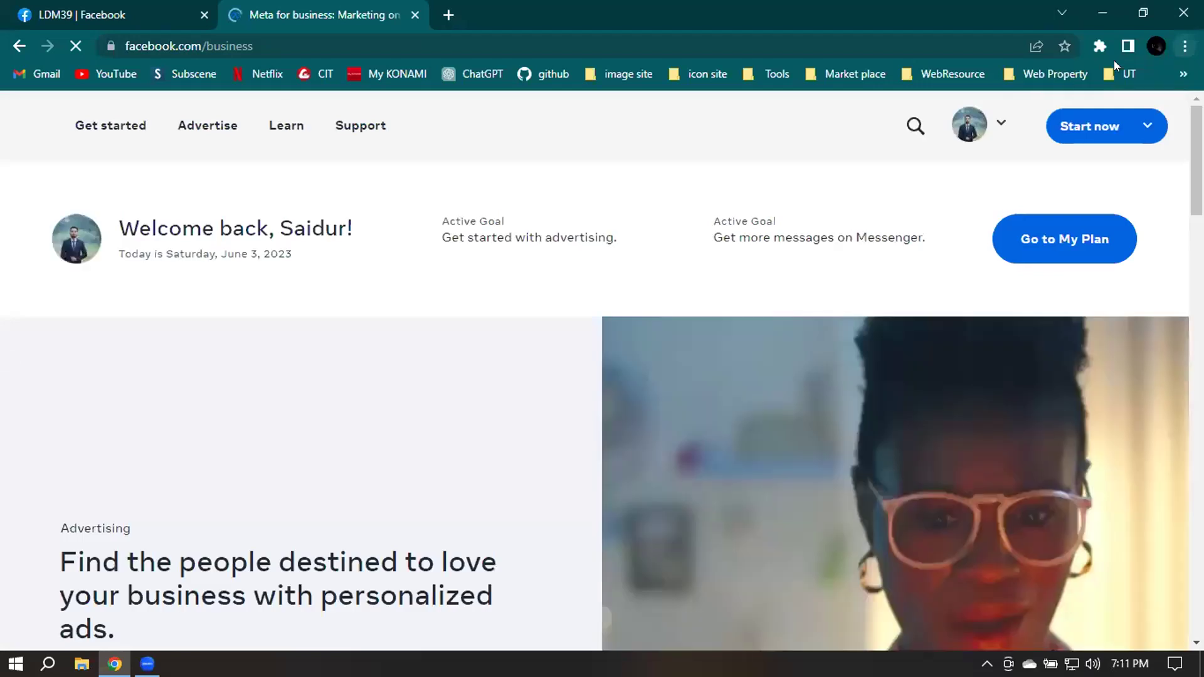
- Open Ads Manager from Meta for Business and dismiss the setup improvements notice
left_click(1077, 127)
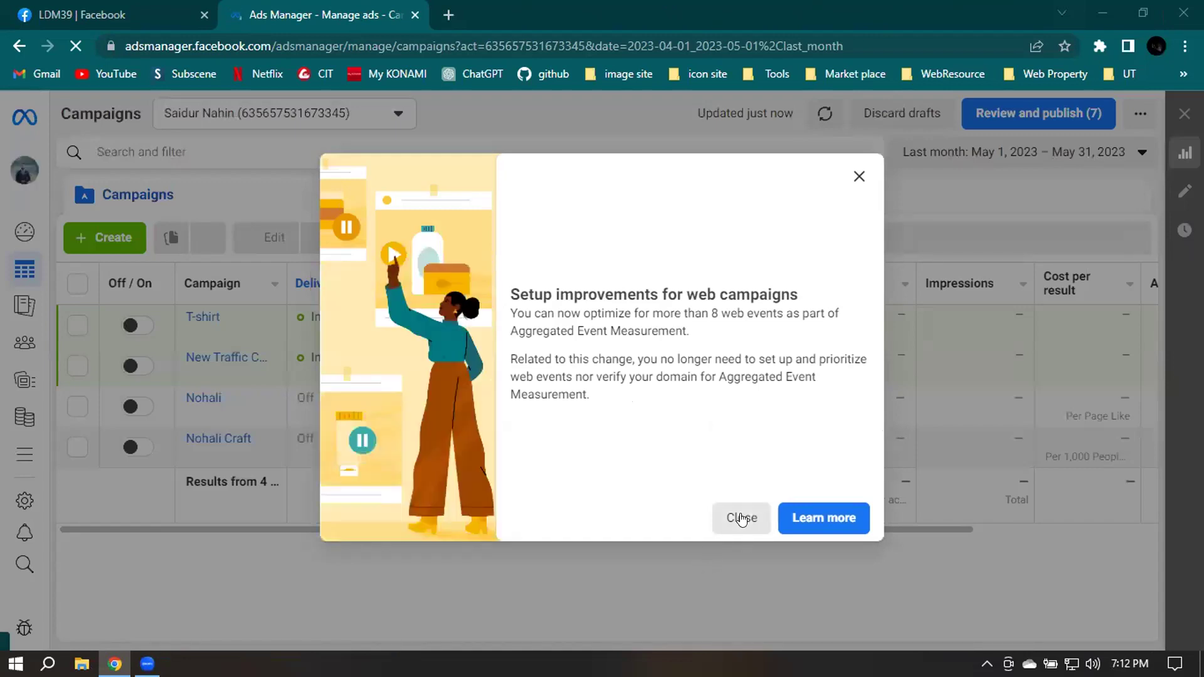
left_click(740, 518)
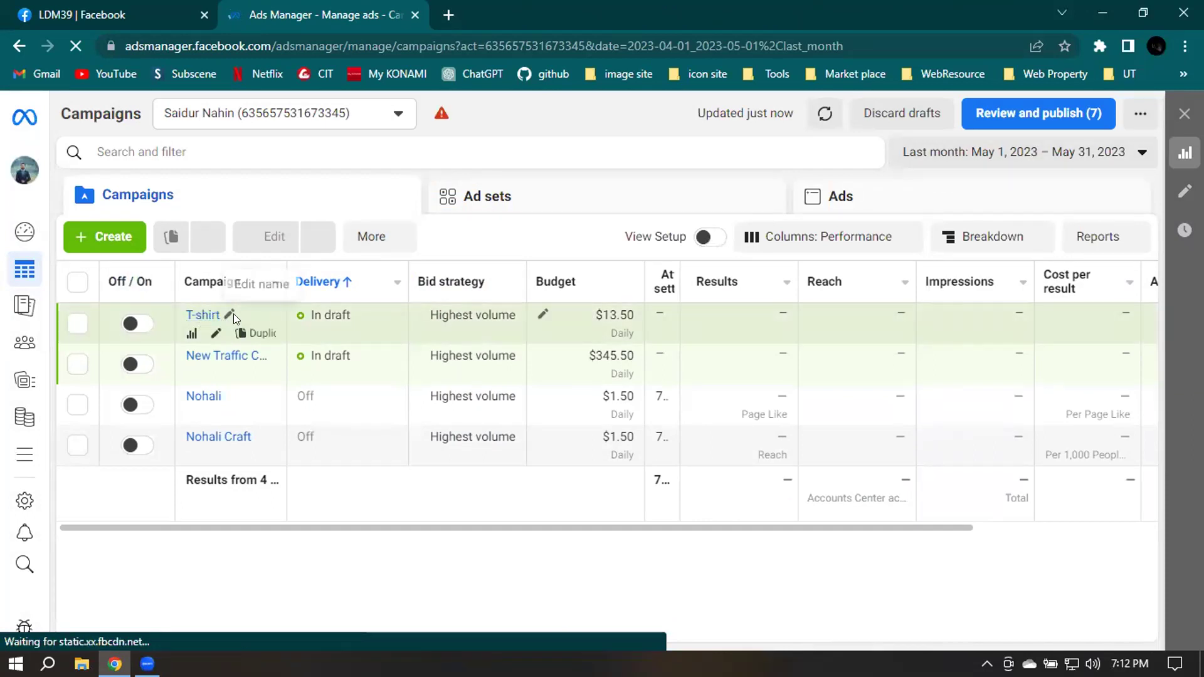
- Look at the T-shirt campaign's ad sets, then go back to the campaigns list
left_click(202, 315)
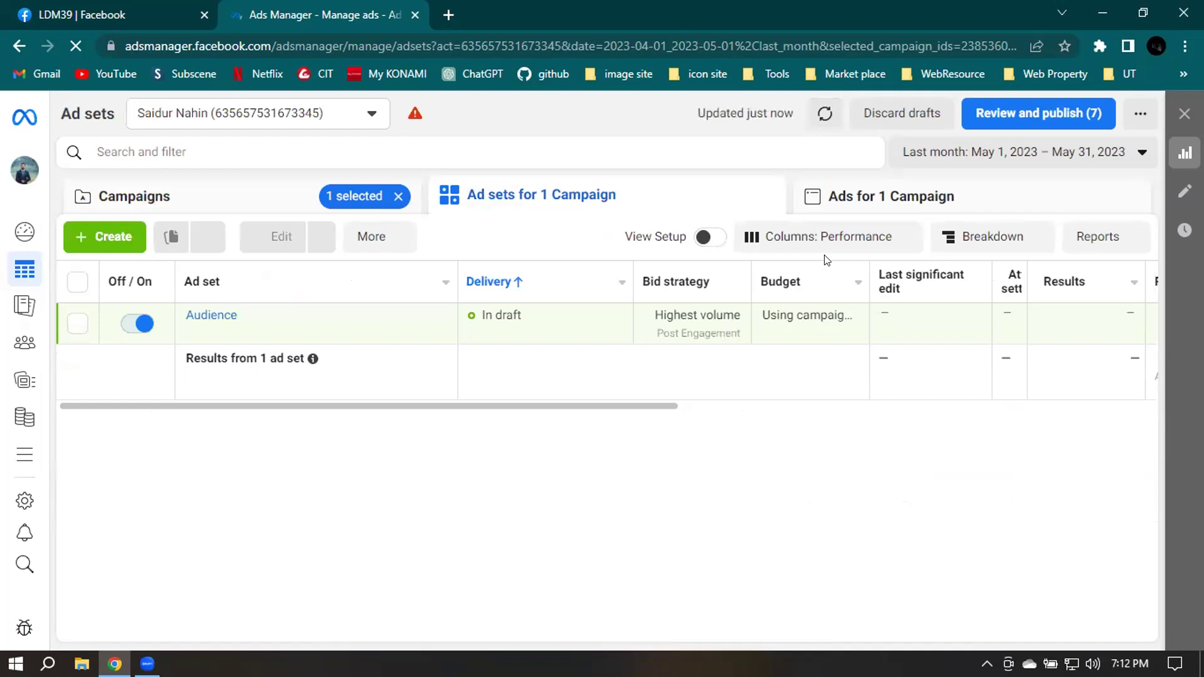
left_click(17, 47)
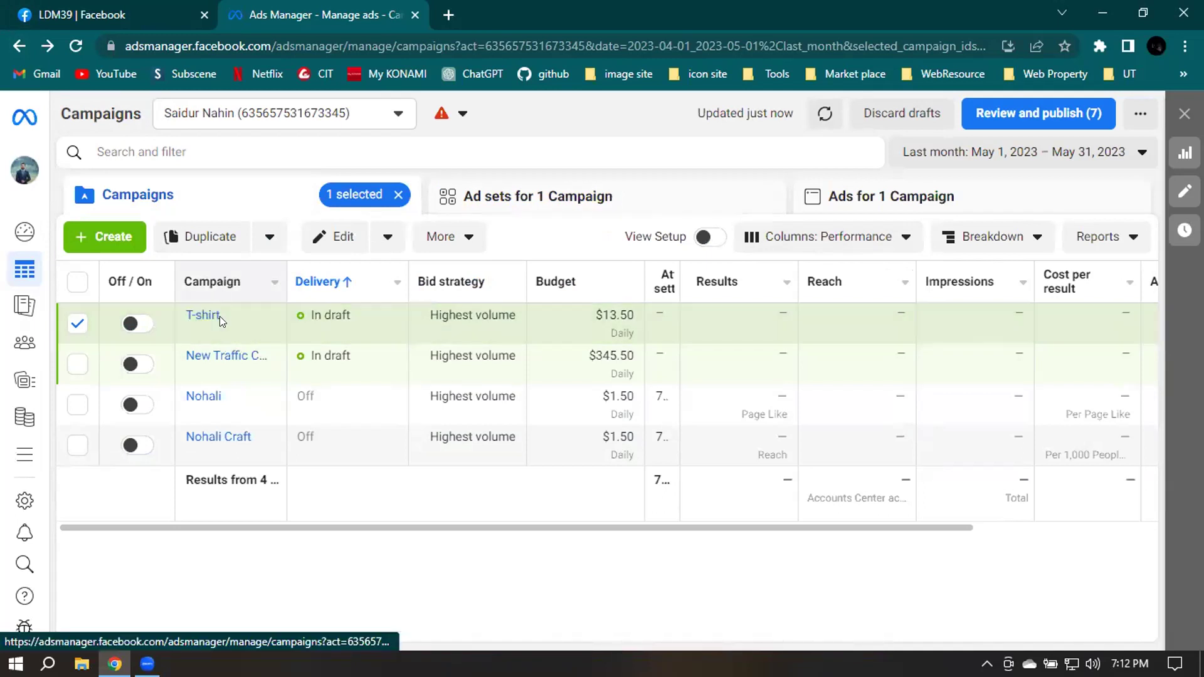
- Edit the T-shirt campaign and review its Engagement objective and $400.00 spending limit
left_click(213, 334)
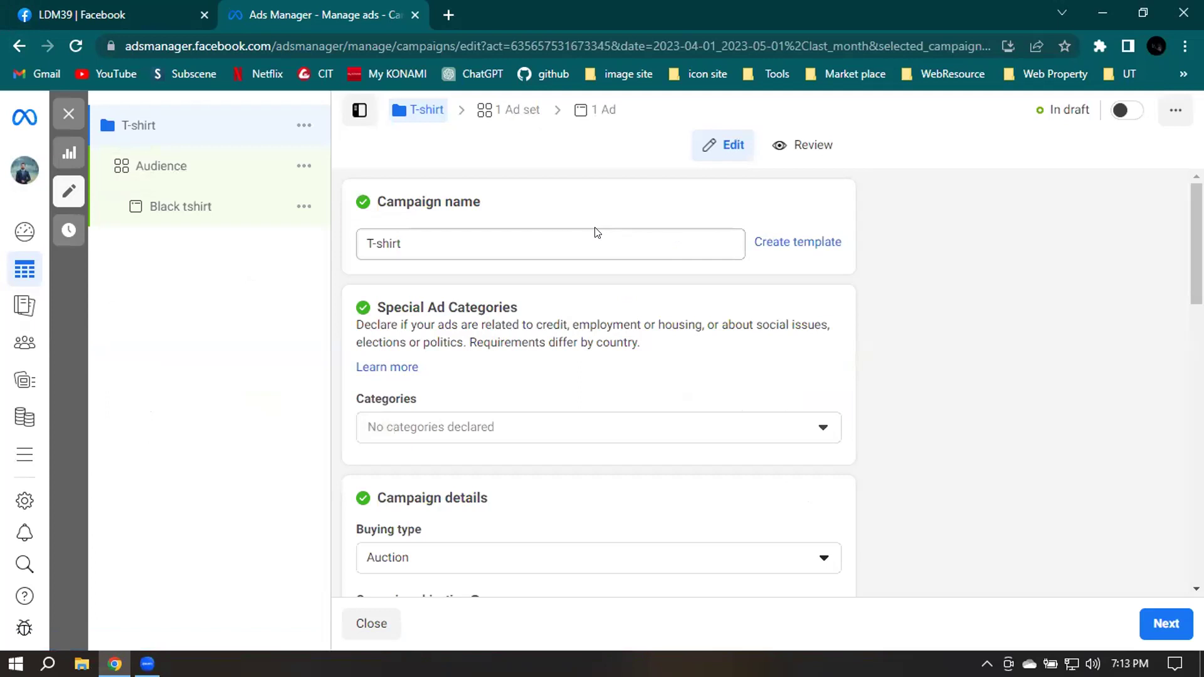
scroll(597, 232, "down", 2)
scroll(484, 209, "up", 2)
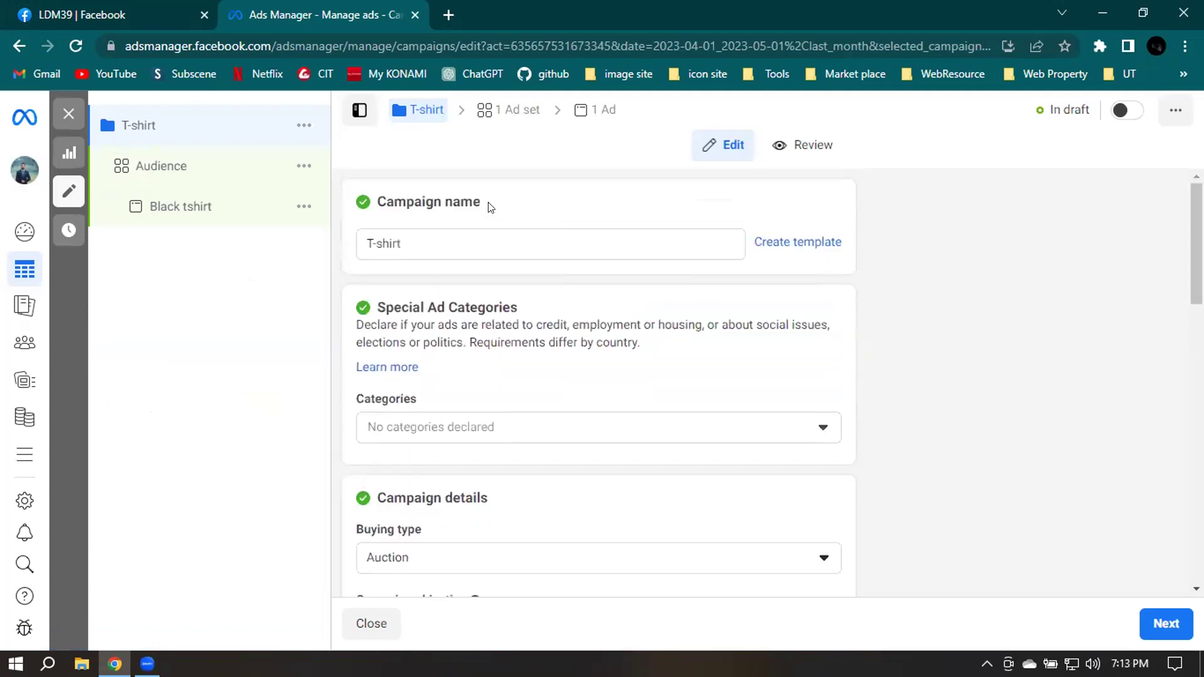
scroll(689, 206, "down", 2)
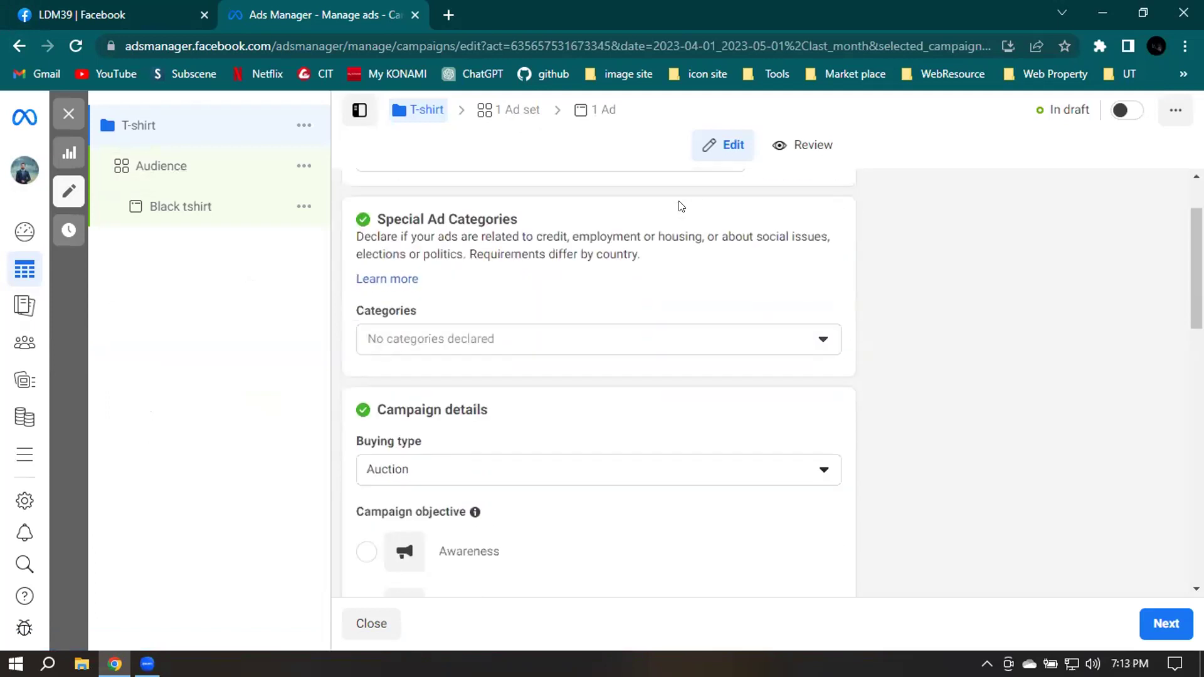
scroll(771, 259, "down", 4)
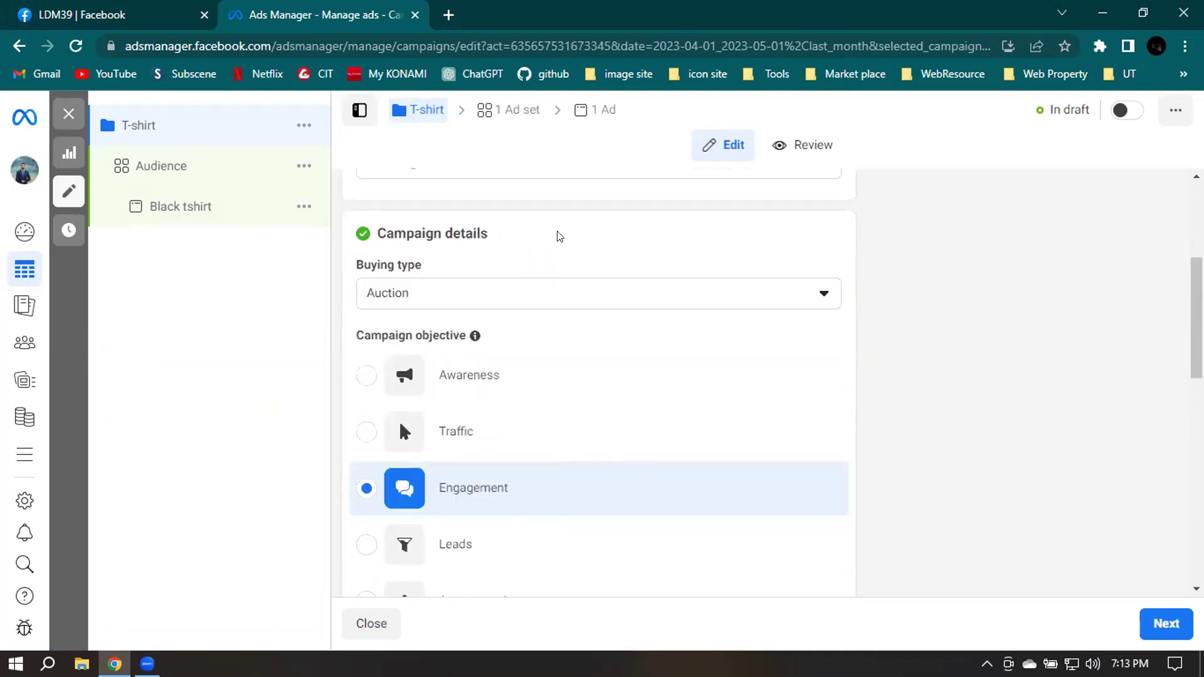
scroll(600, 237, "down", 2)
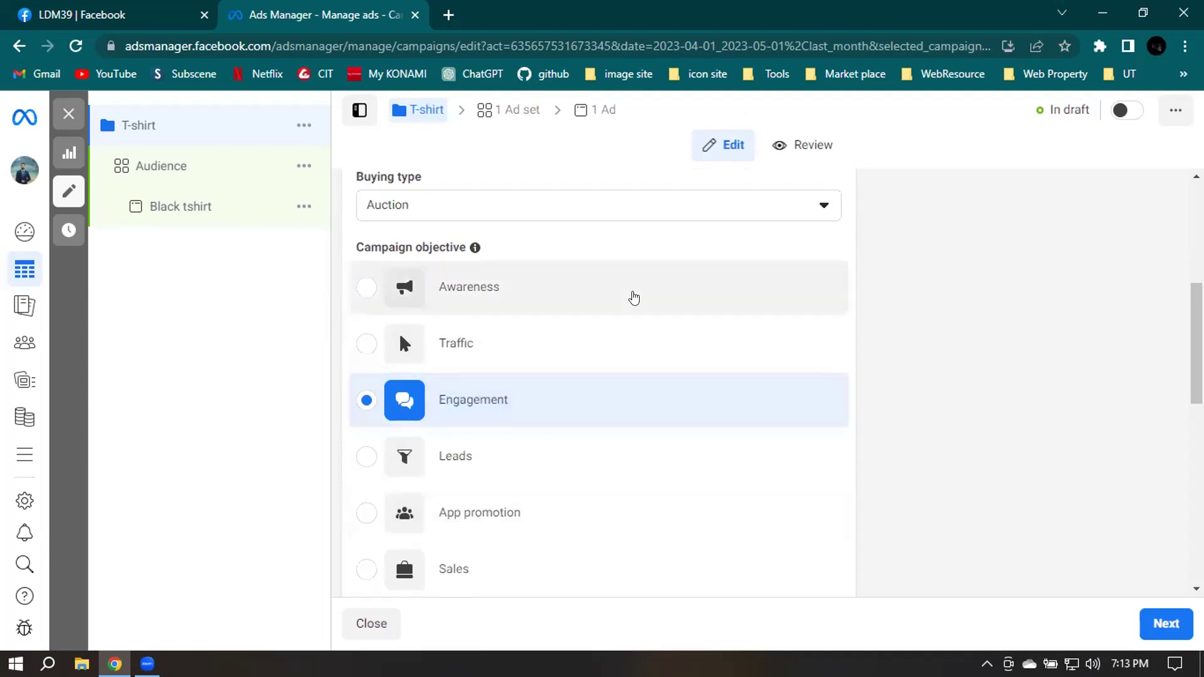
scroll(570, 332, "down", 3)
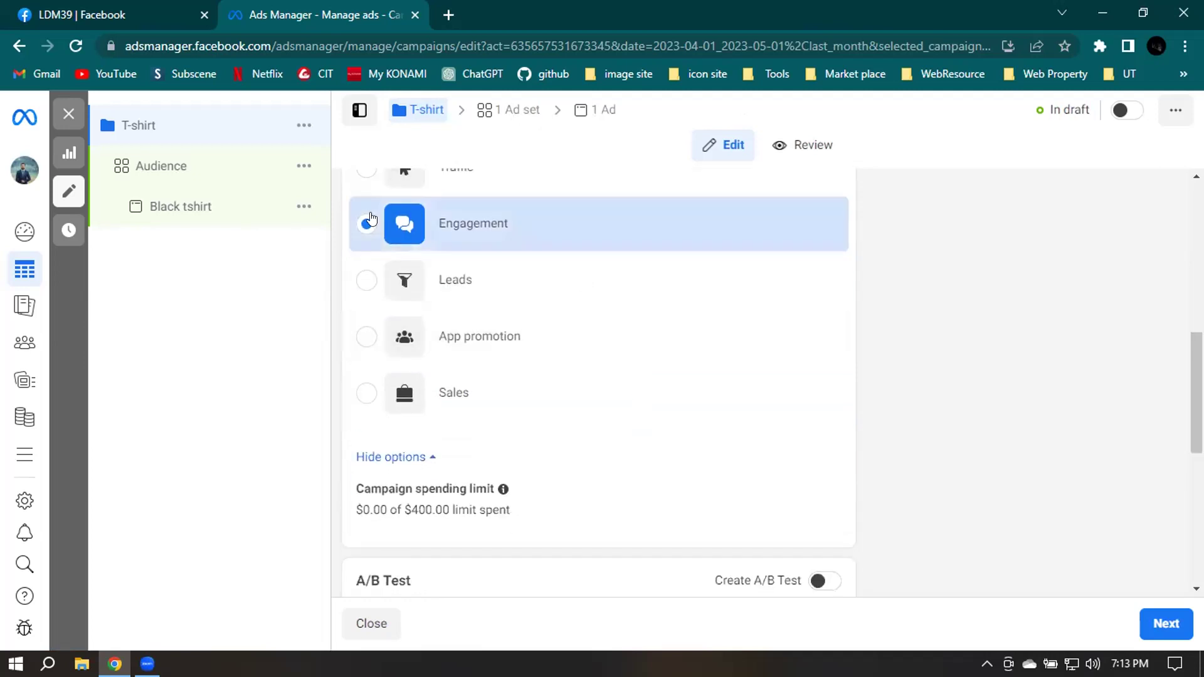
scroll(674, 226, "down", 4)
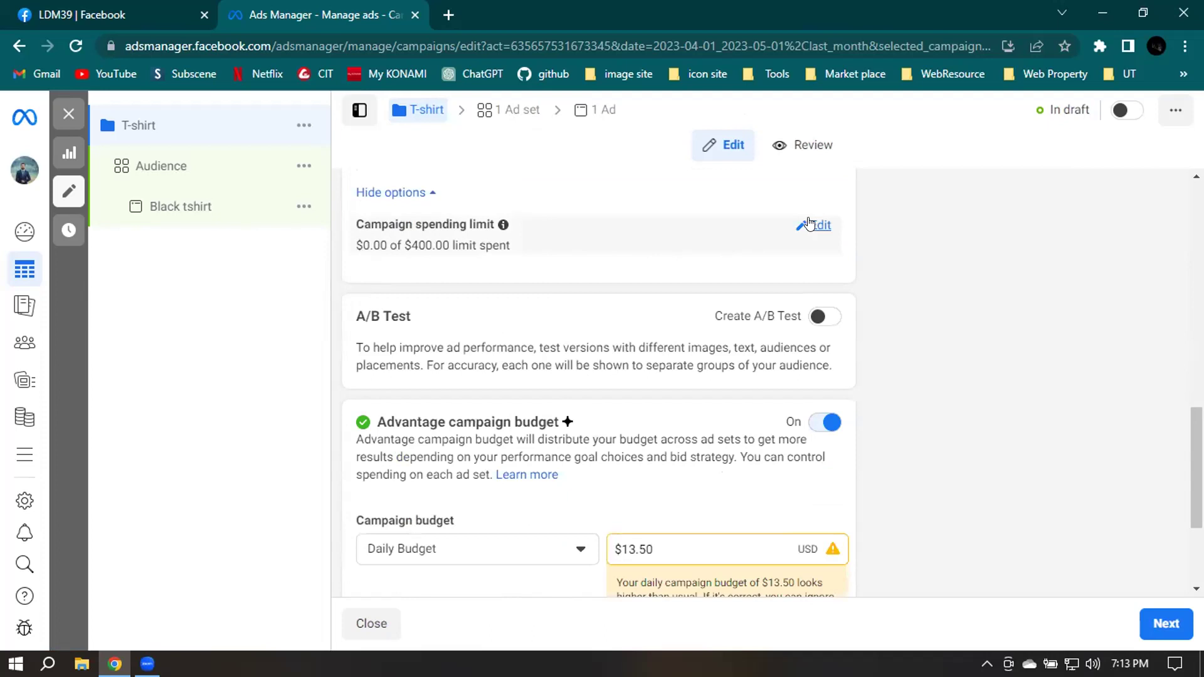
left_click(813, 223)
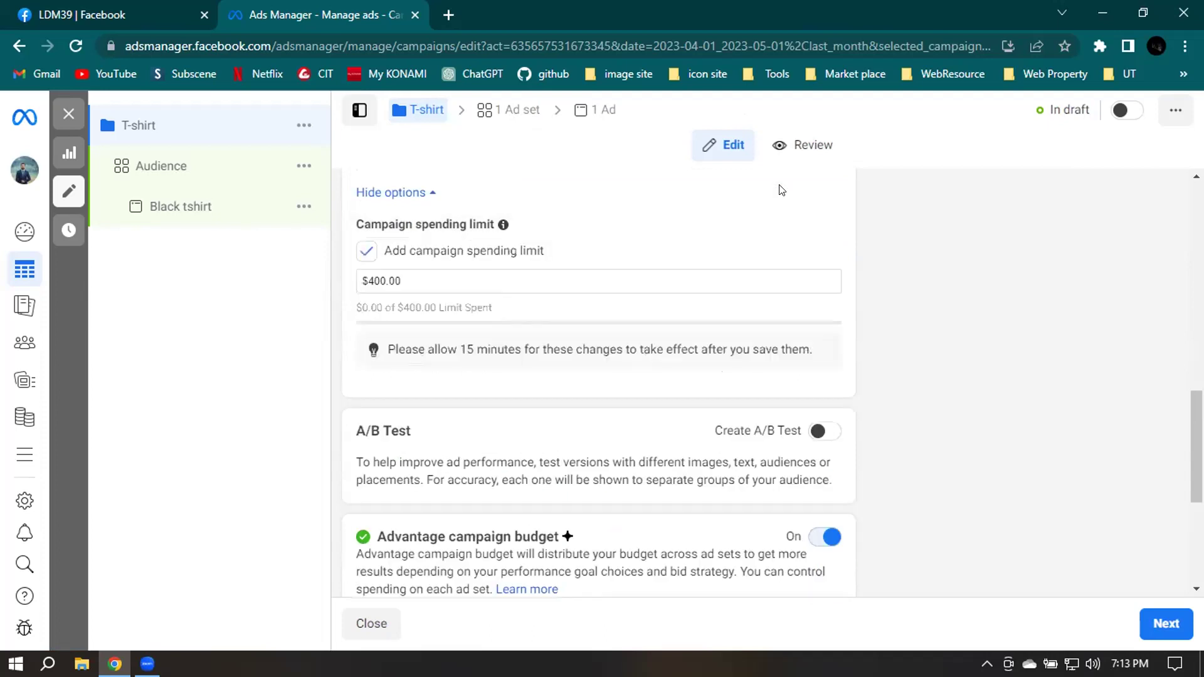
- Lower the campaign spending limit from $400.00 to $300.00
left_click(373, 280)
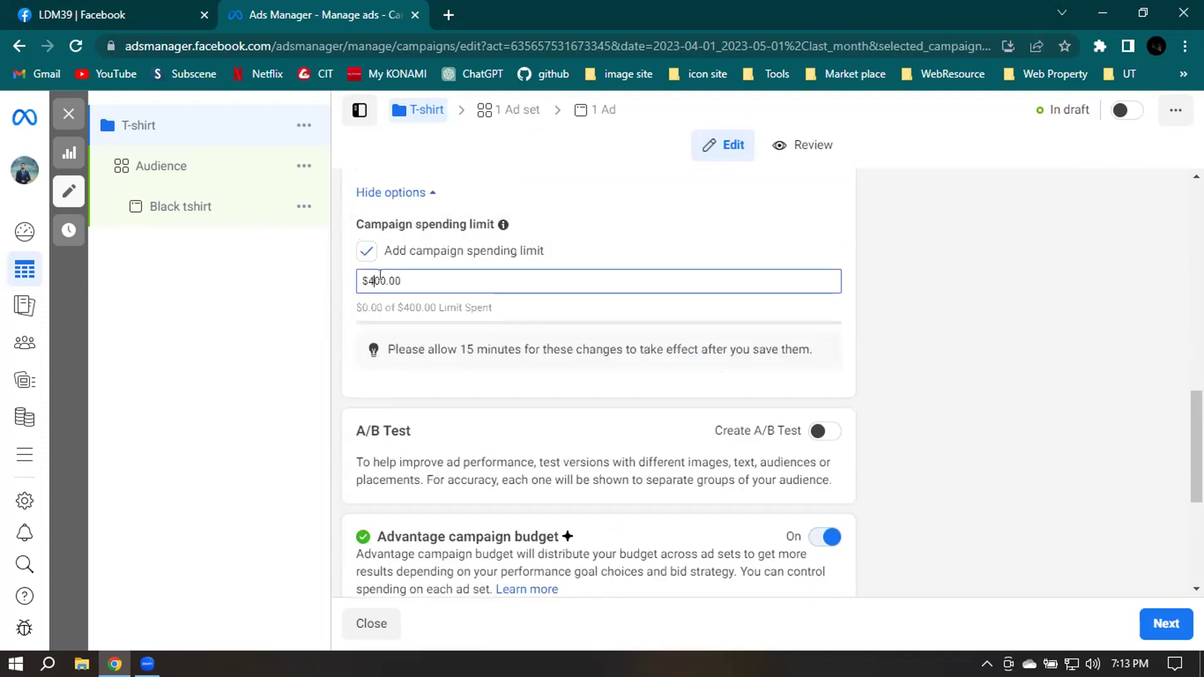
key("BackSpace")
type("3")
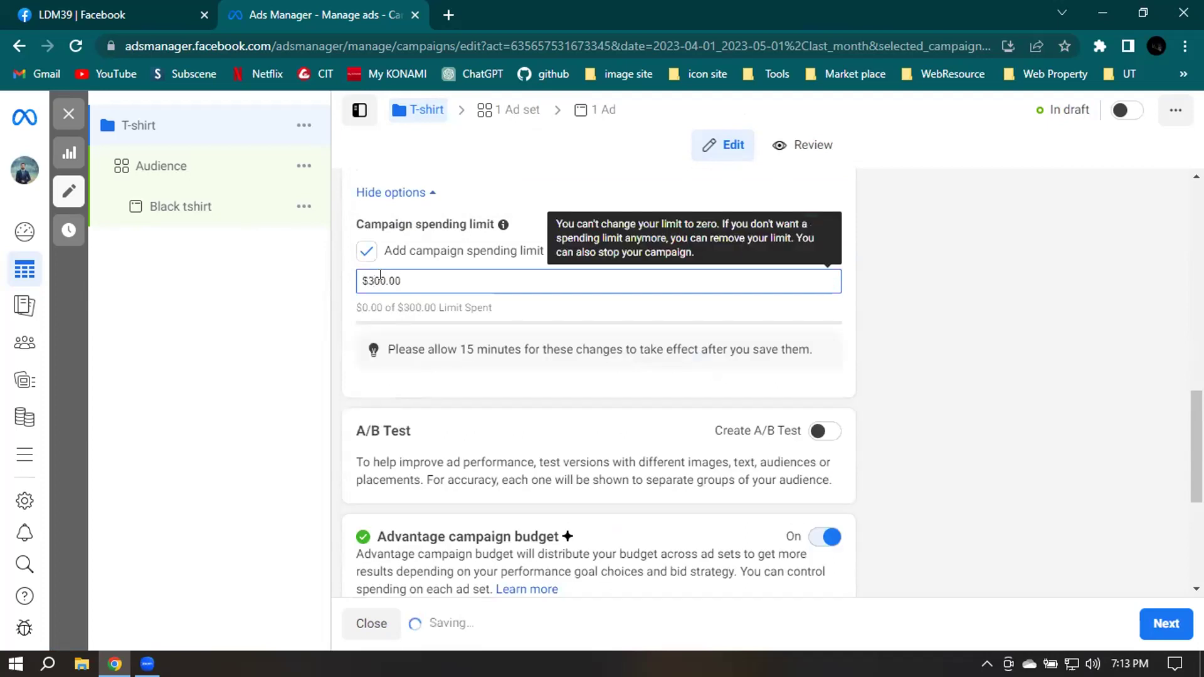
left_click(946, 262)
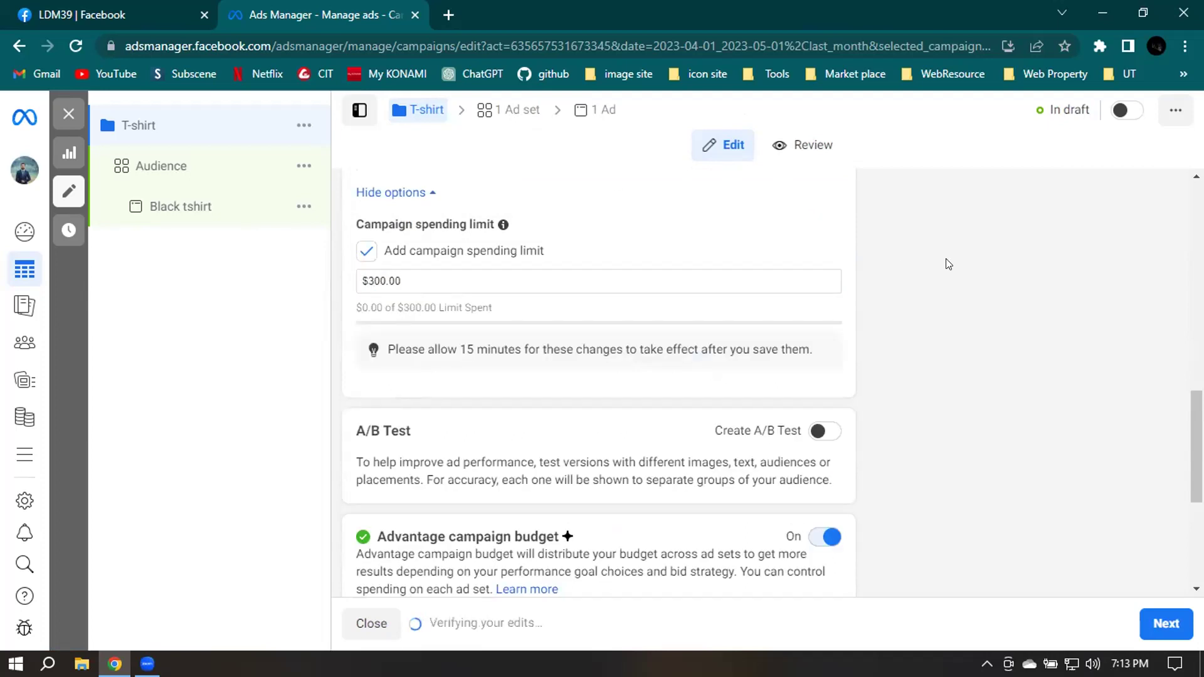
scroll(608, 329, "down", 4)
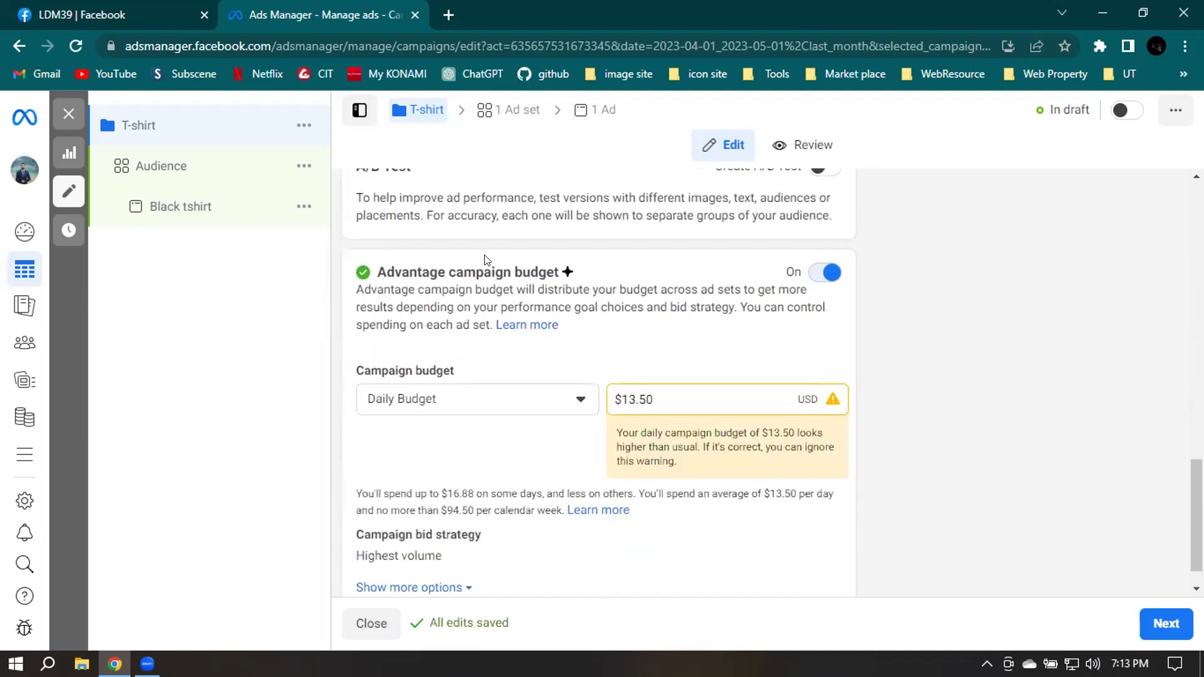
scroll(689, 392, "up", 3)
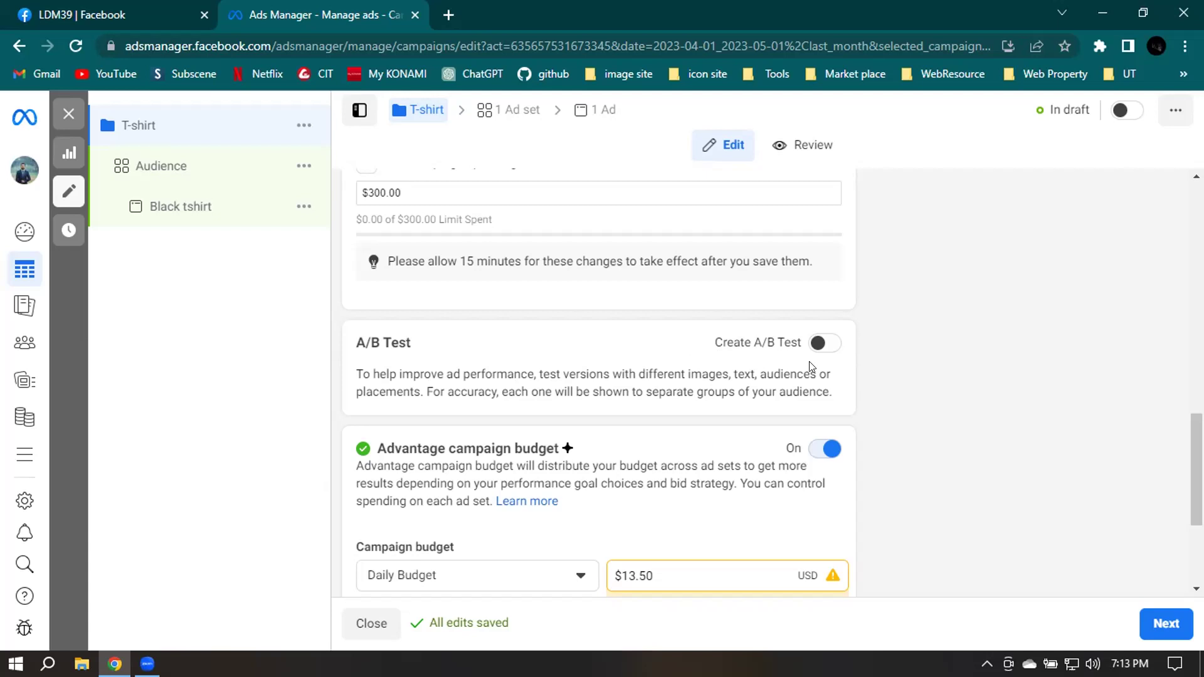
- Clear the old $13.50 amount from the daily campaign budget
scroll(809, 367, "down", 3)
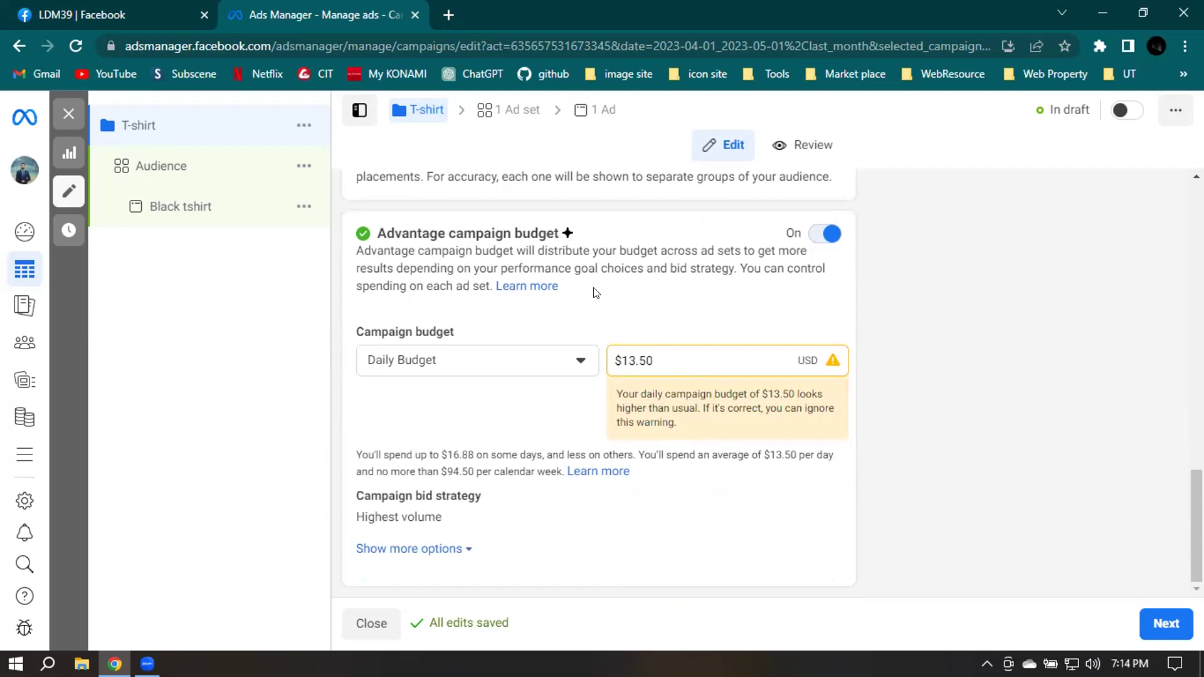
left_click(631, 354)
key("BackSpace")
key("BackSpace")
key("BackSpace")
- Set the campaign budget to $30.00 and keep the type as Daily Budget
type("30")
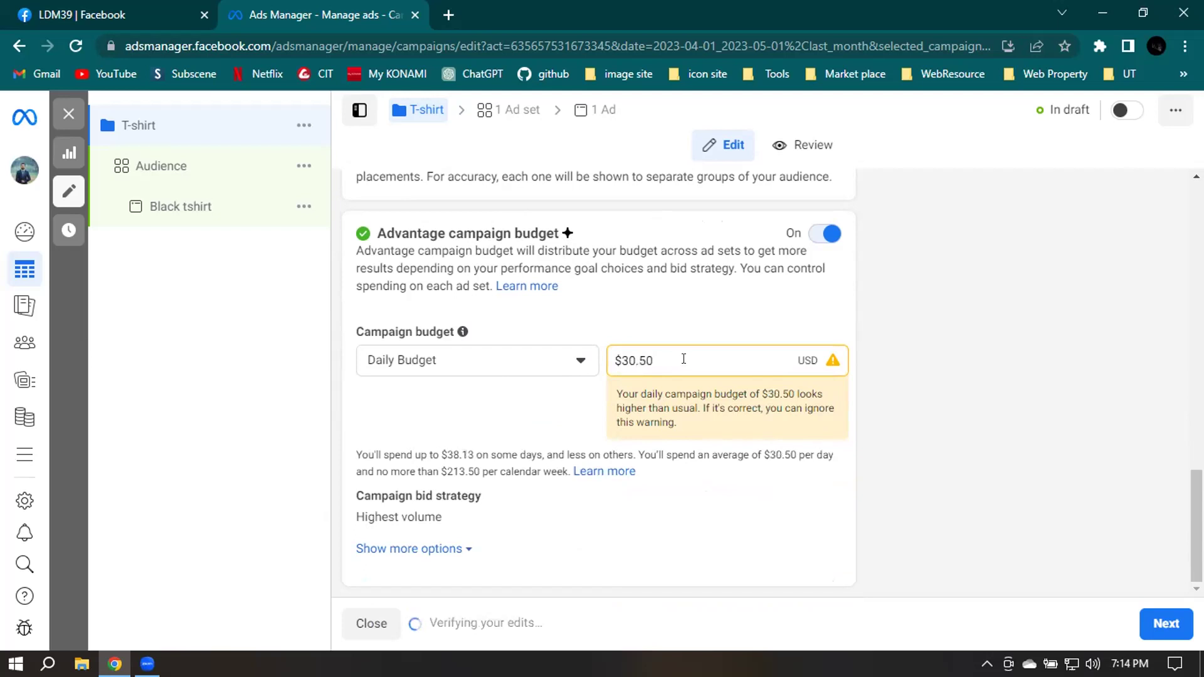
key("BackSpace")
key("BackSpace")
type("00")
left_click(433, 362)
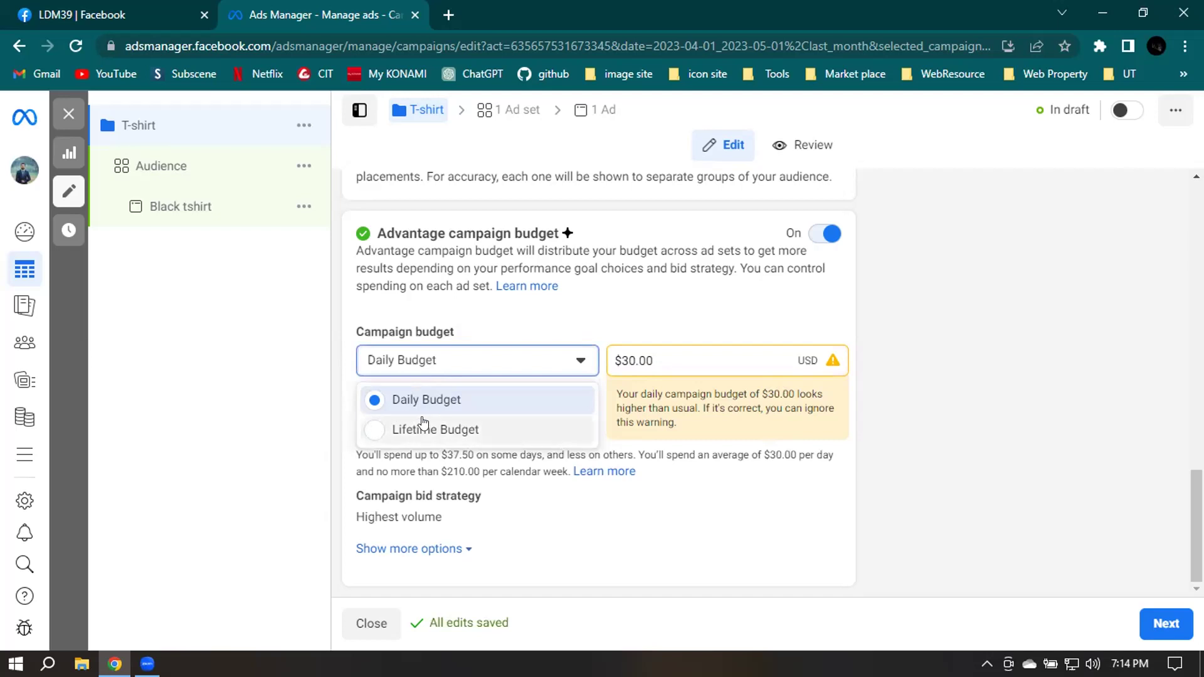
left_click(446, 404)
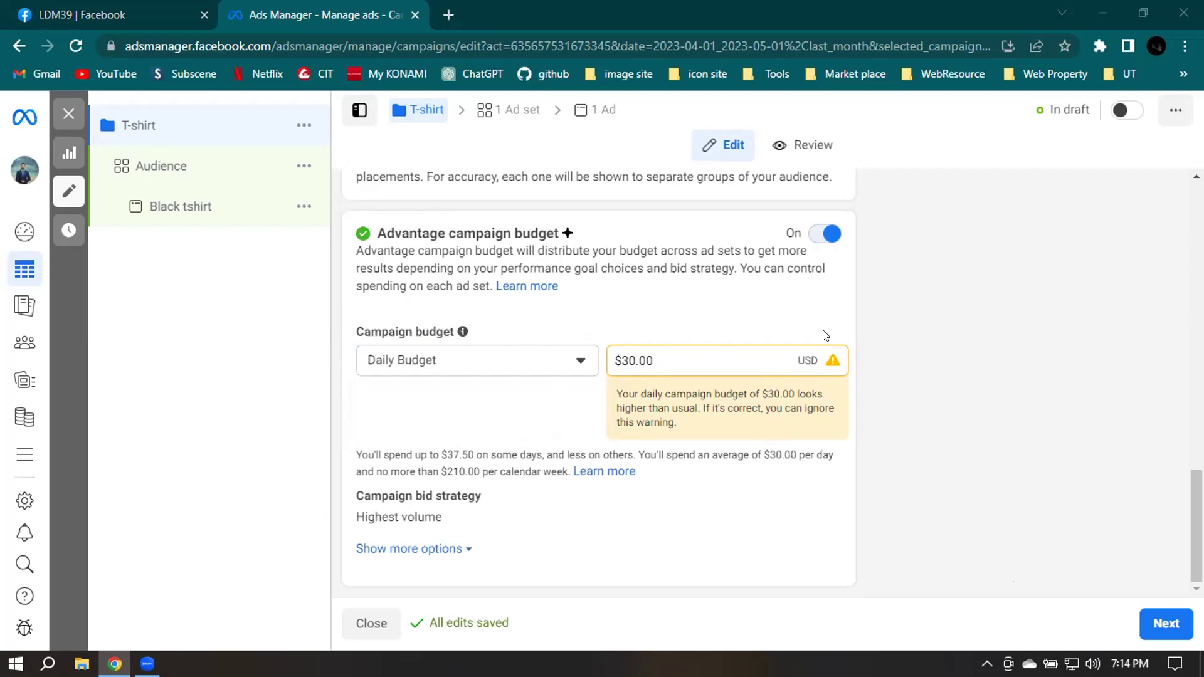
- Continue to the Audience ad set and leave the conversion location on On your ad
left_click(1146, 611)
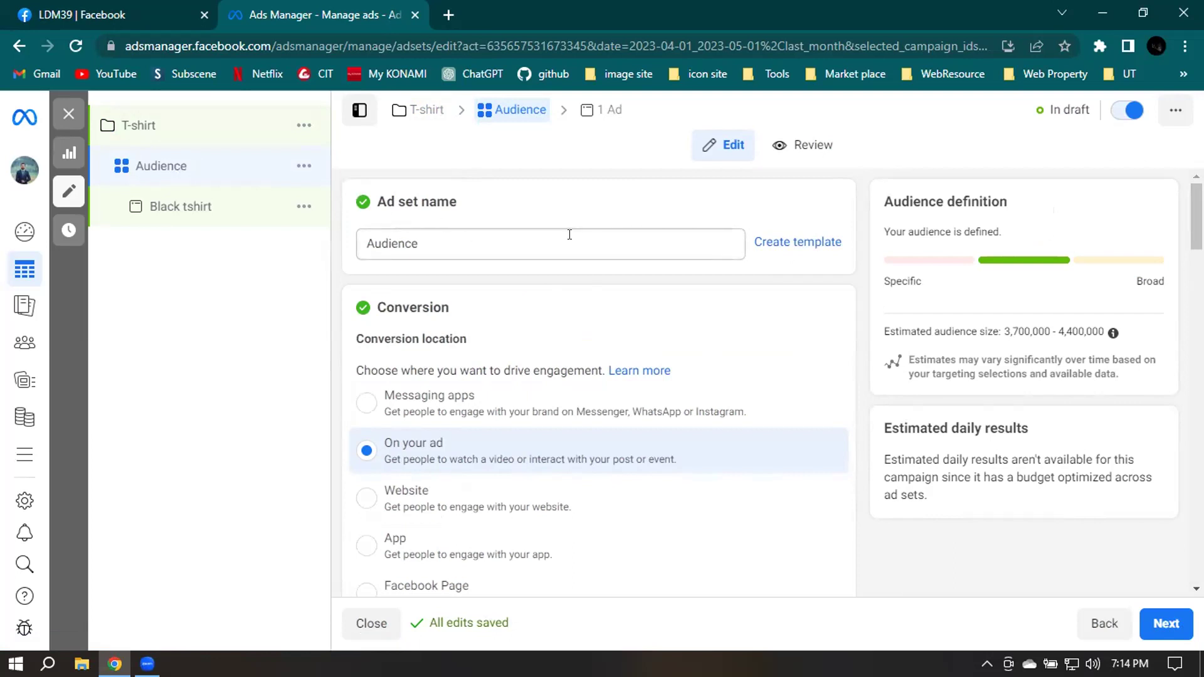
scroll(655, 315, "down", 1)
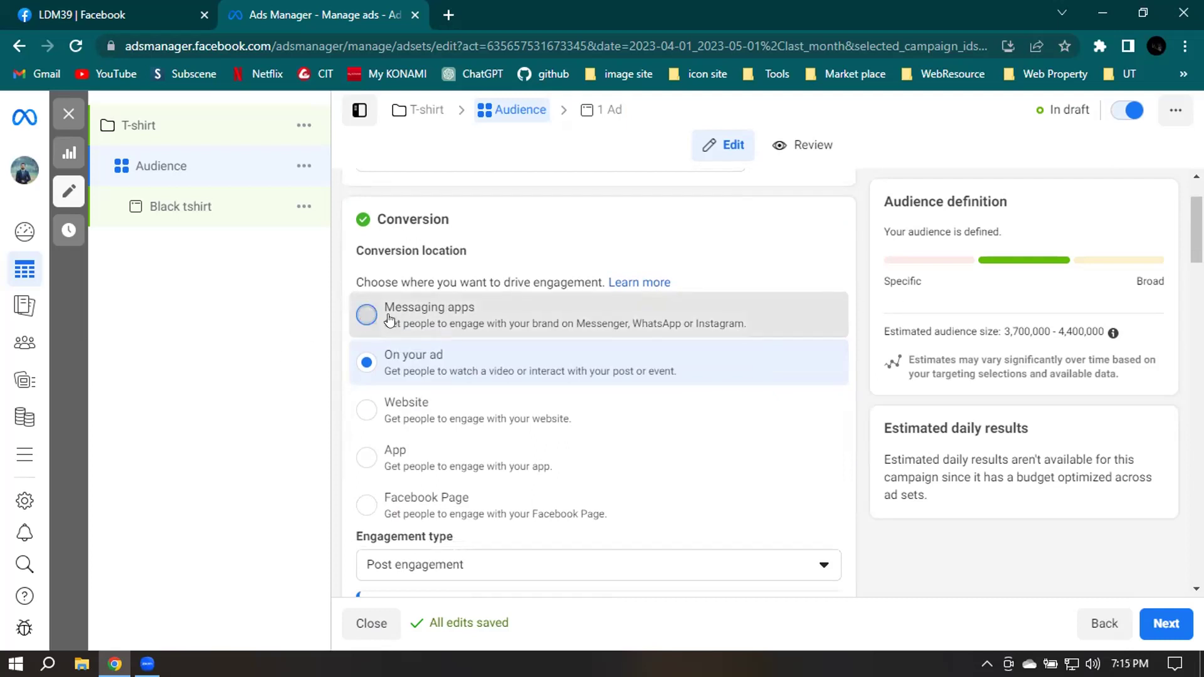
left_click(437, 307)
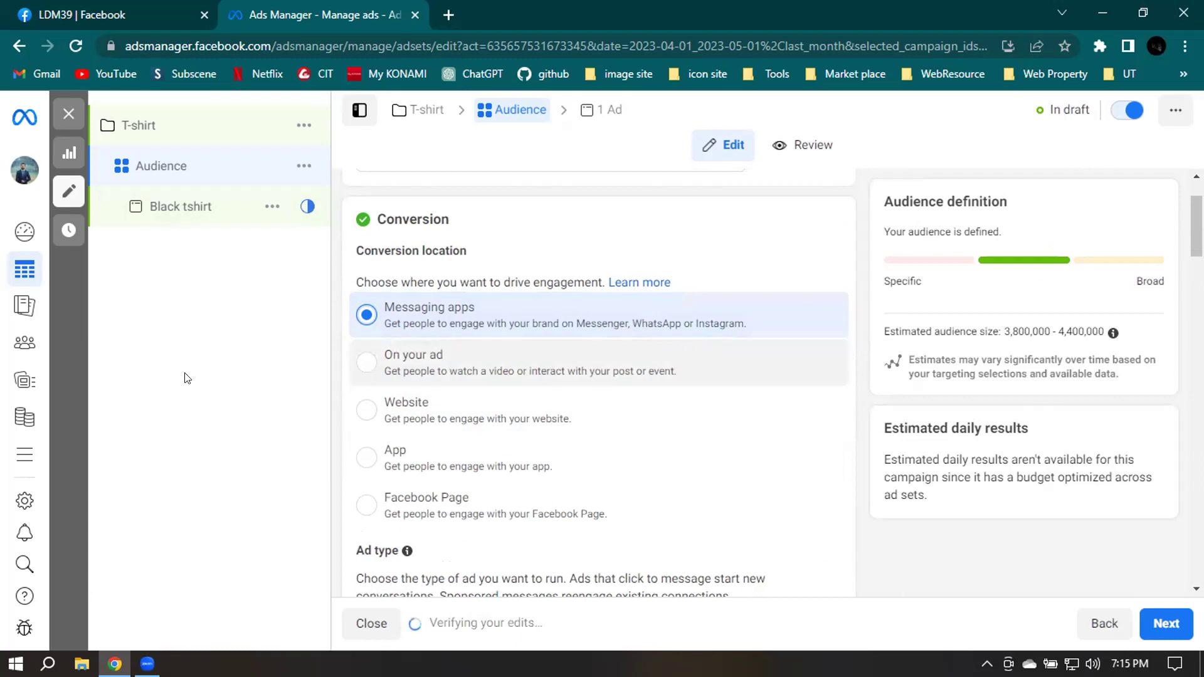
left_click(388, 361)
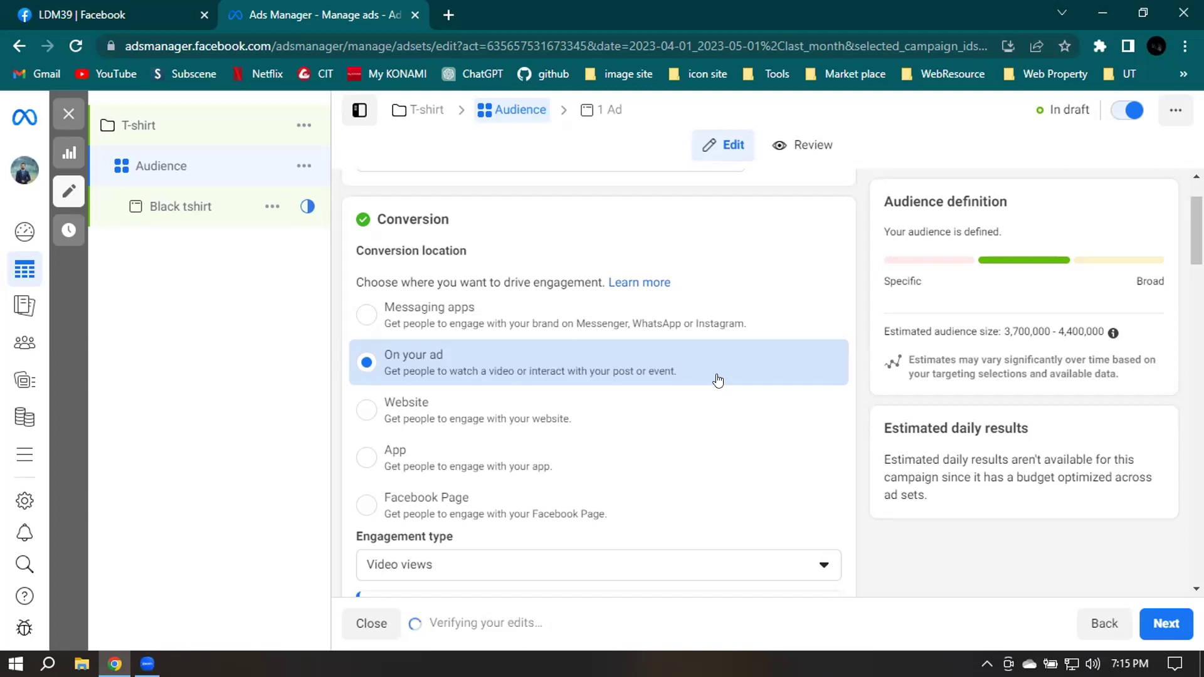
- Choose Website as the Audience ad set's conversion location
left_click(367, 410)
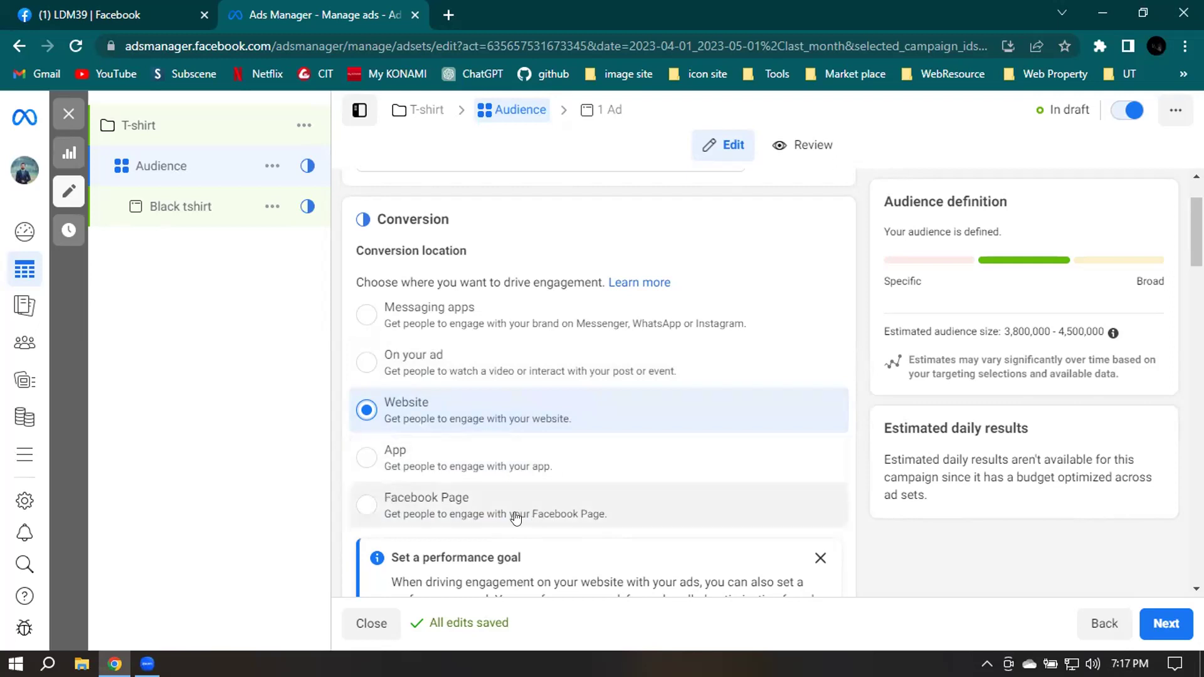
- Set the conversion location to Messaging apps, keeping Click to message as the ad type
left_click(366, 320)
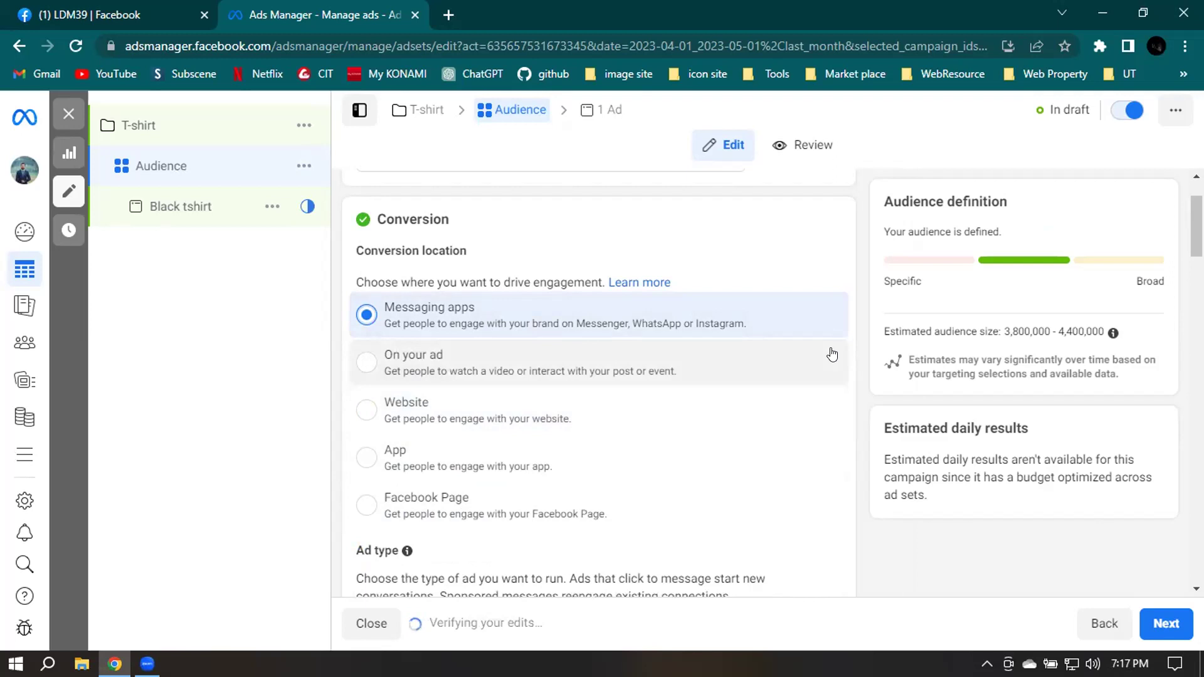
scroll(615, 395, "down", 3)
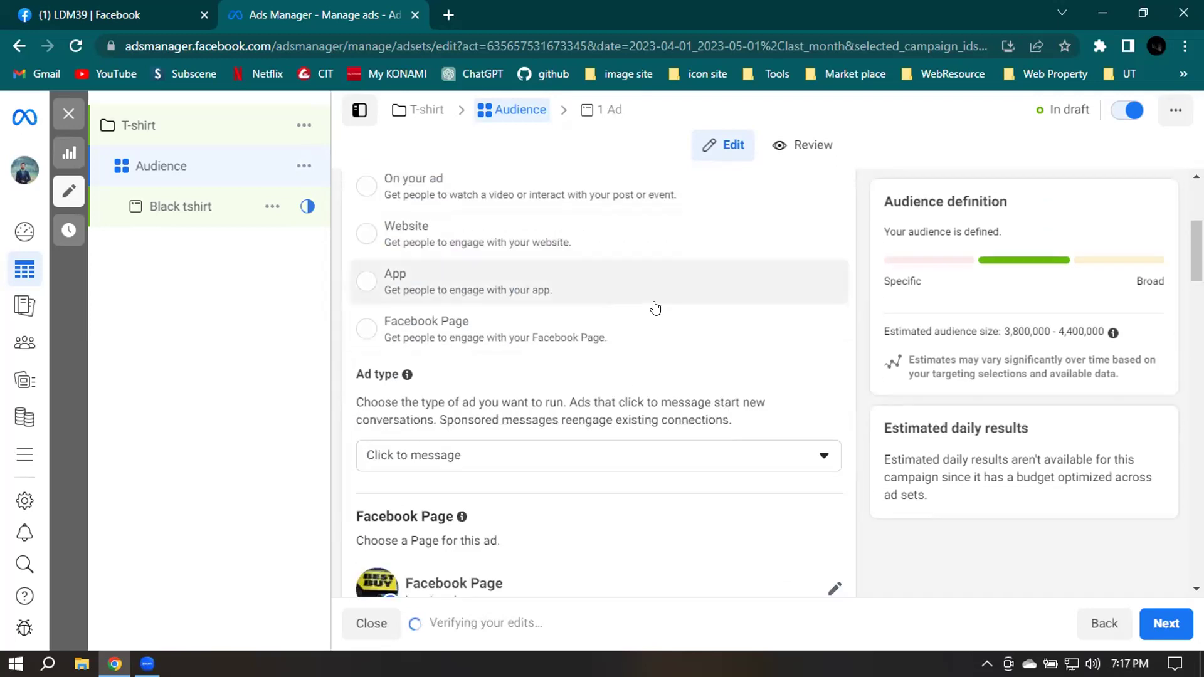
scroll(731, 204, "down", 3)
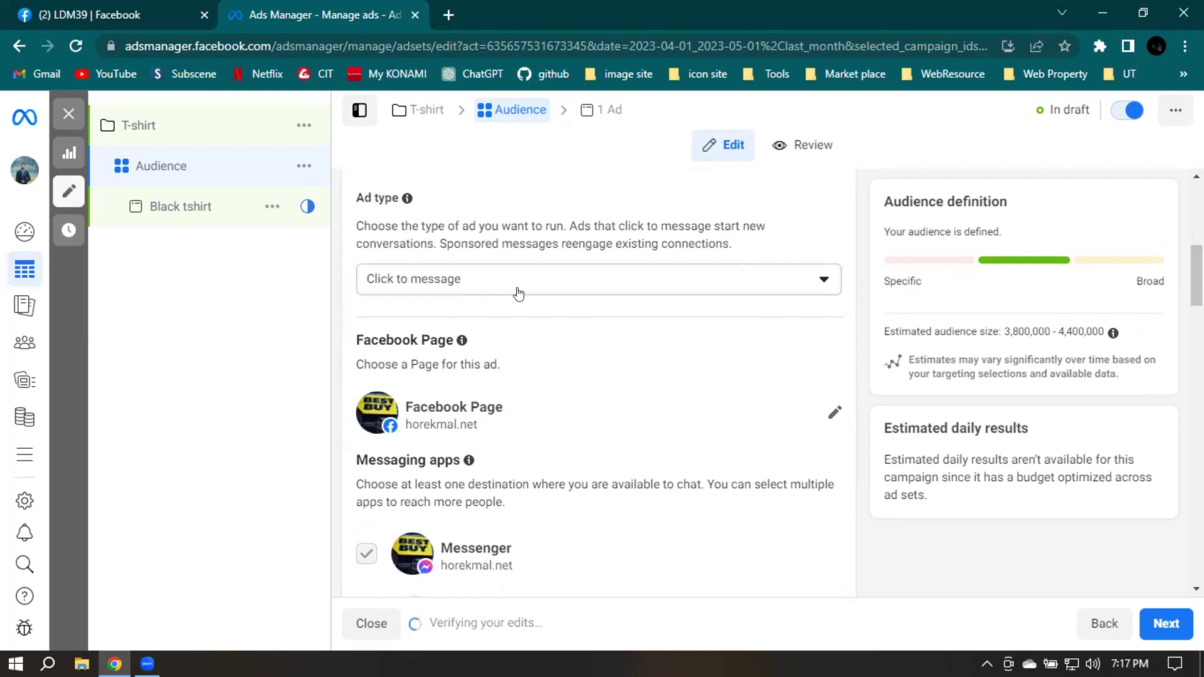
left_click(784, 280)
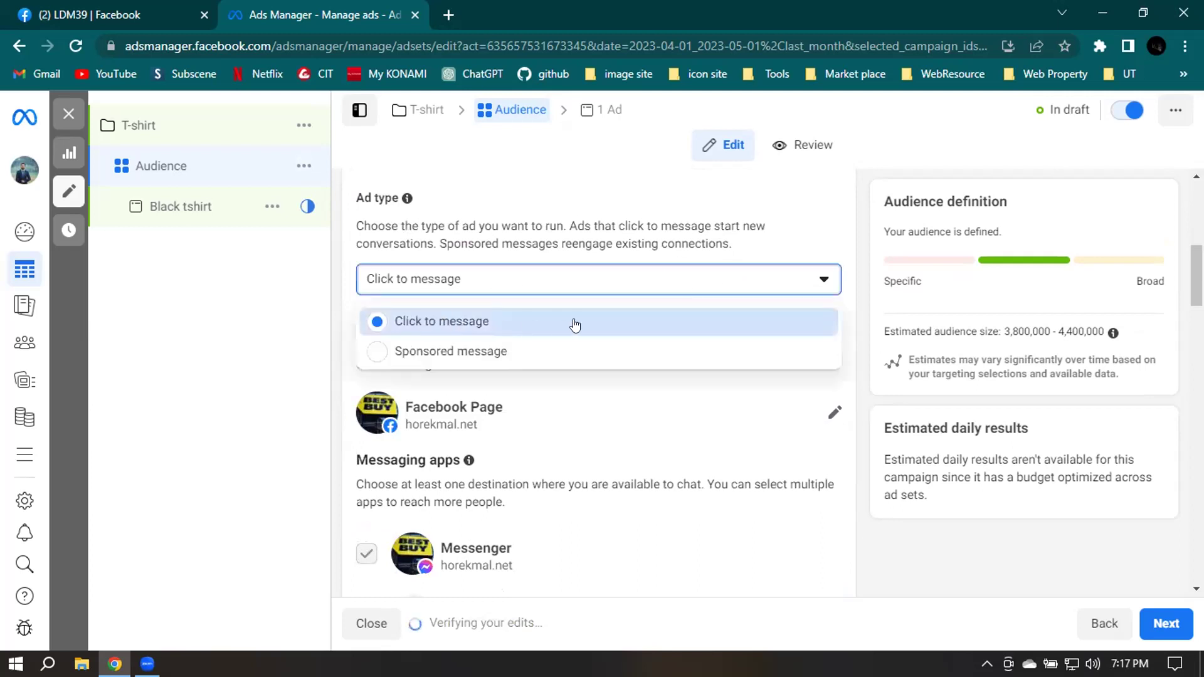
left_click(849, 343)
- Change the ad's Facebook Page to Pro-IT
scroll(525, 330, "down", 1)
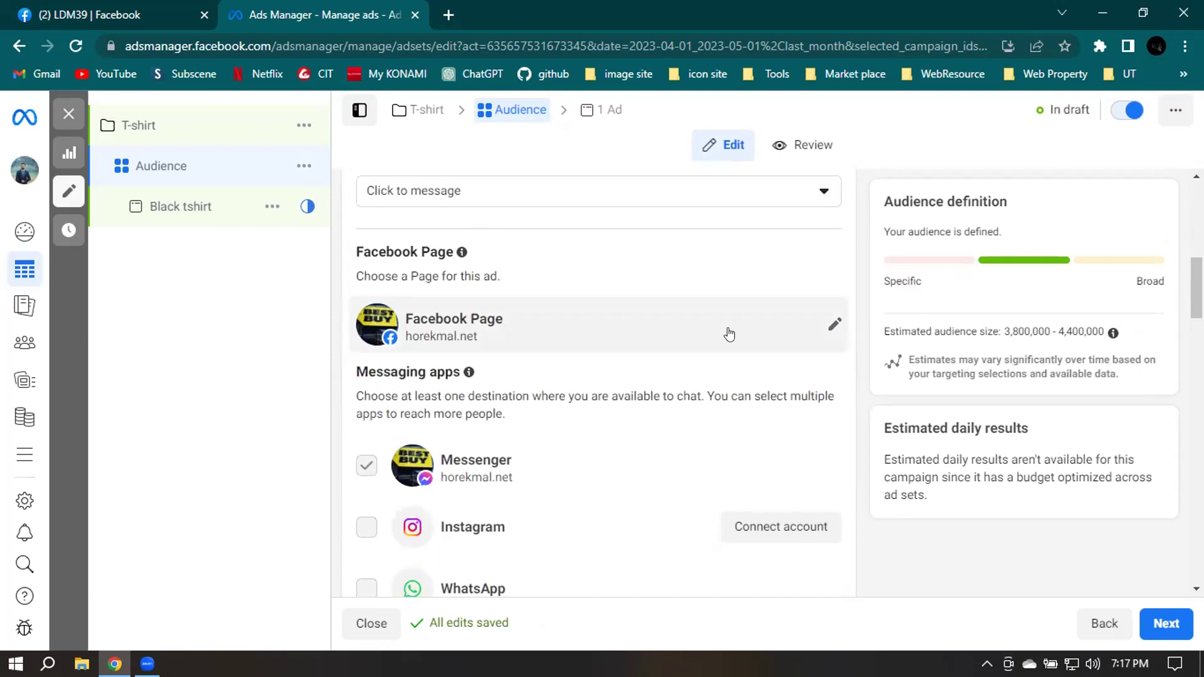
left_click(832, 327)
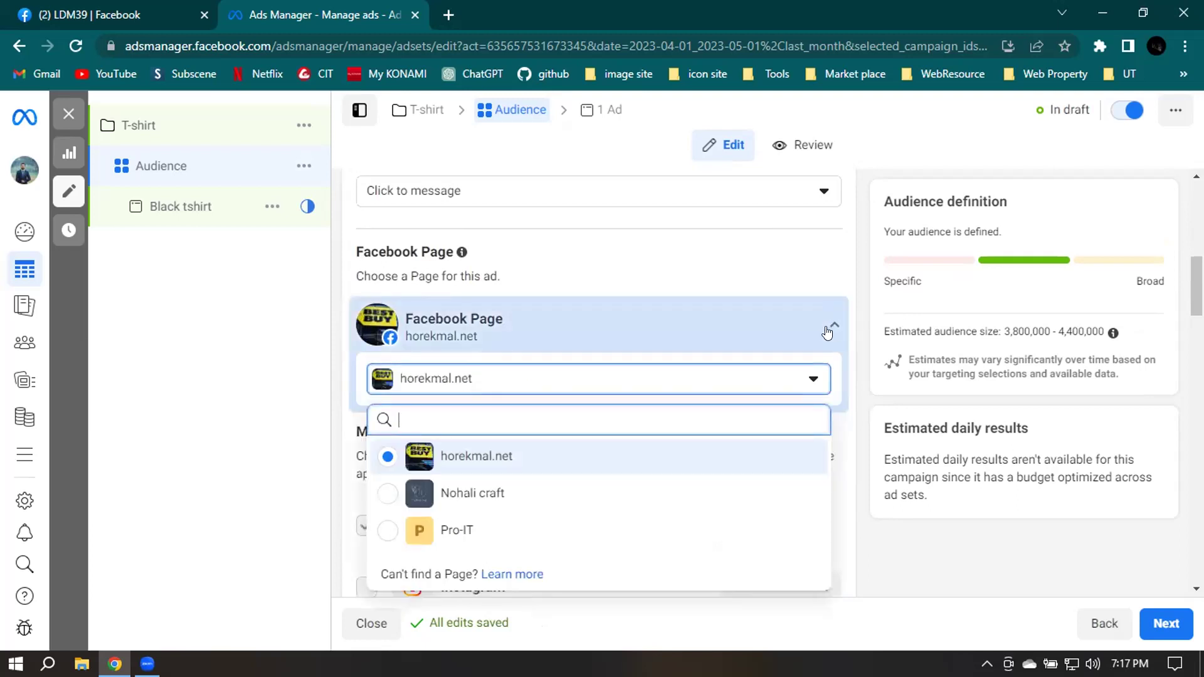
left_click(488, 541)
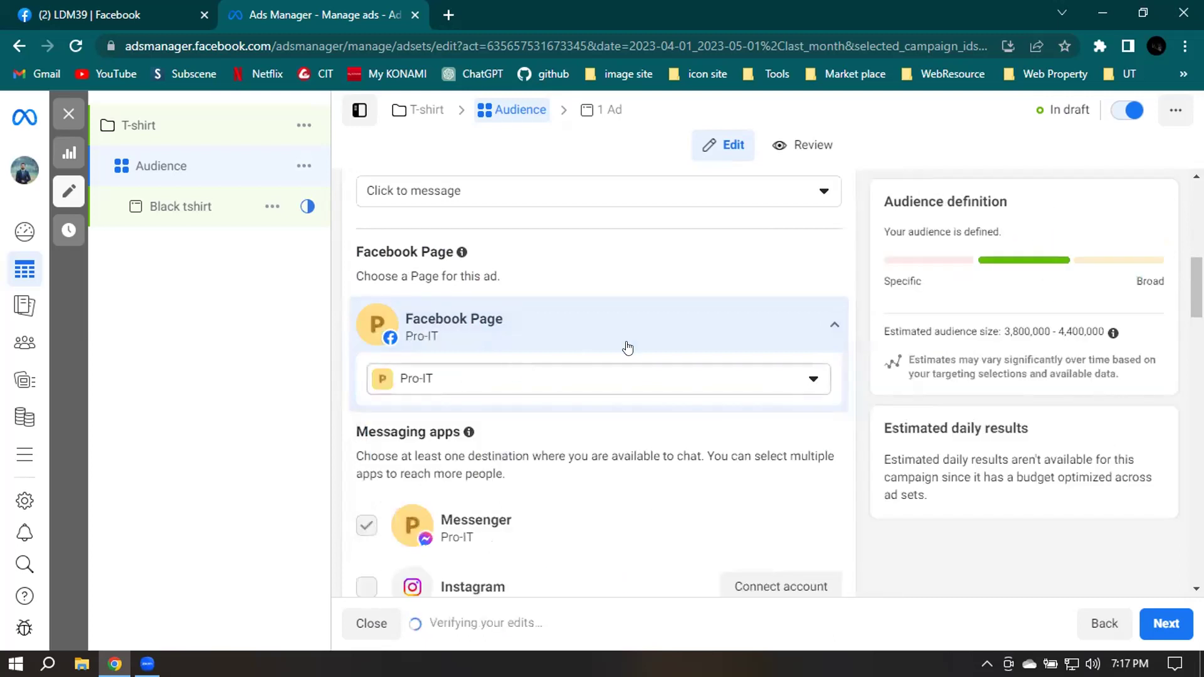
scroll(728, 314, "down", 1)
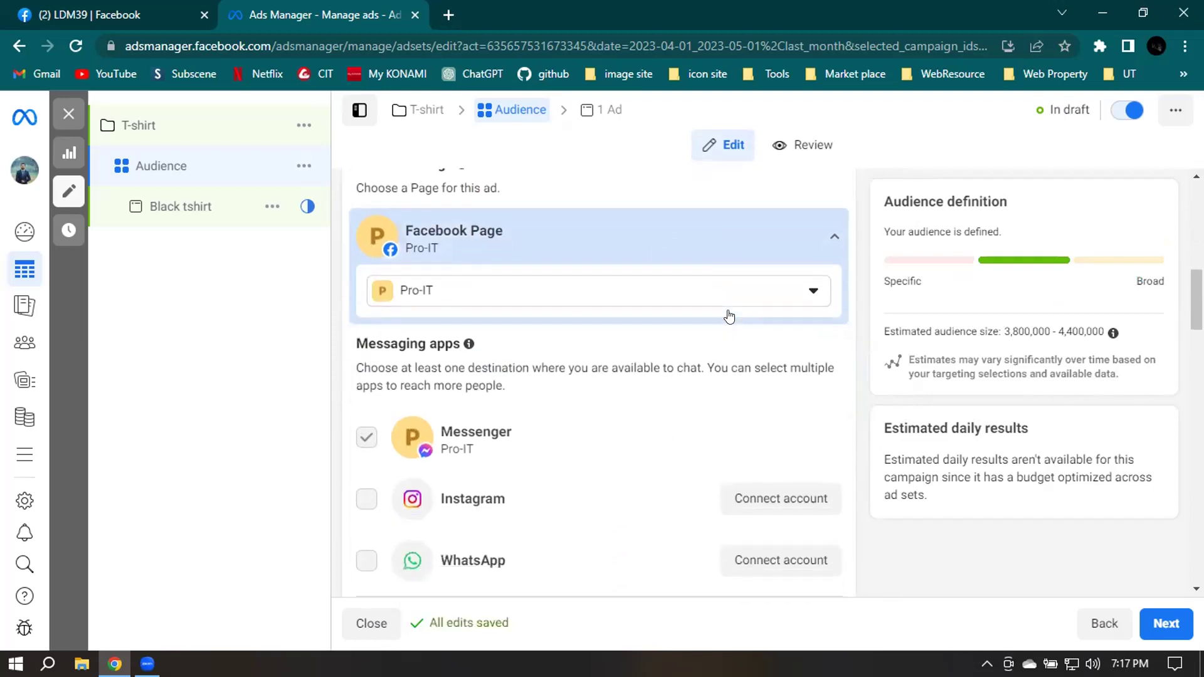
scroll(725, 314, "down", 2)
scroll(608, 282, "up", 2)
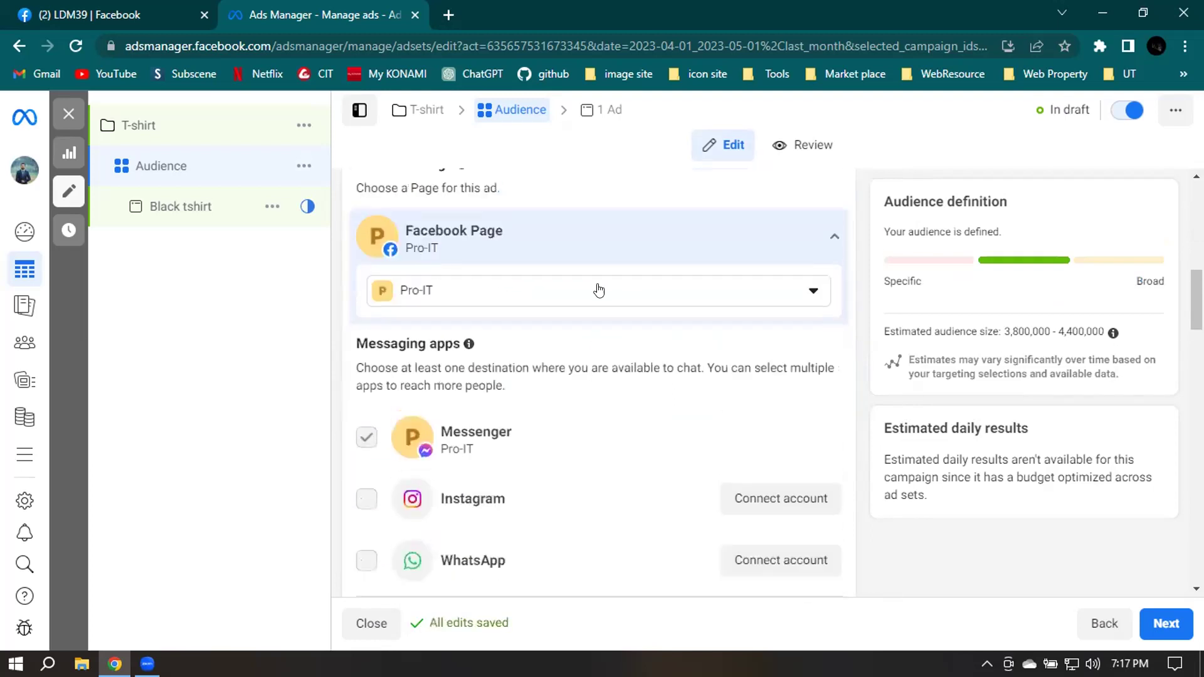
scroll(498, 315, "down", 1)
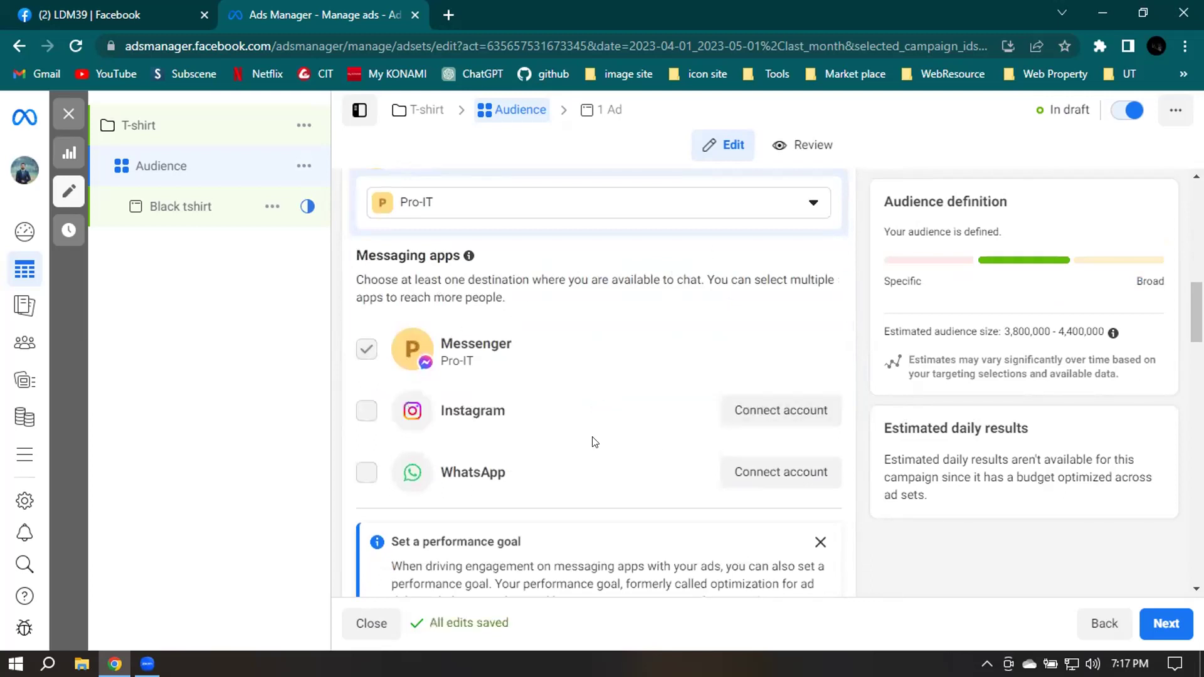
left_click(361, 404)
scroll(556, 379, "up", 1)
- Pick Nohali craft as the Facebook Page, with Messenger and Instagram as destinations
left_click(813, 301)
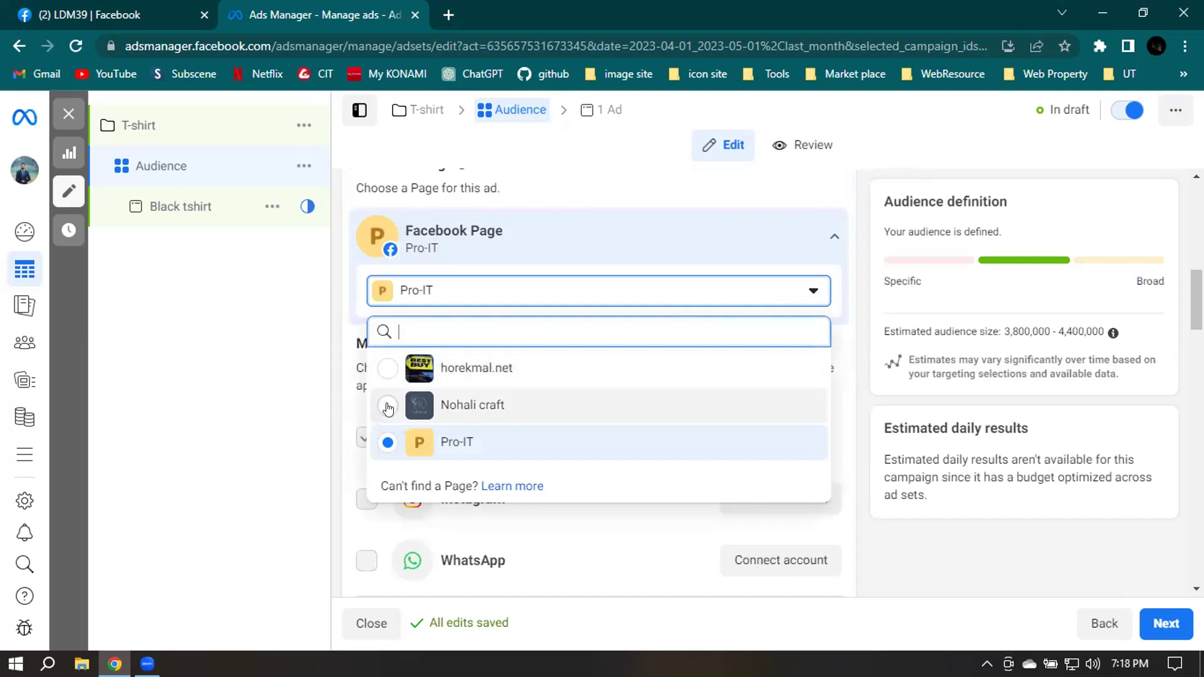
left_click(389, 408)
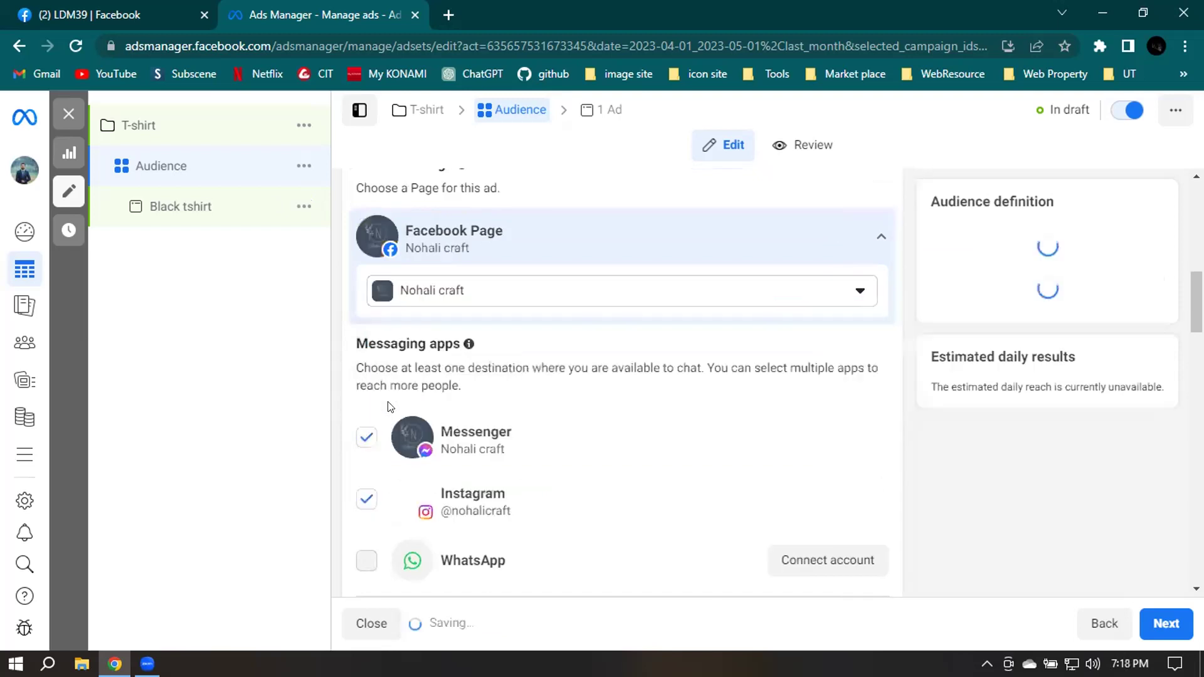
scroll(659, 442, "down", 1)
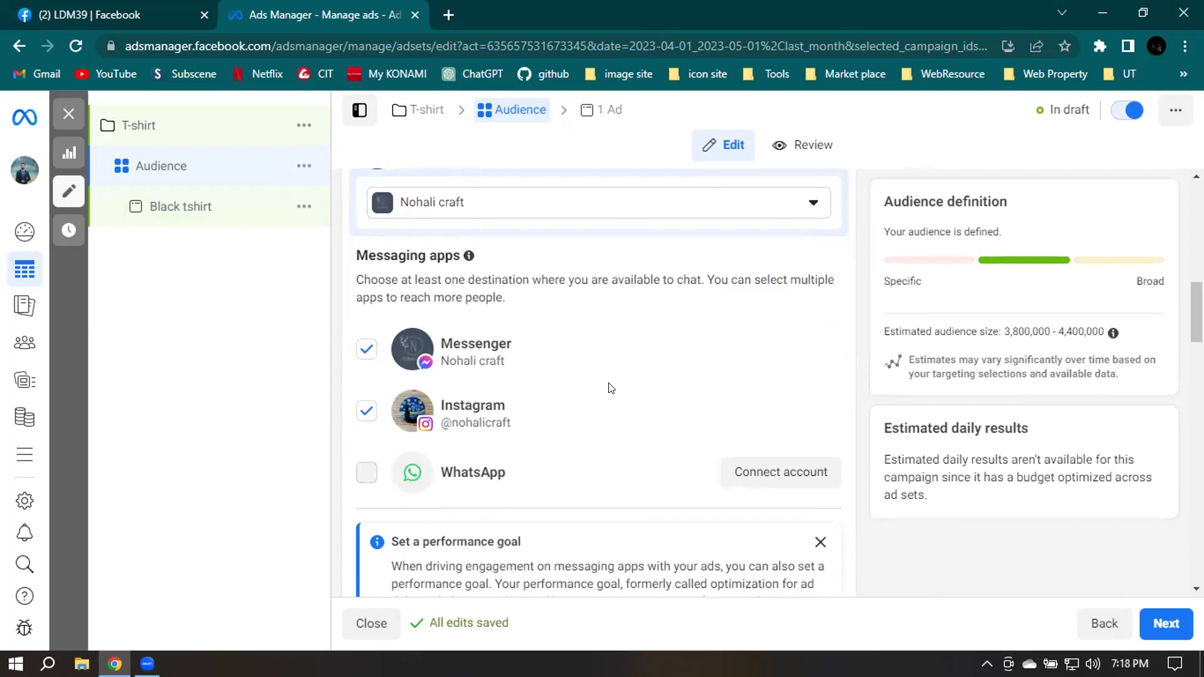
- Set the ad set's start time to 9:00 PM on Jun 3, 2023
scroll(606, 389, "up", 3)
scroll(606, 389, "down", 3)
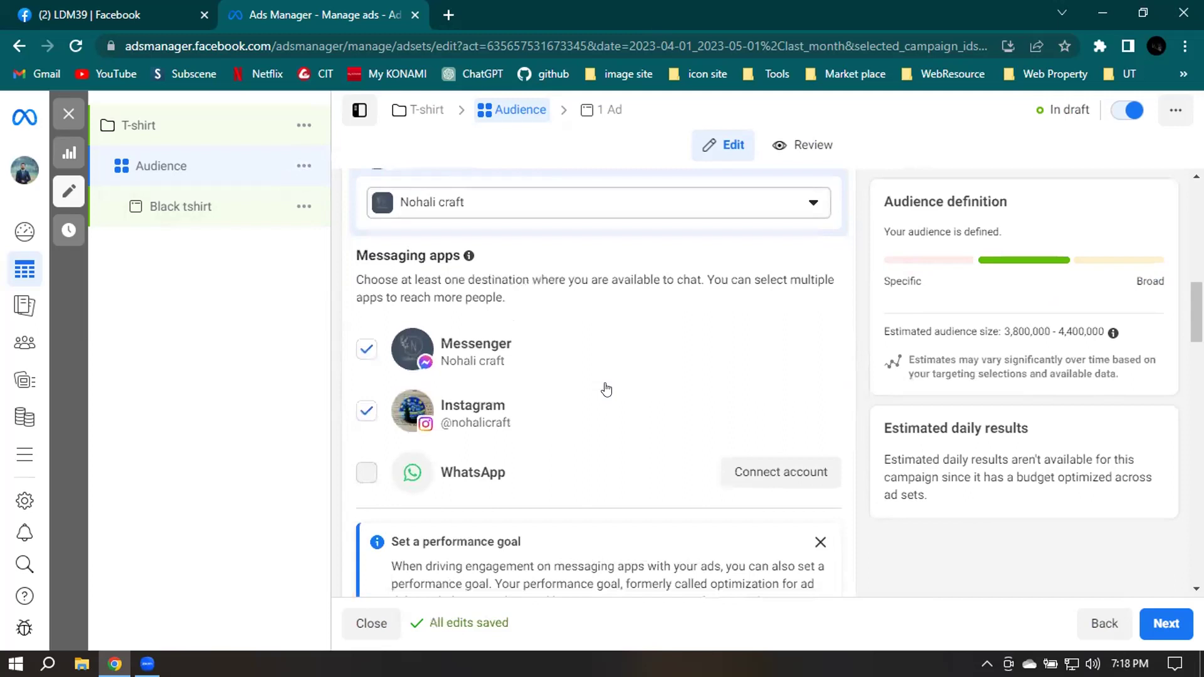
scroll(603, 386, "down", 3)
scroll(677, 332, "down", 4)
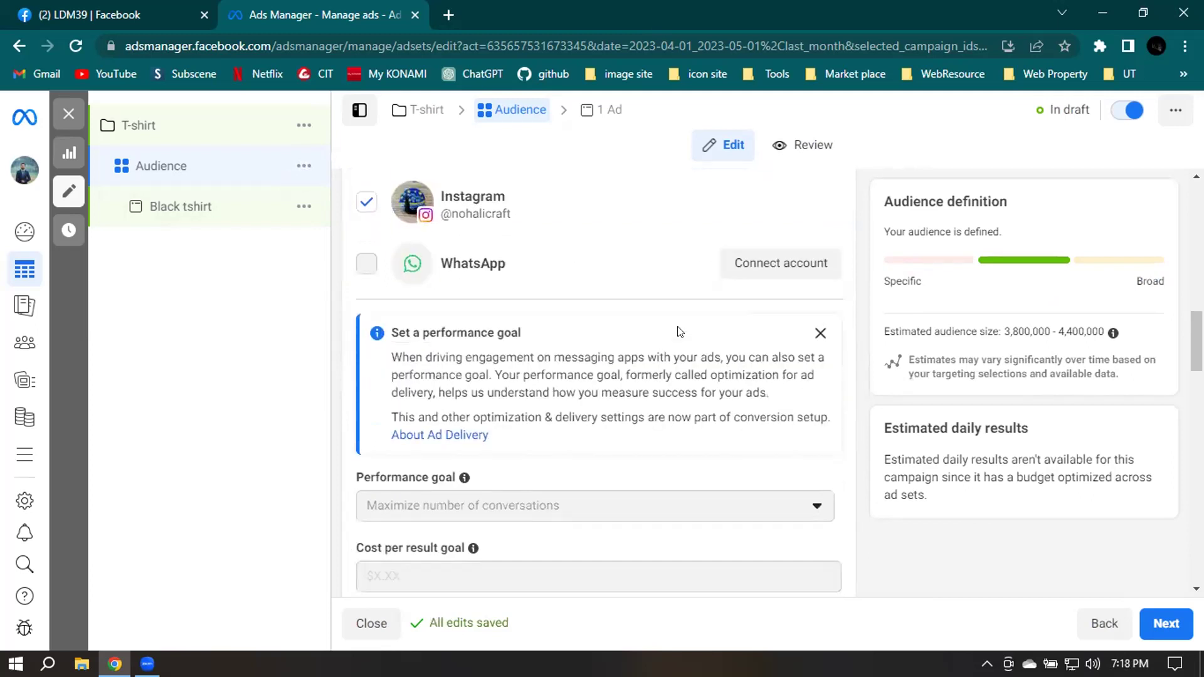
scroll(677, 331, "down", 4)
scroll(675, 320, "up", 2)
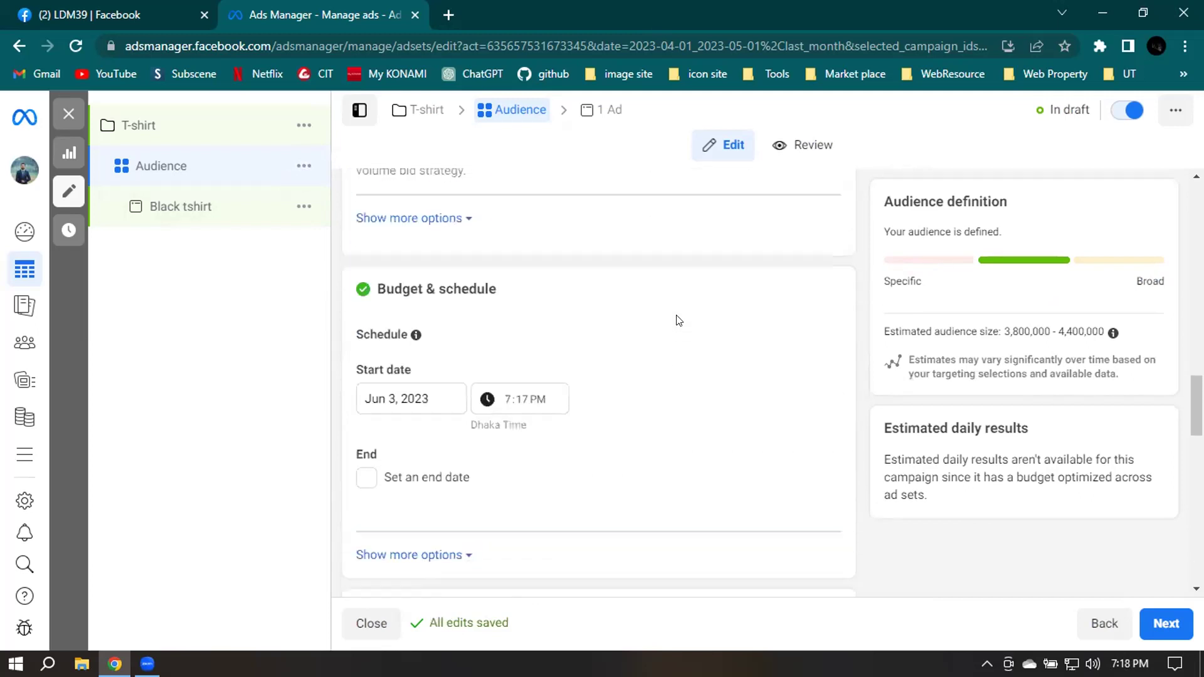
scroll(670, 320, "down", 2)
scroll(671, 319, "up", 5)
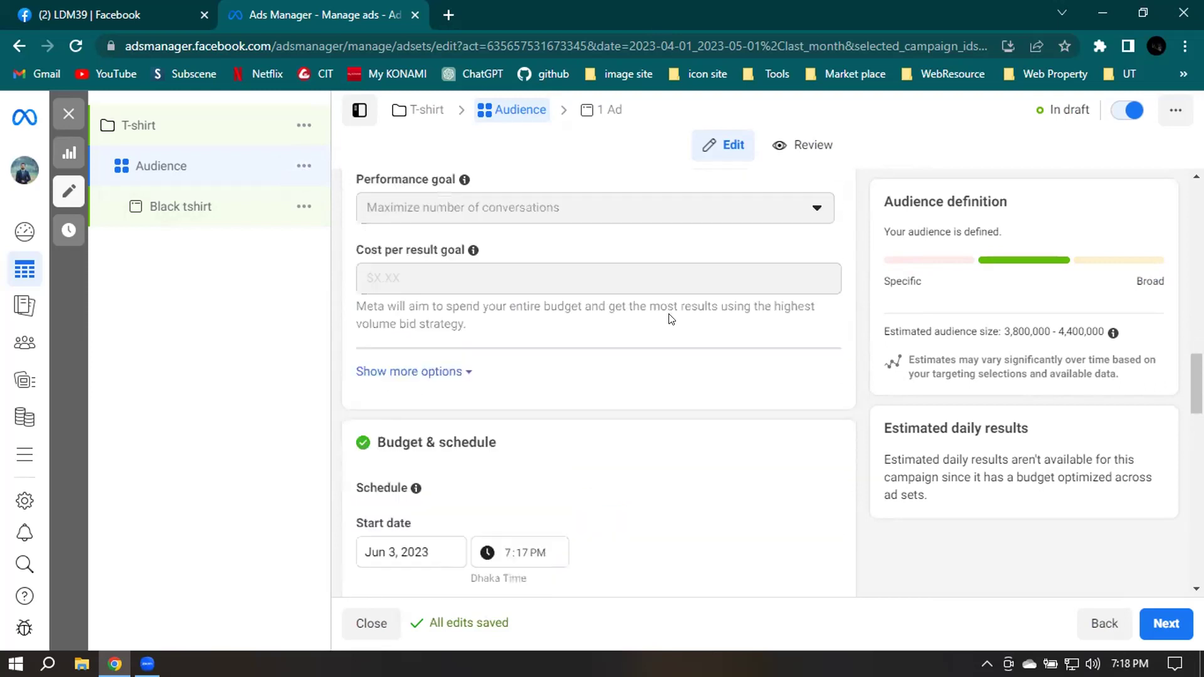
scroll(671, 319, "down", 5)
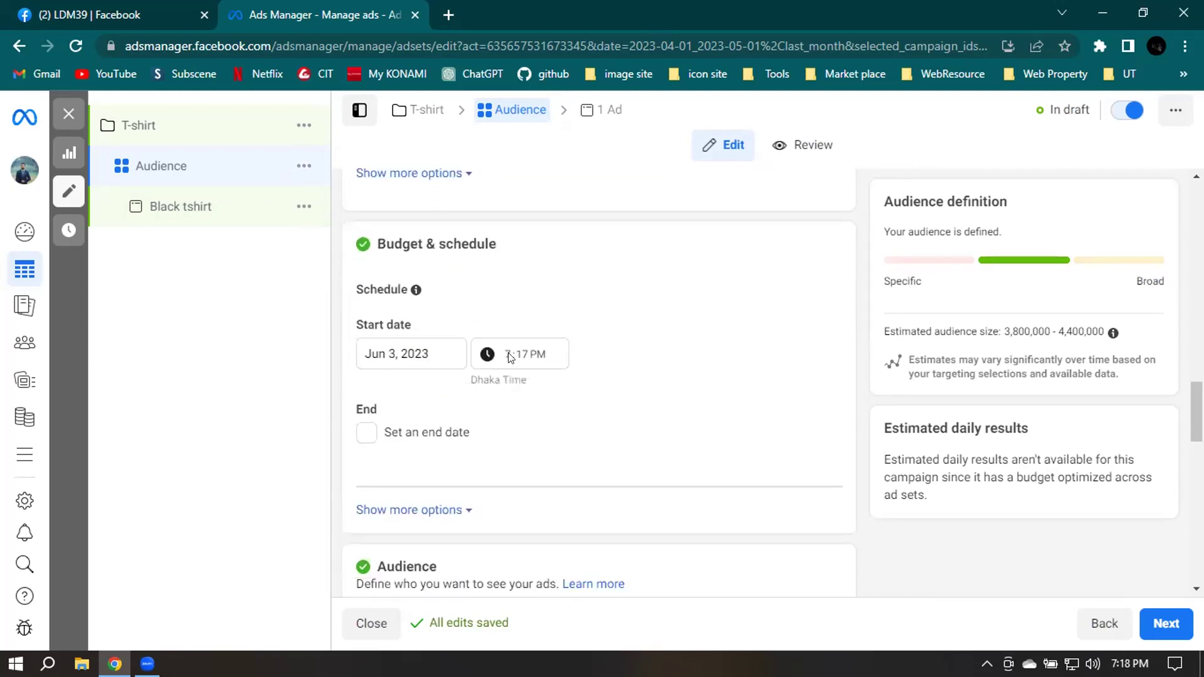
left_click(509, 355)
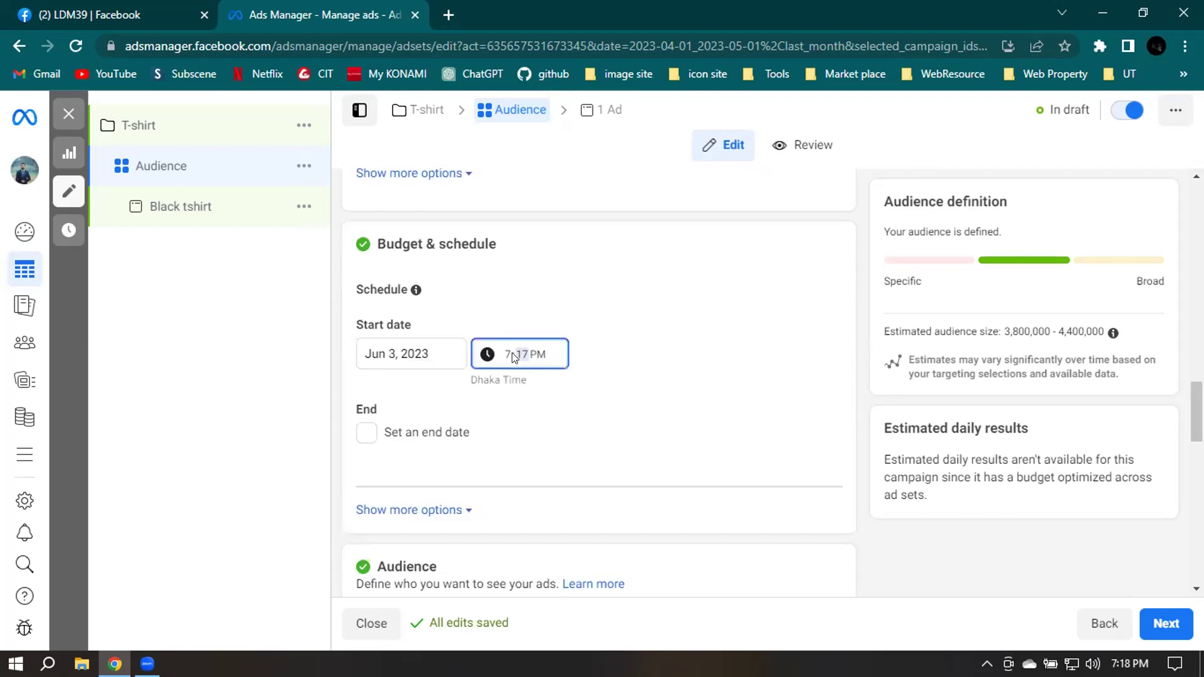
left_click(507, 355)
type("9")
left_click(523, 355)
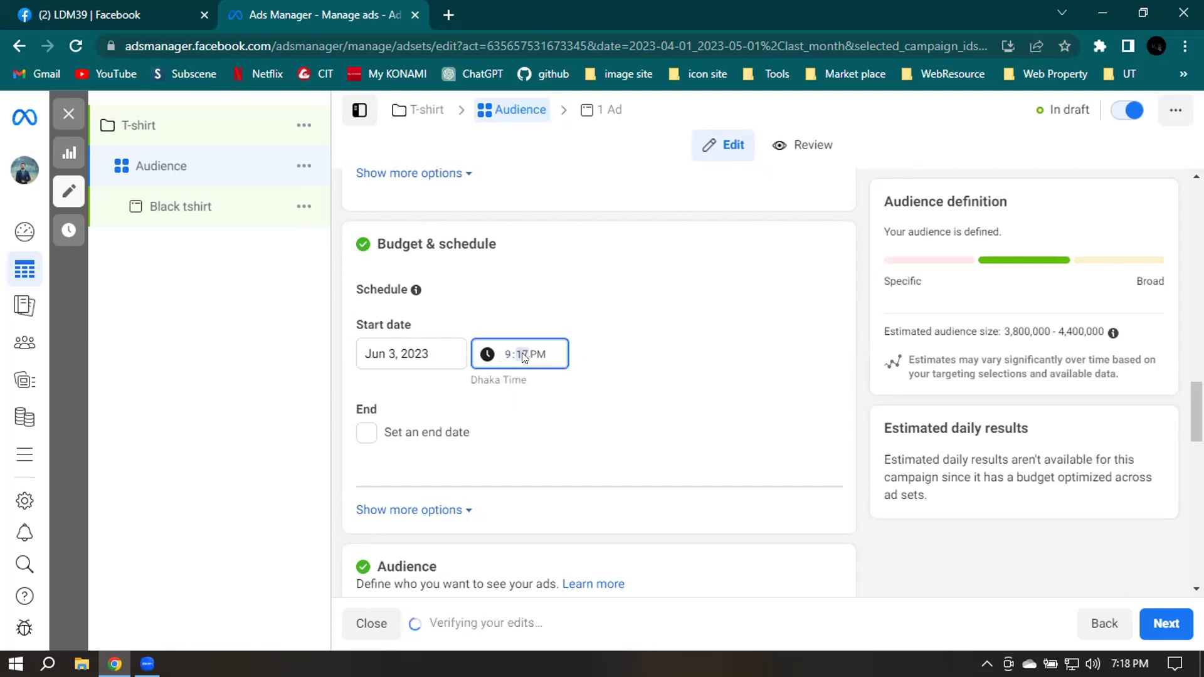
type("00")
- Add an end date of Jun 30, 2023 to the ad set schedule
left_click(369, 430)
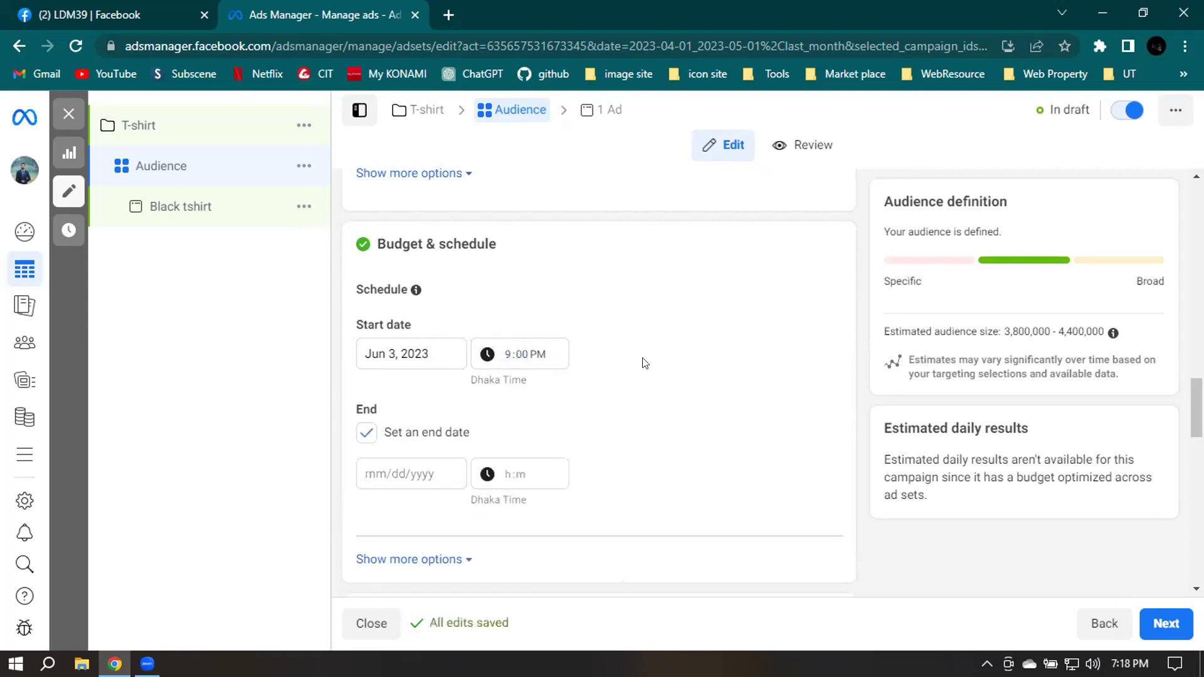
scroll(658, 360, "down", 3)
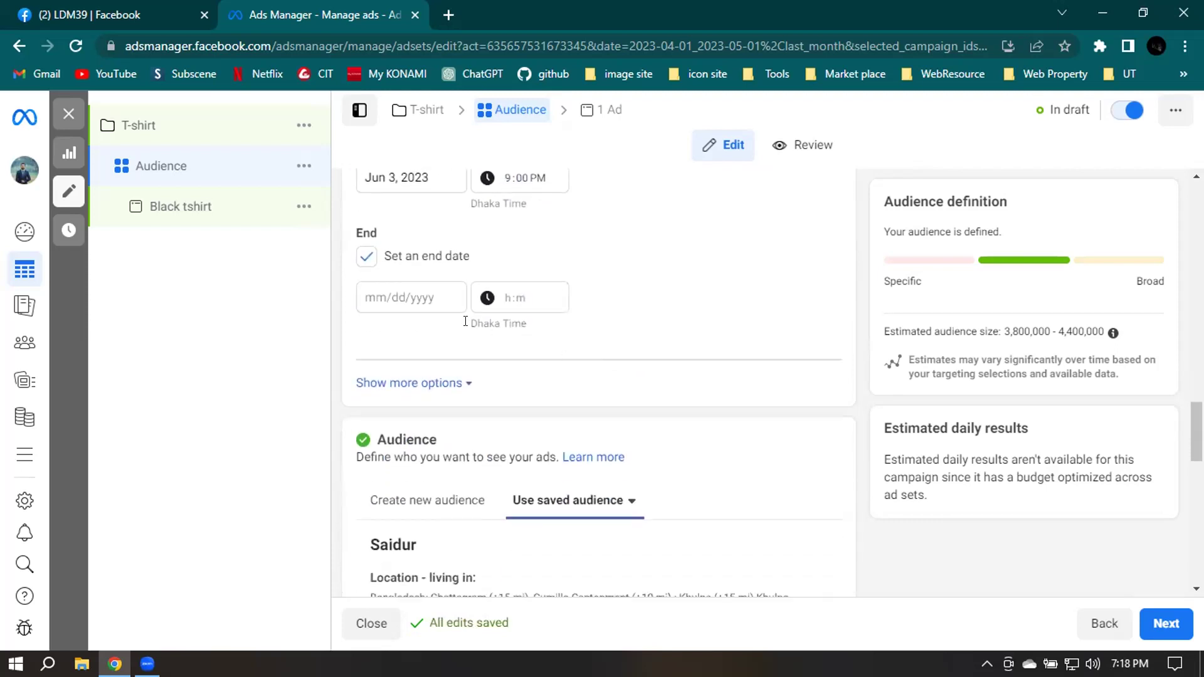
left_click(377, 295)
left_click(516, 479)
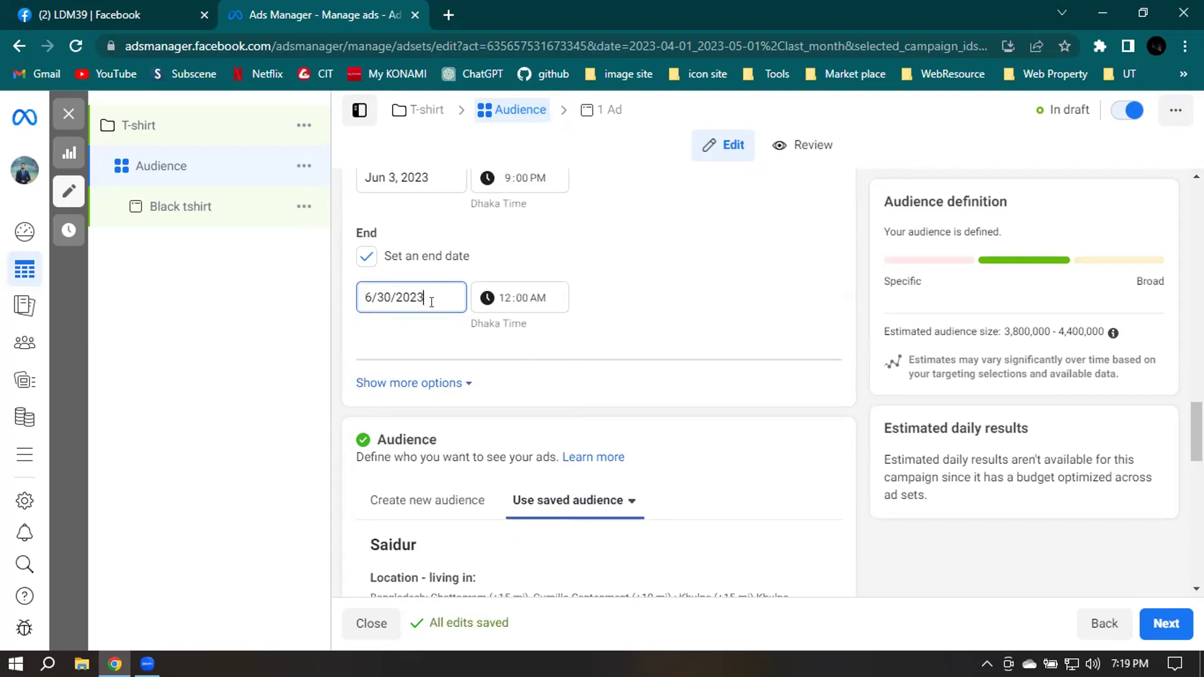
left_click(714, 291)
scroll(543, 263, "up", 2)
scroll(647, 258, "down", 4)
scroll(652, 258, "up", 4)
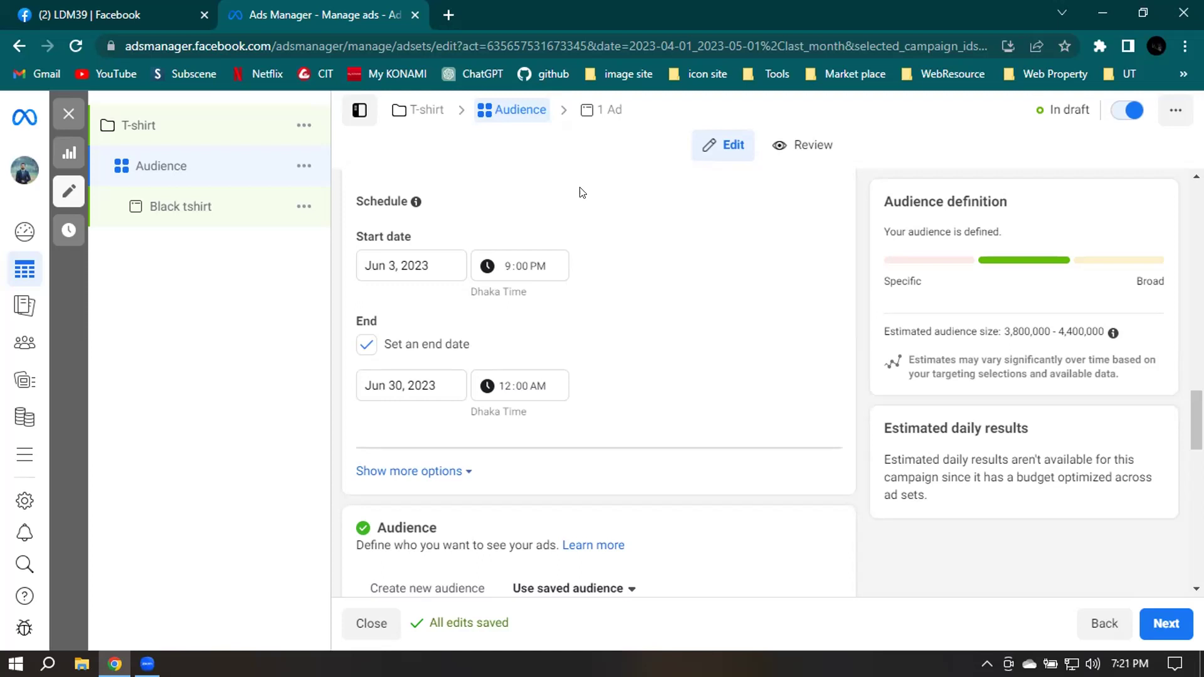
scroll(545, 443, "down", 4)
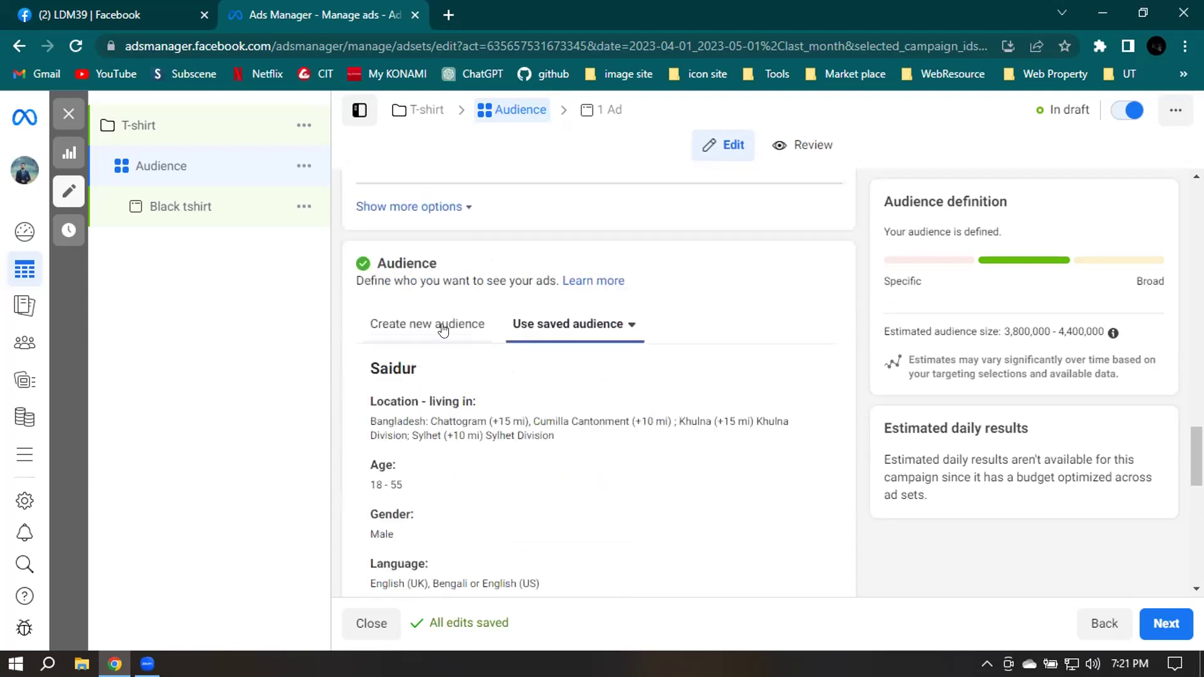
- Build a new audience instead of the saved one and dismiss the Advantage lookalike notice
left_click(403, 323)
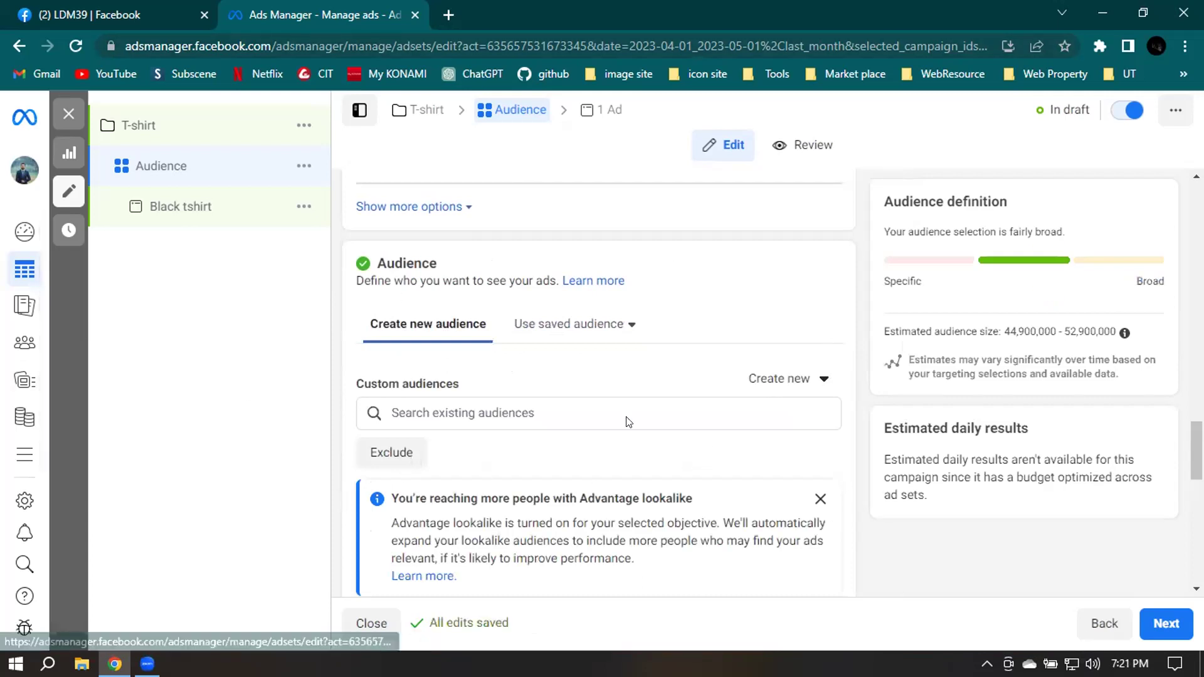
scroll(868, 405, "down", 1)
left_click(819, 410)
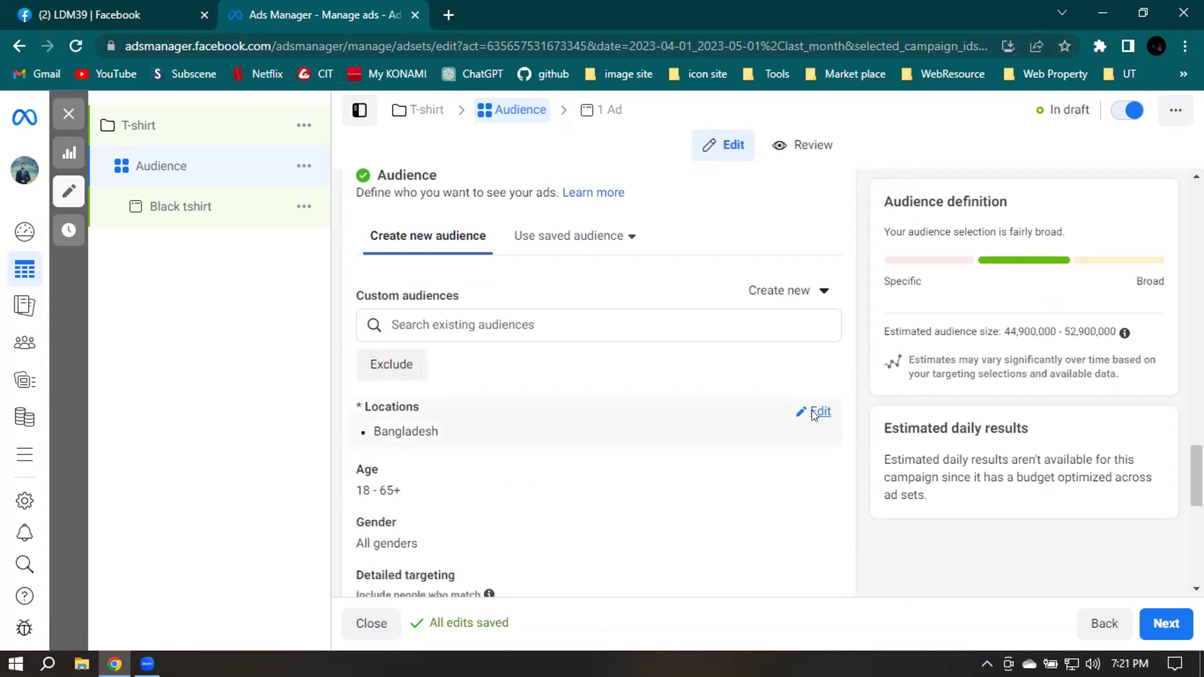
- Replace the Bangladesh location with the city of Dhaka
left_click(812, 412)
scroll(486, 473, "down", 1)
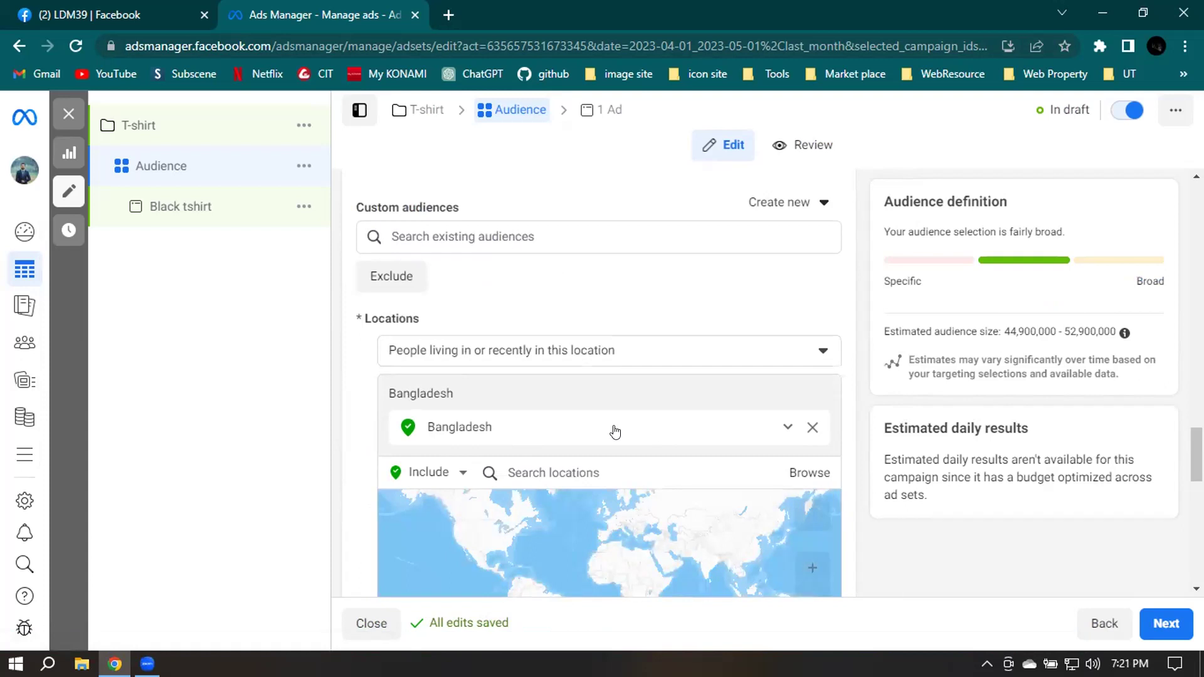
scroll(679, 451, "down", 3)
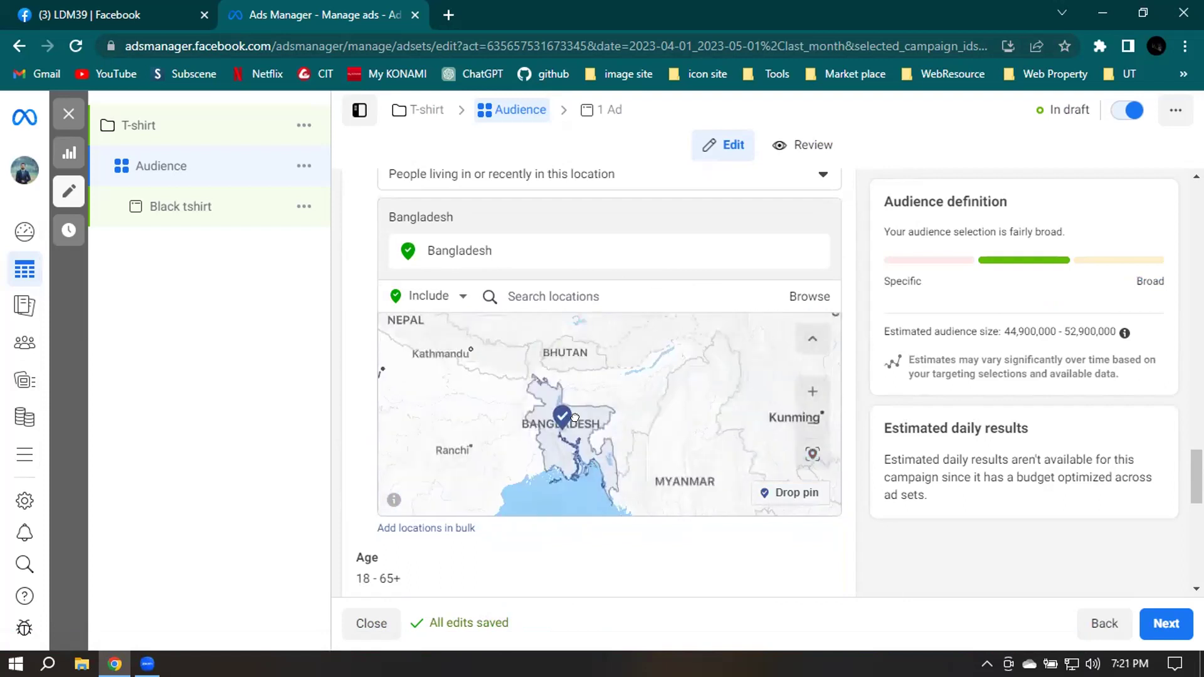
left_click(560, 290)
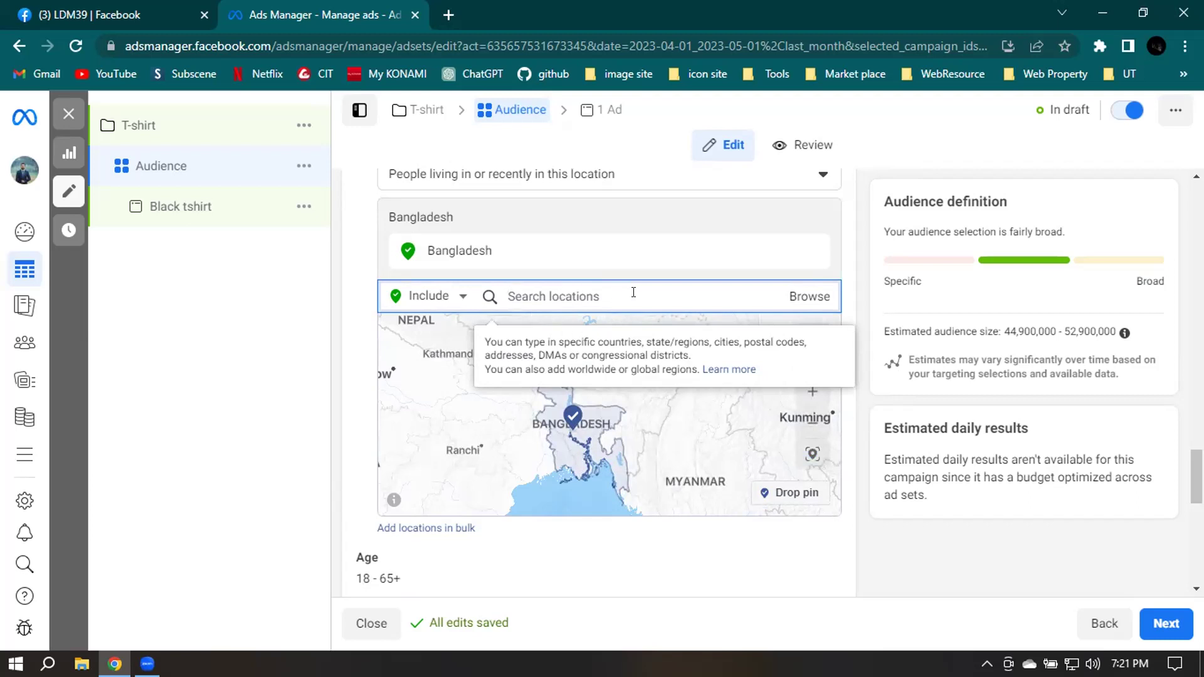
type("dhaka")
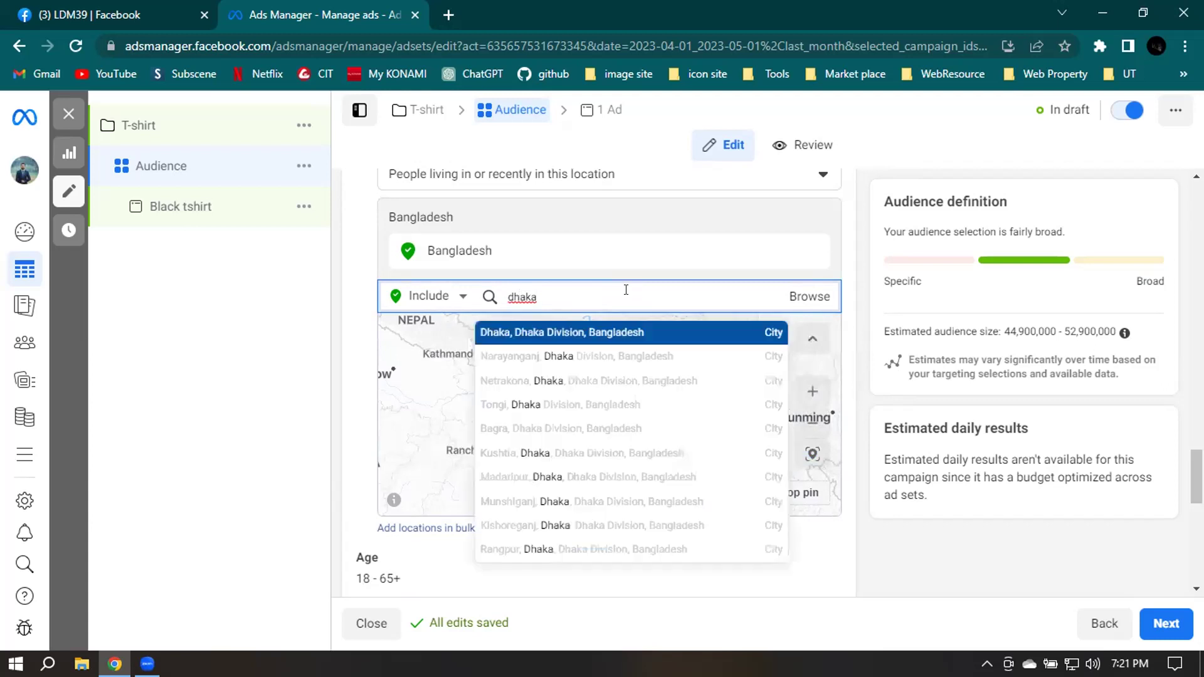
left_click(583, 331)
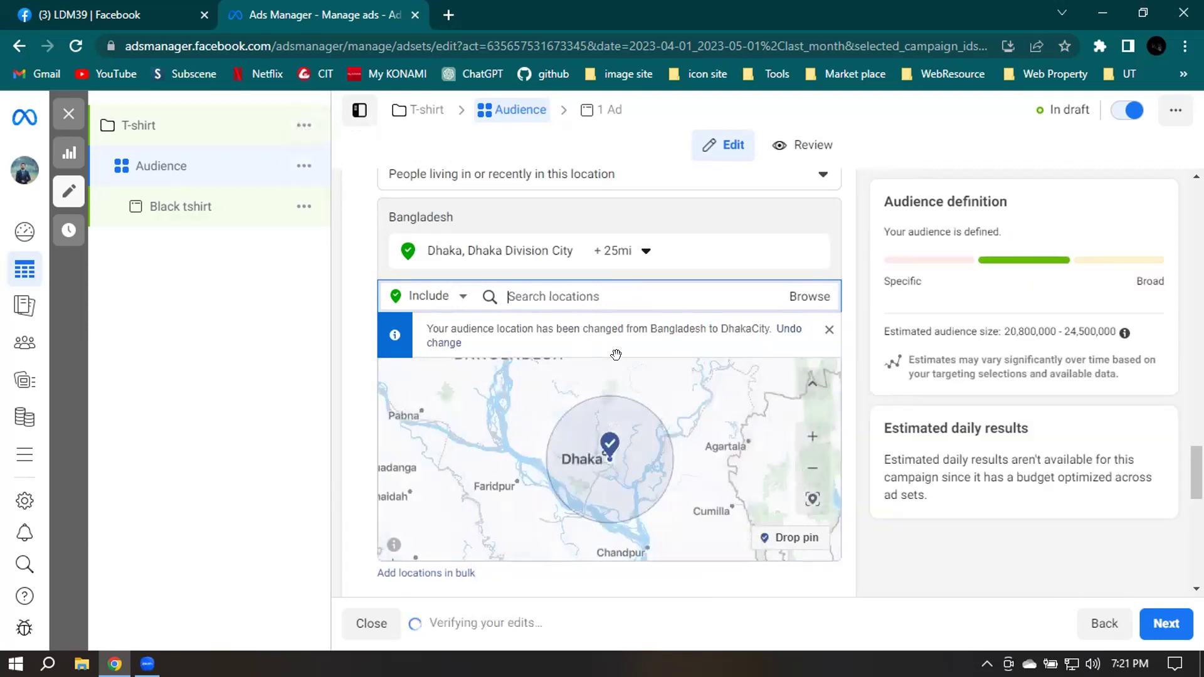
- Change Dhaka's radius from 25 mi to 15 mi and dismiss the location-change notice
left_click(628, 251)
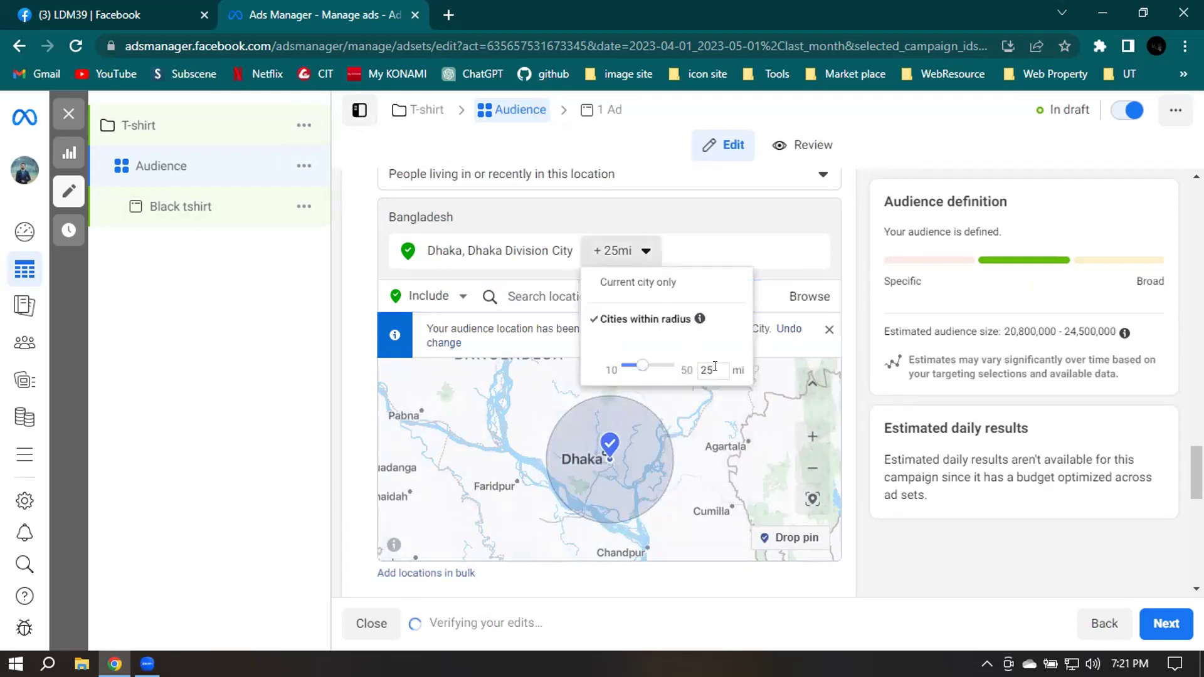
key("BackSpace")
key("BackSpace")
type("10")
type("5")
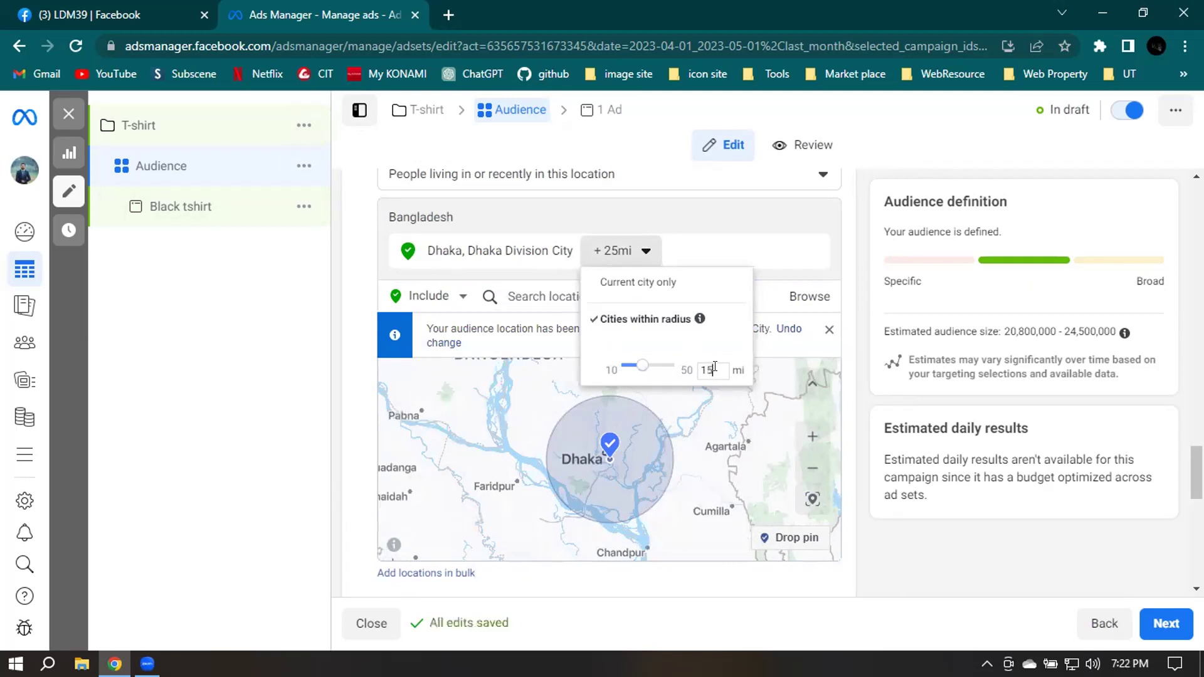
key("Return")
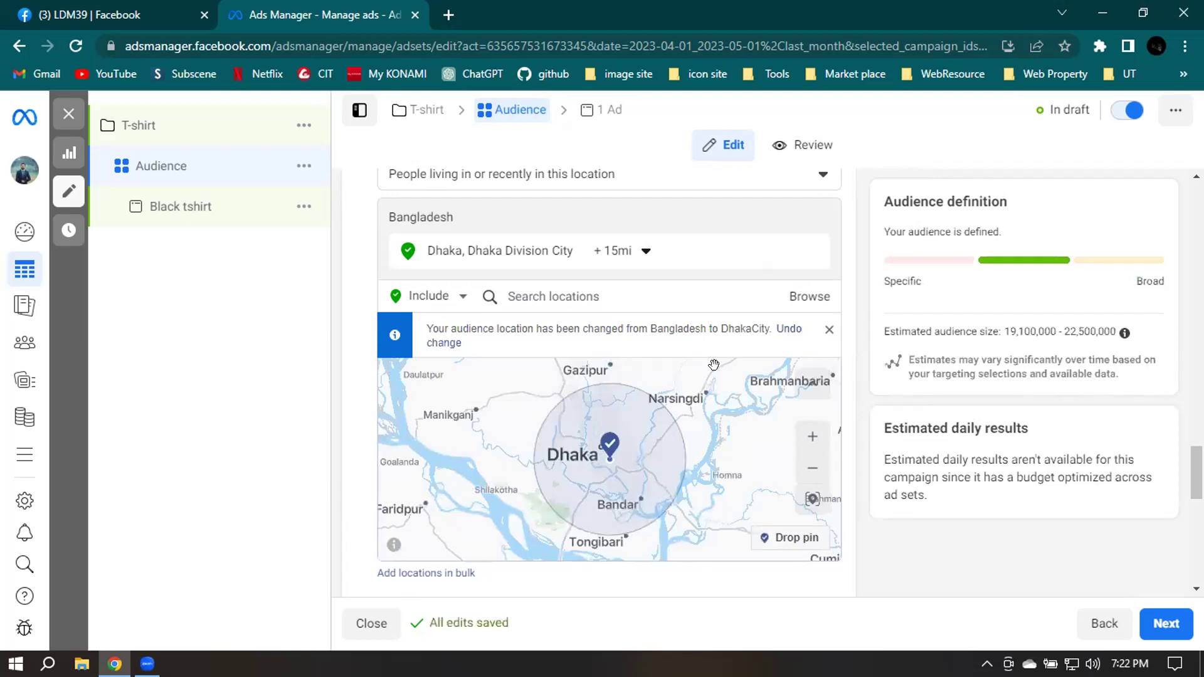
left_click(557, 296)
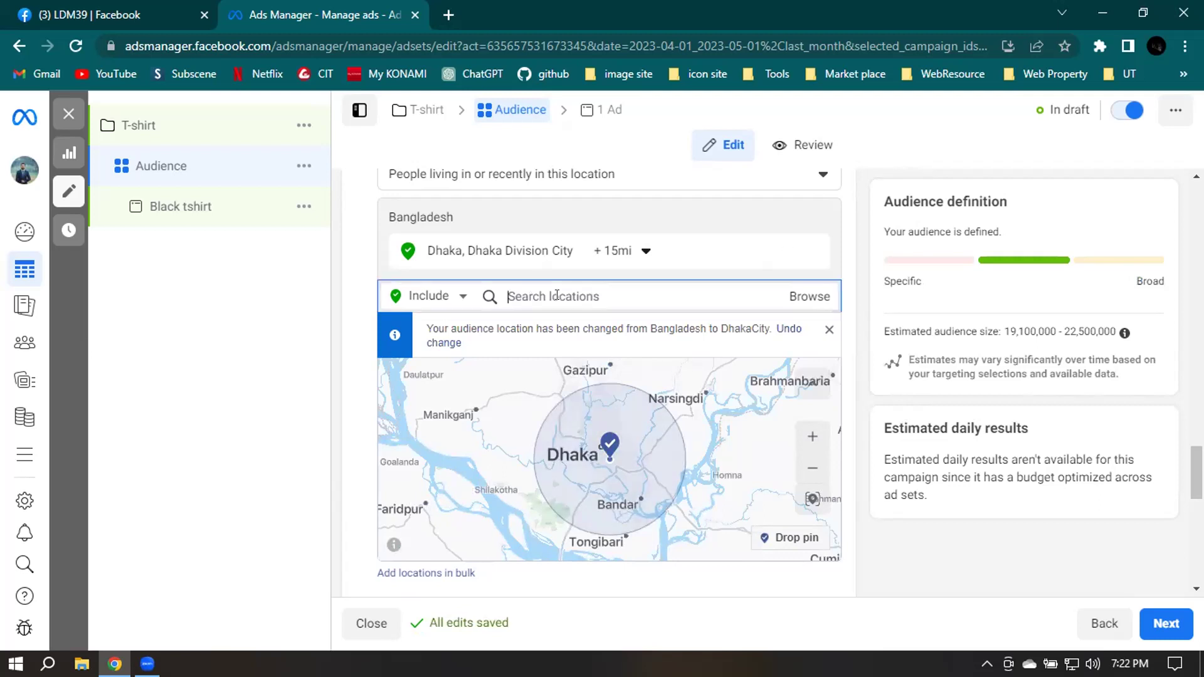
left_click(828, 330)
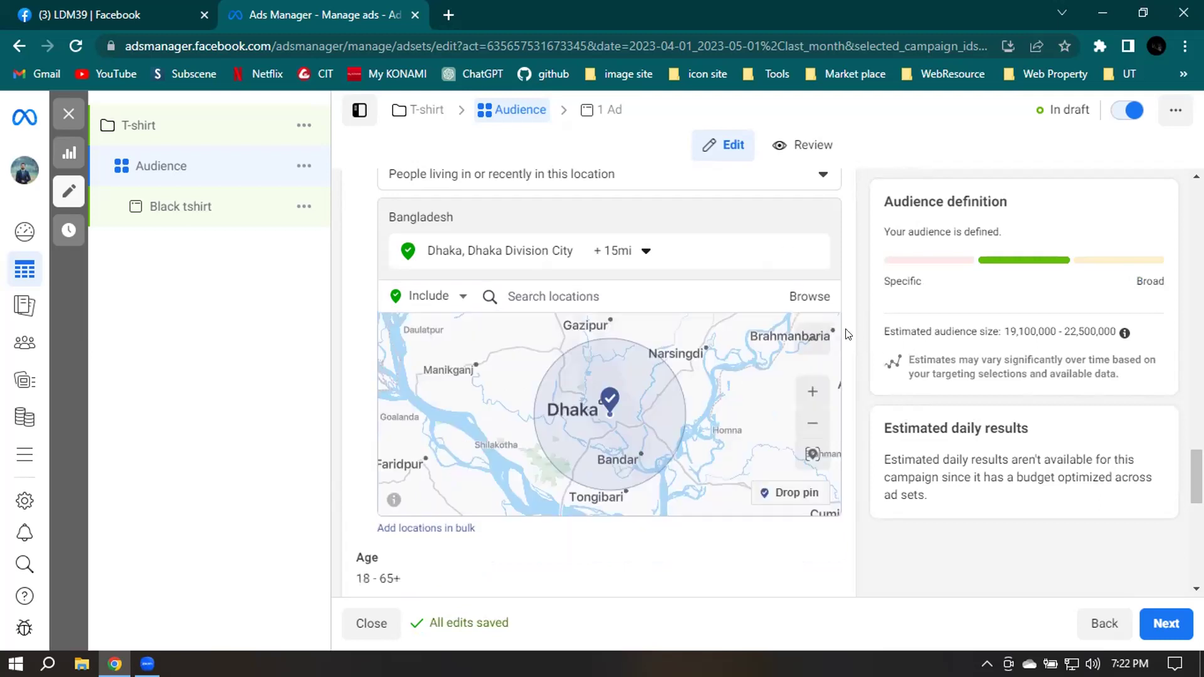
- Change the audience's maximum age to 55, giving an 18–55 age range
scroll(837, 362, "down", 2)
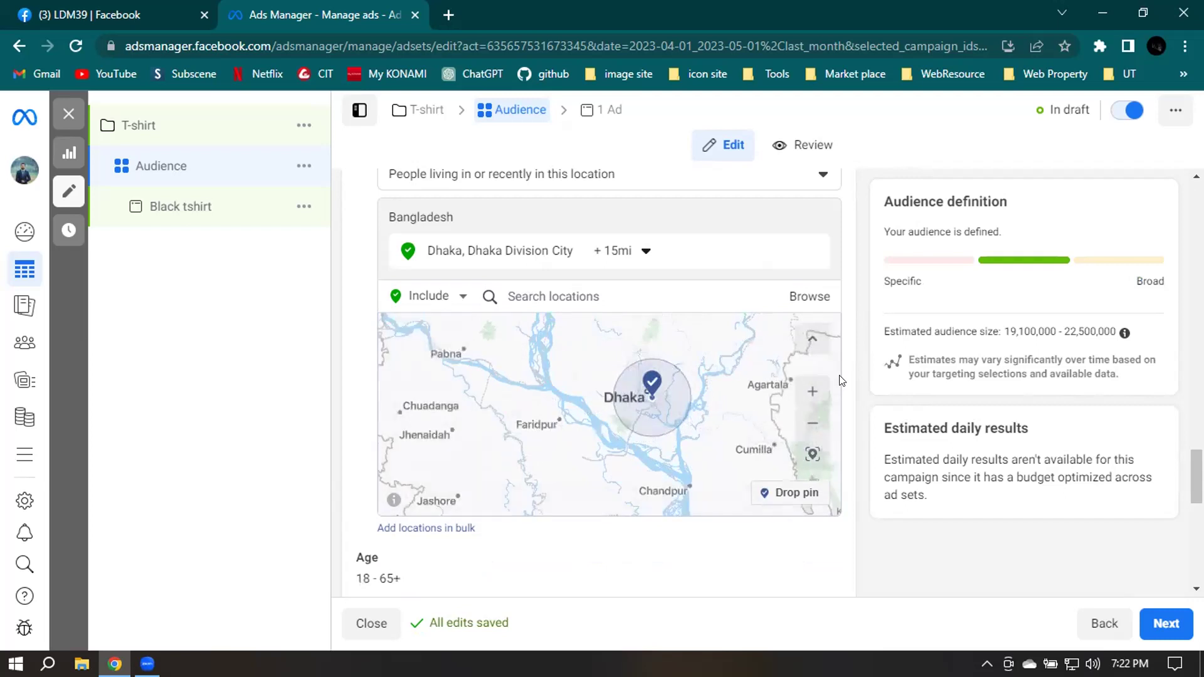
scroll(892, 361, "down", 3)
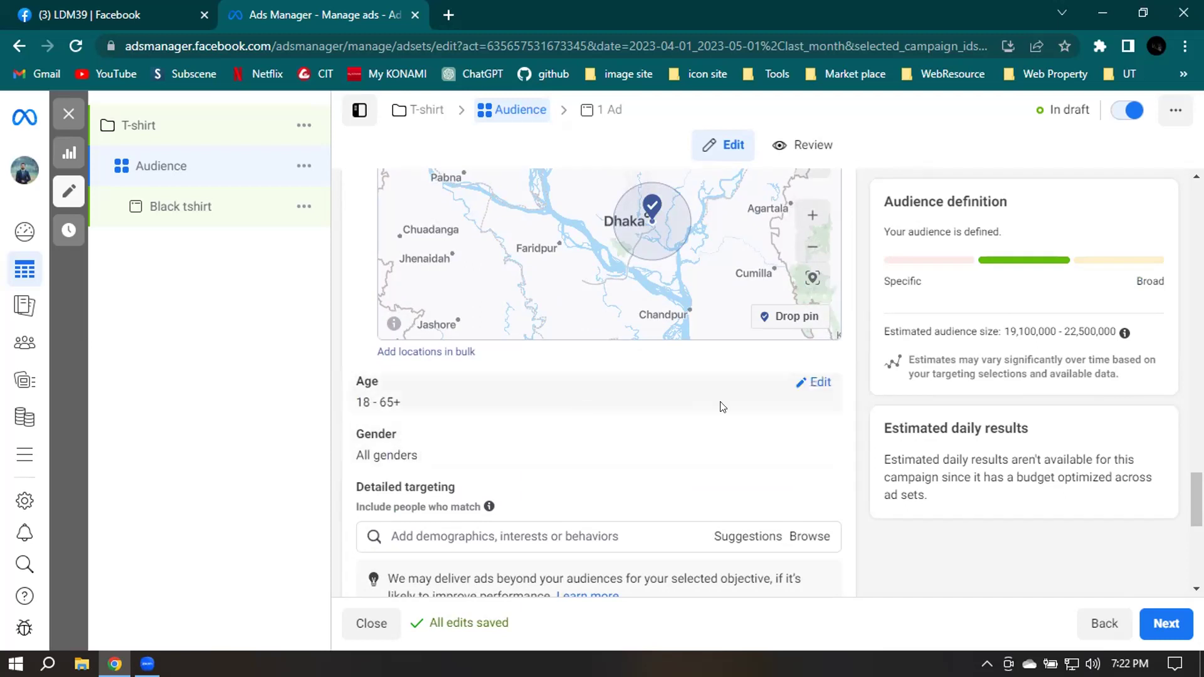
left_click(815, 384)
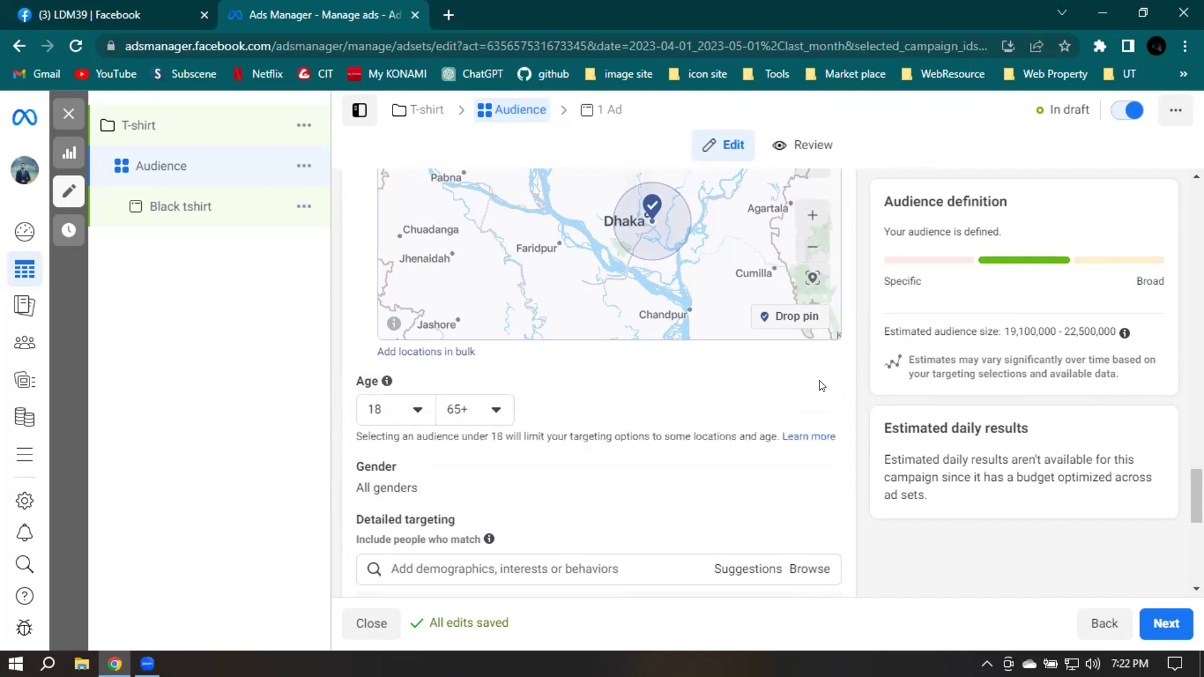
left_click(469, 415)
scroll(498, 271, "up", 3)
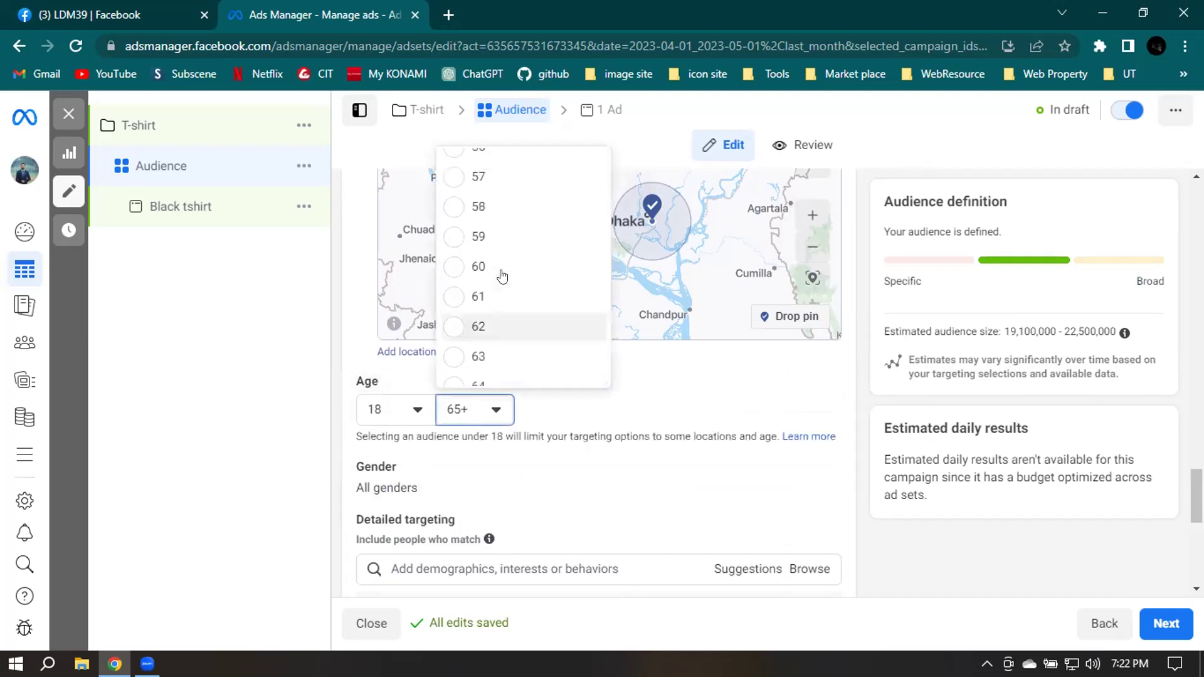
scroll(472, 191, "up", 2)
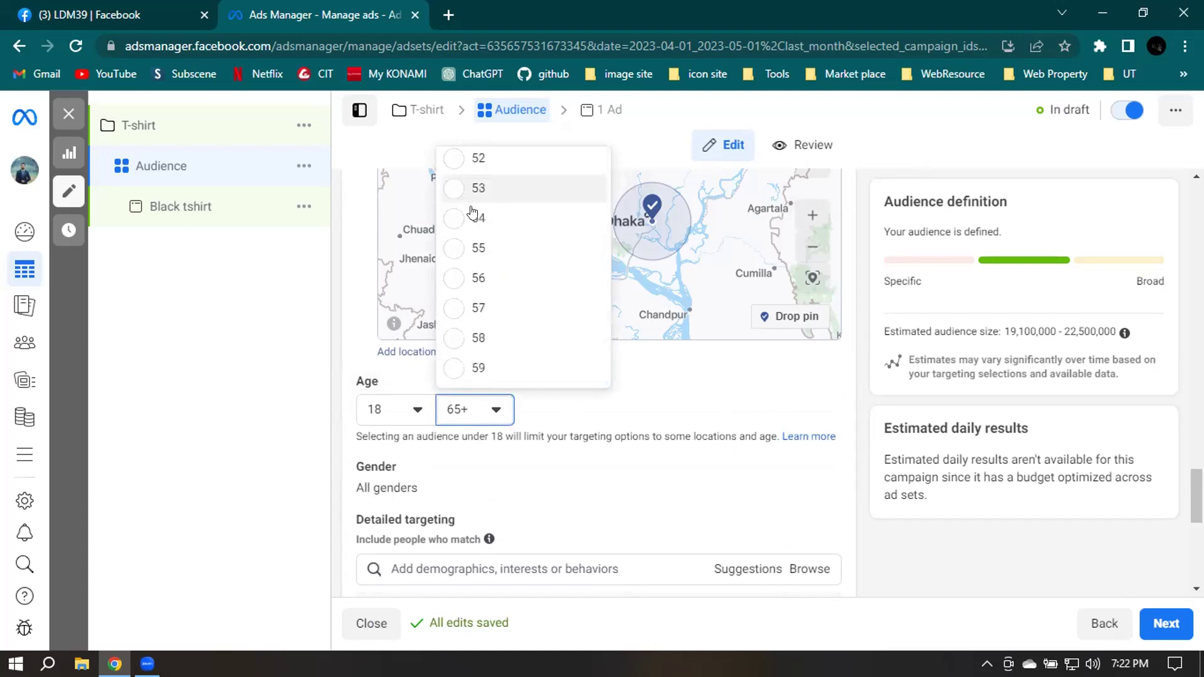
left_click(450, 249)
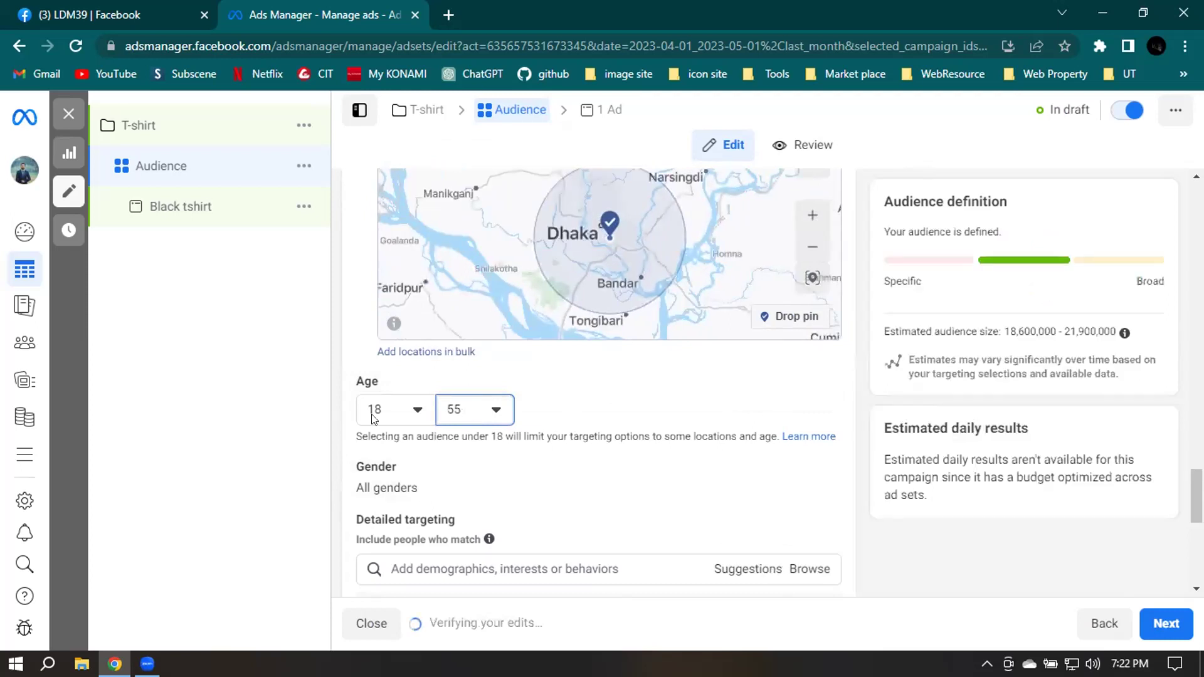
scroll(809, 280, "down", 2)
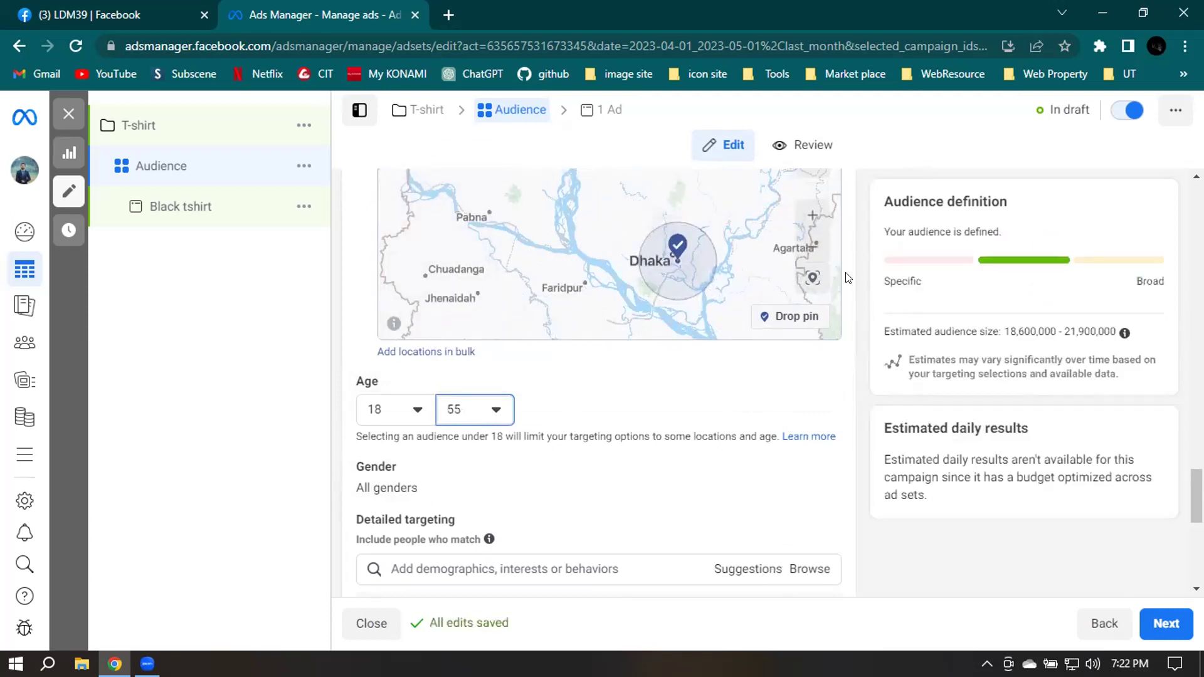
scroll(847, 278, "up", 3)
- Add Khulna, Khulna Division as a target location
left_click(583, 293)
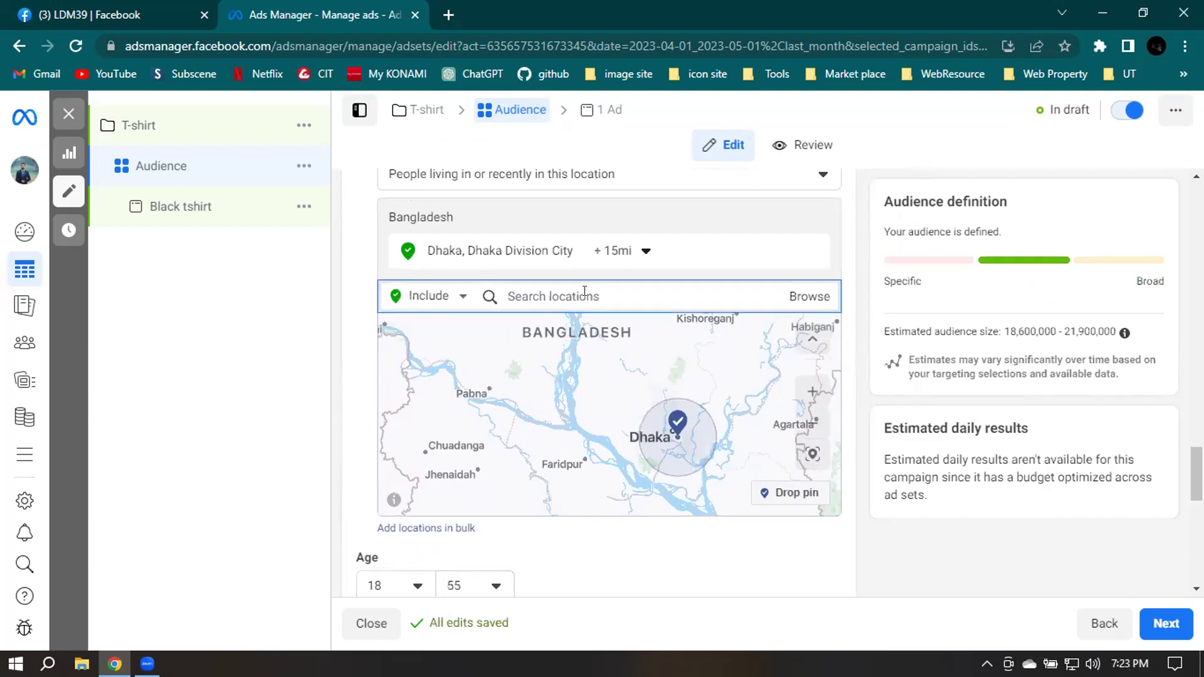
type("khulna")
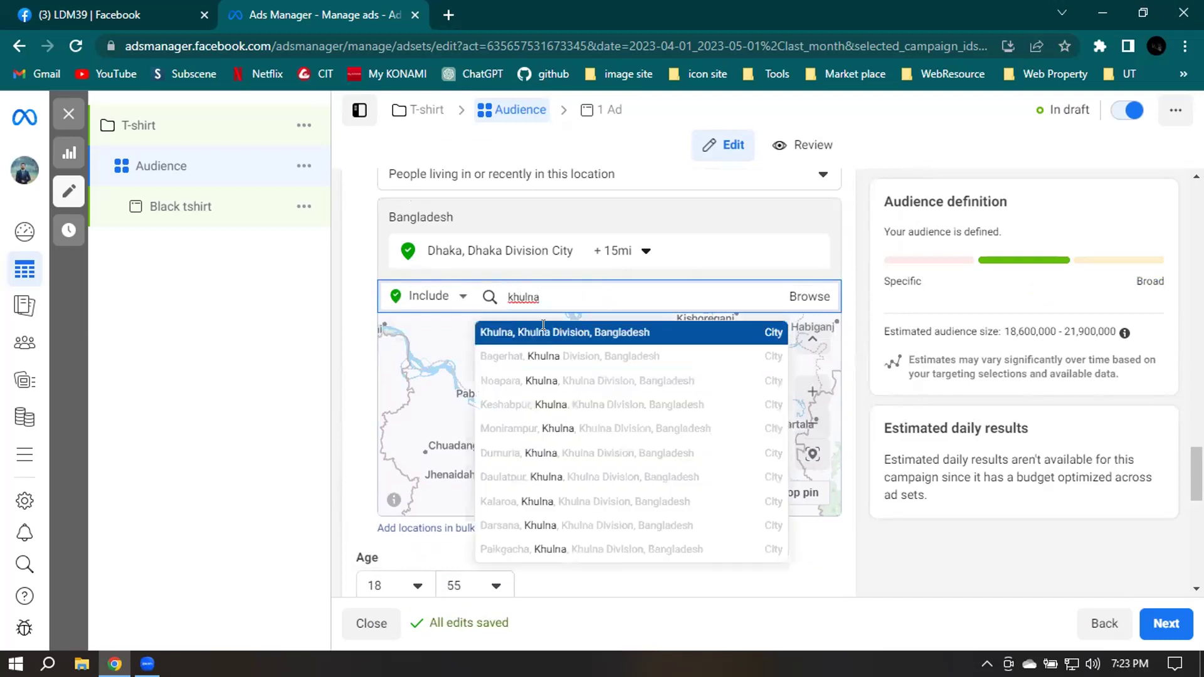
left_click(543, 329)
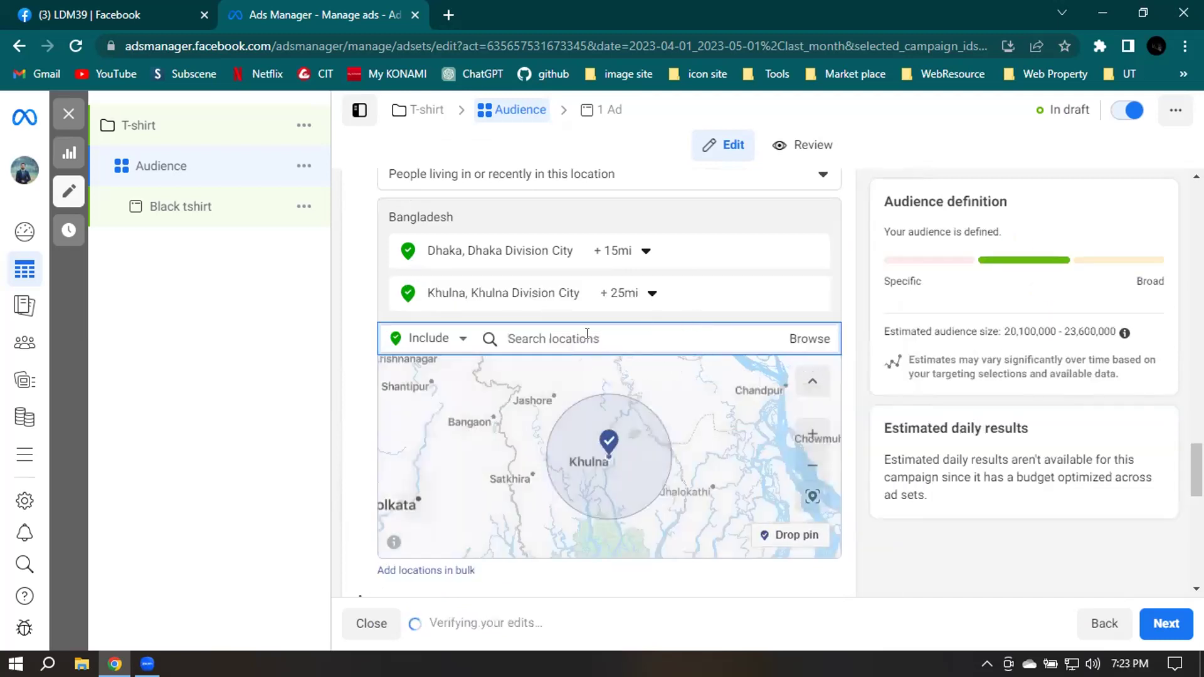
- Search for Chattogram, correcting the misspelled query, and add it as a target location
type("chatt")
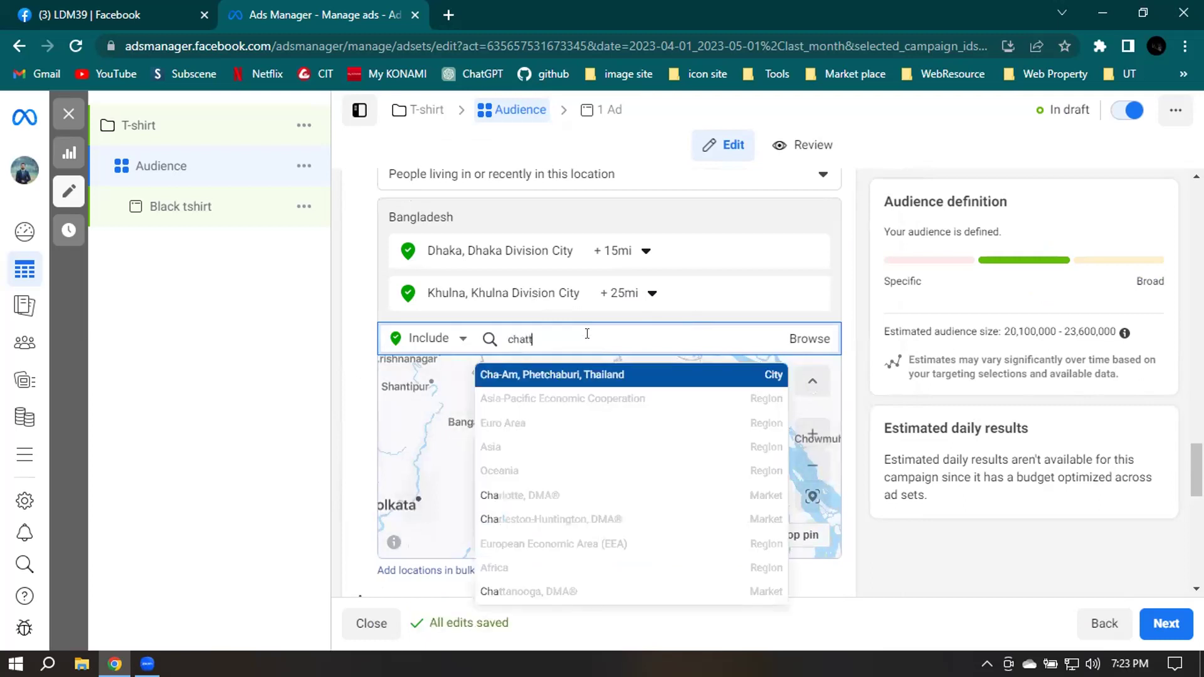
type("ra")
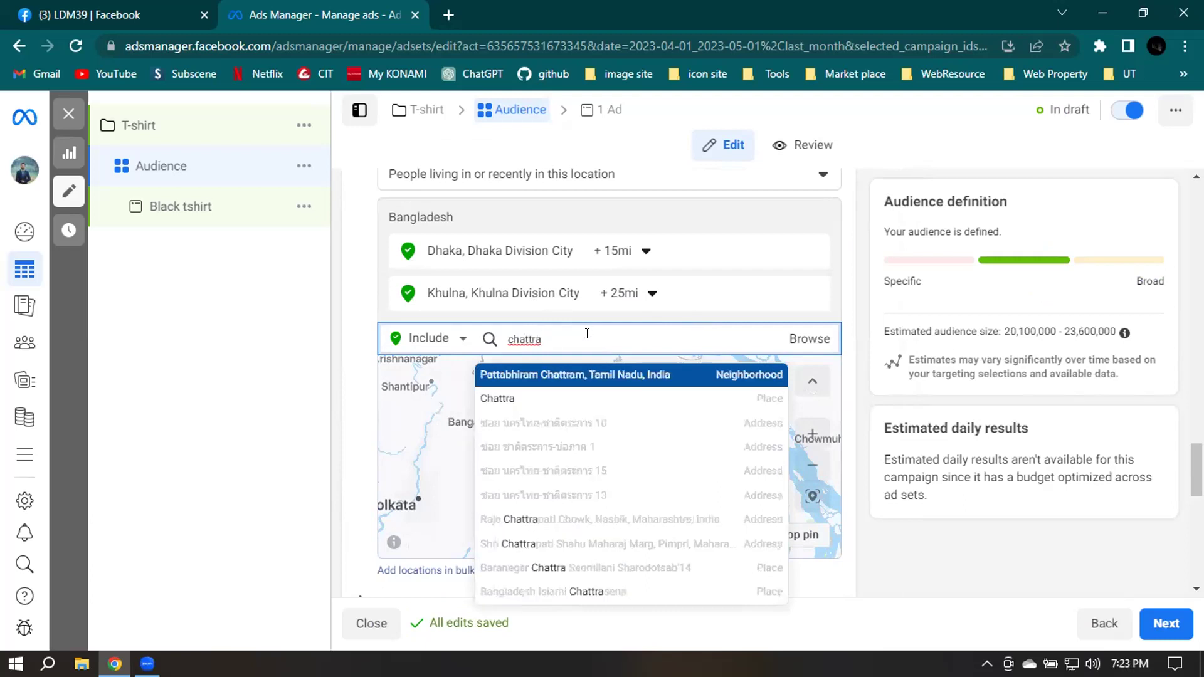
type("gram")
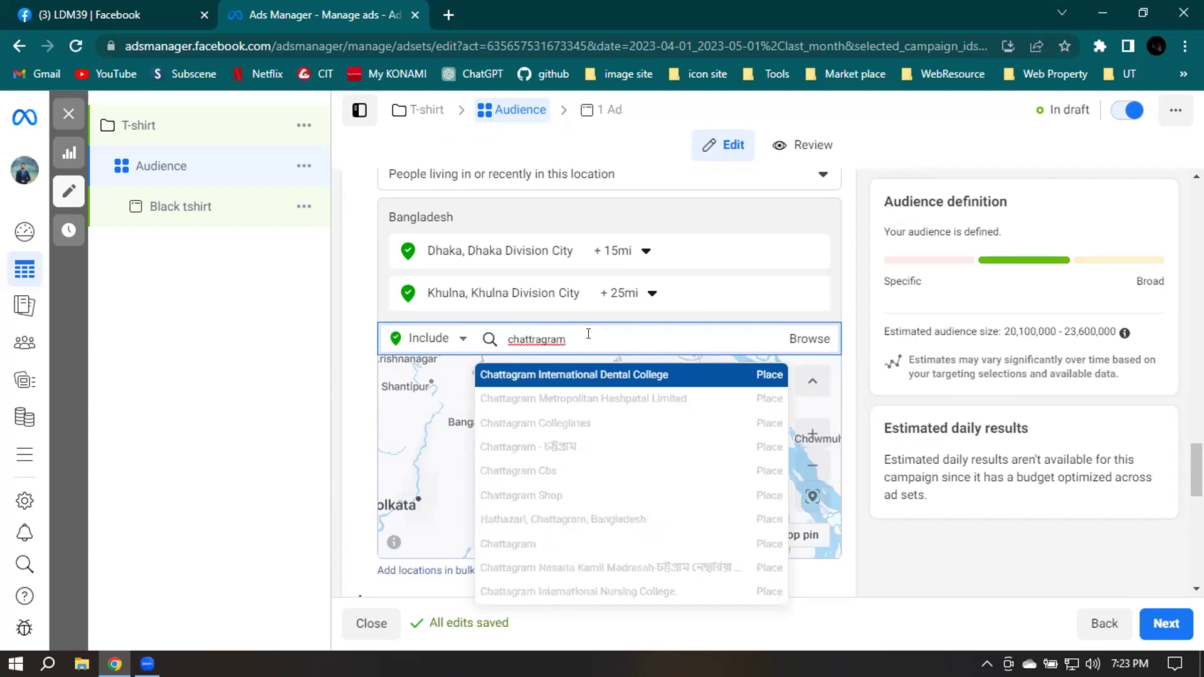
double_click(616, 326)
left_click(616, 324)
scroll(703, 417, "down", 2)
left_click_drag(704, 417, 601, 413)
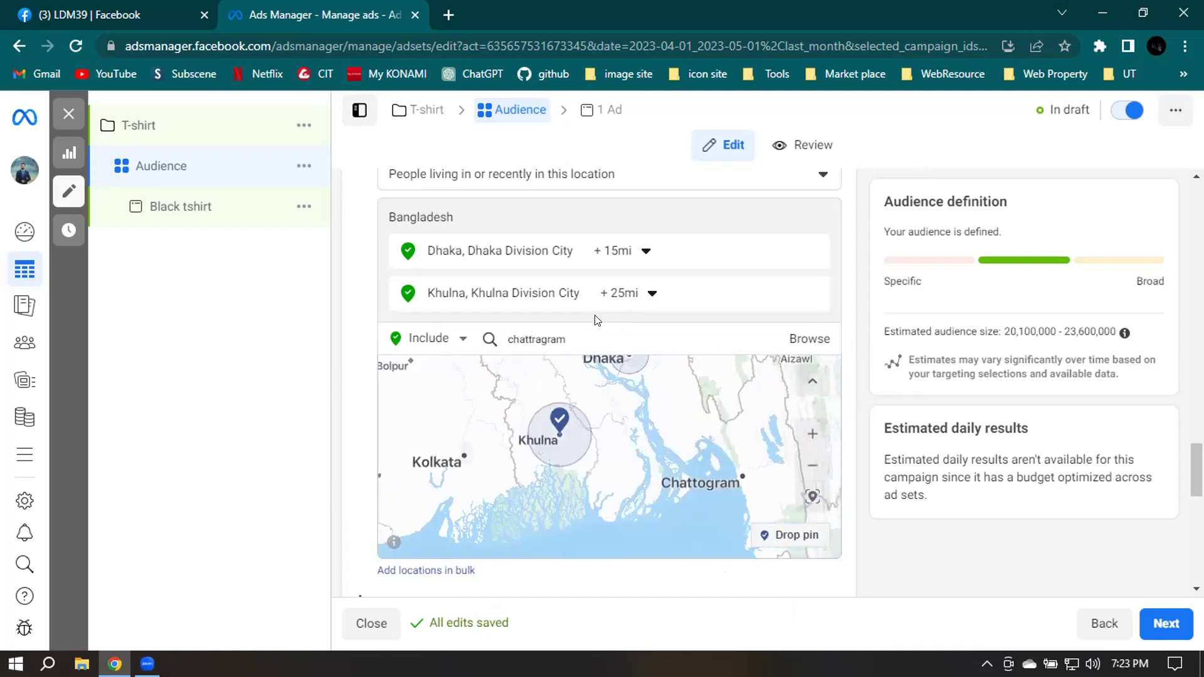
double_click(574, 329)
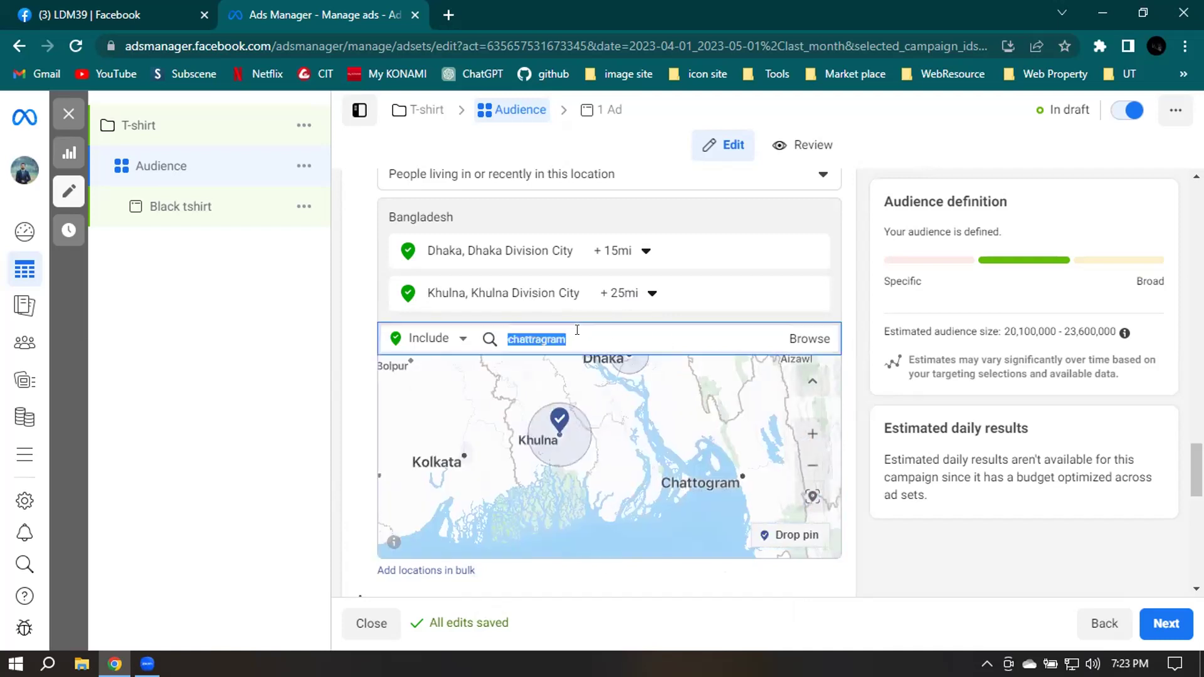
type("chatto")
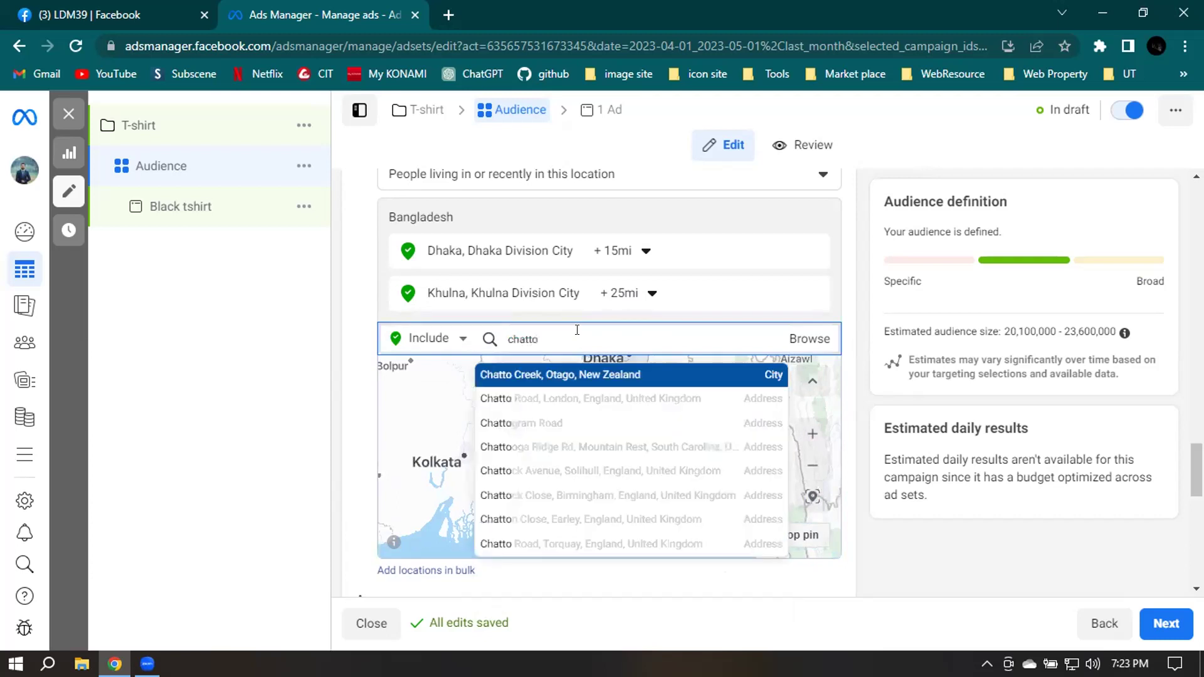
type("gram")
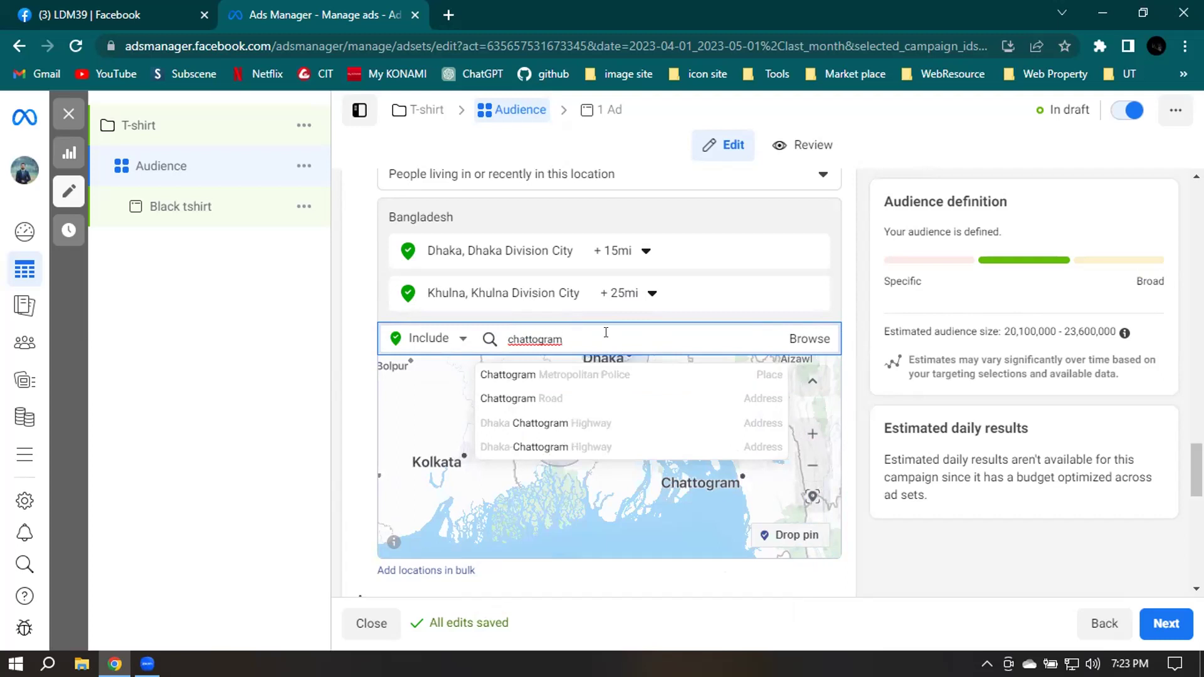
key("BackSpace")
key("BackSpace")
key("BackSpace")
key("BackSpace")
key("BackSpace")
key("BackSpace")
key("BackSpace")
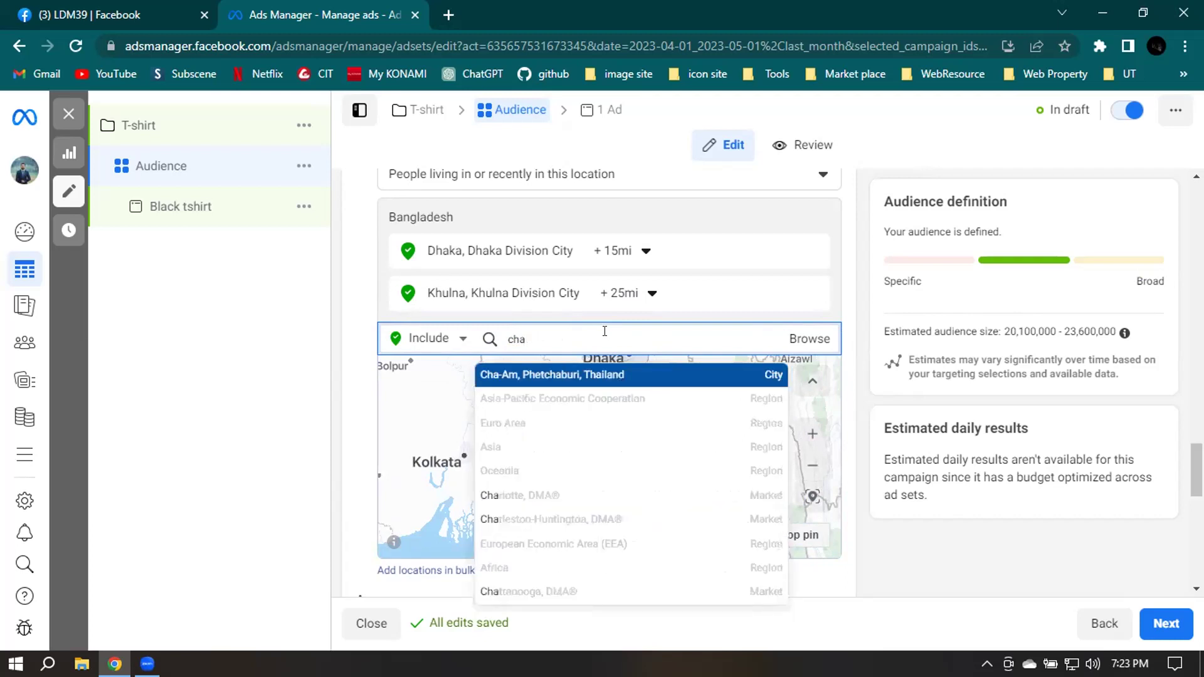
type("tt")
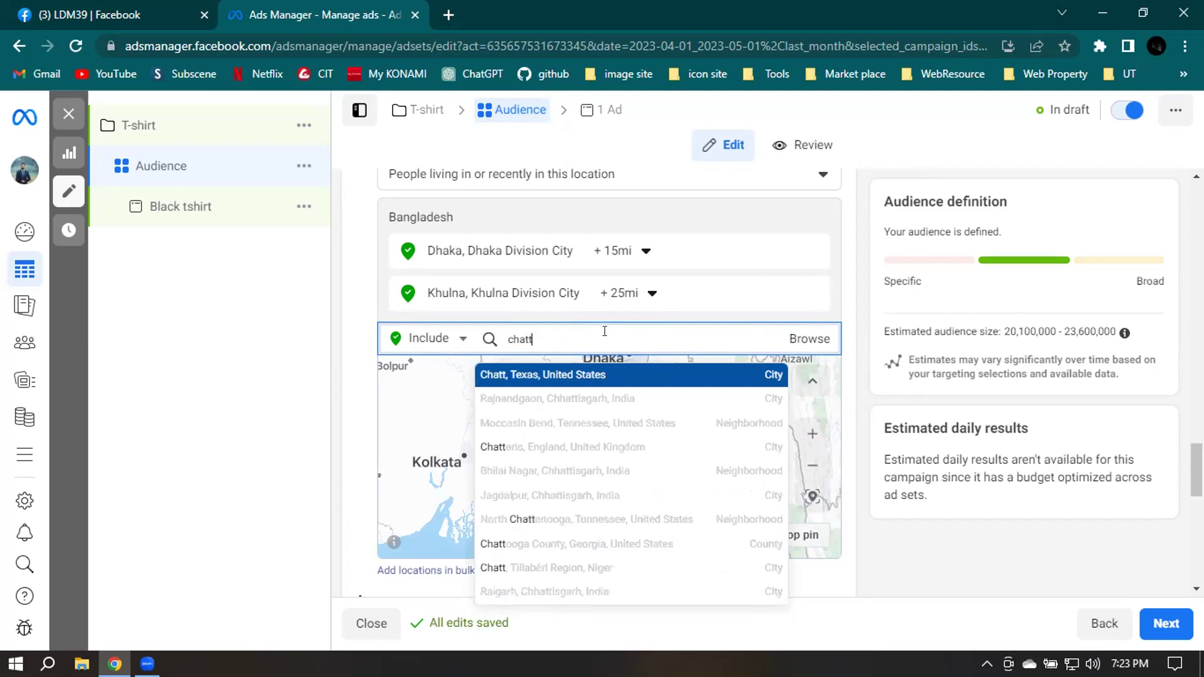
type("or")
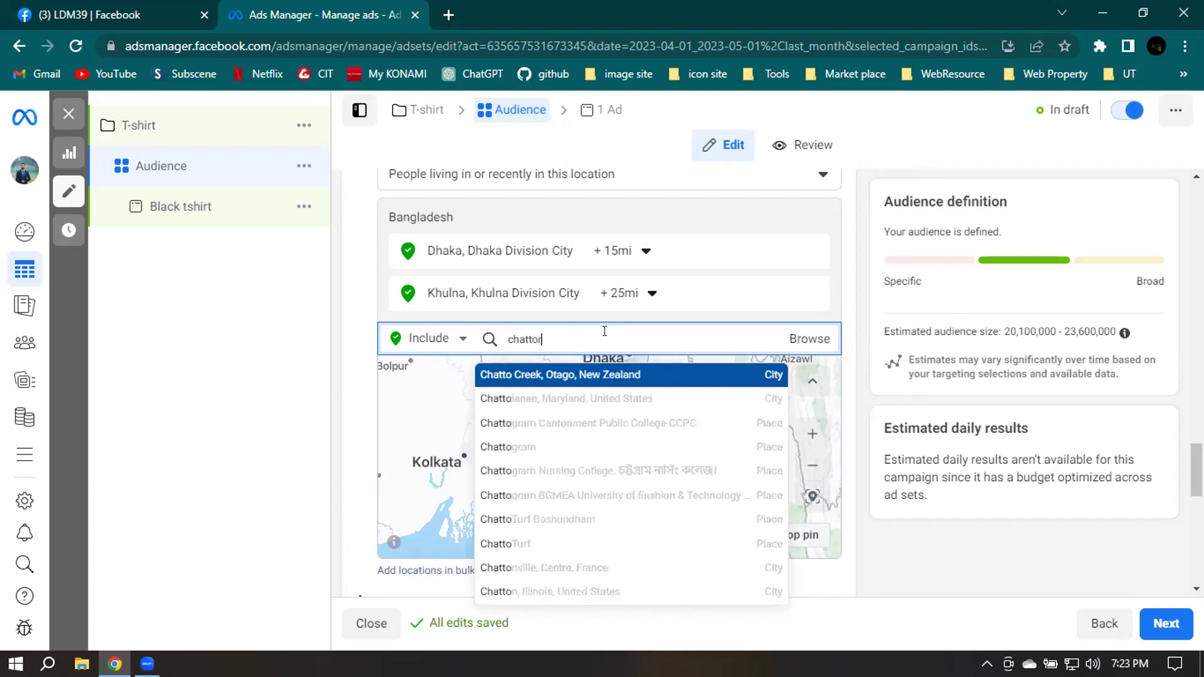
key("BackSpace")
type("g")
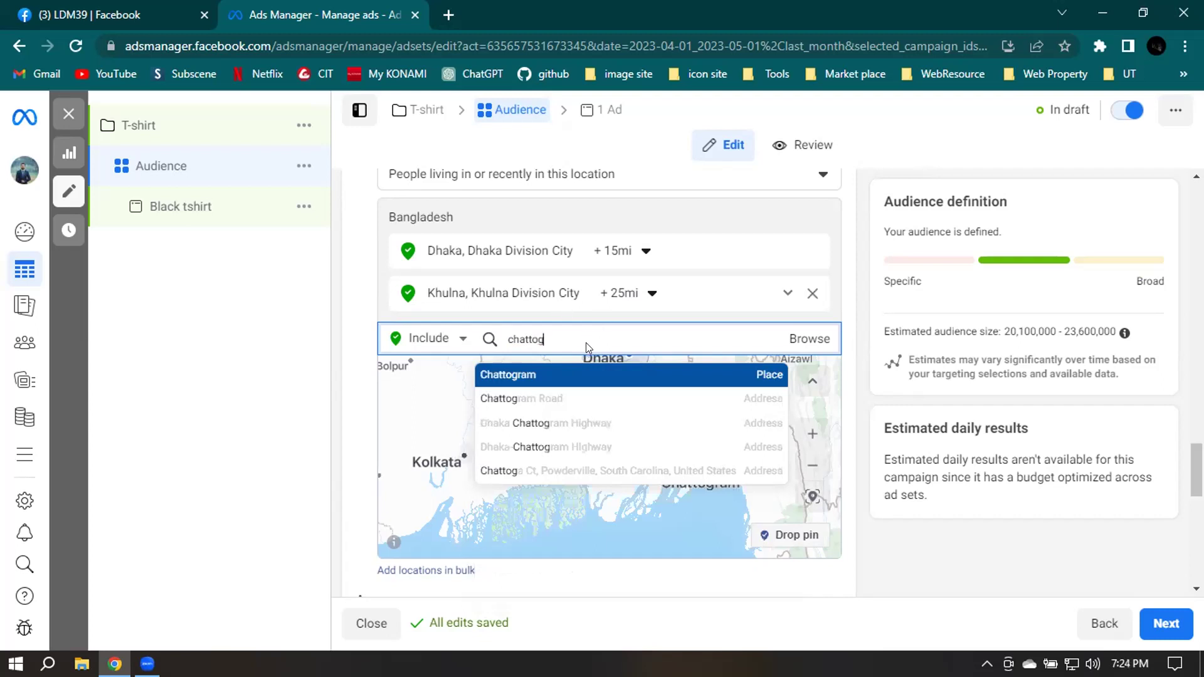
left_click(533, 375)
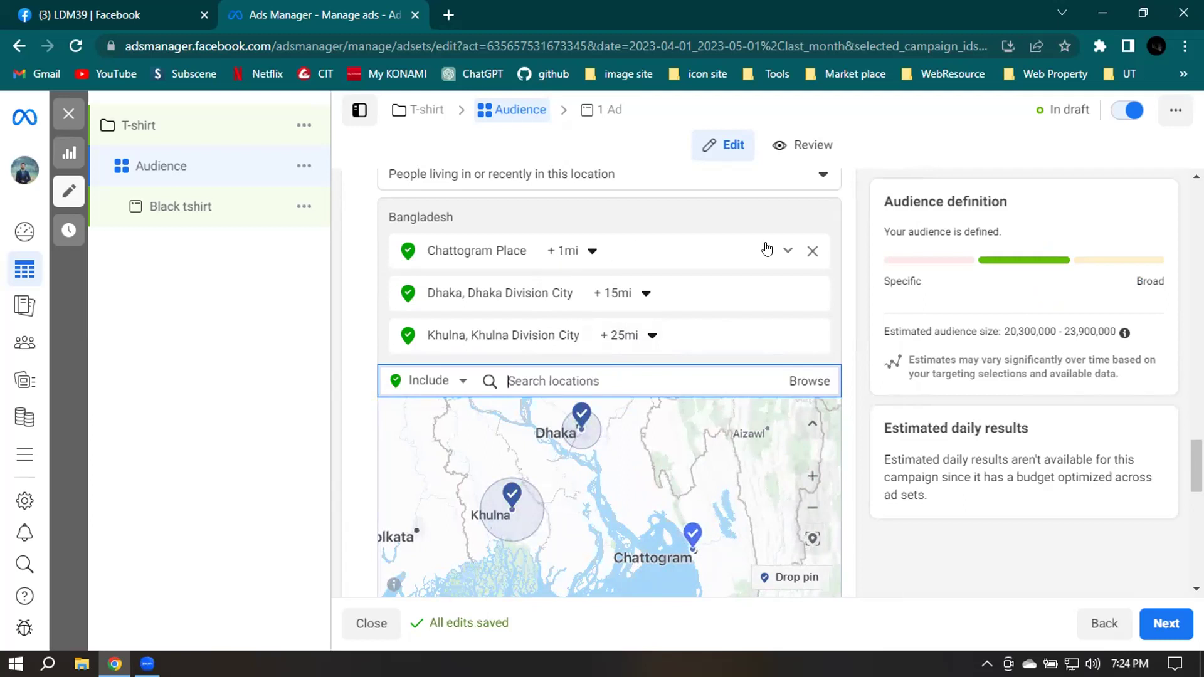
left_click(812, 251)
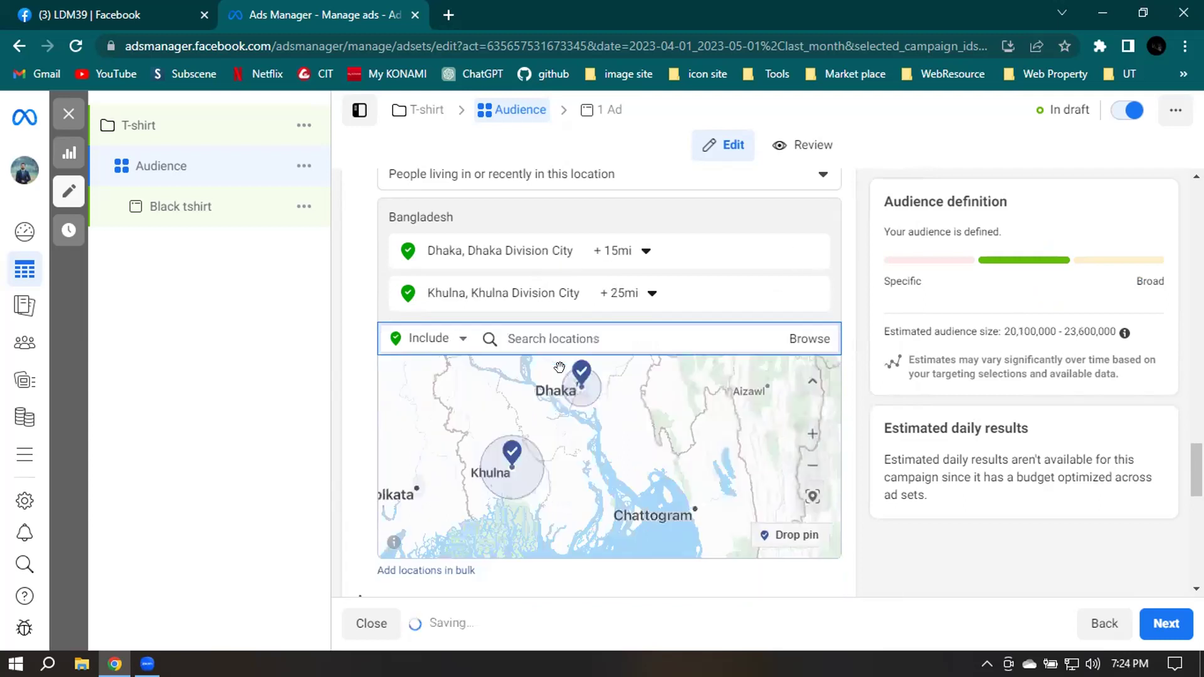
type("chi")
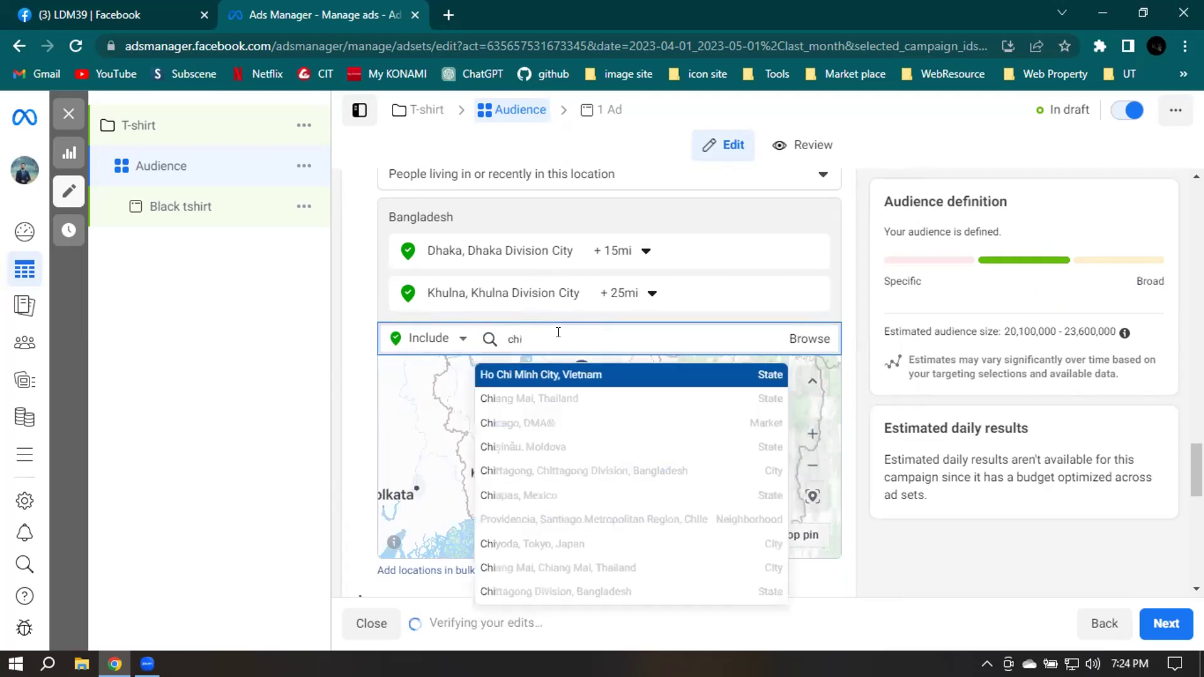
type("tt")
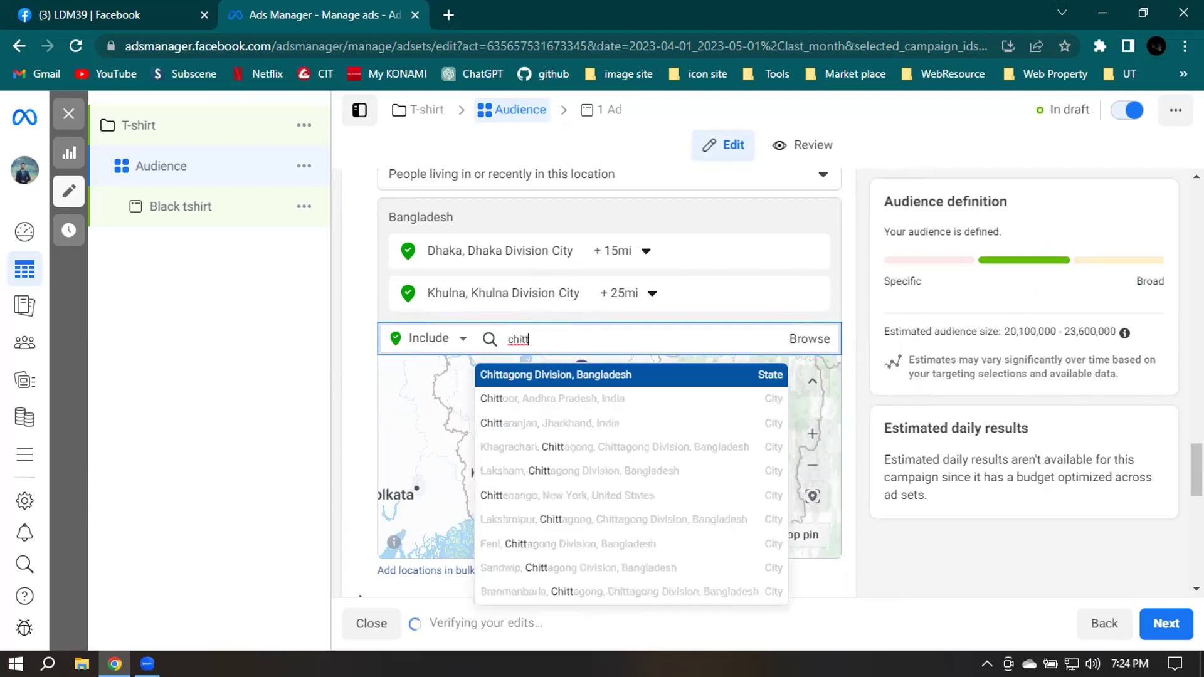
key("Return")
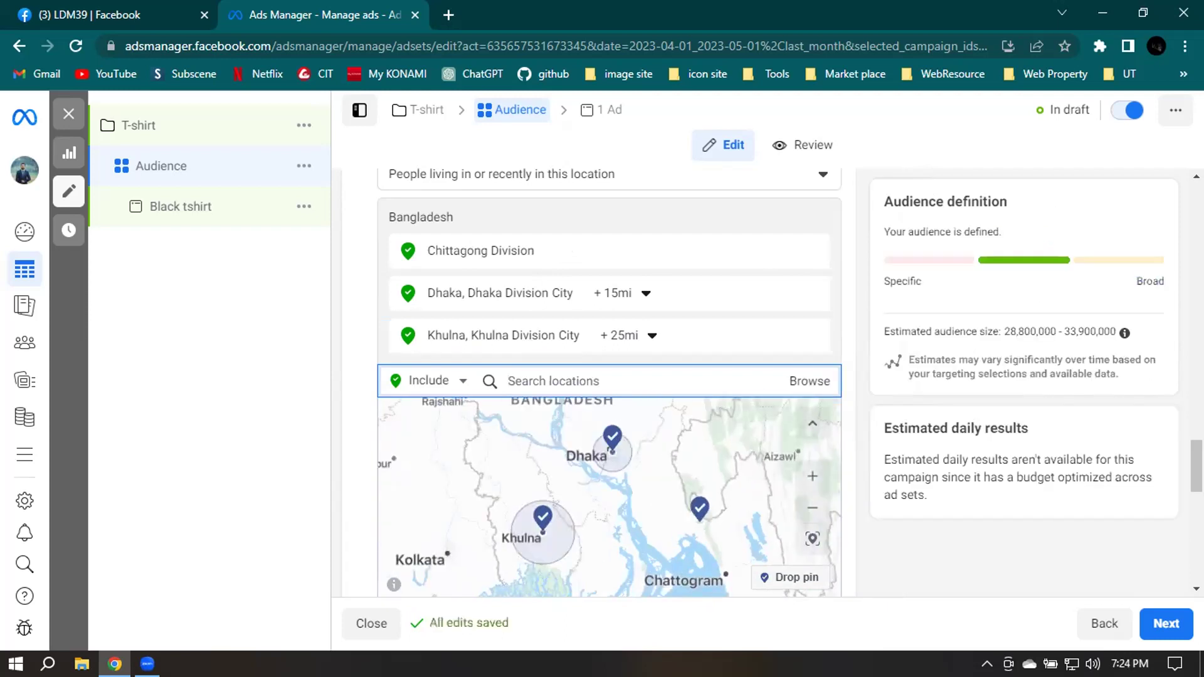
mouse_move(527, 250)
left_click(784, 251)
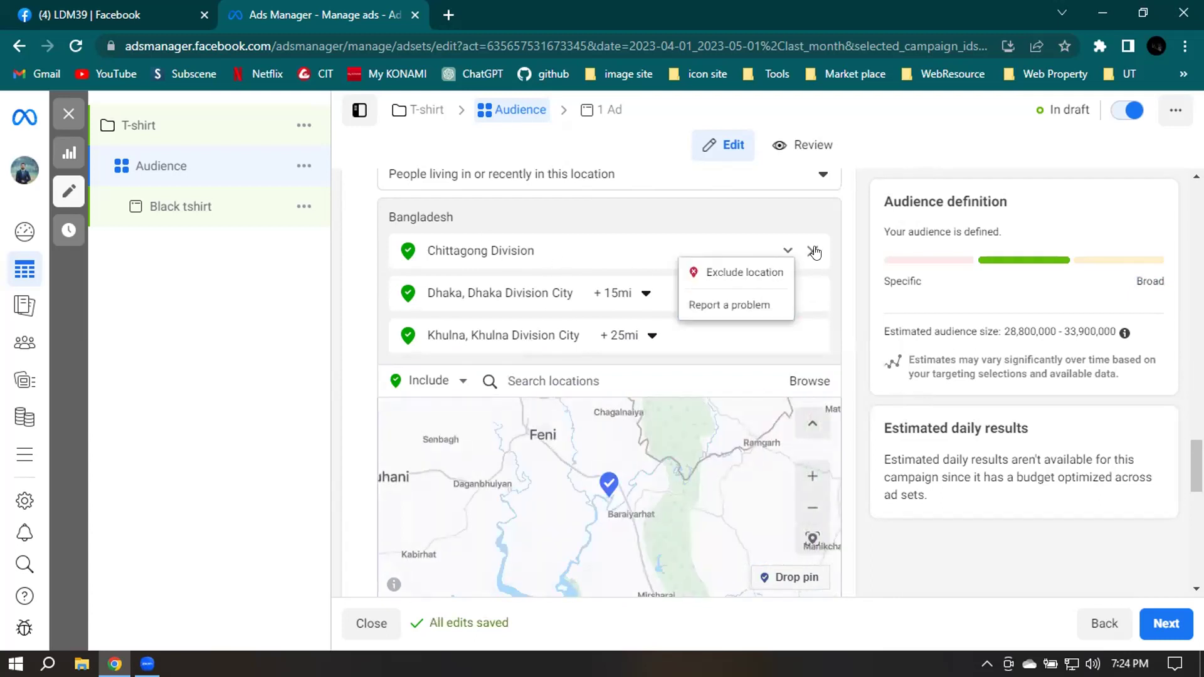
left_click(813, 251)
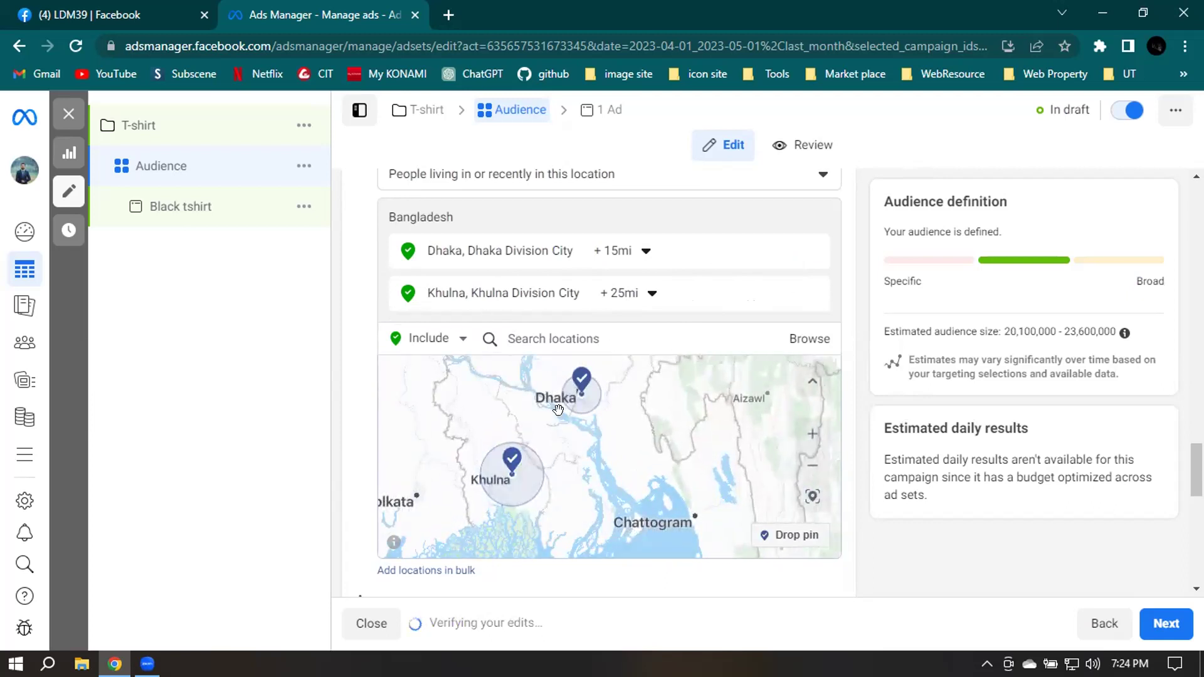
- Select Women under Gender and open the Detailed targeting browse categories
scroll(860, 416, "down", 3)
scroll(856, 416, "down", 3)
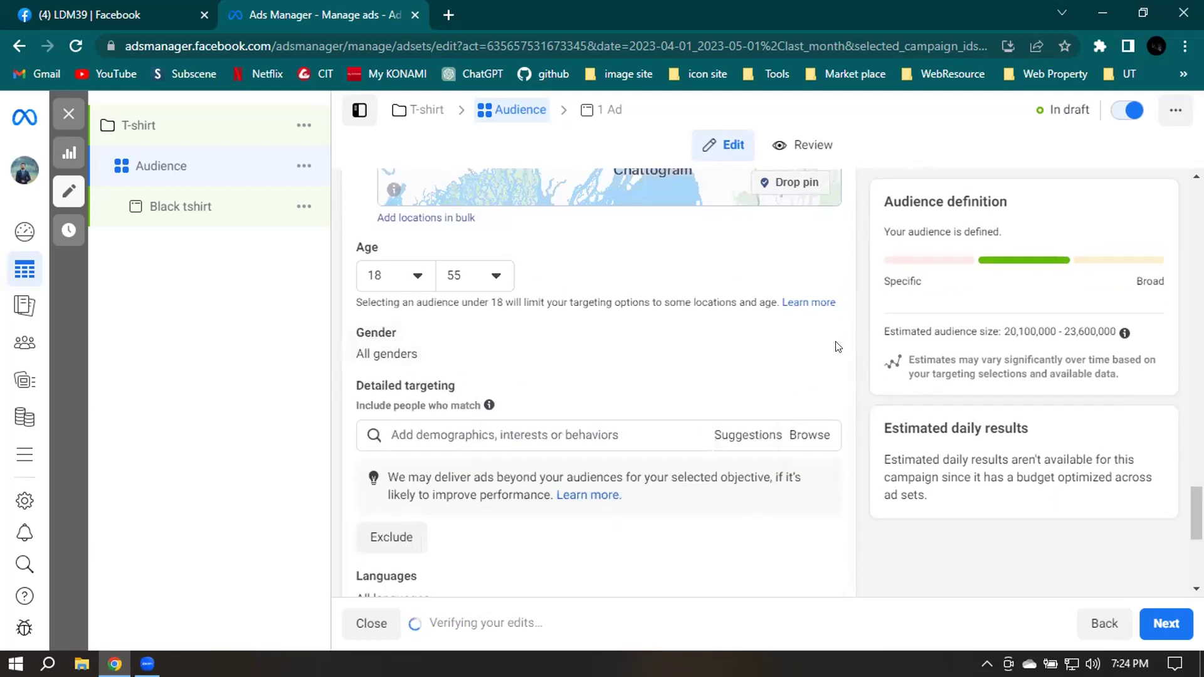
left_click(811, 334)
left_click(488, 356)
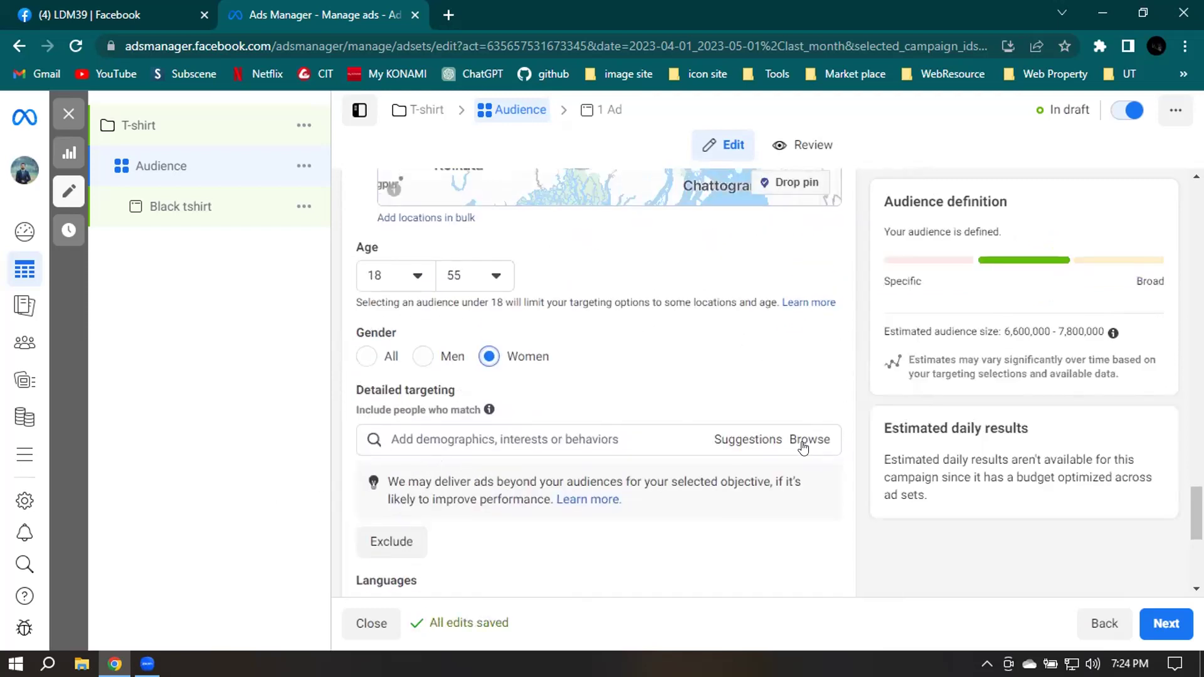
scroll(502, 334, "down", 1)
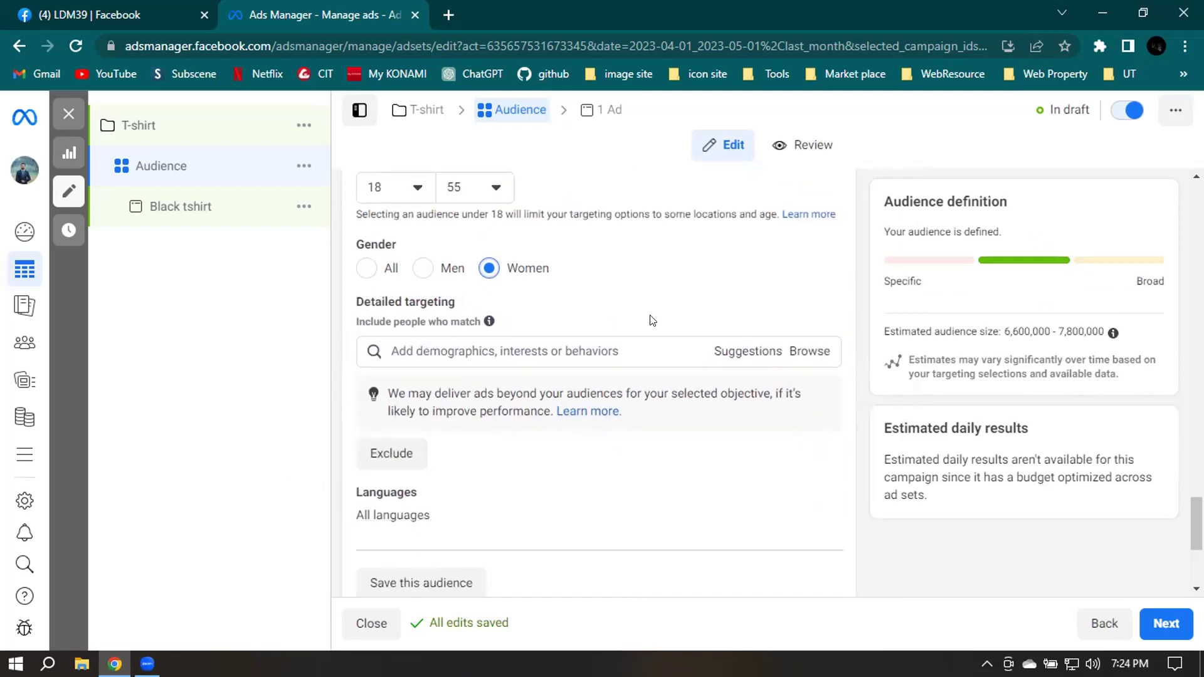
left_click(812, 357)
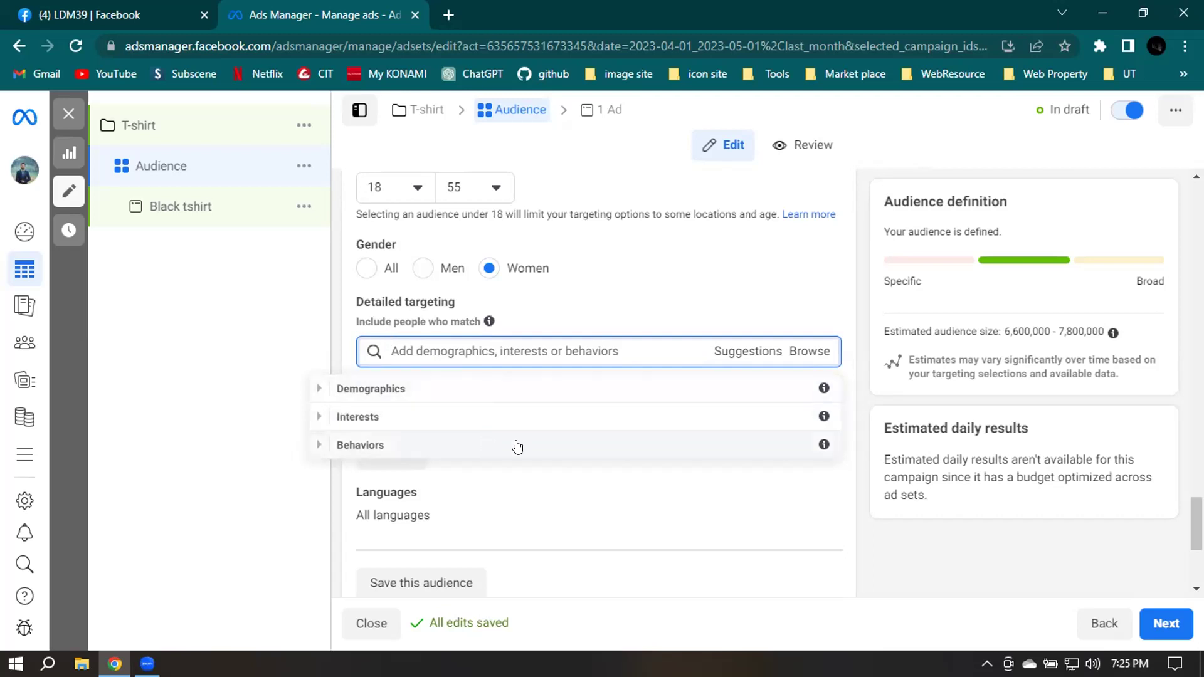
left_click(327, 389)
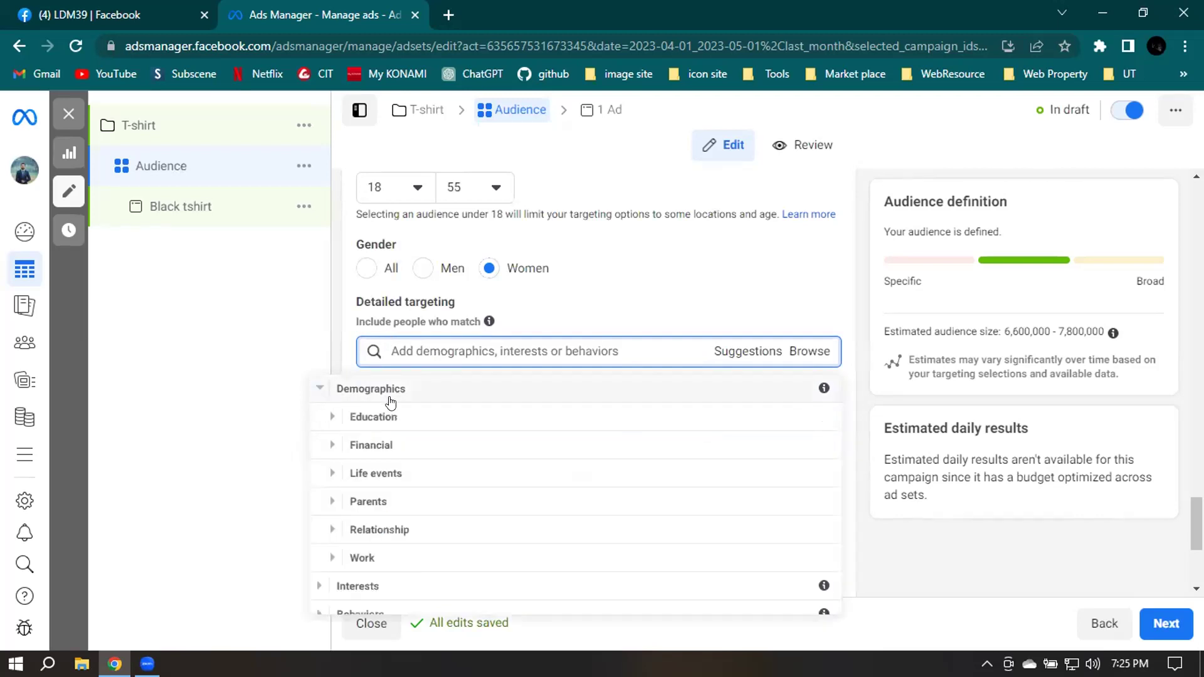
left_click(319, 585)
scroll(430, 498, "down", 1)
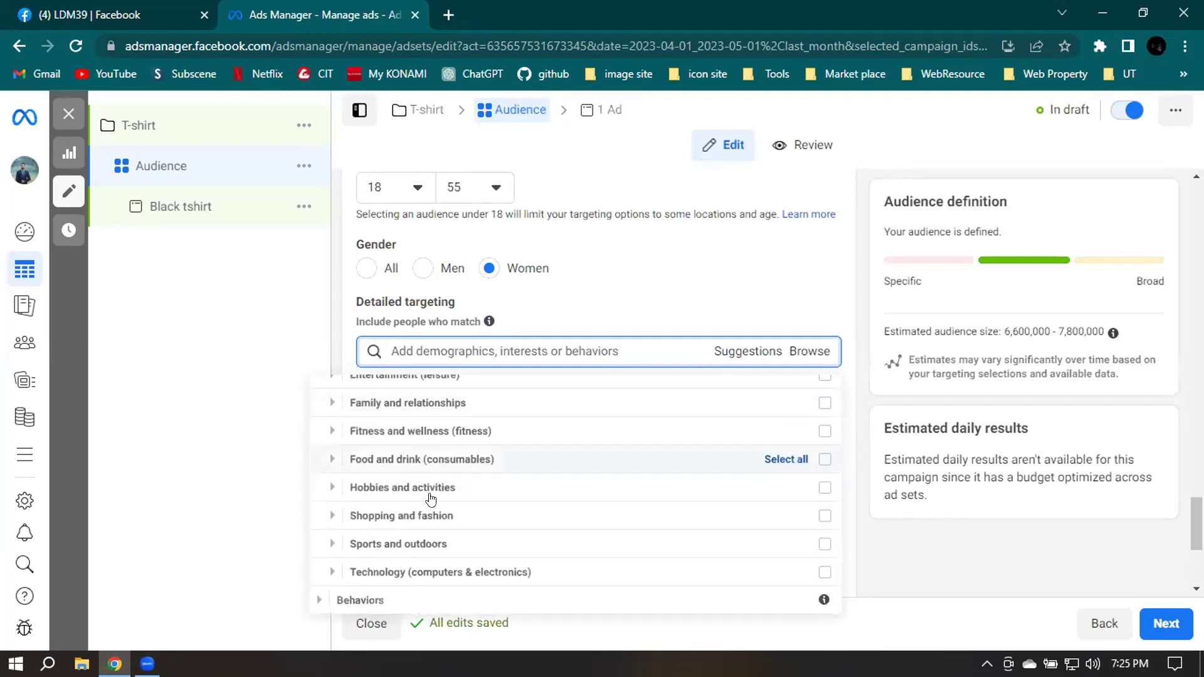
left_click(319, 600)
scroll(502, 446, "down", 4)
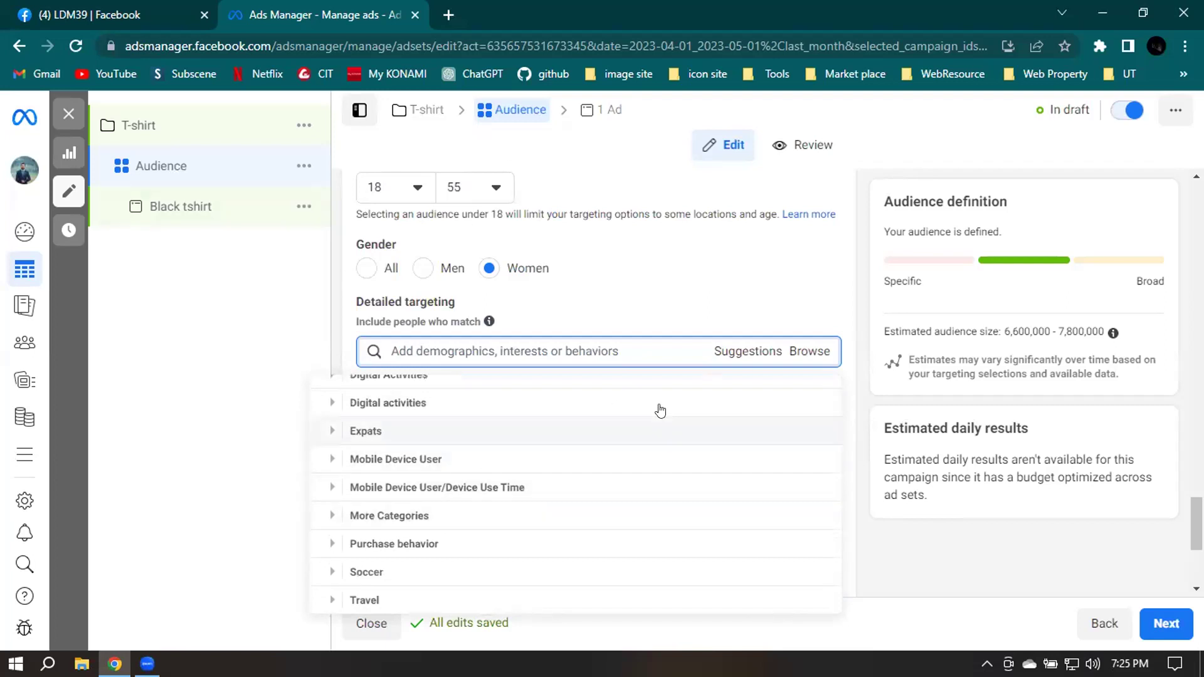
left_click(860, 375)
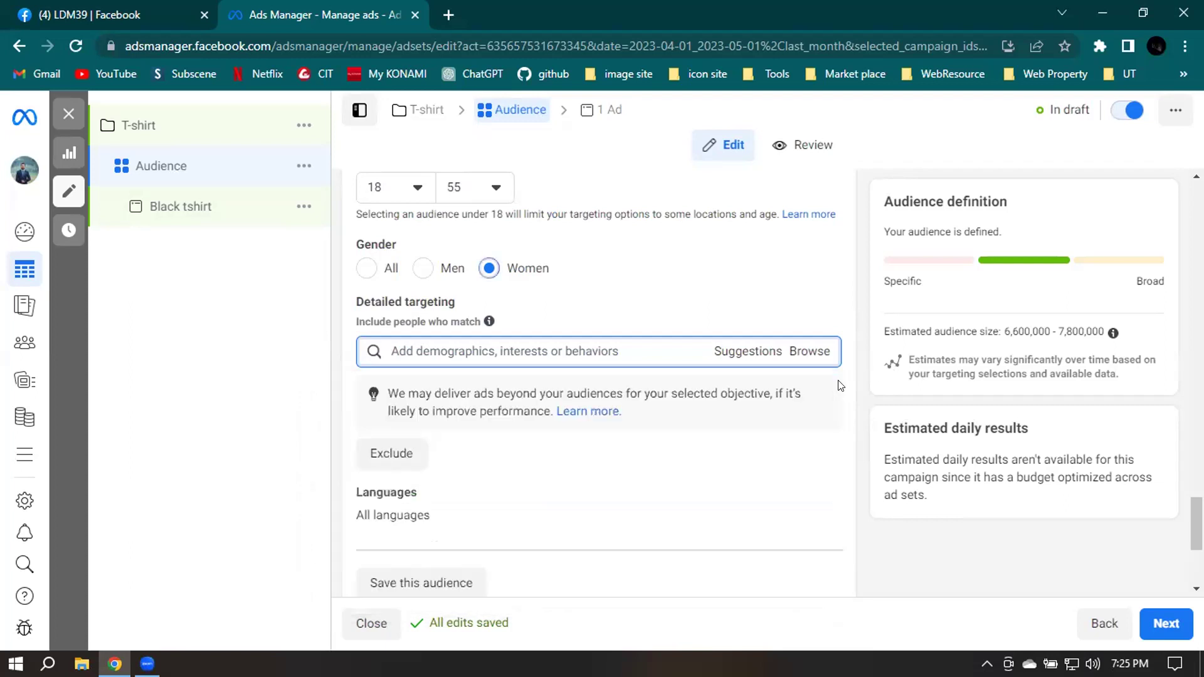
scroll(667, 411, "down", 3)
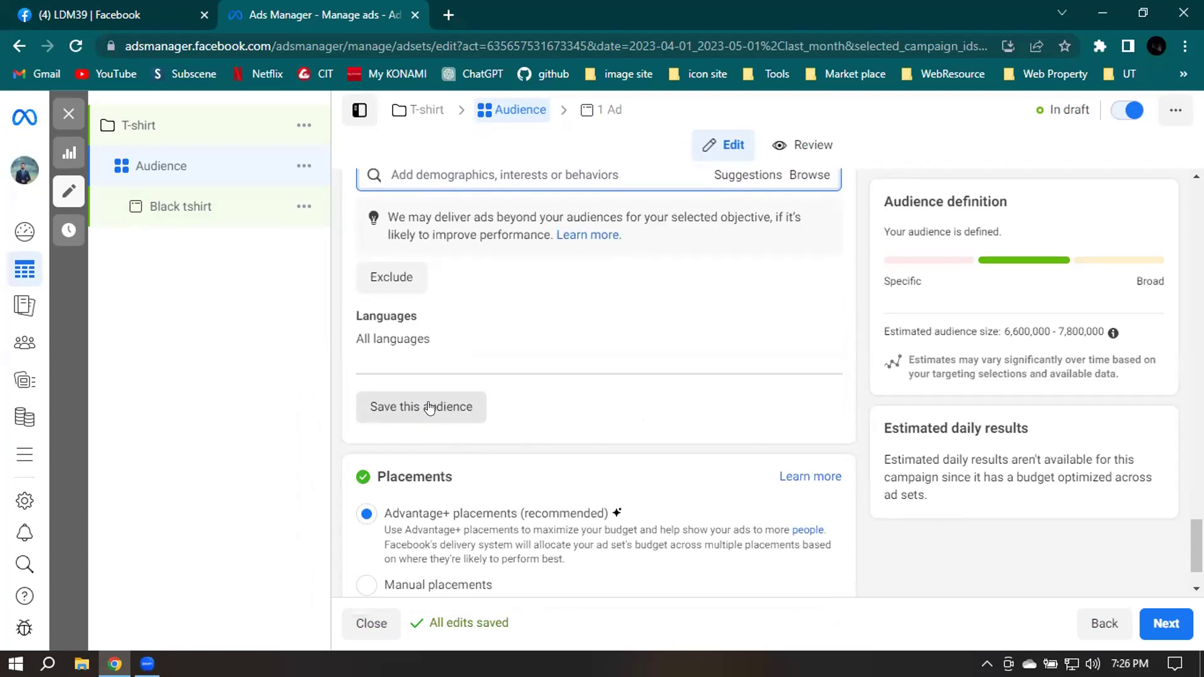
- Leave Placements on Advantage+ and continue to the Black tshirt ad settings
scroll(783, 355, "up", 3)
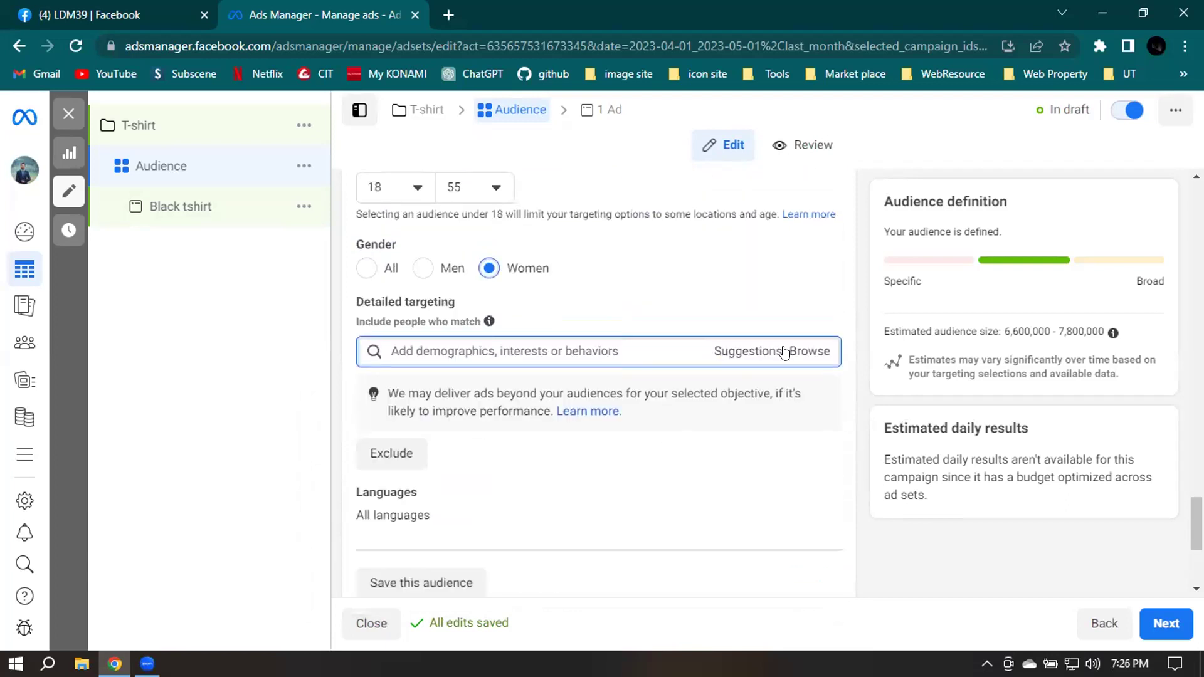
scroll(532, 373, "down", 1)
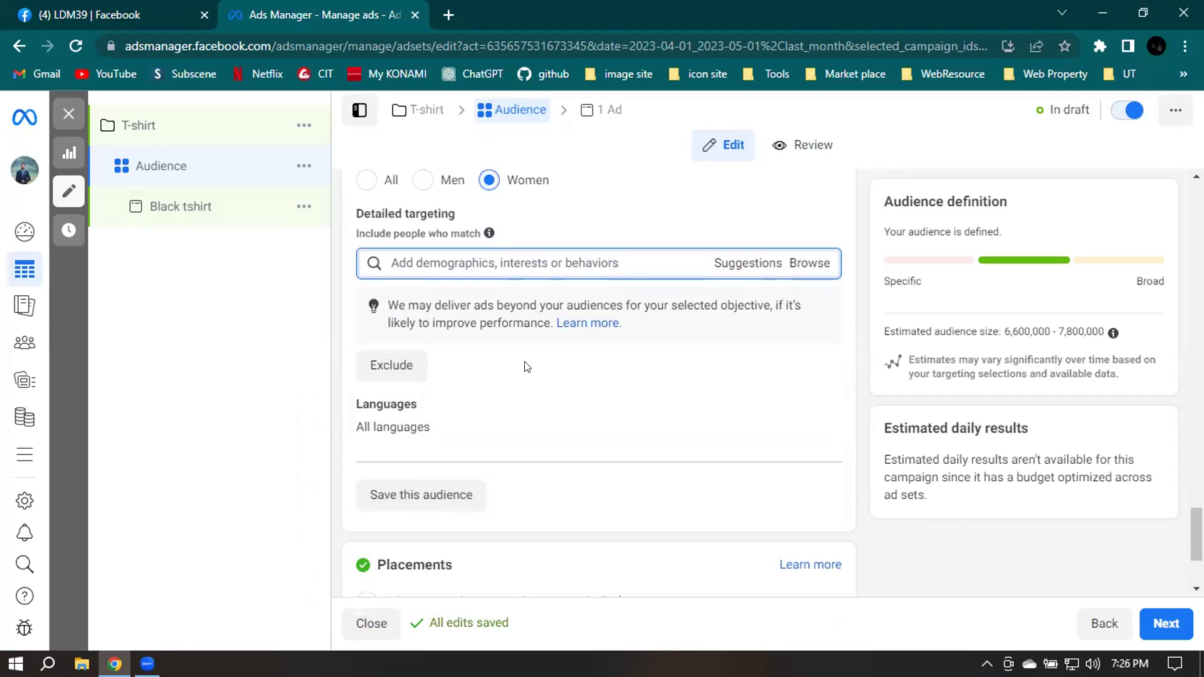
scroll(526, 366, "down", 2)
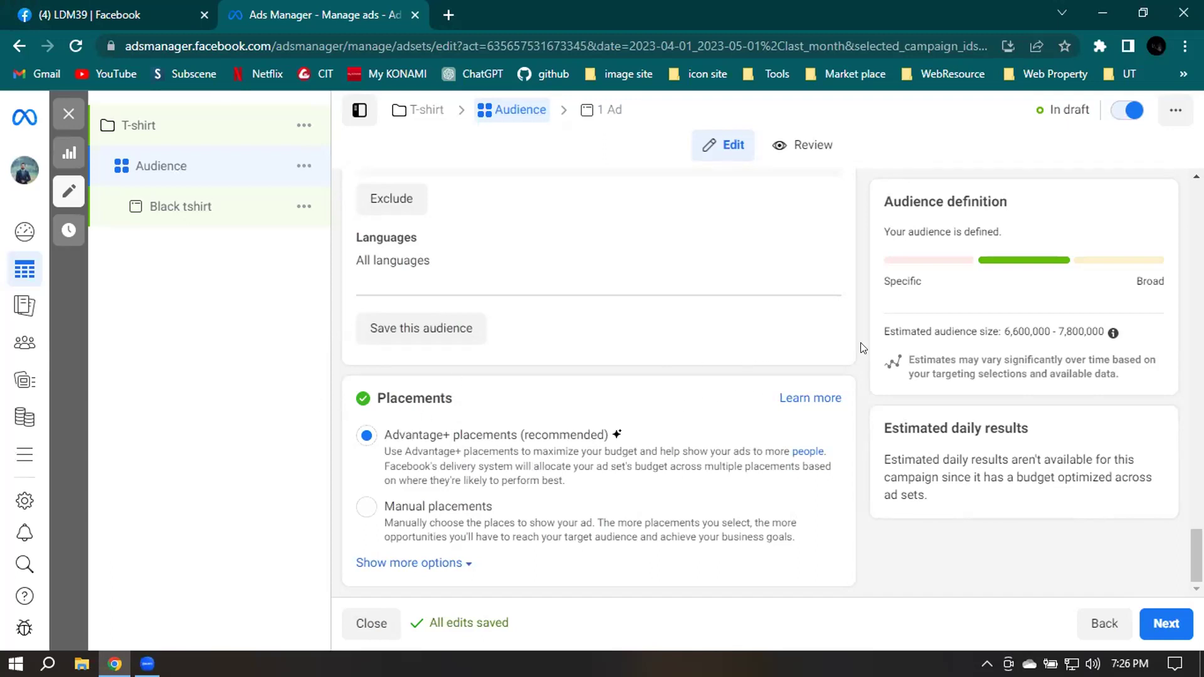
scroll(584, 309, "up", 3)
scroll(565, 316, "down", 3)
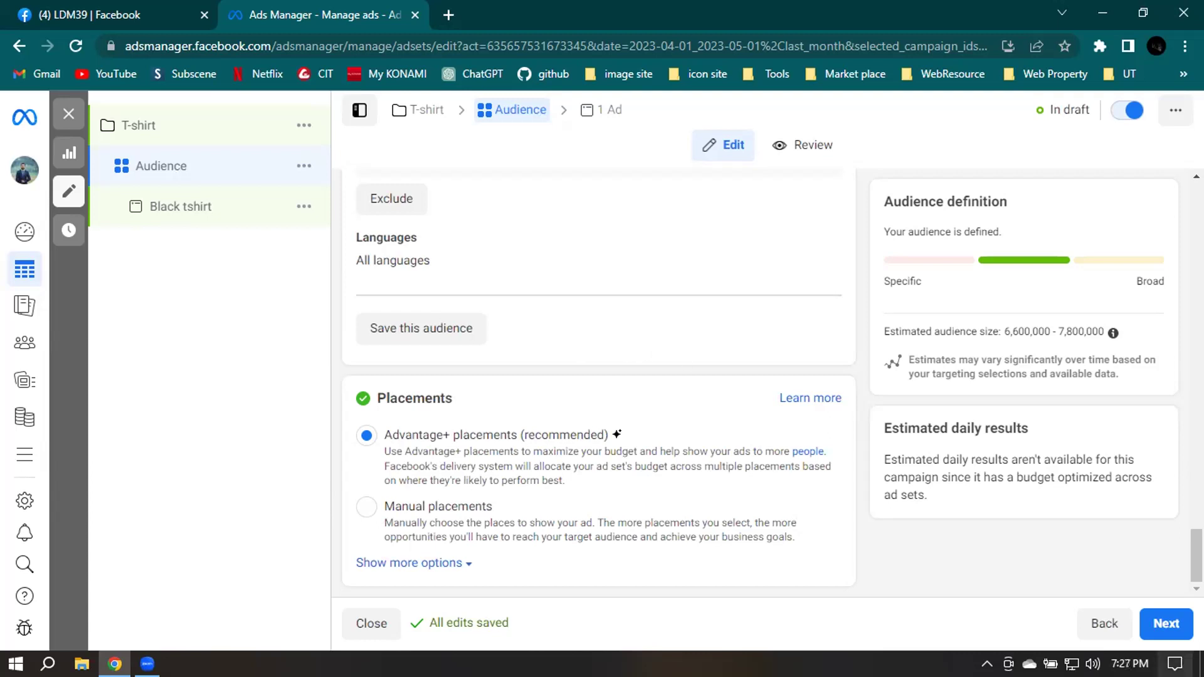
left_click(1173, 628)
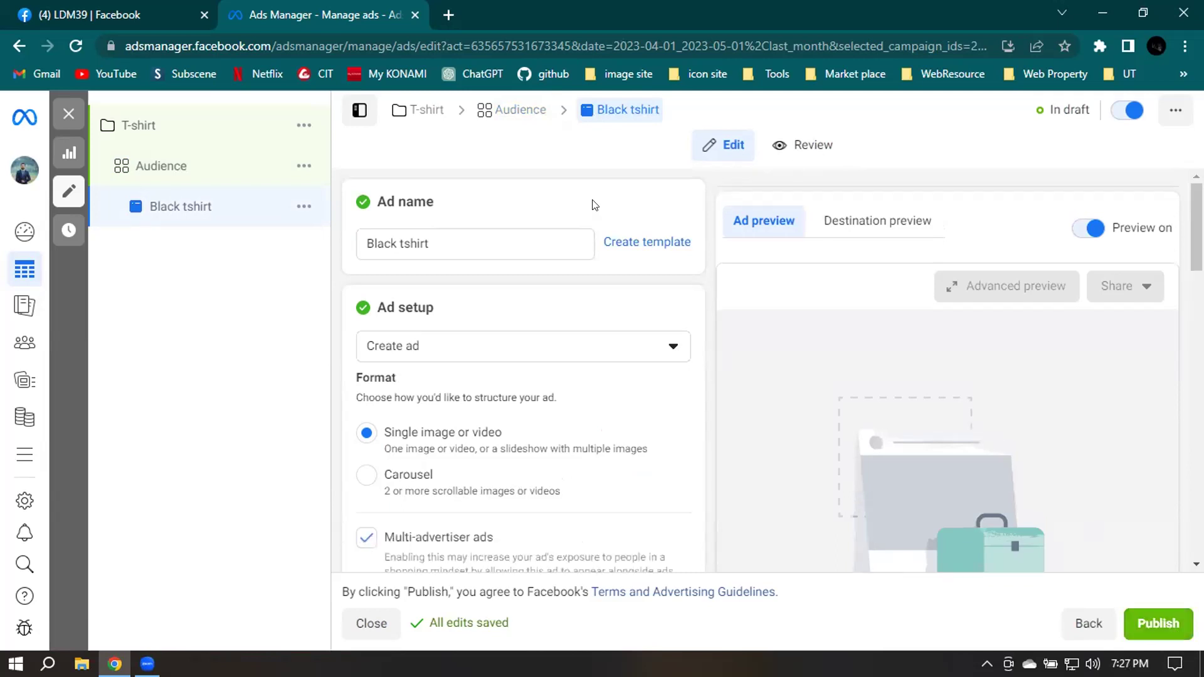
- Keep the ad name 'Black tshirt' and switch Ad setup from Create ad to Use existing post
left_click(471, 241)
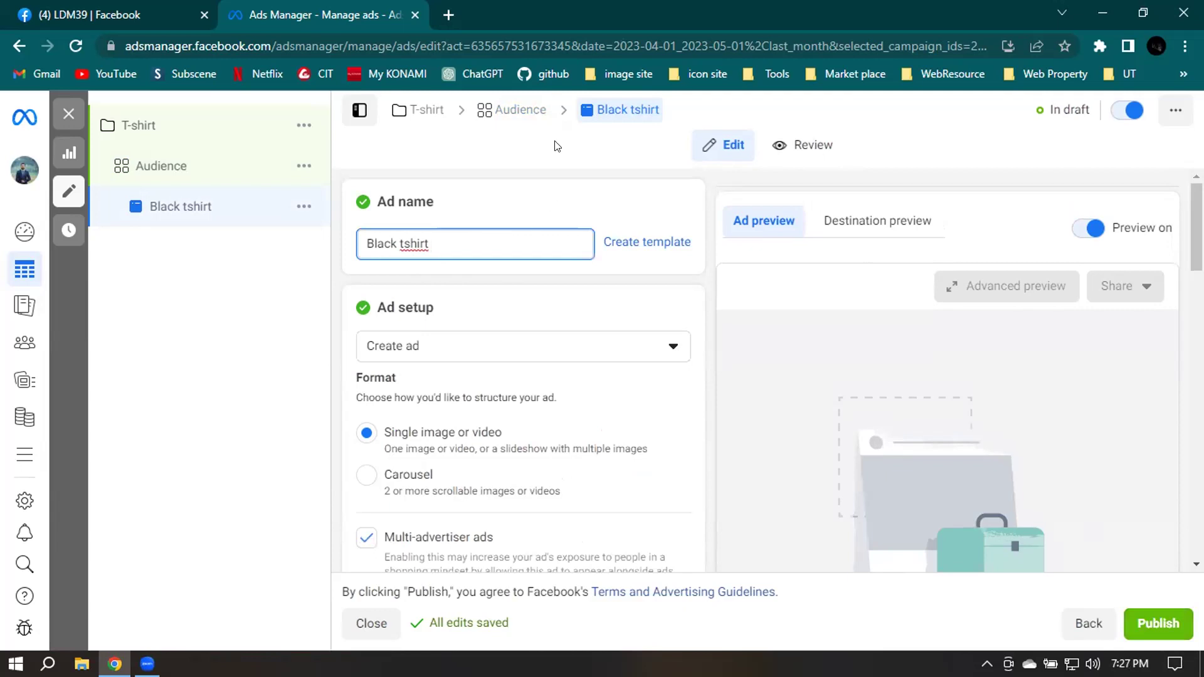
left_click(545, 182)
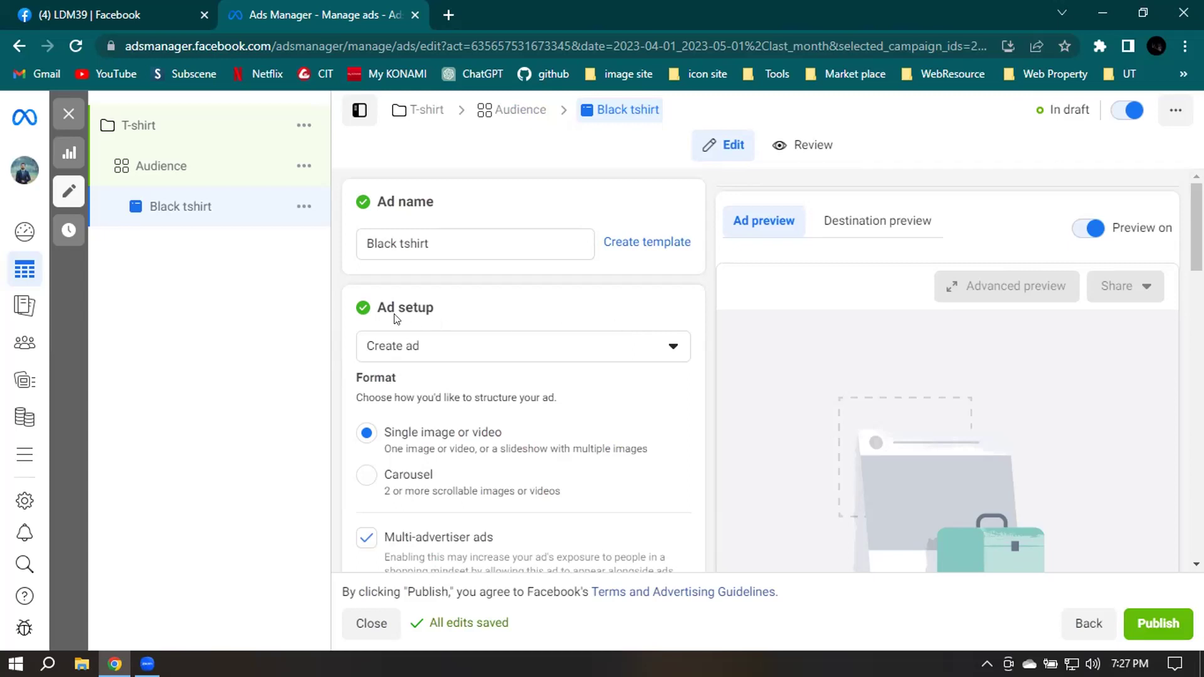
left_click(514, 348)
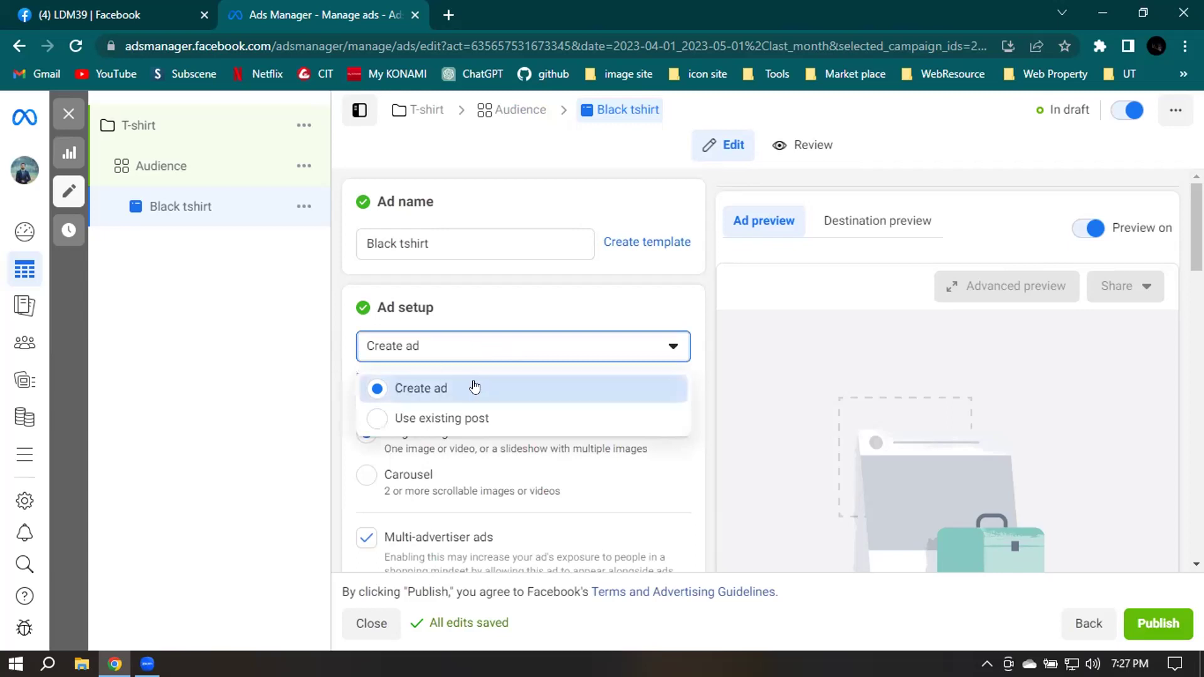
left_click(473, 425)
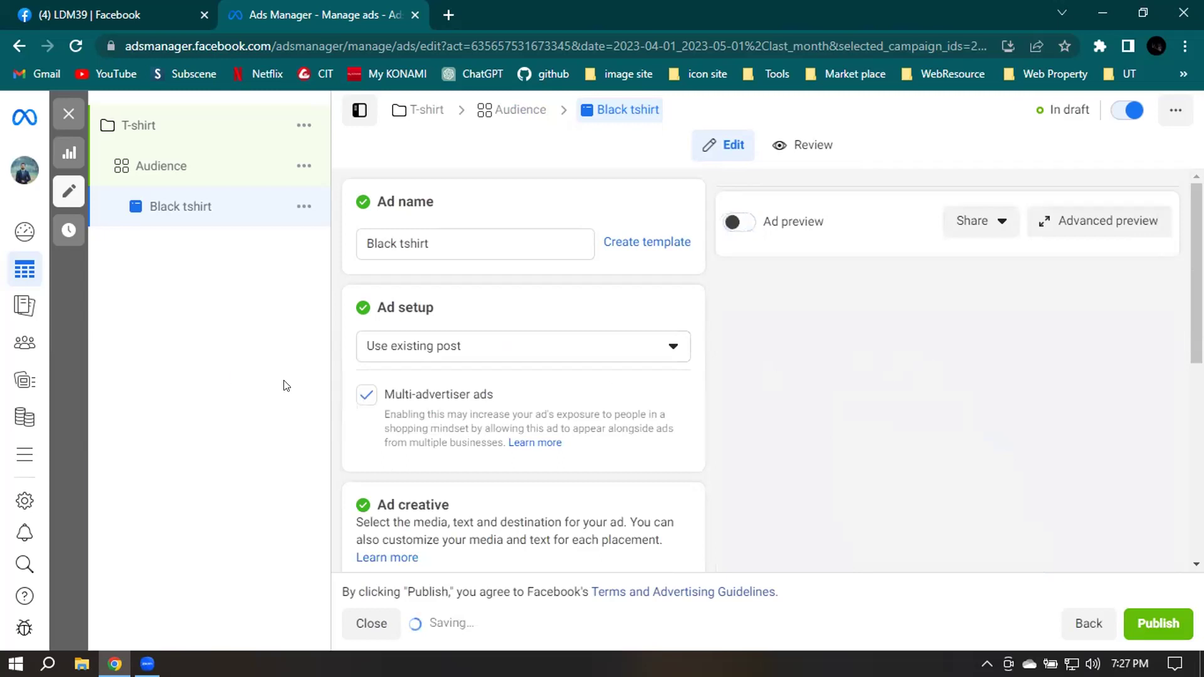
- Switch on the Ad preview toggle and look through the ad form
left_click(732, 221)
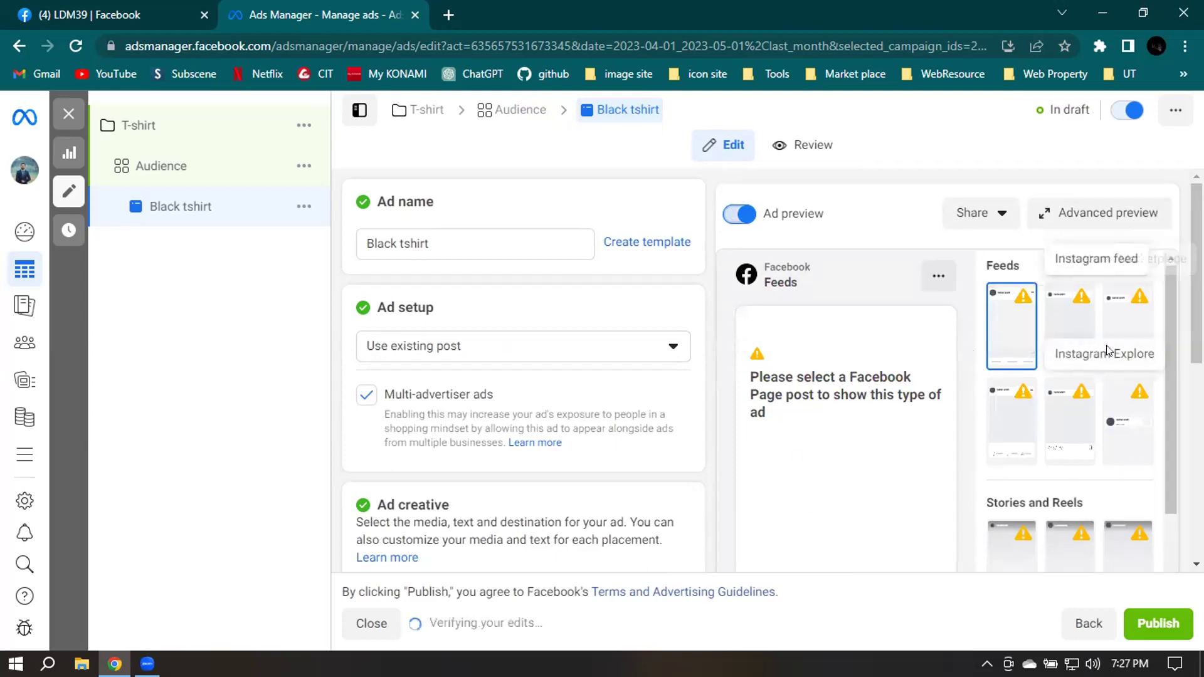
scroll(470, 341, "down", 2)
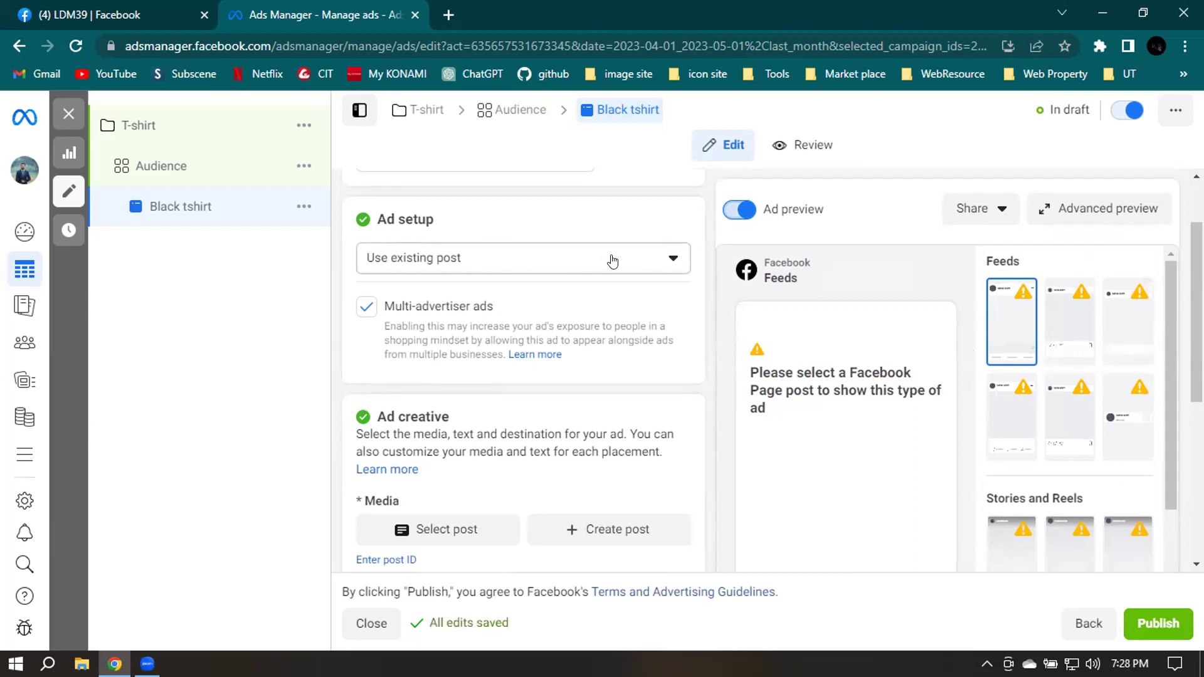
scroll(613, 261, "down", 2)
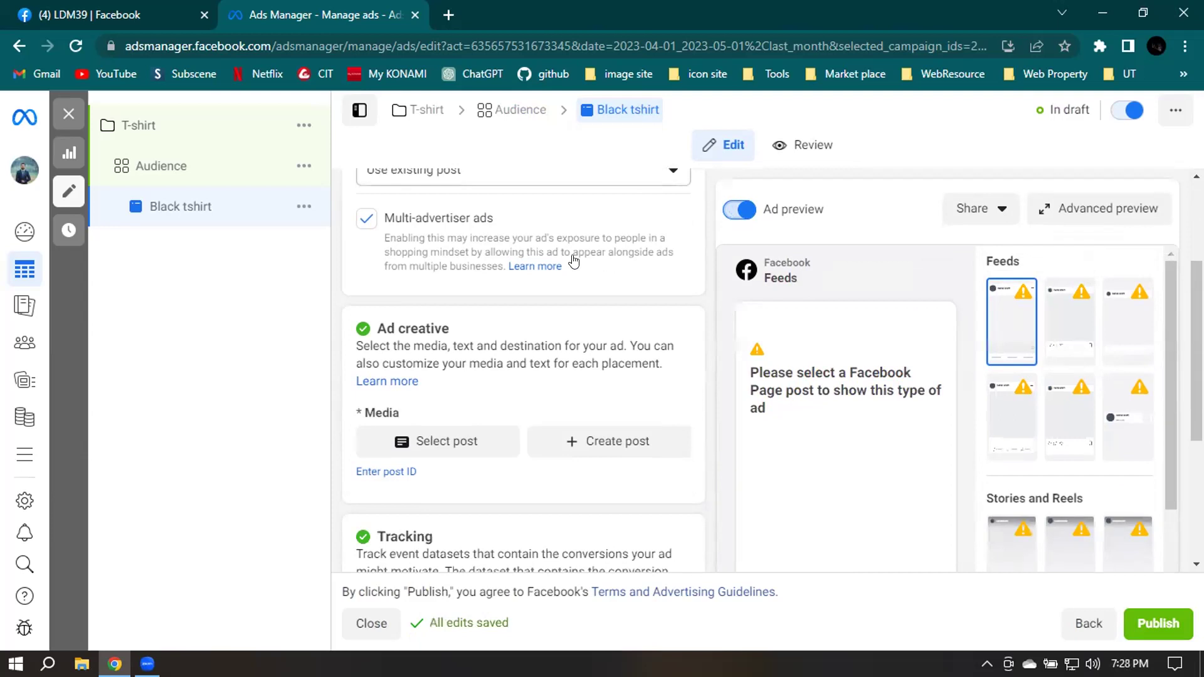
scroll(564, 263, "up", 2)
scroll(565, 339, "down", 1)
scroll(624, 324, "down", 3)
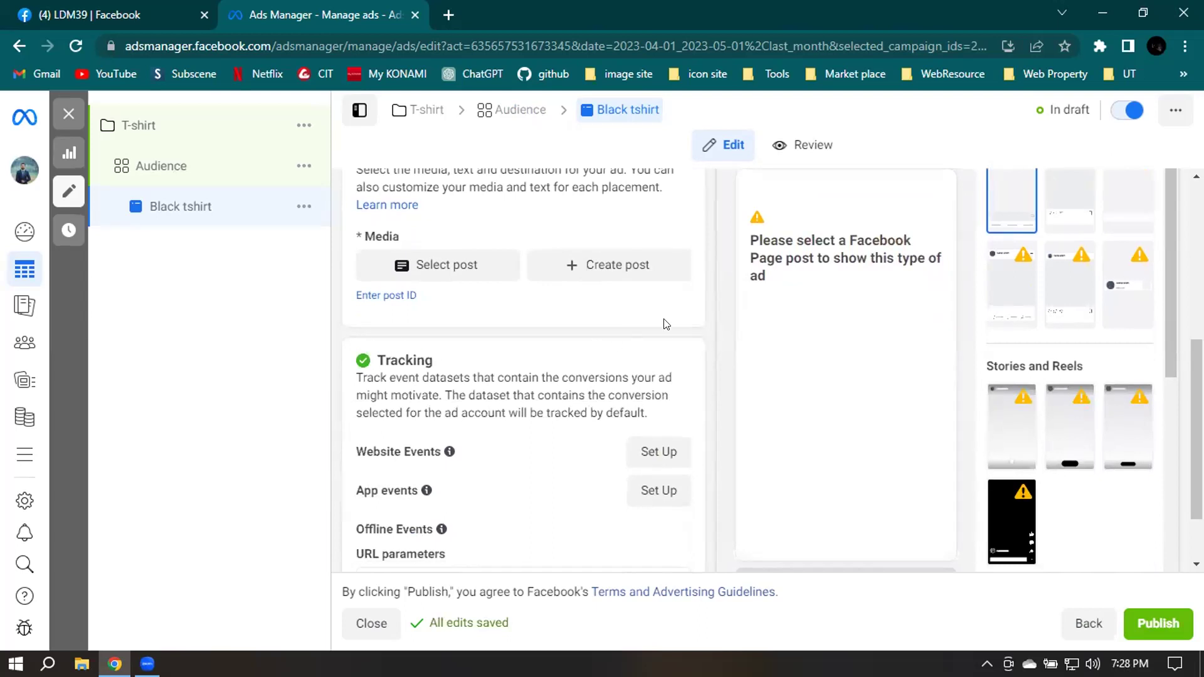
scroll(668, 323, "up", 1)
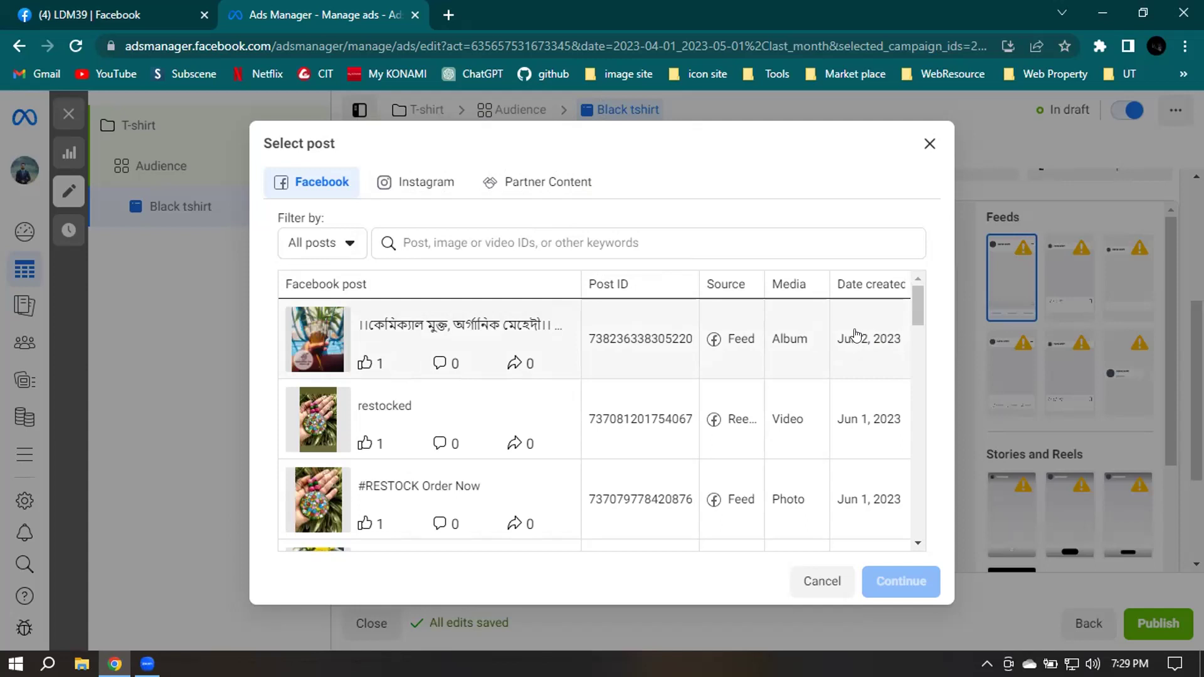
- Select Nohali craft's Jun 2, 2023 album post in Select post and confirm it
scroll(856, 335, "down", 4)
scroll(853, 333, "down", 1)
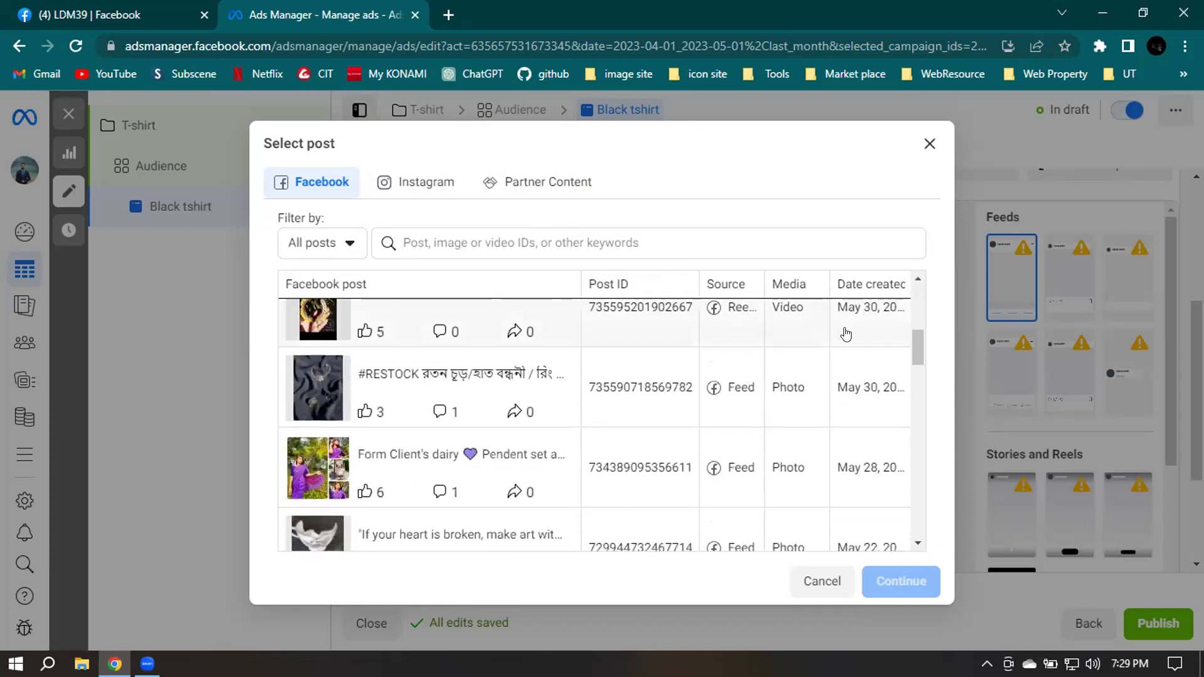
scroll(867, 394, "up", 1)
scroll(853, 392, "up", 5)
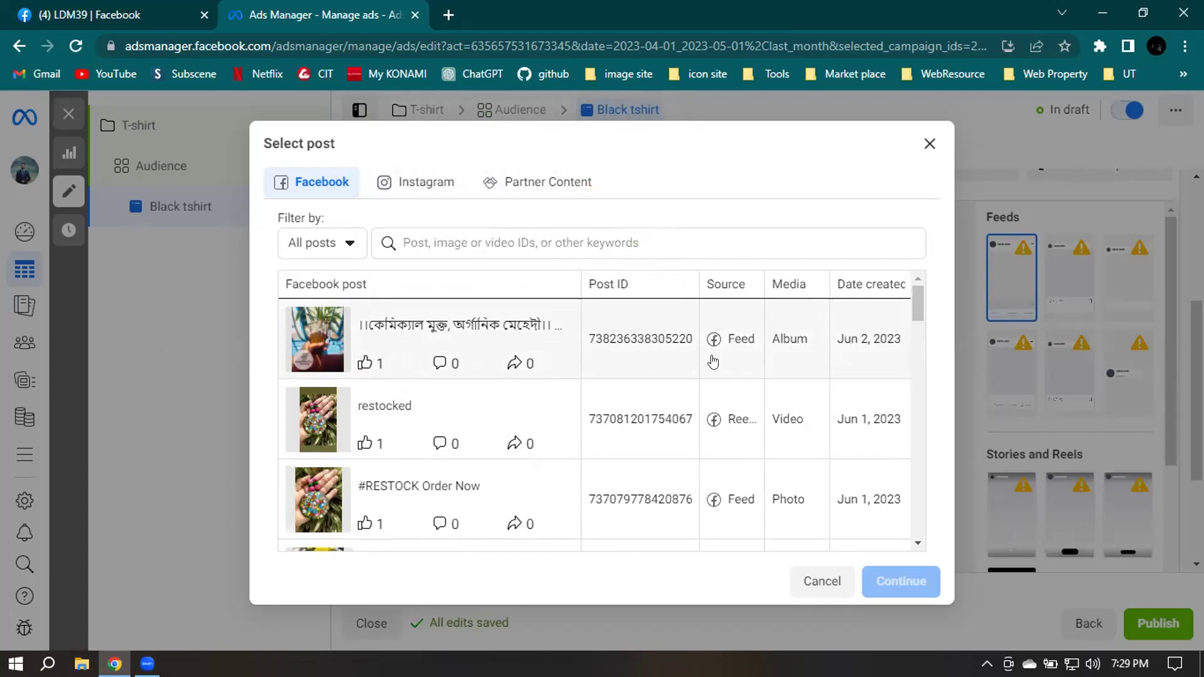
left_click(864, 350)
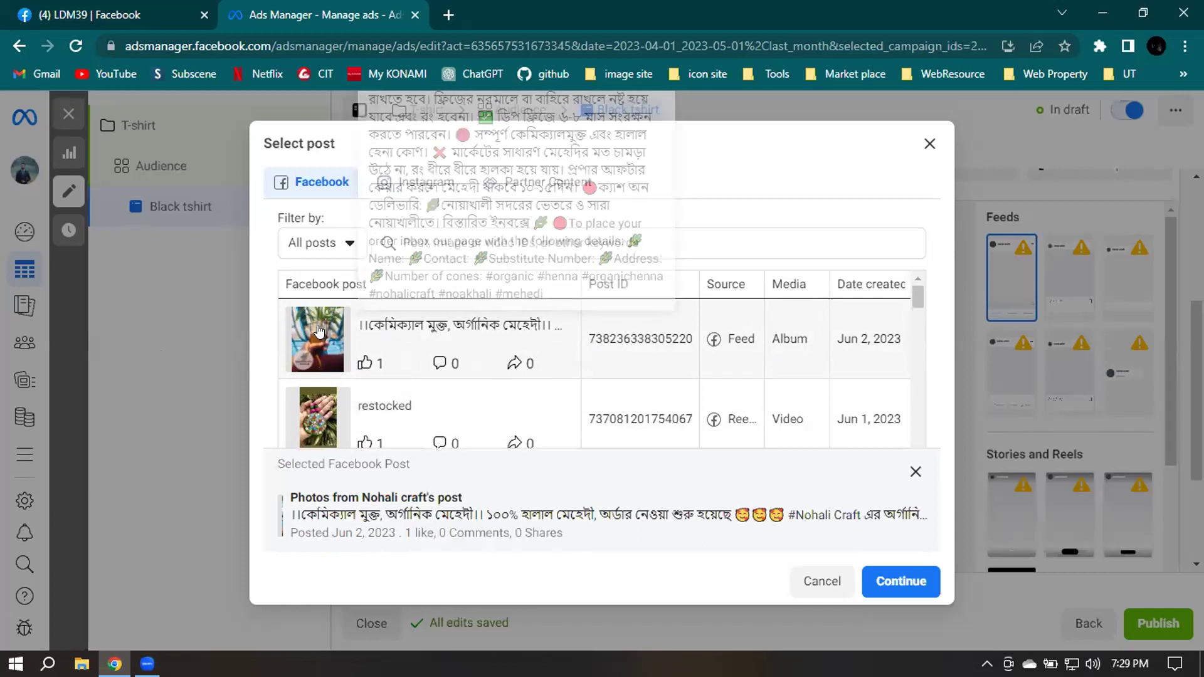
left_click(915, 471)
left_click(338, 363)
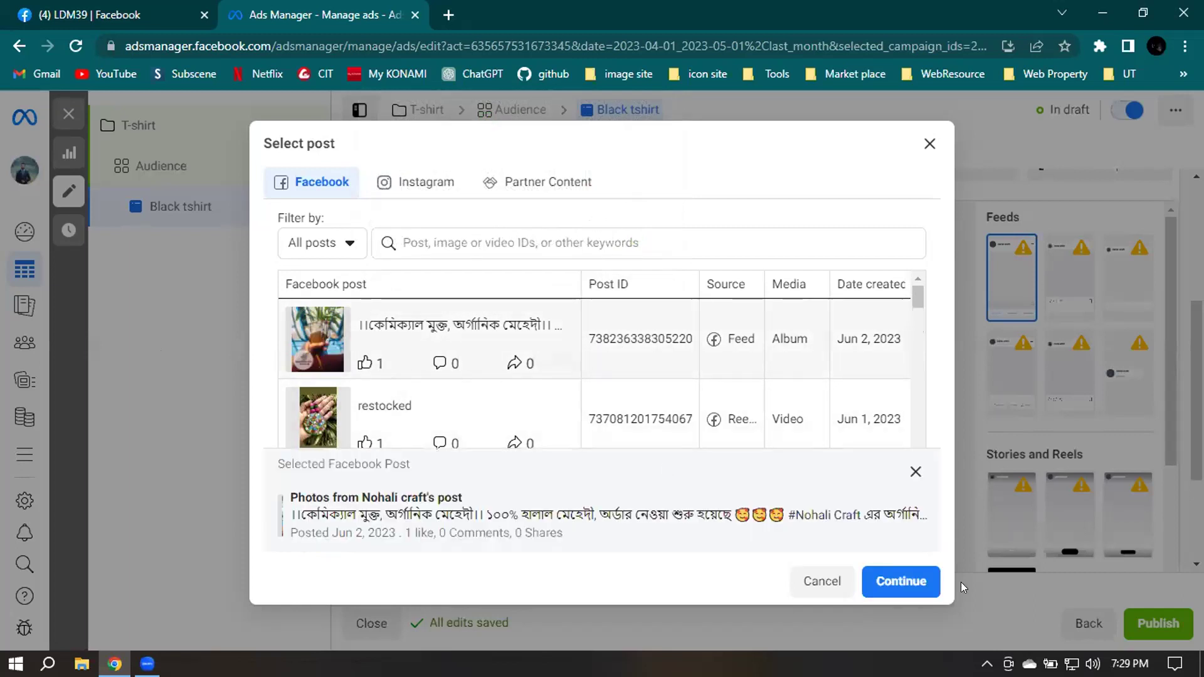
left_click(901, 582)
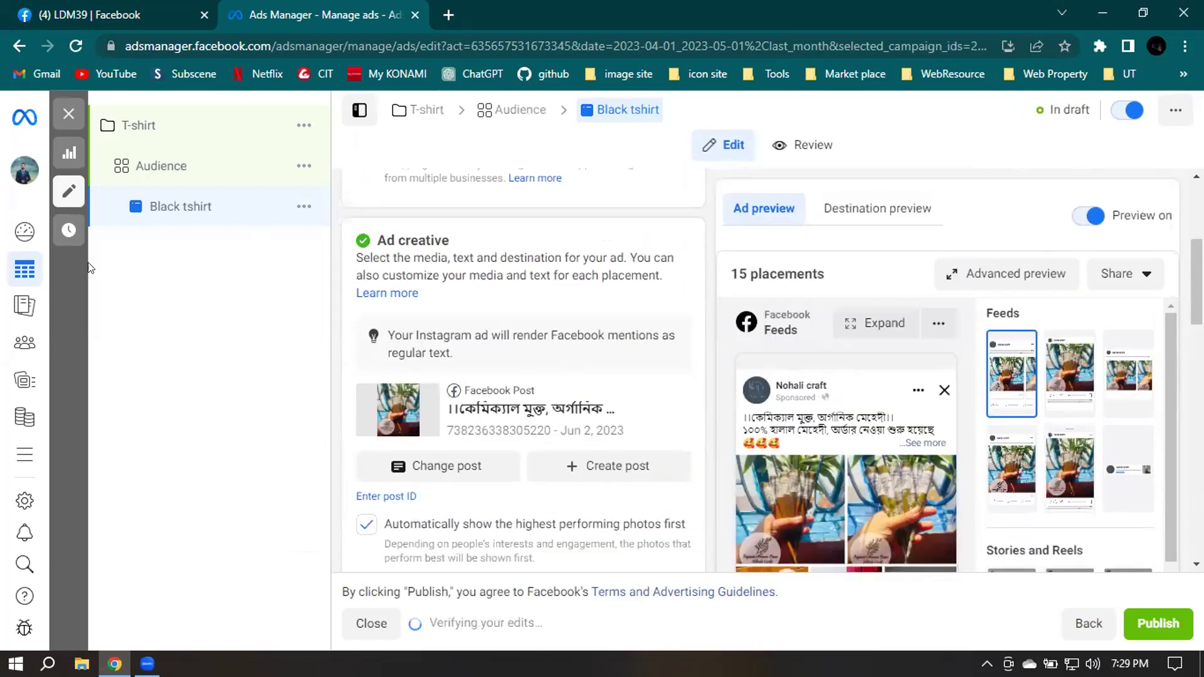
- Review the attached post's Ad creative and preview, then move to the LDM39 Facebook group
scroll(896, 401, "down", 5)
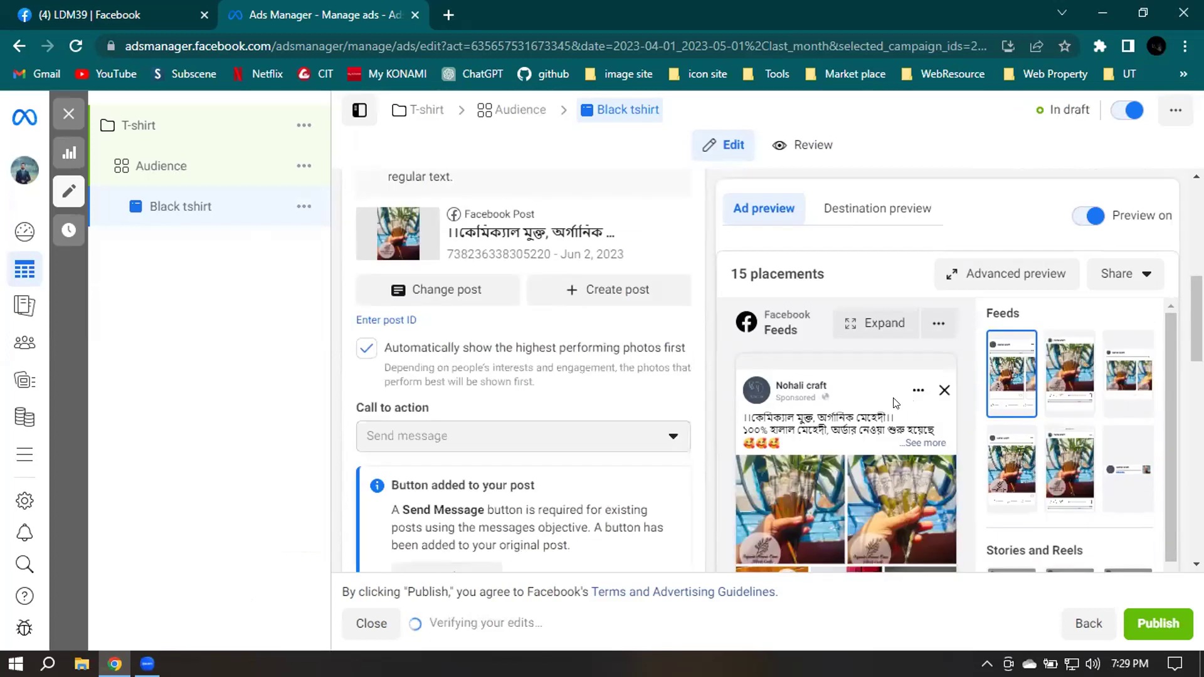
scroll(1162, 354, "down", 5)
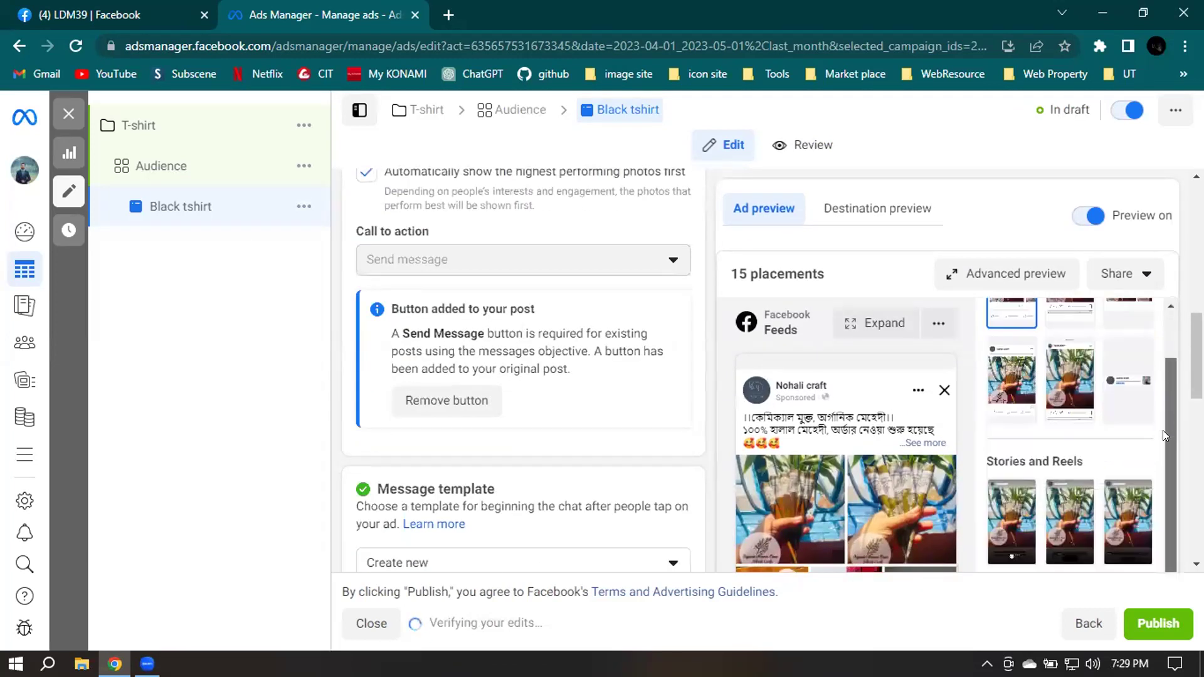
scroll(523, 370, "down", 8)
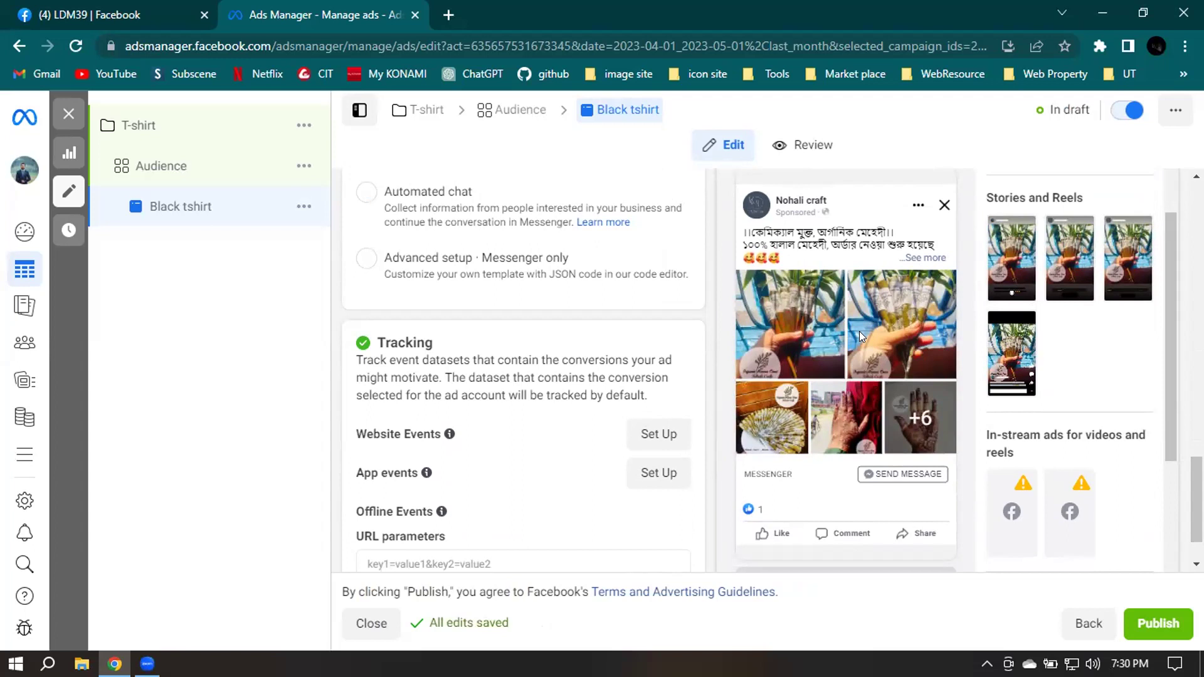
scroll(1180, 406, "up", 4)
scroll(1181, 406, "up", 10)
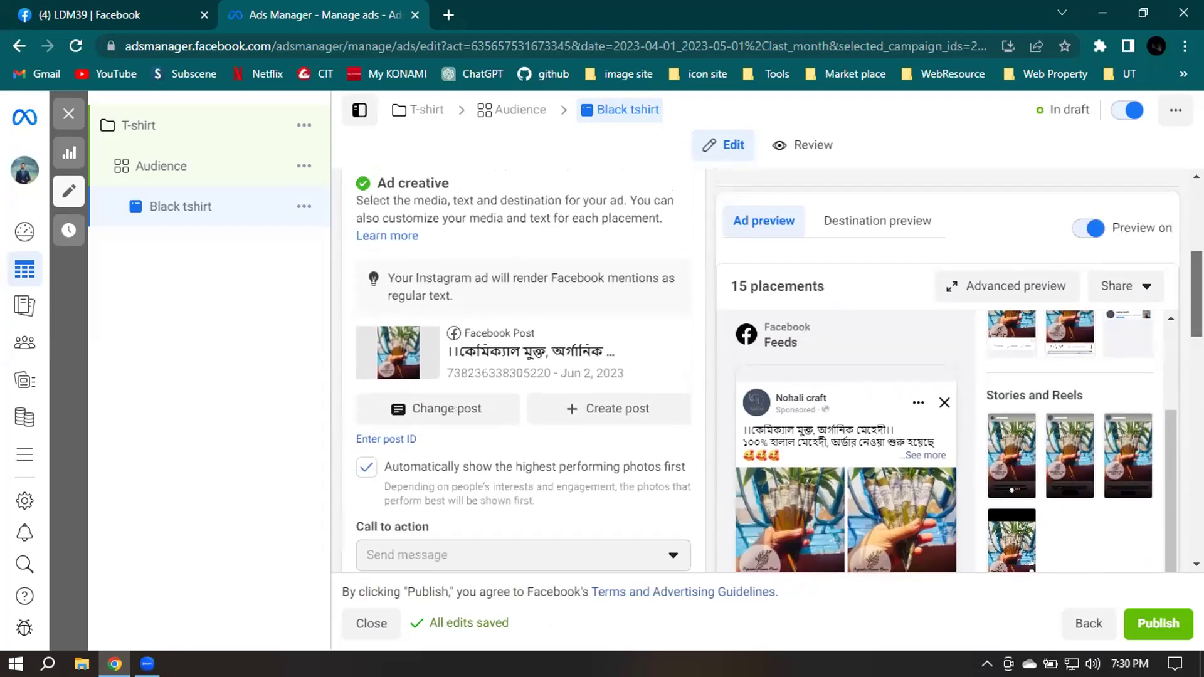
scroll(487, 374, "up", 2)
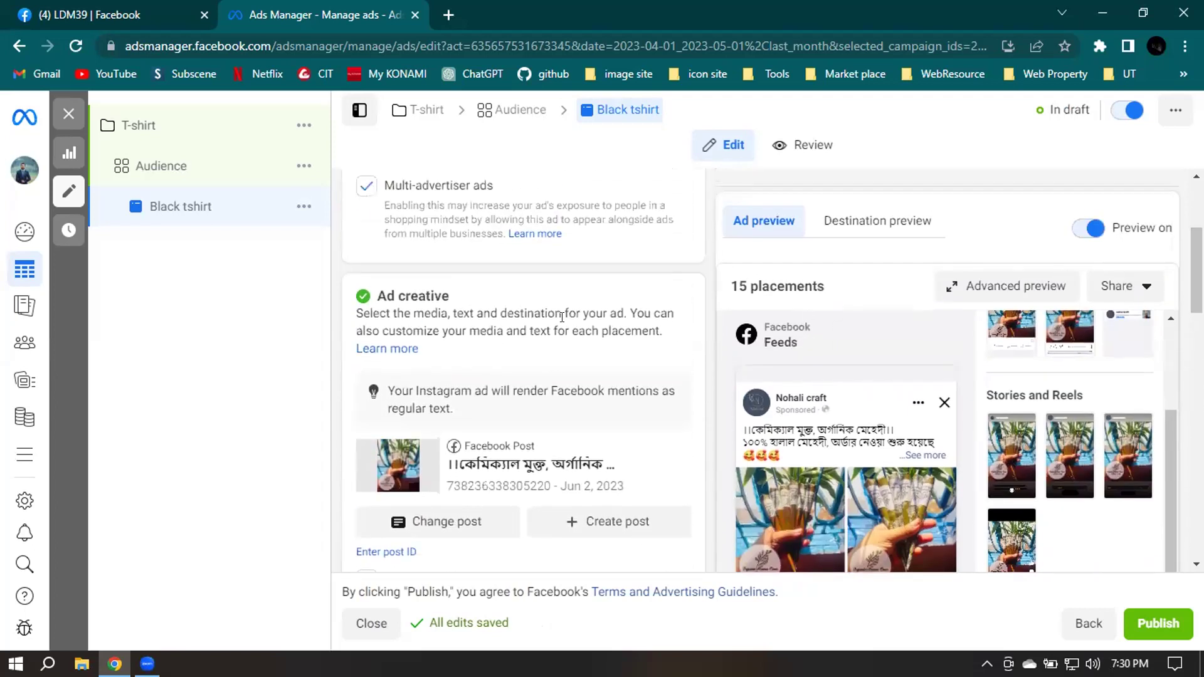
left_click(125, 14)
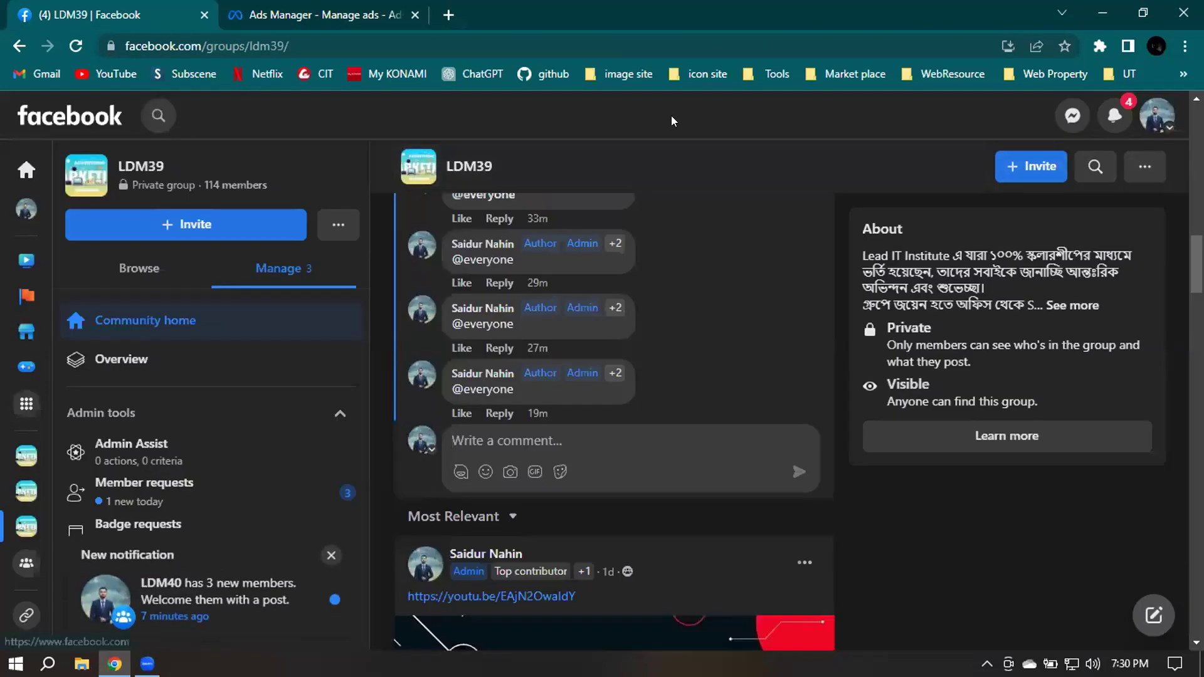
- Switch to the Nohali craft page profile and scroll to its henna post
left_click(1157, 115)
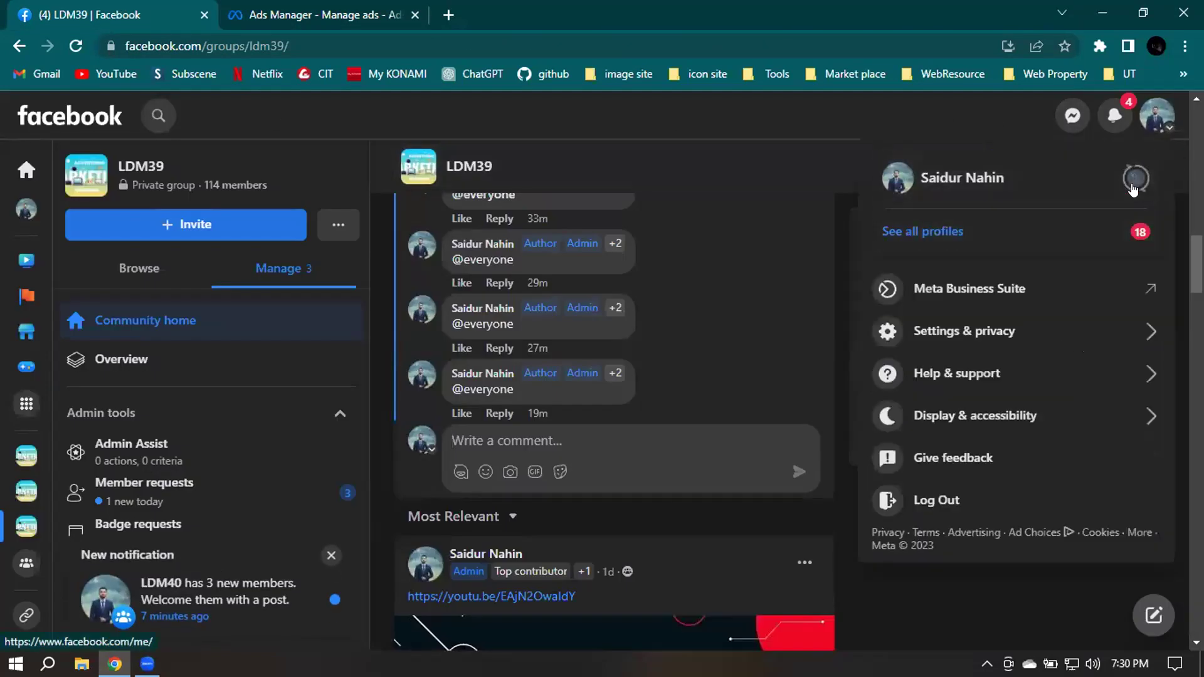
left_click(1133, 181)
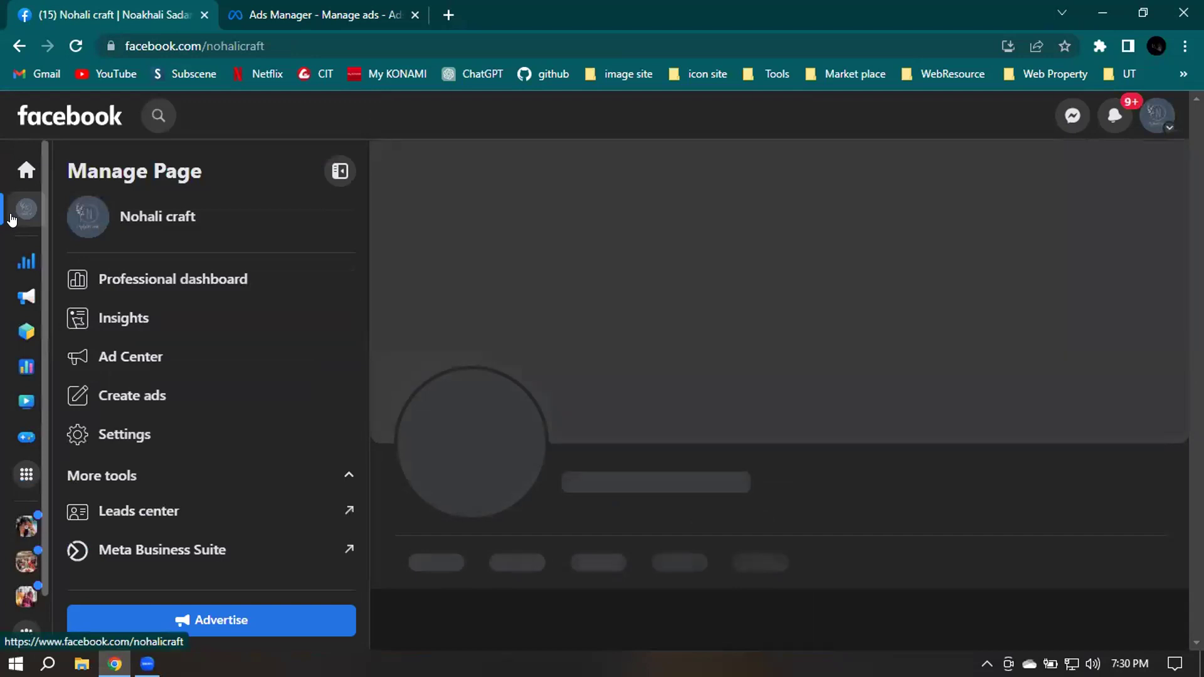
scroll(917, 348, "down", 5)
scroll(918, 348, "down", 2)
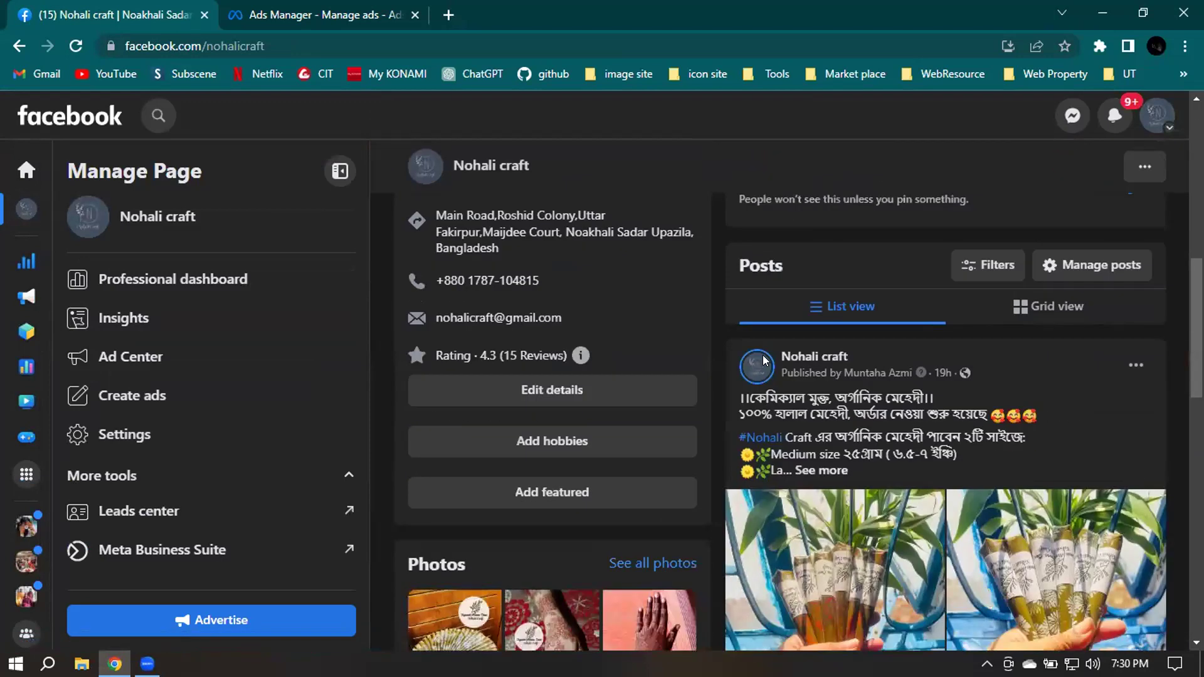
scroll(982, 370, "down", 5)
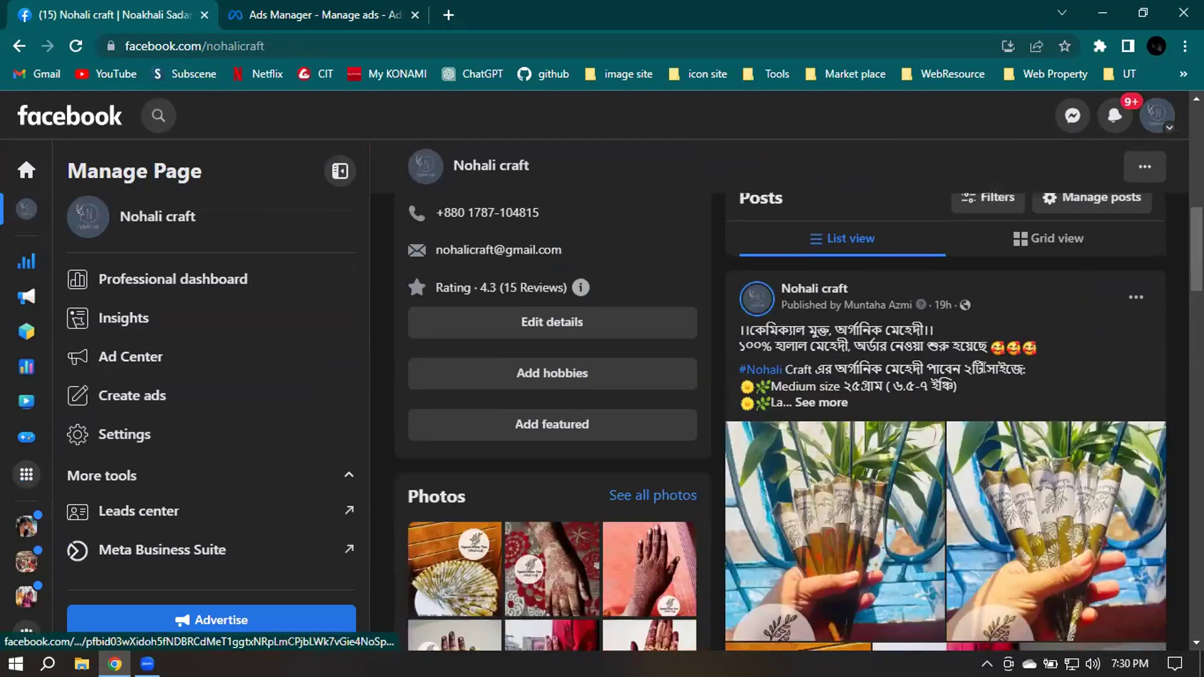
scroll(1028, 376, "down", 3)
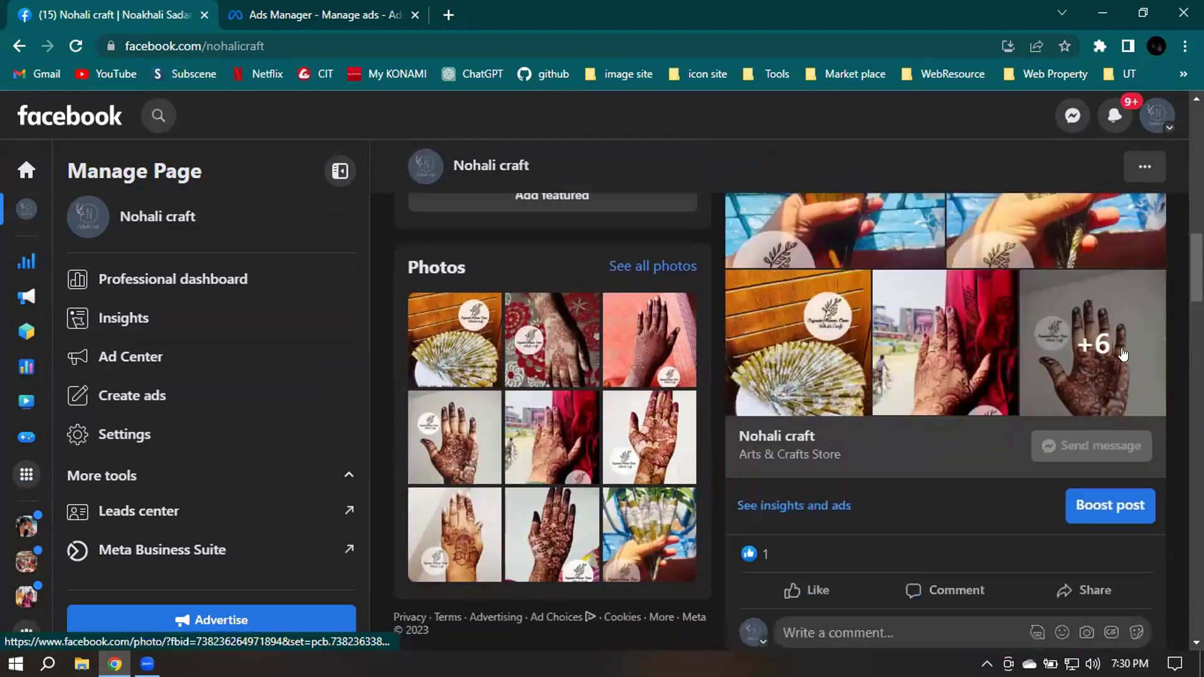
scroll(1063, 331, "up", 5)
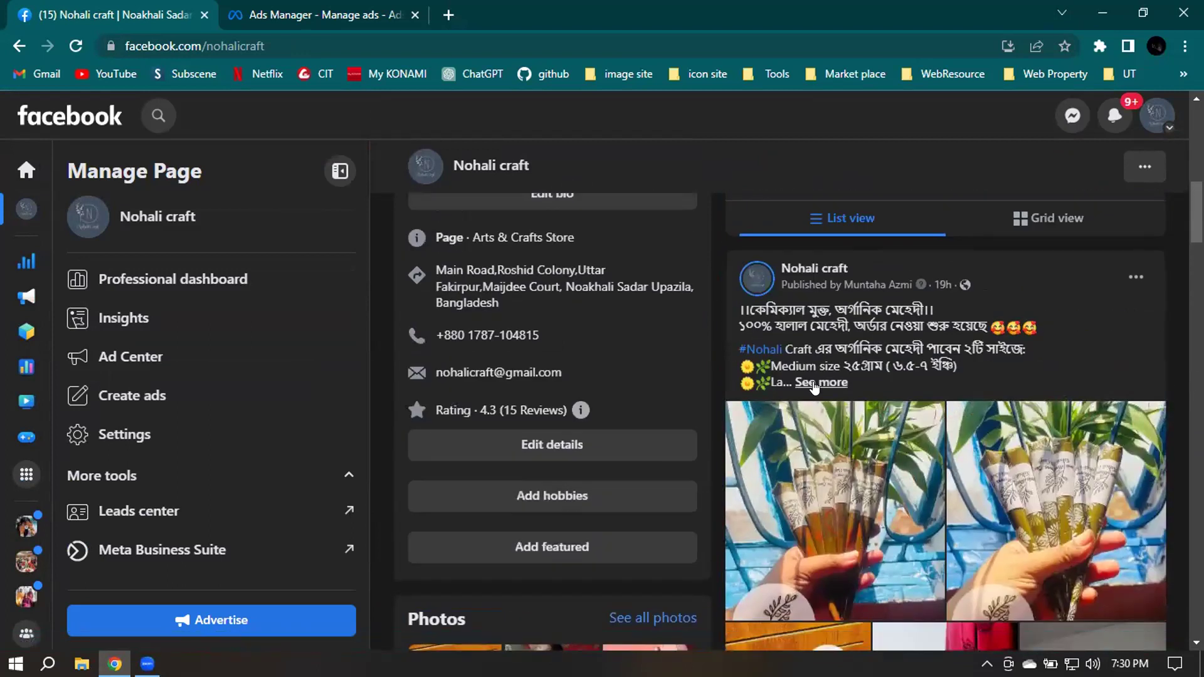
scroll(1015, 376, "down", 3)
scroll(842, 249, "up", 1)
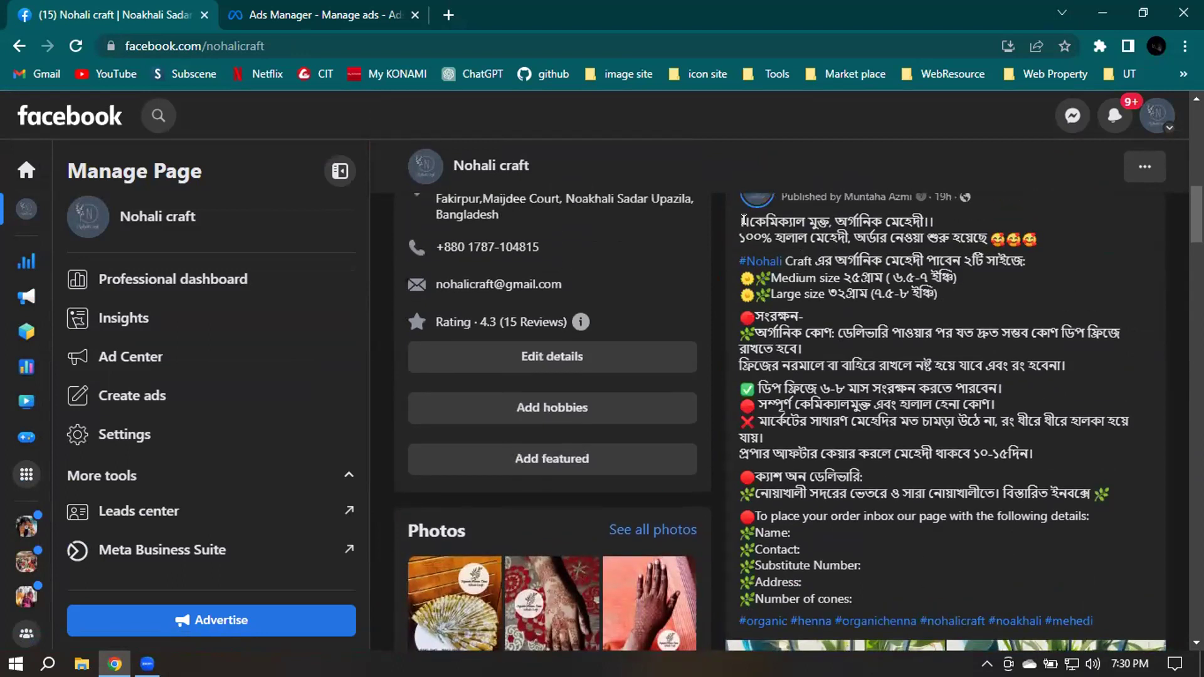
- Highlight the henna post's product description text, then return to the Ads Manager editor
left_click_drag(739, 218, 950, 577)
left_click(1120, 375)
left_click(354, 28)
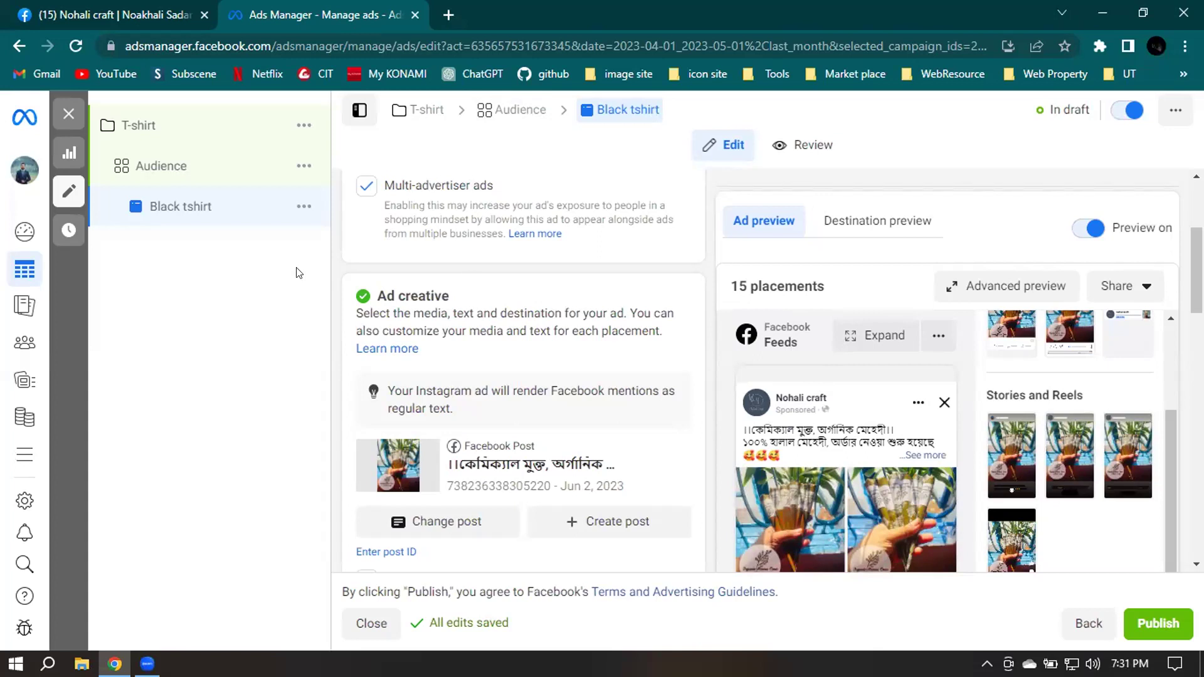
- Switch the Black tshirt ad setup from Use existing post to Create ad
scroll(501, 288, "up", 3)
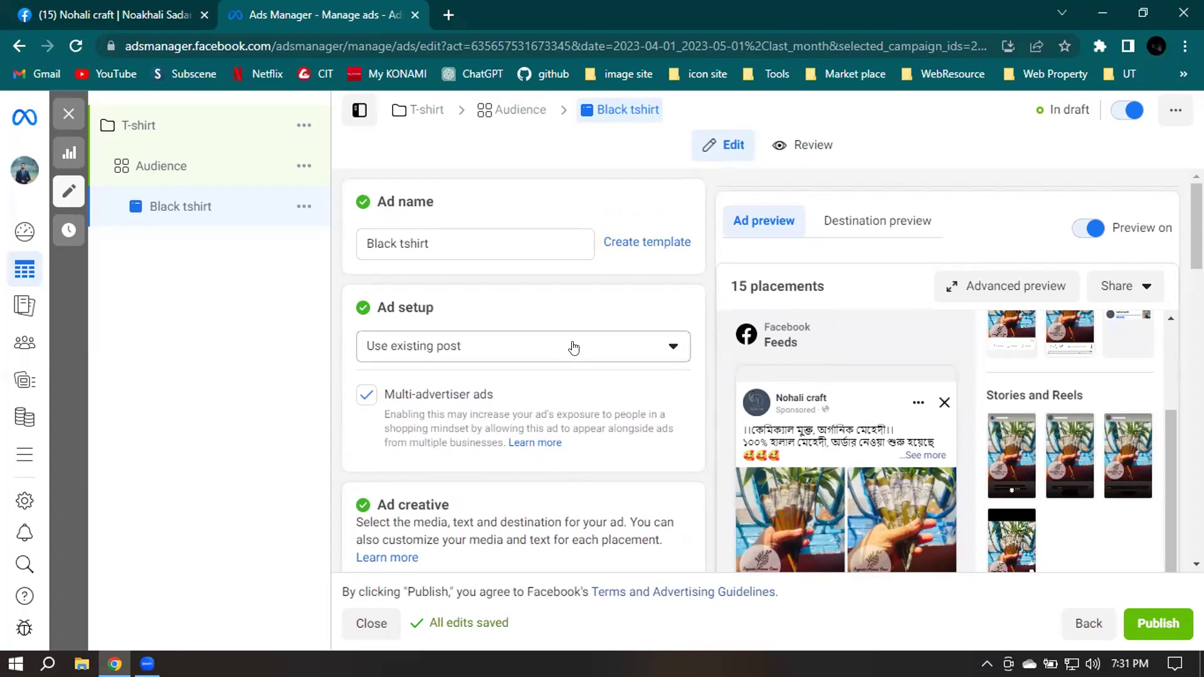
left_click(573, 347)
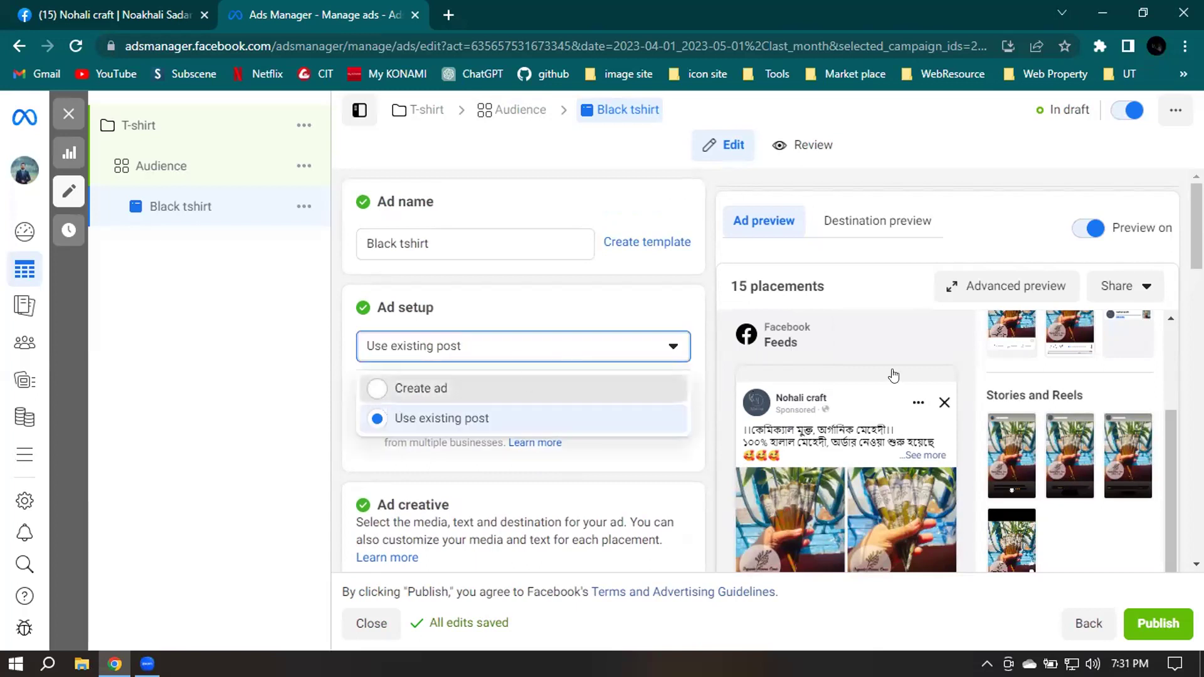
key("Return")
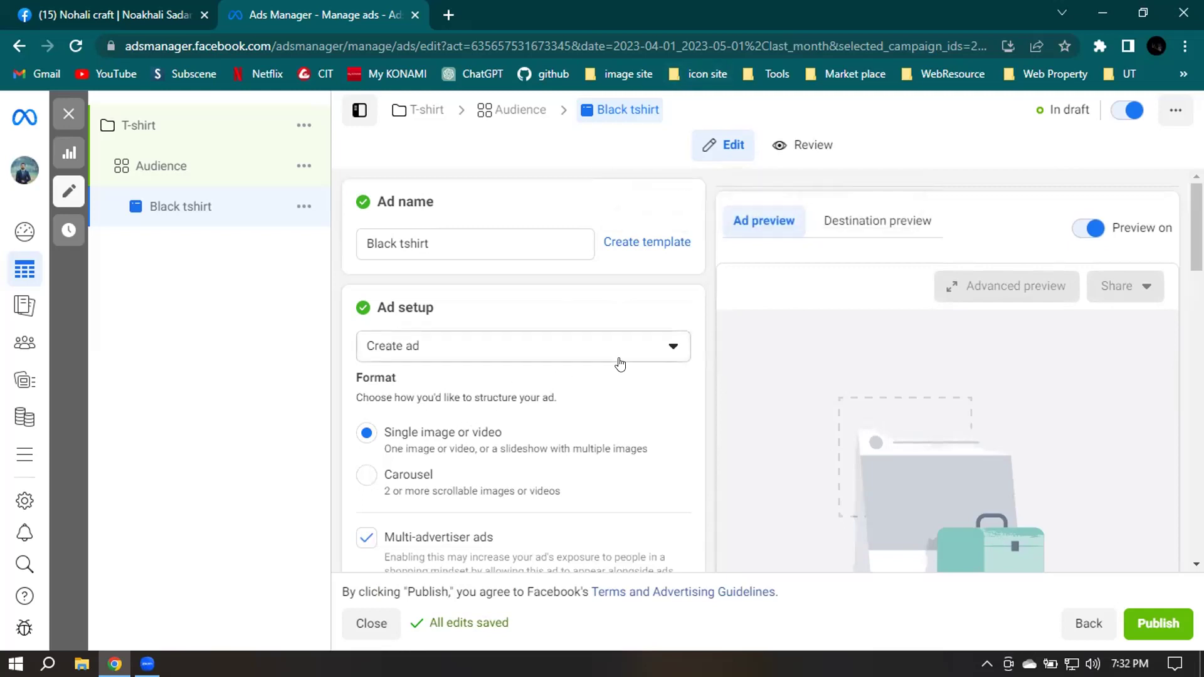
- Select the Carousel format for the Black tshirt ad and move down to the Carousel cards section
scroll(396, 332, "down", 1)
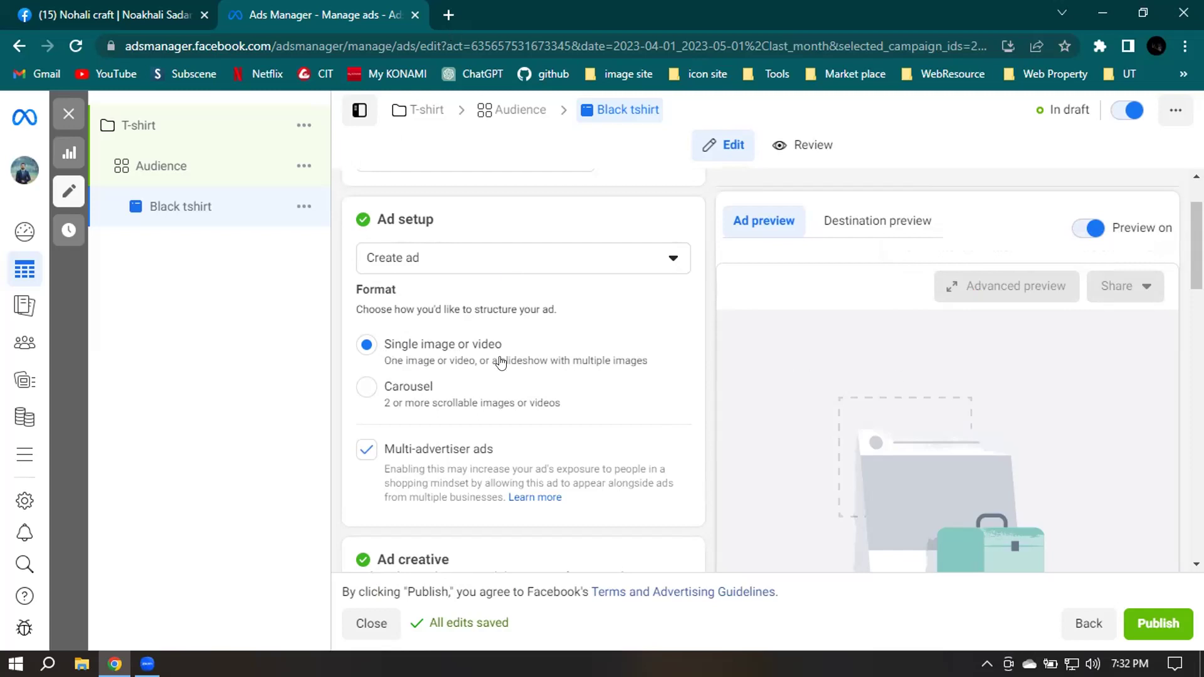
left_click(362, 392)
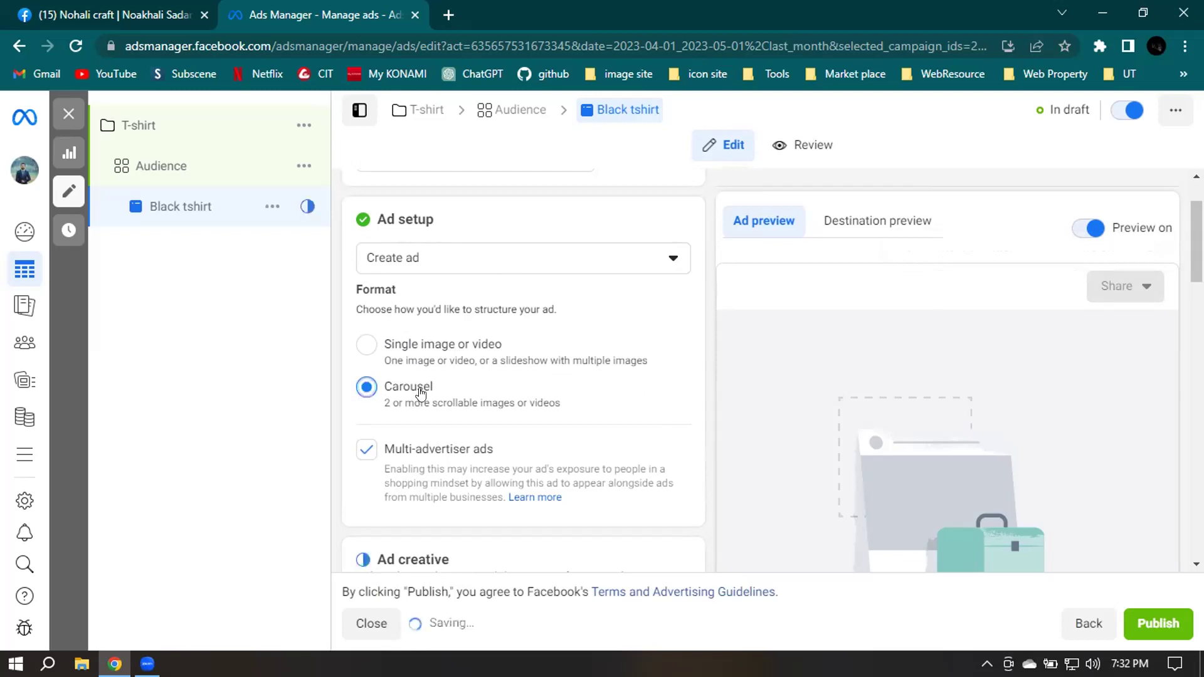
scroll(569, 379, "down", 2)
scroll(537, 292, "up", 2)
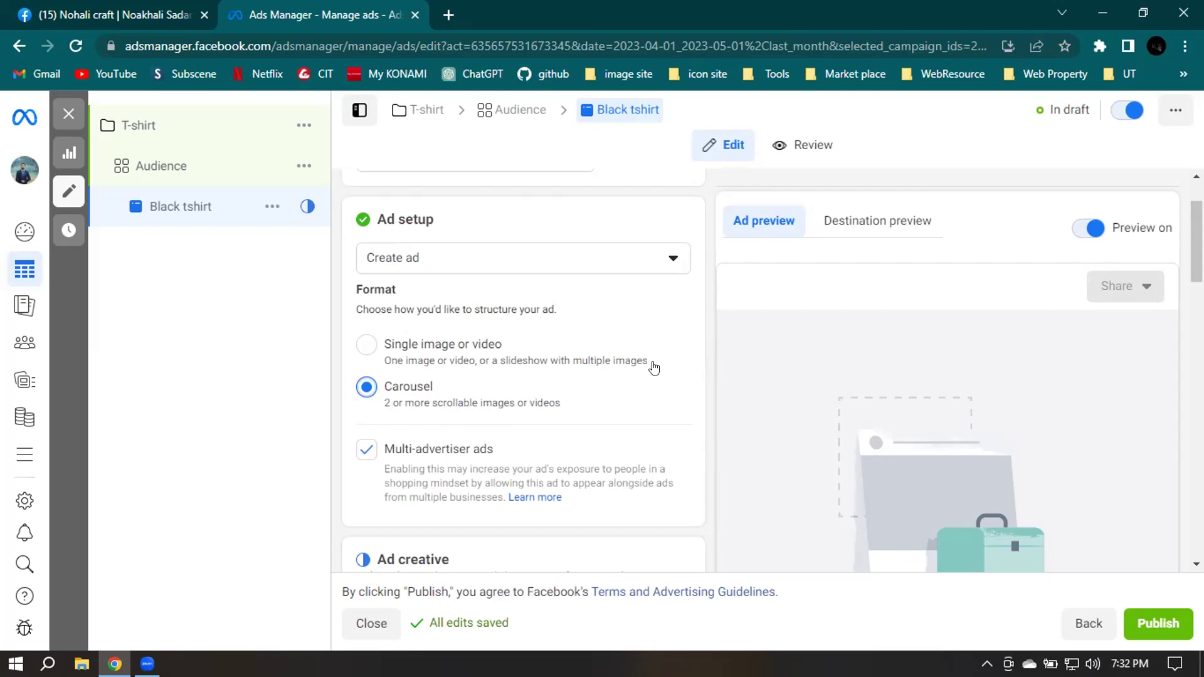
scroll(655, 368, "down", 4)
scroll(657, 368, "down", 2)
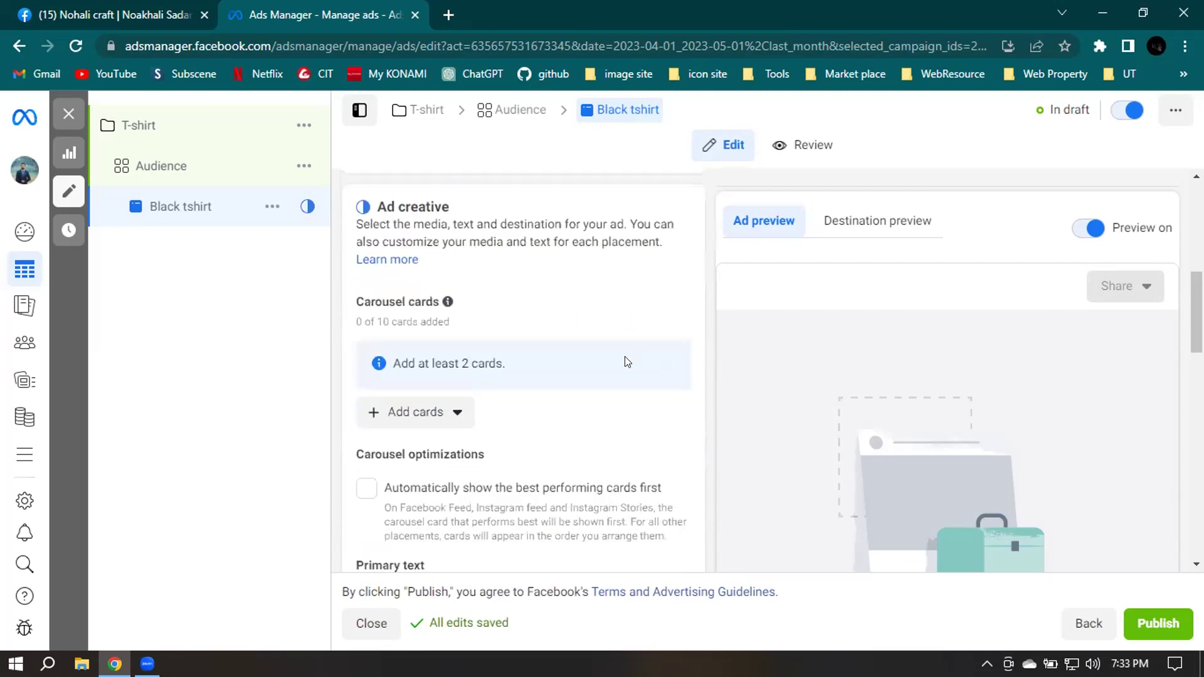
scroll(626, 359, "up", 4)
scroll(626, 362, "down", 3)
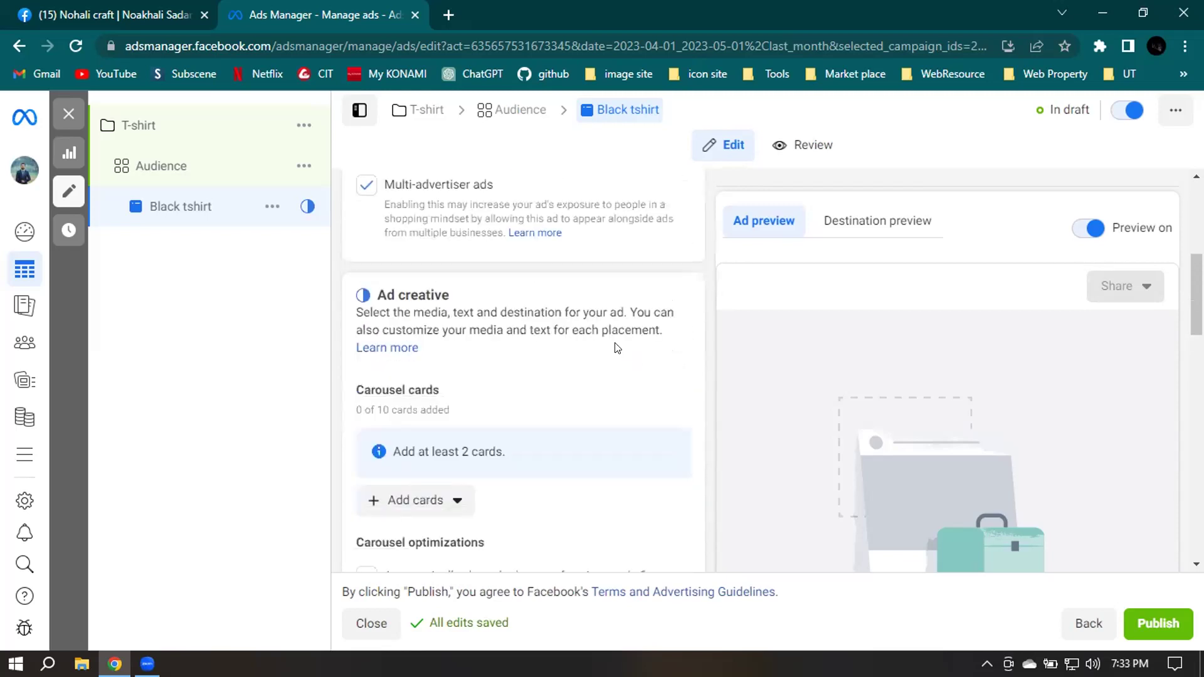
scroll(617, 348, "down", 2)
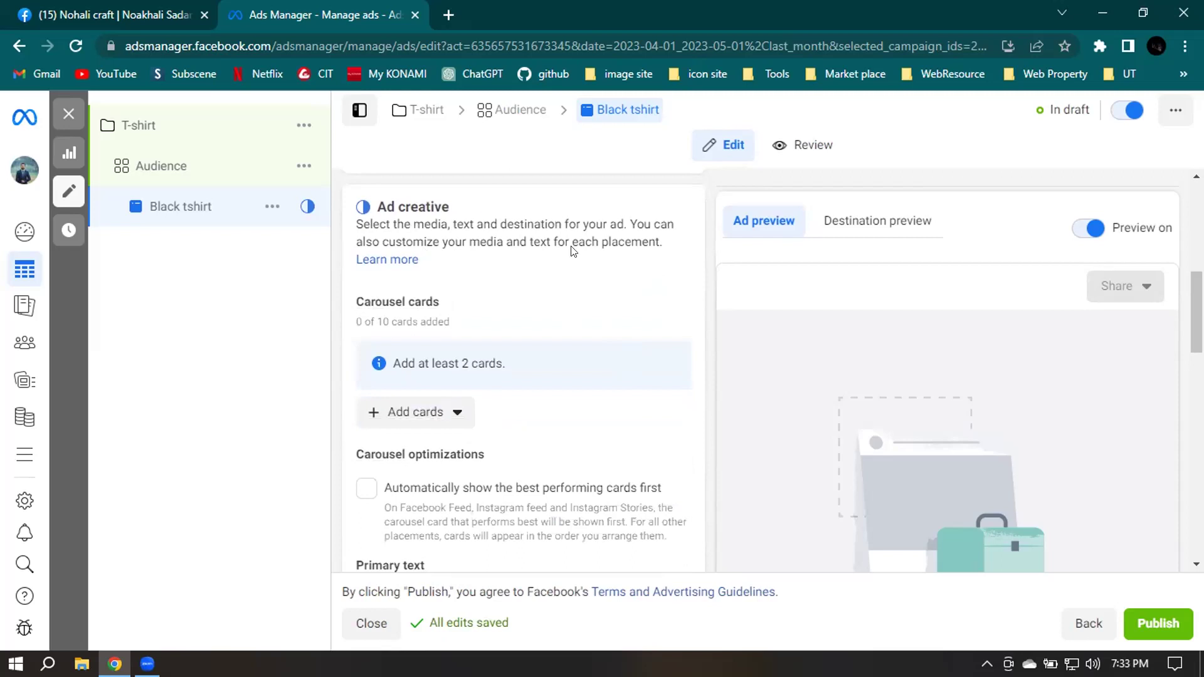
scroll(572, 250, "down", 1)
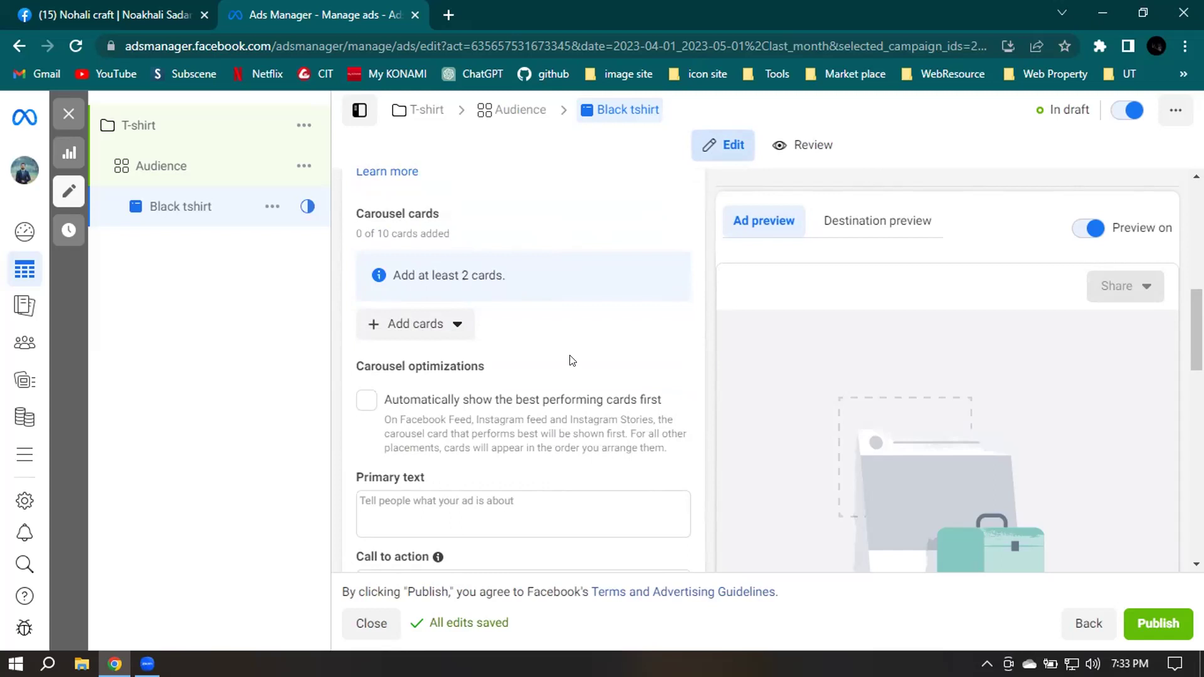
- Open the Add image cards picker, close it without selecting images, and go to the Nohali craft Facebook tab
scroll(495, 274, "down", 1)
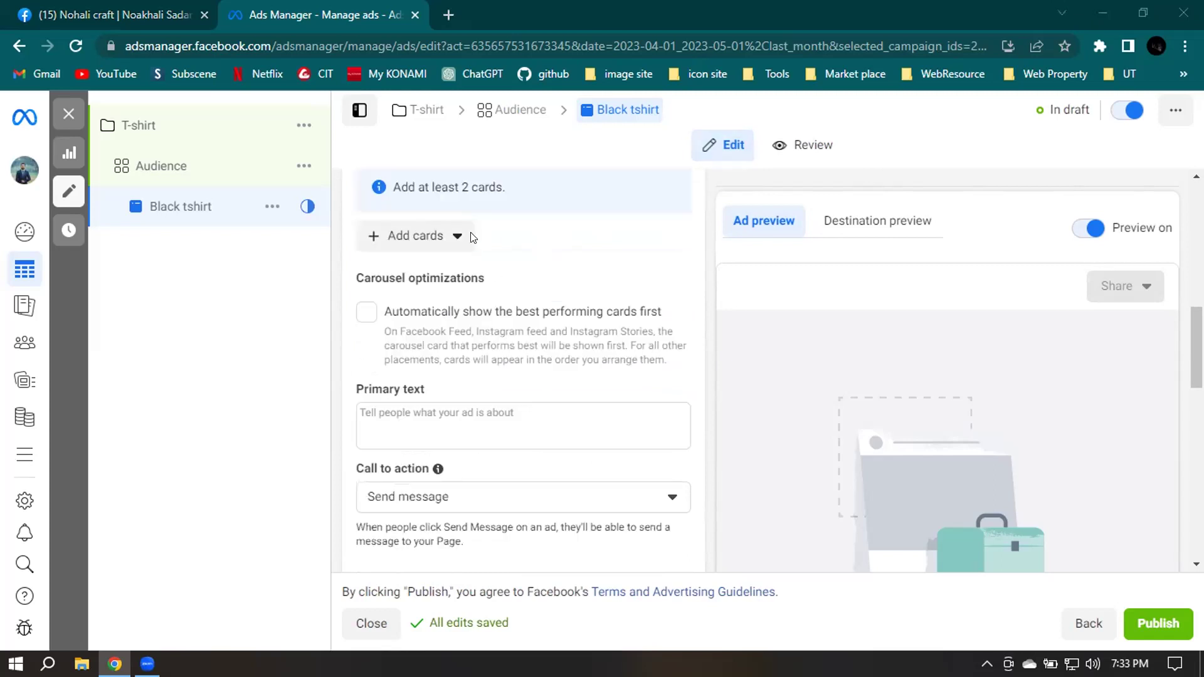
left_click(434, 235)
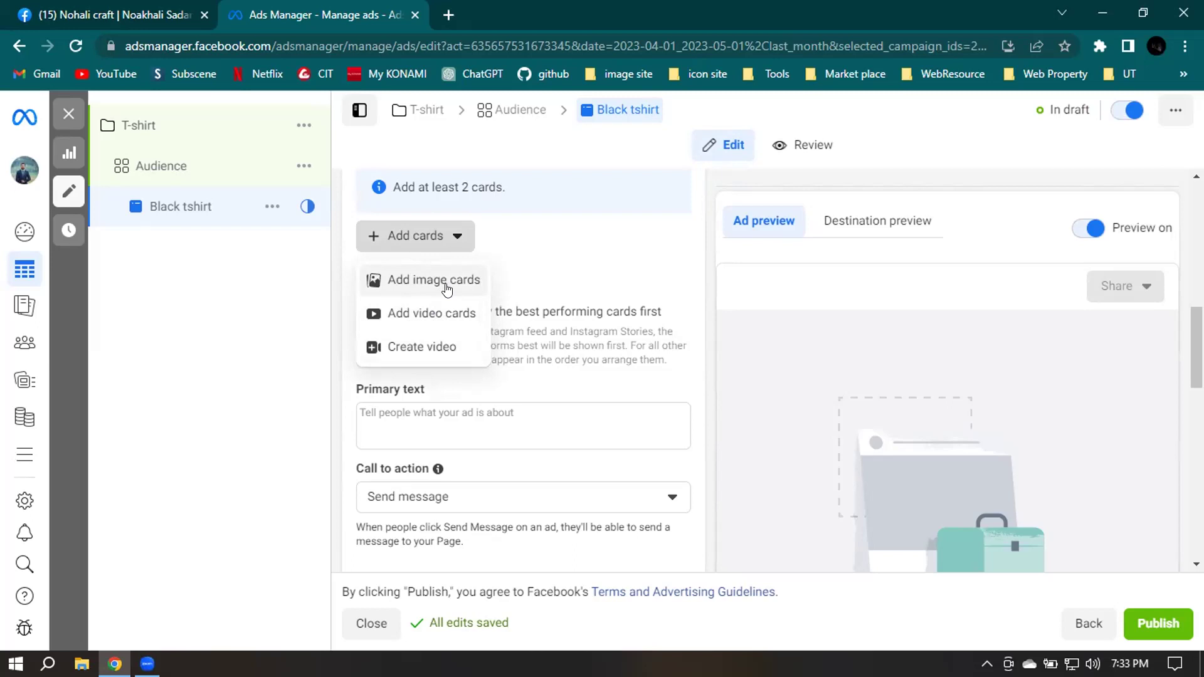
left_click(446, 288)
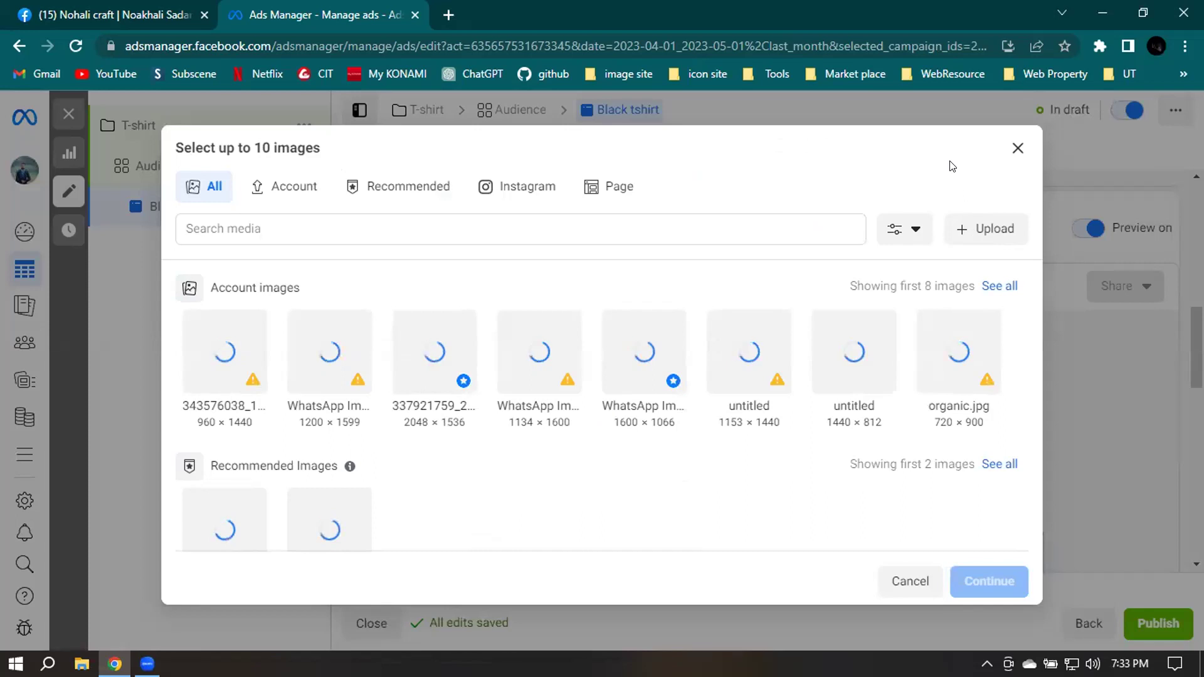
left_click(1017, 149)
left_click(134, 9)
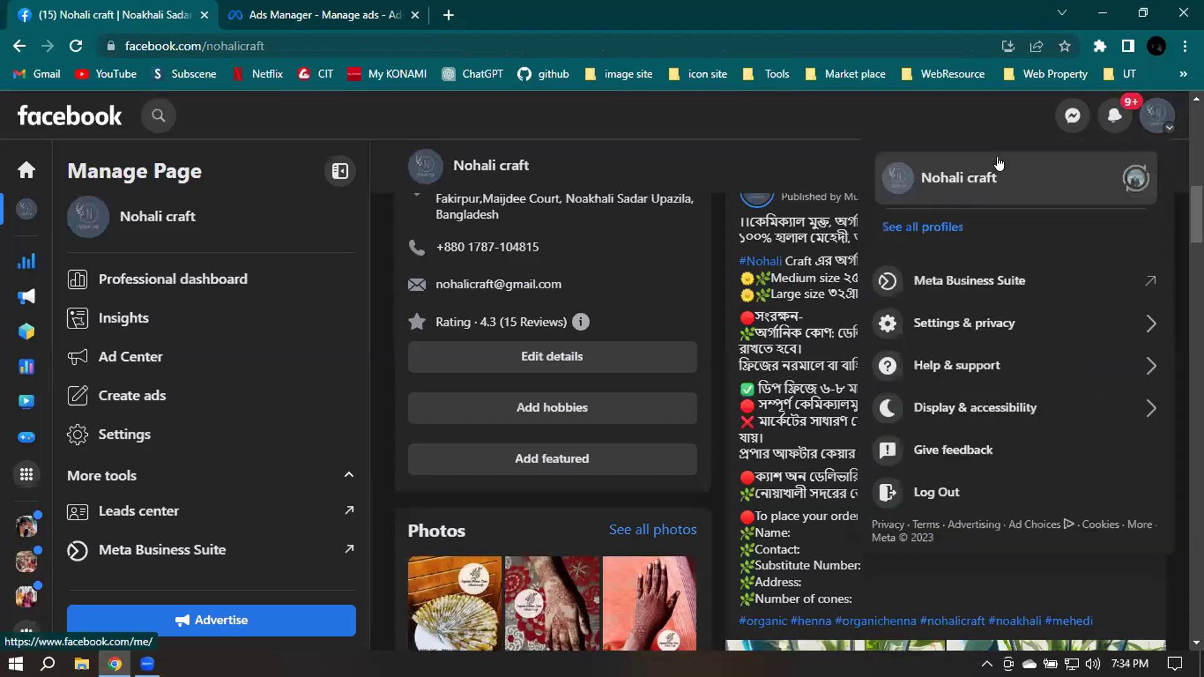
- Switch Facebook to the personal profile and search for 'tshirt'
left_click(1189, 182)
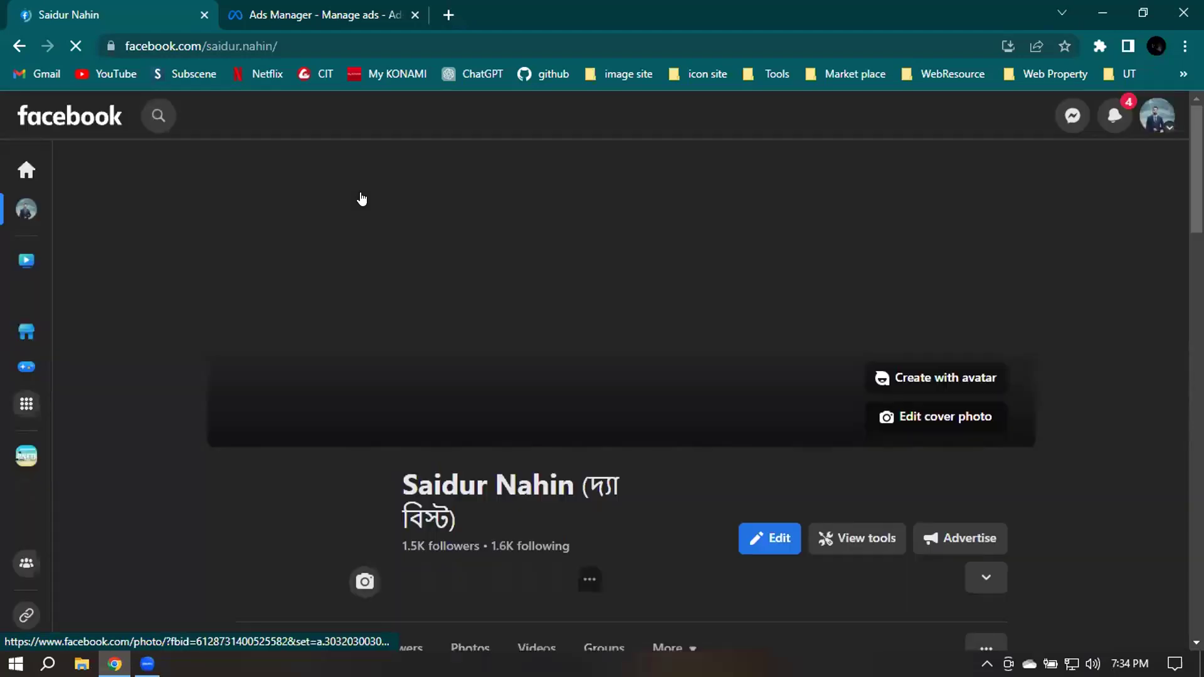
scroll(401, 213, "down", 5)
scroll(413, 241, "up", 5)
scroll(413, 241, "down", 6)
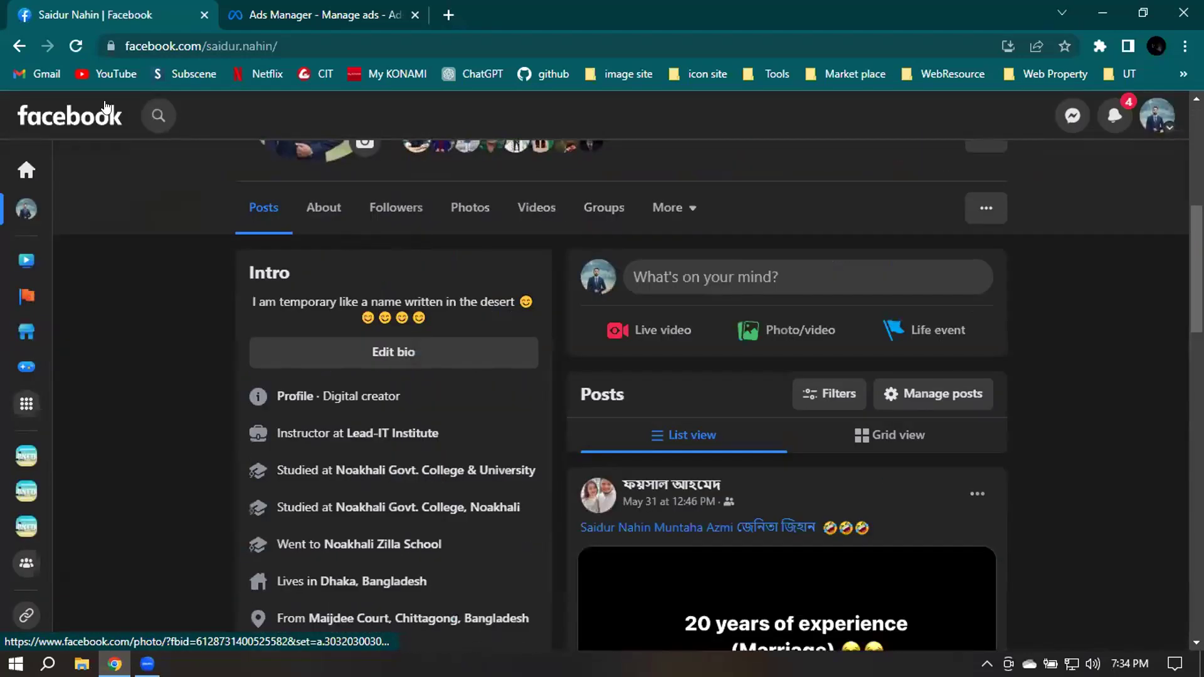
left_click(157, 115)
scroll(383, 134, "up", 3)
type("tshirt")
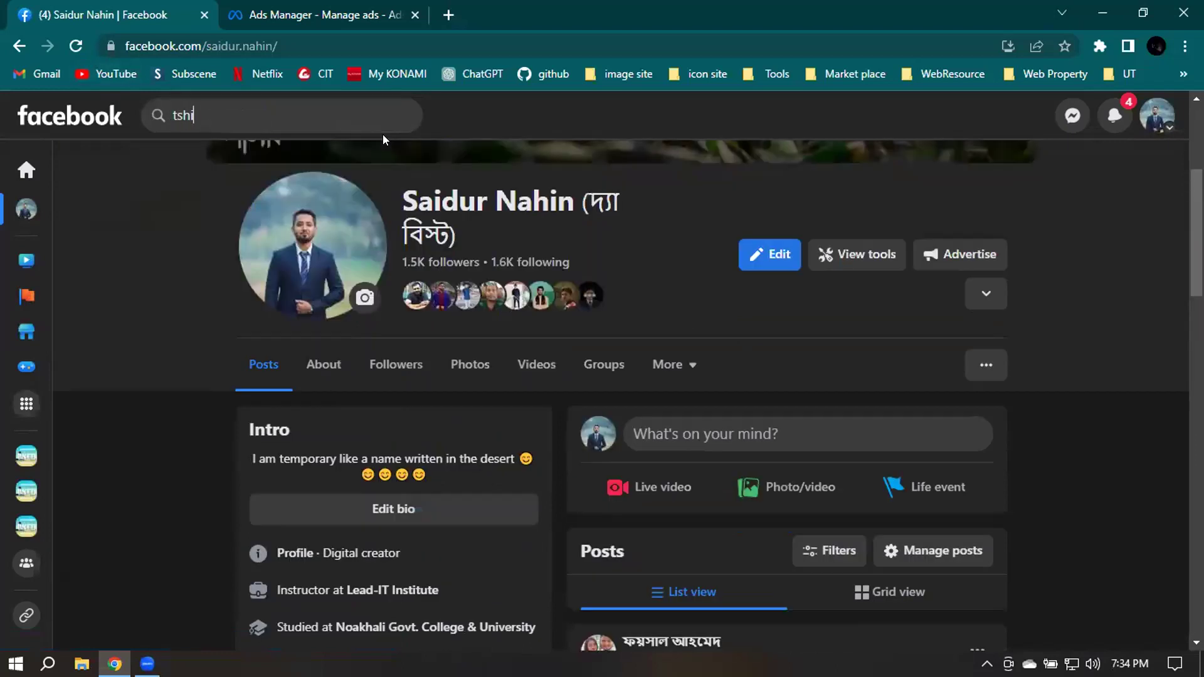
key("Return")
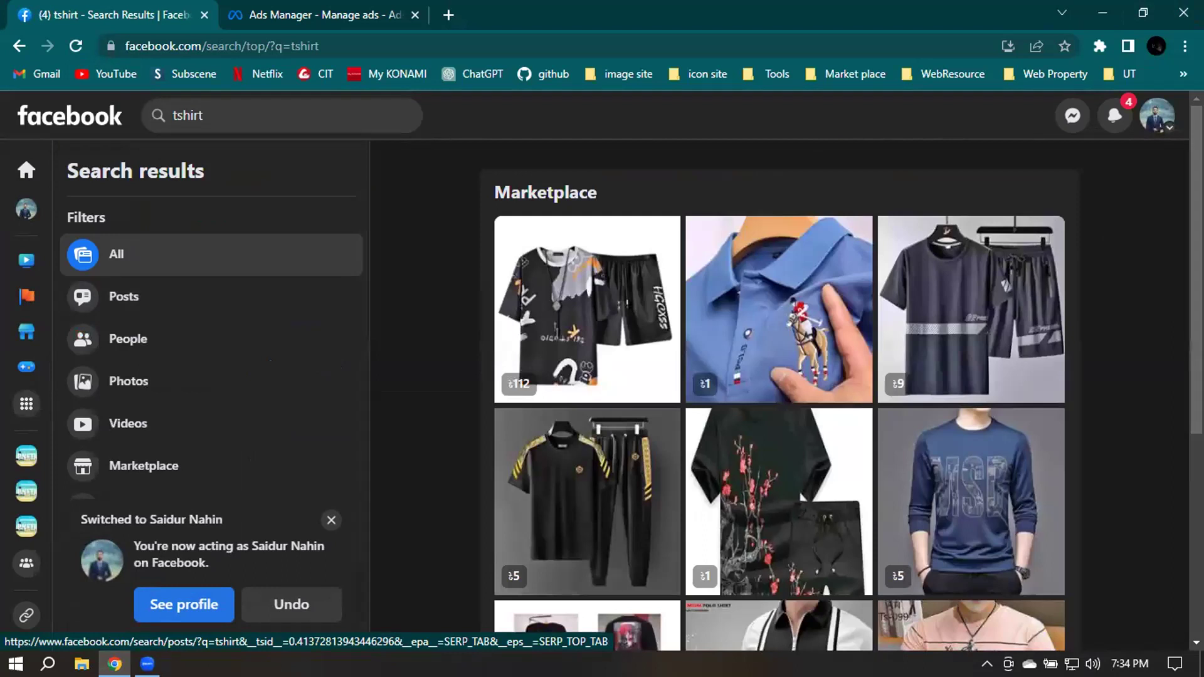
- Filter the results to Posts, open MadBox's maroon T-shirt photo and start saving it
left_click(124, 296)
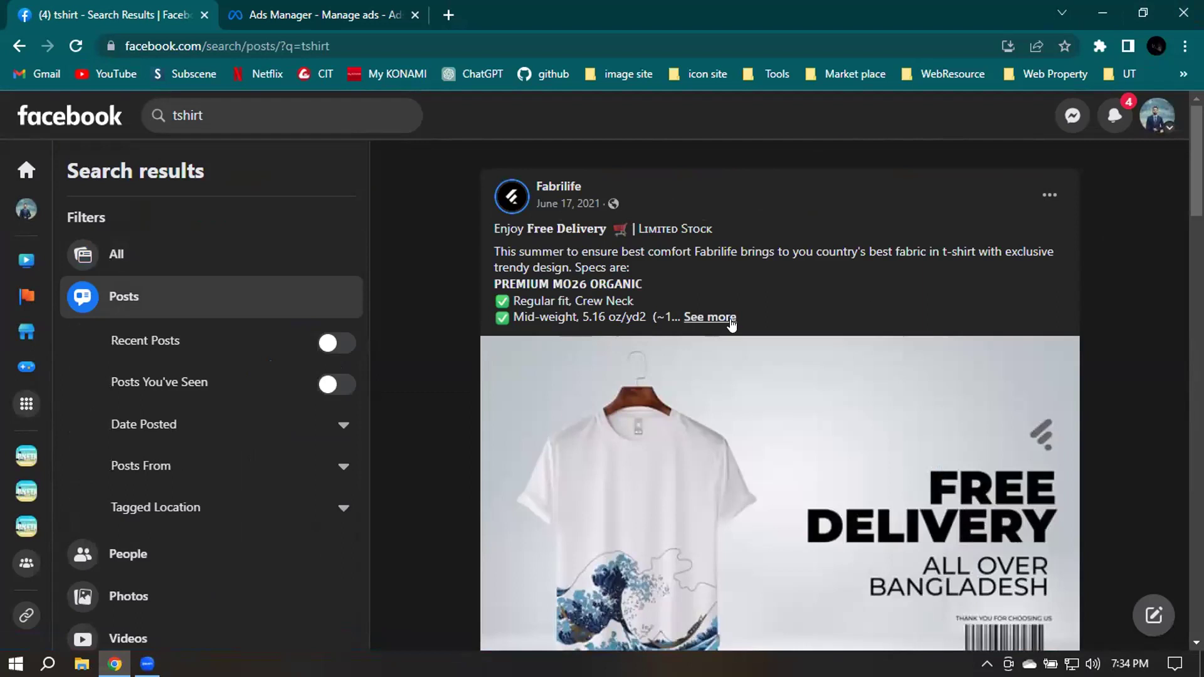
scroll(855, 303, "down", 3)
scroll(856, 305, "down", 12)
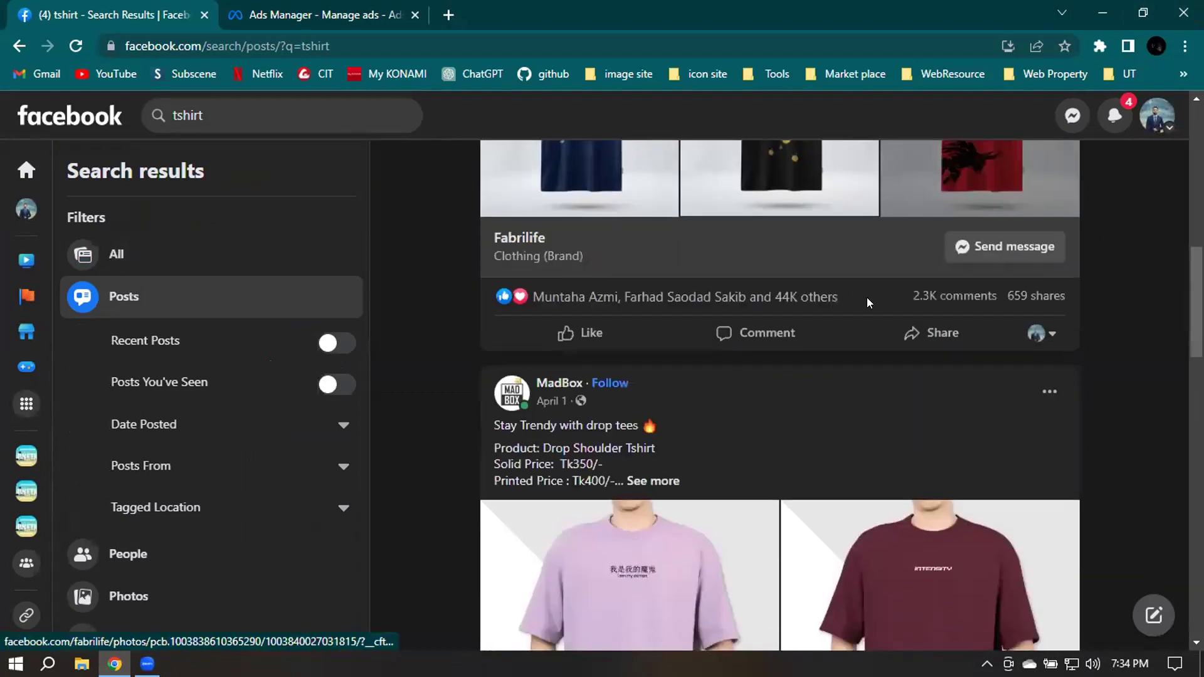
scroll(868, 298, "up", 1)
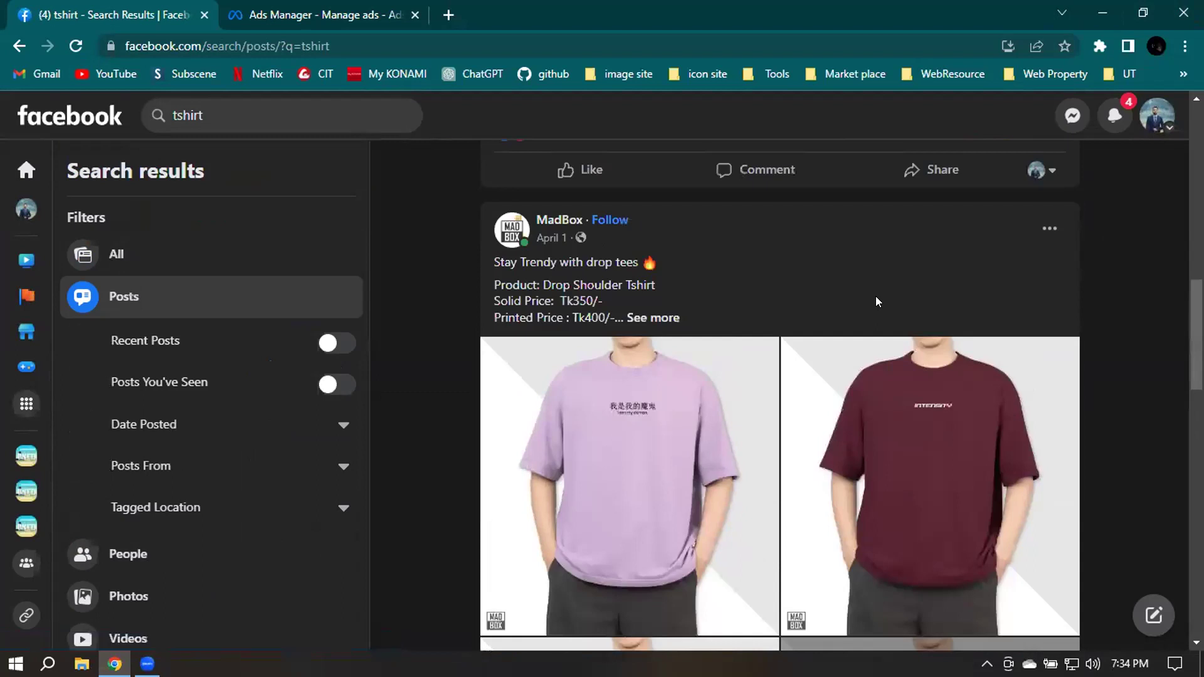
scroll(875, 298, "down", 3)
left_click(892, 317)
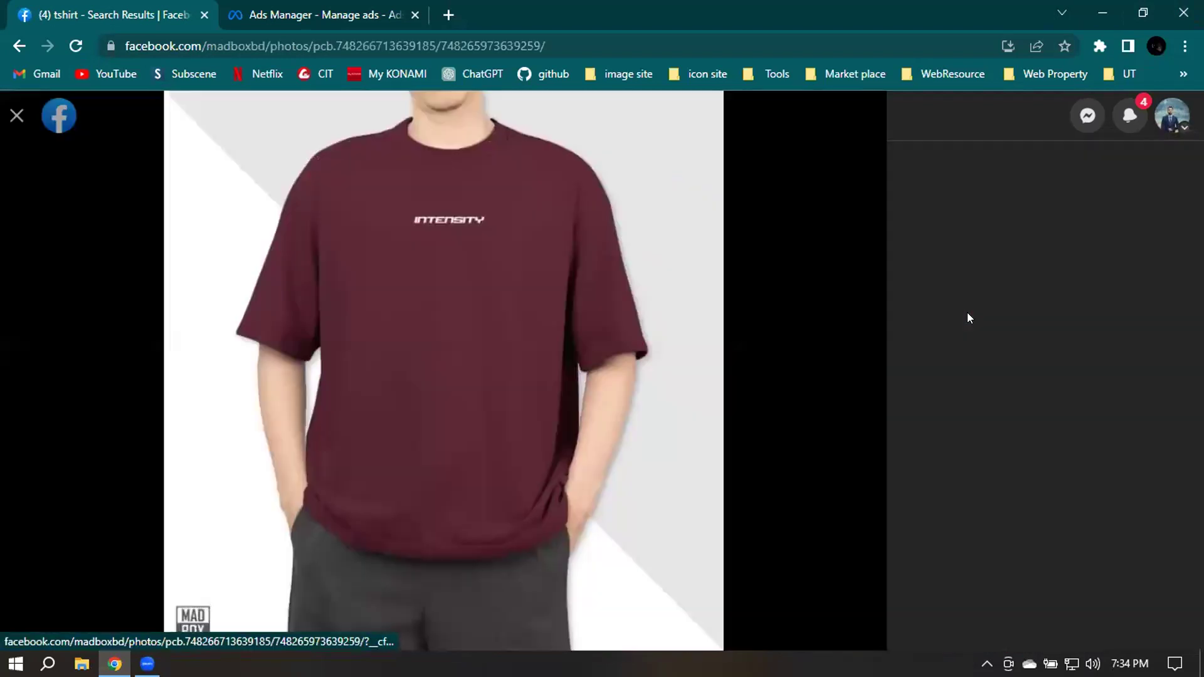
right_click(542, 259)
left_click(611, 297)
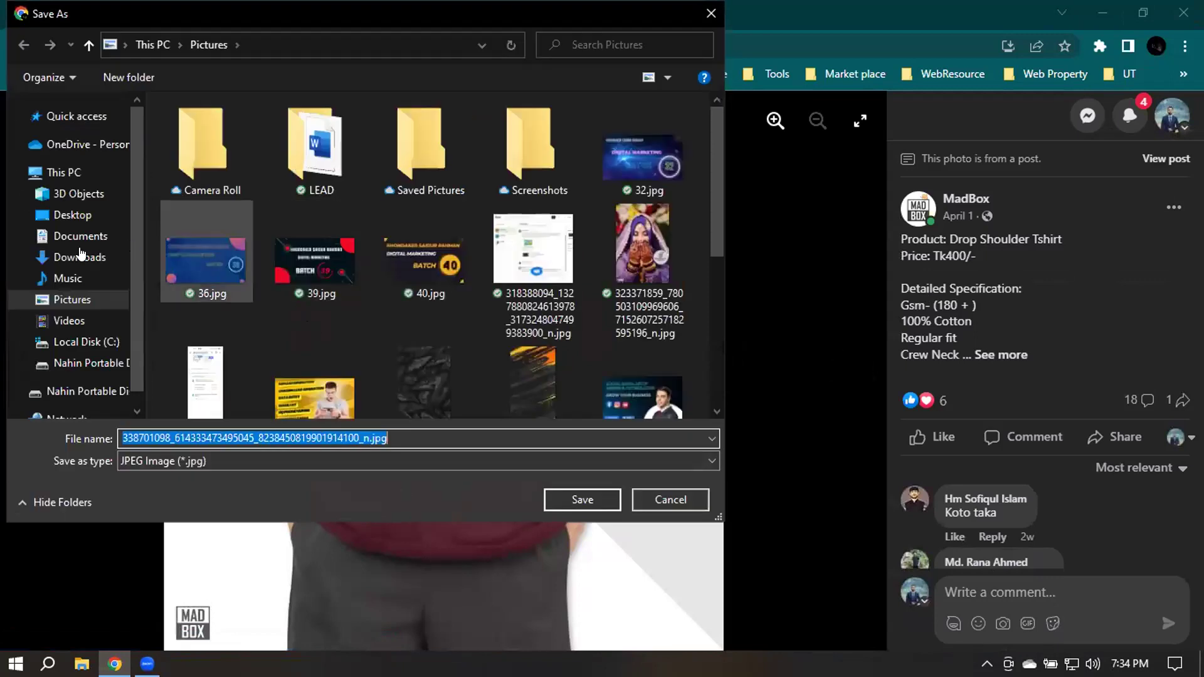
- Save the maroon and lavender MadBox T-shirt photos to Downloads
left_click(79, 256)
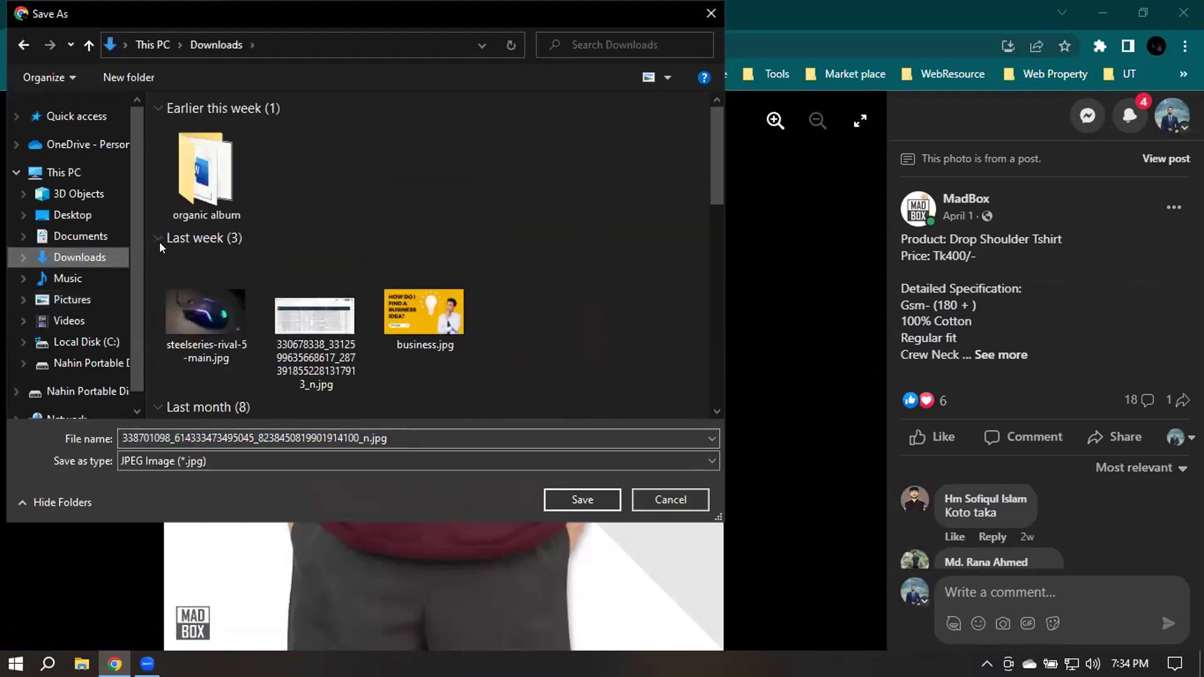
left_click(593, 499)
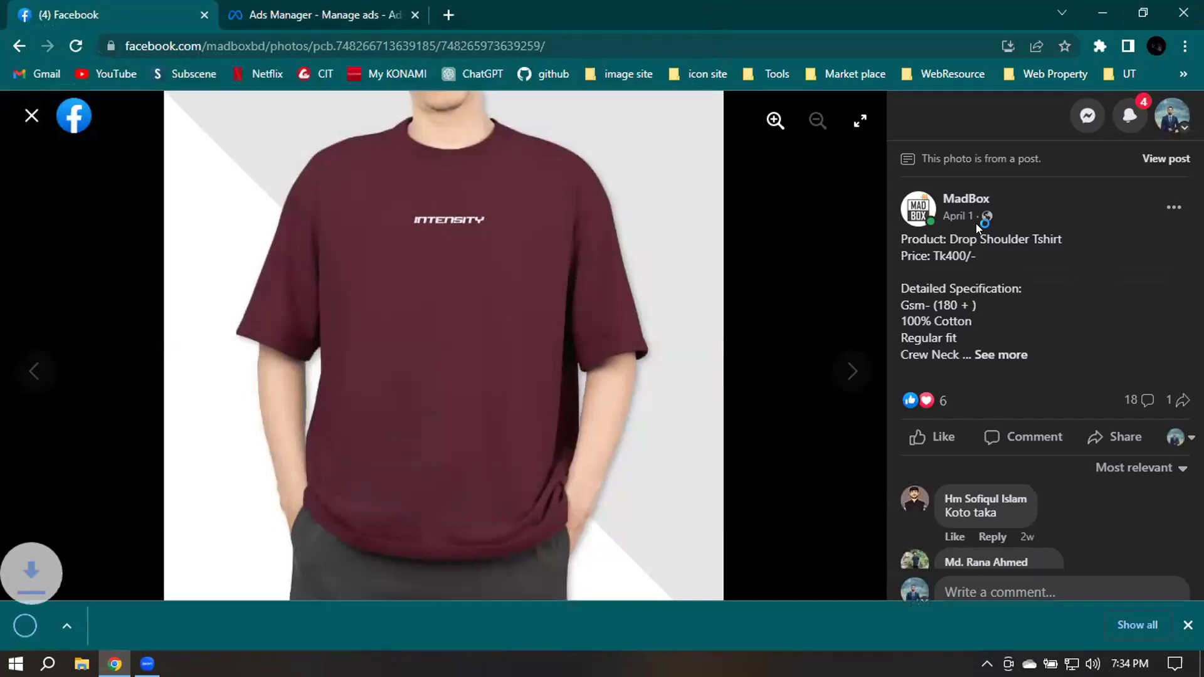
left_click(996, 355)
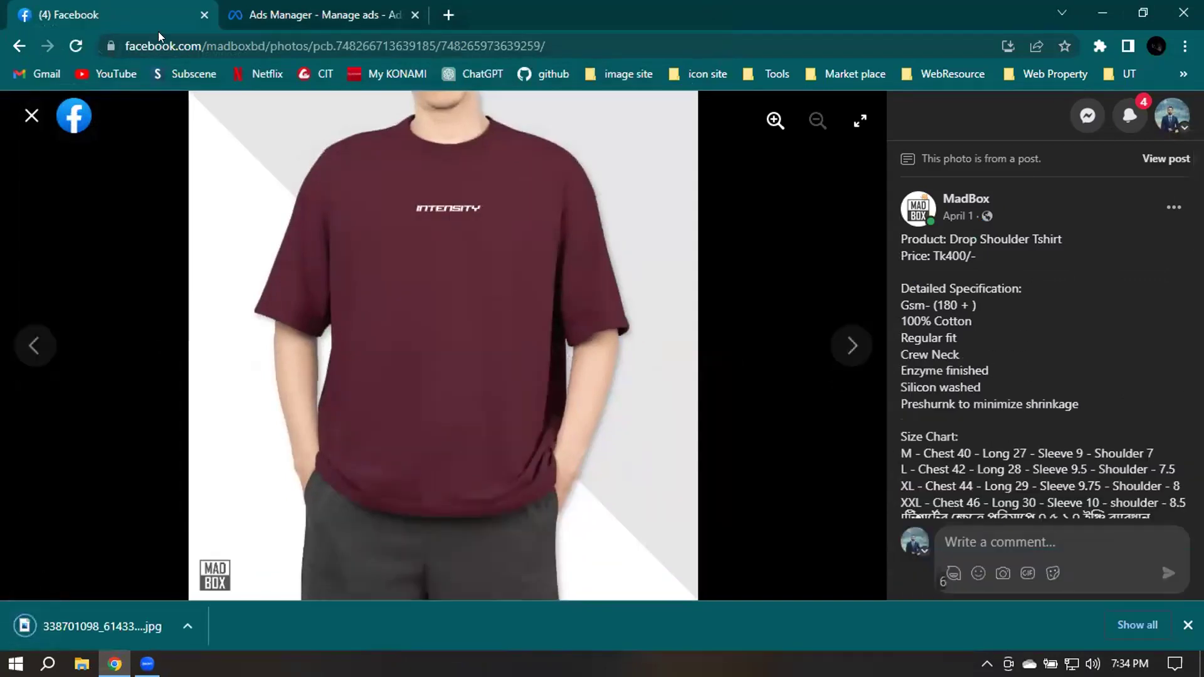
left_click(377, 14)
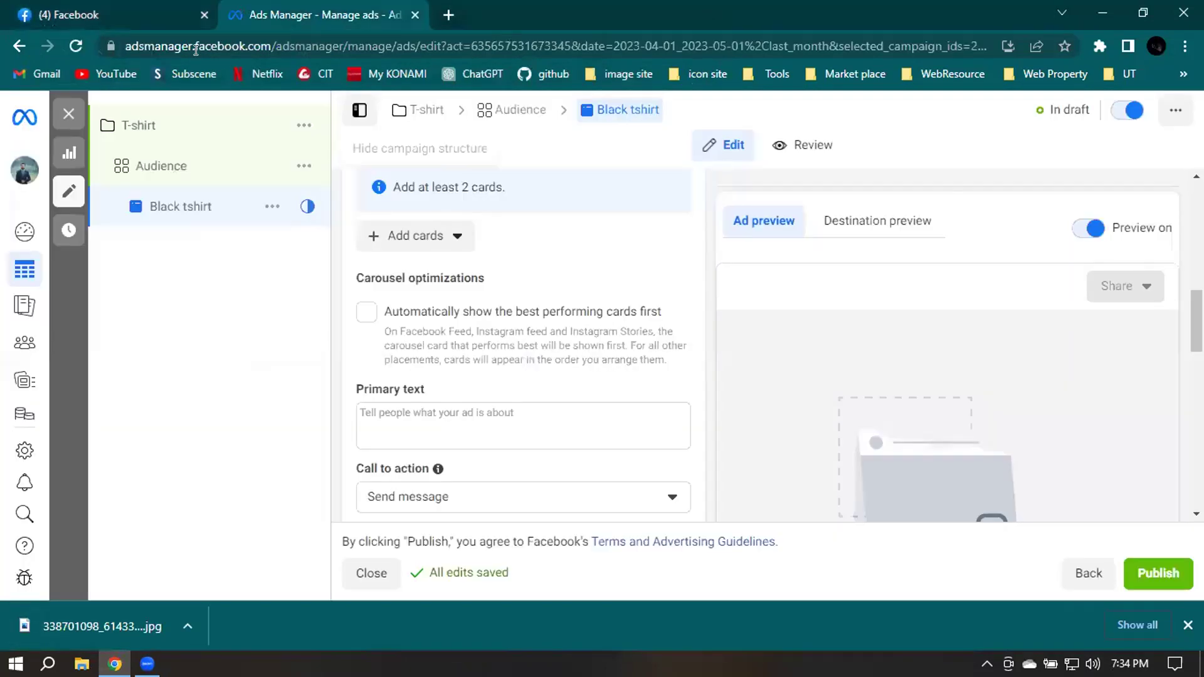
left_click(94, 14)
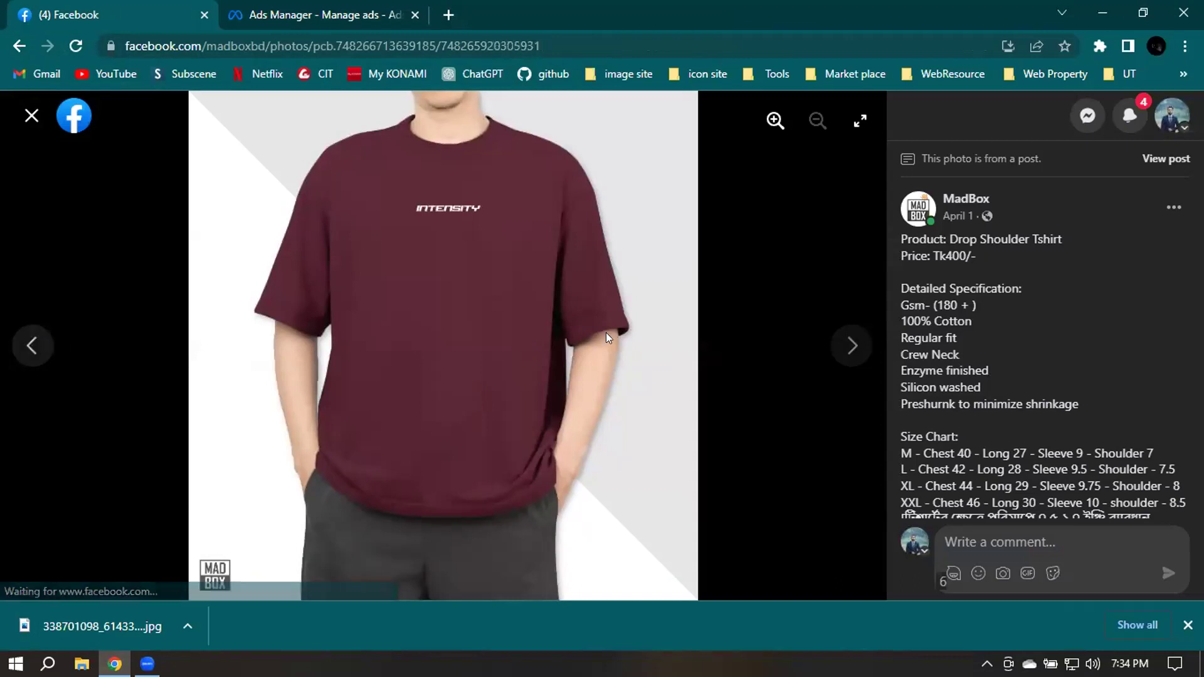
right_click(472, 299)
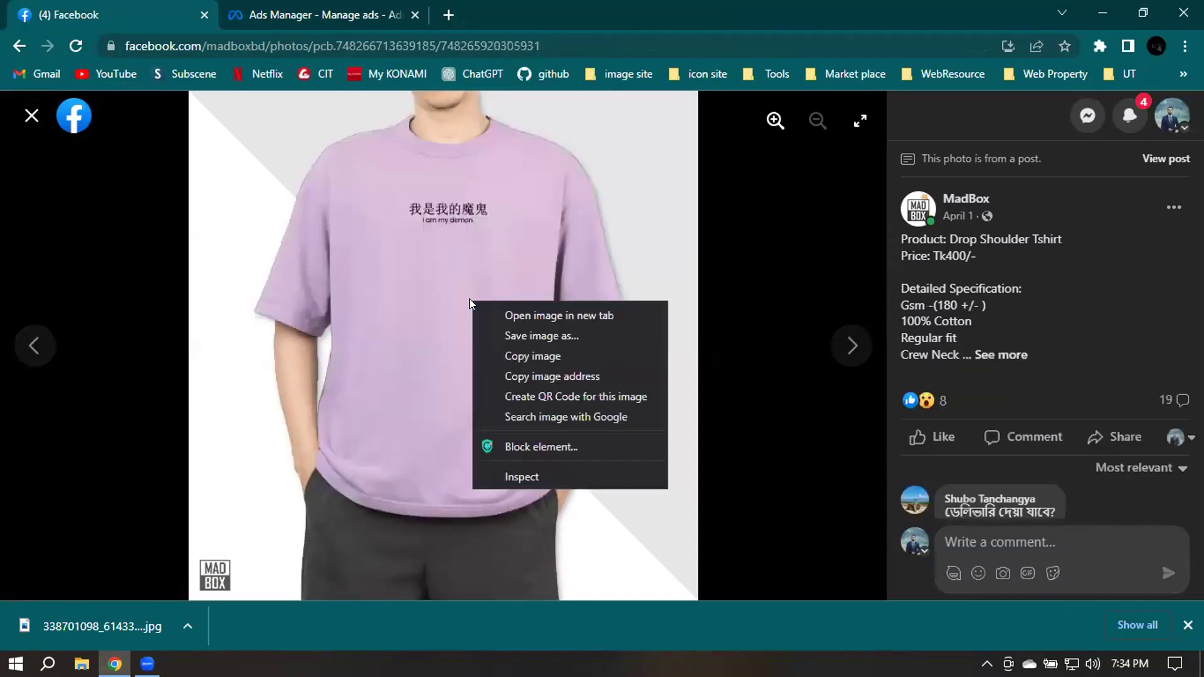
left_click(516, 338)
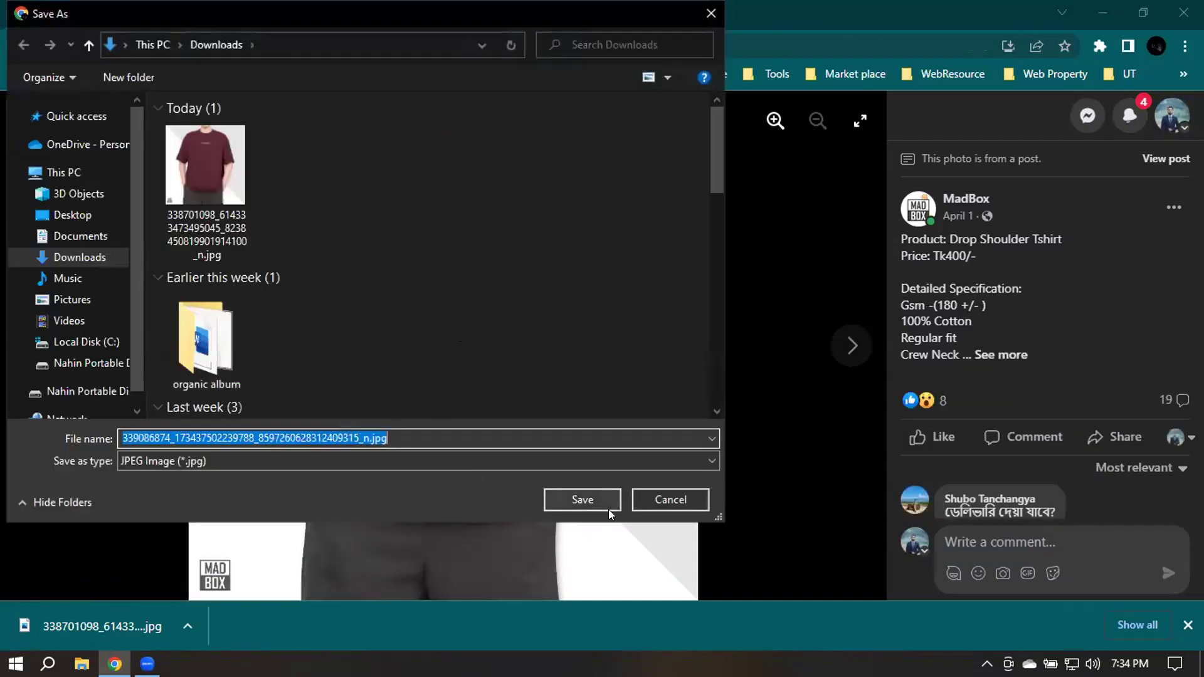
left_click(581, 499)
- Save the green and black T-shirt photos to Downloads, then return to Ads Manager
left_click(843, 357)
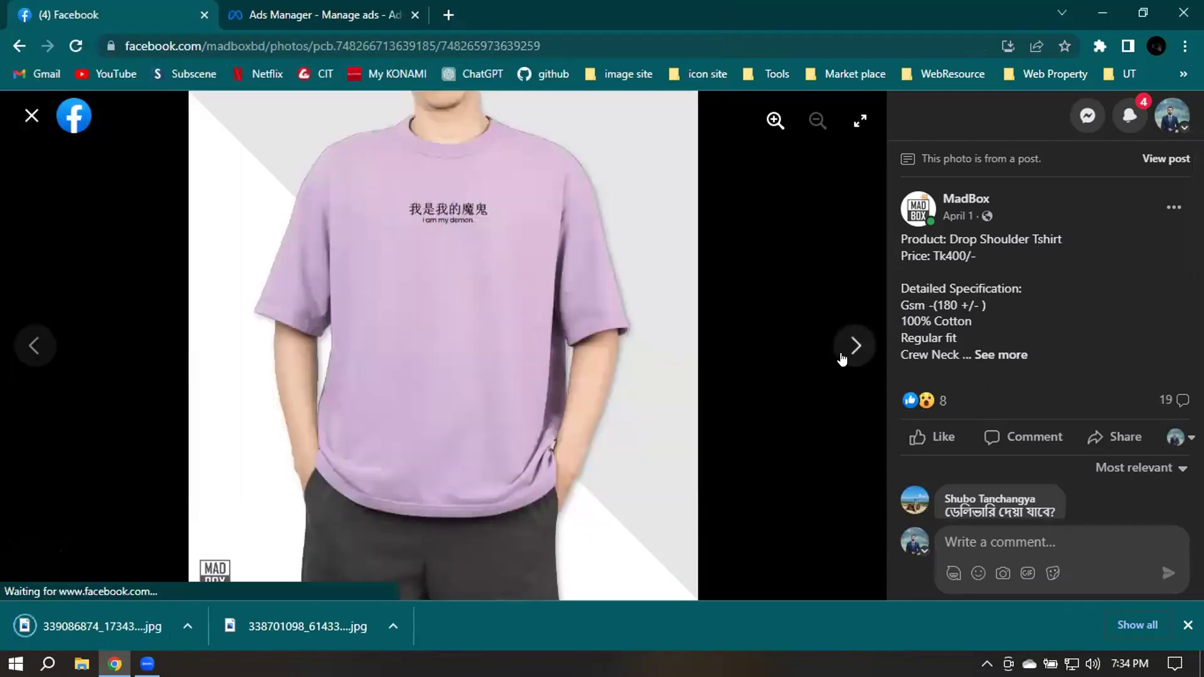
left_click(853, 352)
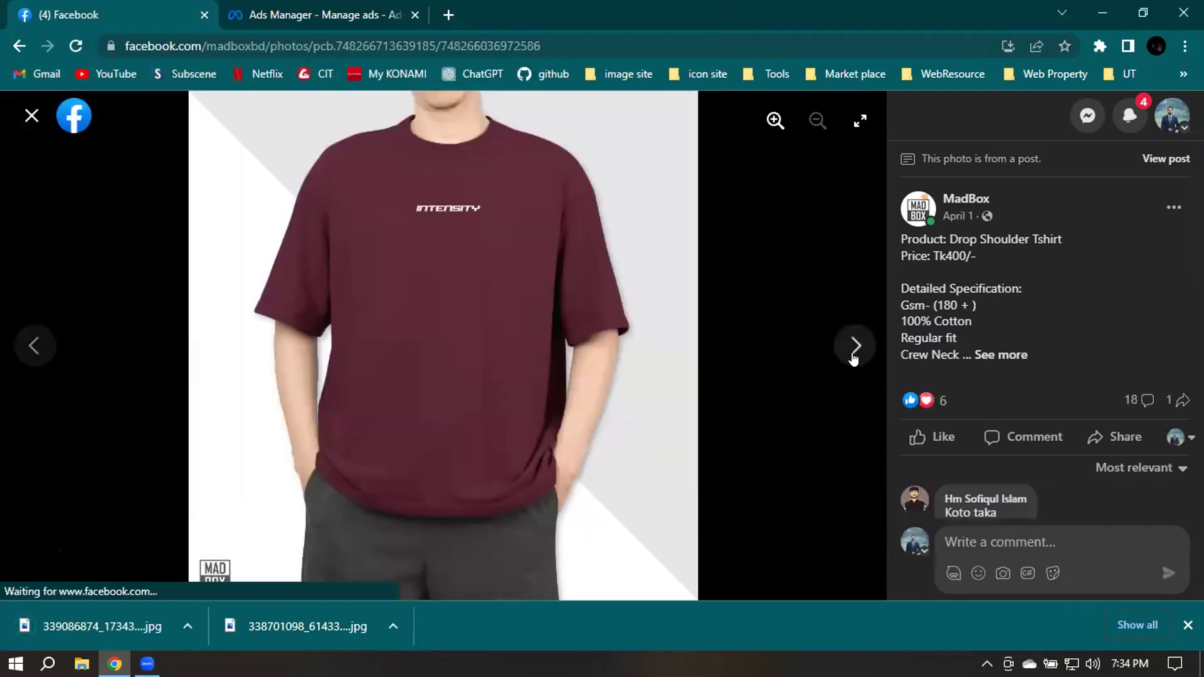
left_click(35, 361)
right_click(429, 301)
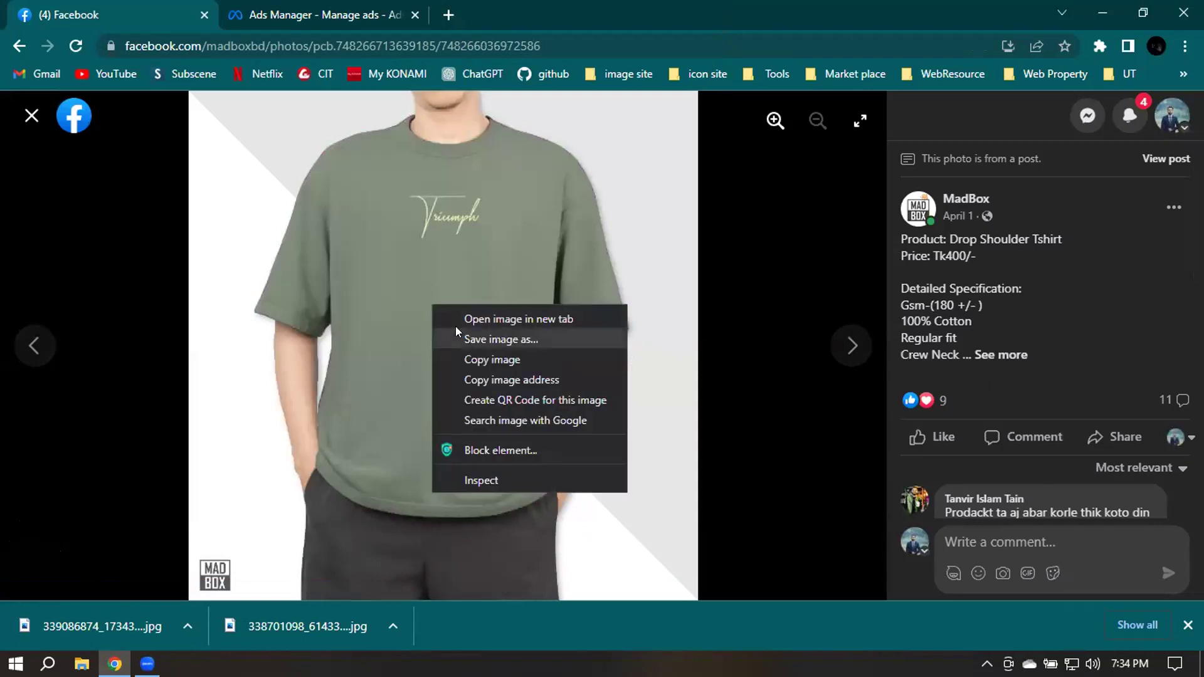
left_click(466, 339)
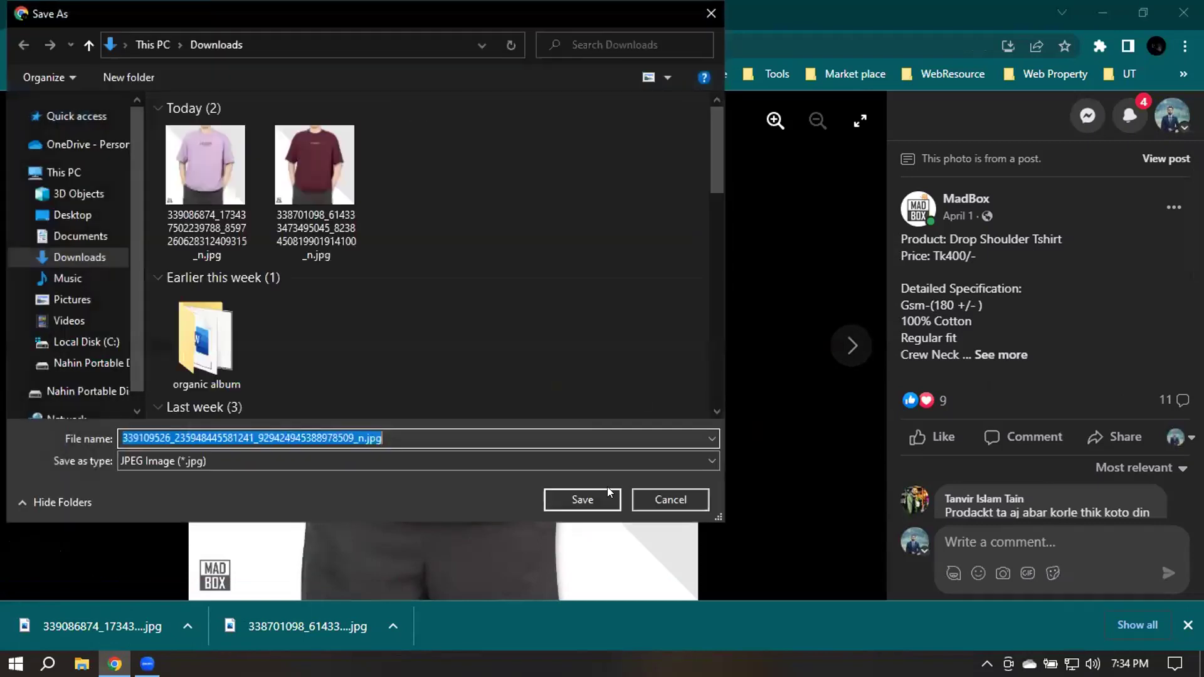
left_click(571, 508)
left_click(852, 346)
right_click(392, 331)
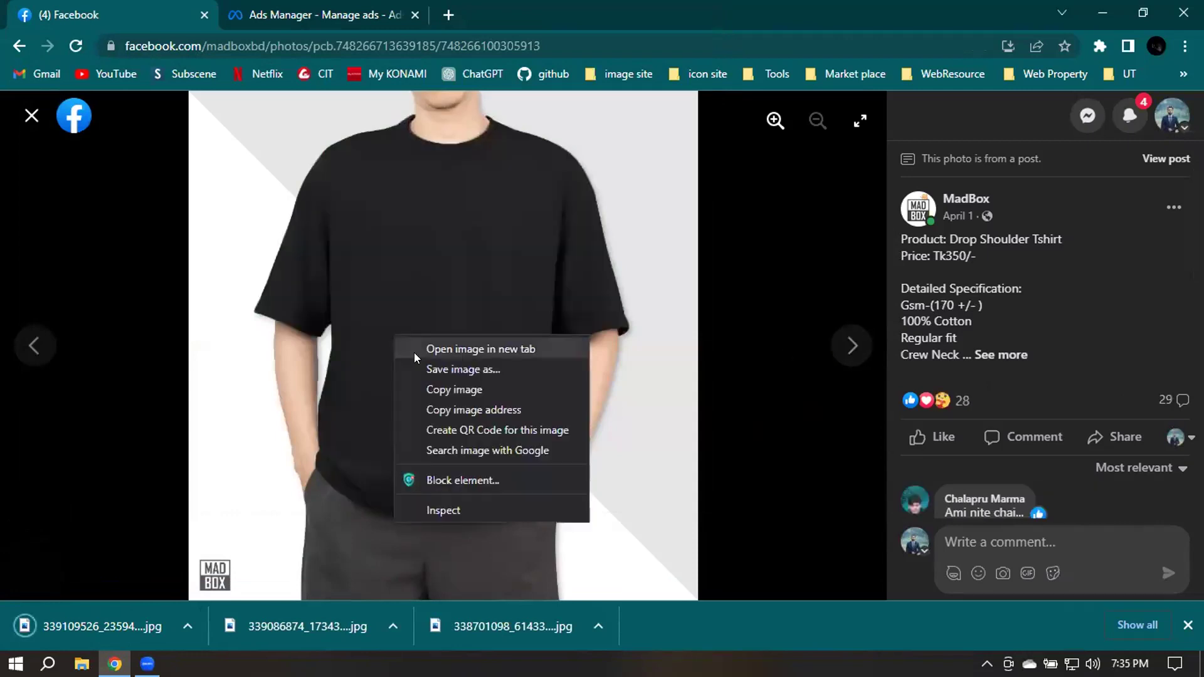
left_click(442, 371)
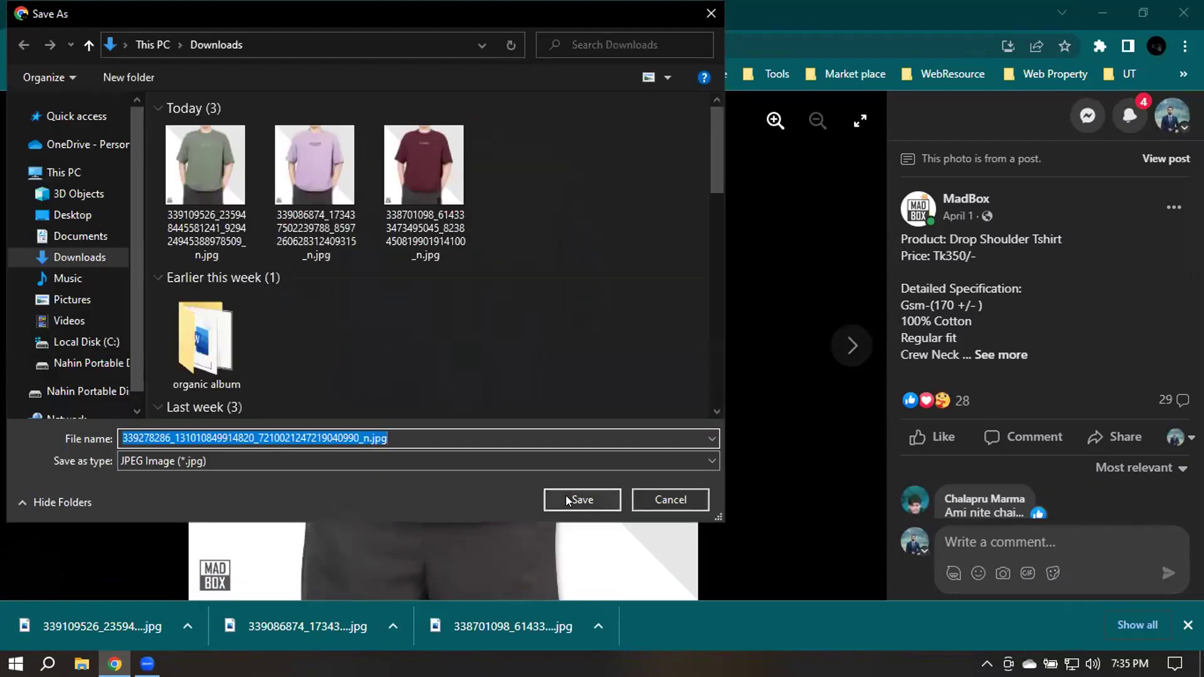
left_click(567, 496)
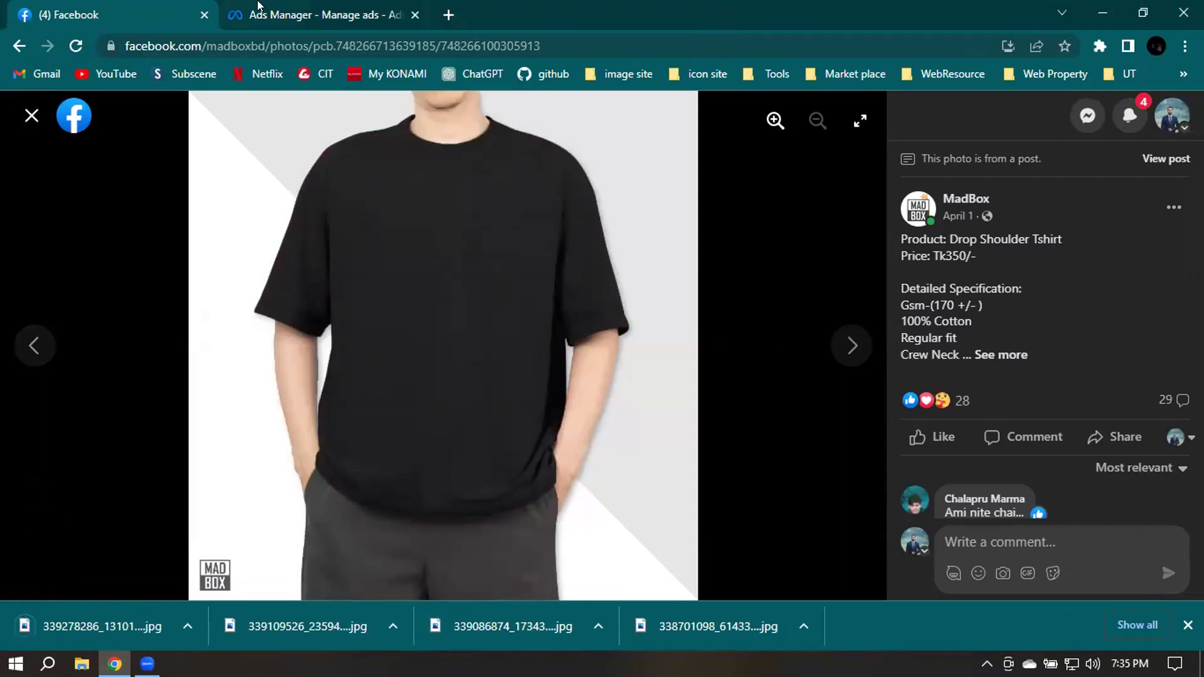
left_click(257, 7)
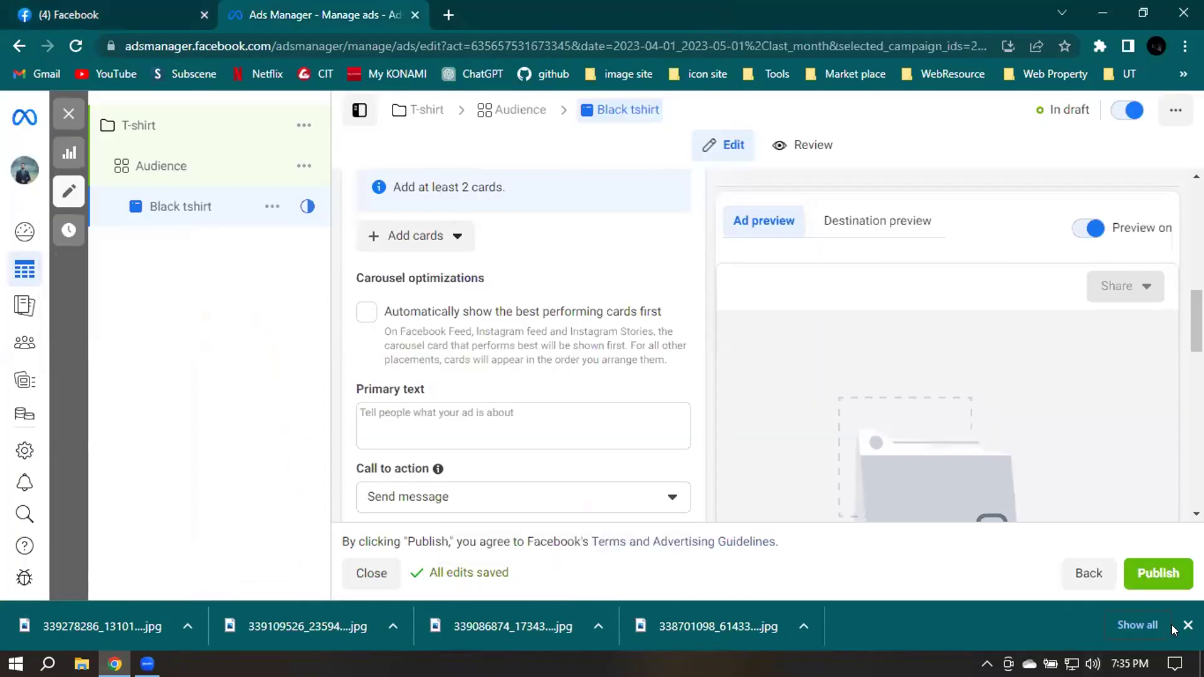
- Upload the maroon T-shirt photo from Downloads as the first carousel image card
left_click(1187, 625)
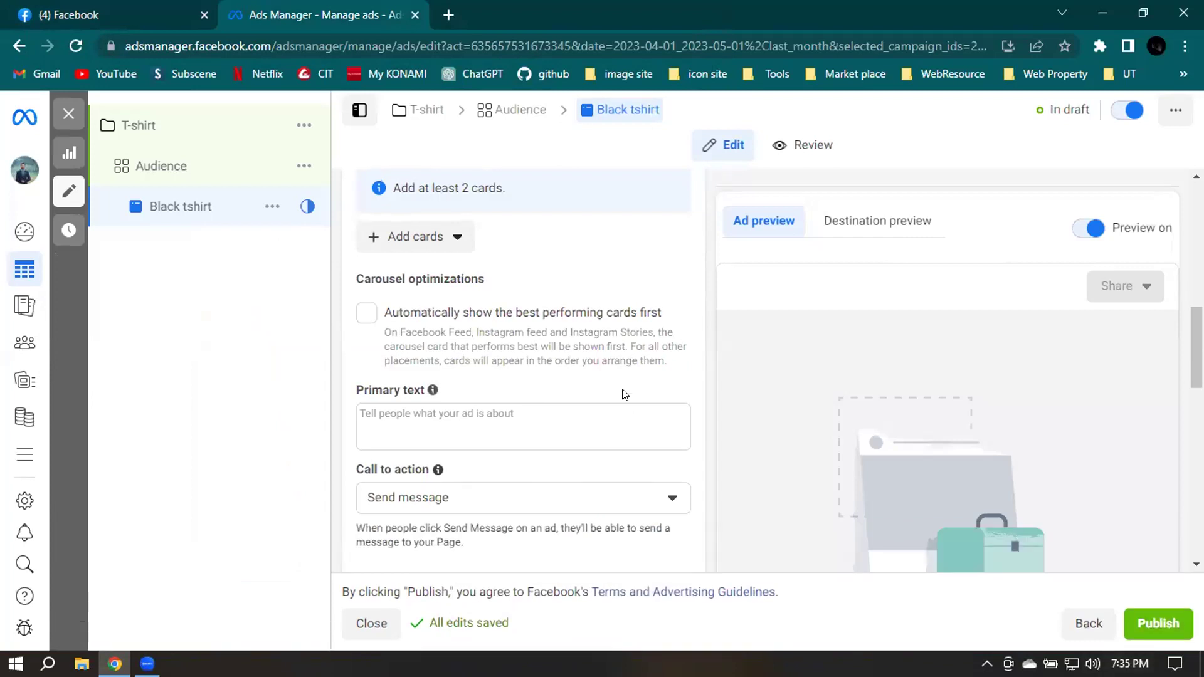
scroll(477, 376, "up", 3)
left_click(404, 404)
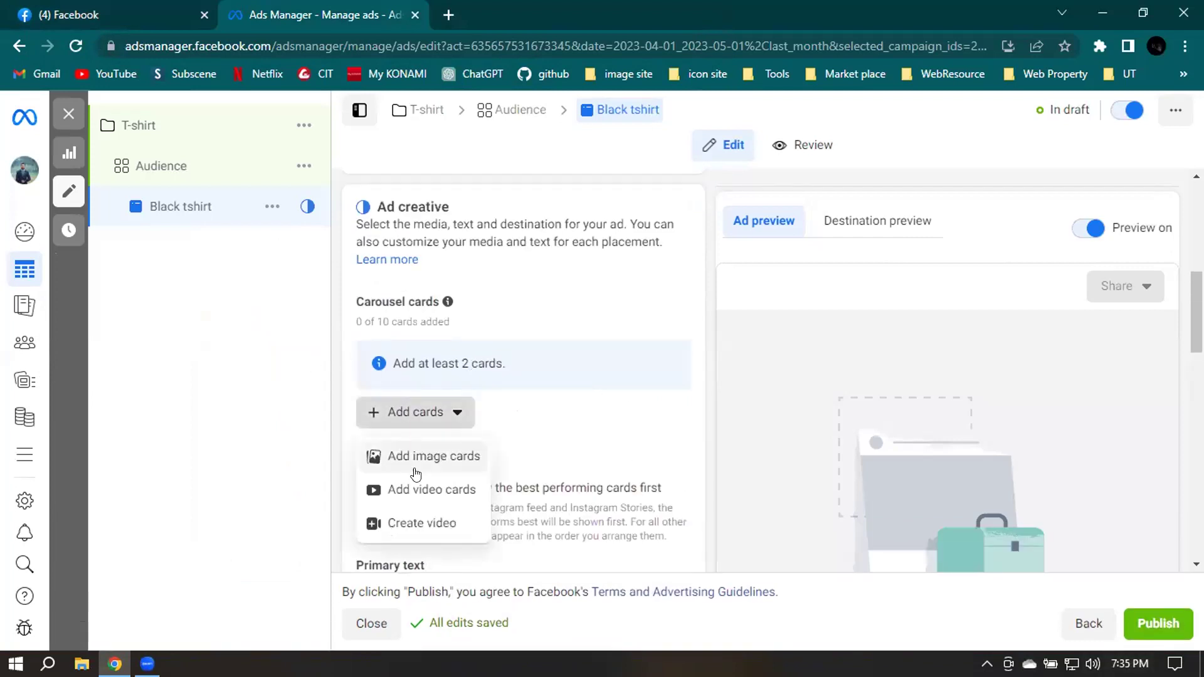
left_click(376, 456)
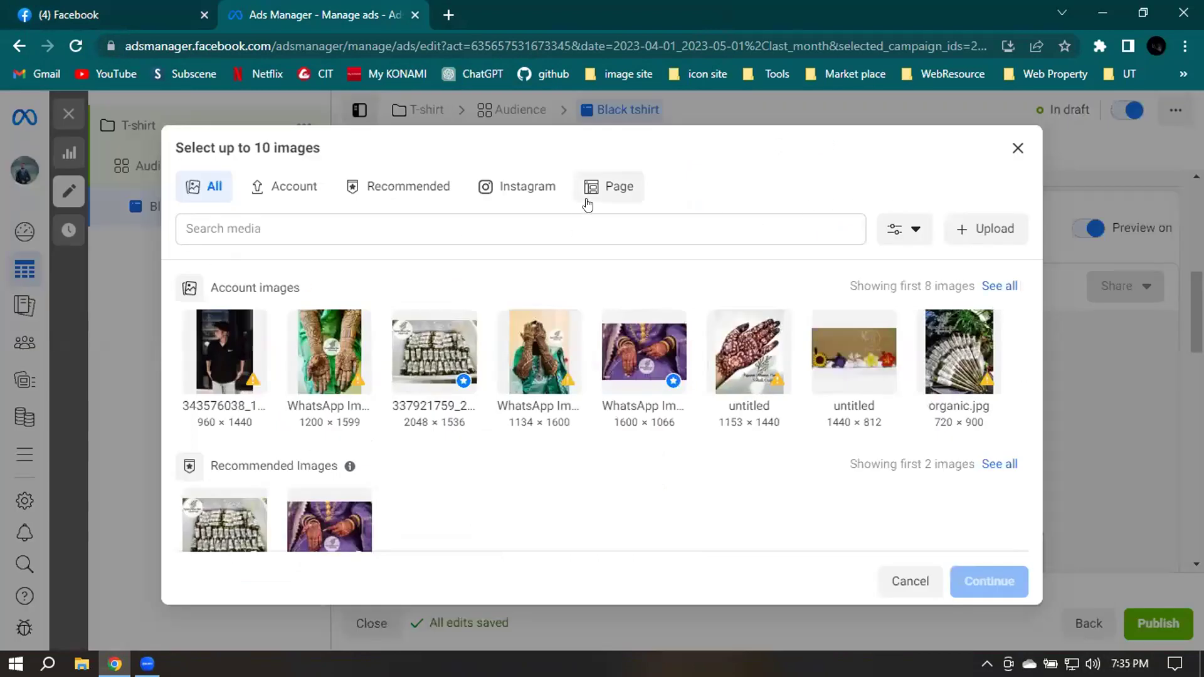
left_click(961, 229)
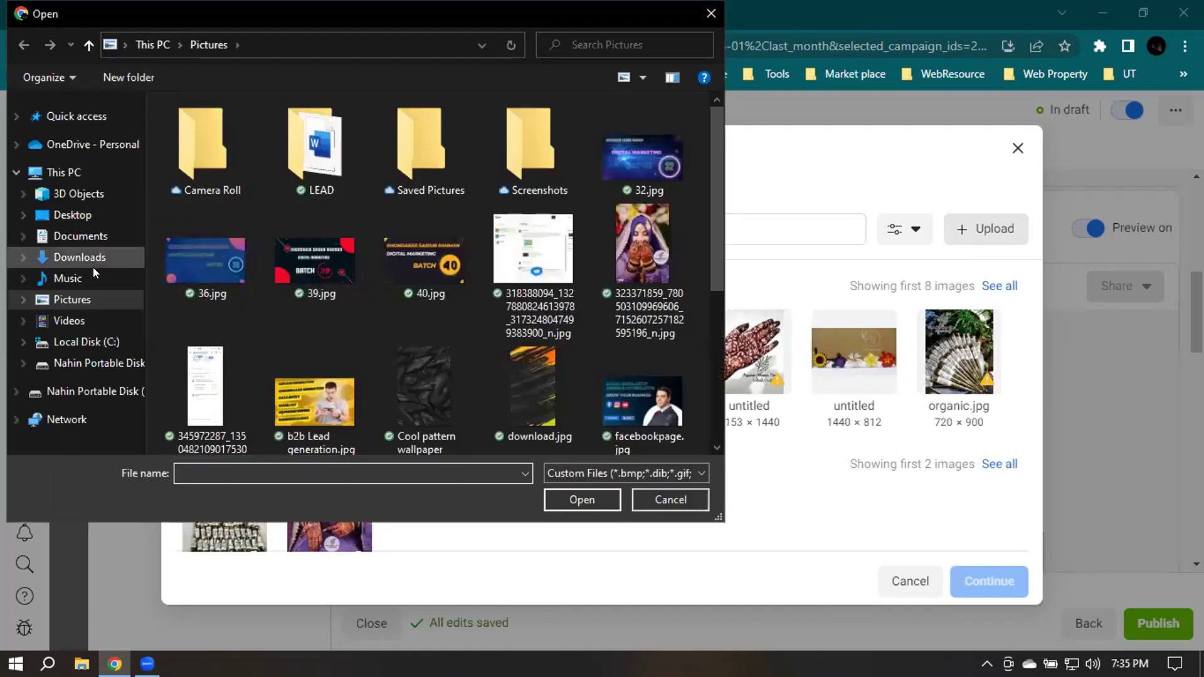
left_click(93, 262)
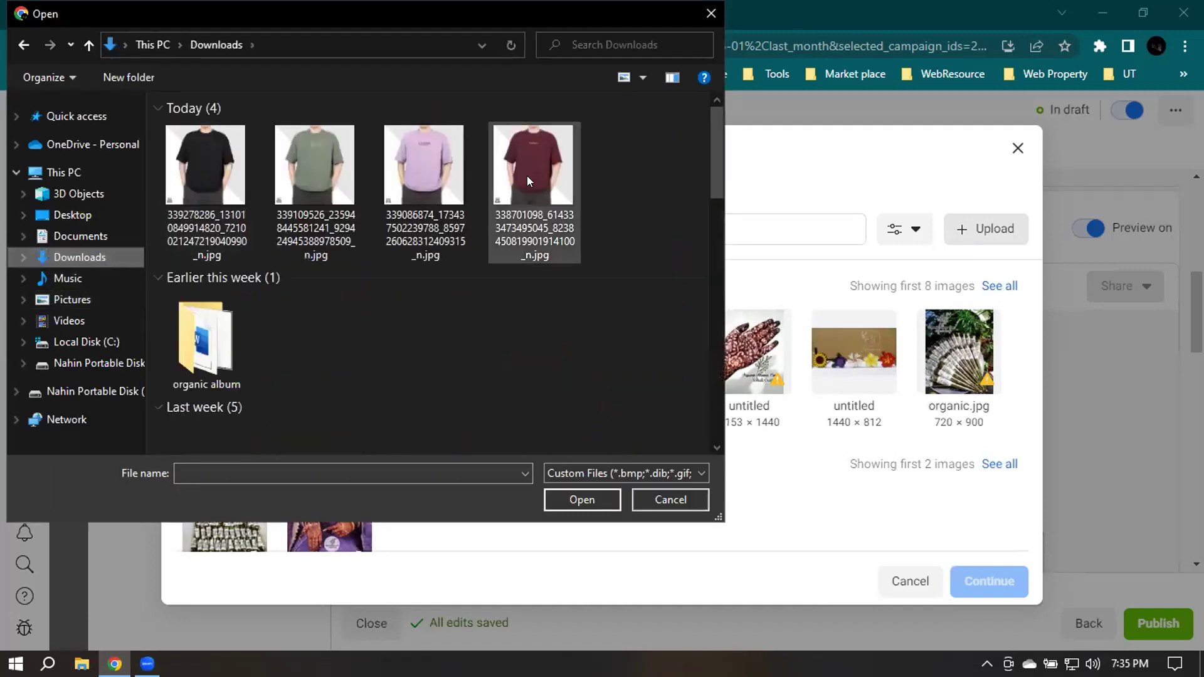
left_click(553, 175)
left_click(581, 499)
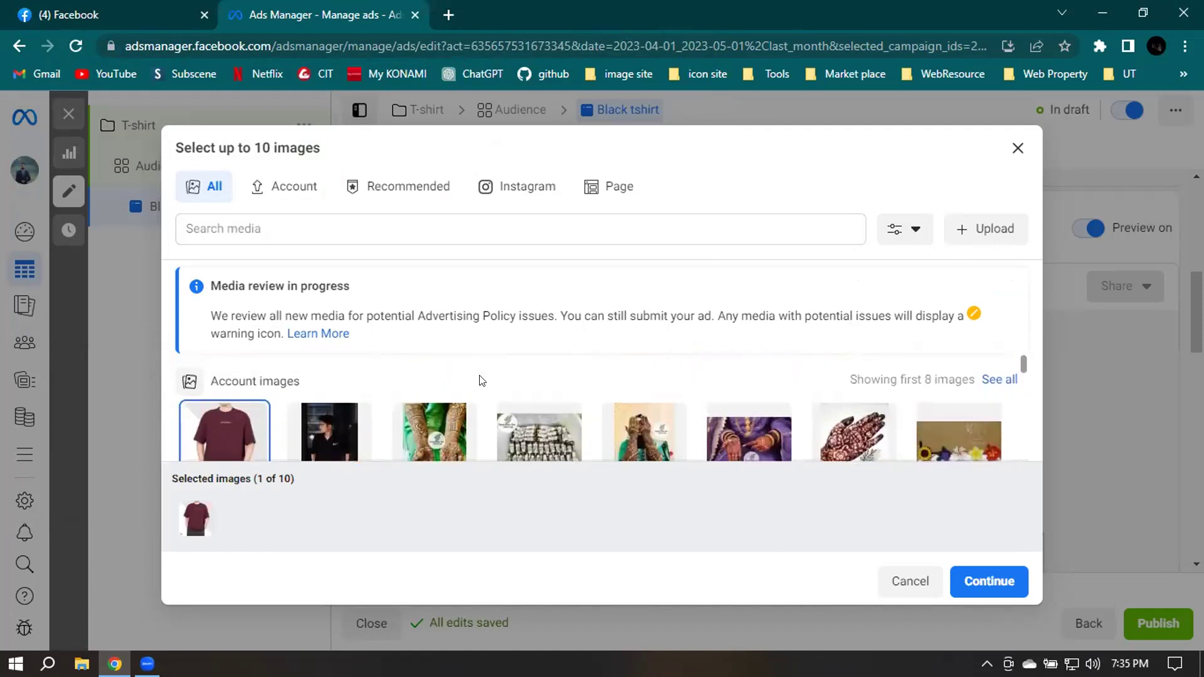
scroll(480, 381, "down", 1)
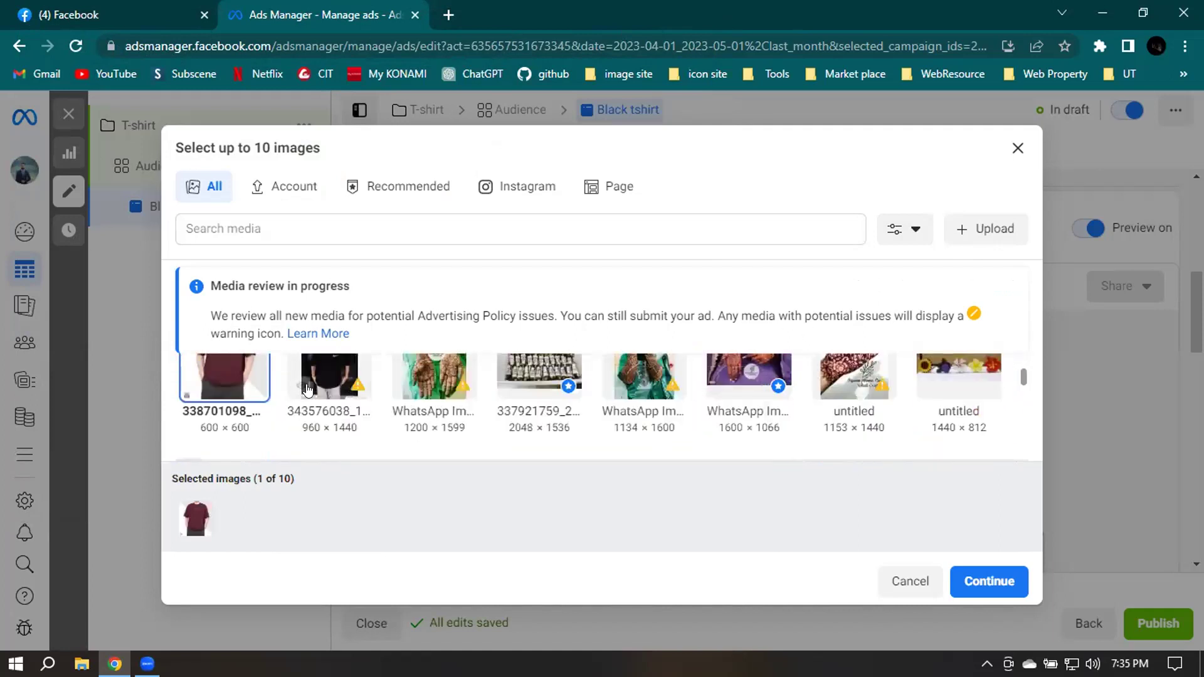
- Upload the purple T-shirt photo, then the green and black T-shirt photos together
left_click(953, 230)
left_click(417, 200)
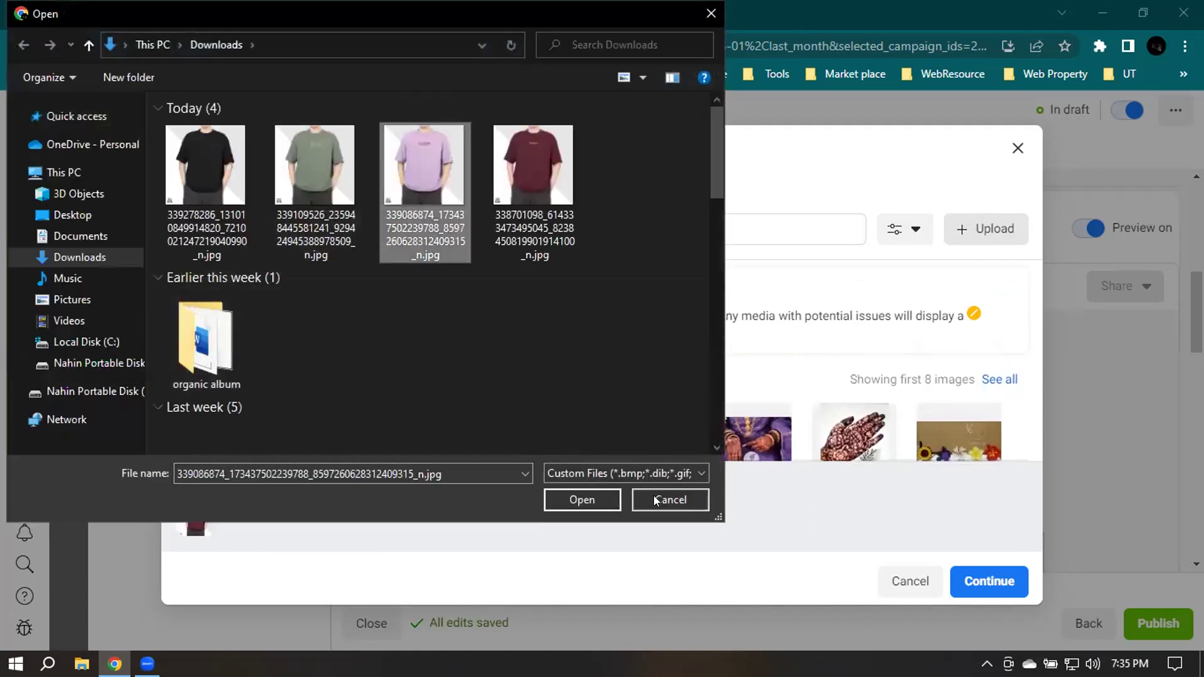
left_click(582, 500)
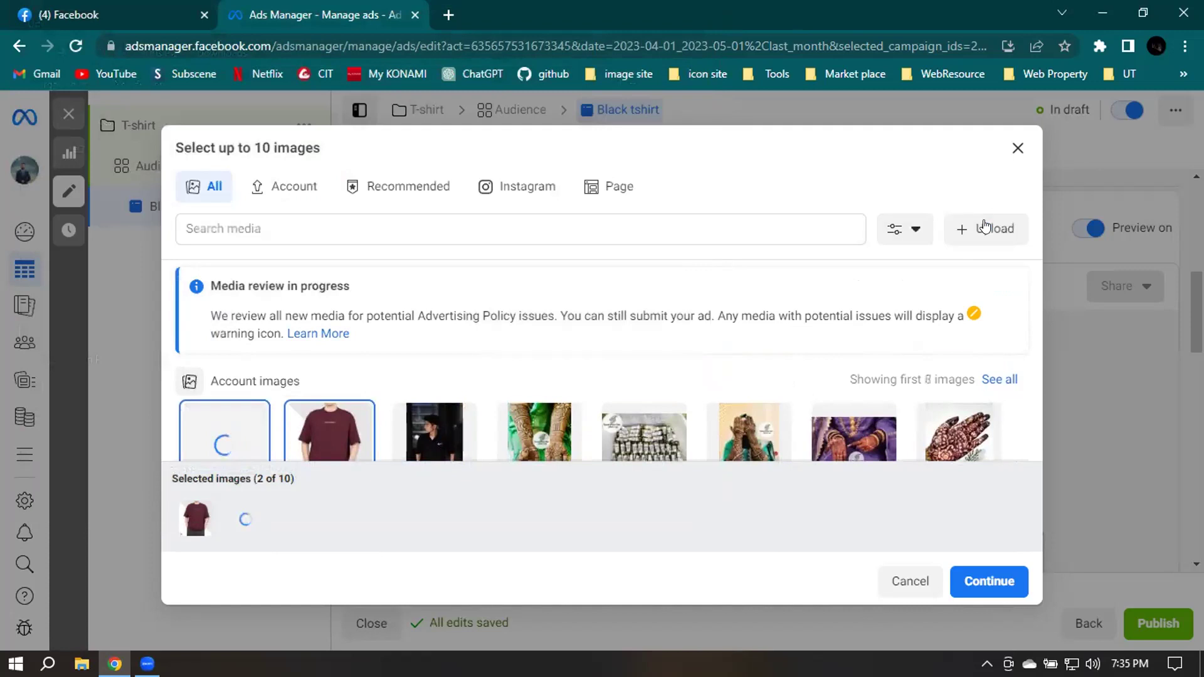
left_click(987, 227)
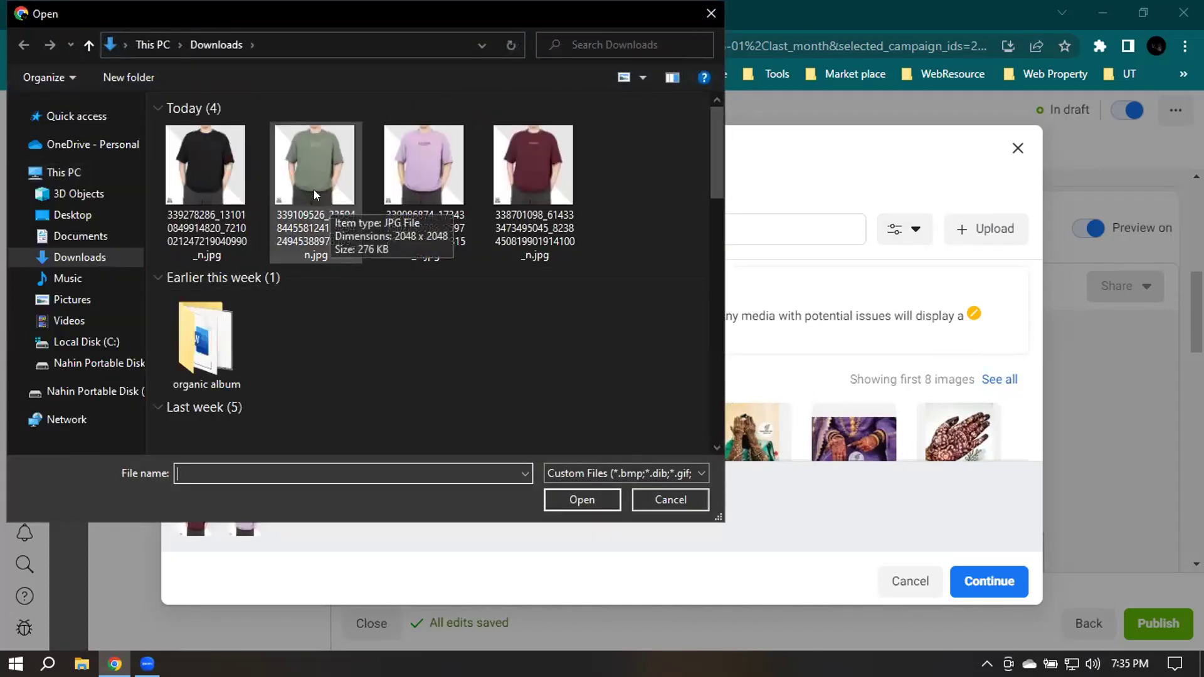
left_click(314, 189)
left_click(211, 187, "ctrl")
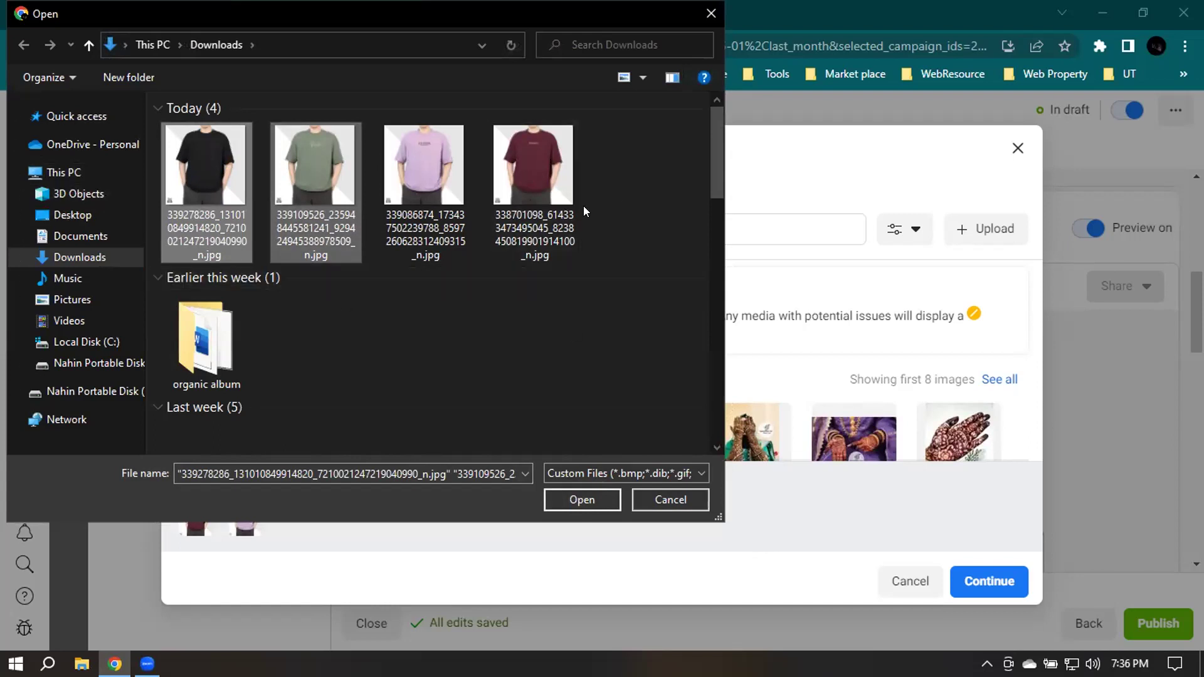
left_click(580, 499)
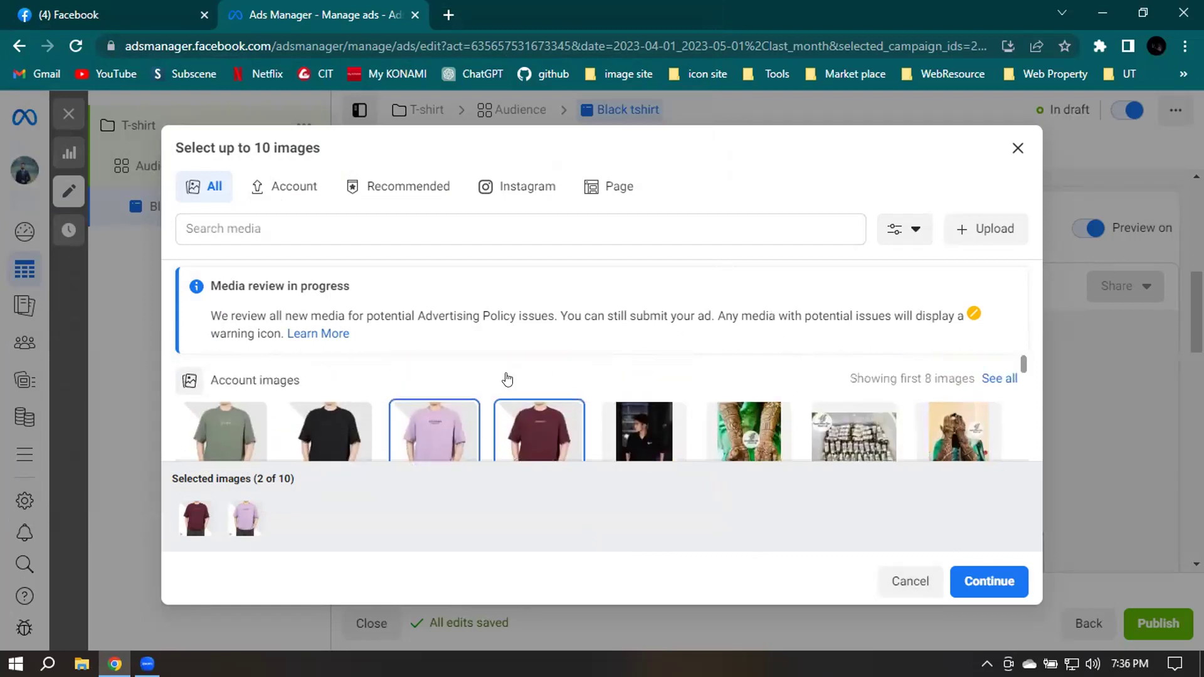
- Select the black and green images and add all four as carousel cards
scroll(505, 378, "down", 1)
left_click(331, 381)
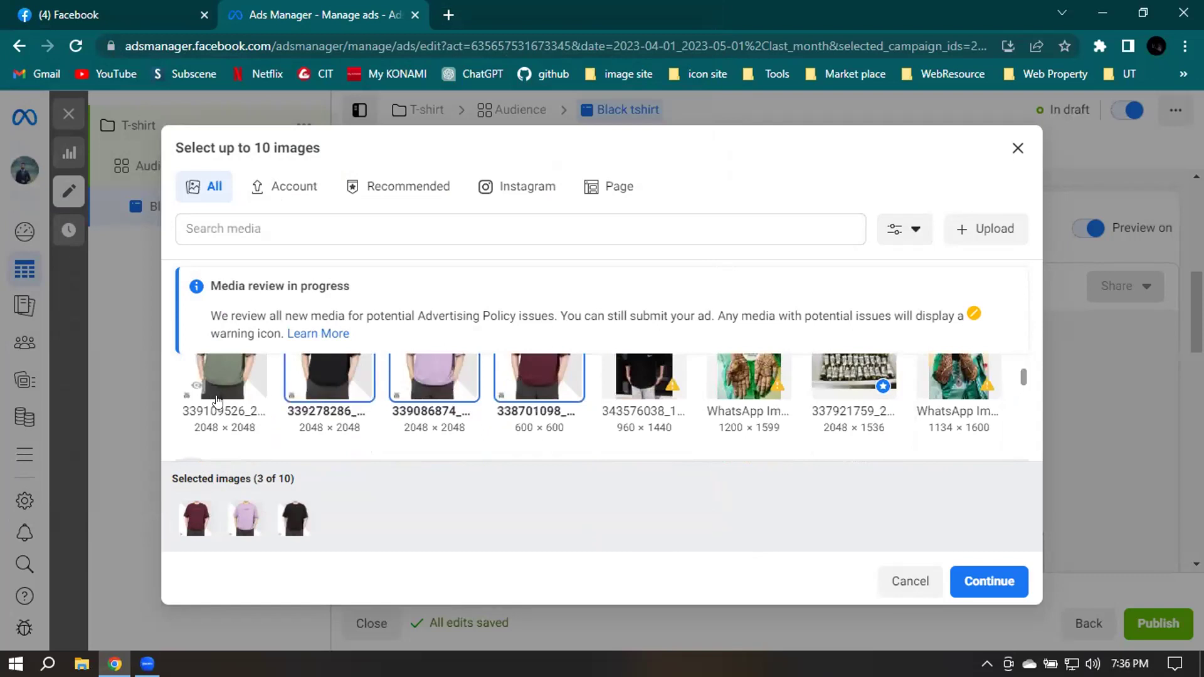
left_click(213, 386)
scroll(395, 394, "up", 1)
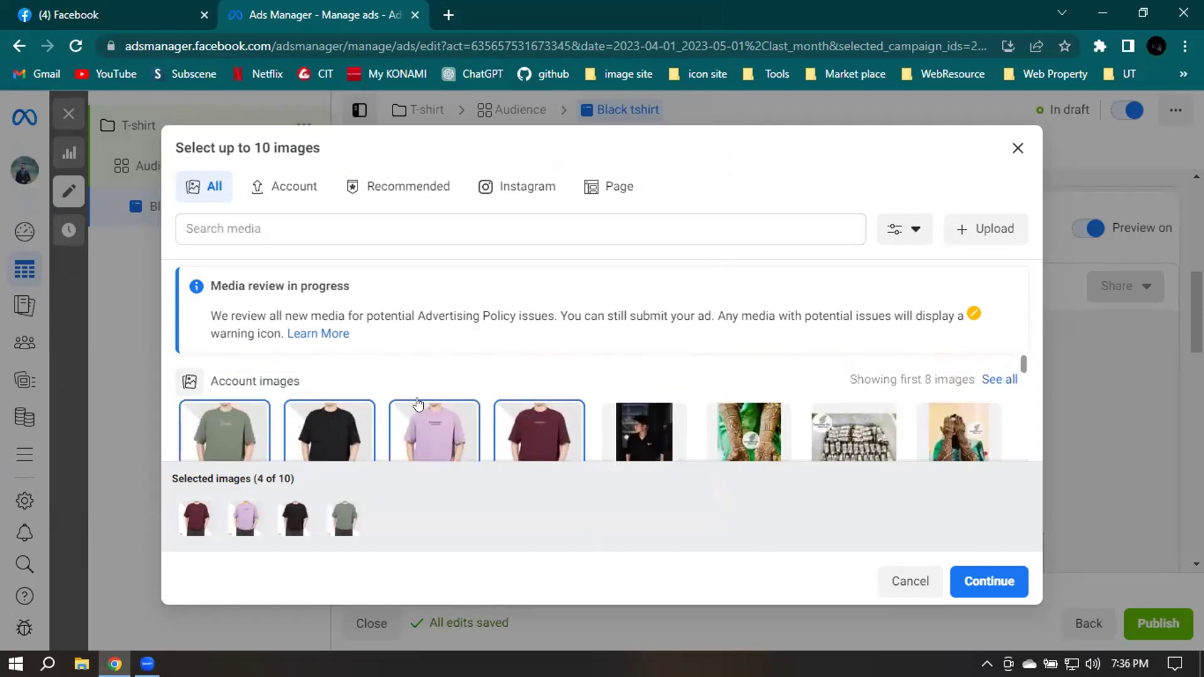
scroll(180, 403, "down", 1)
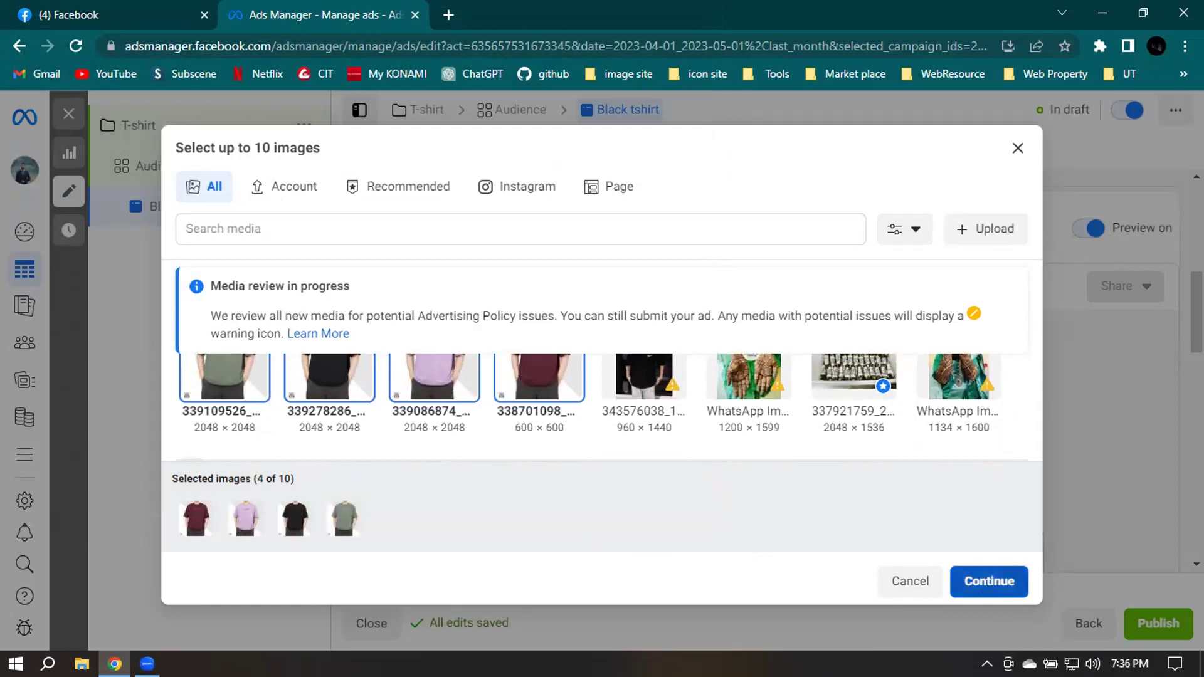
left_click(989, 581)
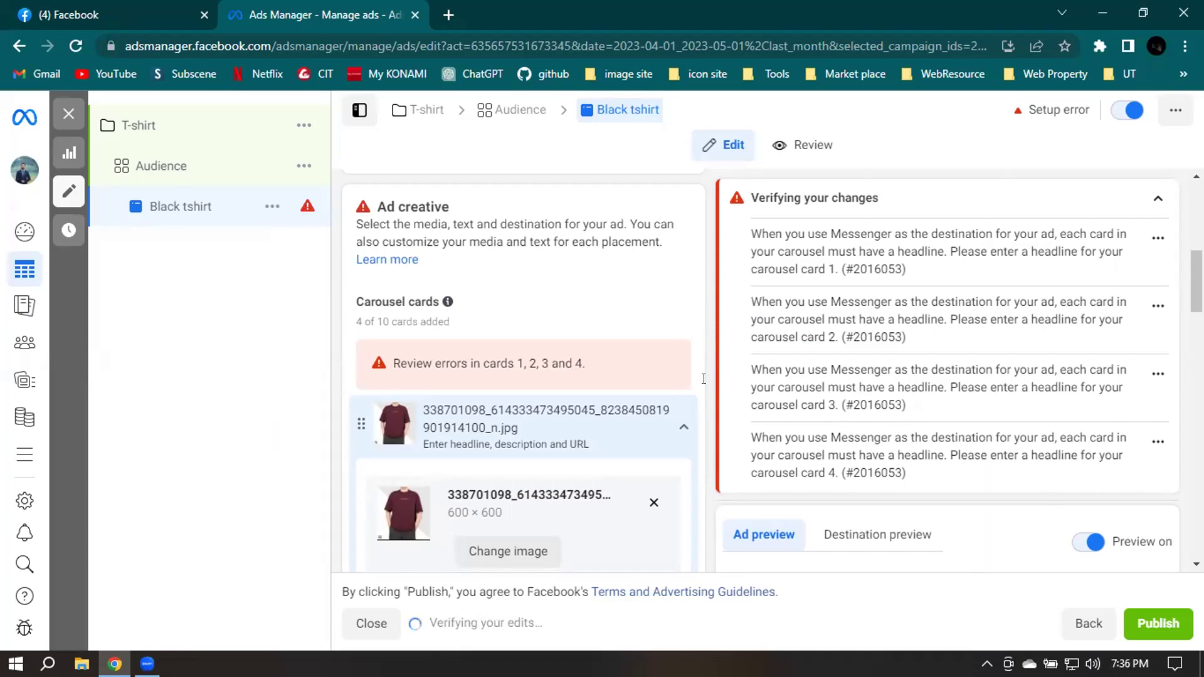
- Collapse card 1 to list all four carousel cards, then review the ad editor back up to the card list
scroll(560, 350, "down", 3)
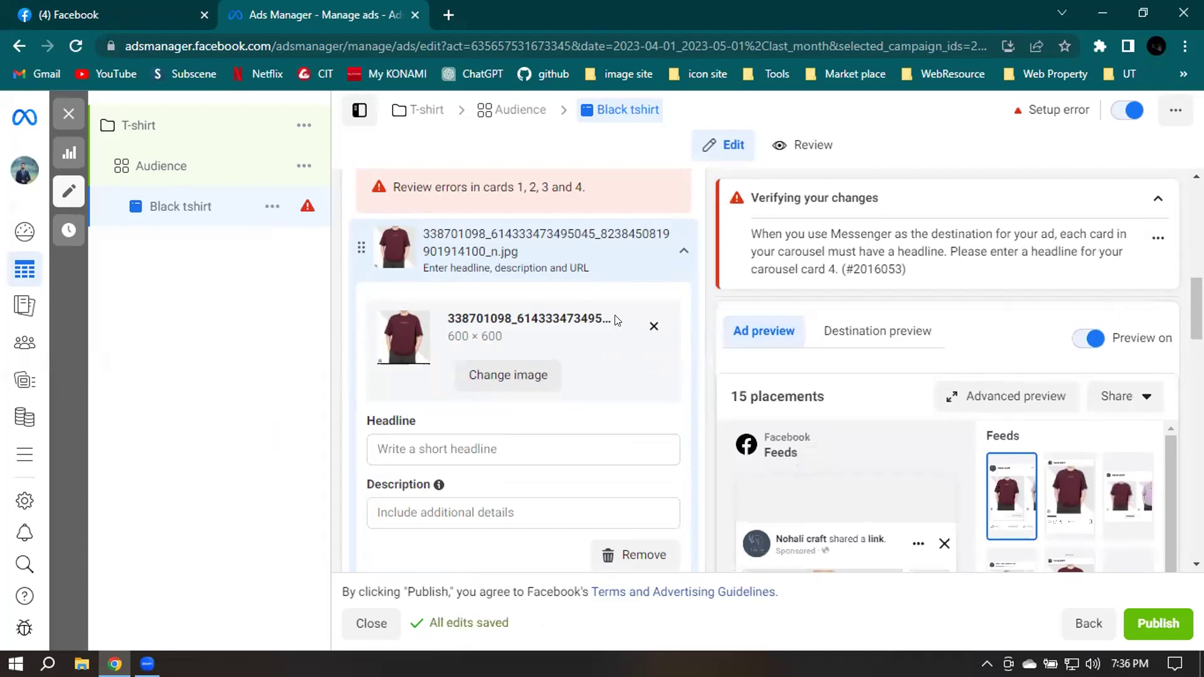
left_click(683, 252)
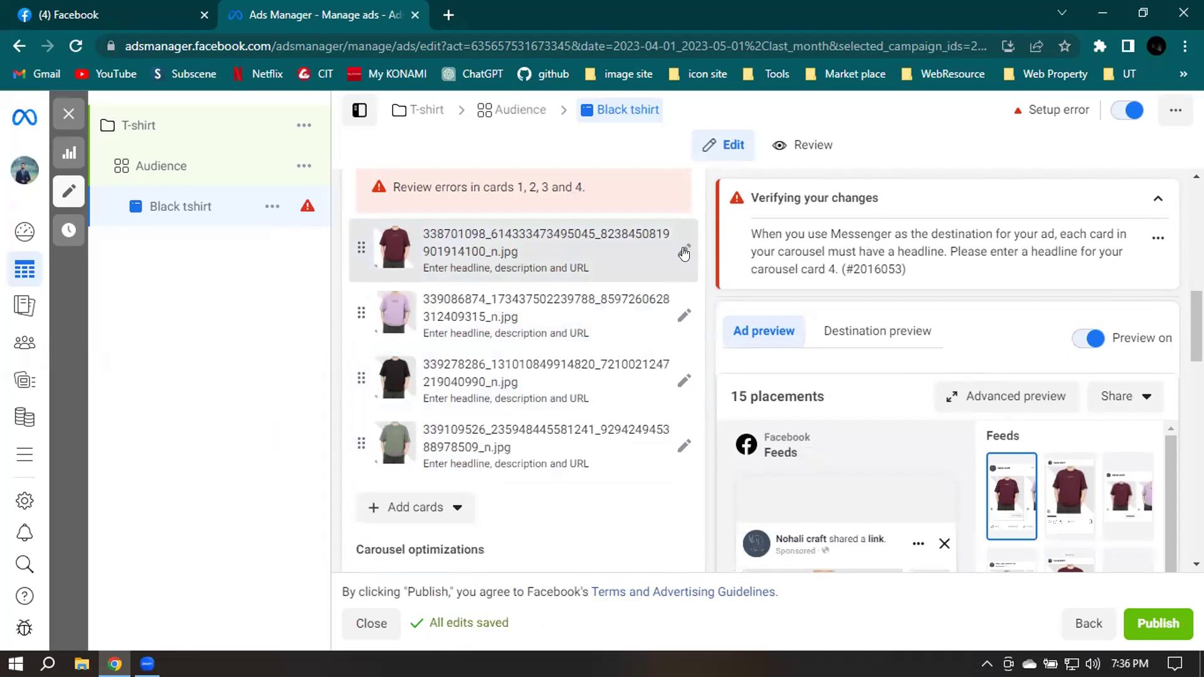
scroll(994, 414, "down", 3)
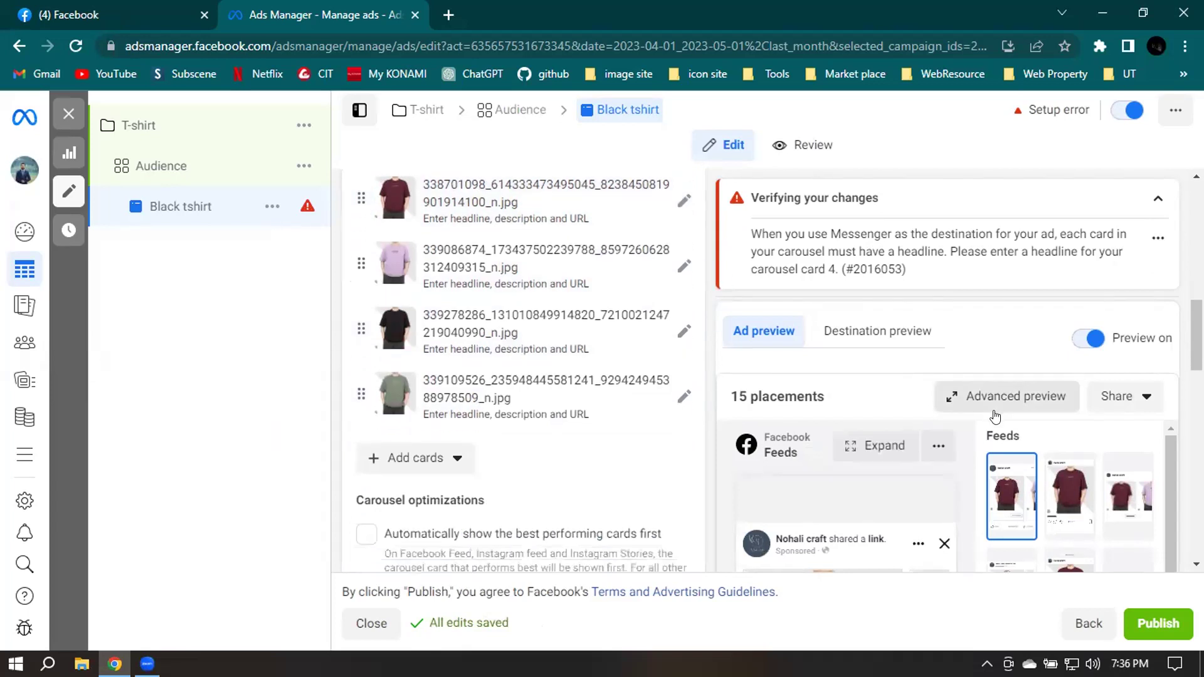
scroll(1016, 403, "down", 2)
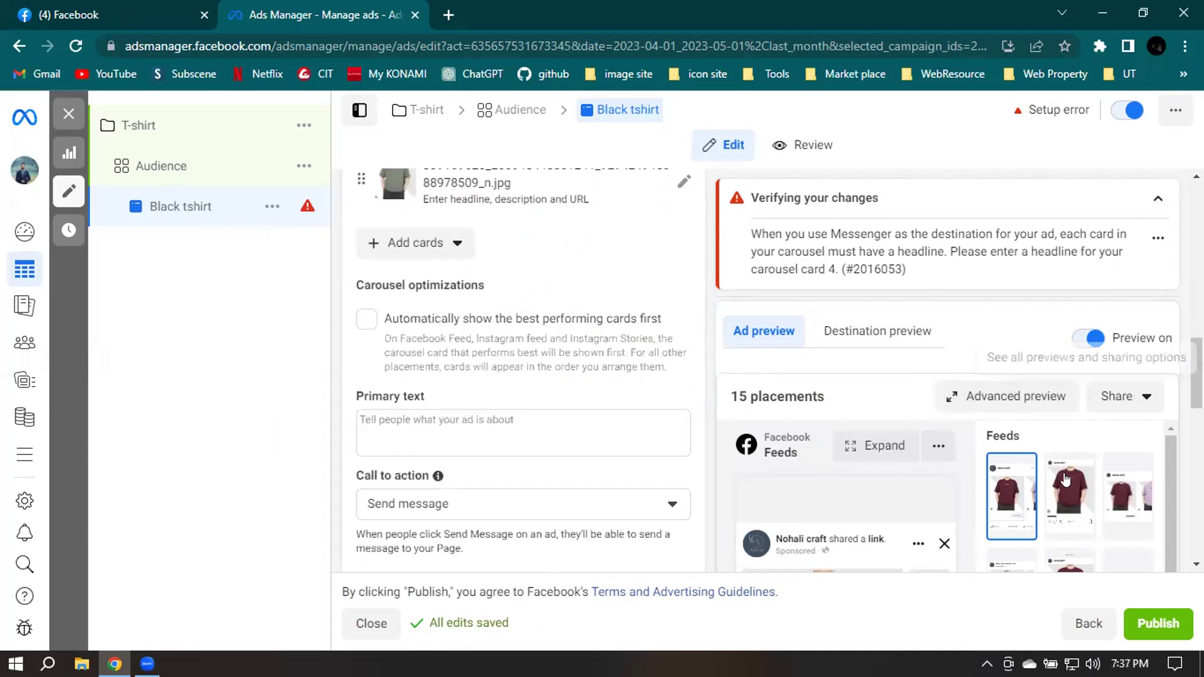
scroll(1042, 480, "down", 2)
scroll(1042, 480, "down", 2)
scroll(854, 499, "down", 3)
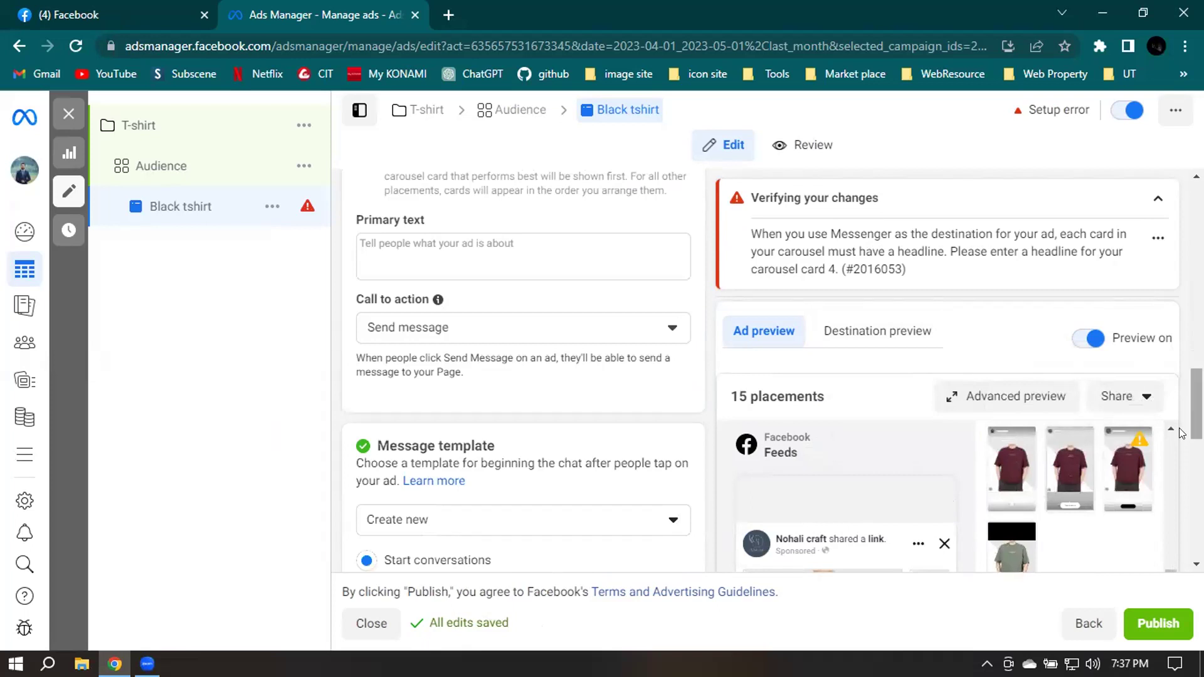
scroll(1159, 444, "down", 2)
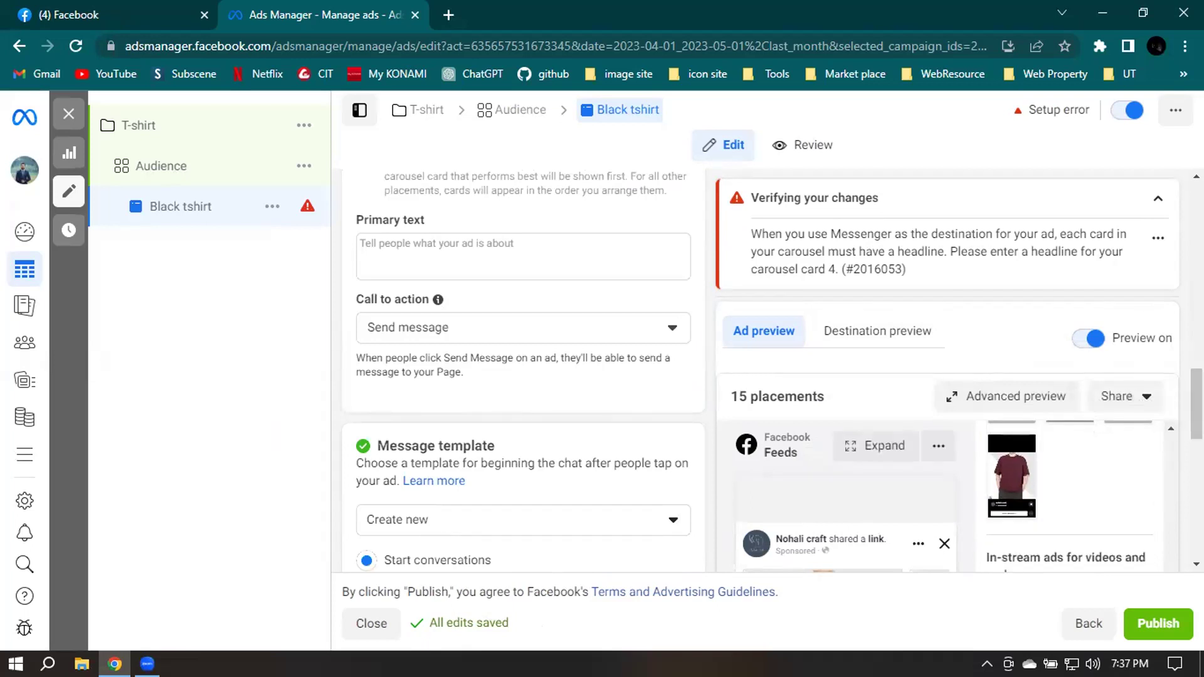
scroll(846, 439, "down", 5)
scroll(1171, 510, "up", 2)
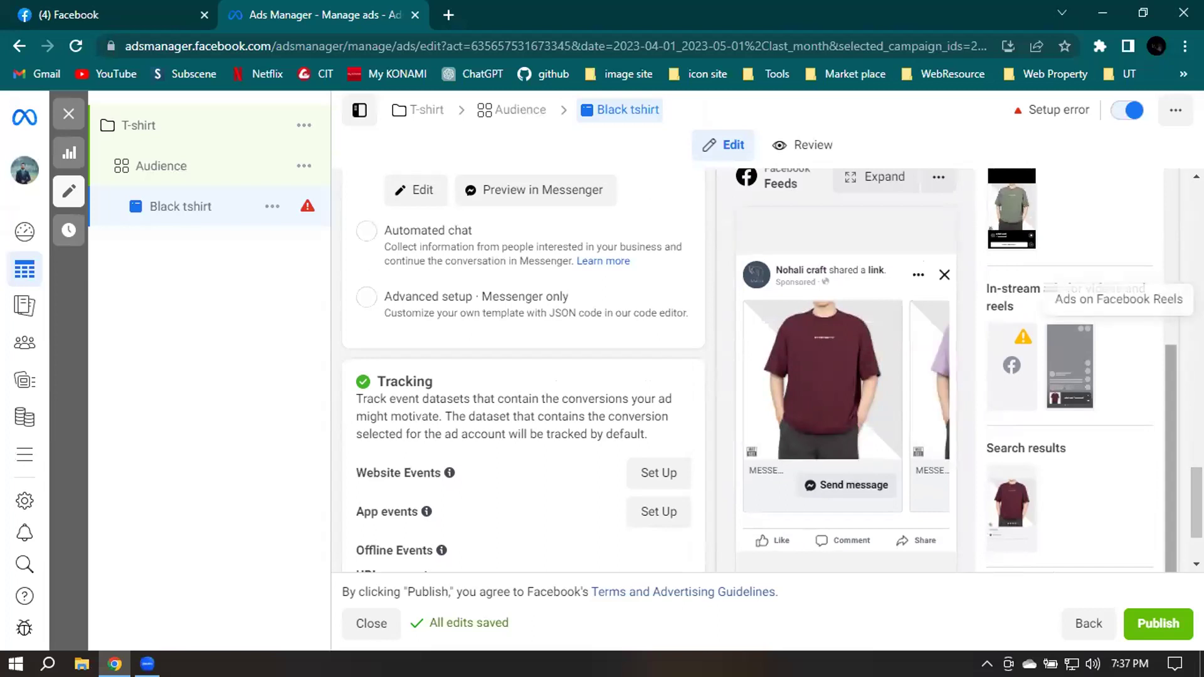
scroll(1172, 376, "up", 5)
scroll(524, 370, "up", 6)
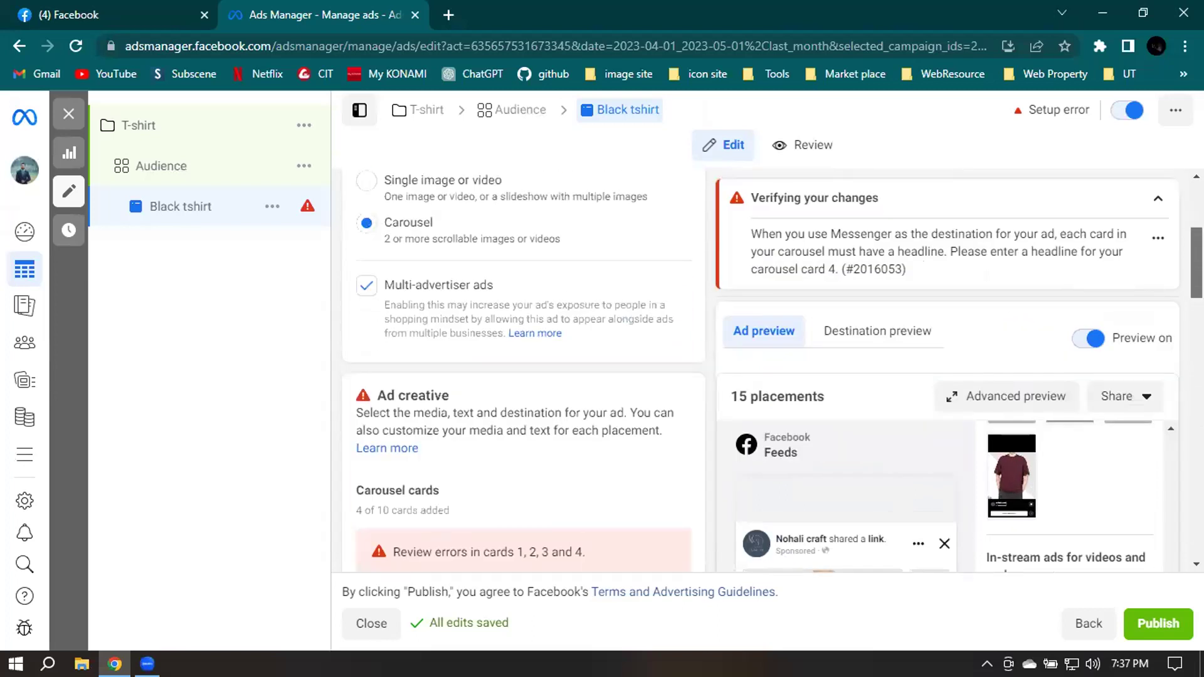
scroll(552, 426, "down", 4)
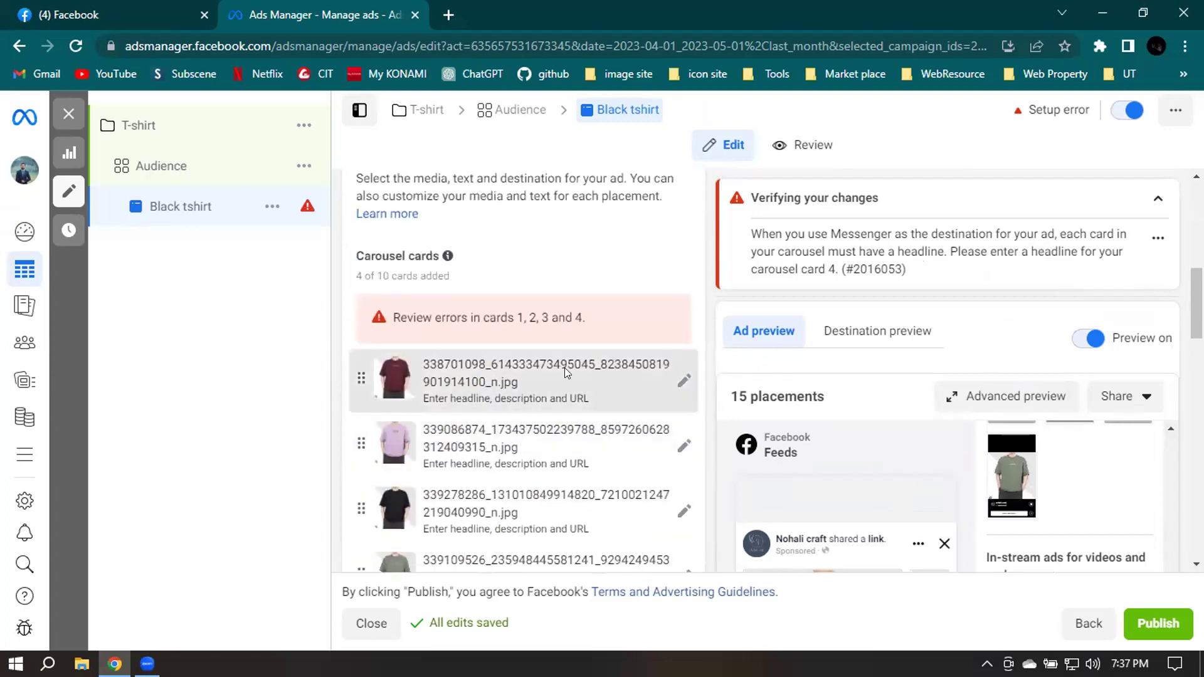
scroll(564, 368, "down", 2)
scroll(542, 364, "down", 4)
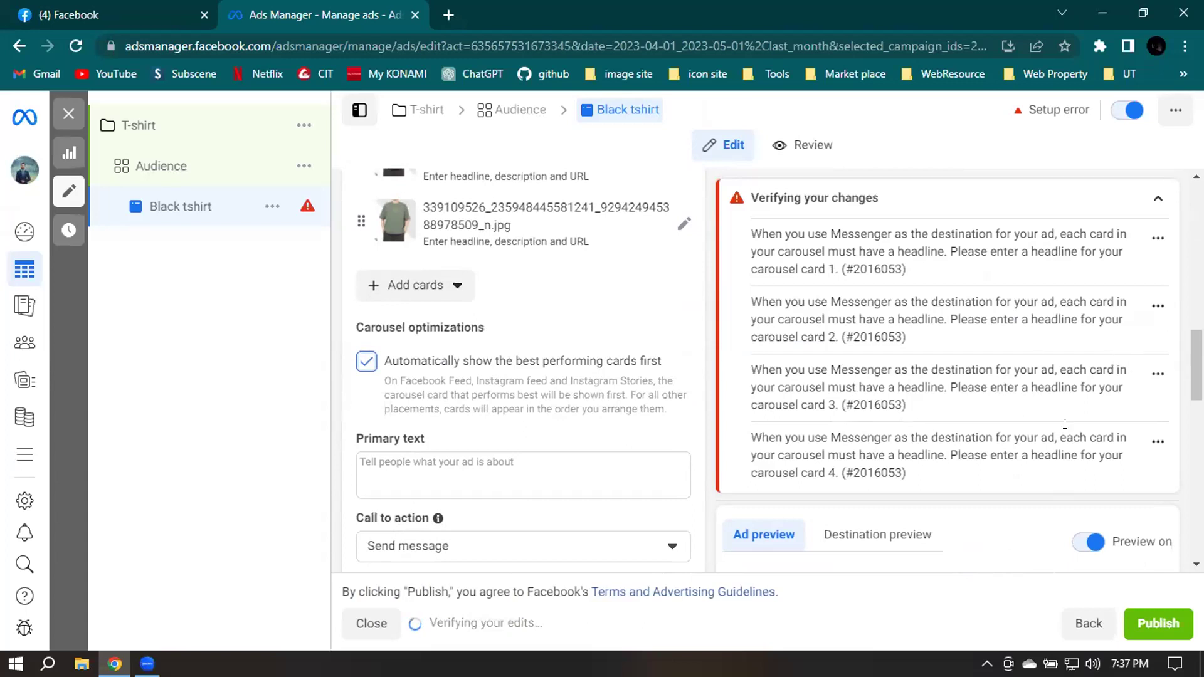
scroll(980, 418, "down", 3)
scroll(979, 365, "up", 6)
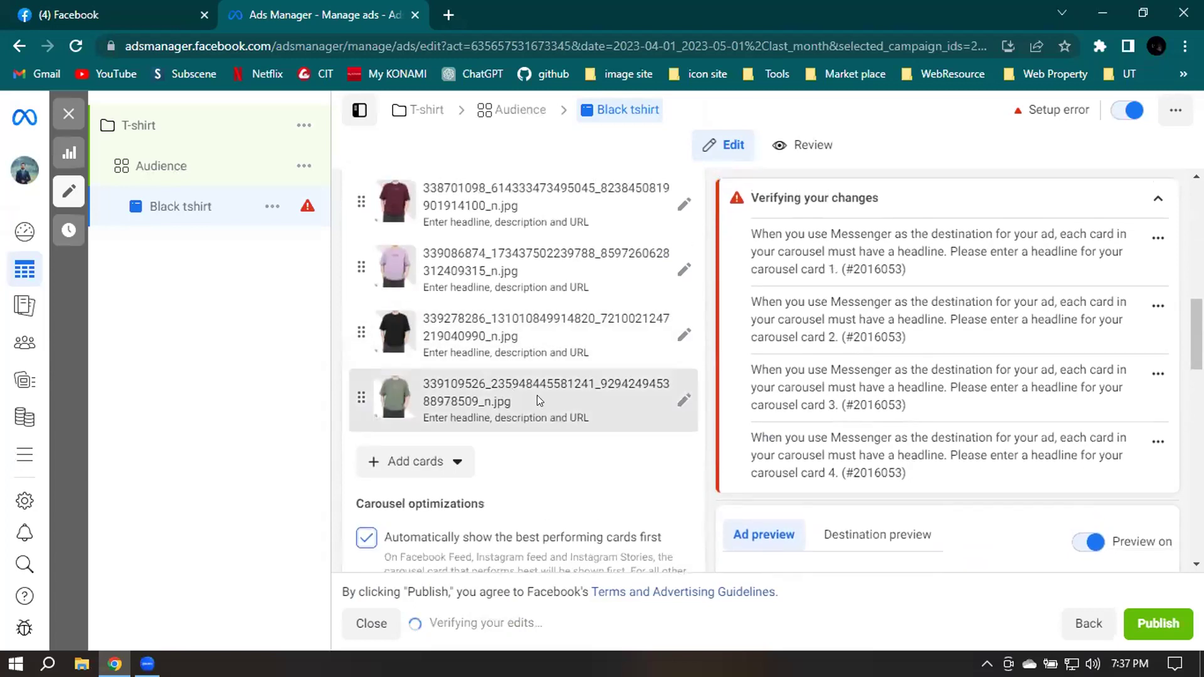
scroll(572, 399, "down", 2)
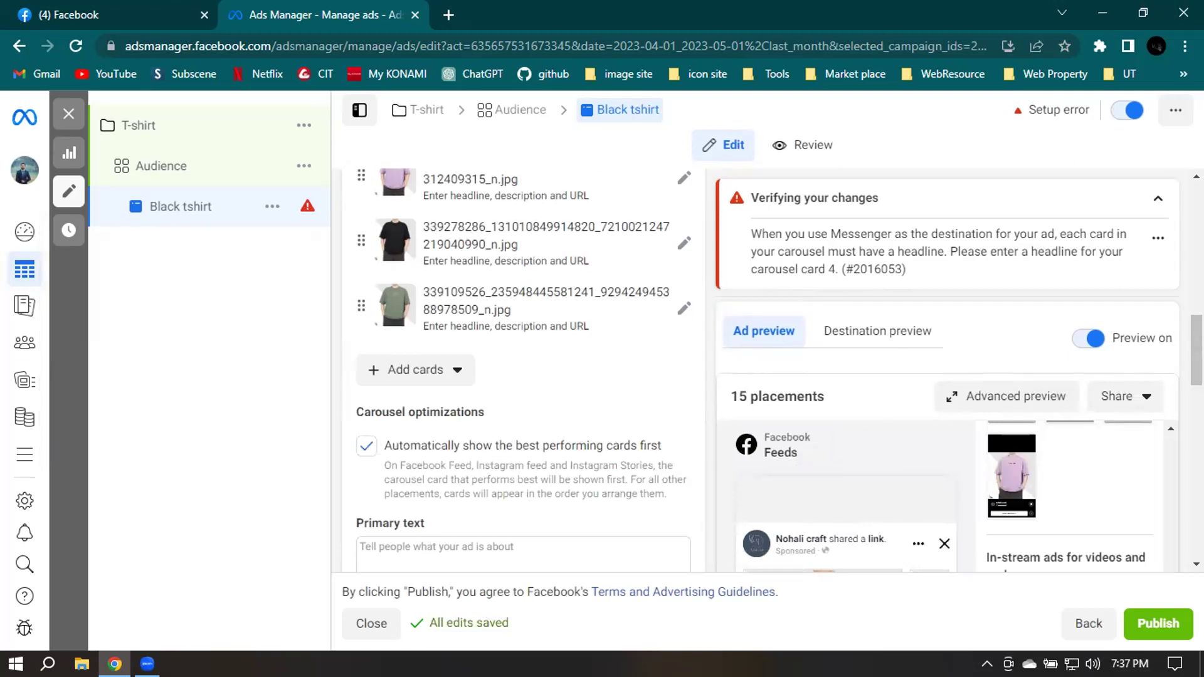
scroll(521, 370, "down", 10)
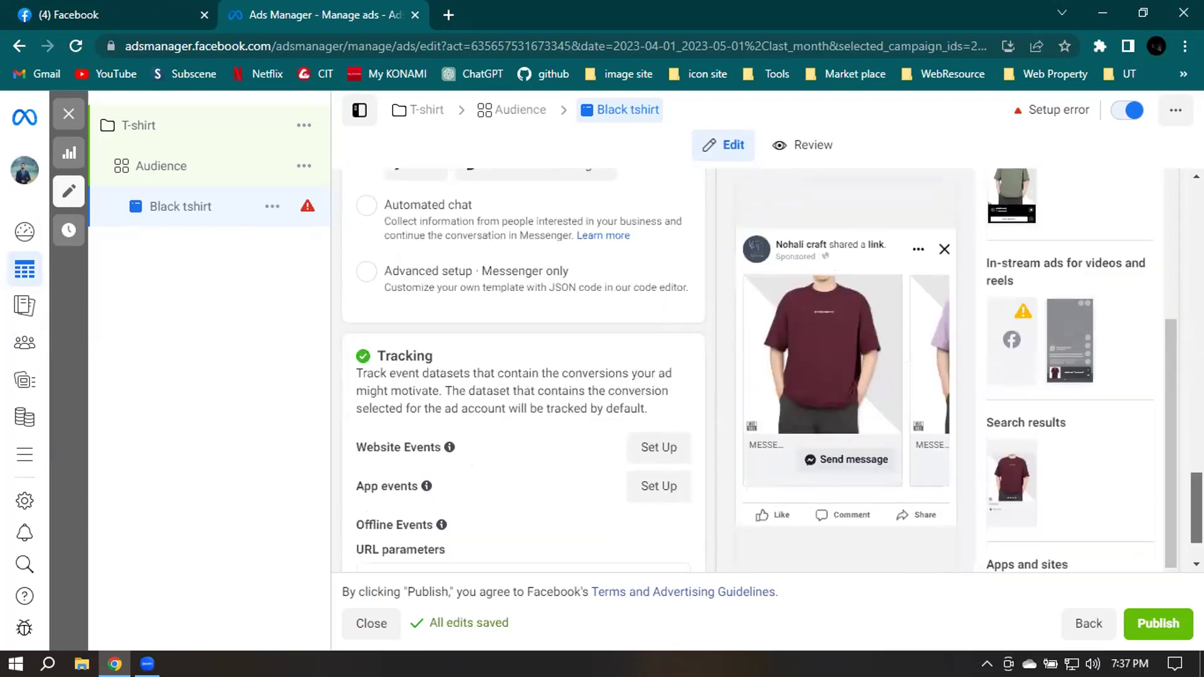
scroll(520, 370, "up", 6)
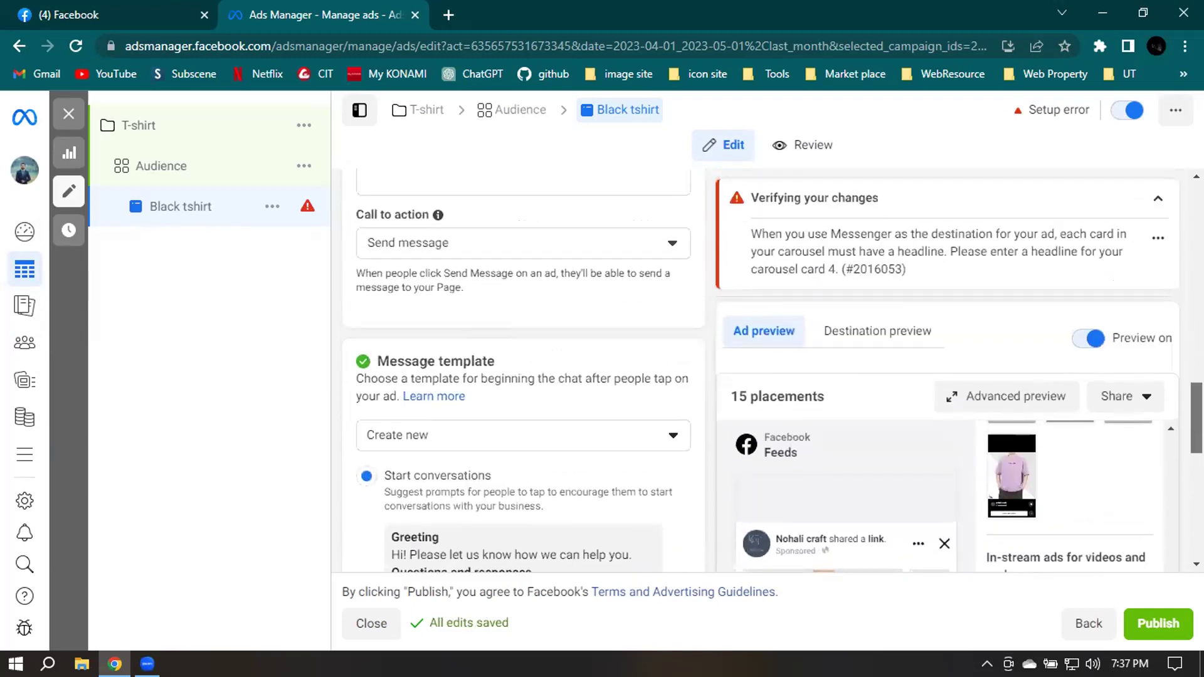
scroll(524, 370, "up", 4)
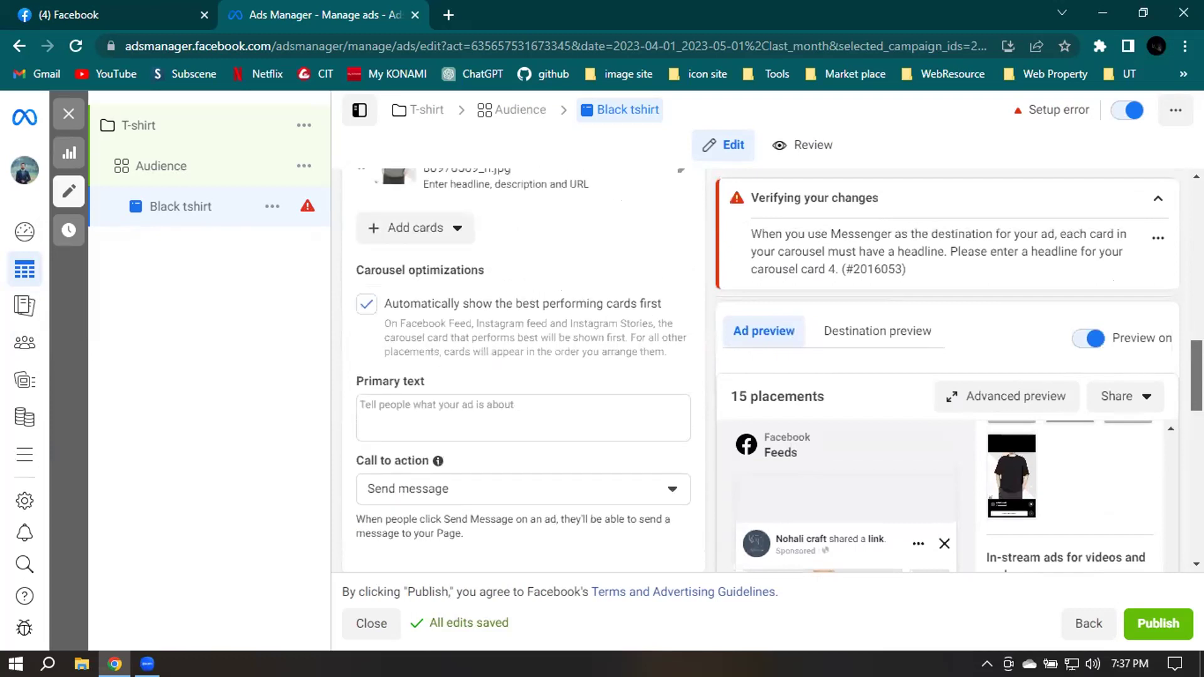
scroll(521, 370, "up", 1)
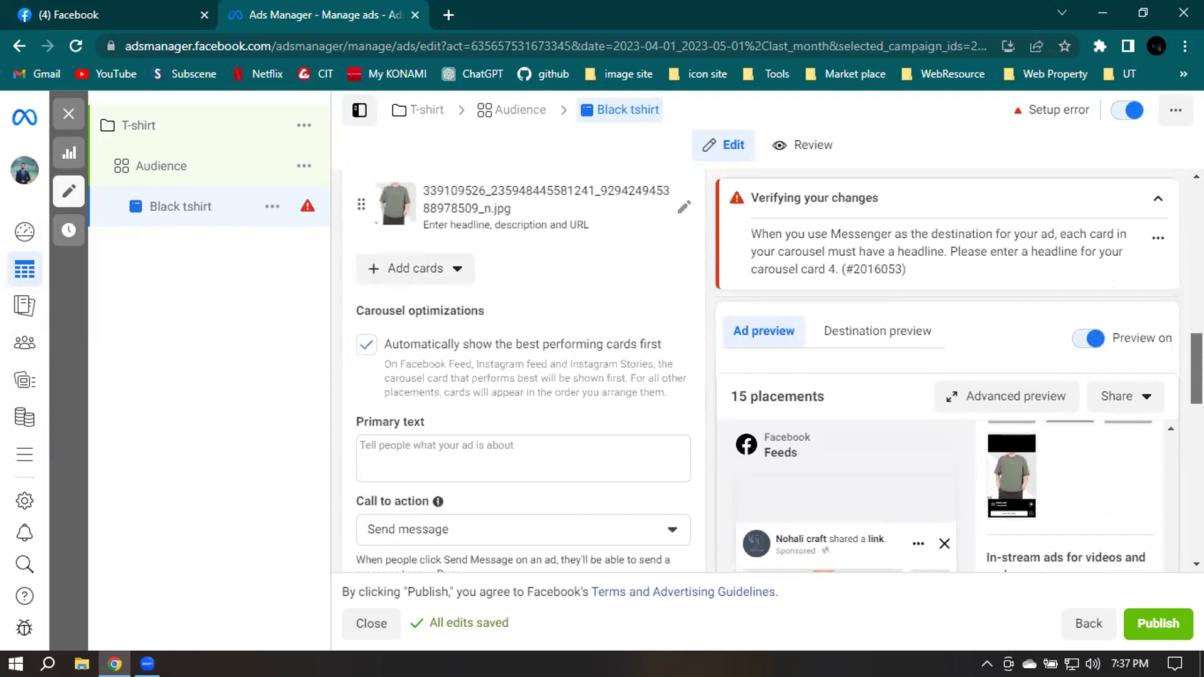
- Begin the primary text with 'welcome to'
left_click(439, 457)
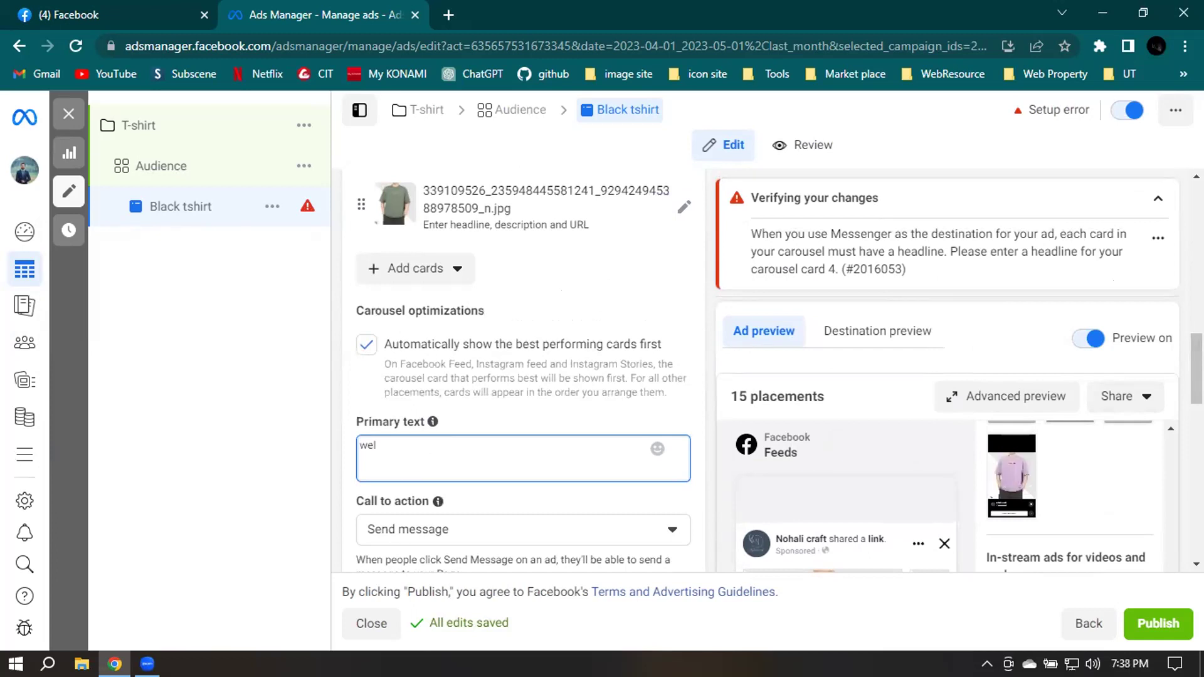
type("welcome to our")
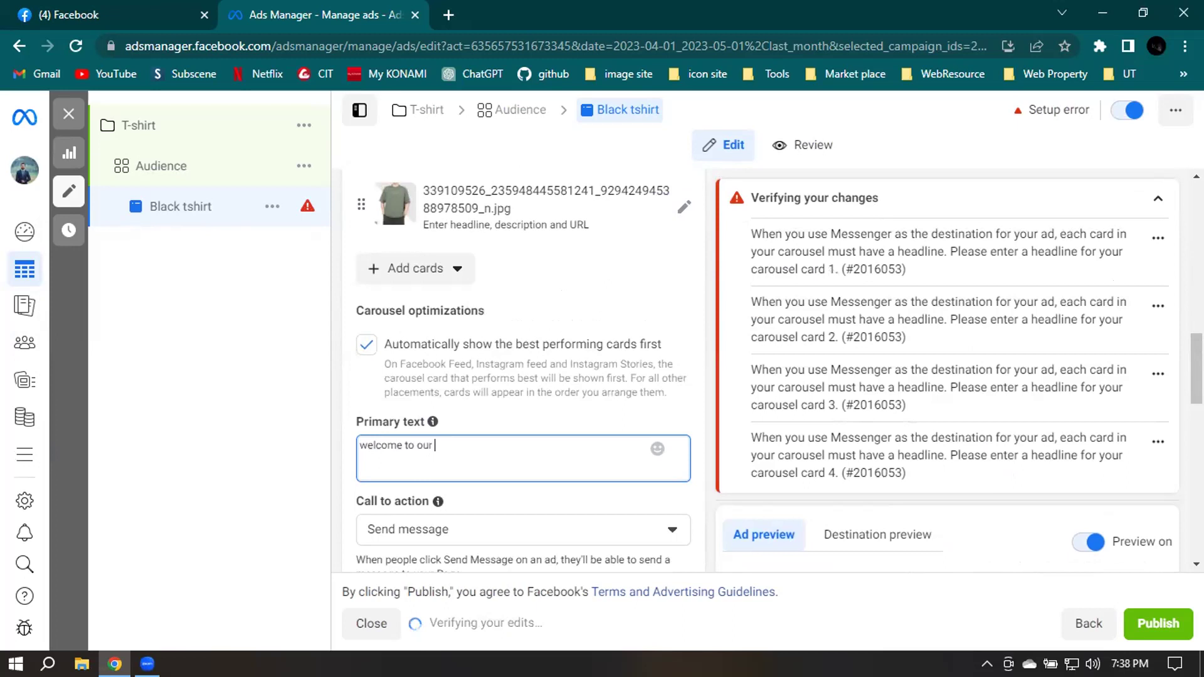
scroll(1168, 443, "down", 5)
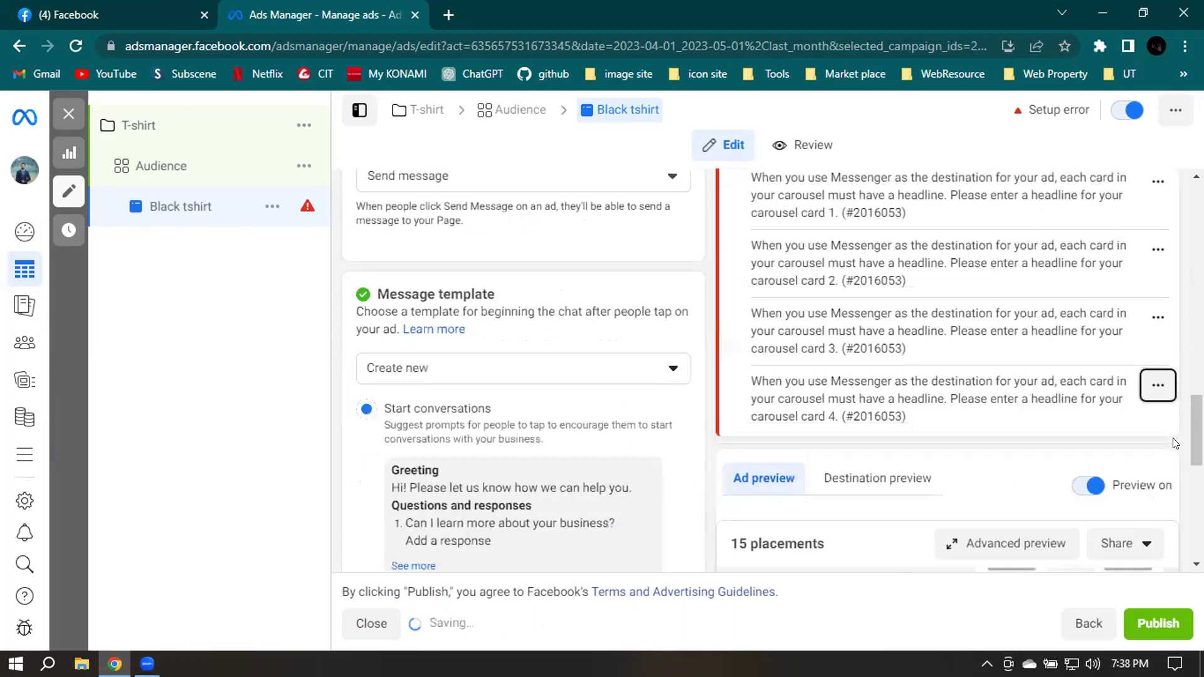
key("Return")
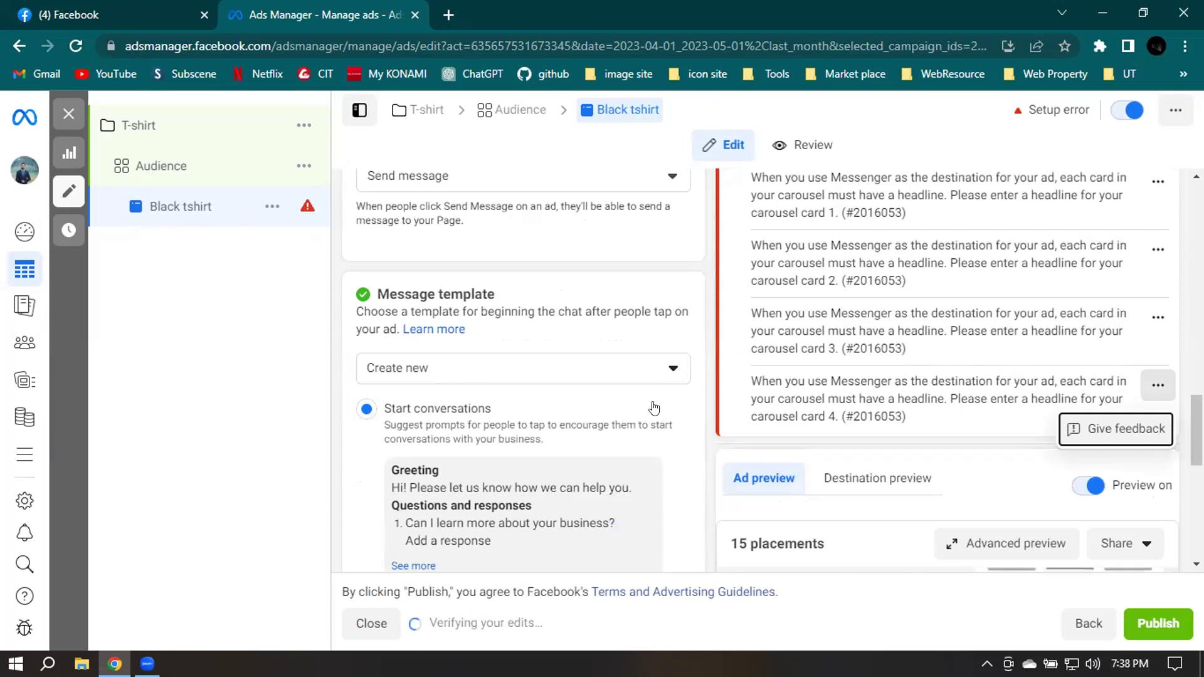
scroll(654, 408, "down", 3)
scroll(668, 403, "down", 3)
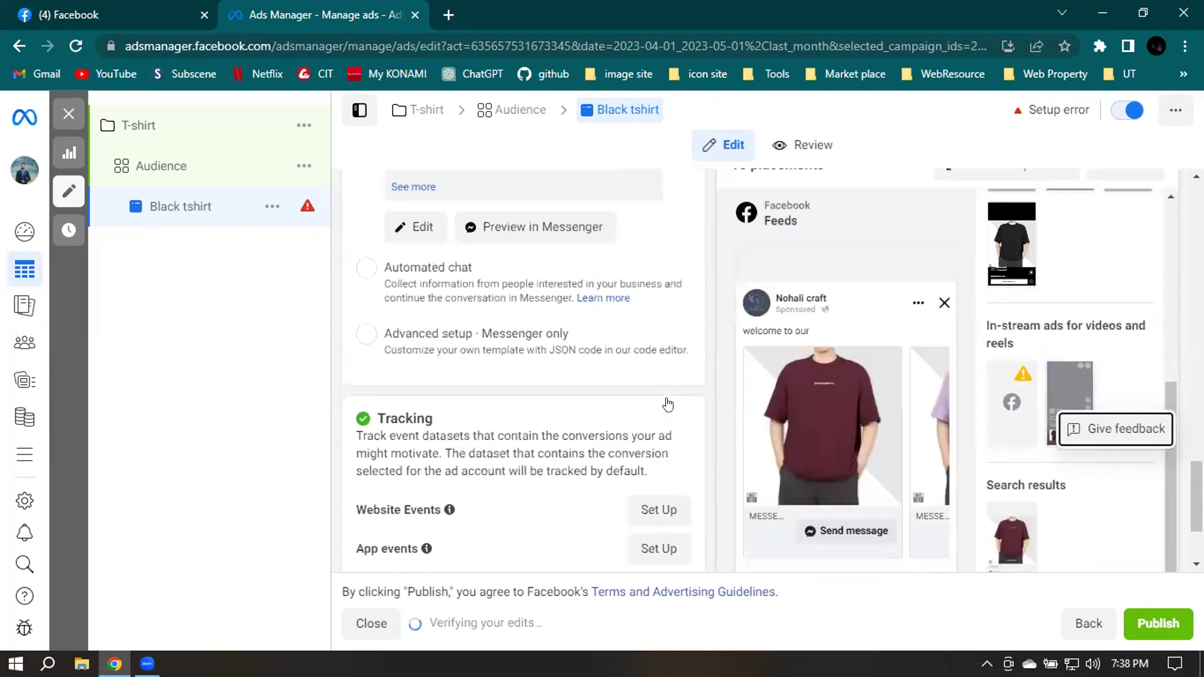
scroll(668, 403, "up", 4)
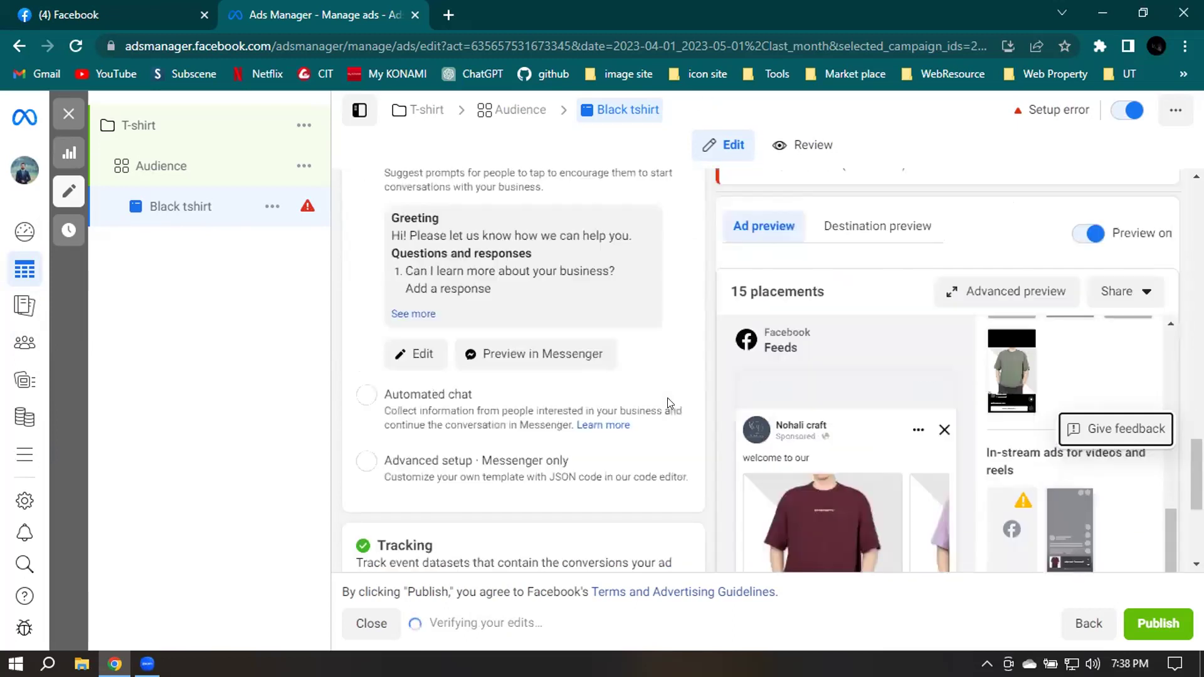
scroll(668, 403, "up", 4)
scroll(556, 380, "up", 3)
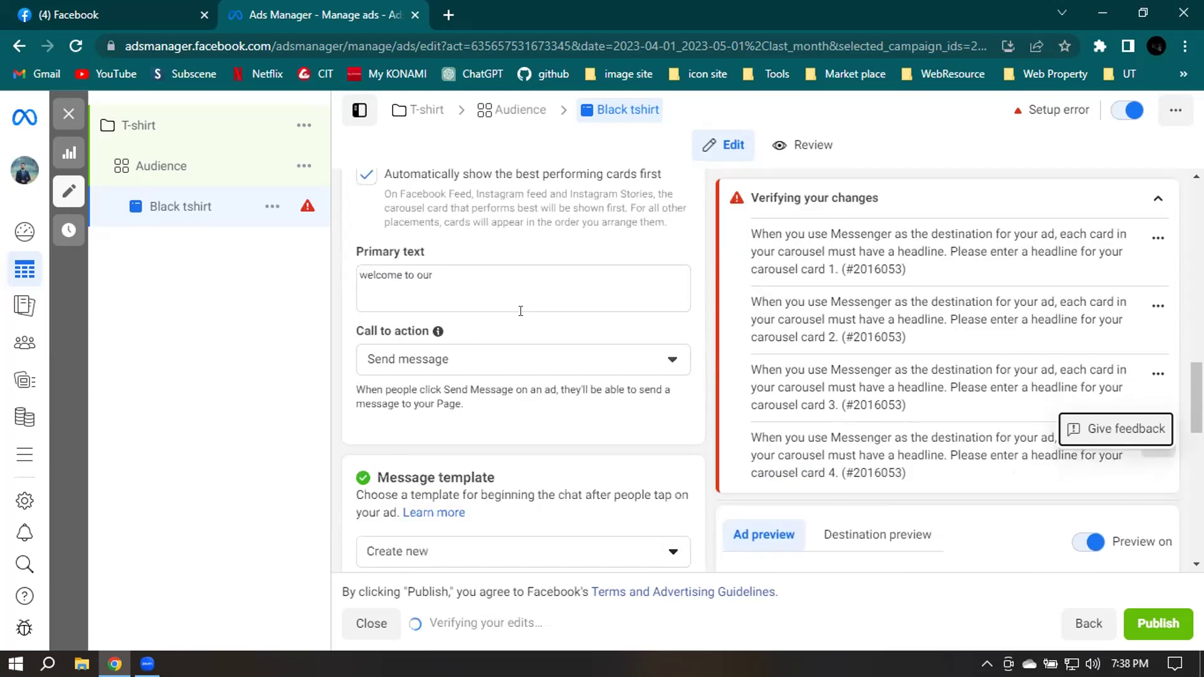
- Complete the primary text so it reads 'welcome to our T-shirt page'
left_click(505, 274)
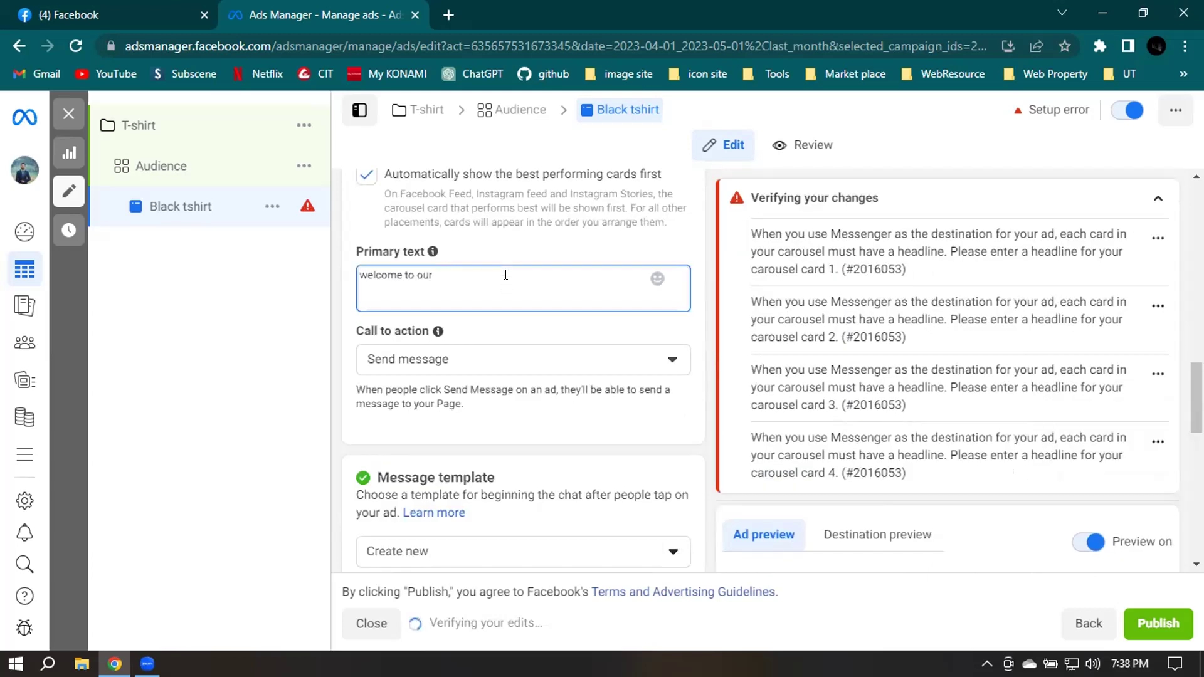
type("T")
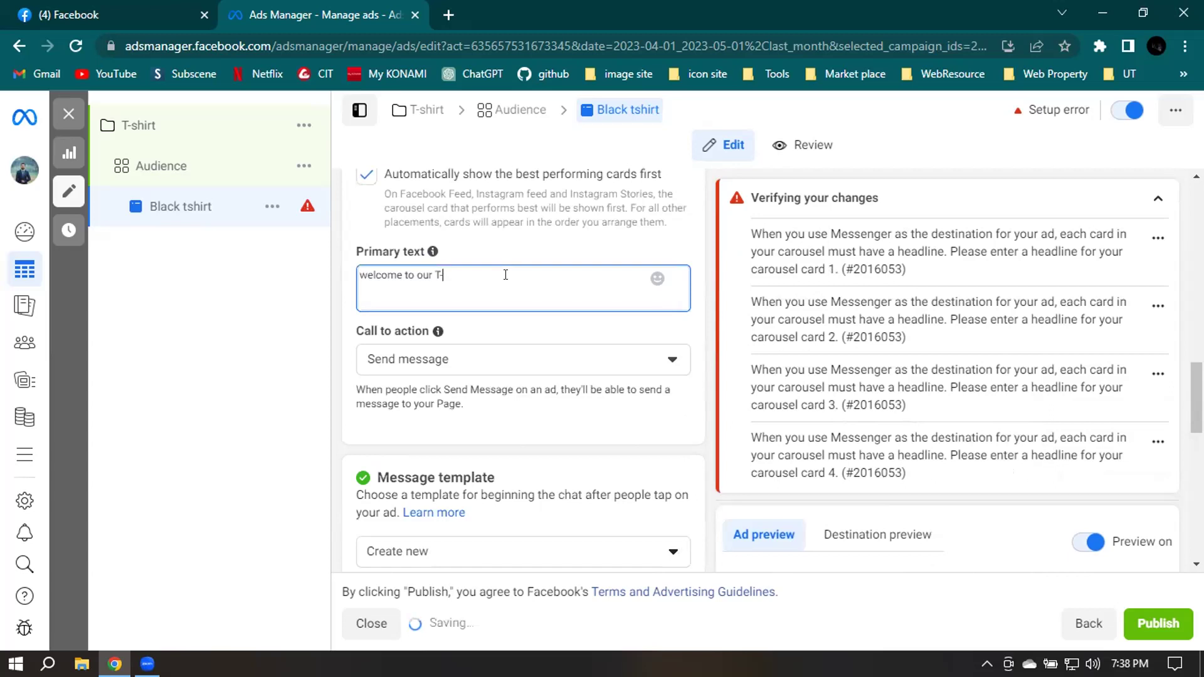
type("-shirt page")
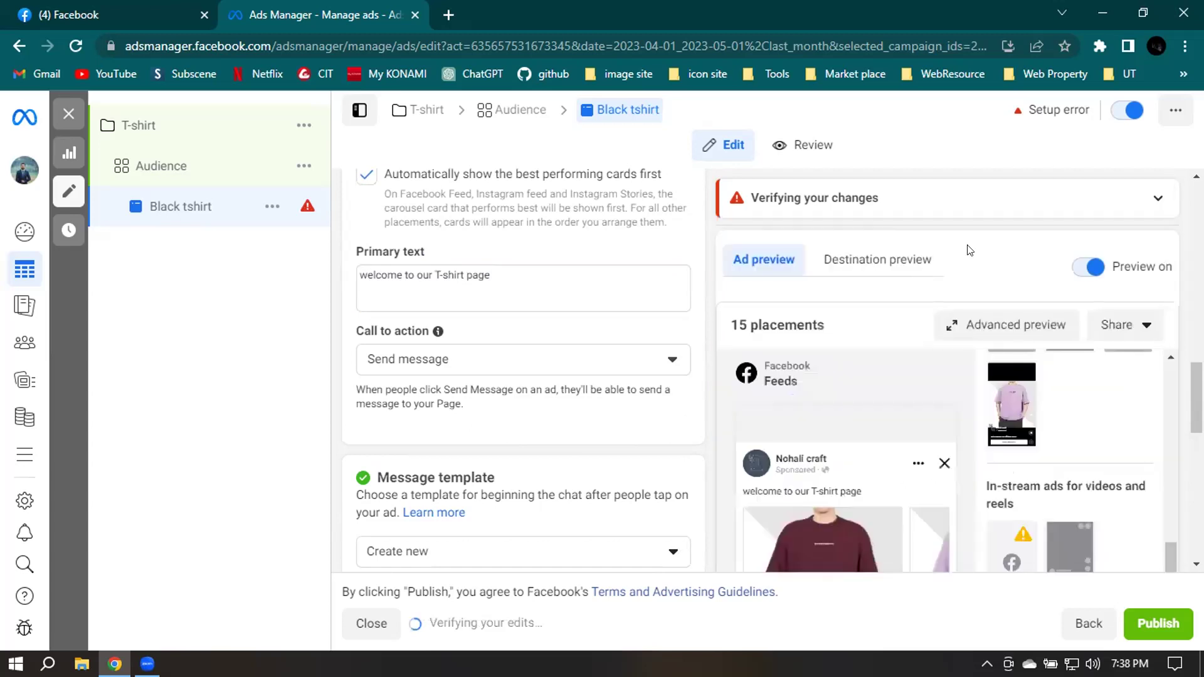
scroll(970, 249, "down", 3)
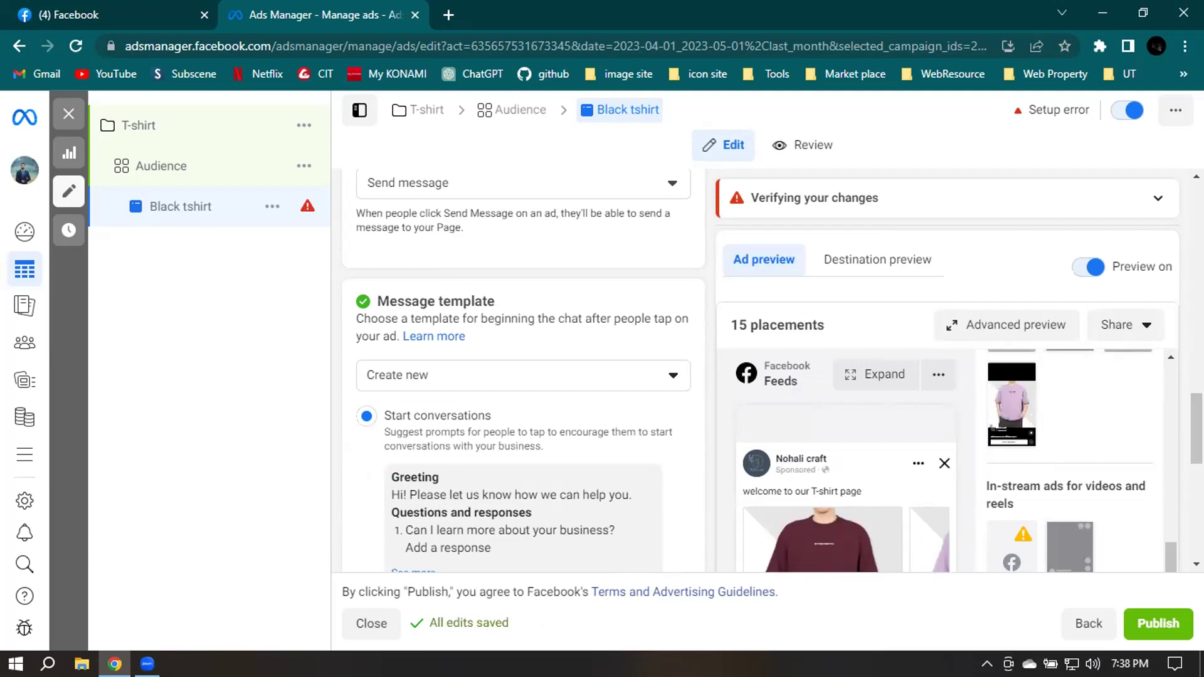
scroll(523, 370, "up", 2)
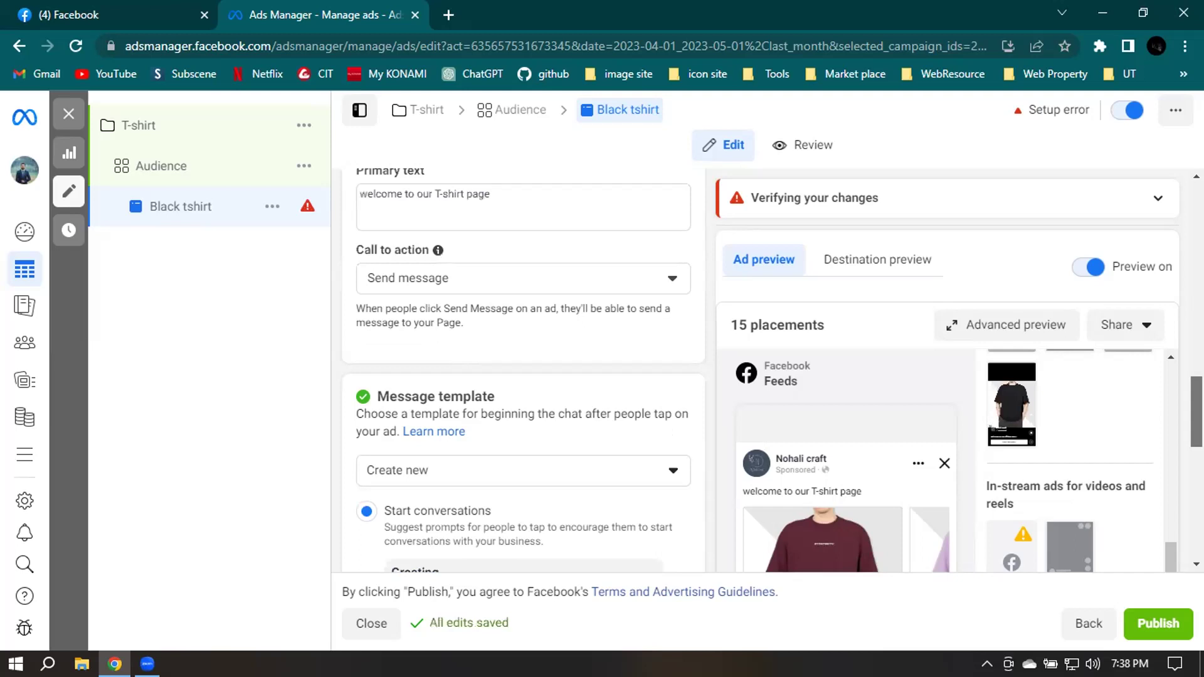
scroll(524, 370, "up", 4)
scroll(529, 419, "up", 1)
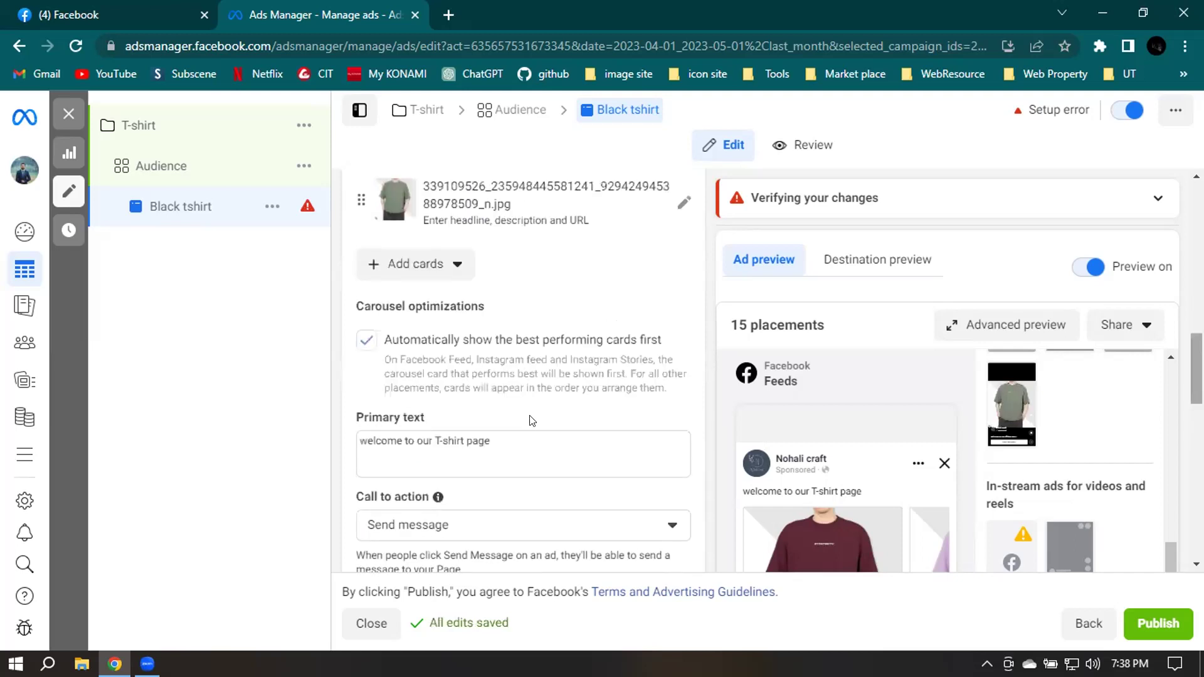
left_click(514, 434)
- Erase all of the primary text, then go to the black T-shirt post on Facebook
key("ctrl+a")
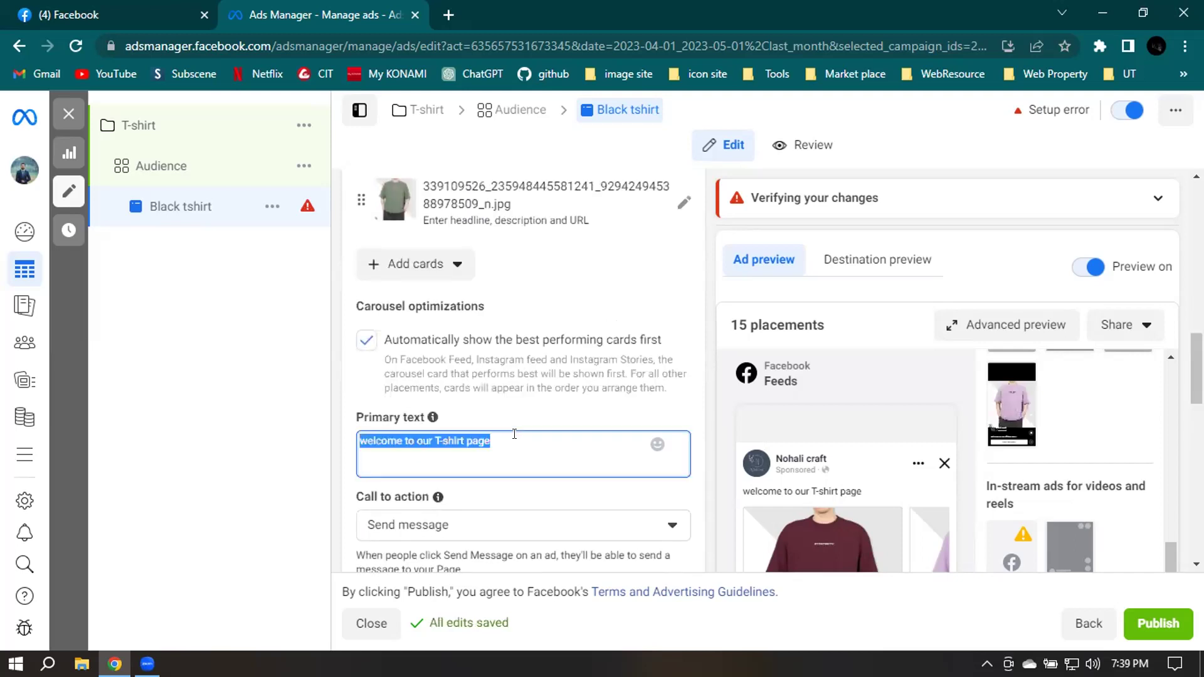
key("BackSpace")
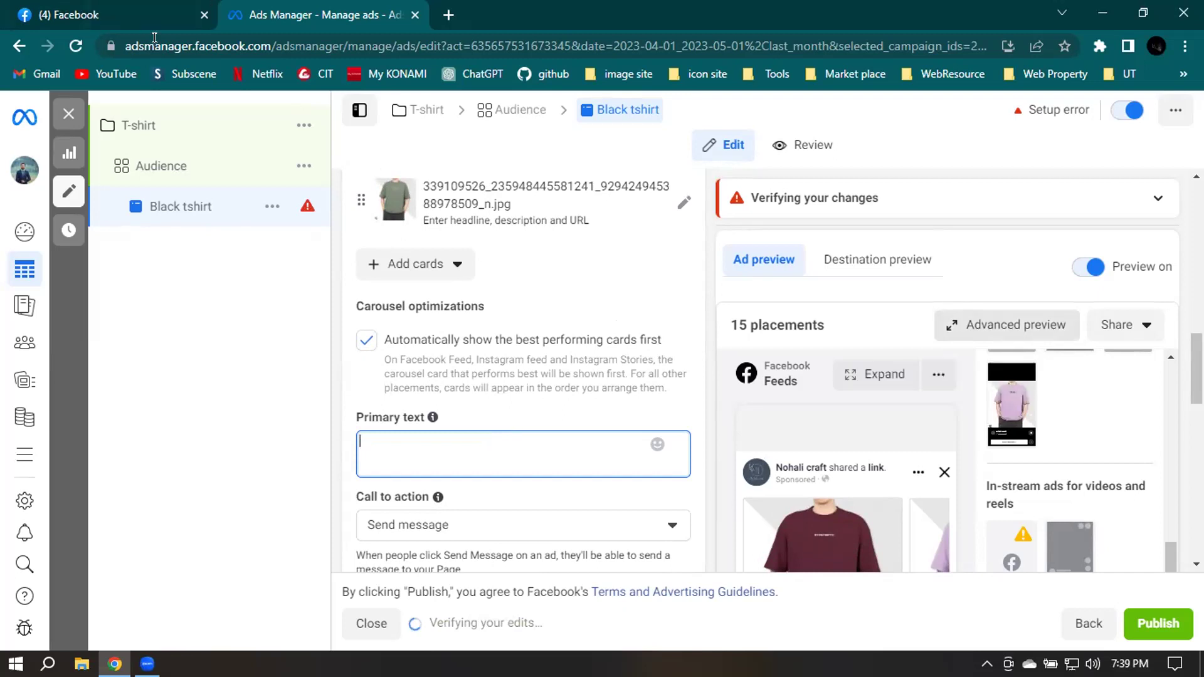
left_click(108, 18)
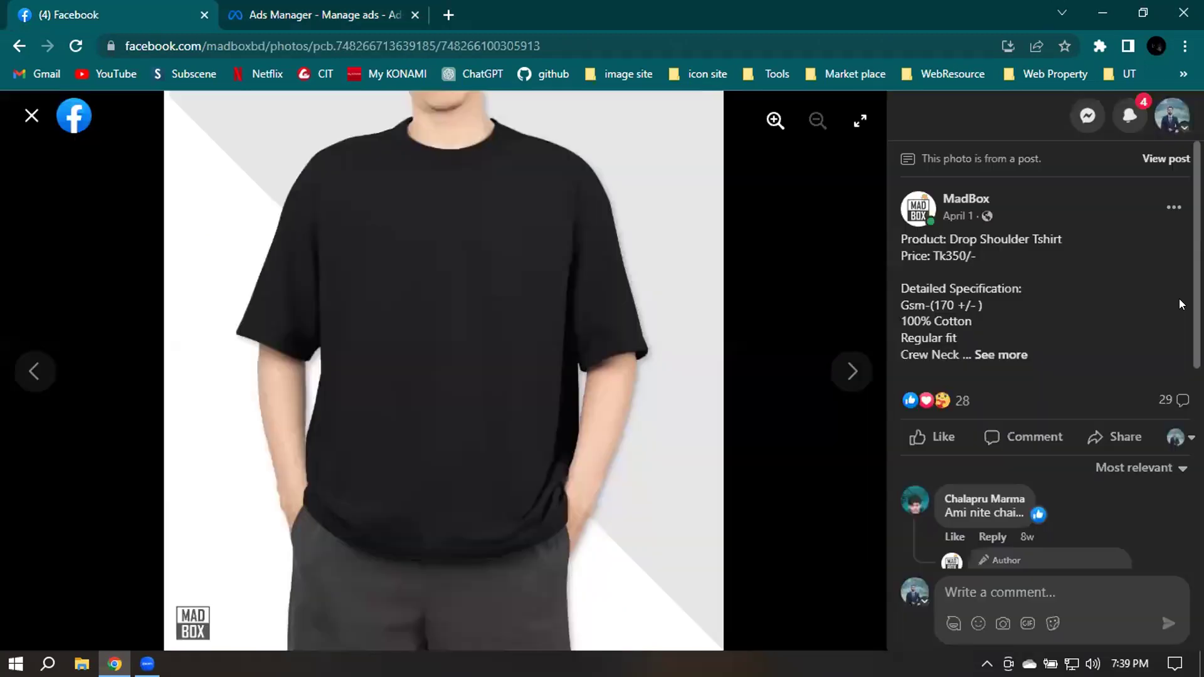
- Expand the black t-shirt post's caption and select the whole description, including size chart and note
left_click(978, 277)
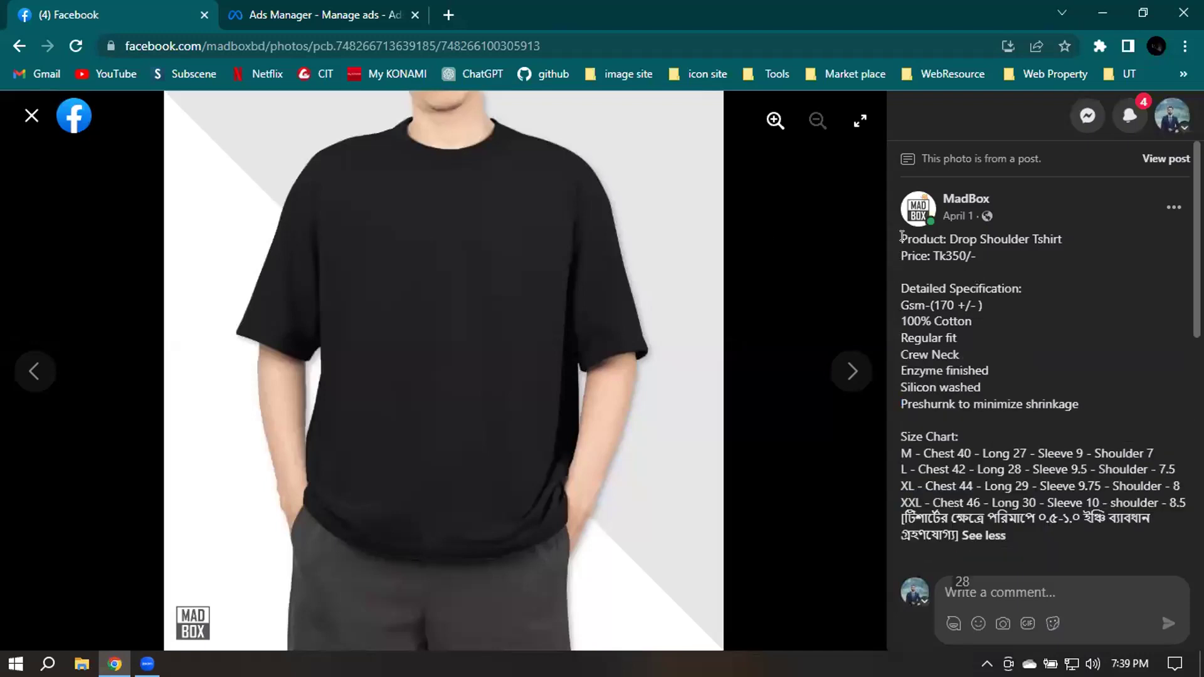
left_click_drag(901, 237, 1035, 470)
left_click_drag(1045, 532, 958, 536)
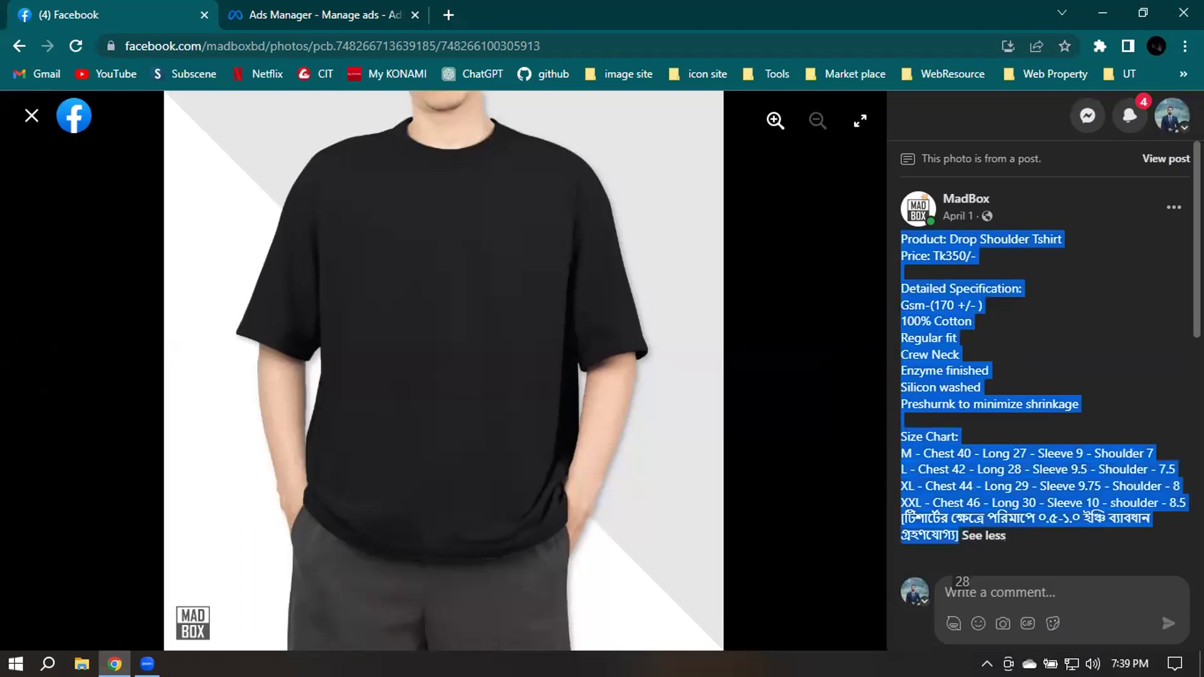
left_click(357, 12)
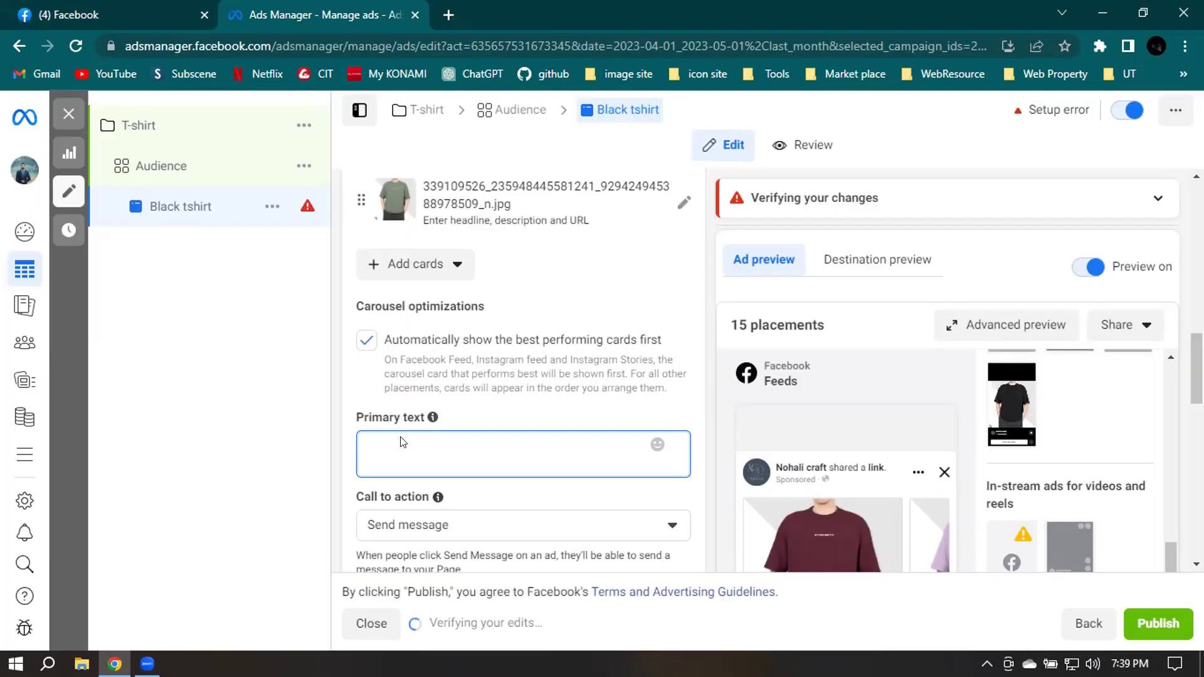
- Paste the Drop Shoulder Tshirt description, price and size chart into the Black tshirt primary text
key("ctrl+v")
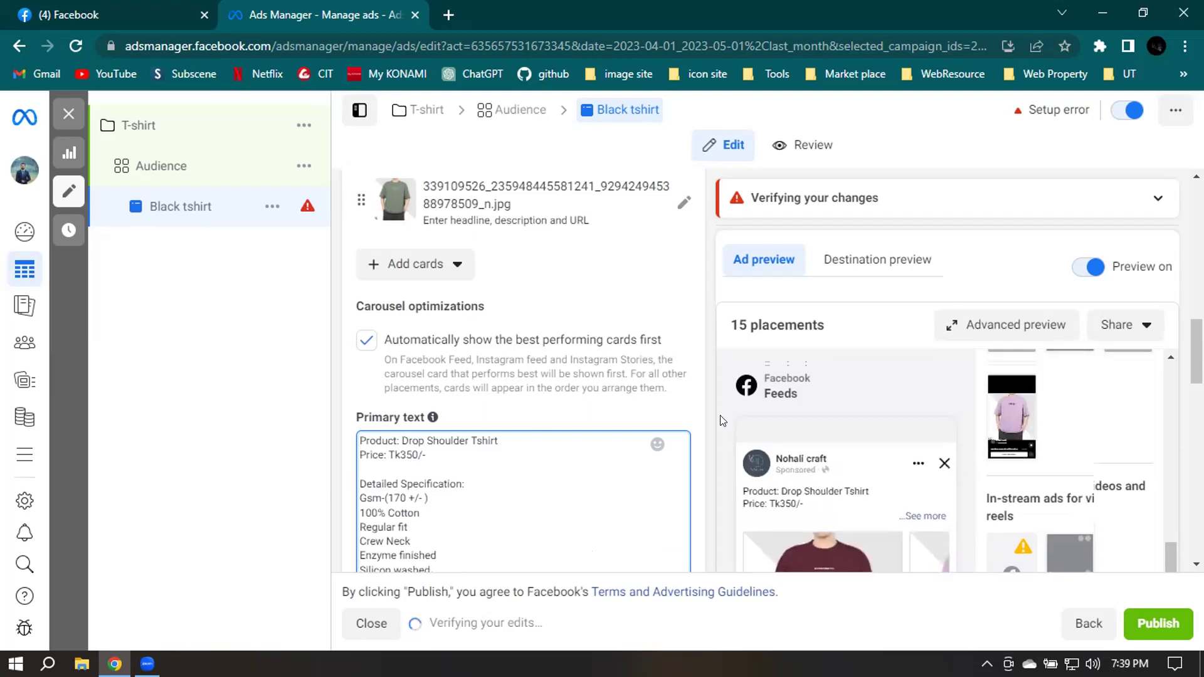
scroll(715, 417, "down", 3)
scroll(709, 420, "down", 3)
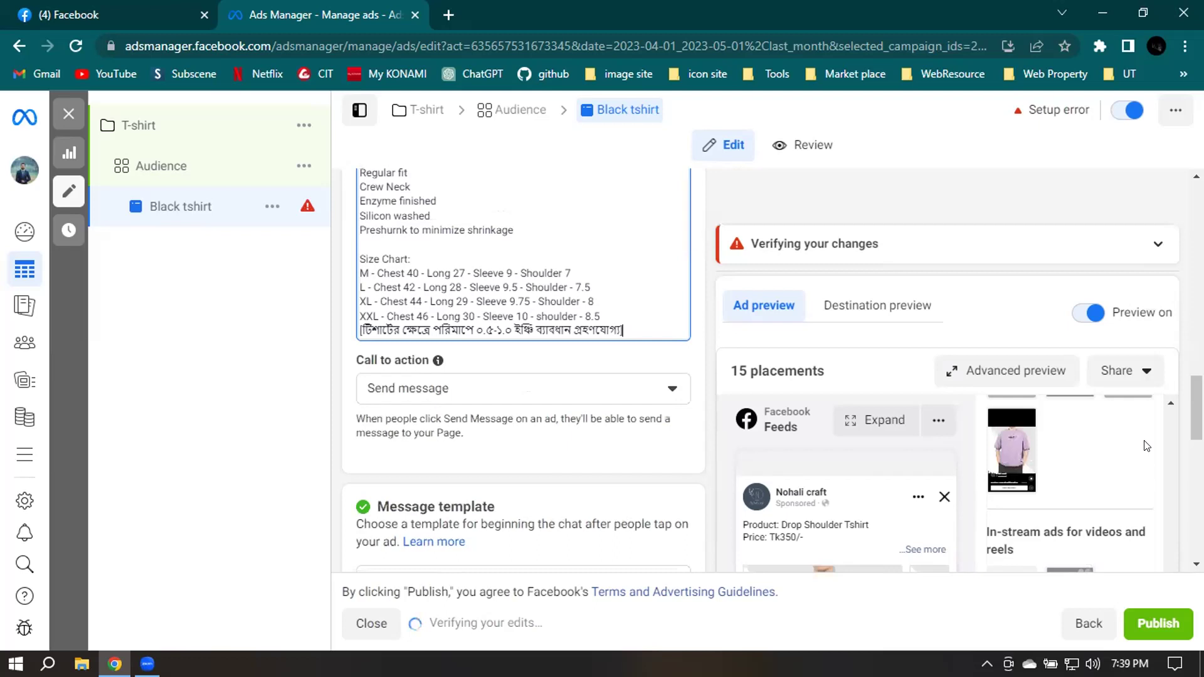
scroll(1123, 433, "down", 3)
scroll(1103, 417, "down", 5)
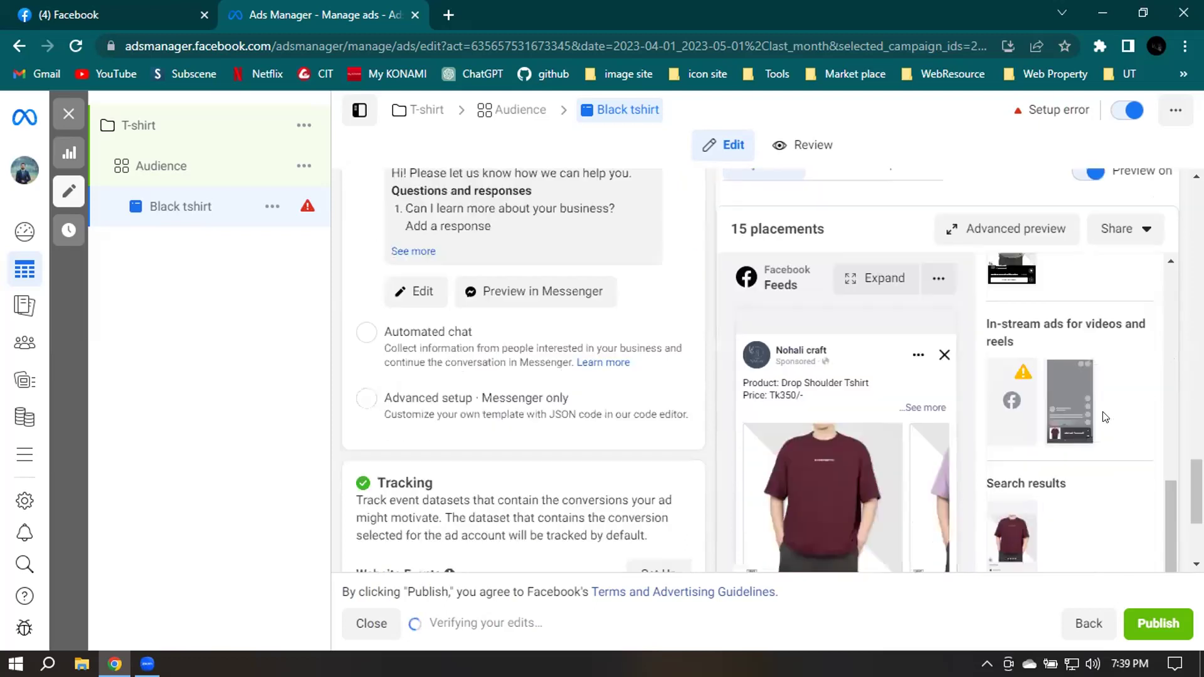
scroll(823, 410, "down", 3)
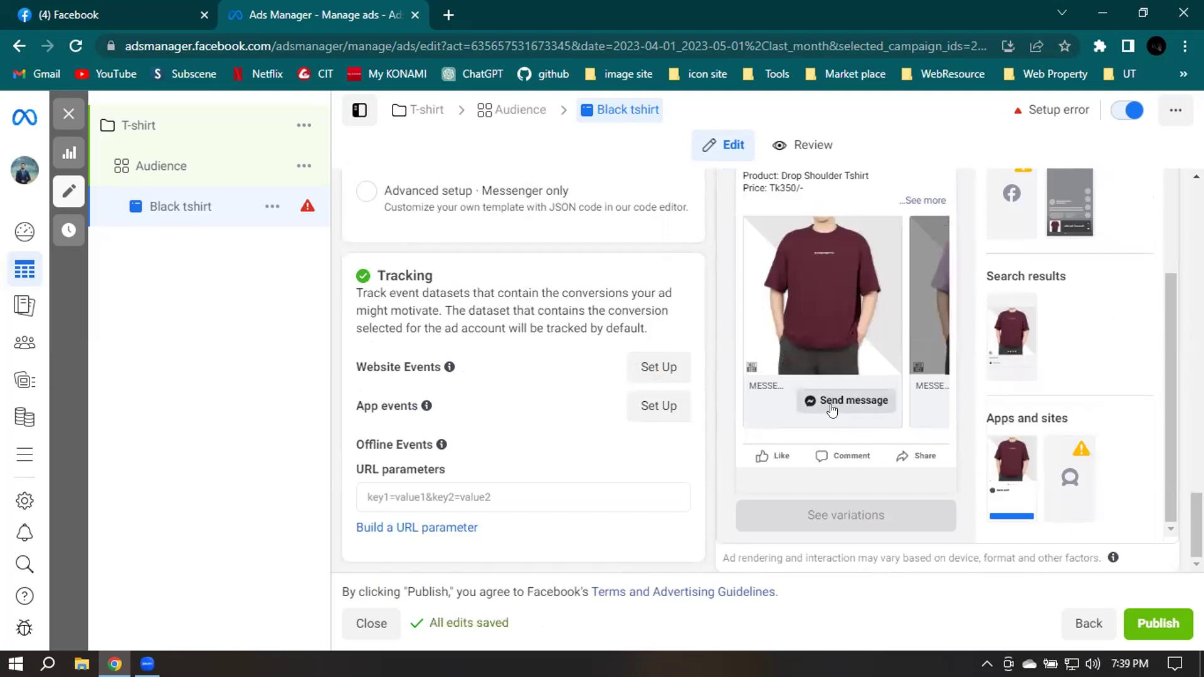
scroll(545, 409, "up", 6)
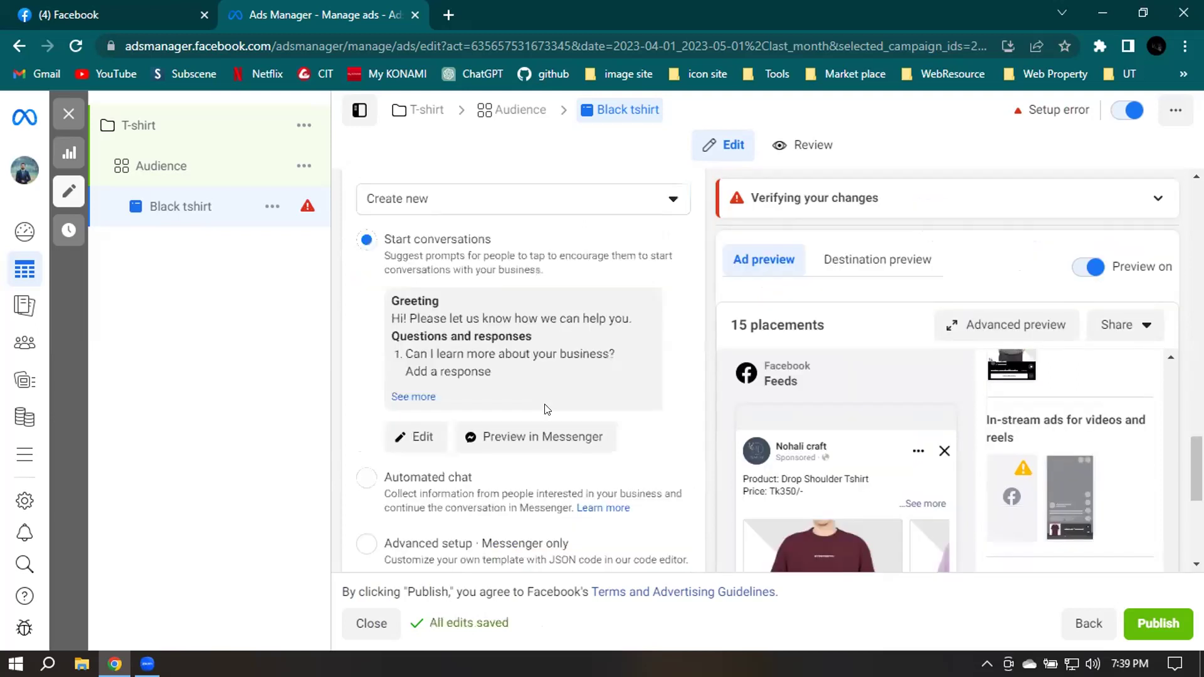
scroll(419, 276, "up", 3)
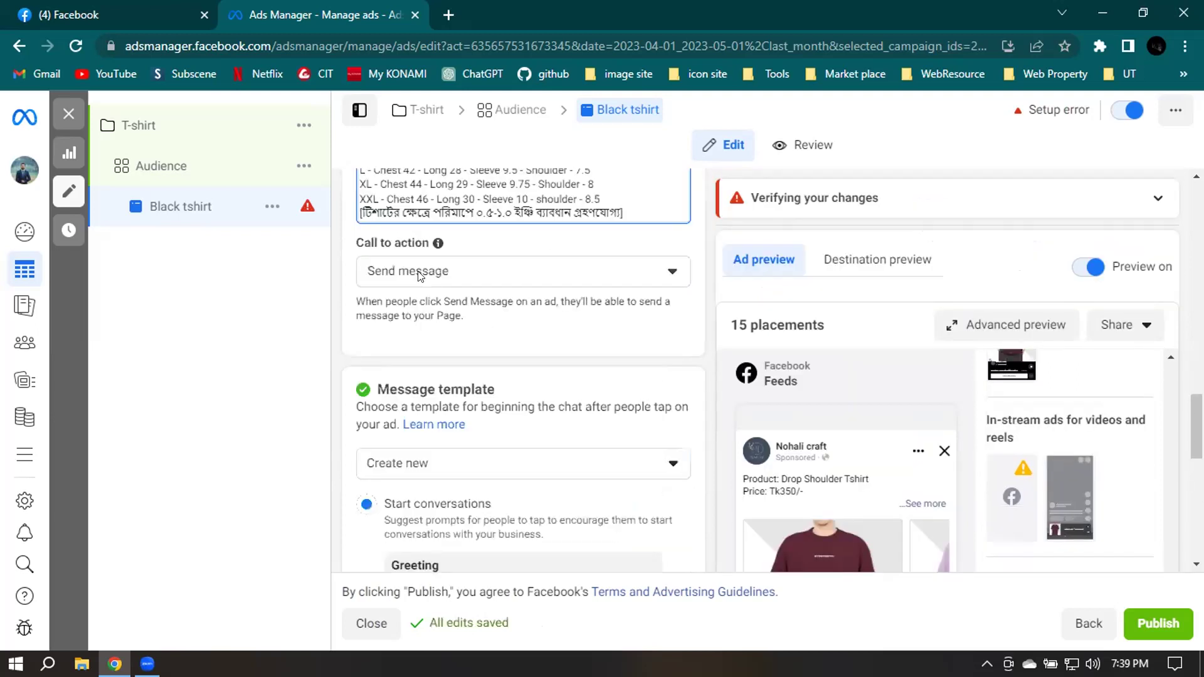
left_click(419, 275)
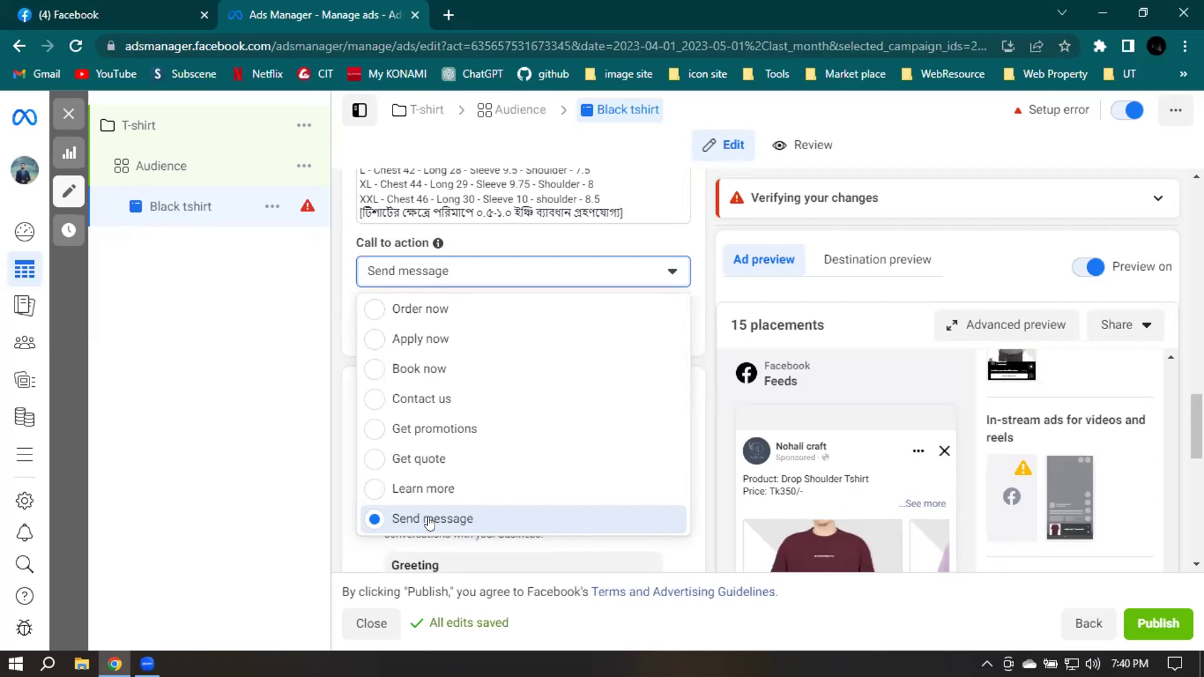
- Try Order now, then Learn more, as the T-shirt ad's call to action
left_click(376, 310)
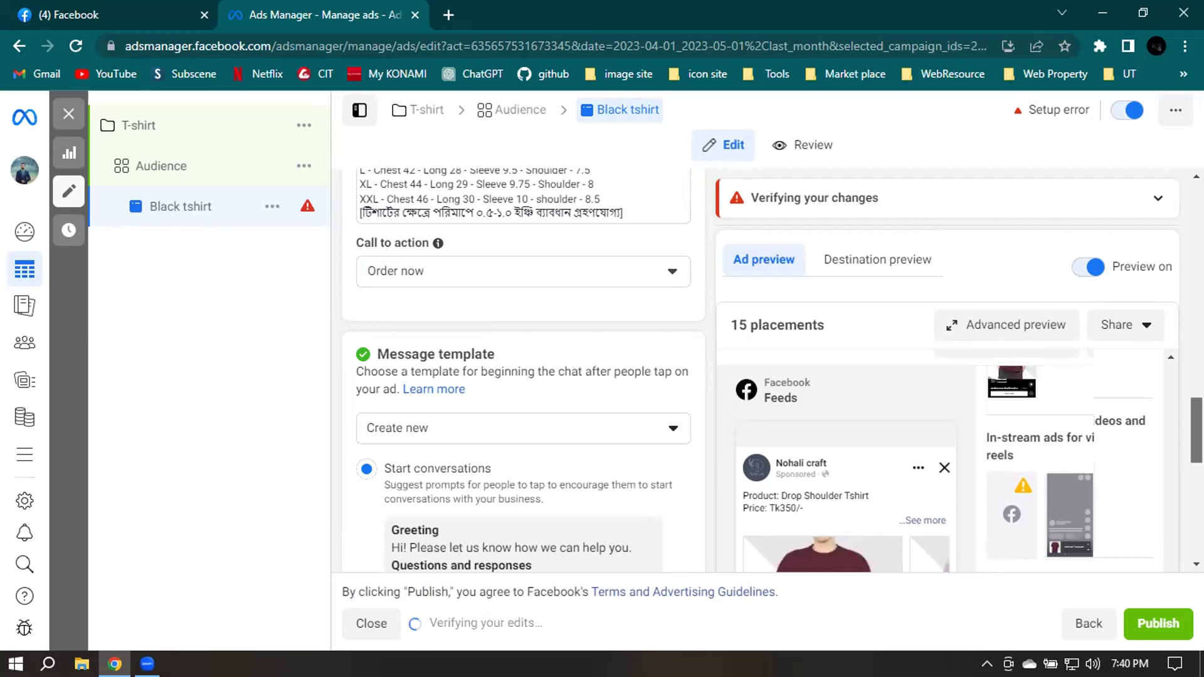
scroll(765, 369, "down", 5)
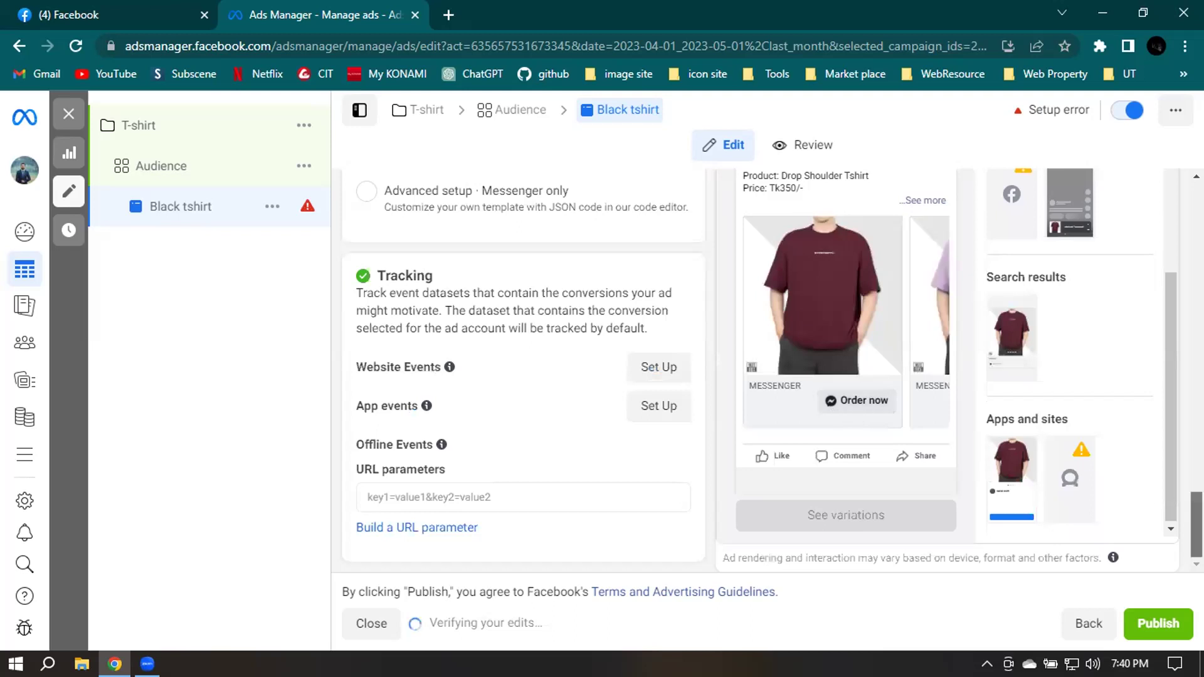
scroll(523, 370, "up", 5)
scroll(687, 339, "up", 2)
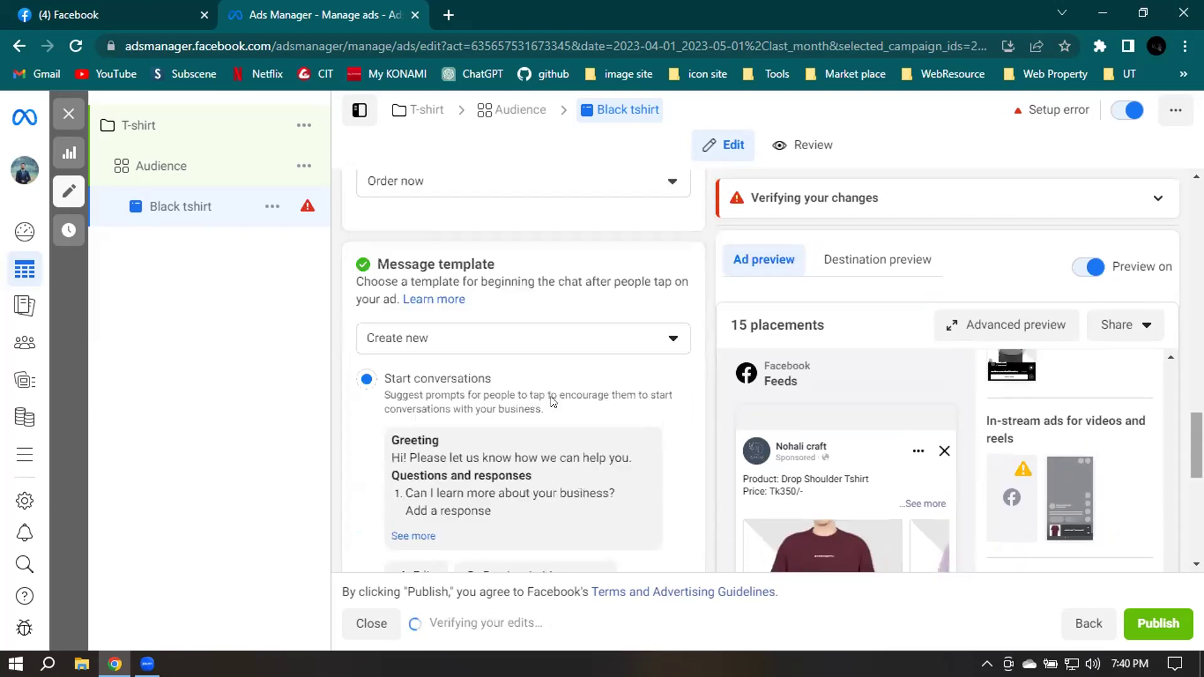
scroll(947, 376, "down", 1)
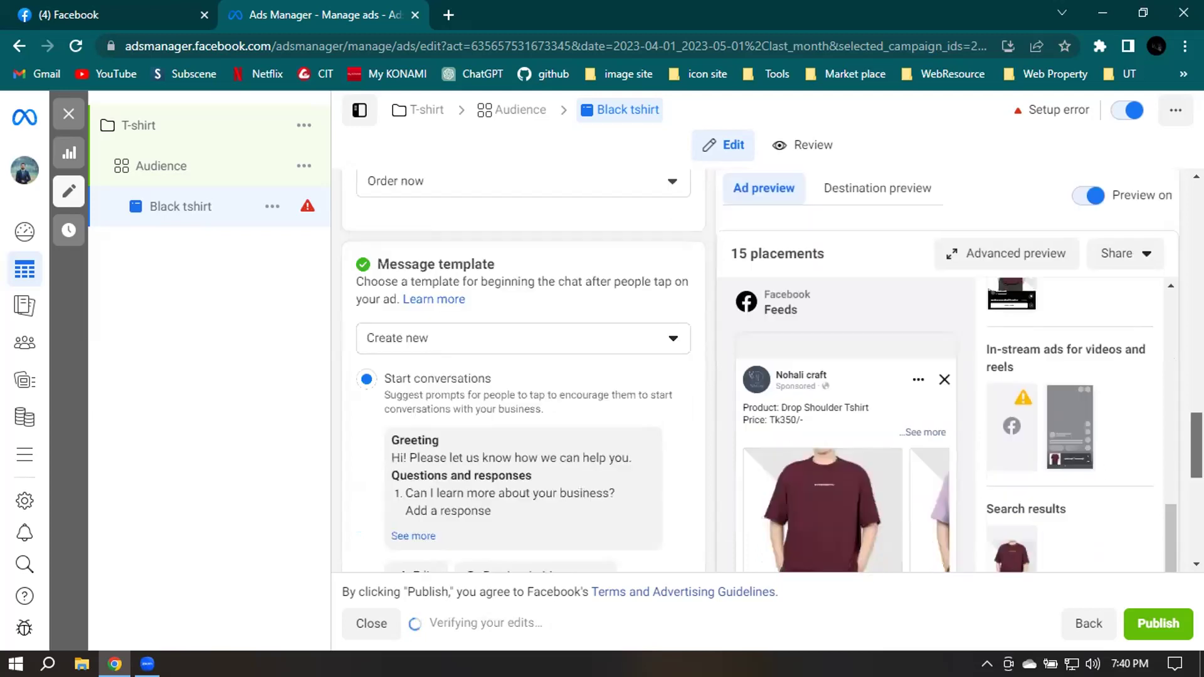
scroll(482, 404, "up", 3)
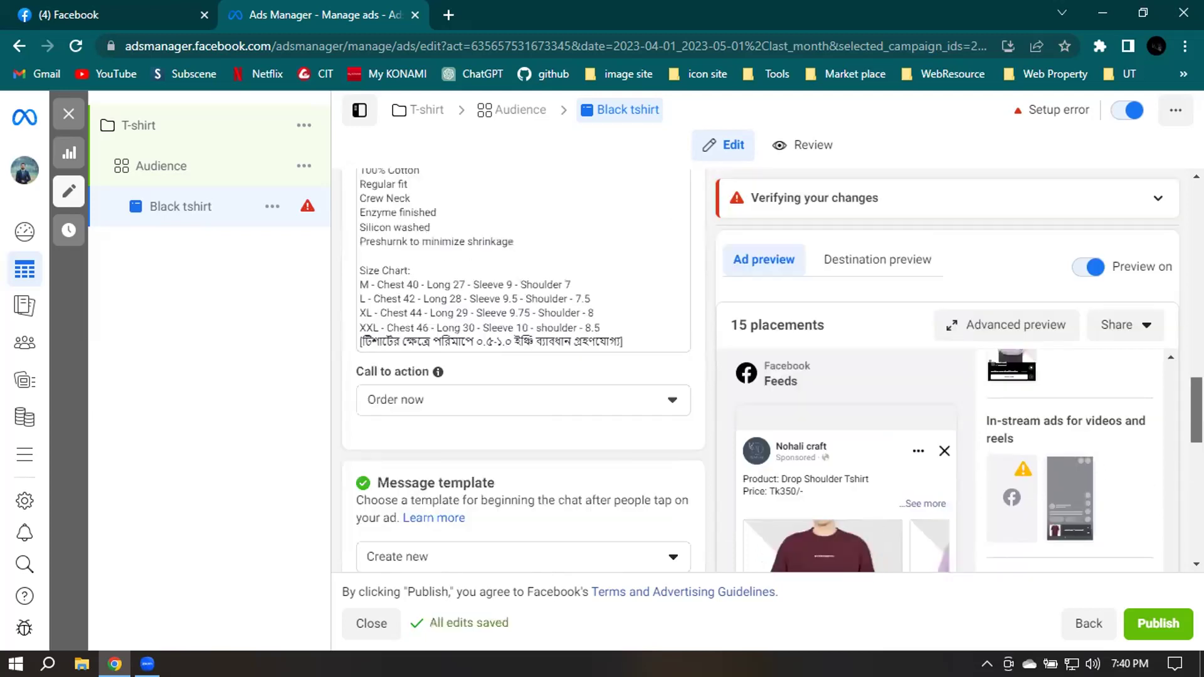
left_click(482, 404)
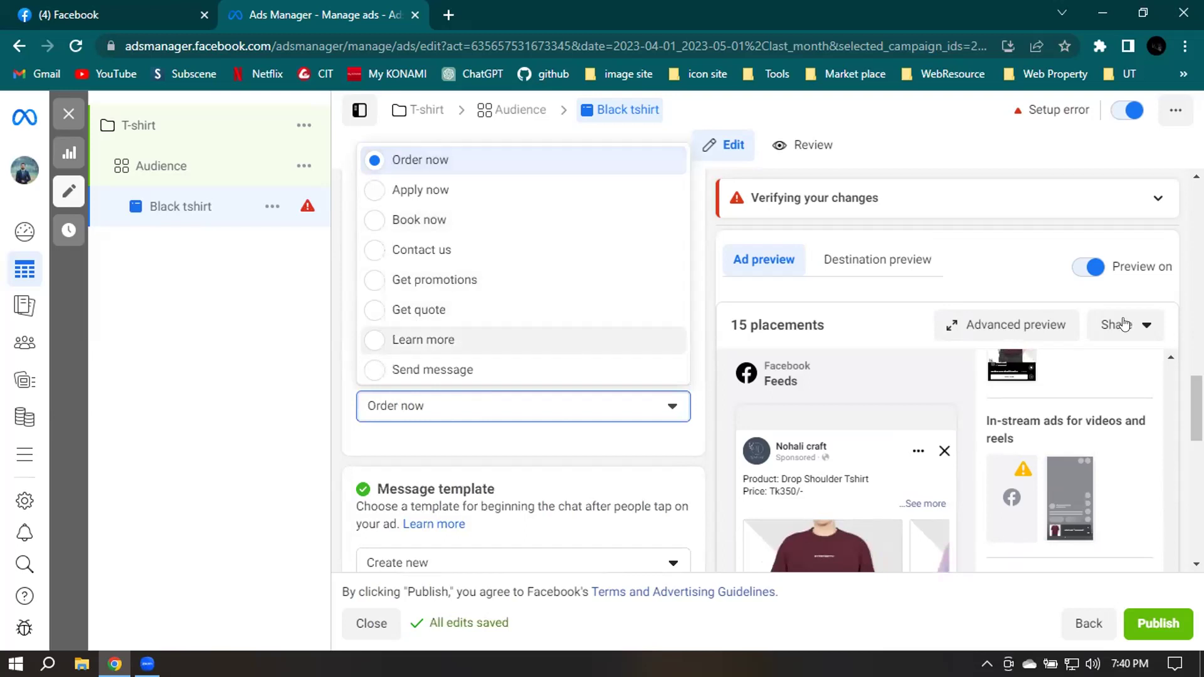
key("Return")
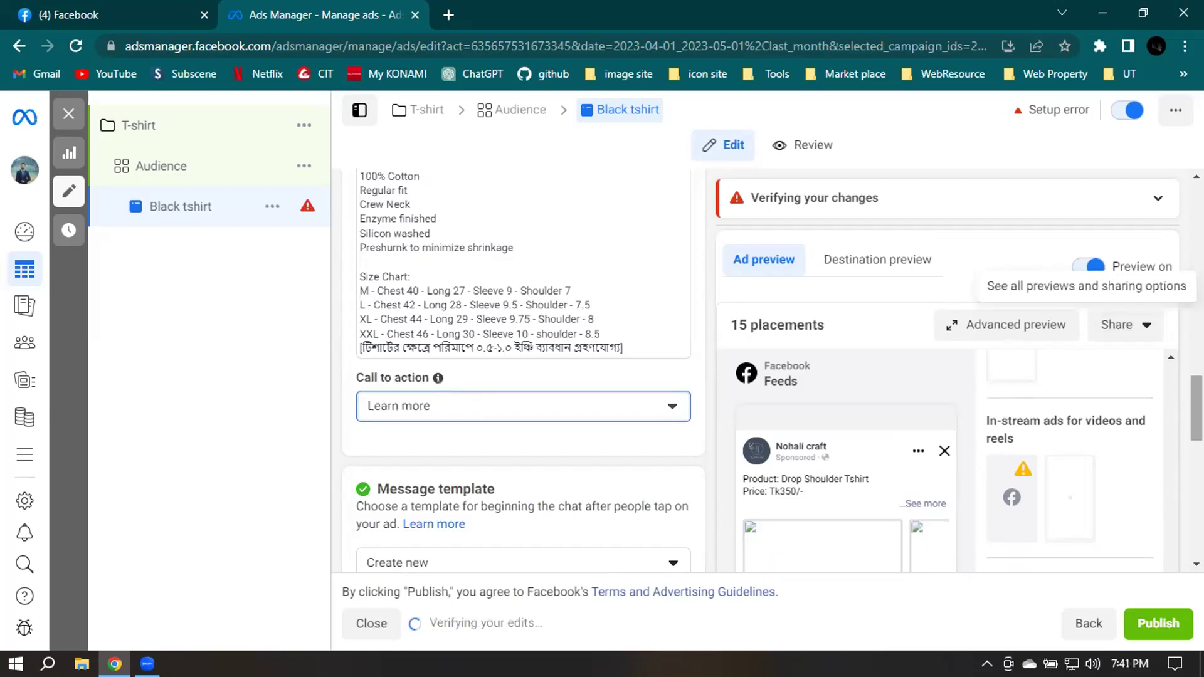
scroll(524, 370, "down", 3)
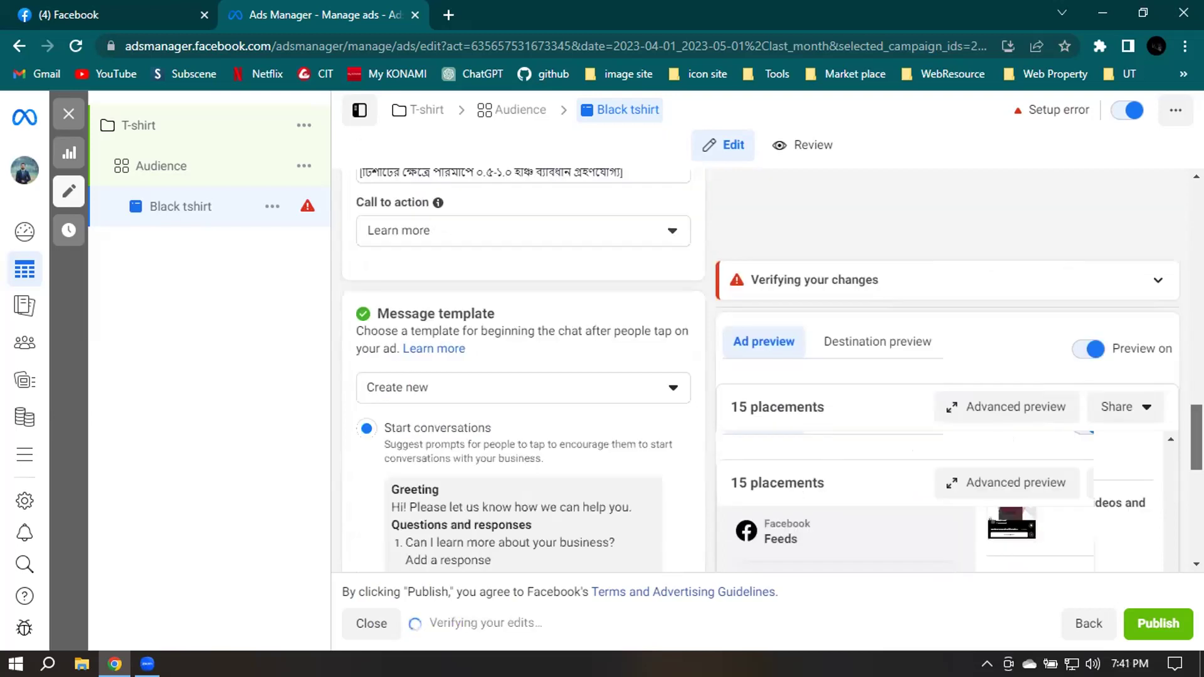
scroll(1155, 500, "down", 5)
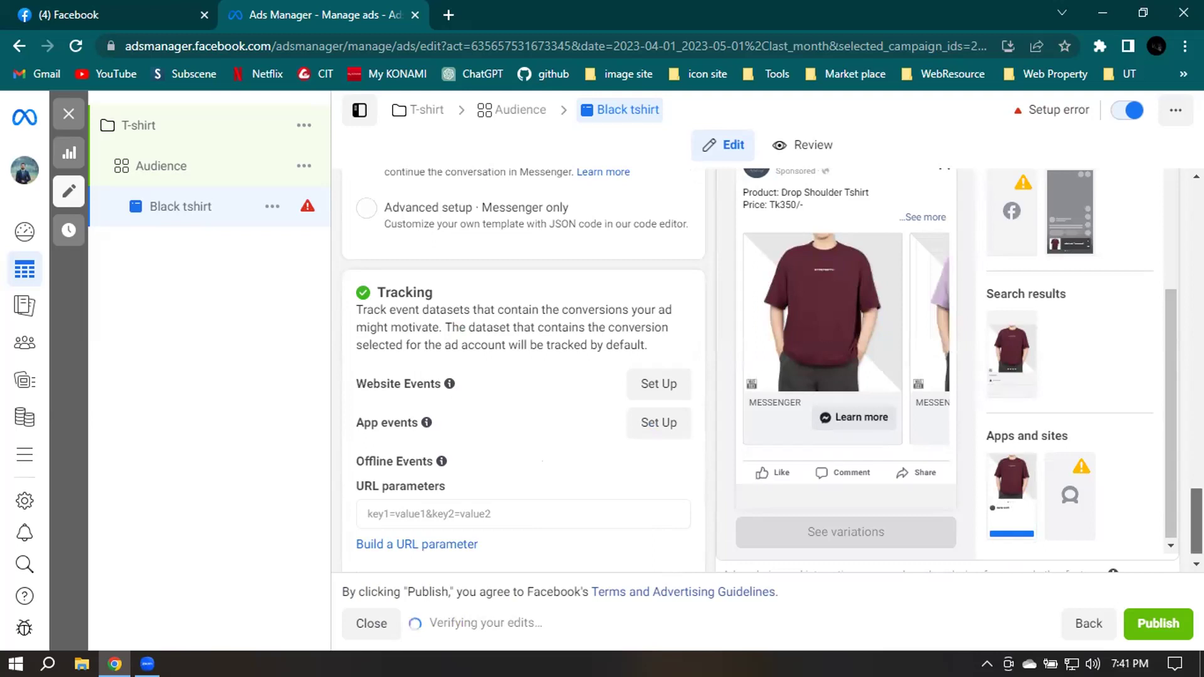
scroll(451, 357, "up", 2)
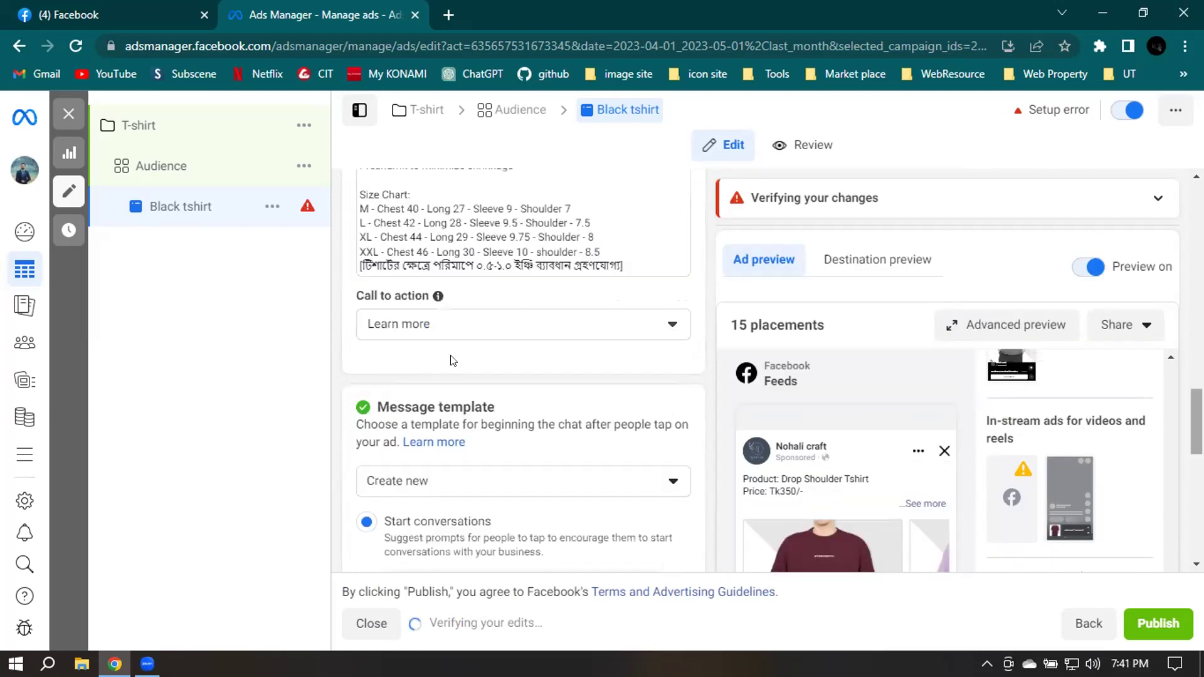
- Set the call to action to Send message and bring up the Advanced preview
left_click(405, 323)
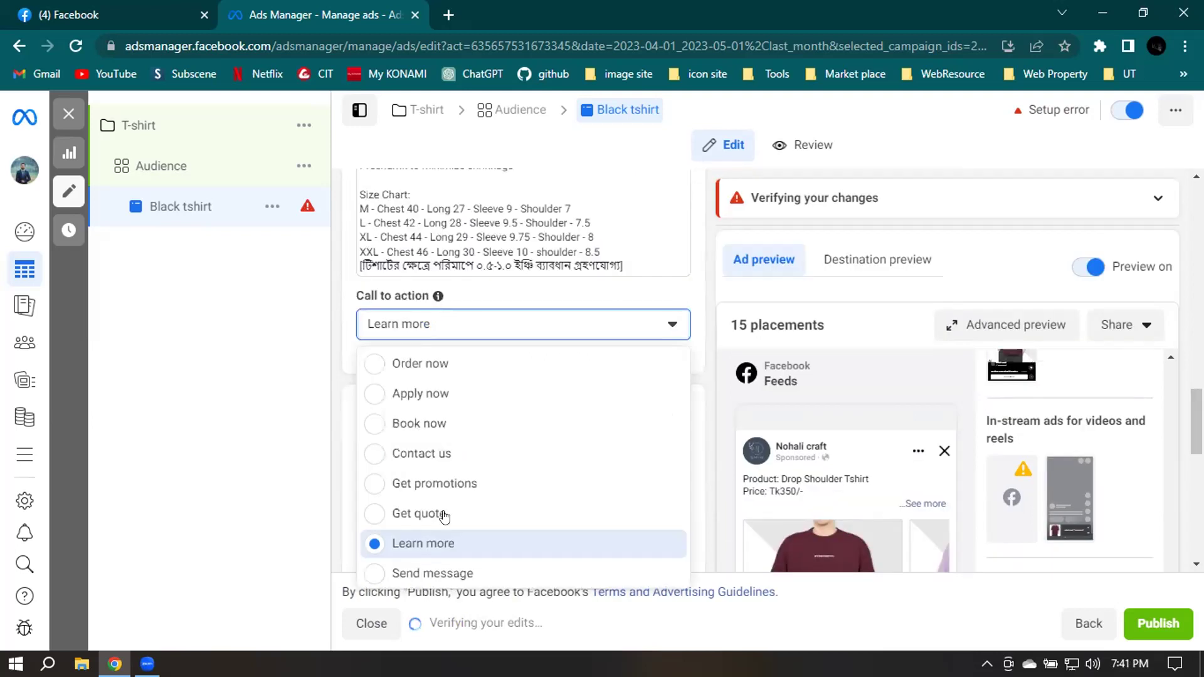
scroll(402, 551, "down", 2)
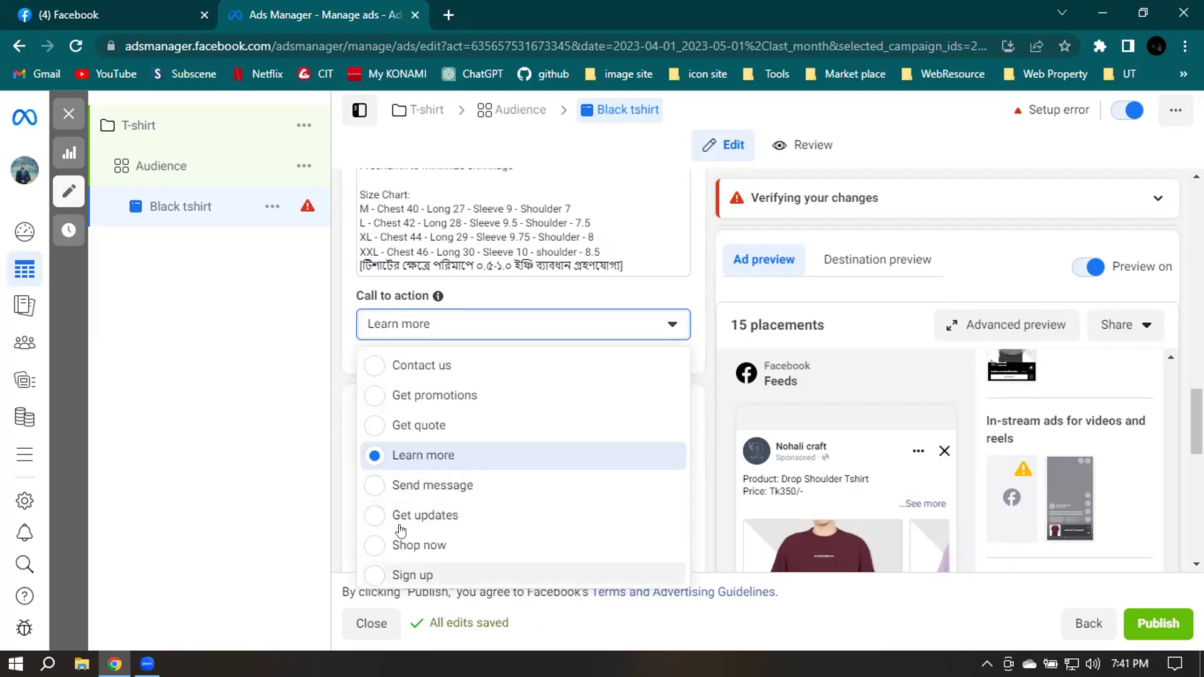
left_click(432, 486)
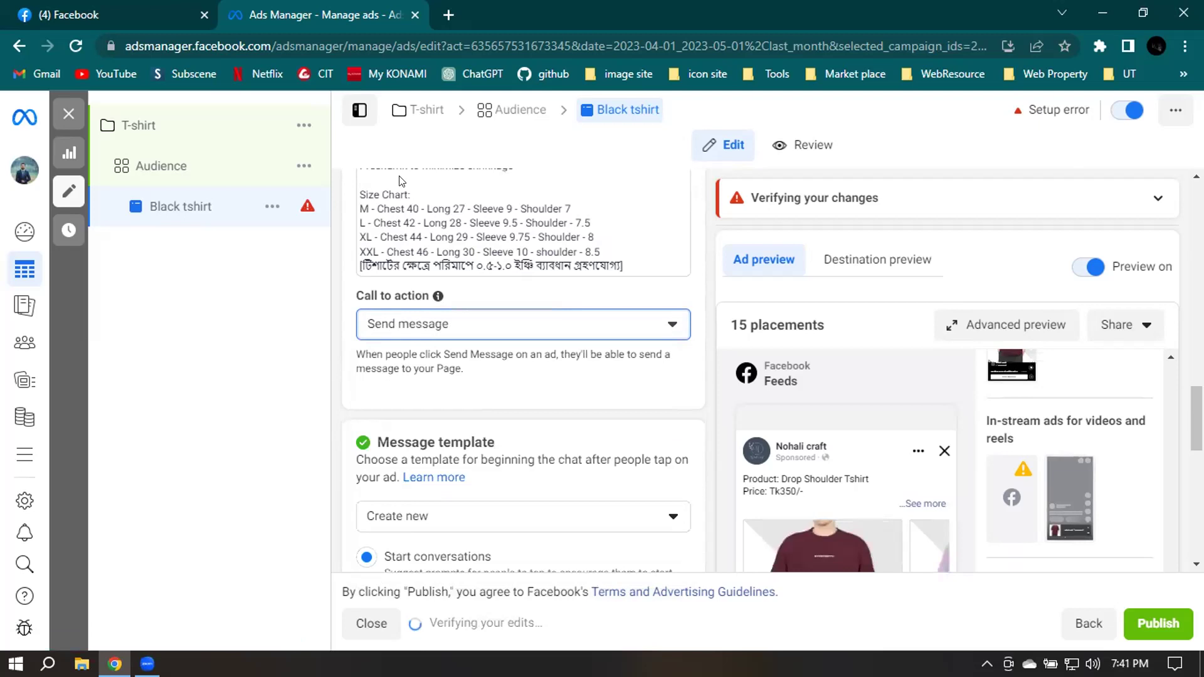
left_click(1008, 326)
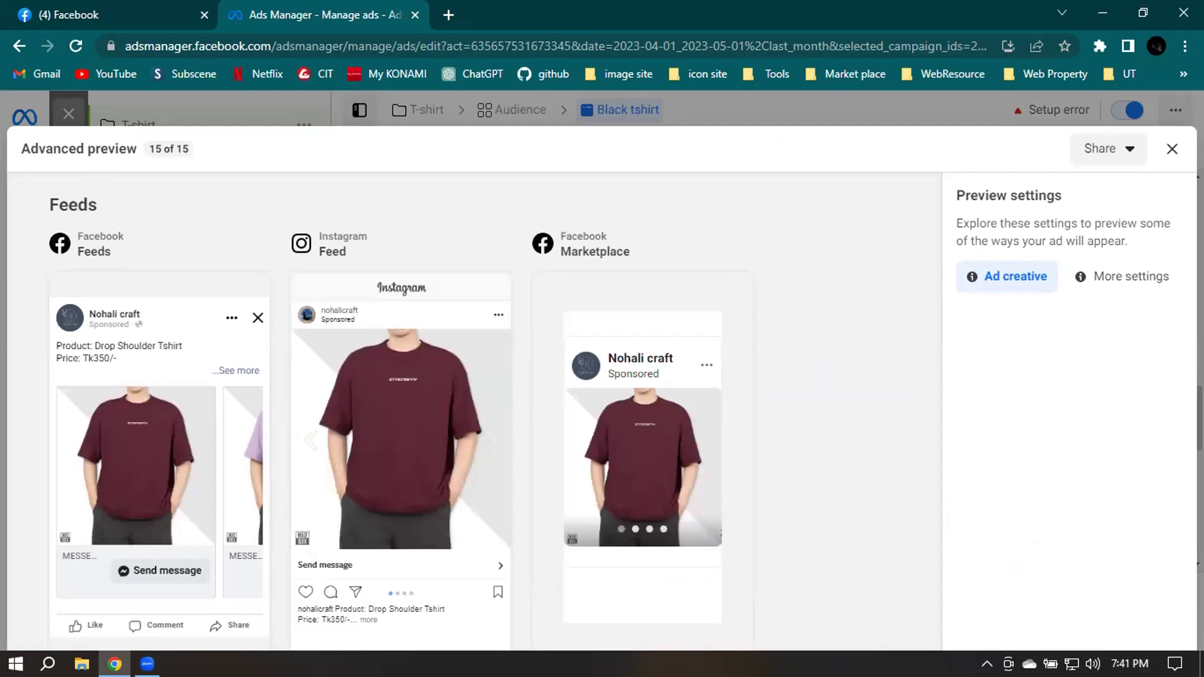
- Review the Feeds, Stories and Reels placement previews, then close the Advanced preview
scroll(234, 304, "down", 2)
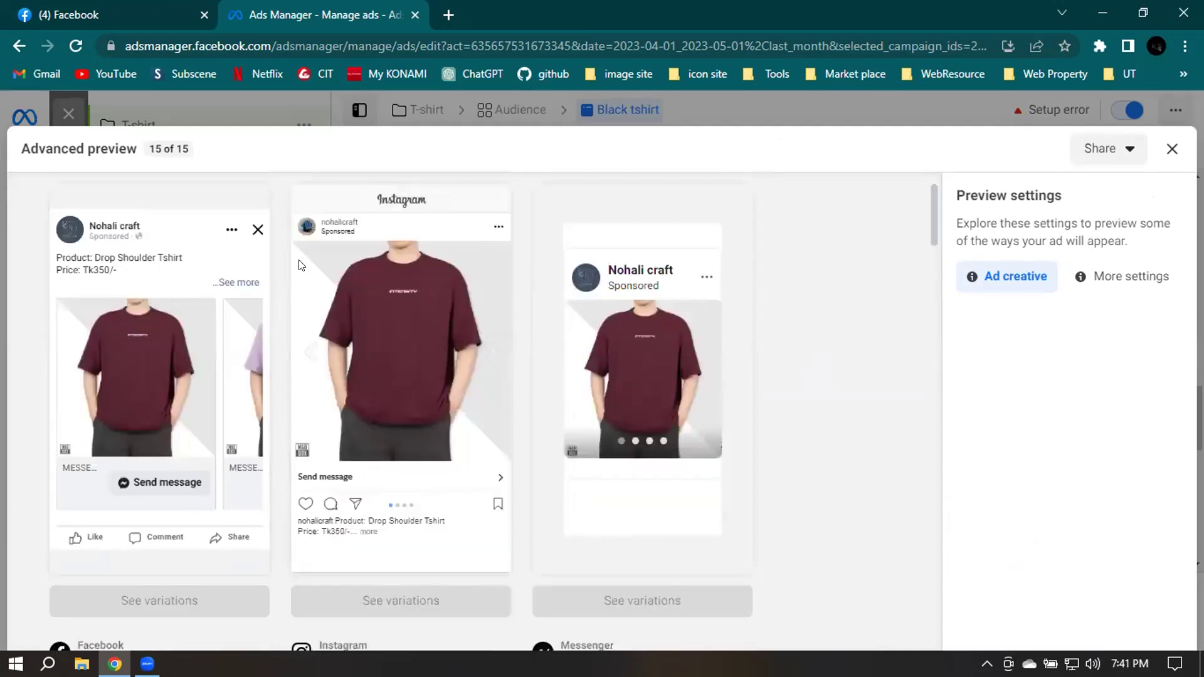
scroll(321, 240, "up", 2)
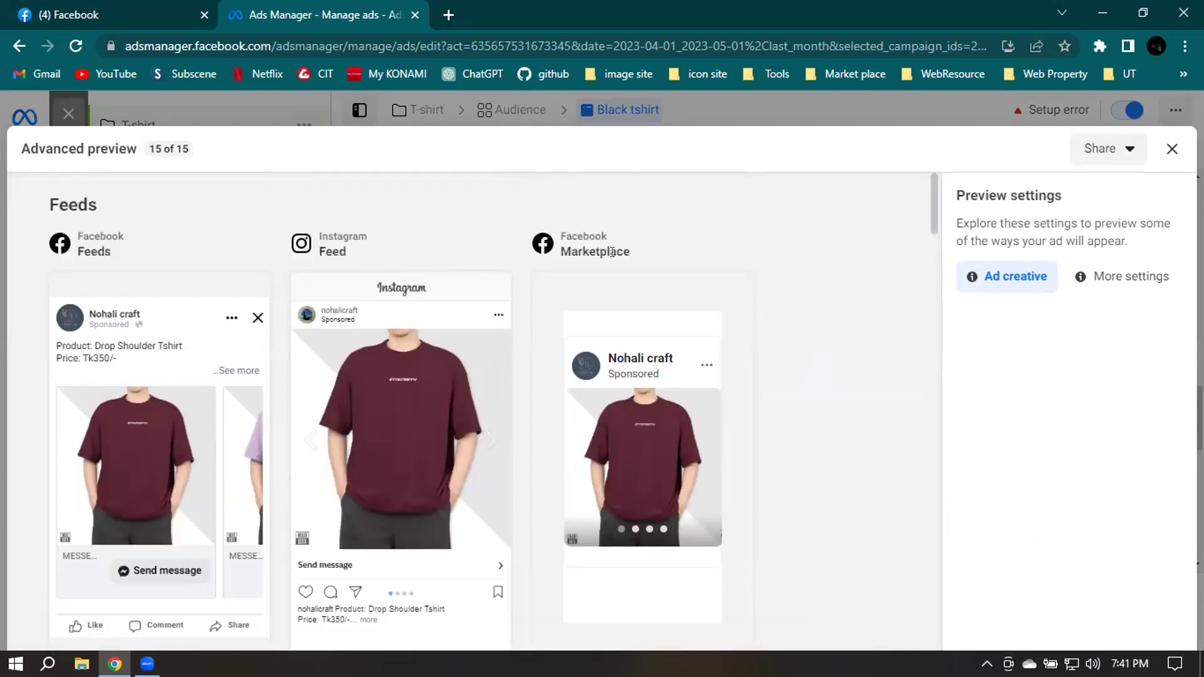
scroll(635, 357, "down", 5)
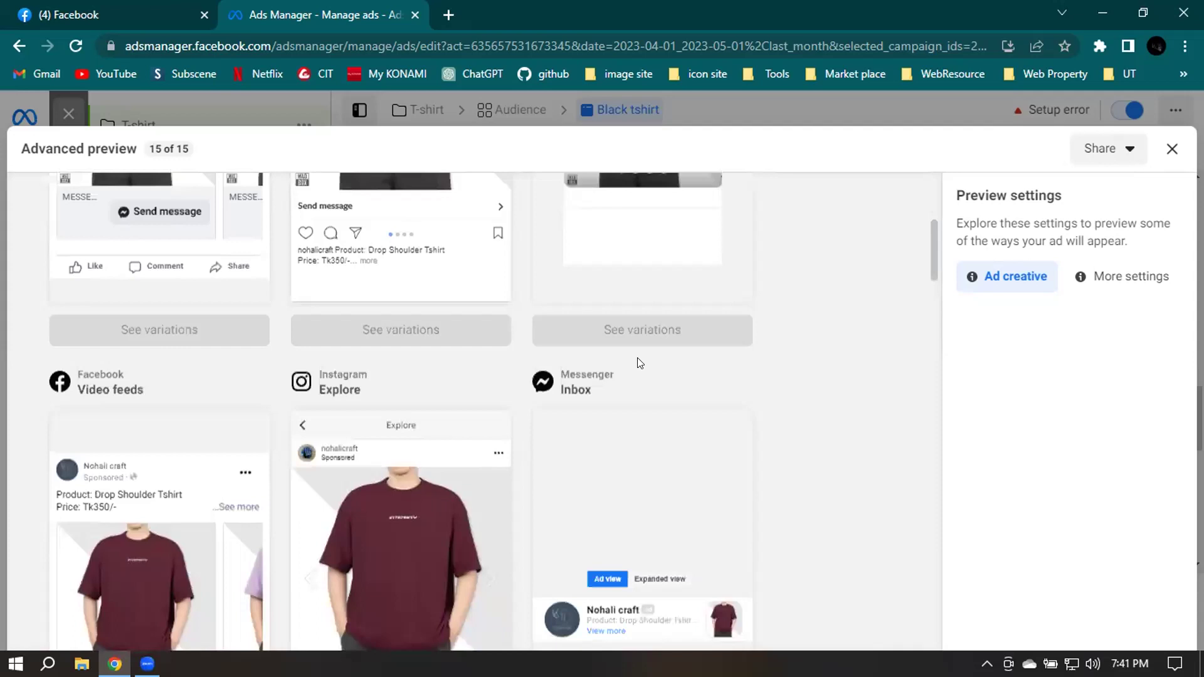
scroll(669, 357, "down", 3)
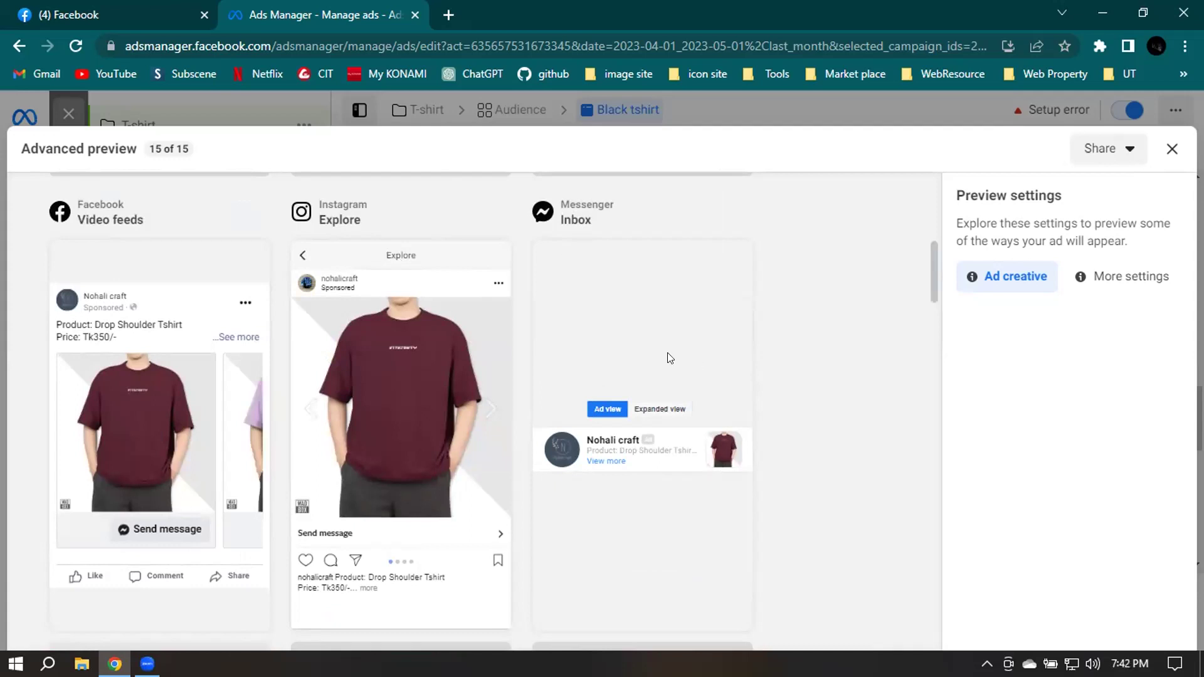
scroll(668, 358, "down", 5)
scroll(199, 416, "down", 3)
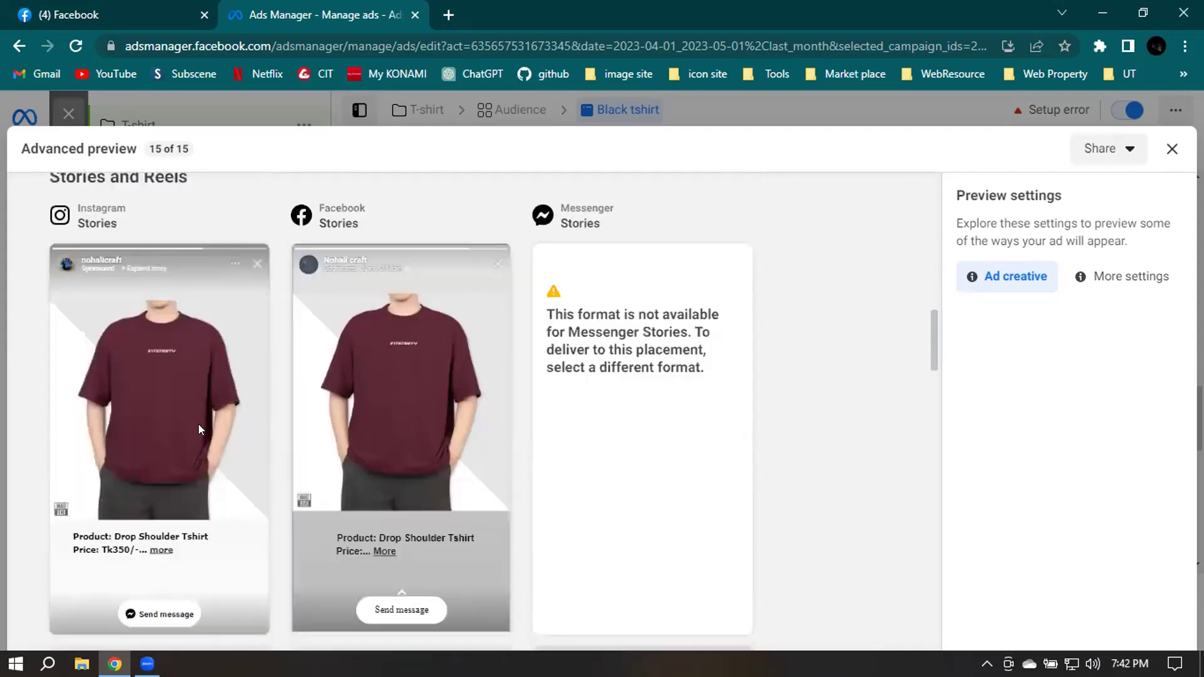
scroll(113, 401, "down", 2)
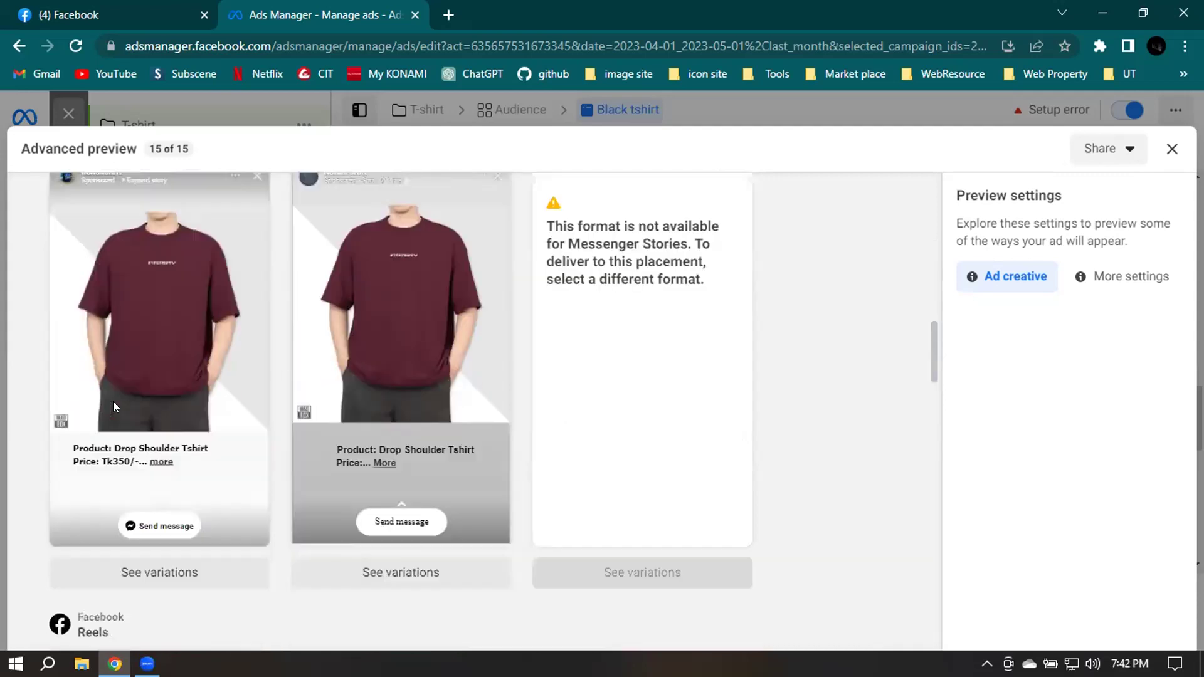
scroll(312, 408, "down", 4)
scroll(311, 408, "down", 2)
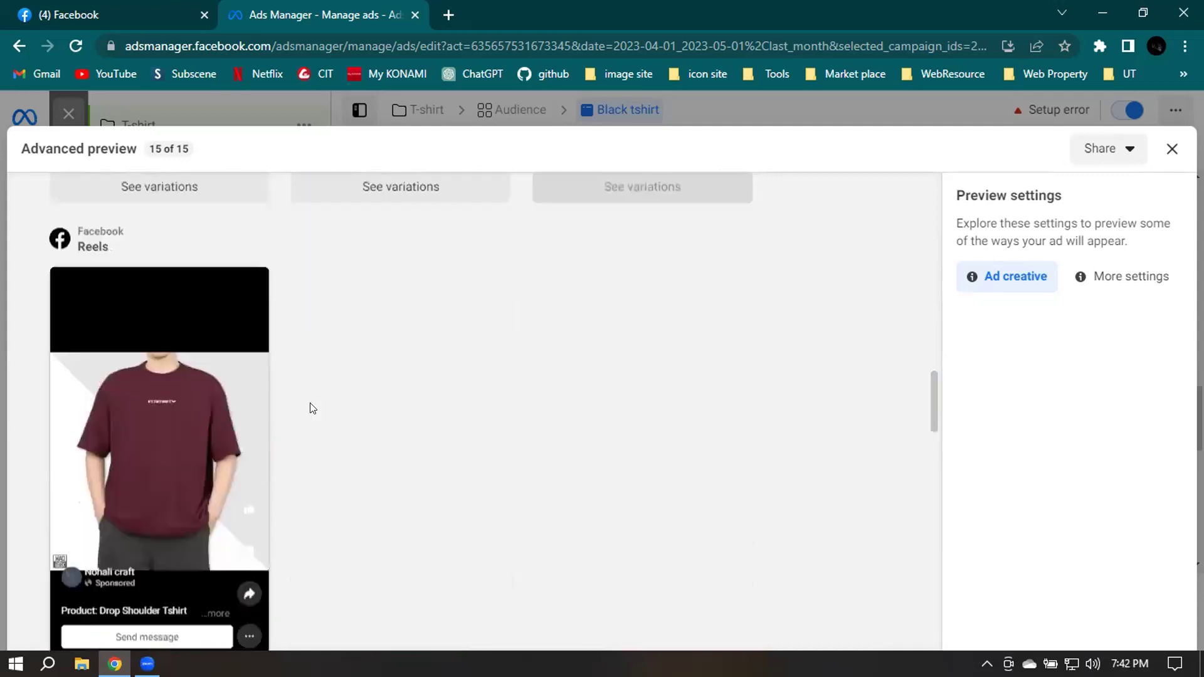
scroll(311, 408, "down", 1)
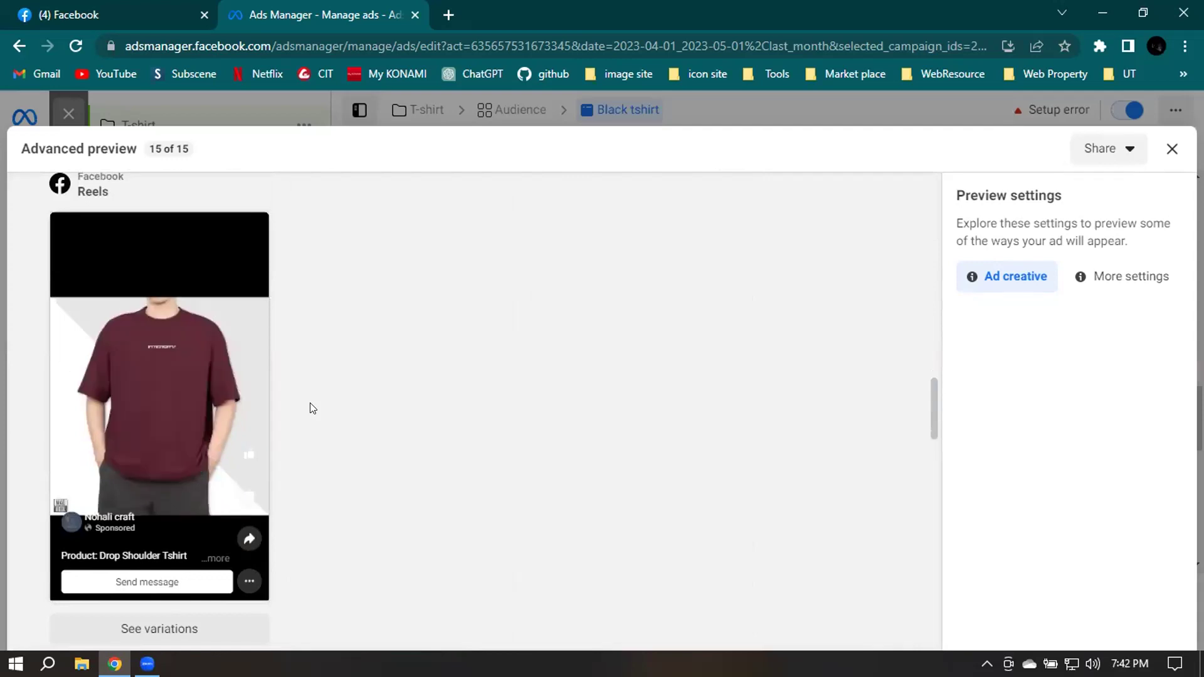
left_click(1172, 149)
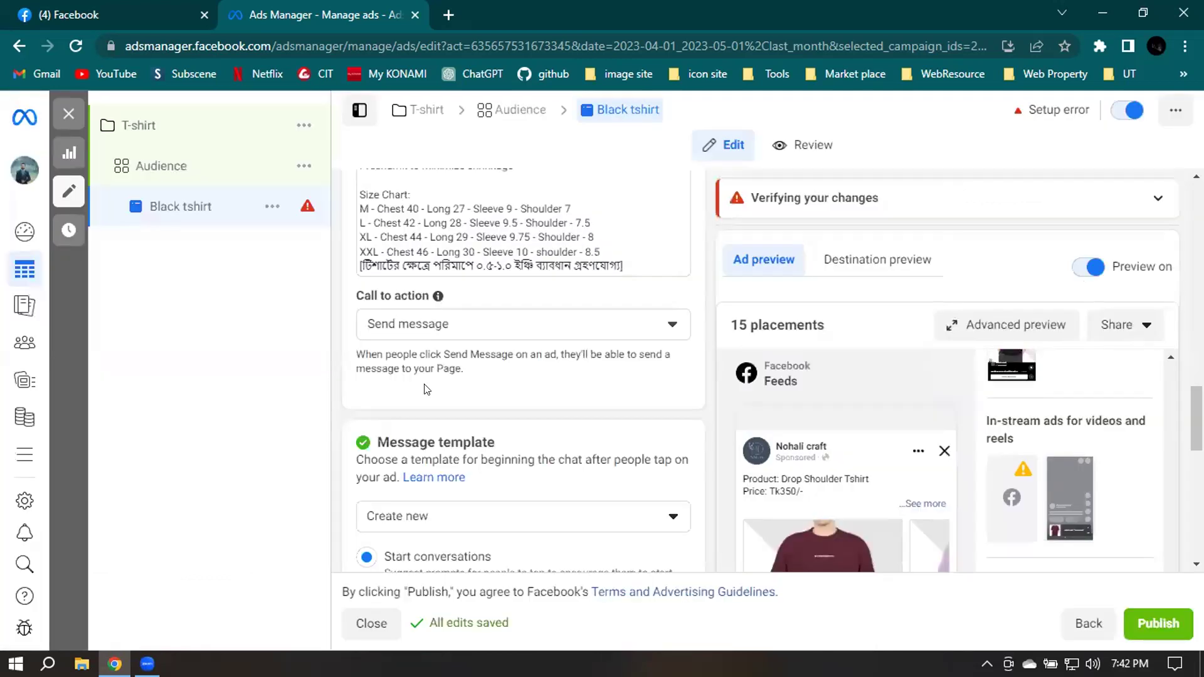
- Keep creating a new Start conversations message template and open its editor
scroll(420, 390, "down", 3)
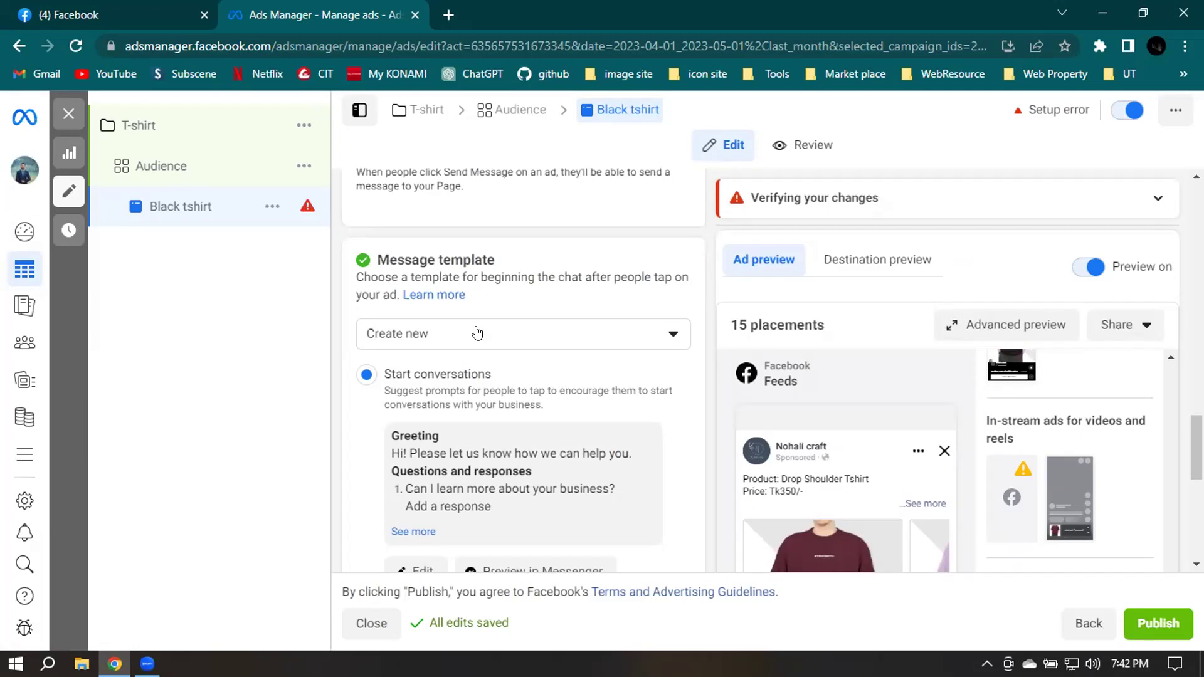
scroll(685, 276, "down", 2)
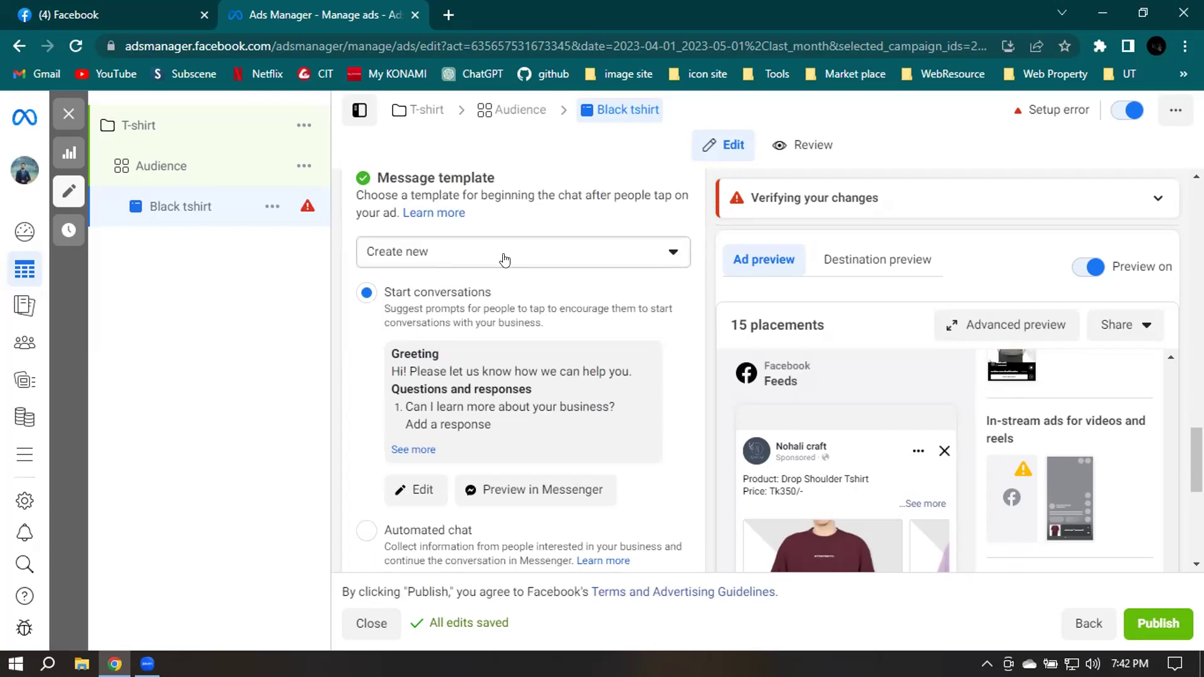
left_click(564, 250)
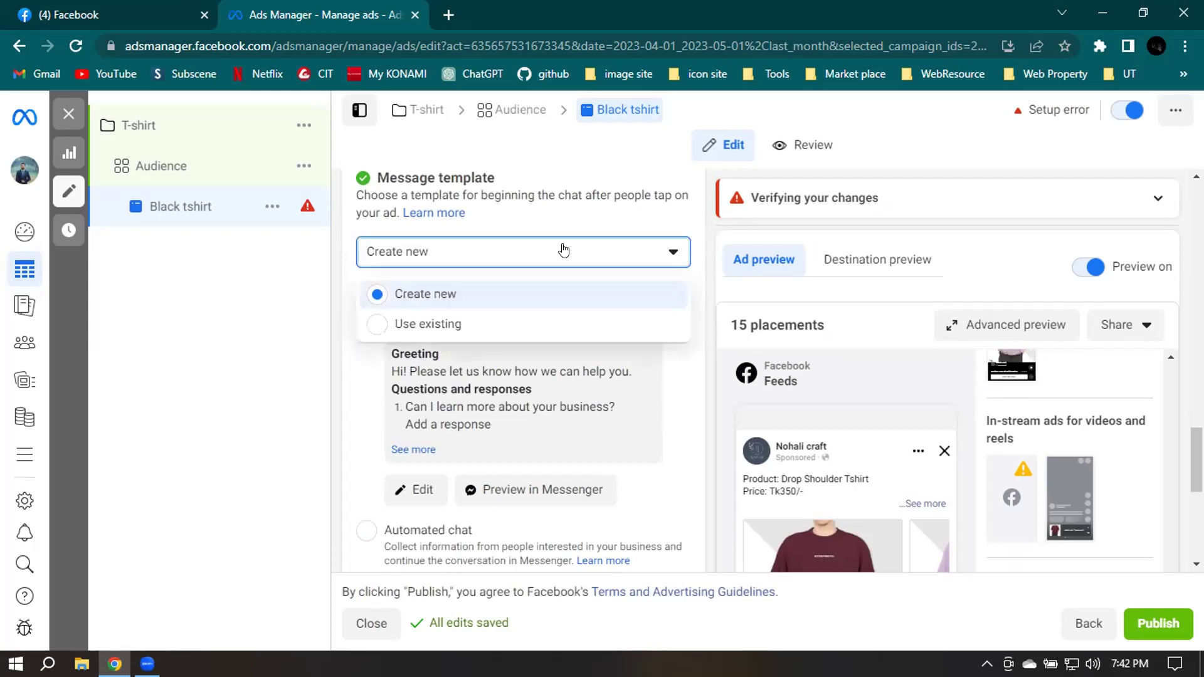
left_click(563, 250)
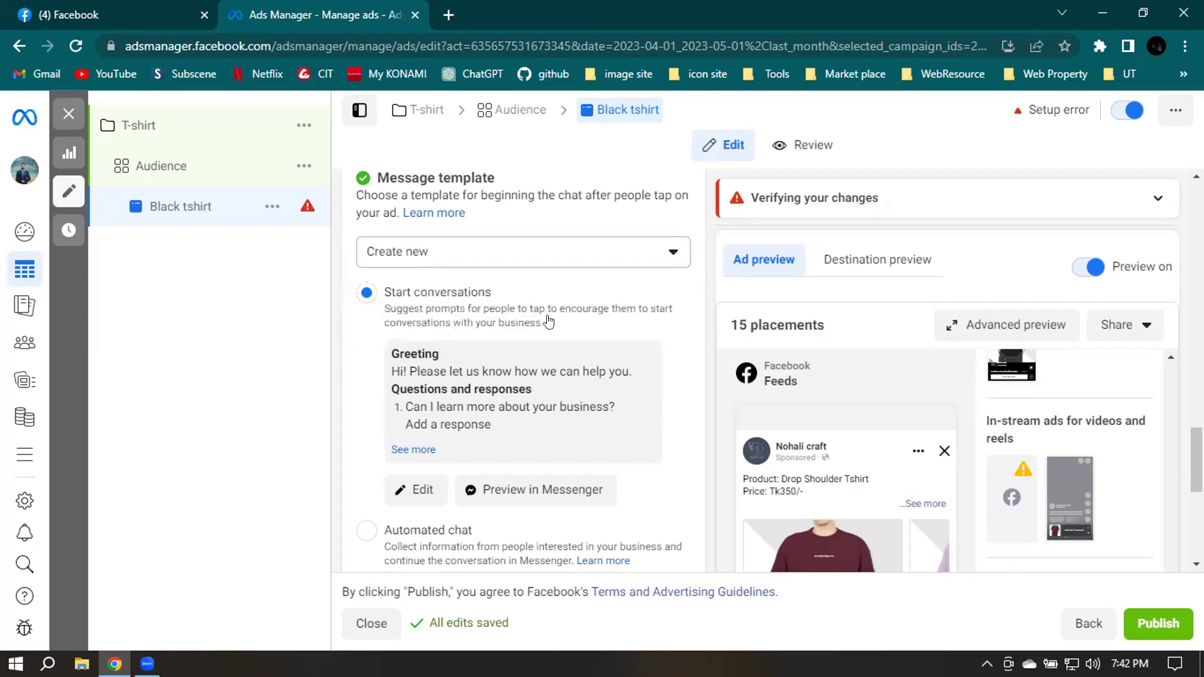
left_click(415, 490)
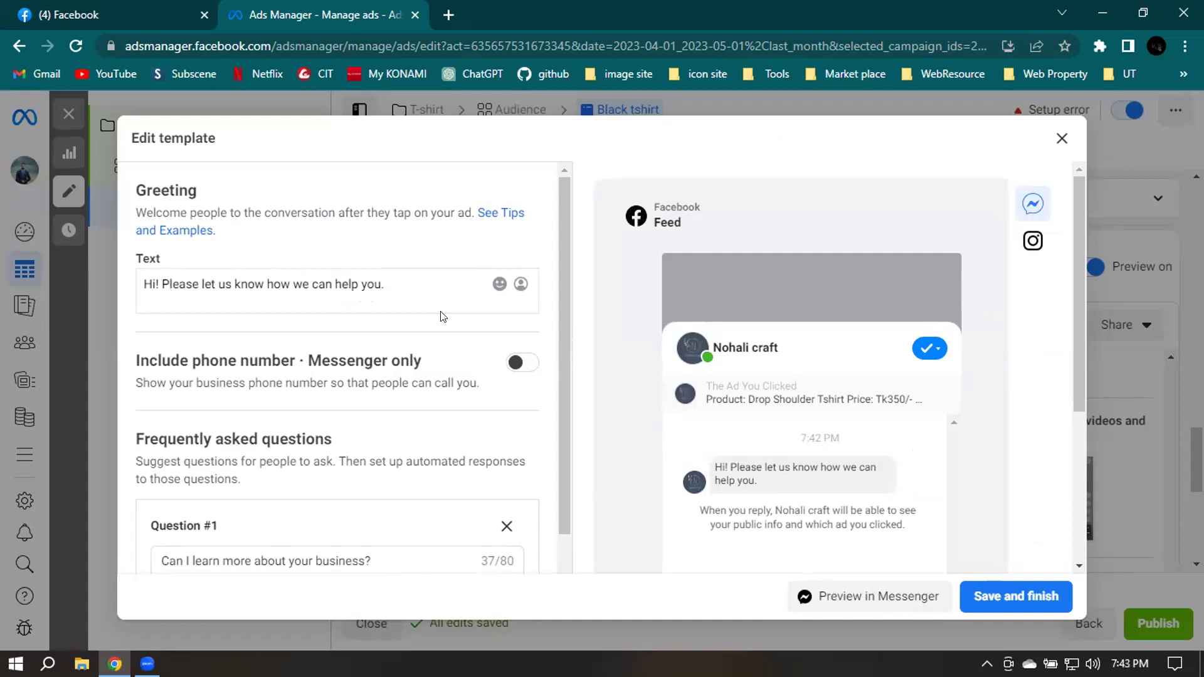
- Put the caret before 'Hi!' in the greeting, then switch on Include phone number
left_click(432, 282)
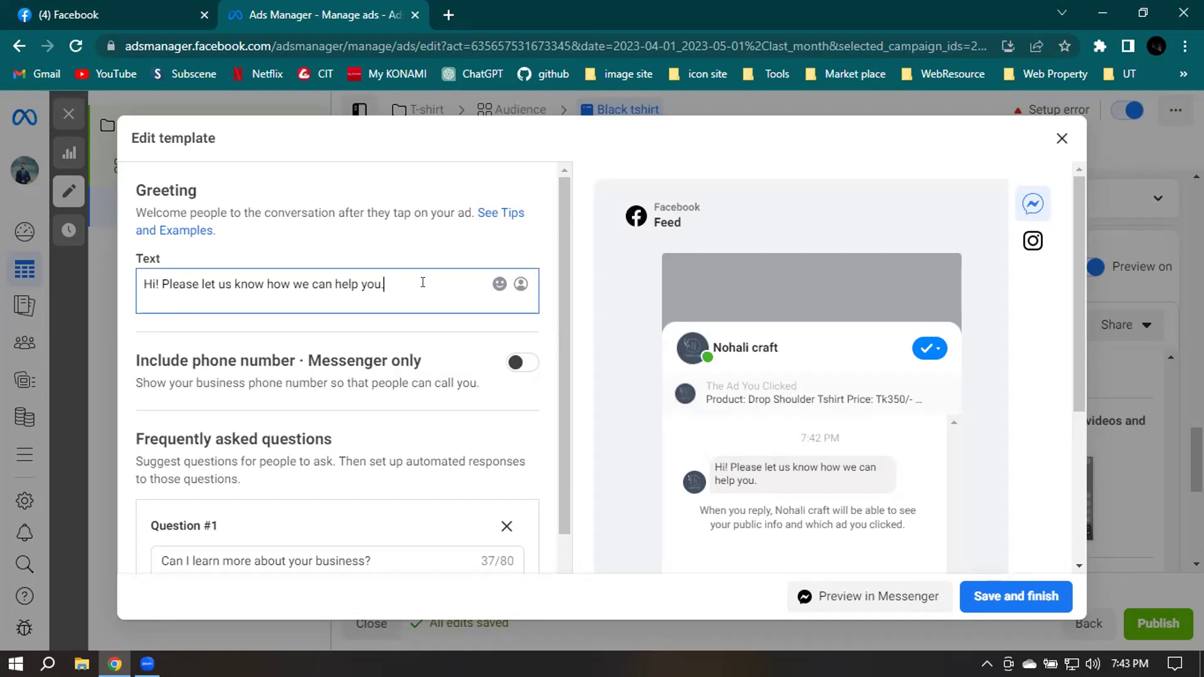
left_click(154, 281)
scroll(332, 224, "down", 1)
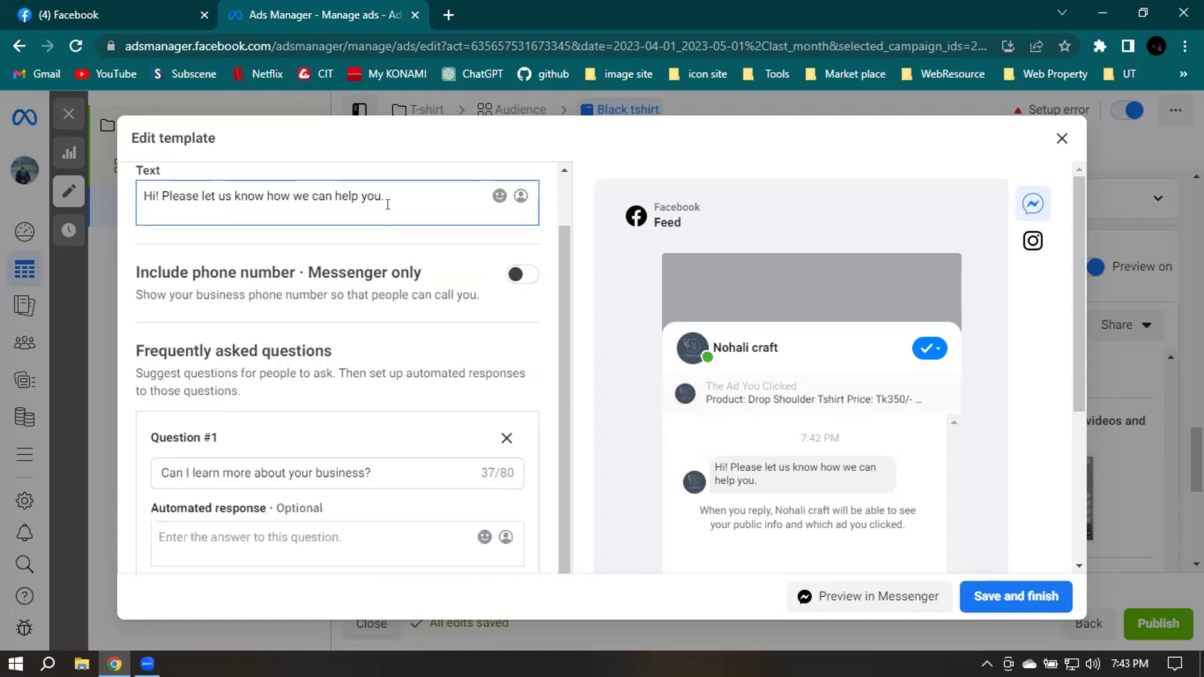
left_click(514, 278)
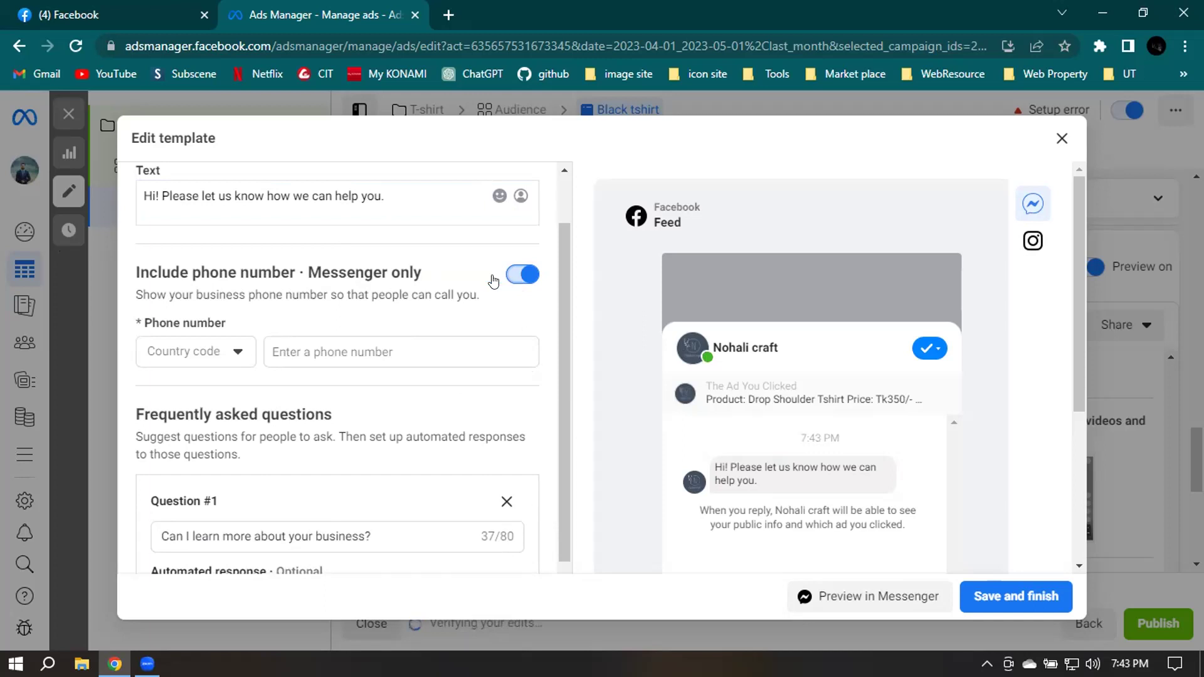
- Choose the +880 Bangladesh country code and enter the business phone number
left_click(211, 353)
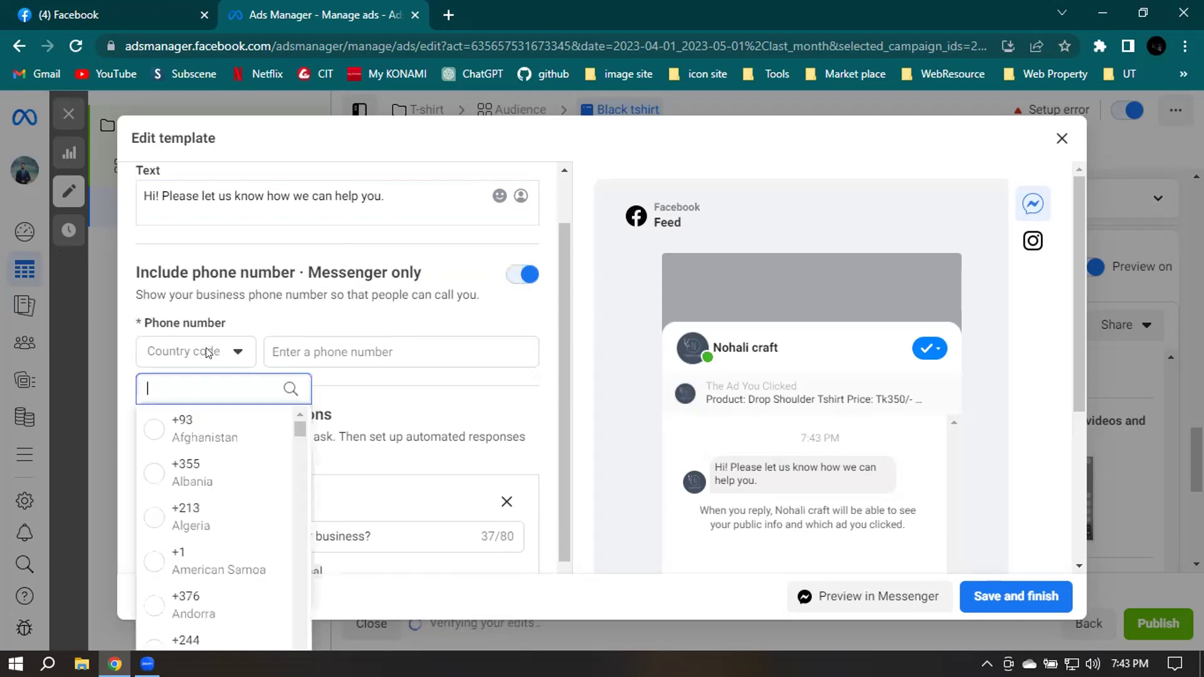
type("b")
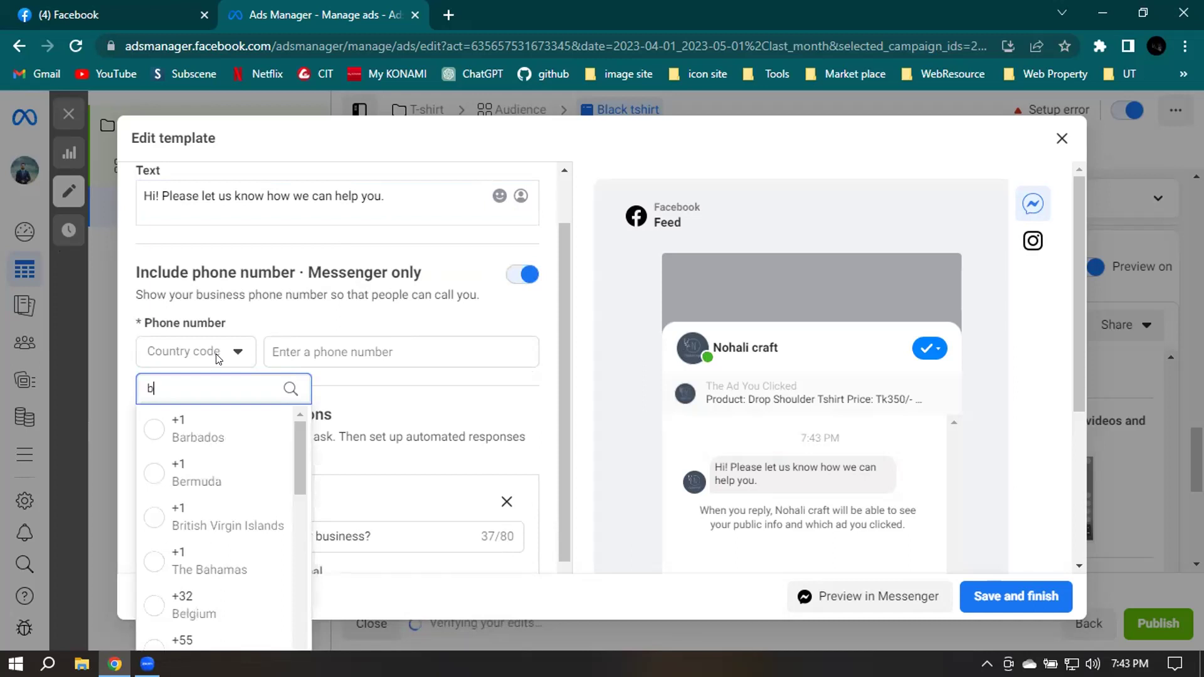
type("an")
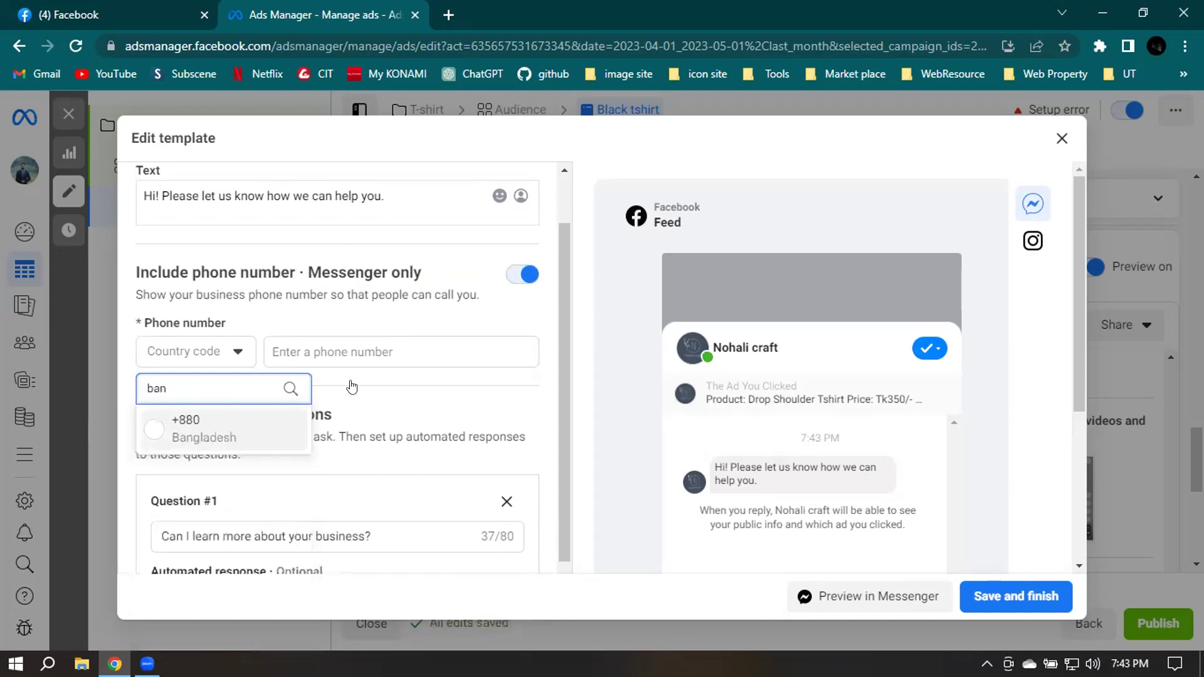
key("Return")
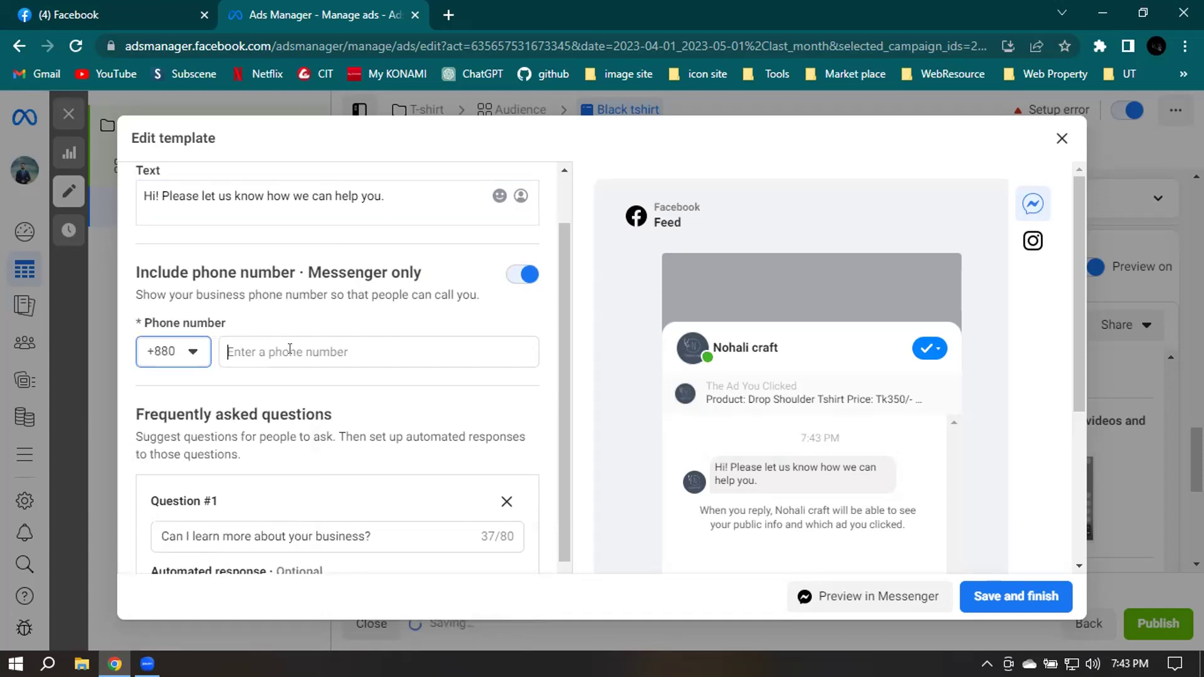
left_click(290, 351)
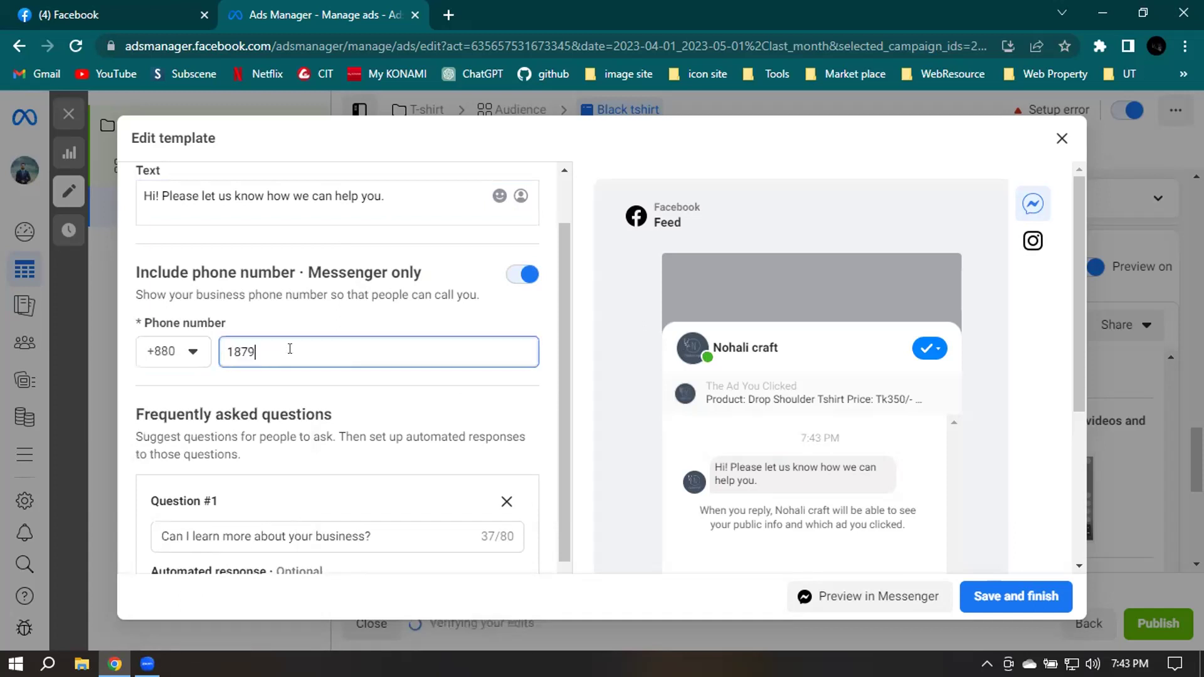
left_click(484, 372)
scroll(454, 359, "down", 1)
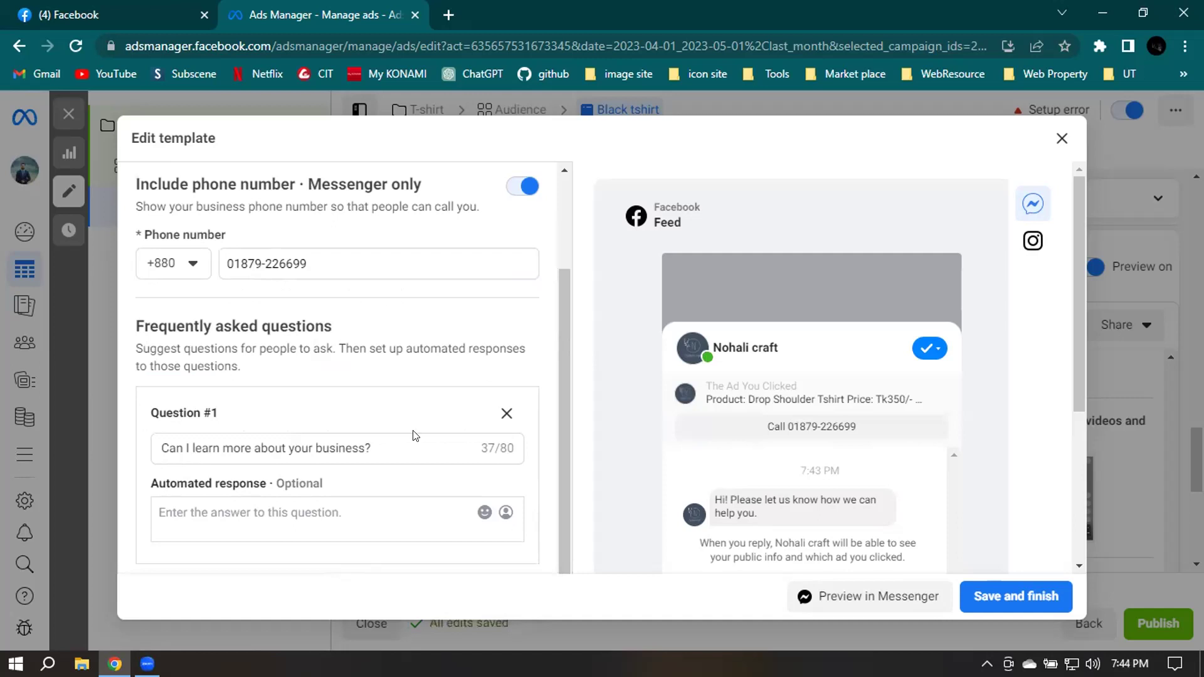
left_click(387, 448)
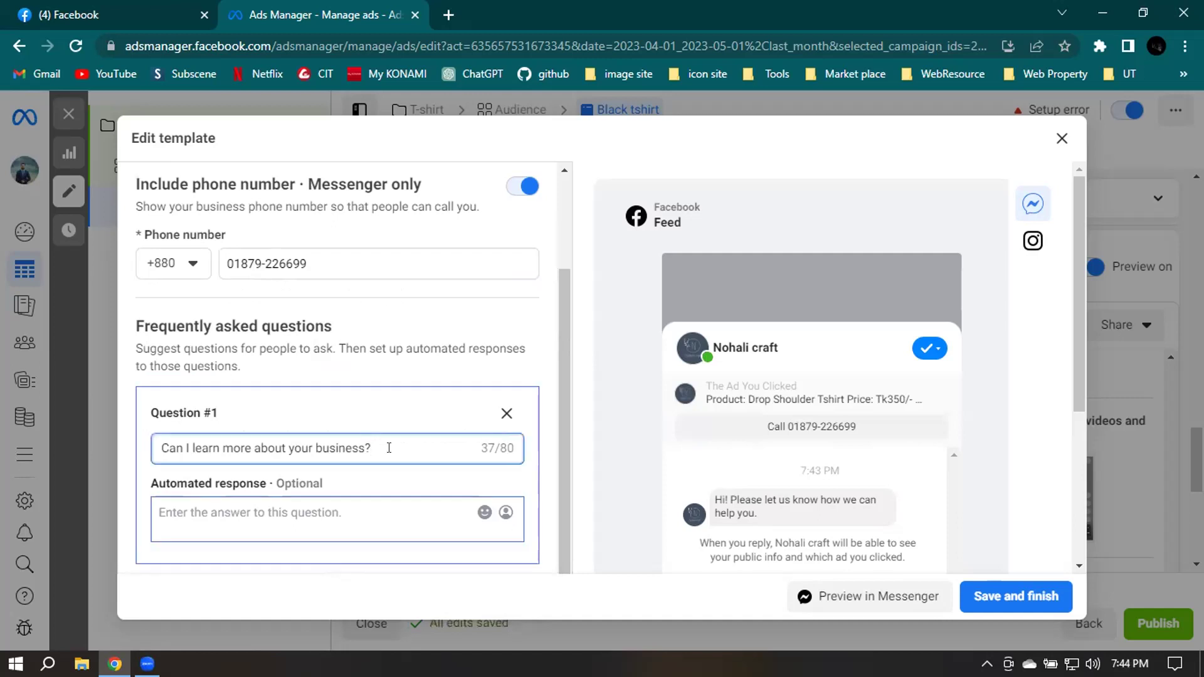
- Rename the first FAQ question to 'Delivery process' and use its suggested reply
key("BackSpace")
key("BackSpace")
key("BackSpace")
key("BackSpace")
key("BackSpace")
key("BackSpace")
key("BackSpace")
key("BackSpace")
key("BackSpace")
key("BackSpace")
key("BackSpace")
key("BackSpace")
key("BackSpace")
key("BackSpace")
key("BackSpace")
key("BackSpace")
key("BackSpace")
key("BackSpace")
key("BackSpace")
key("BackSpace")
key("BackSpace")
key("BackSpace")
key("BackSpace")
key("BackSpace")
key("BackSpace")
key("BackSpace")
key("BackSpace")
key("BackSpace")
key("BackSpace")
key("BackSpace")
key("BackSpace")
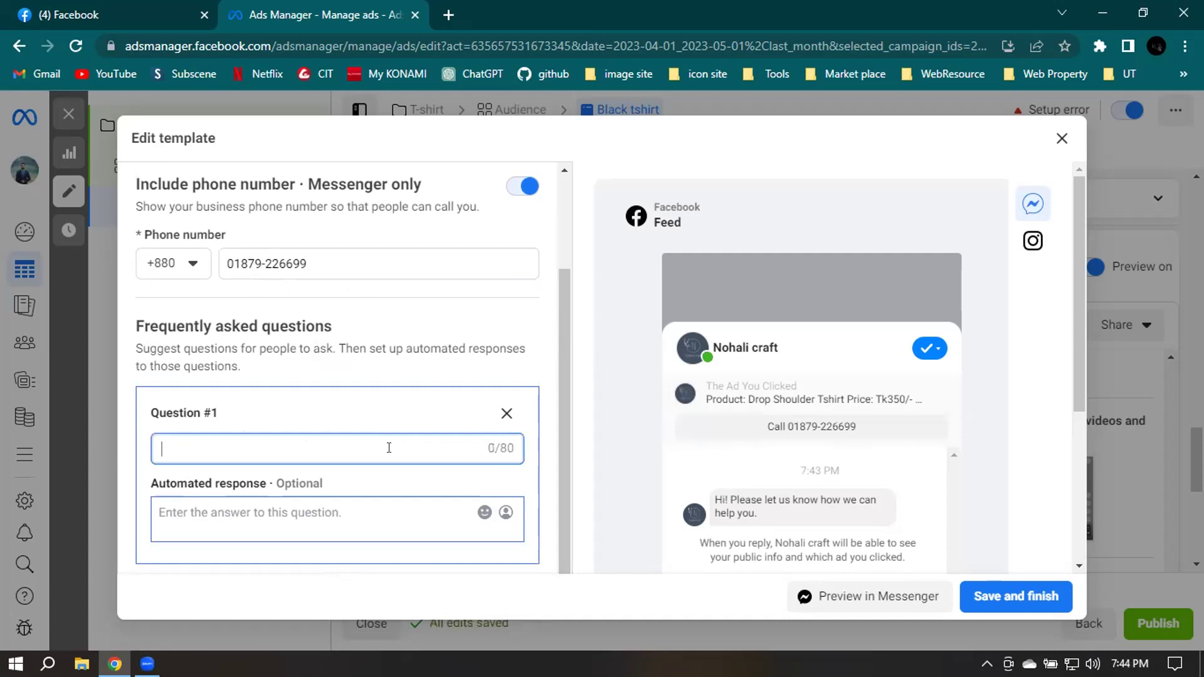
type("Delive")
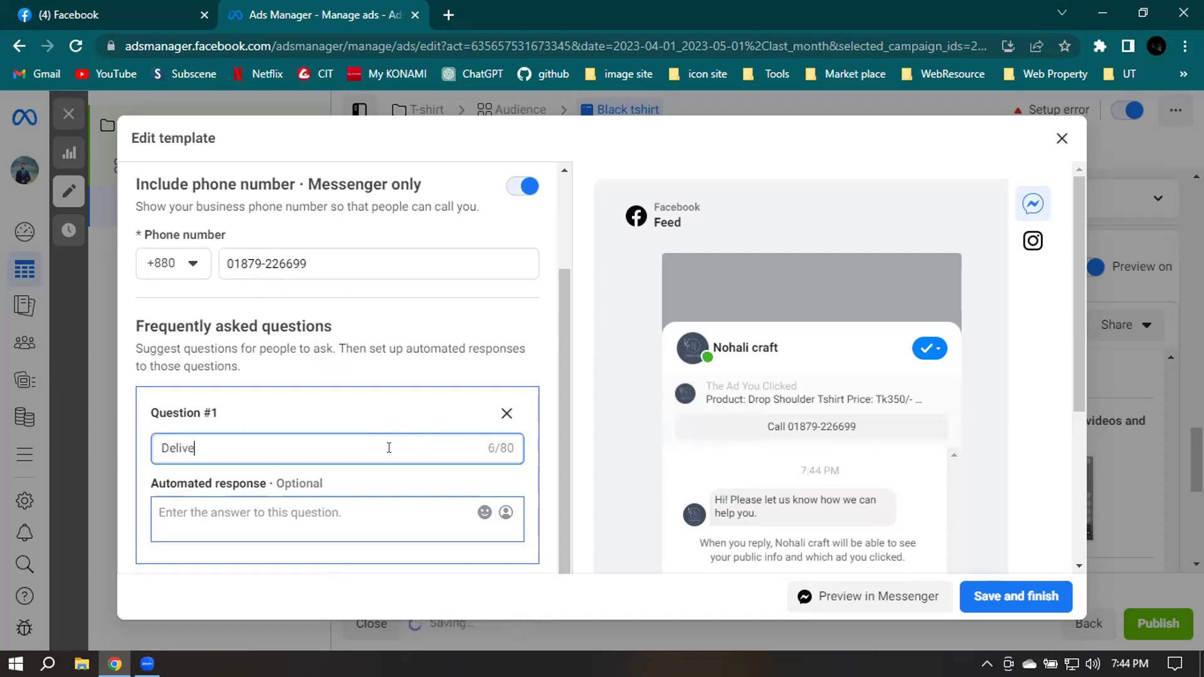
type("ry pro")
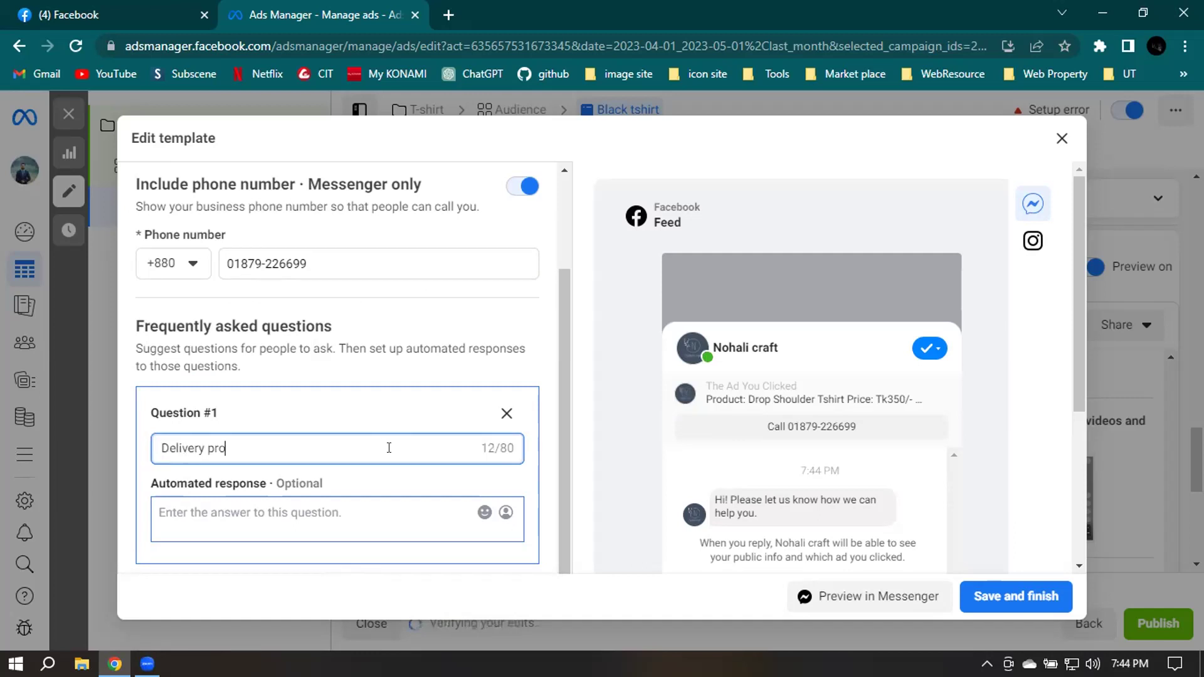
type("cesss")
key("BackSpace")
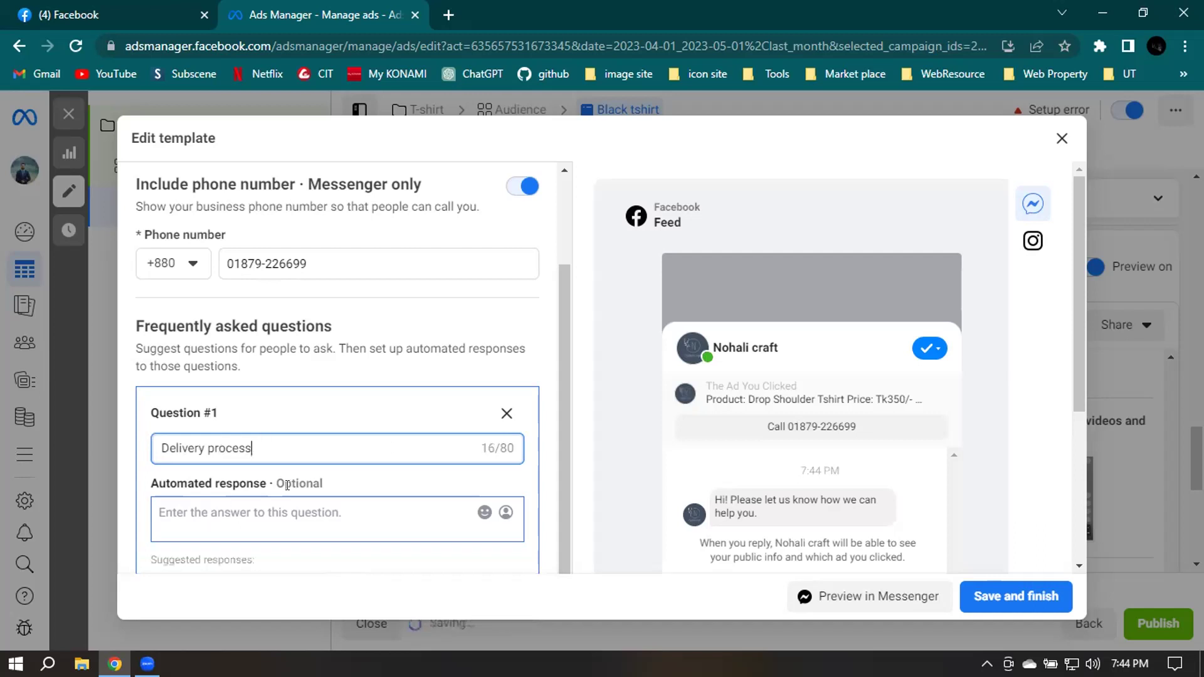
scroll(190, 333, "down", 3)
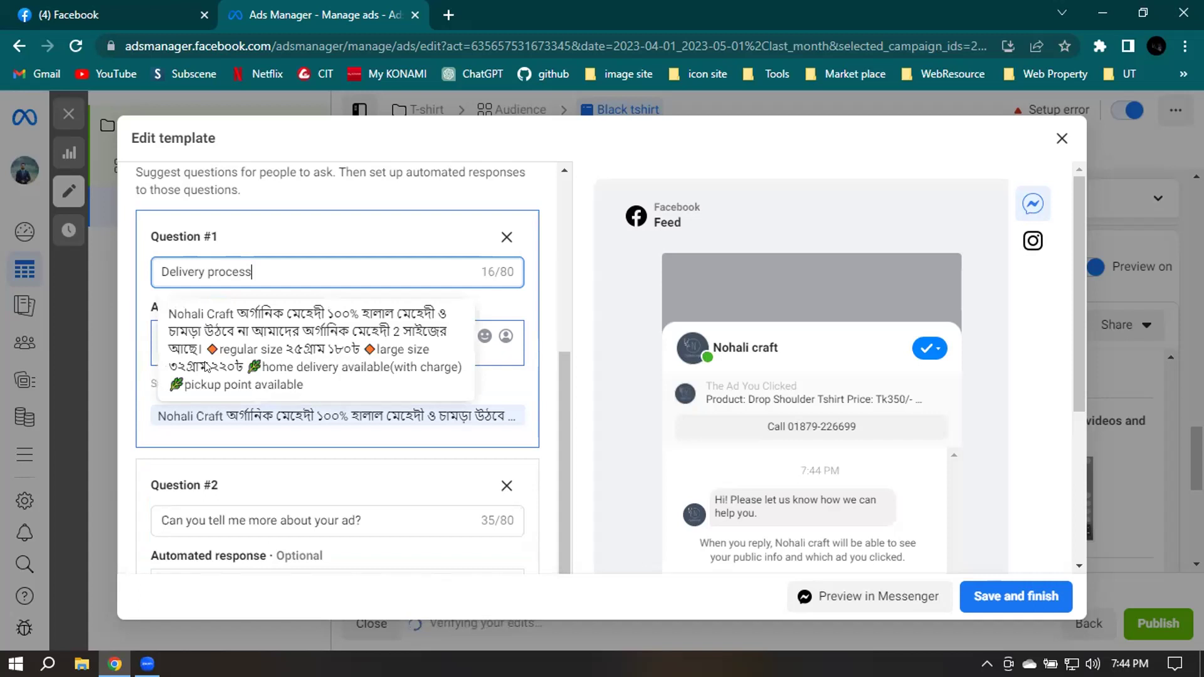
left_click(416, 352)
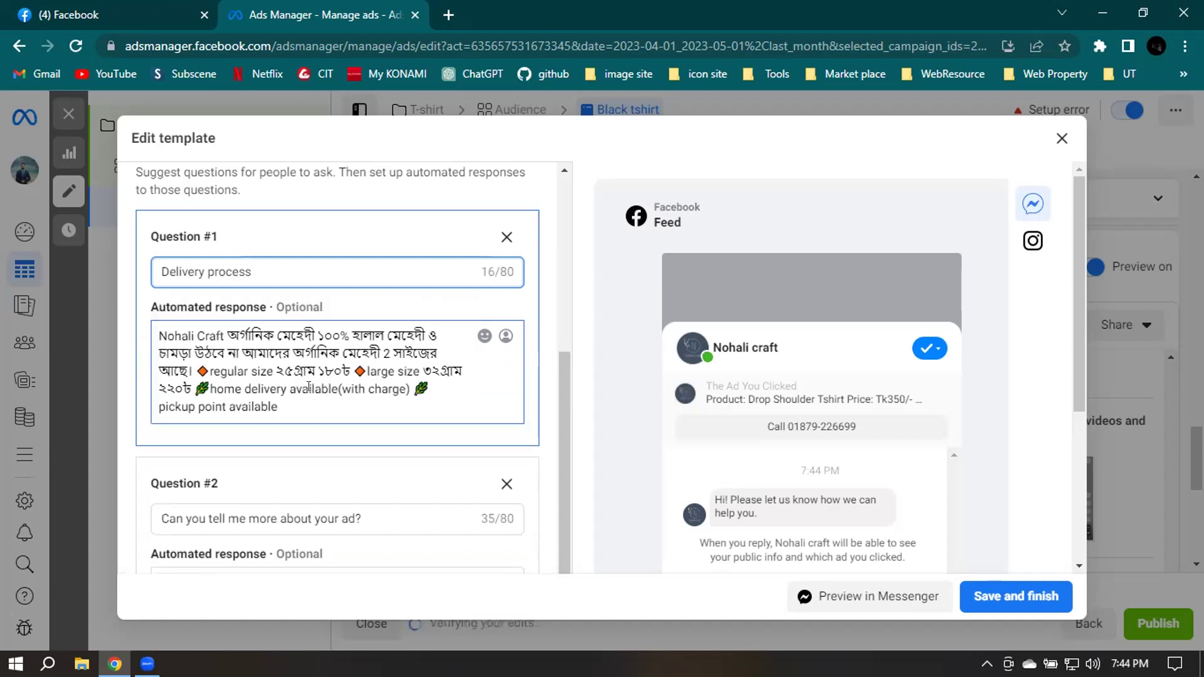
- Replace the reply with 'Inside Dhaka Delivery cost 60tk, Outside Dhaka S,A Paribohon 150tk'
left_click(289, 406)
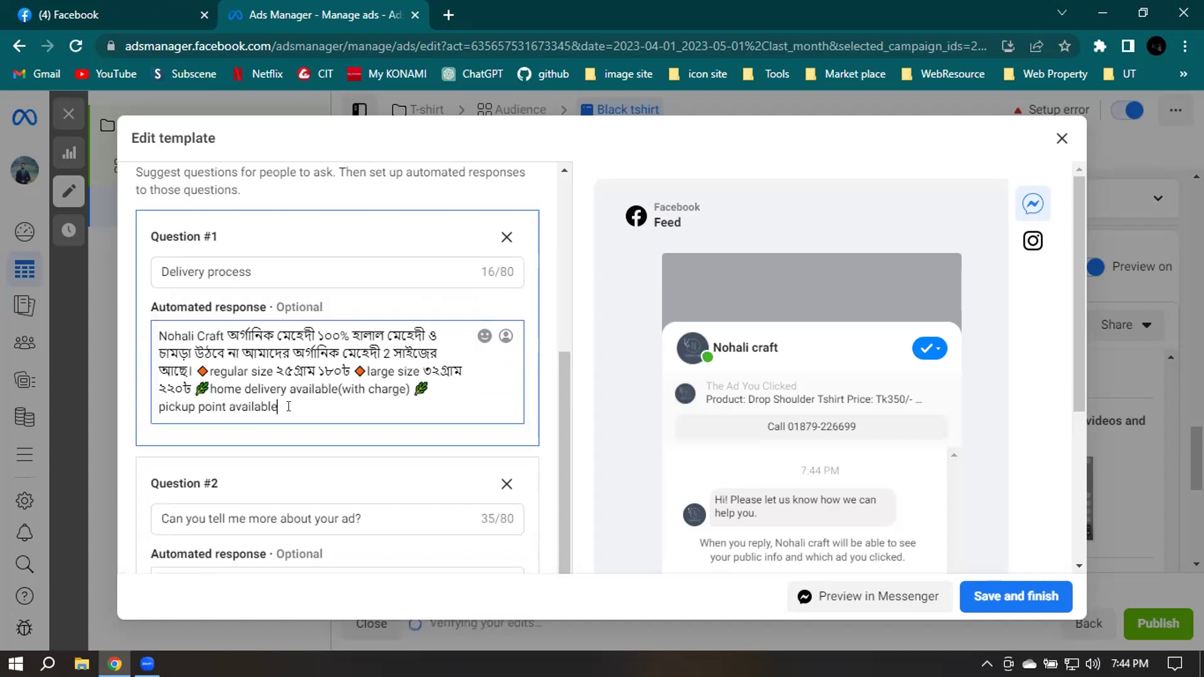
key("ctrl+a")
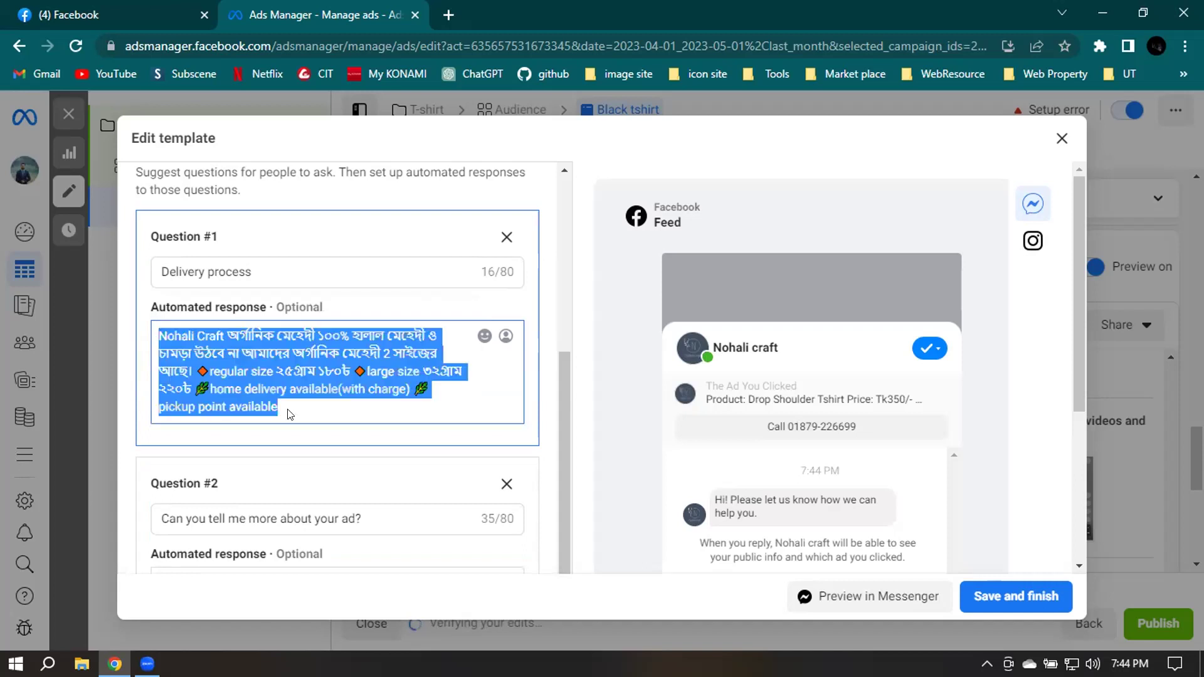
key("BackSpace")
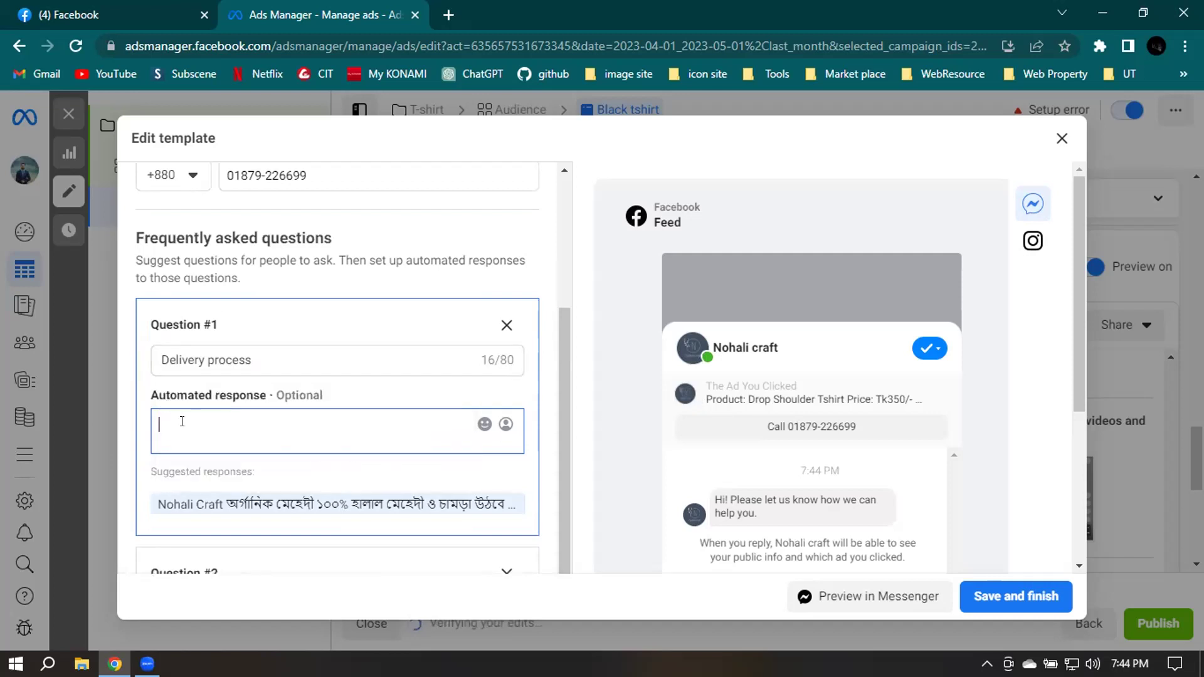
type("Inside Dhaka")
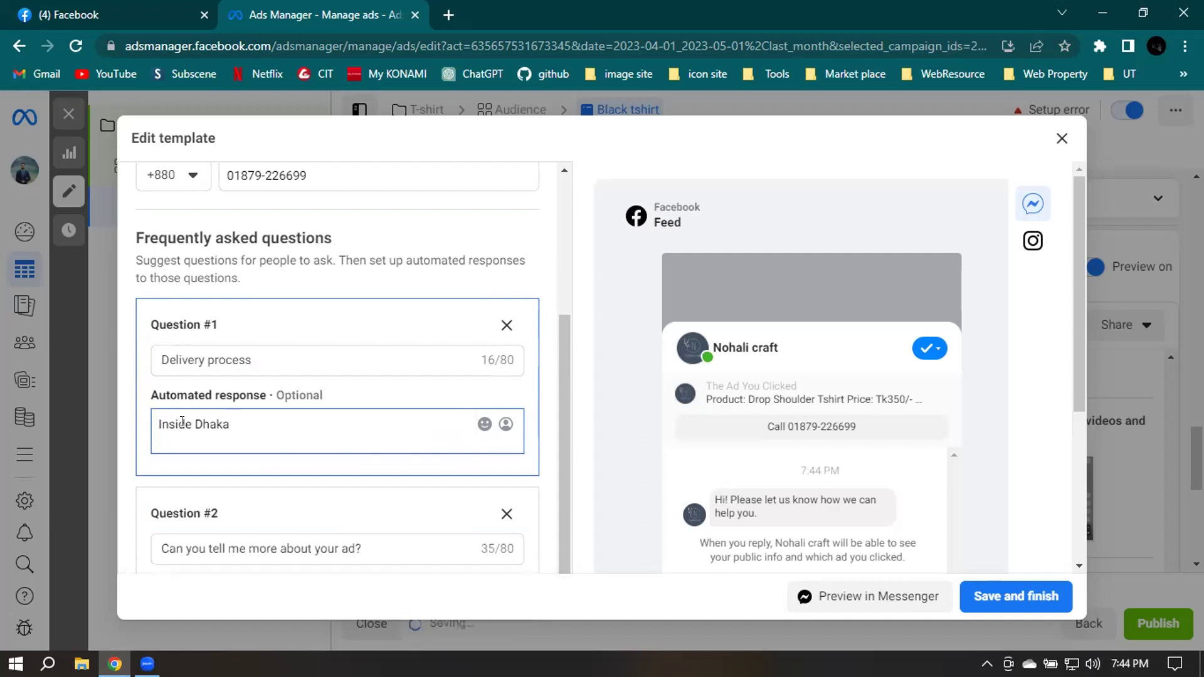
type(" Delivery ")
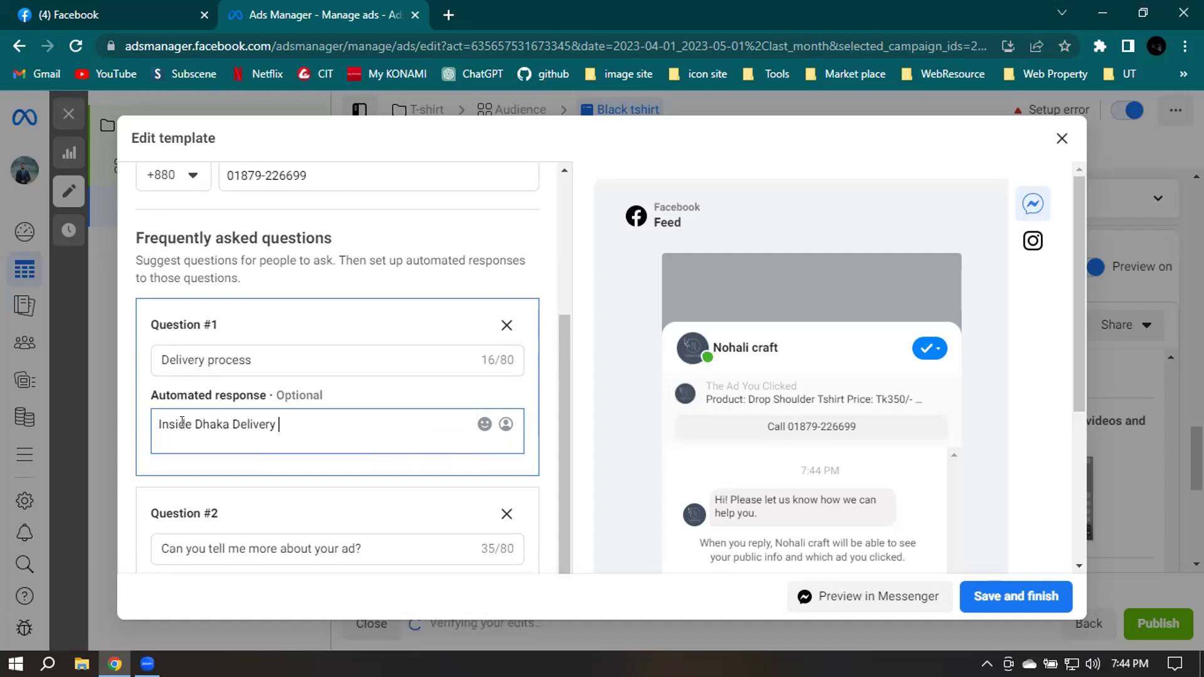
type("cos")
type("t")
type(" 80")
type("tk")
left_click(316, 424)
key("BackSpace")
key("BackSpace")
type("60")
key("End")
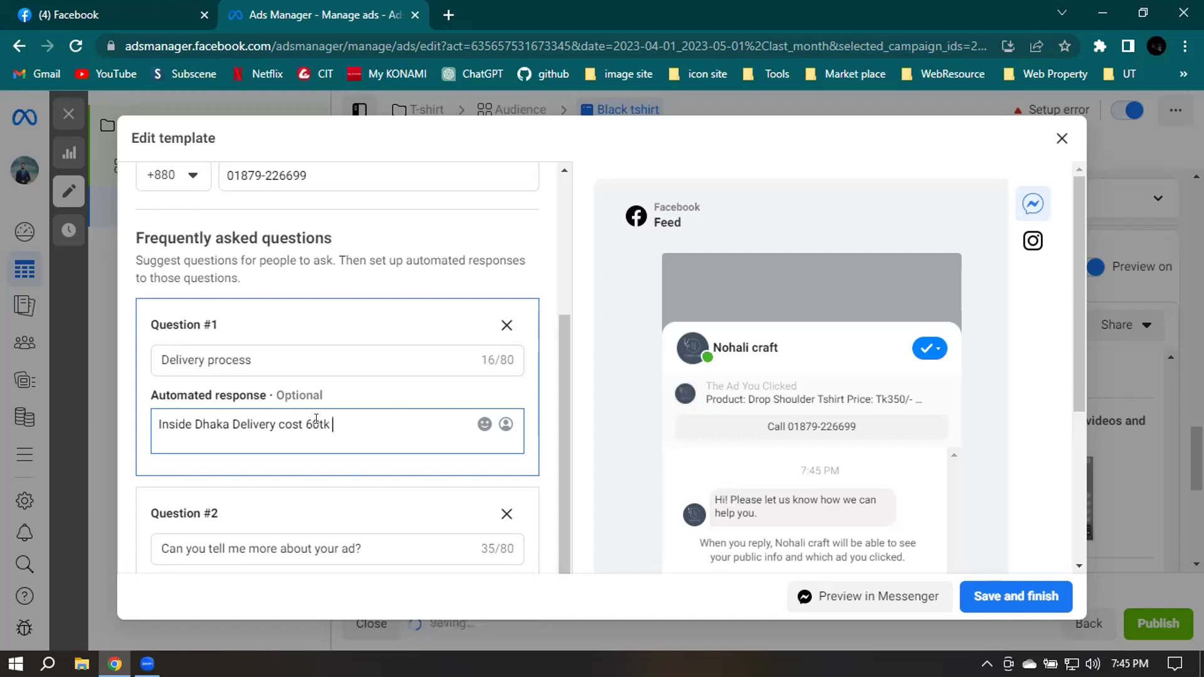
type("Outside")
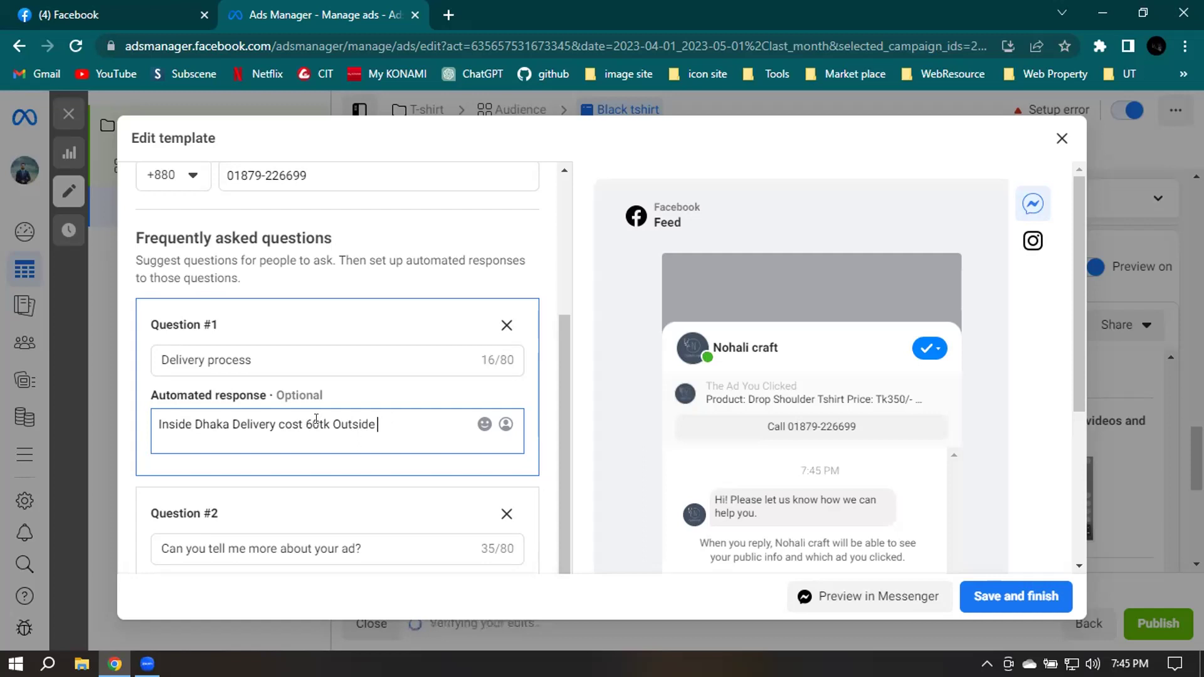
type(" Dhaa")
key("BackSpace")
type("ka")
type("S")
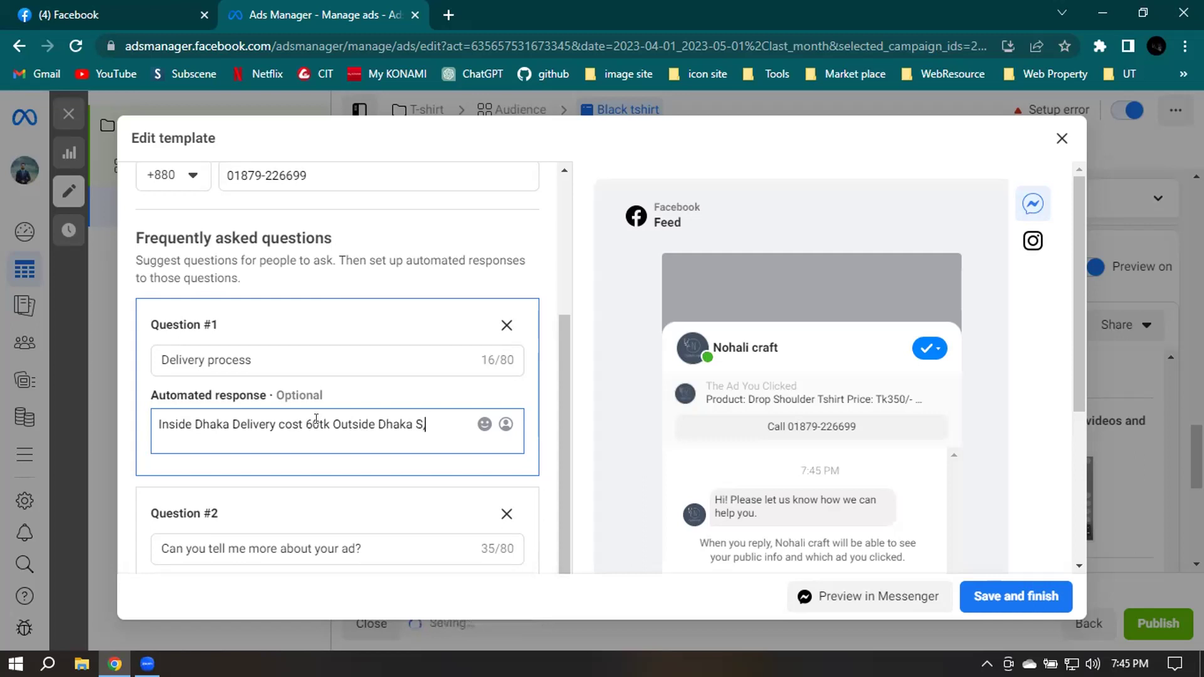
type(",A Paribo")
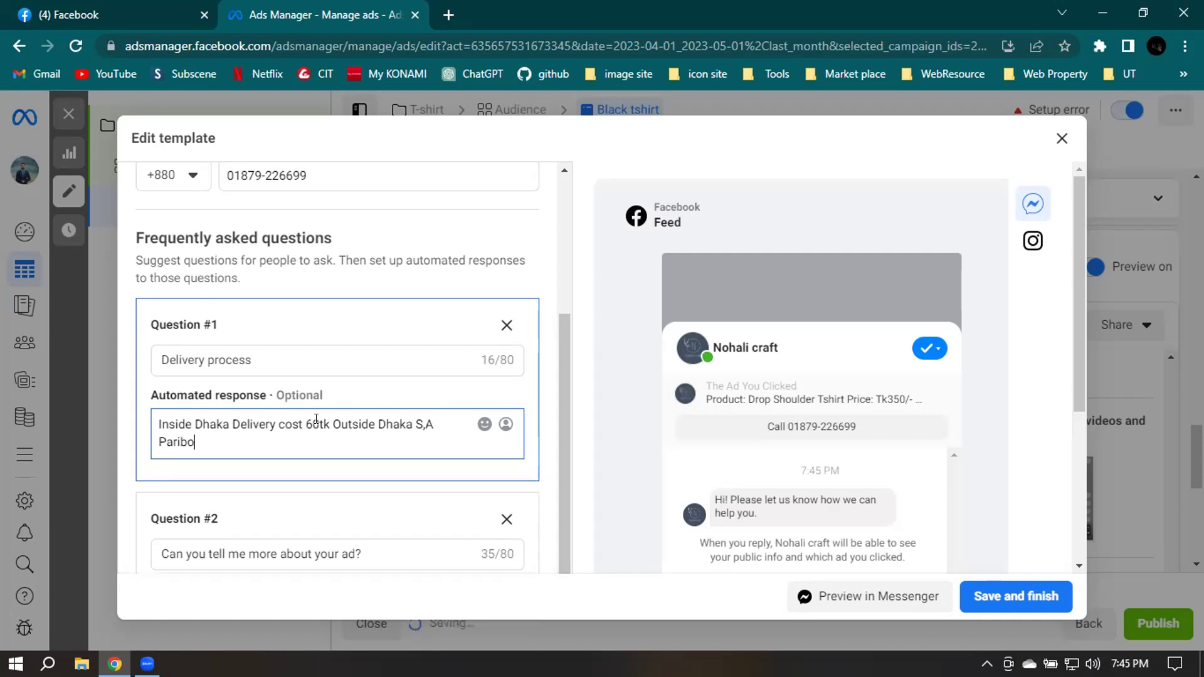
type("hon 150")
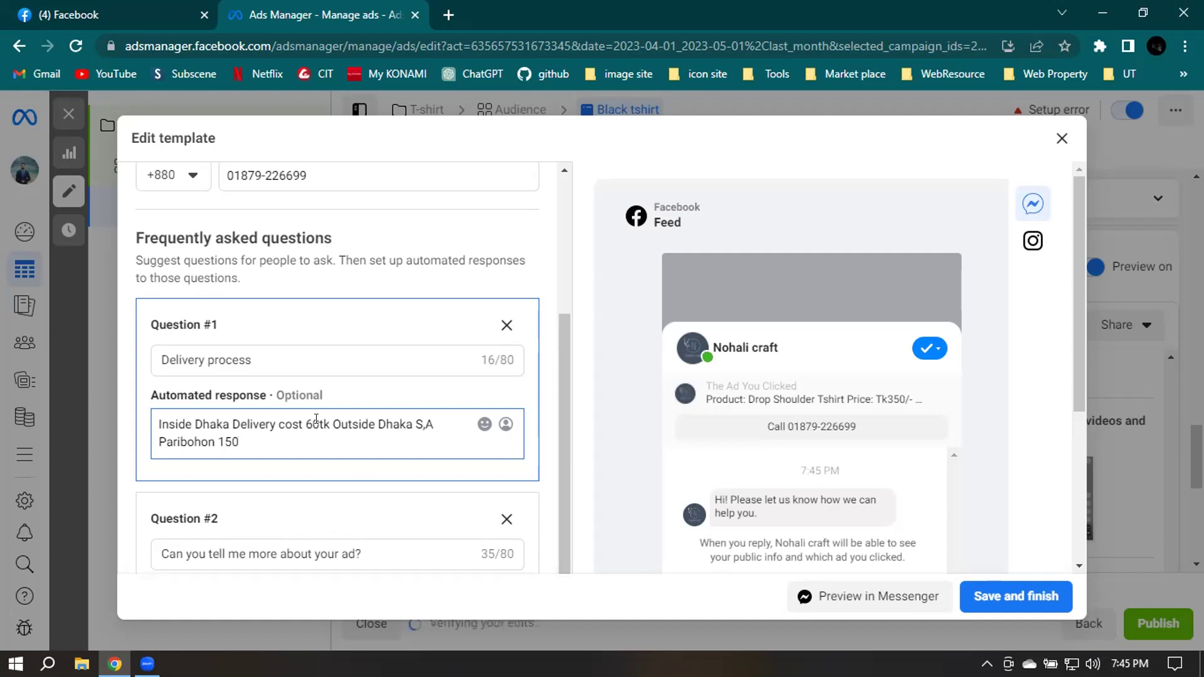
type("tk")
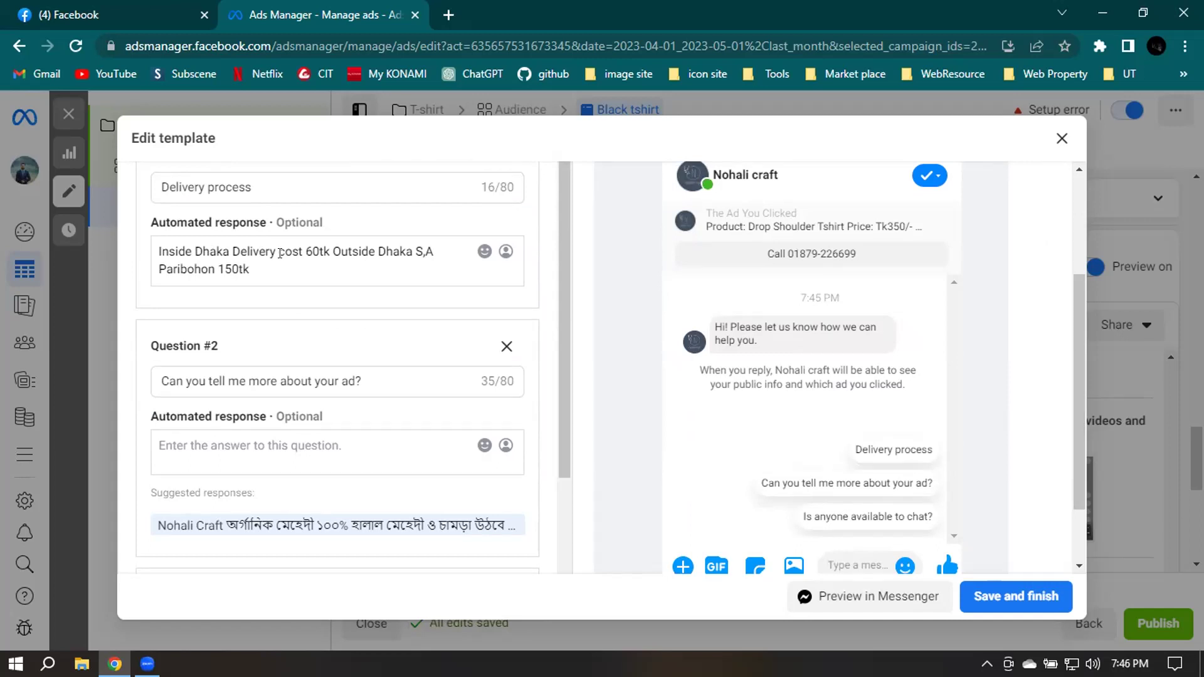
left_click(409, 375)
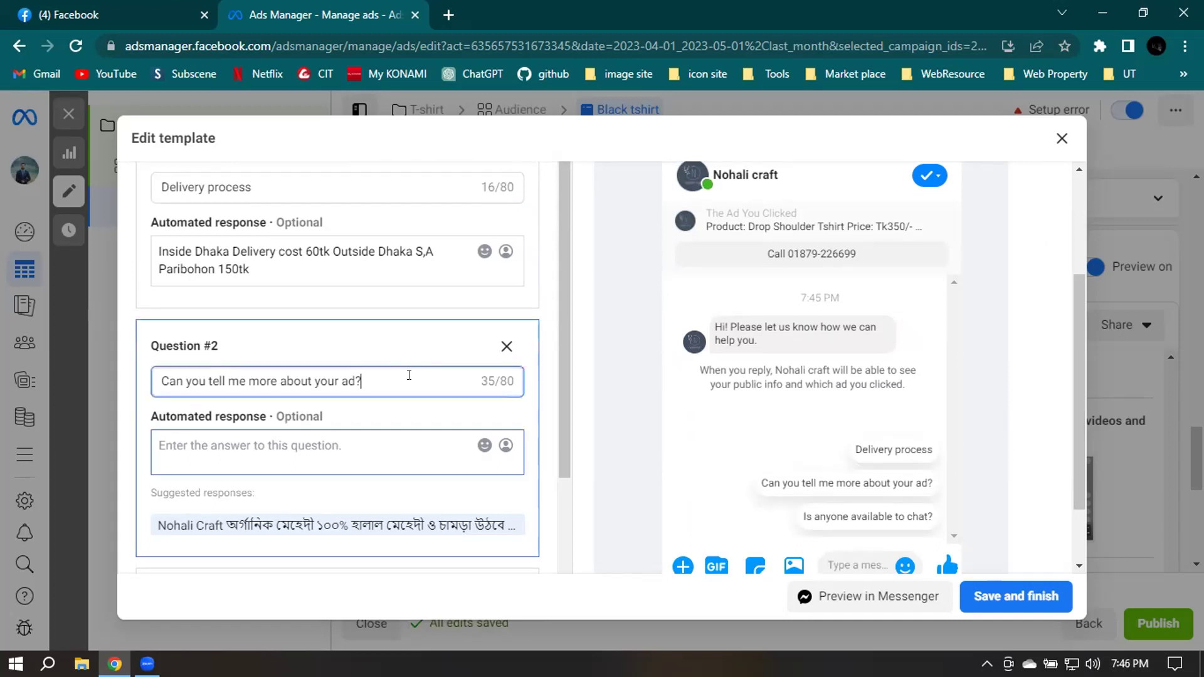
- Replace the second FAQ question with 'Our Shop Location'
key("ctrl+a")
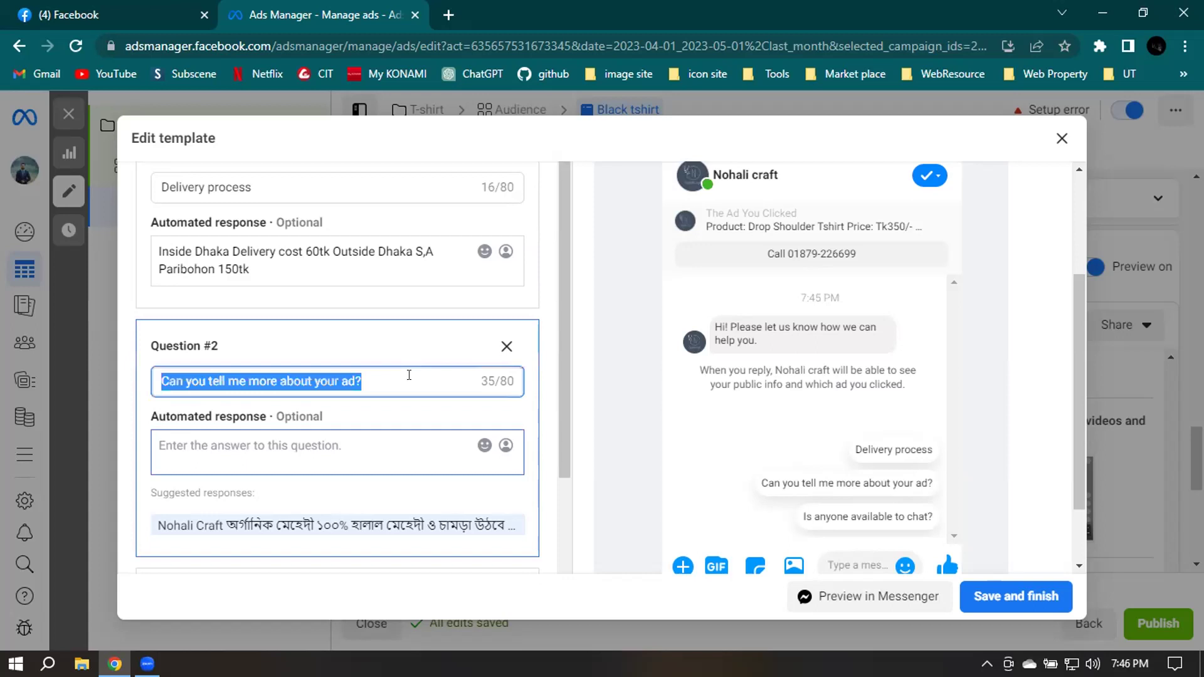
type("Your")
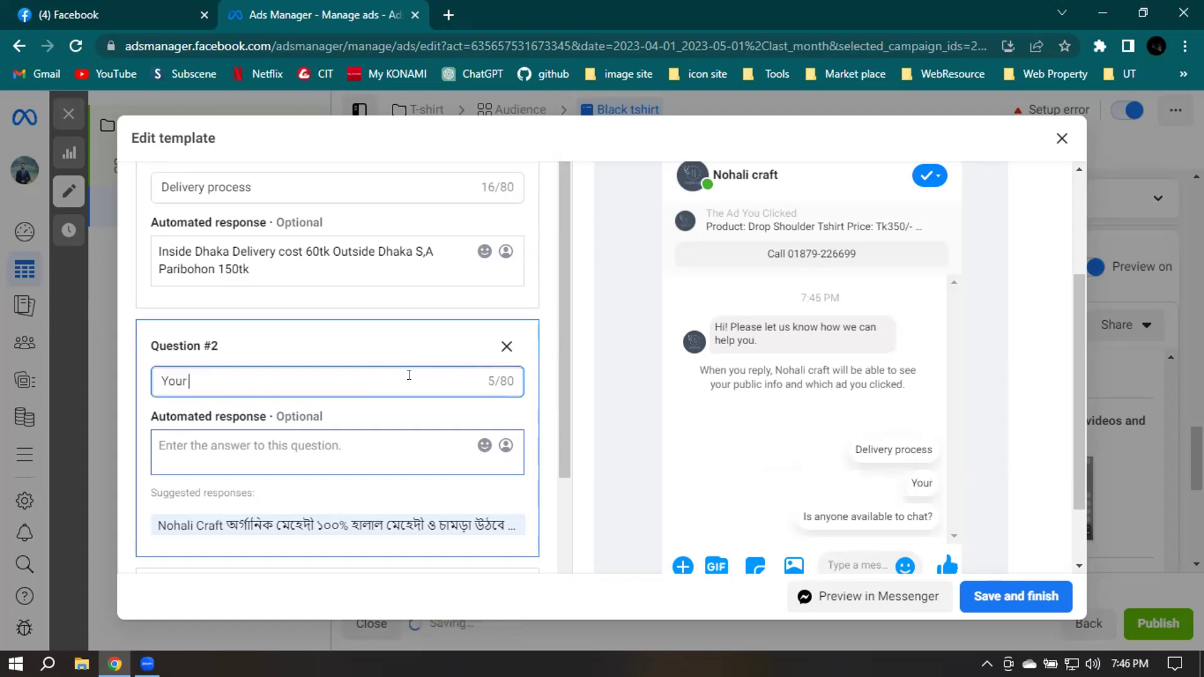
type(" Locati")
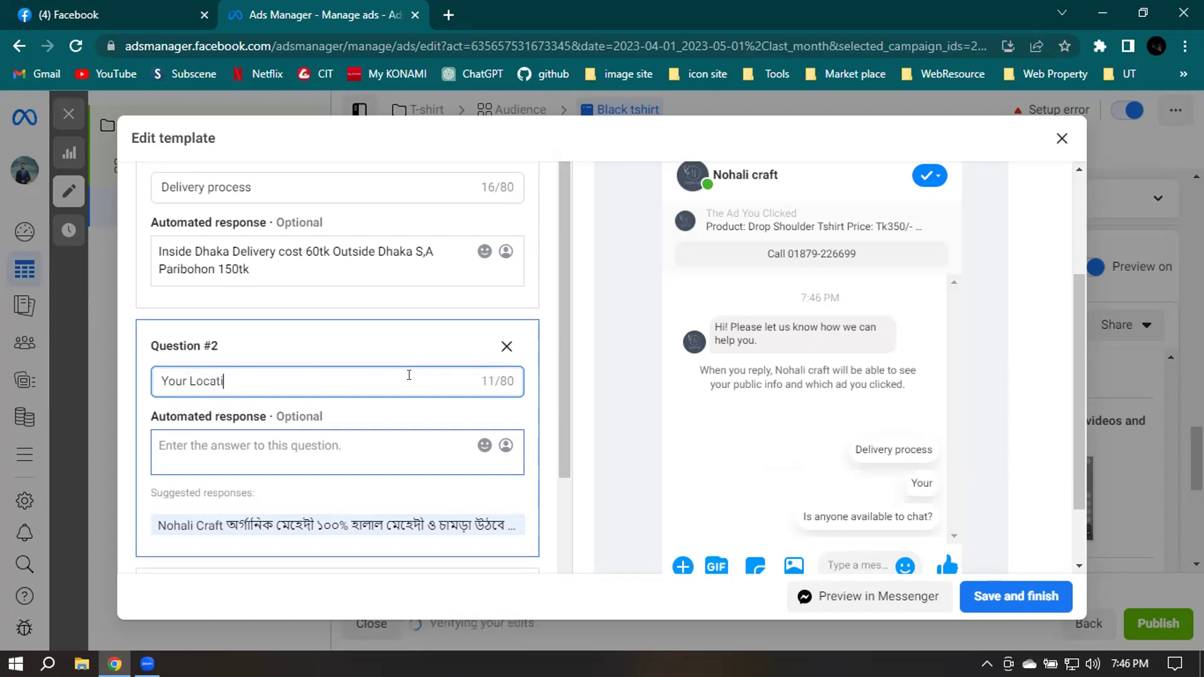
type("on?")
key("BackSpace")
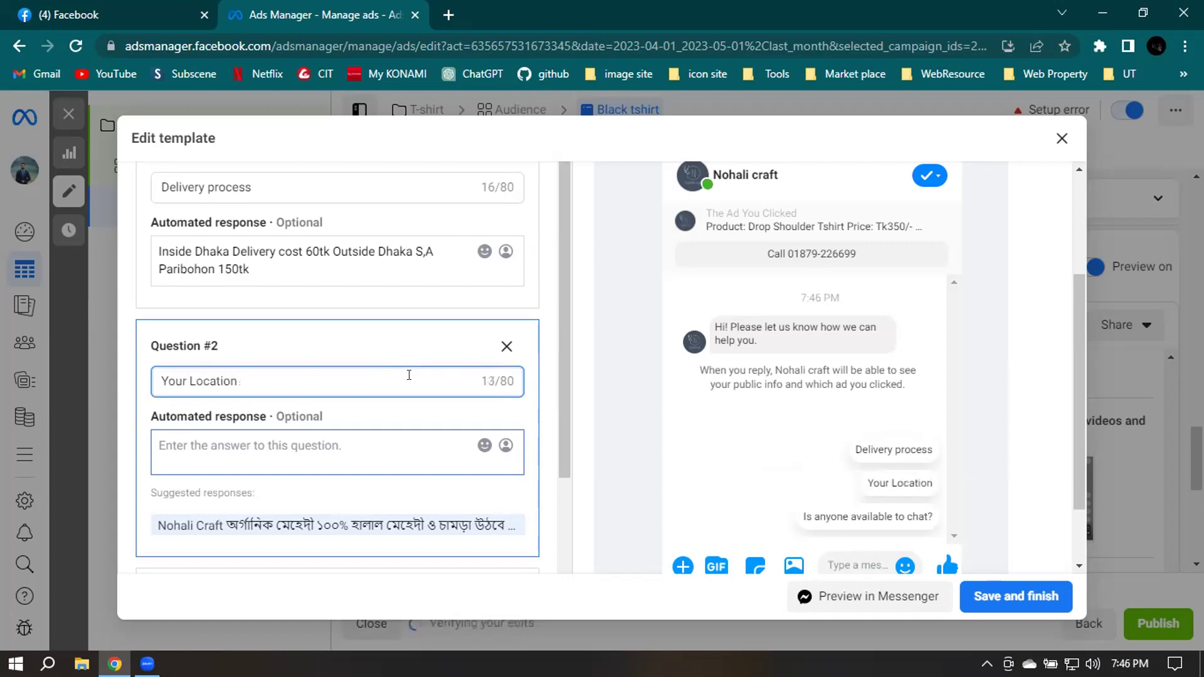
key("ctrl+a")
key("BackSpace")
type("Our ")
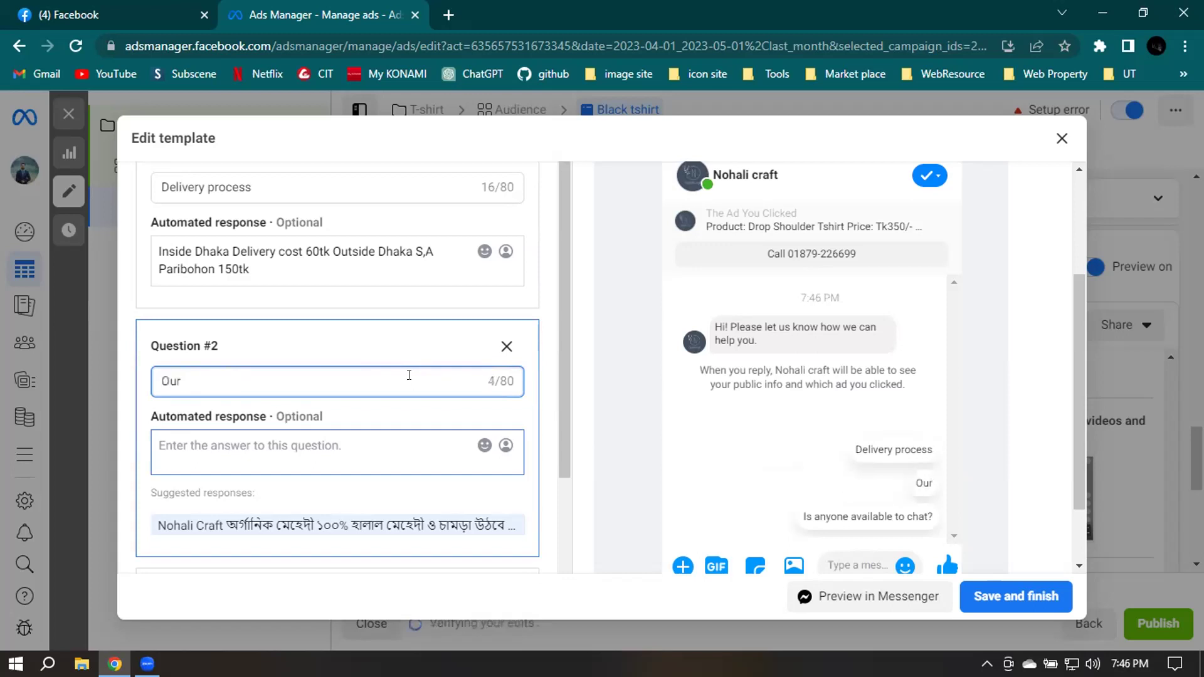
type("Shop Location.")
- Enter the shop's Dhaka street address as the second question's automated response
left_click(262, 458)
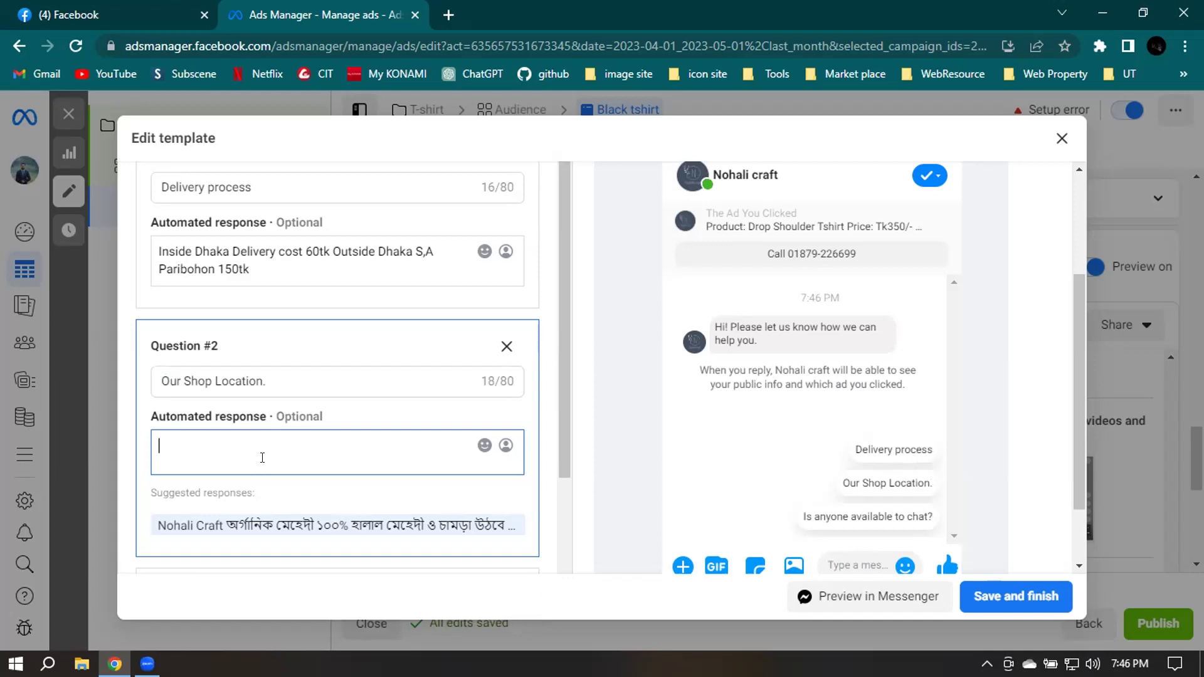
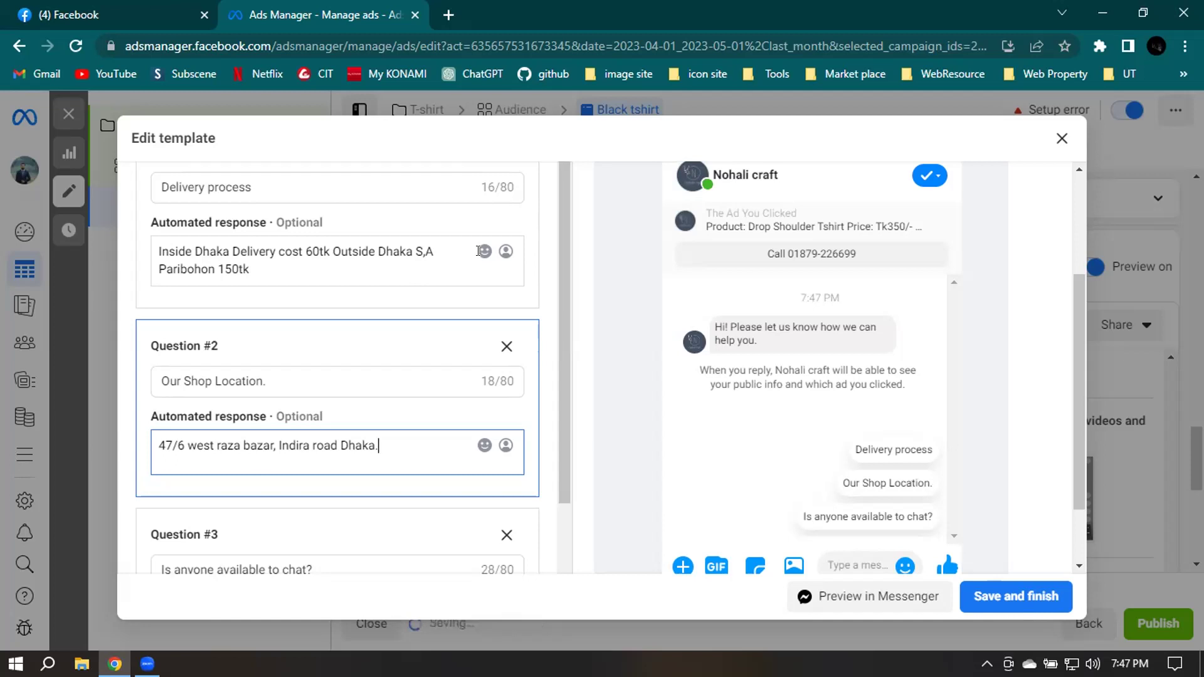
scroll(418, 273, "up", 1)
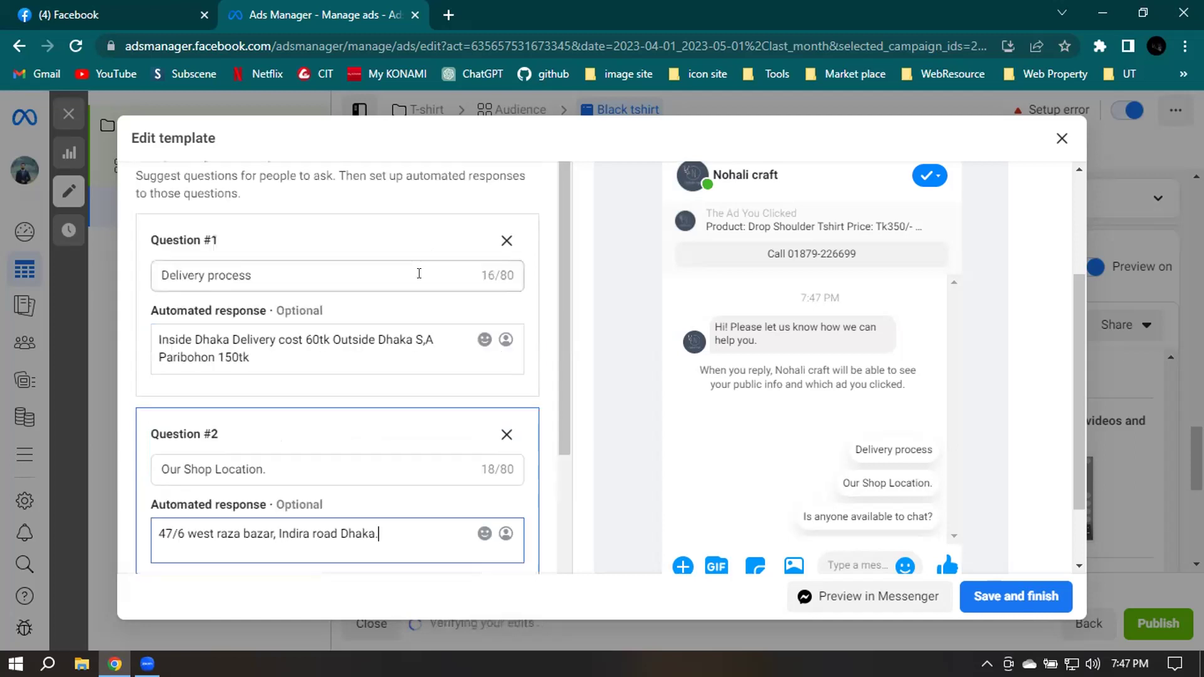
scroll(422, 276, "down", 3)
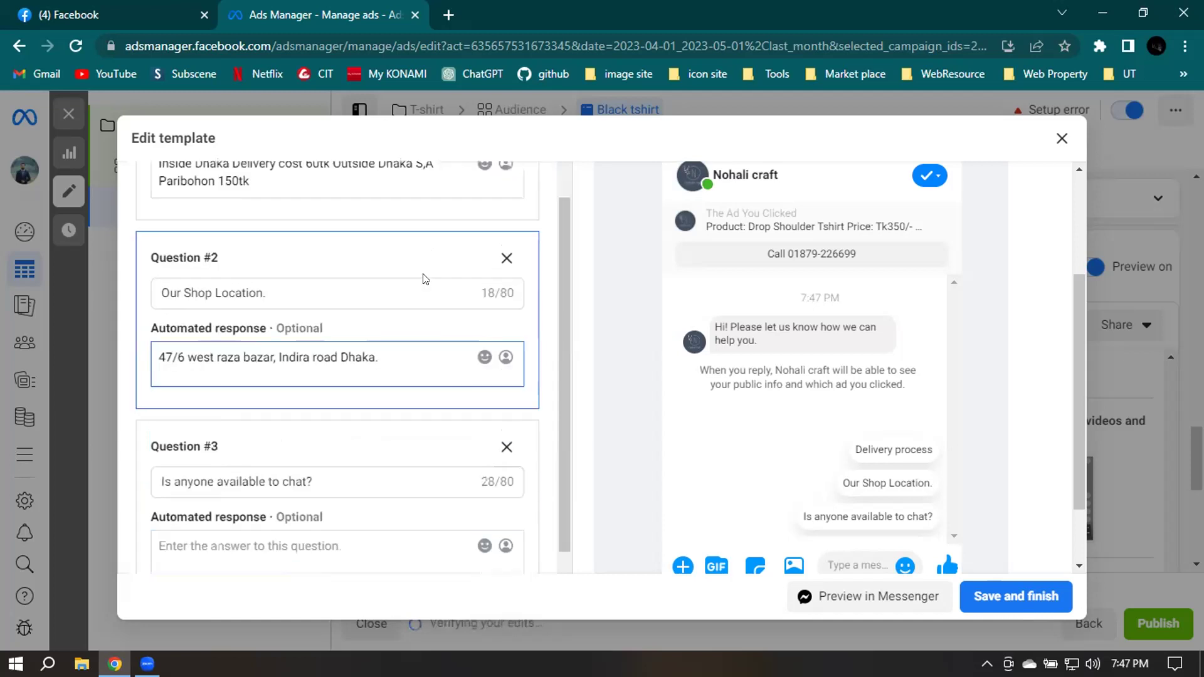
scroll(344, 266, "down", 1)
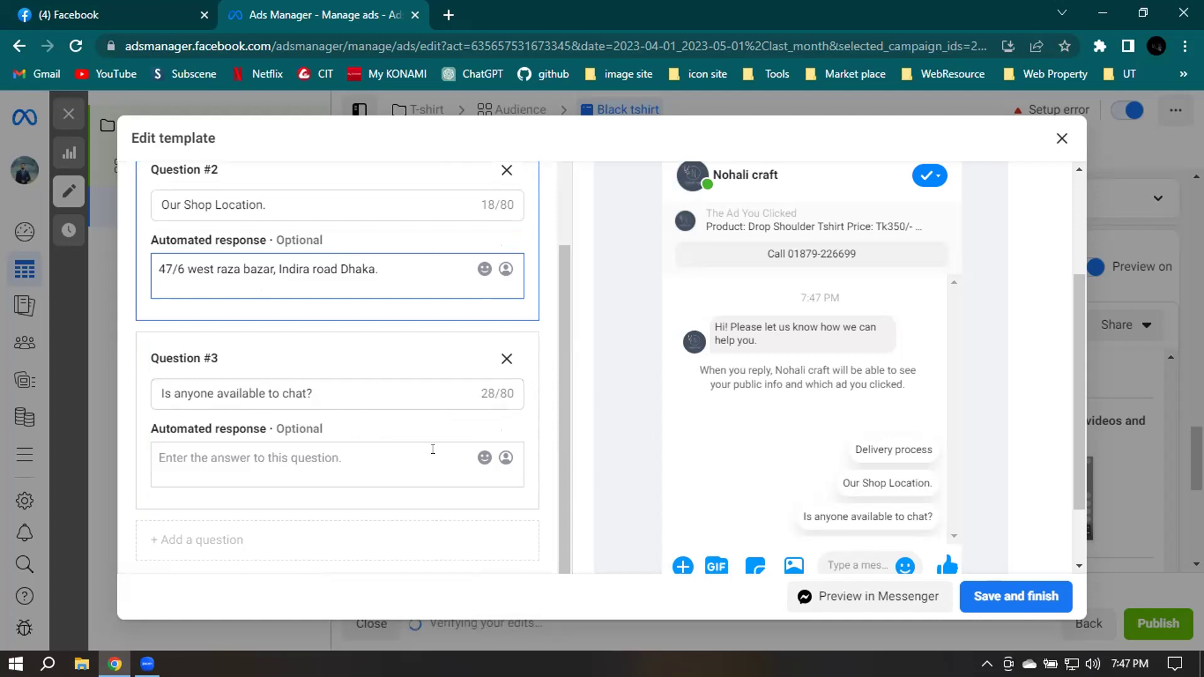
left_click(338, 386)
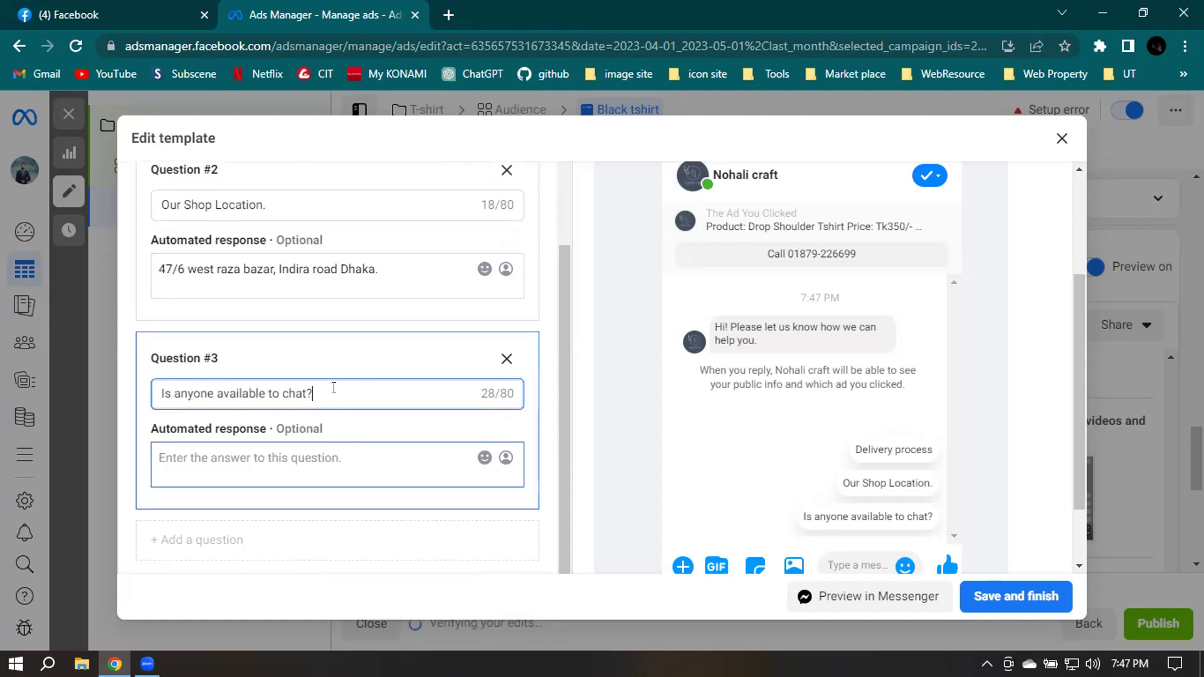
left_click(277, 451)
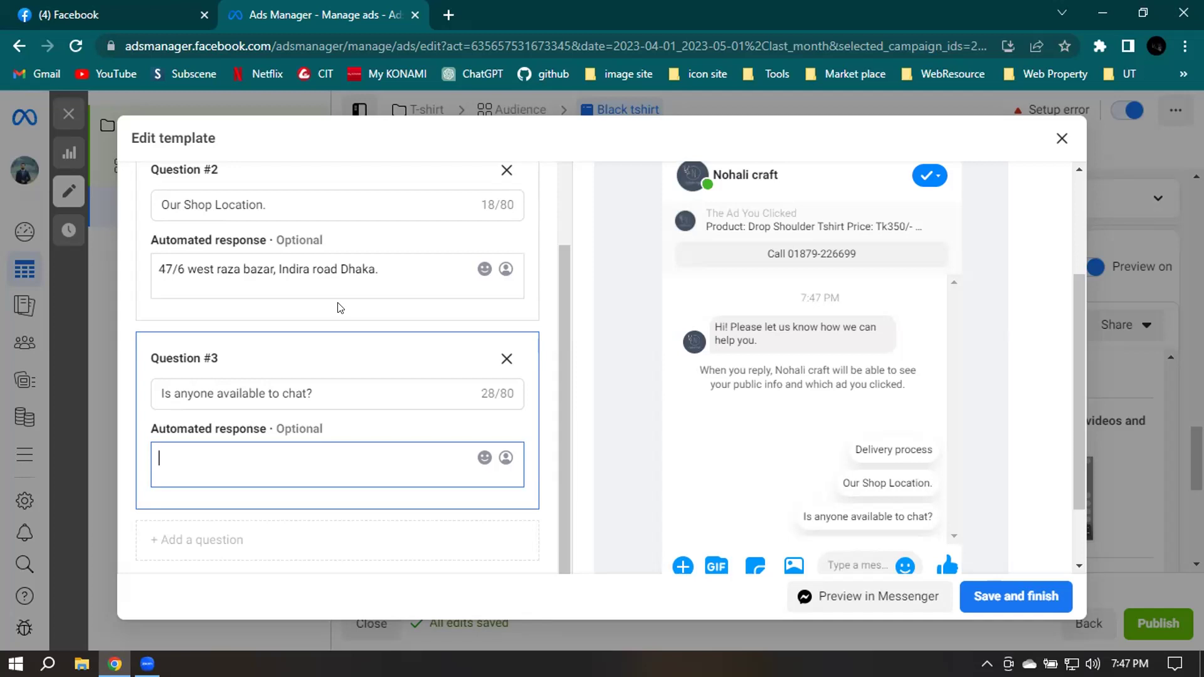
left_click(1034, 596)
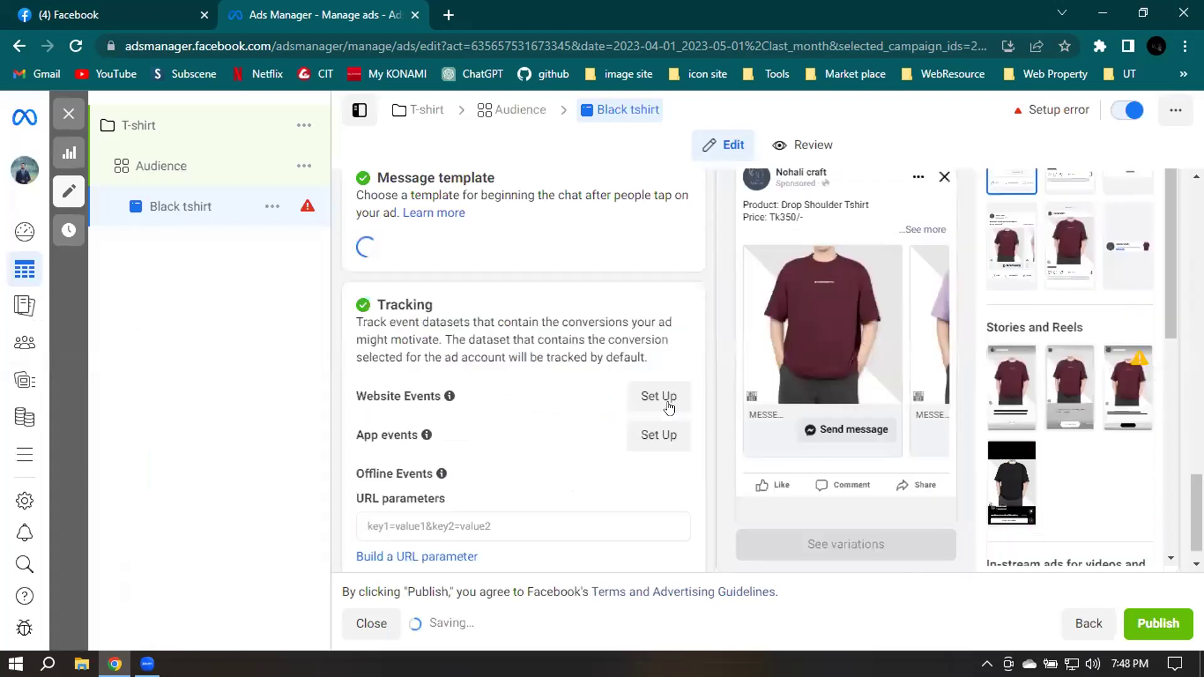
- Tick website event tracking, dismiss the pixel creation dialog, and review the ad editor
left_click(675, 402)
left_click(847, 209)
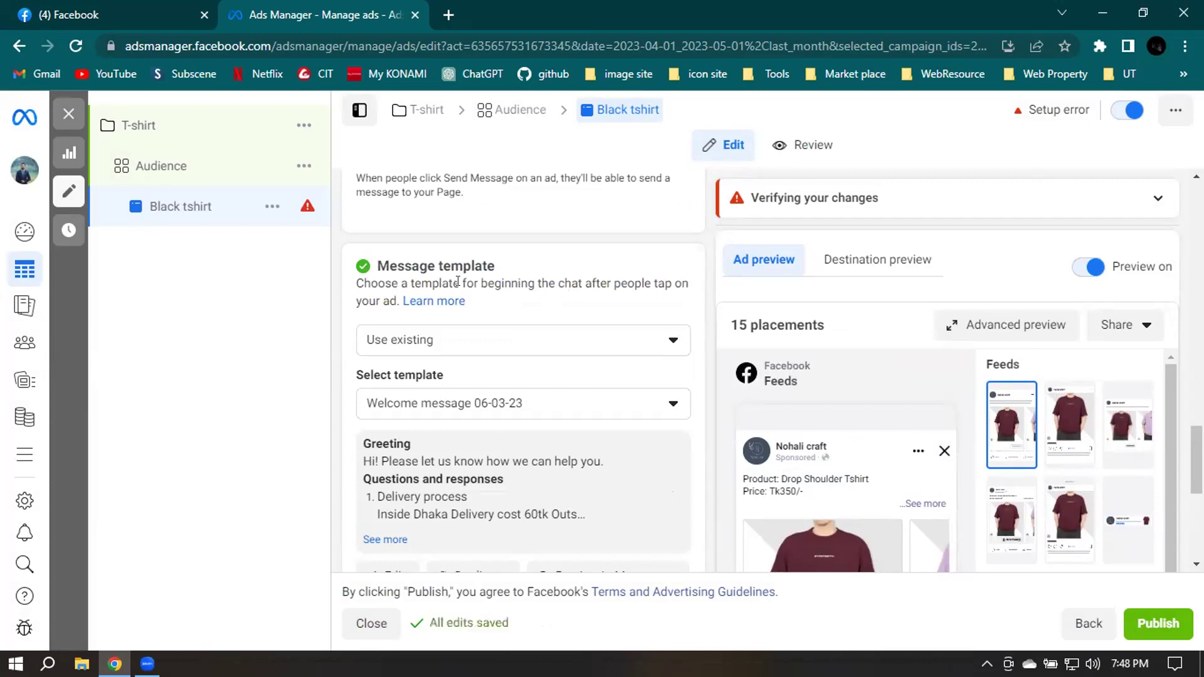
scroll(458, 282, "down", 2)
scroll(457, 282, "down", 2)
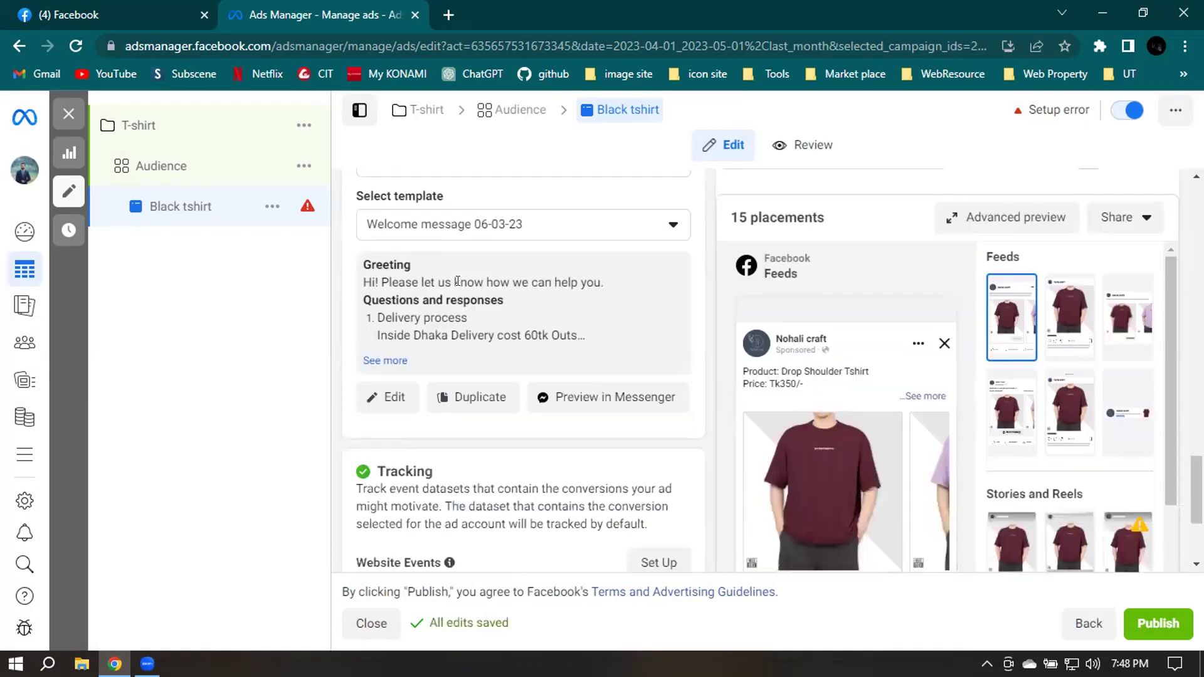
scroll(458, 287, "down", 3)
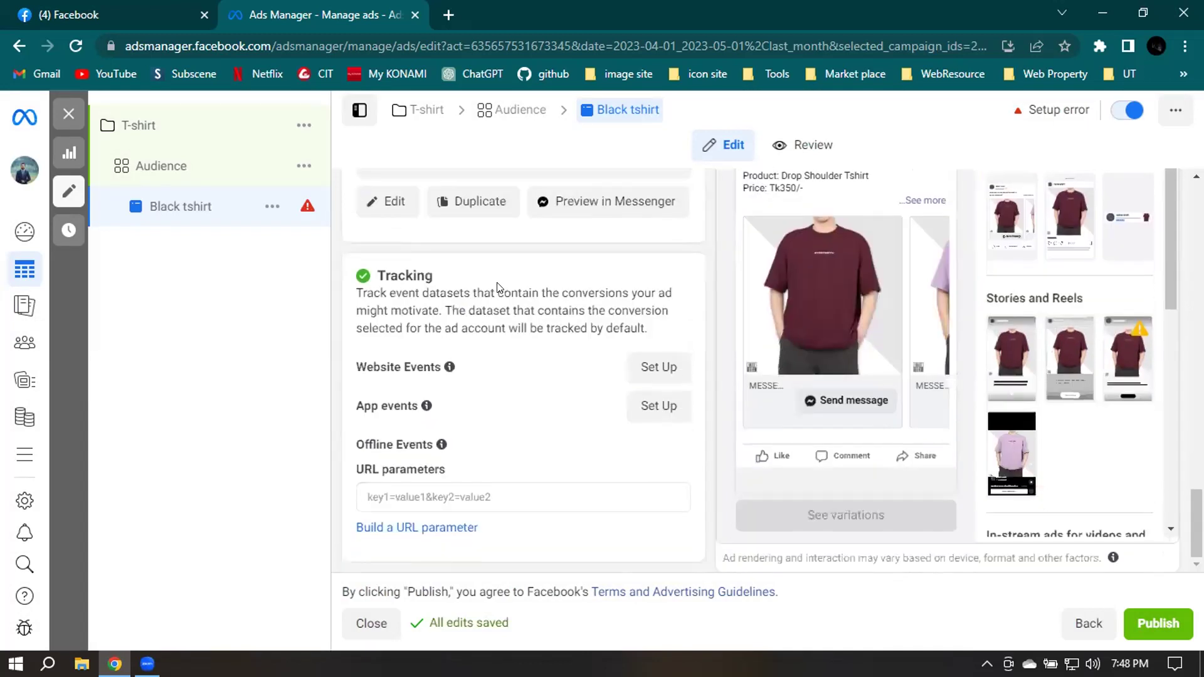
scroll(403, 331, "up", 2)
scroll(643, 390, "up", 1)
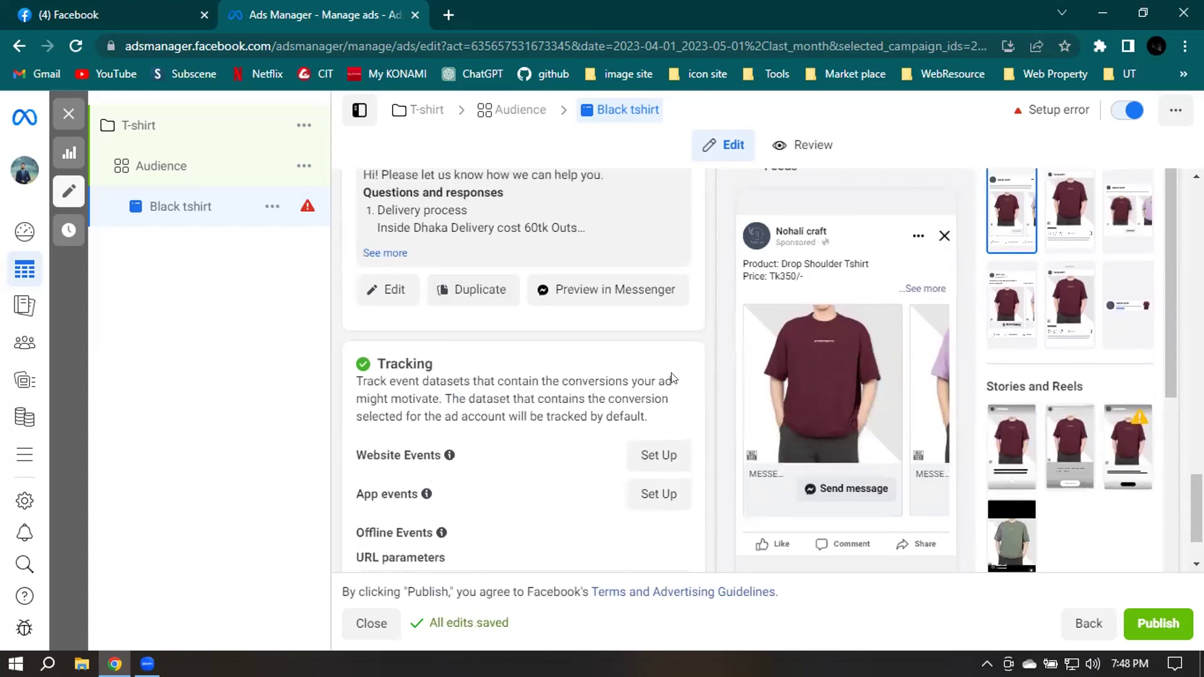
scroll(671, 380, "down", 2)
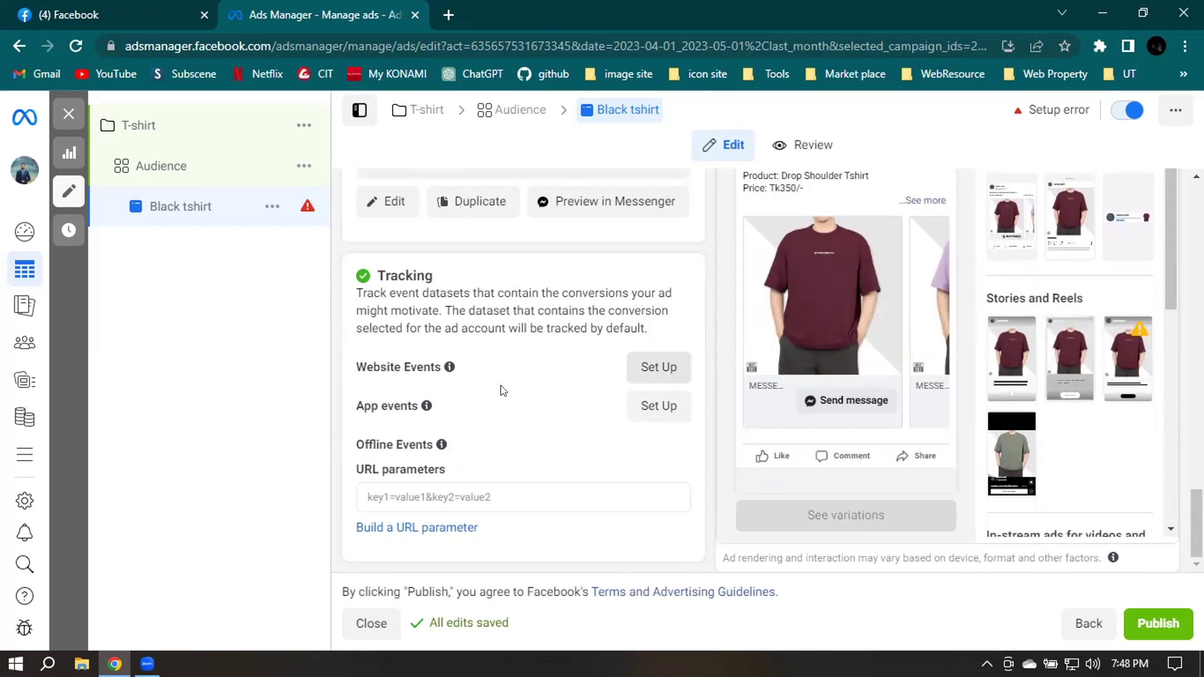
left_click(669, 370)
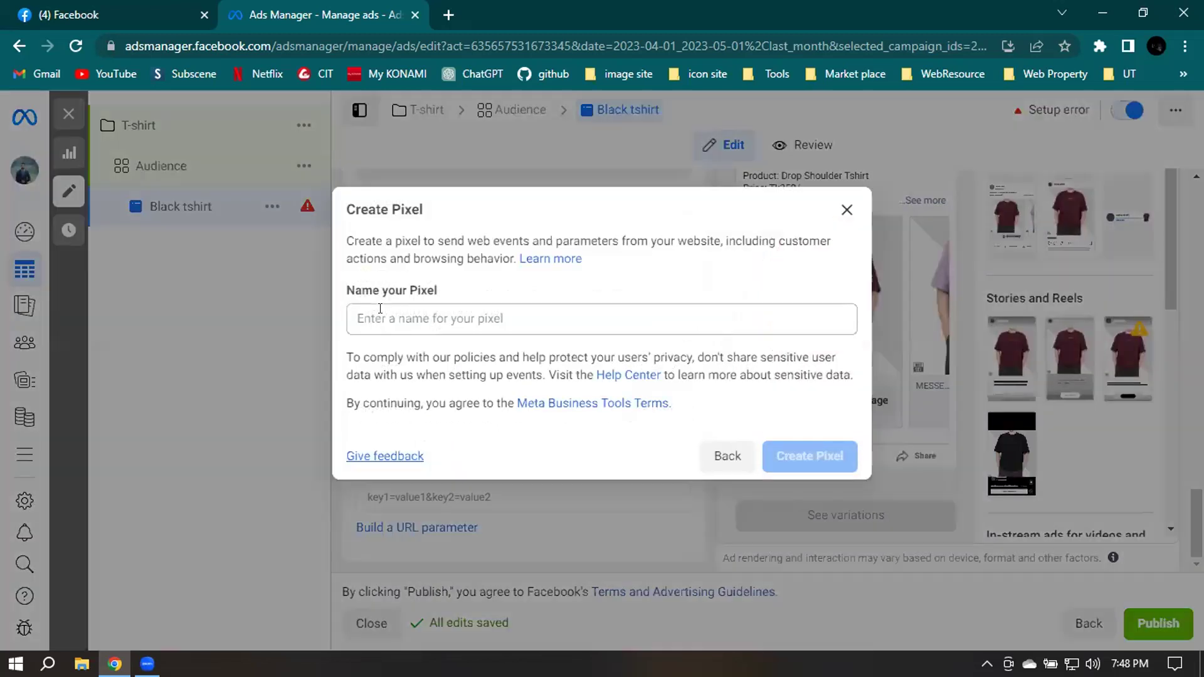
left_click(549, 320)
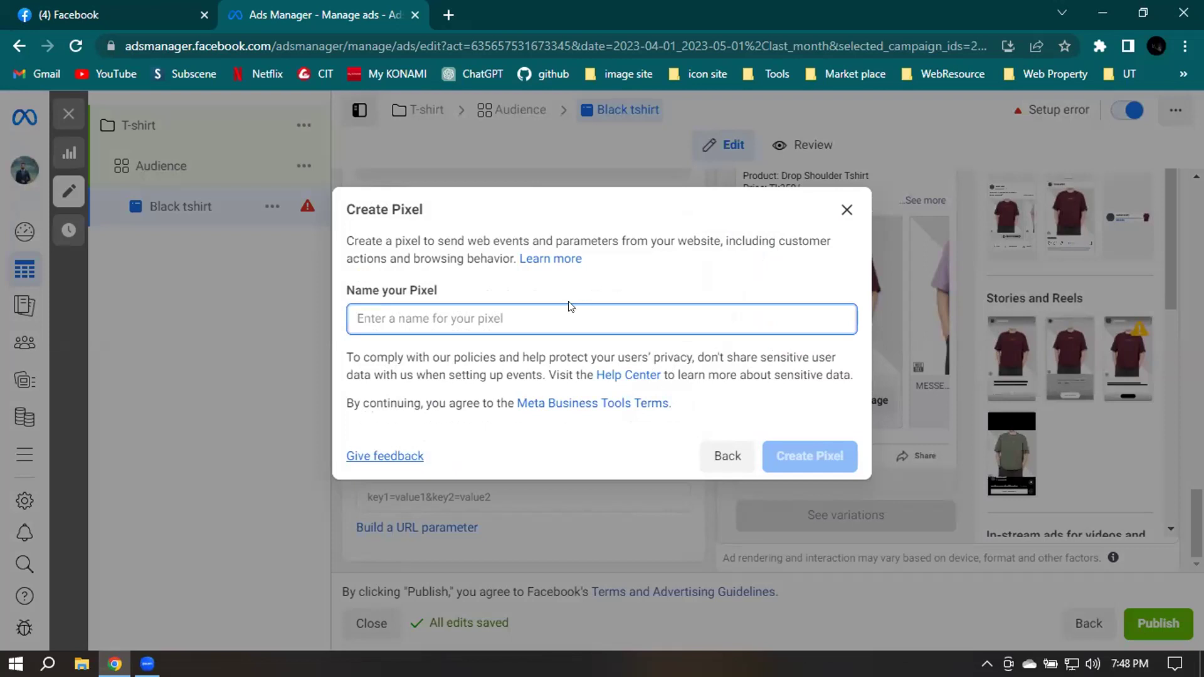
left_click(845, 207)
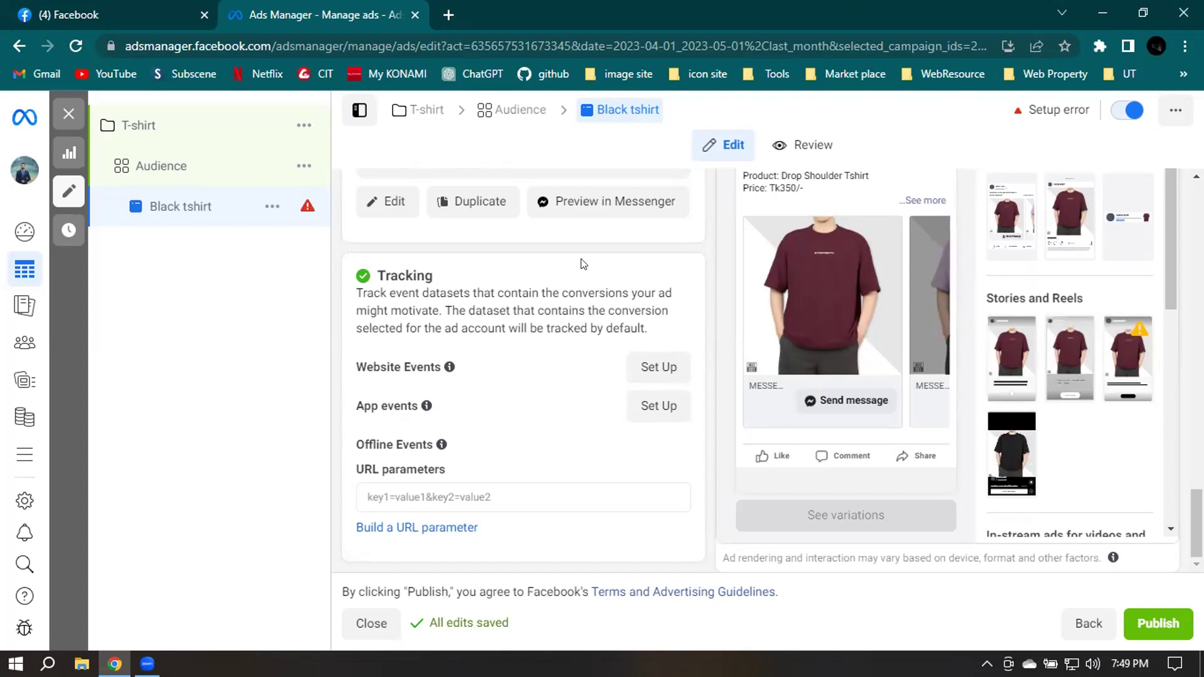
scroll(669, 263, "up", 2)
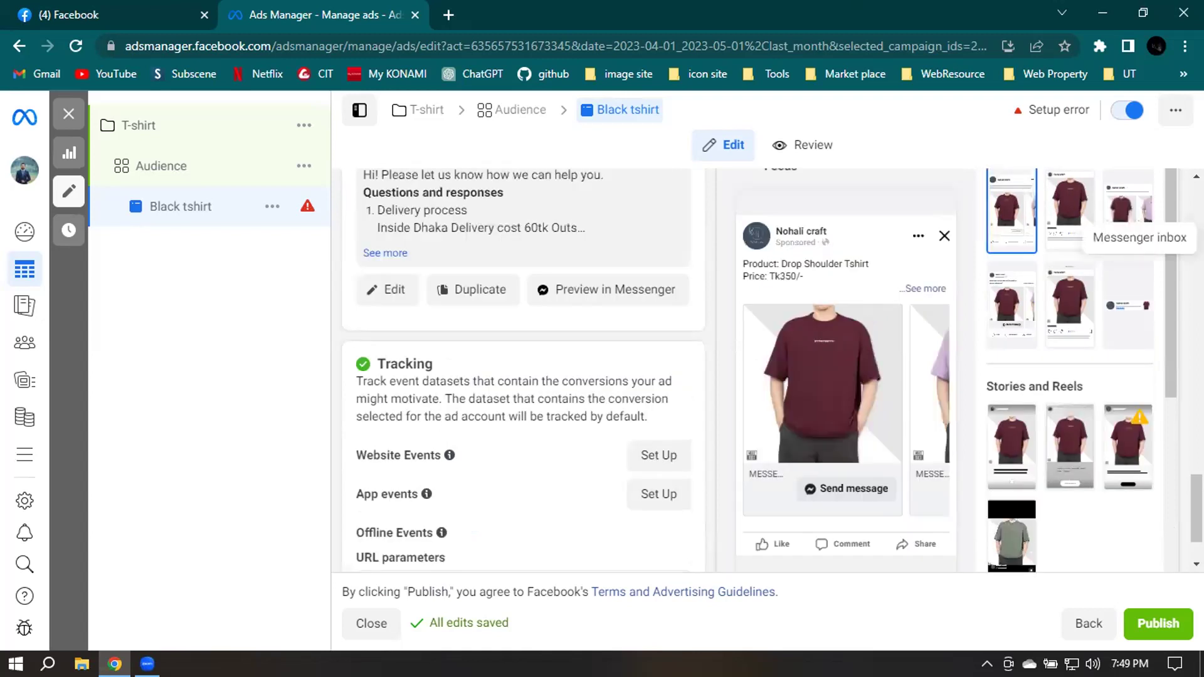
scroll(648, 370, "up", 3)
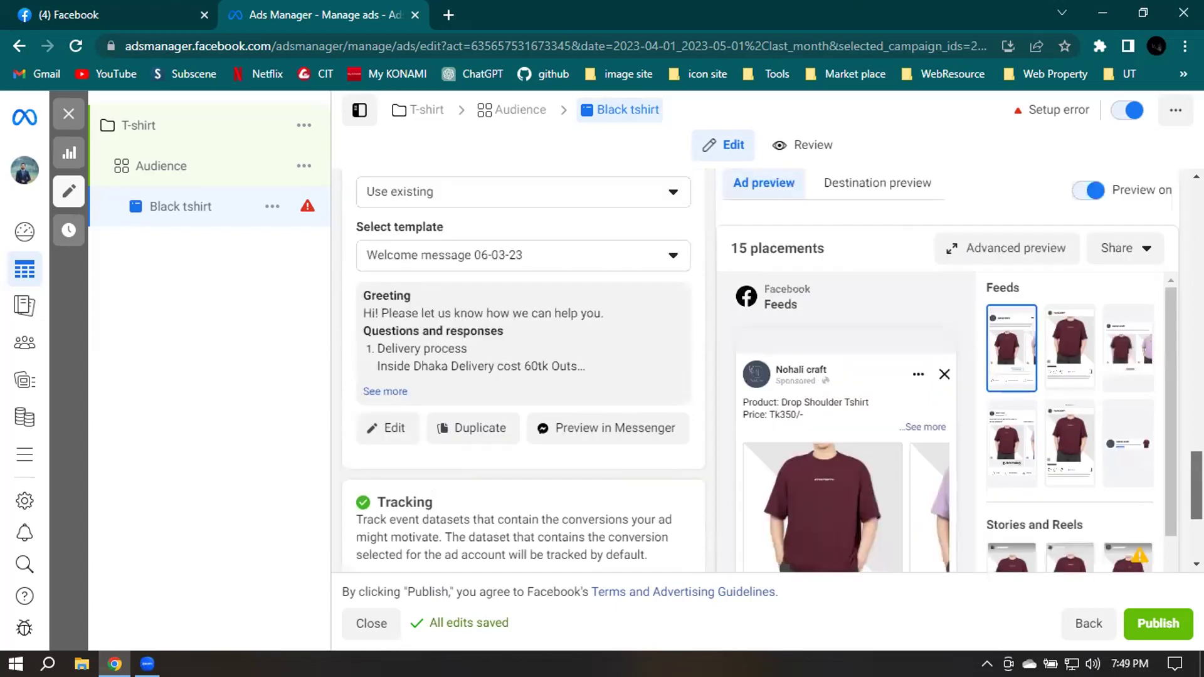
scroll(773, 370, "up", 1)
scroll(773, 371, "up", 1)
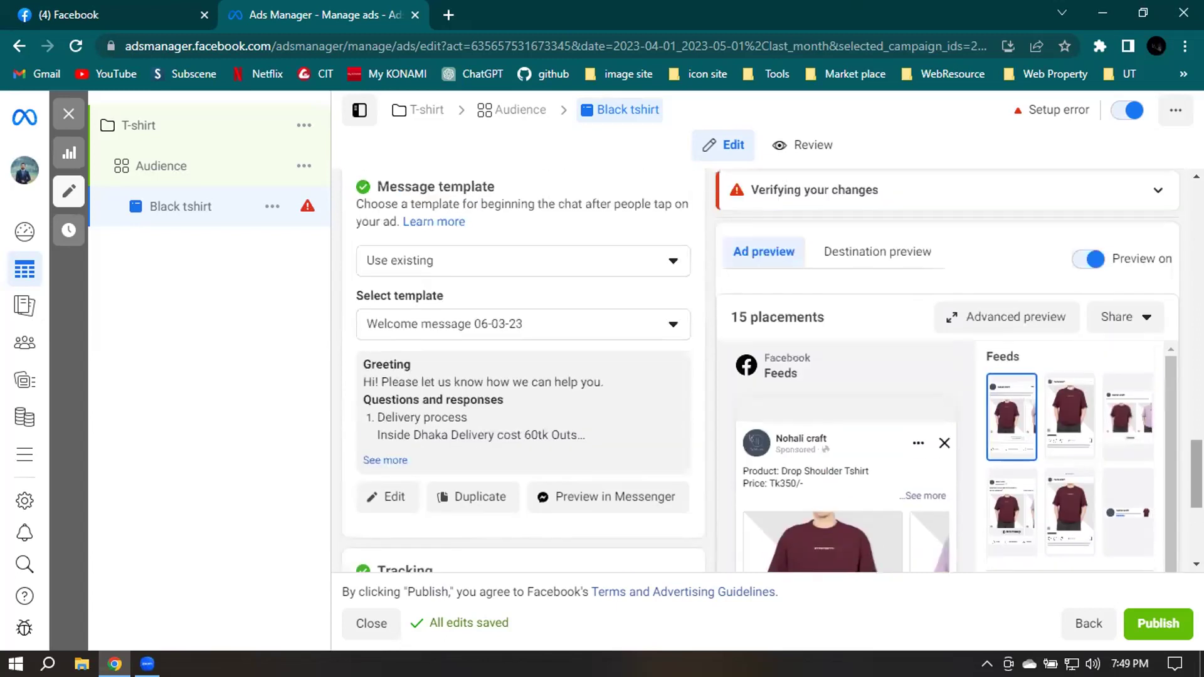
left_click(376, 499)
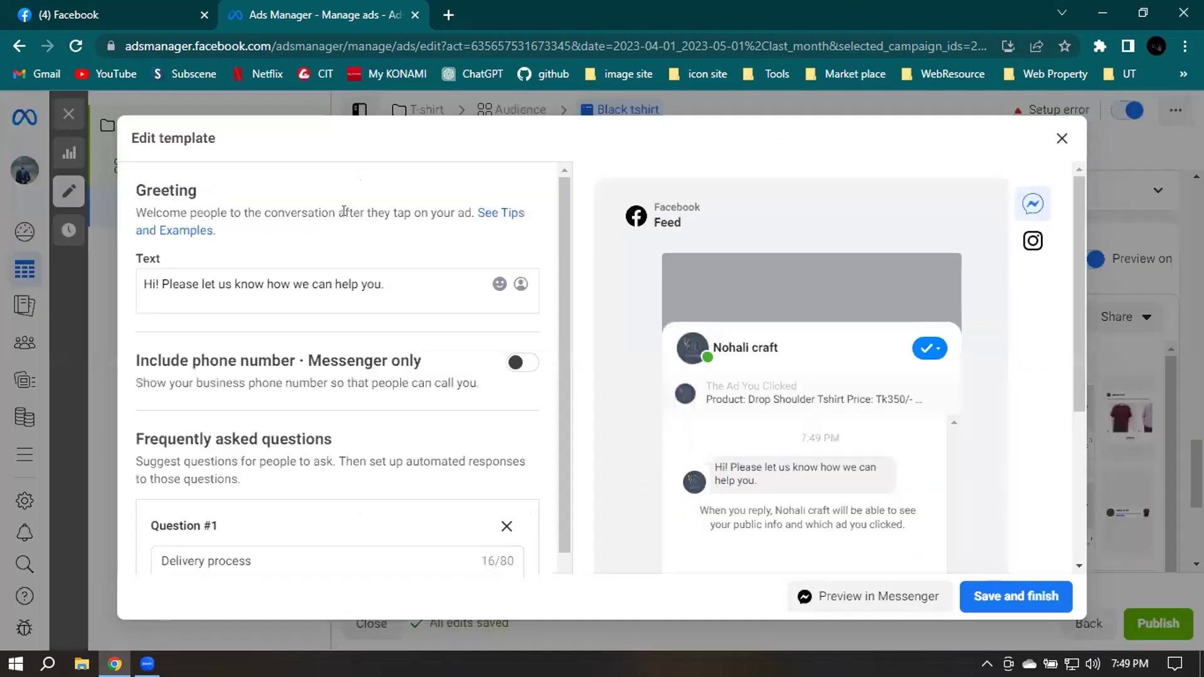
scroll(560, 239, "down", 1)
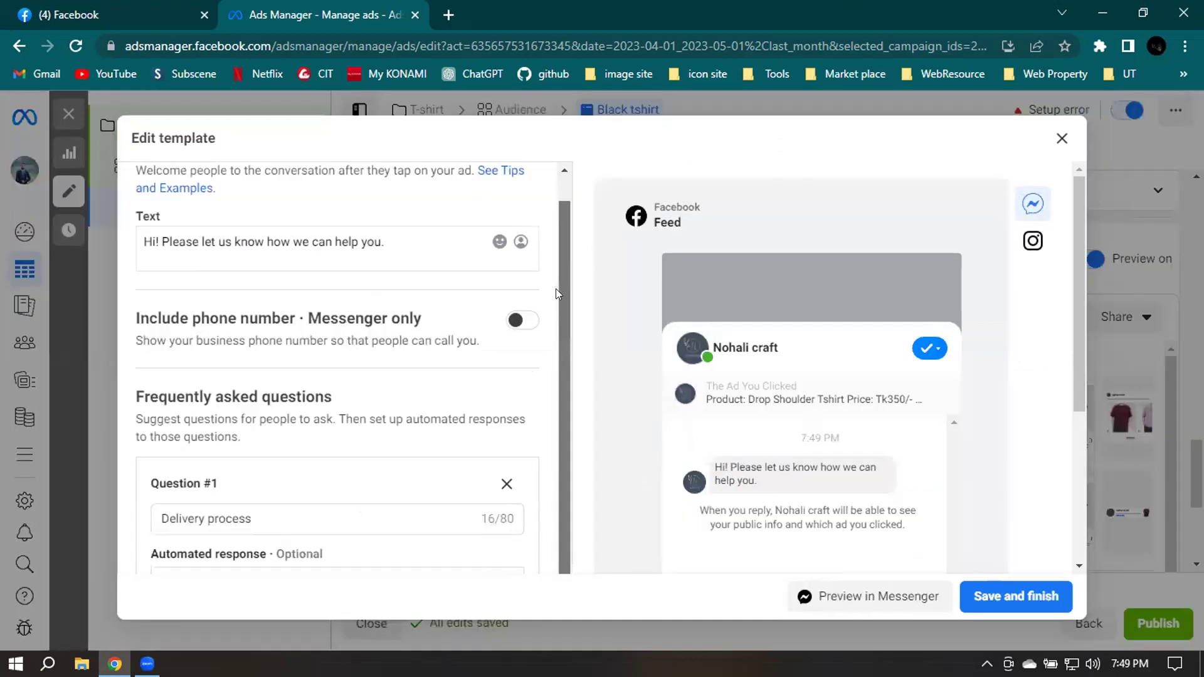
scroll(557, 353, "down", 2)
scroll(570, 489, "down", 4)
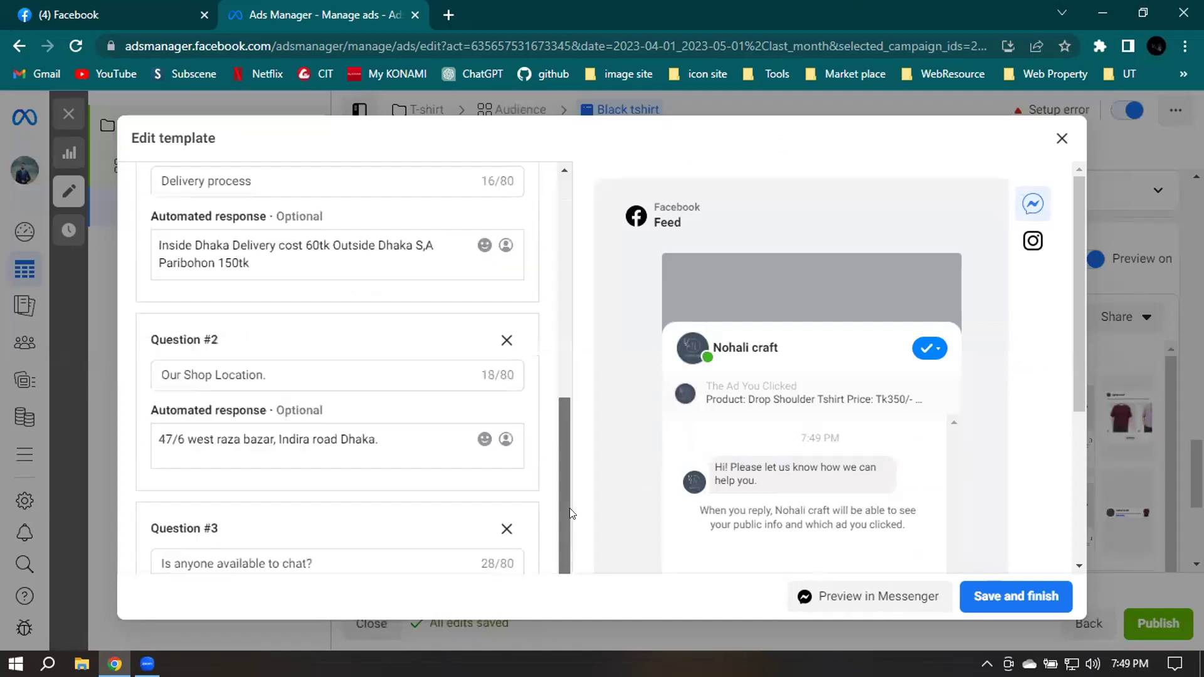
scroll(564, 554, "down", 1)
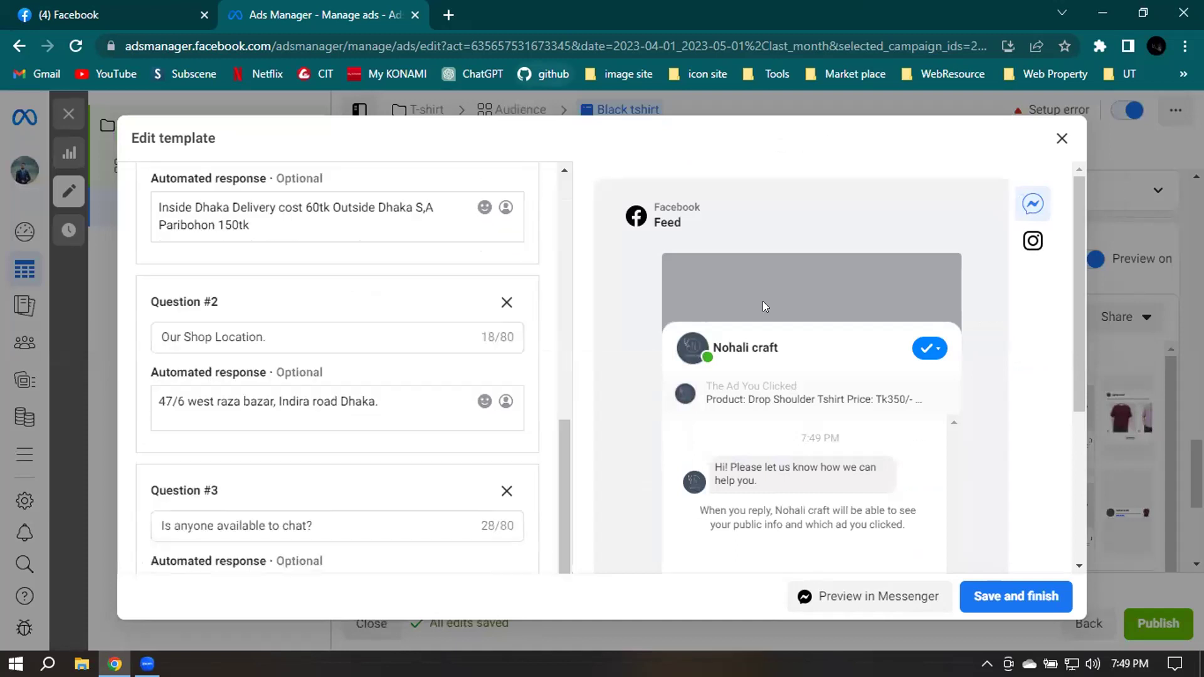
left_click(1032, 244)
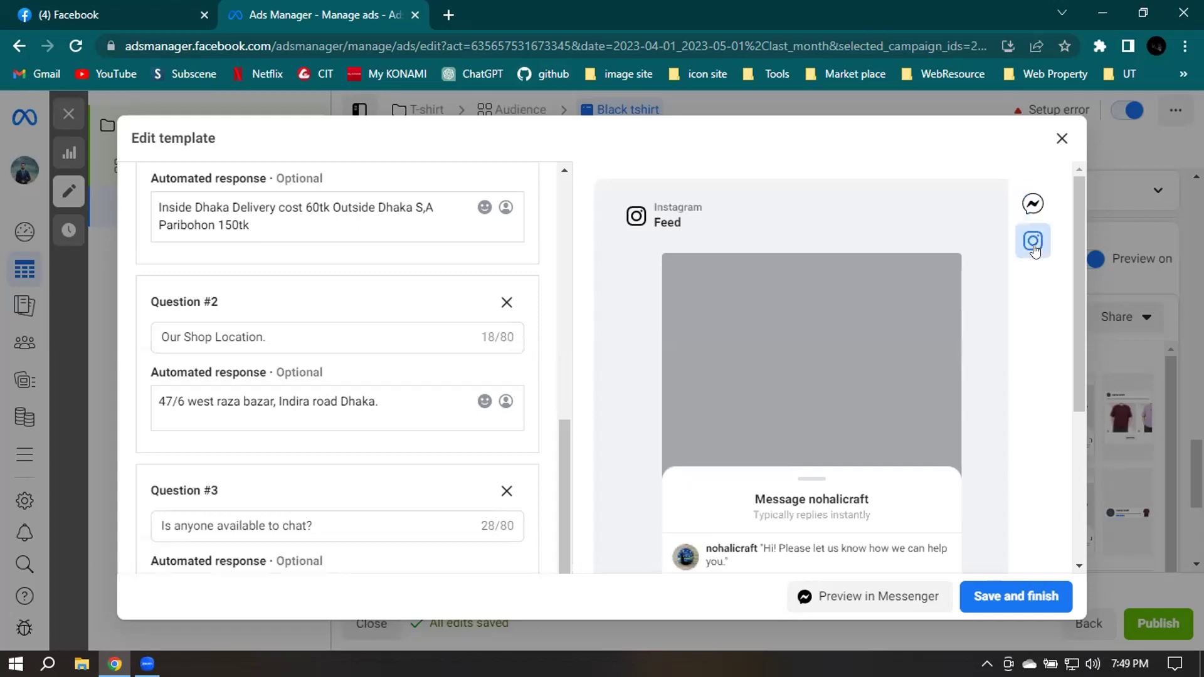
left_click(1033, 204)
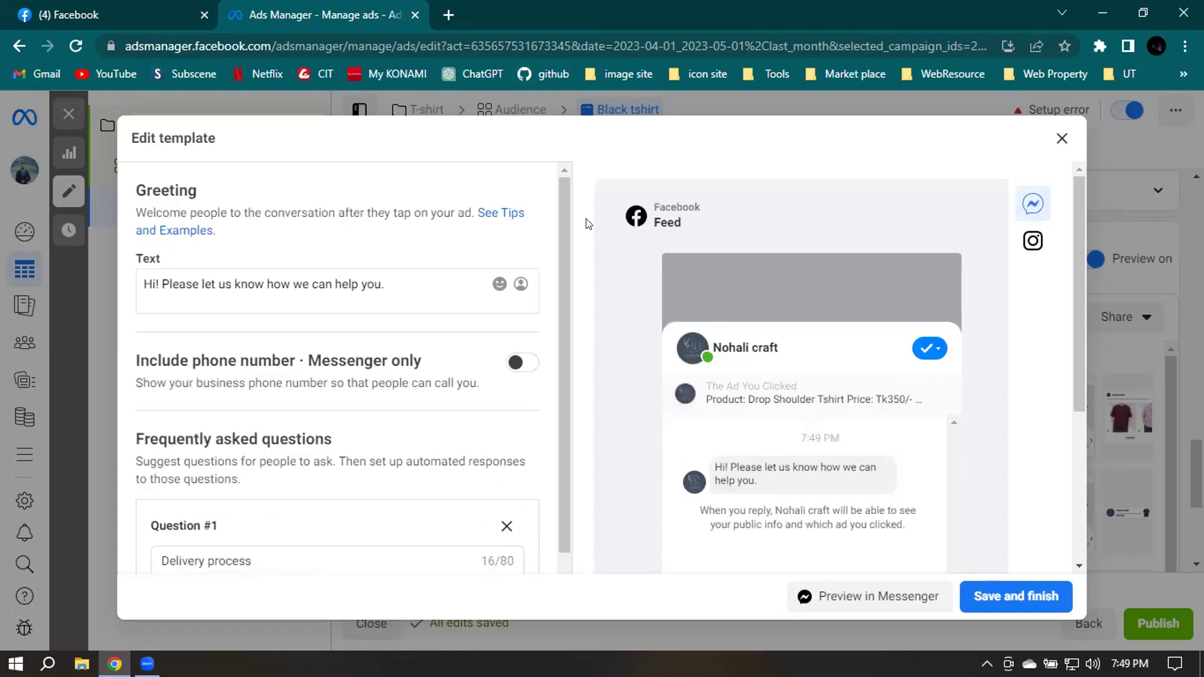
scroll(289, 335, "down", 5)
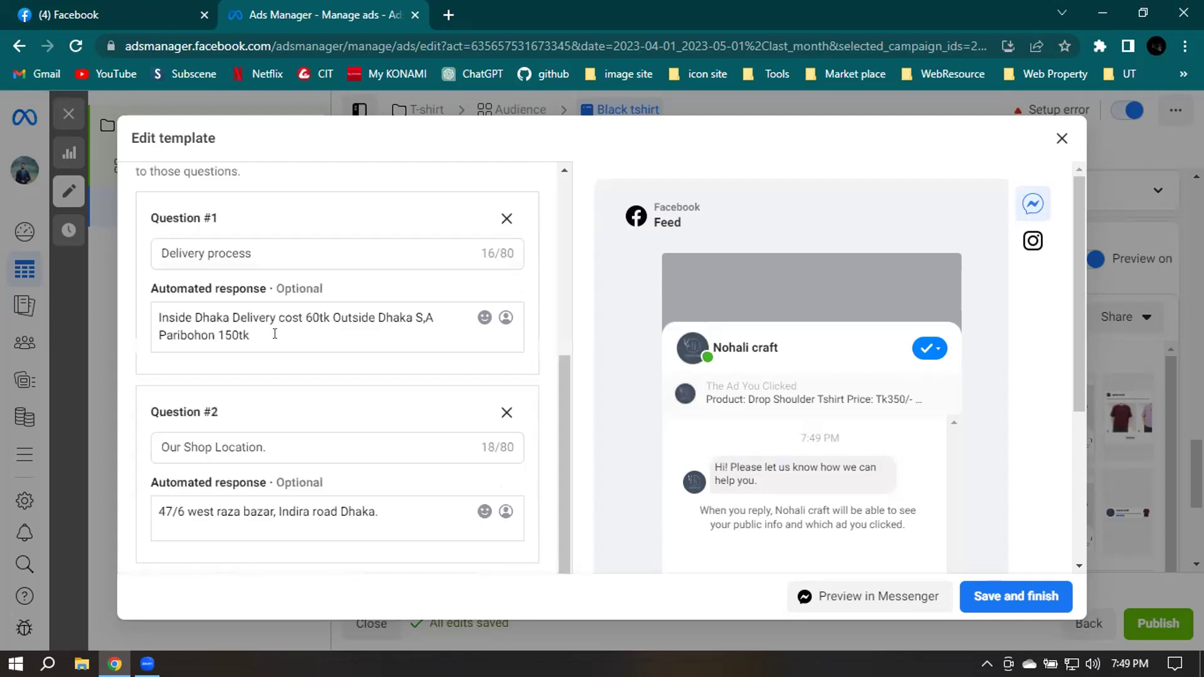
scroll(348, 354, "down", 2)
scroll(220, 386, "down", 4)
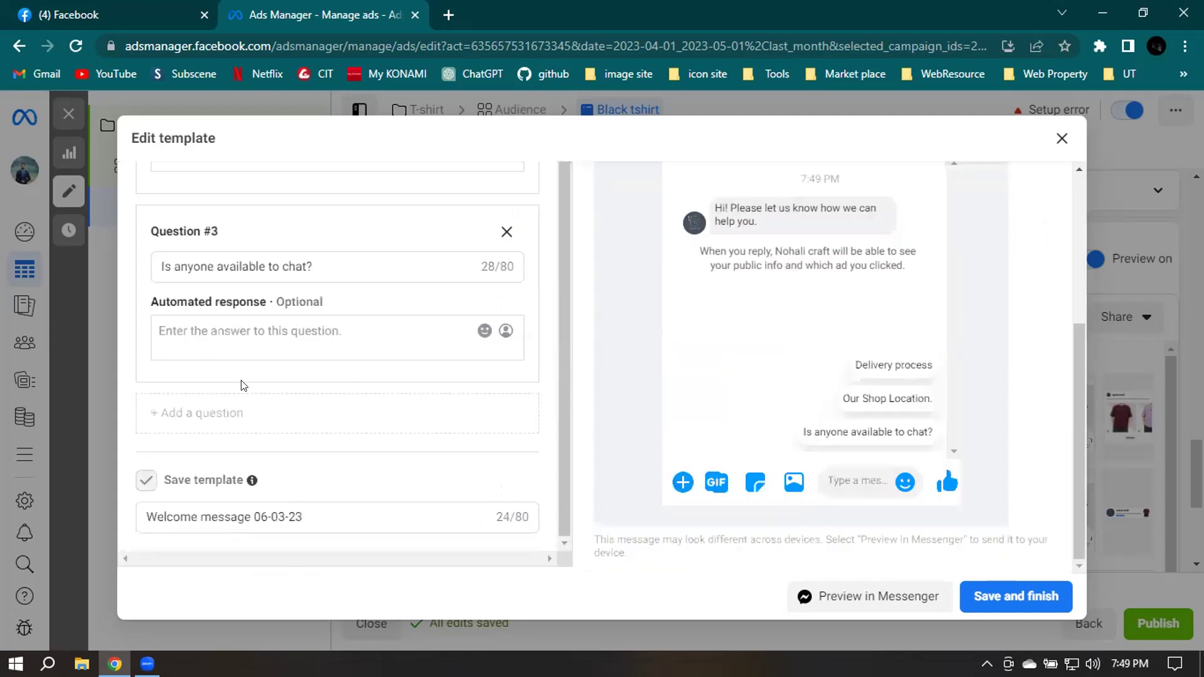
left_click(1051, 144)
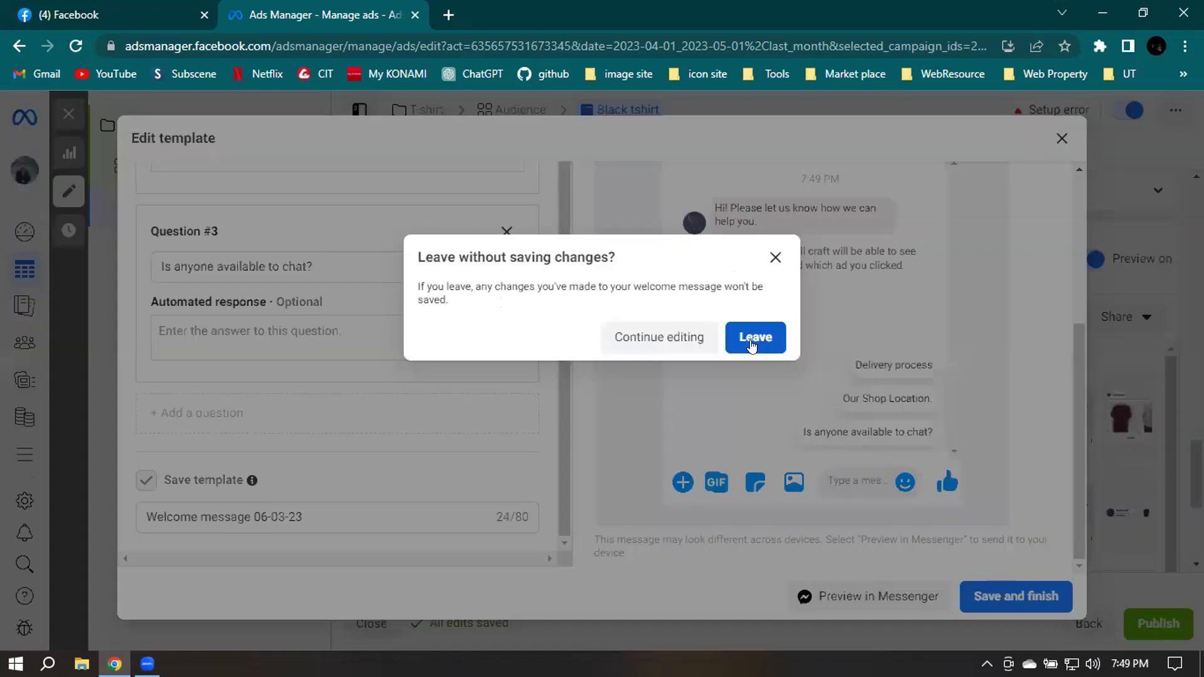
left_click(753, 345)
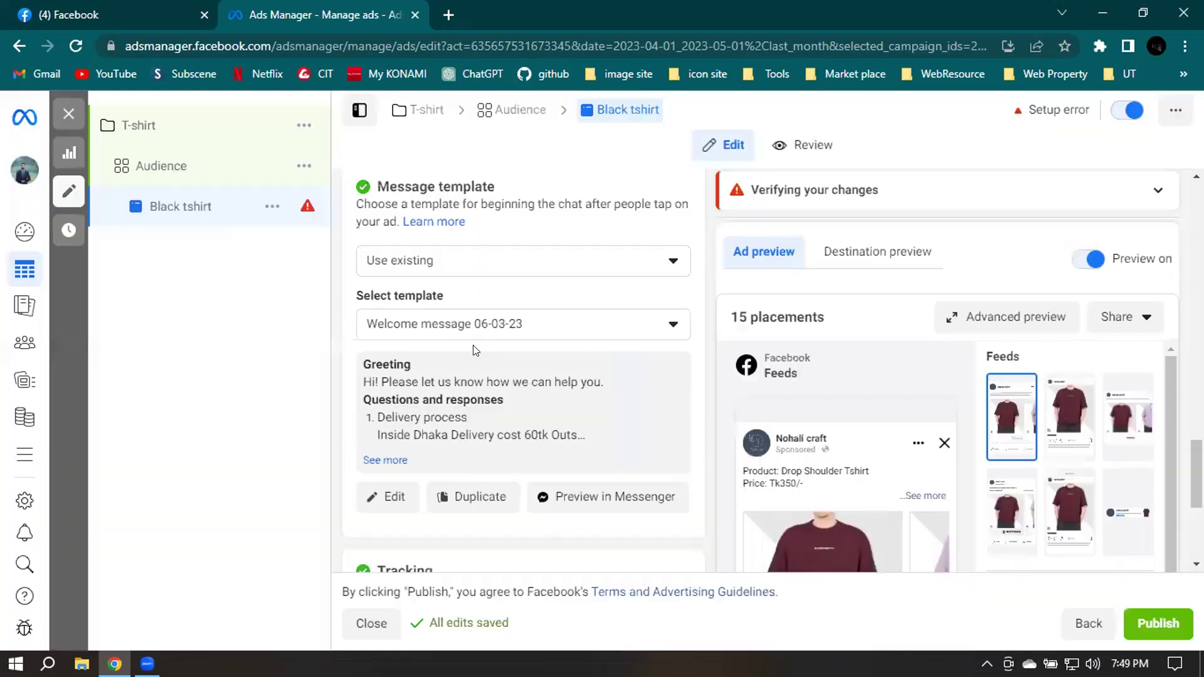
scroll(736, 406, "up", 1)
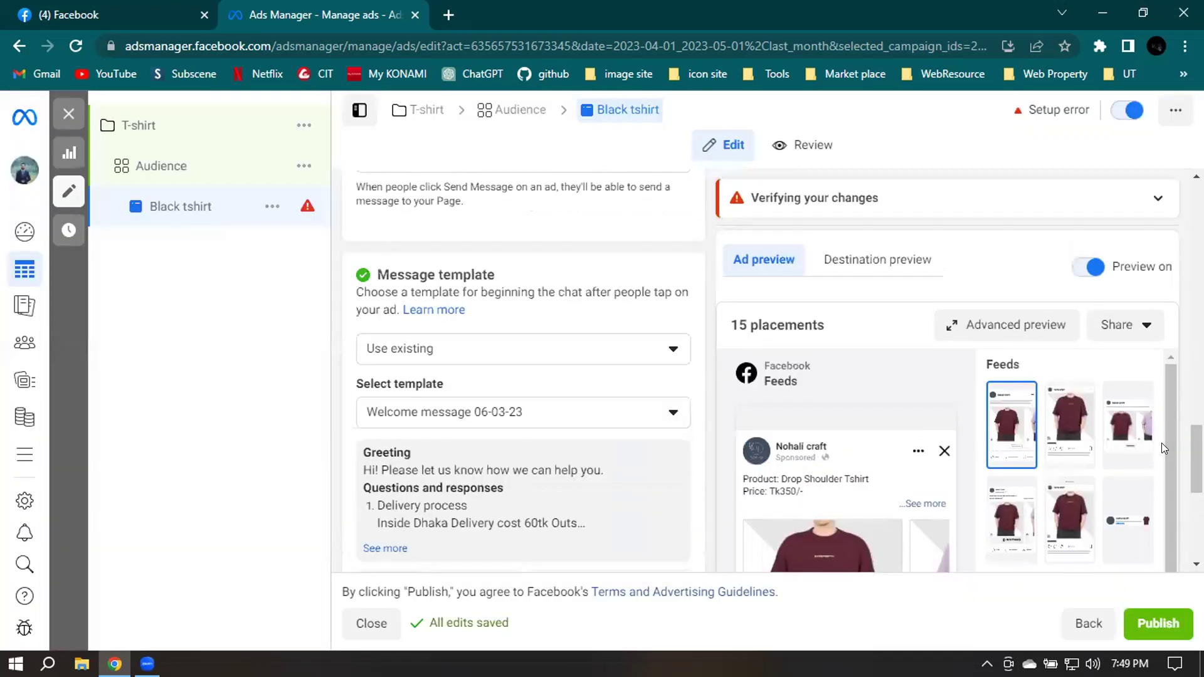
scroll(524, 377, "up", 1)
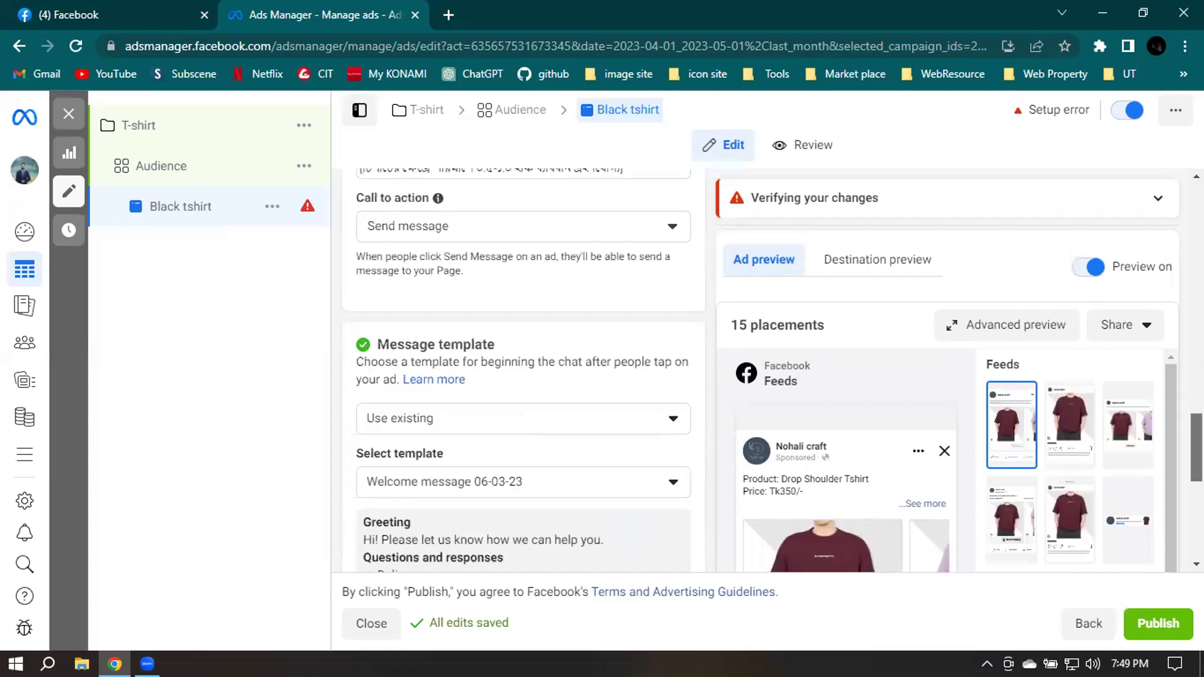
scroll(523, 376, "up", 2)
scroll(524, 376, "up", 4)
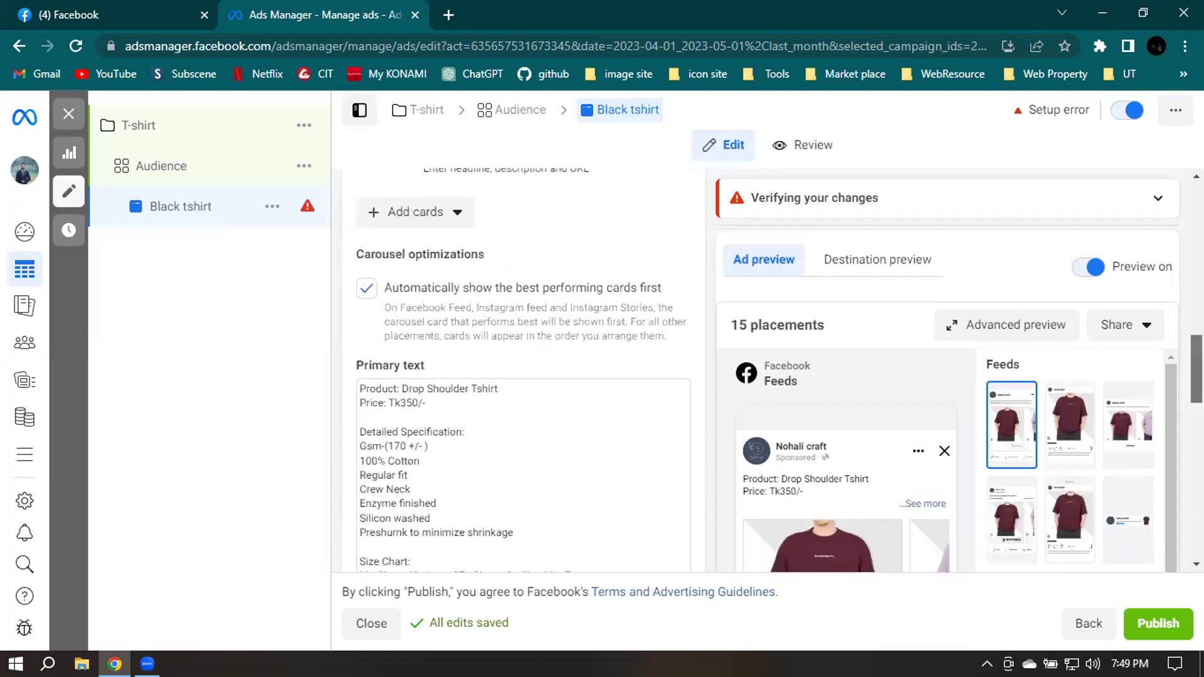
scroll(523, 377, "down", 2)
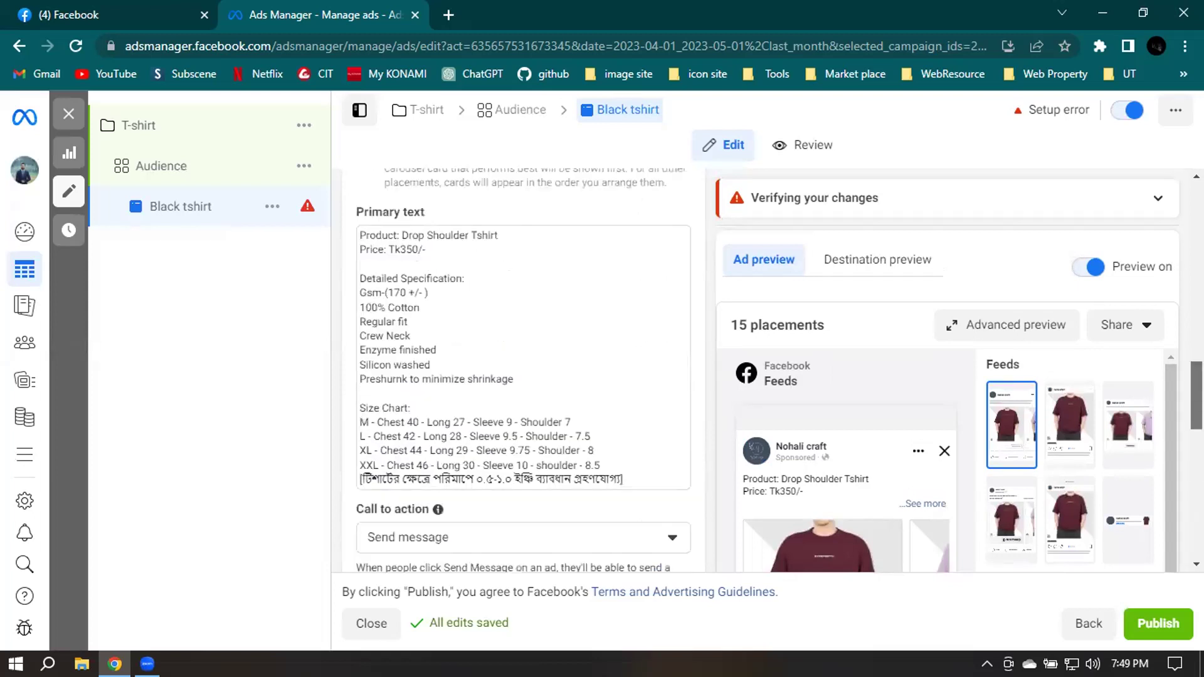
scroll(523, 376, "down", 2)
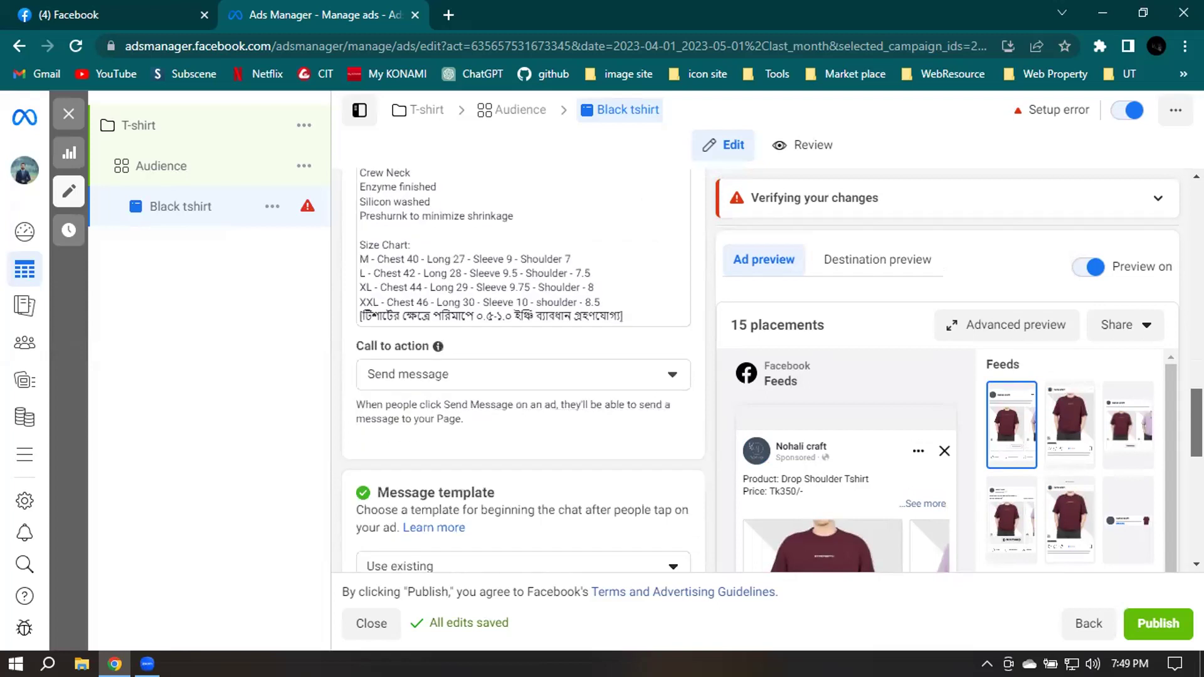
scroll(523, 376, "down", 3)
scroll(550, 124, "down", 1)
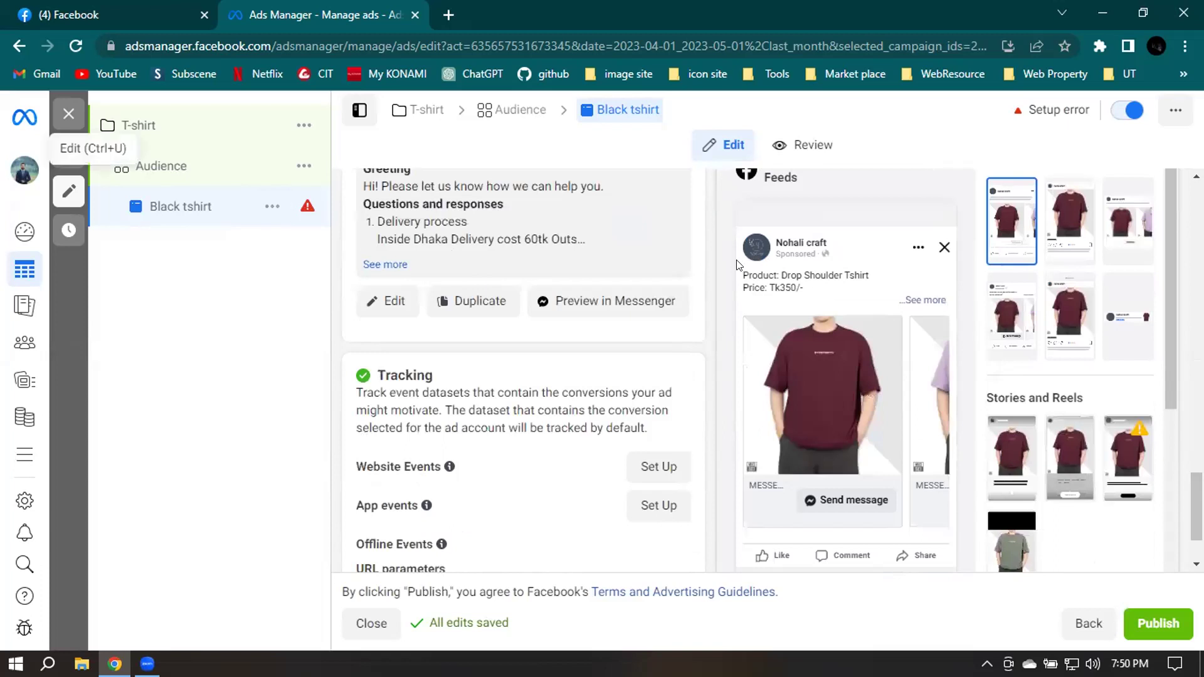
scroll(567, 301, "down", 2)
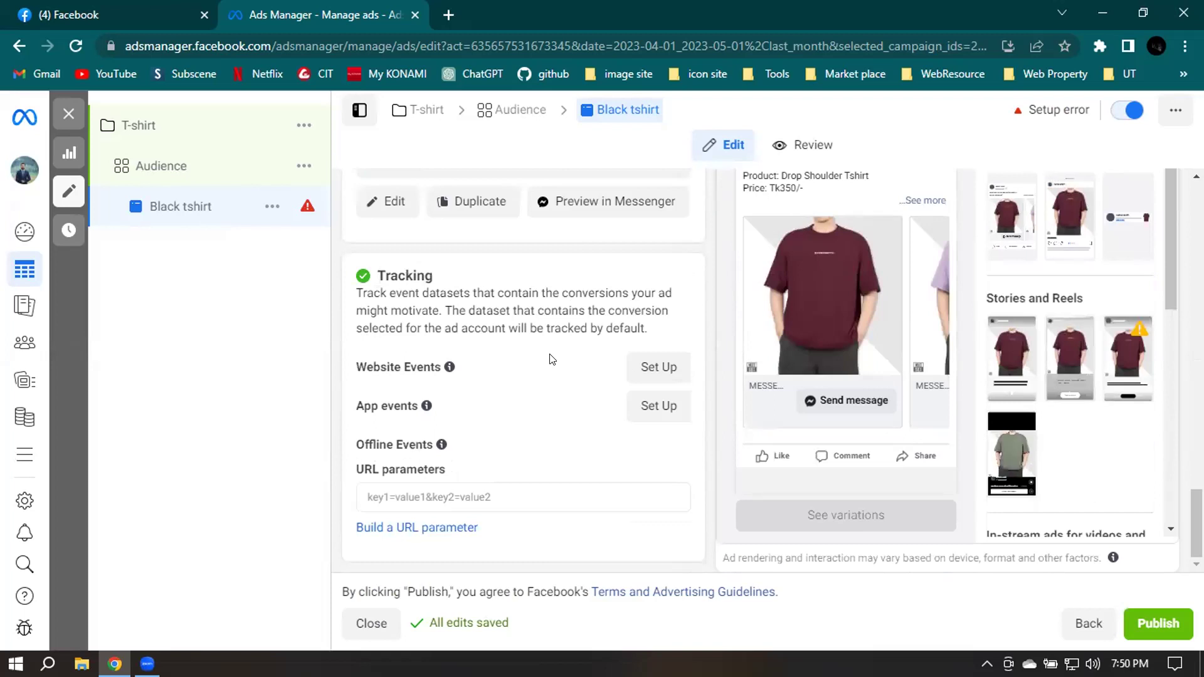
scroll(552, 358, "up", 2)
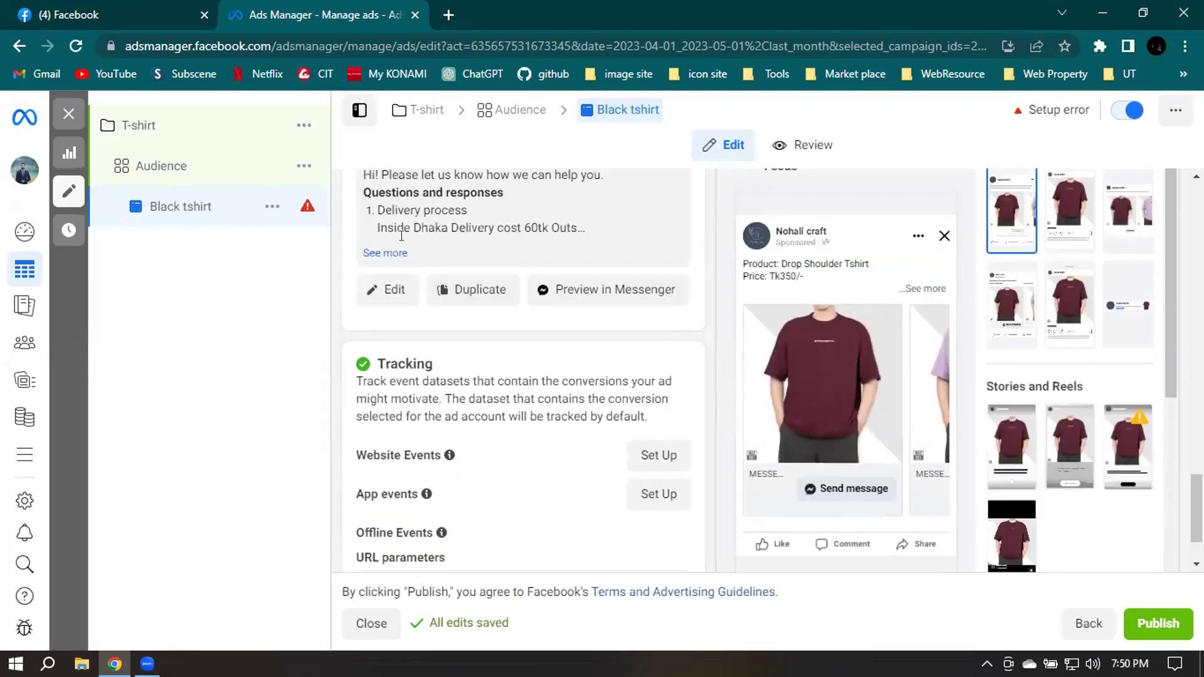
scroll(320, 351, "up", 2)
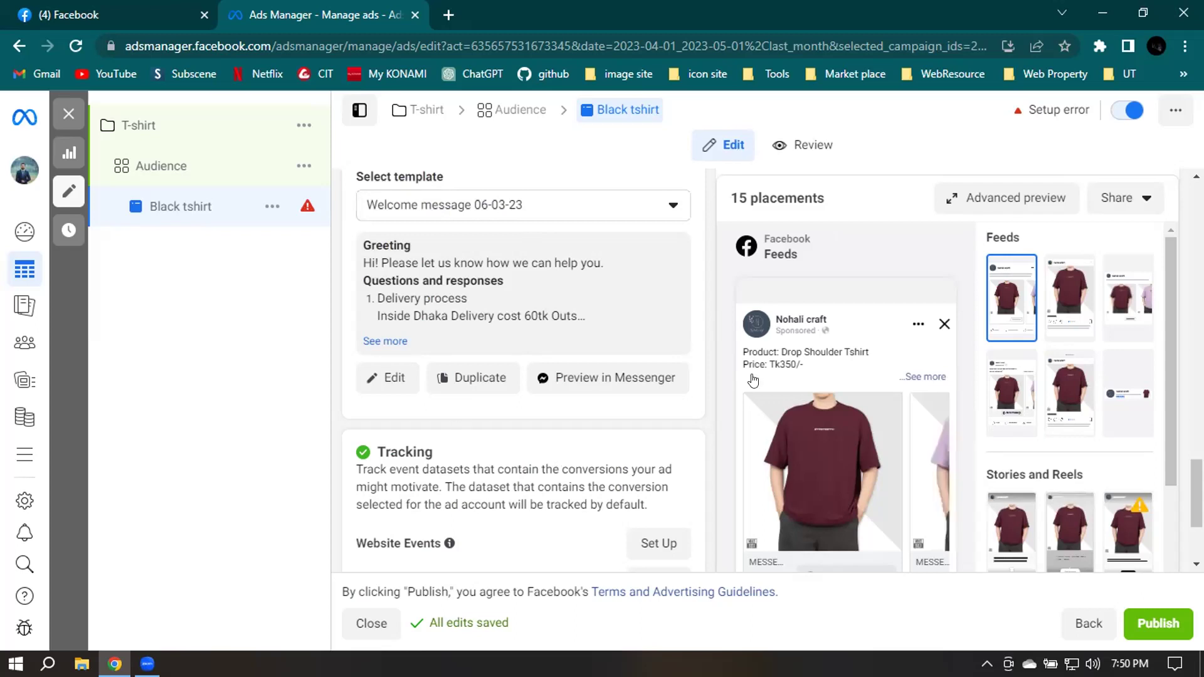
scroll(906, 367, "down", 3)
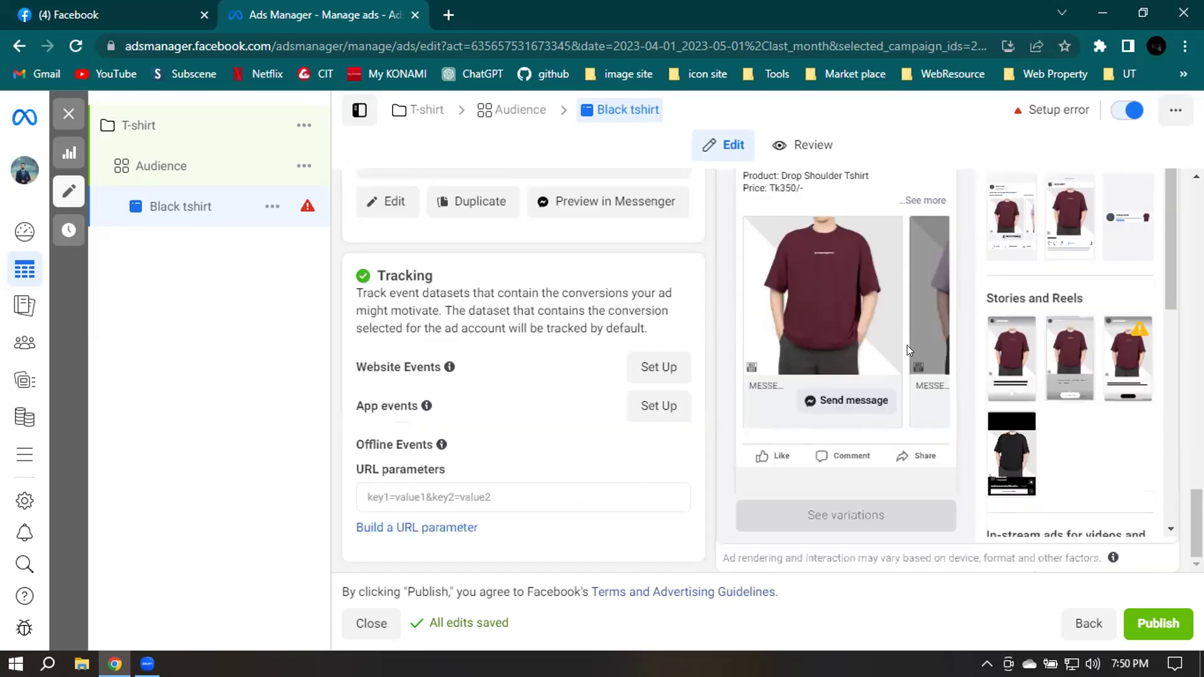
scroll(558, 408, "up", 5)
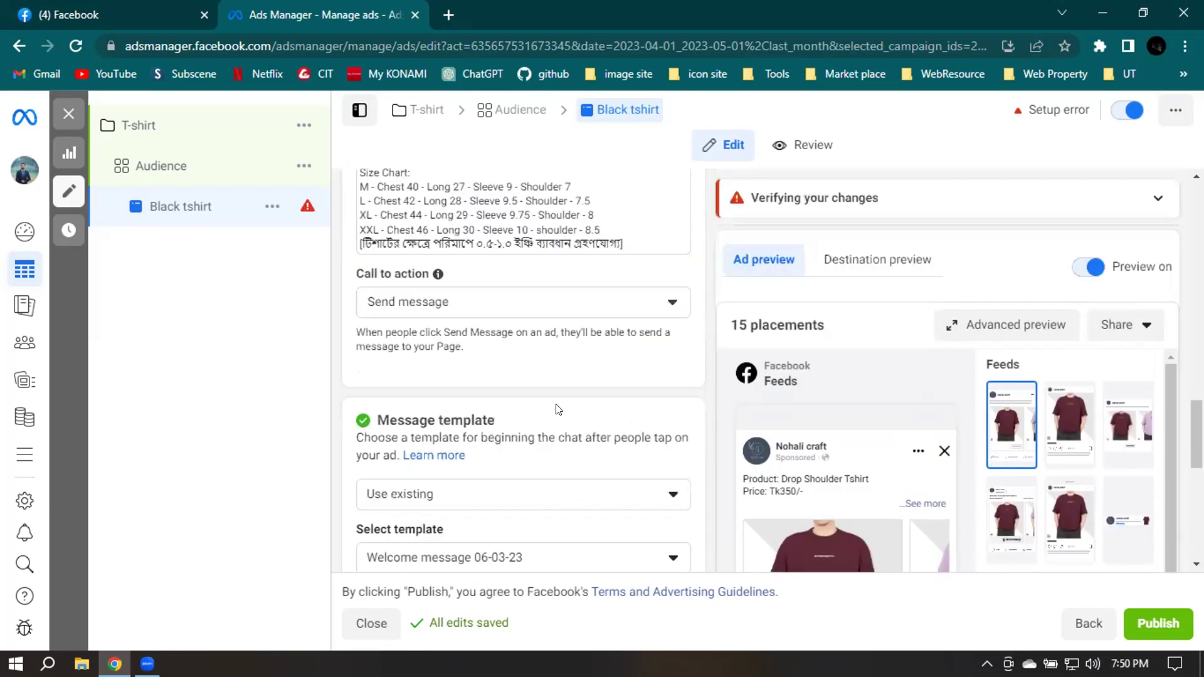
scroll(558, 408, "up", 5)
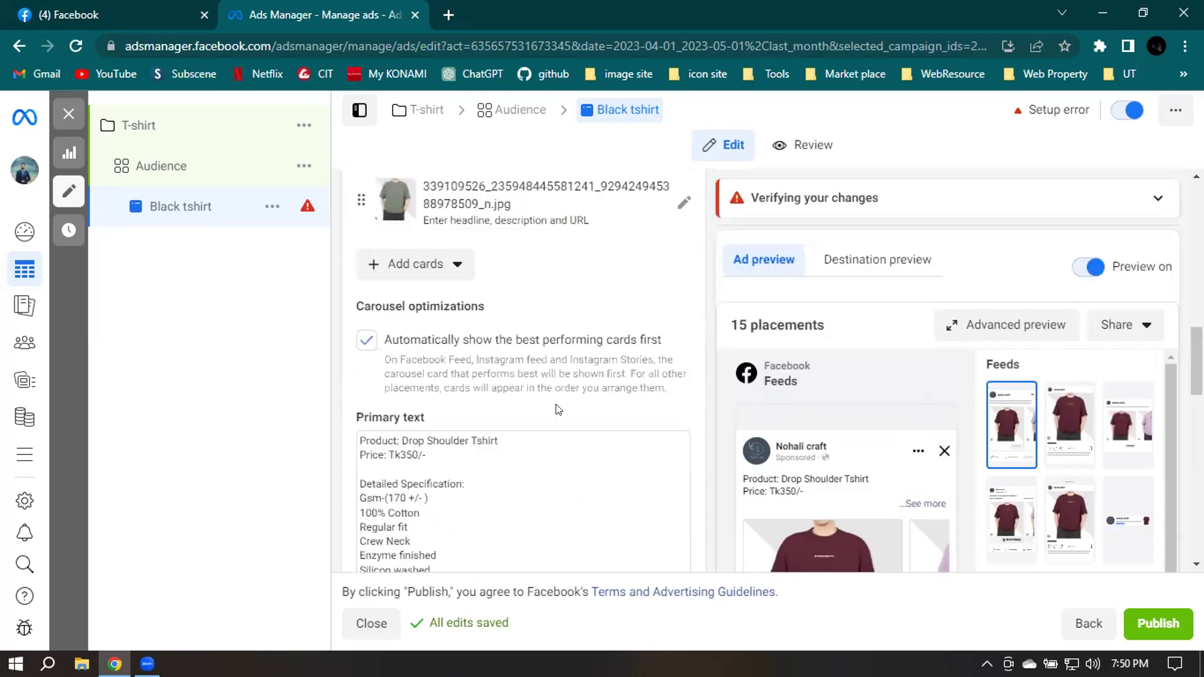
scroll(558, 409, "up", 8)
scroll(558, 409, "down", 5)
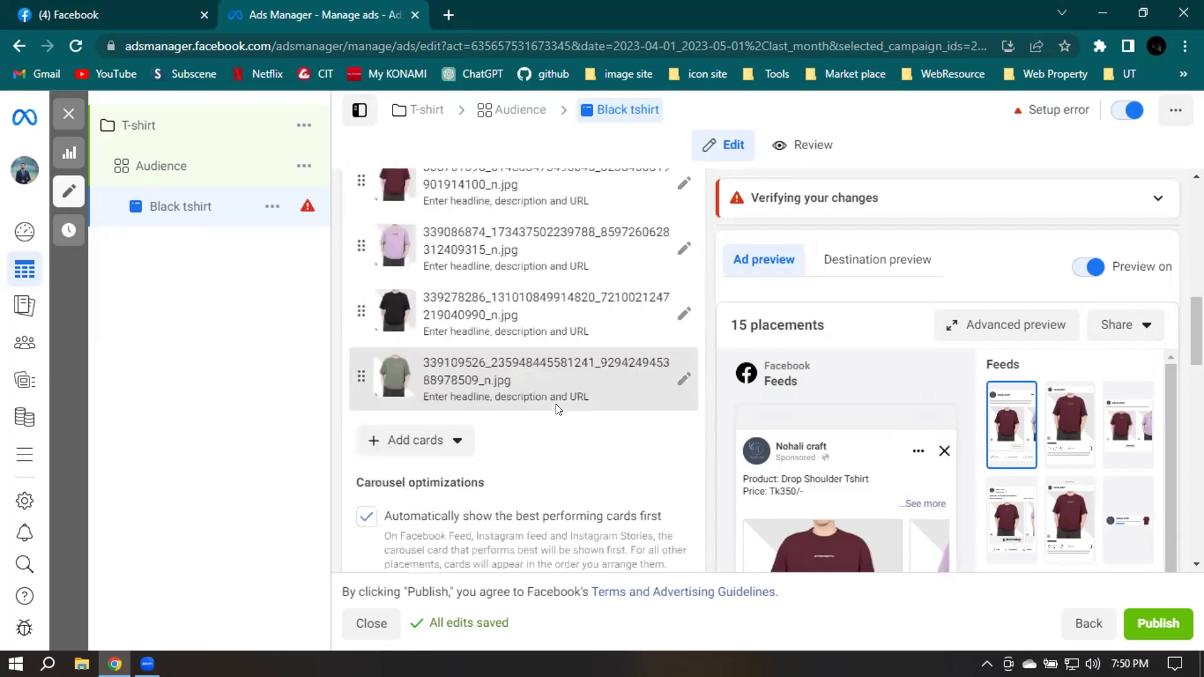
scroll(557, 409, "down", 5)
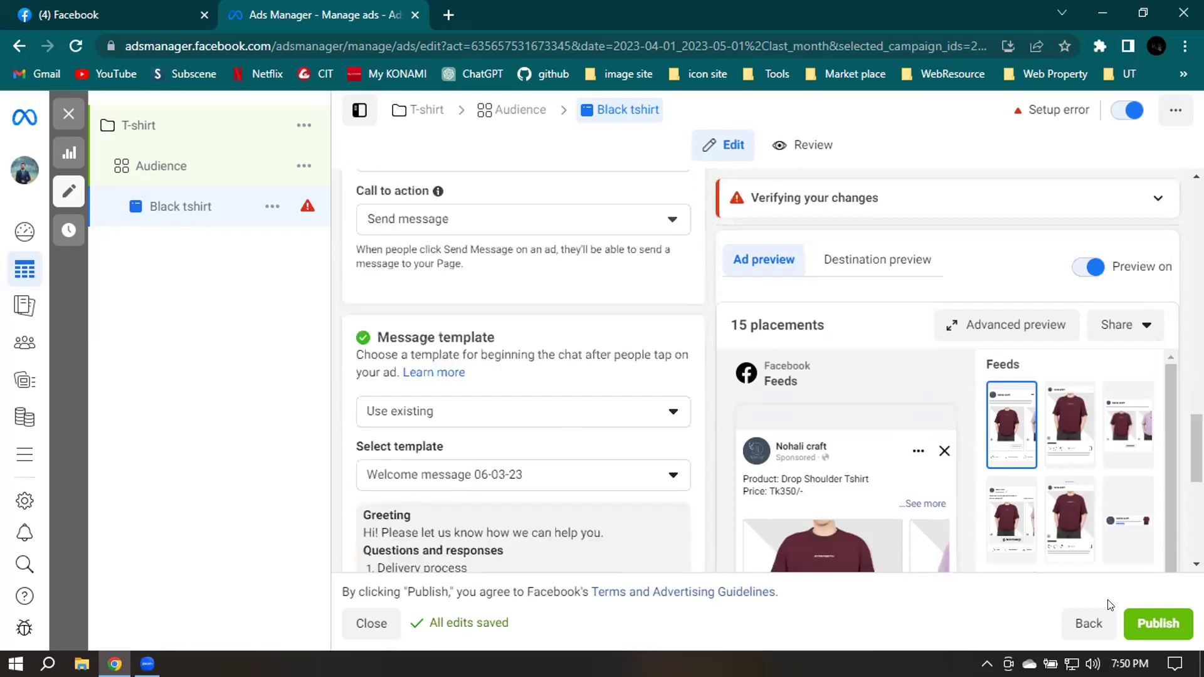
left_click(1140, 631)
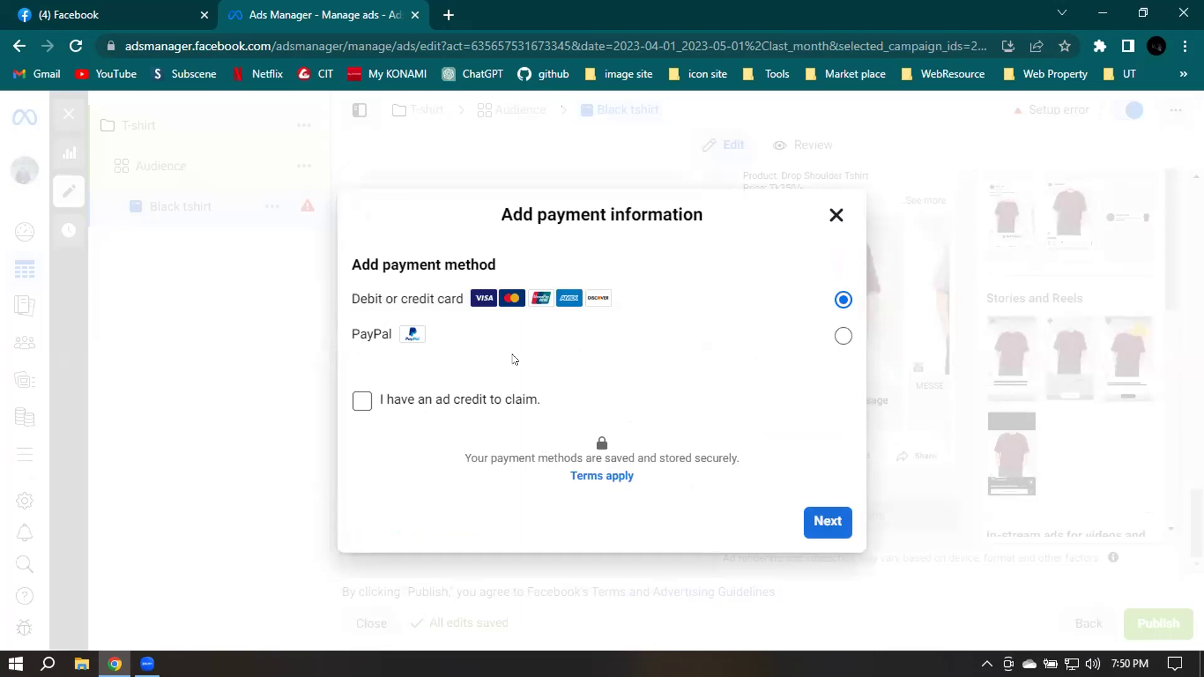
- Choose debit or credit card payment, look over the card fields, and close without saving
left_click(728, 305)
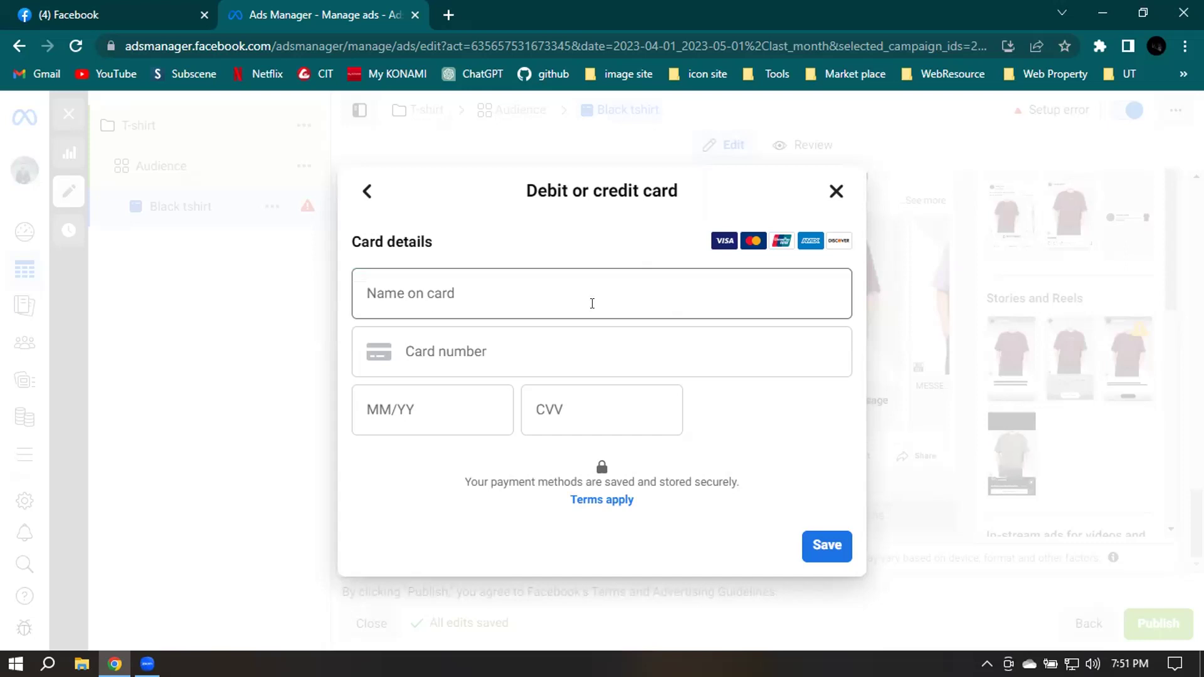
left_click(535, 357)
left_click(490, 422)
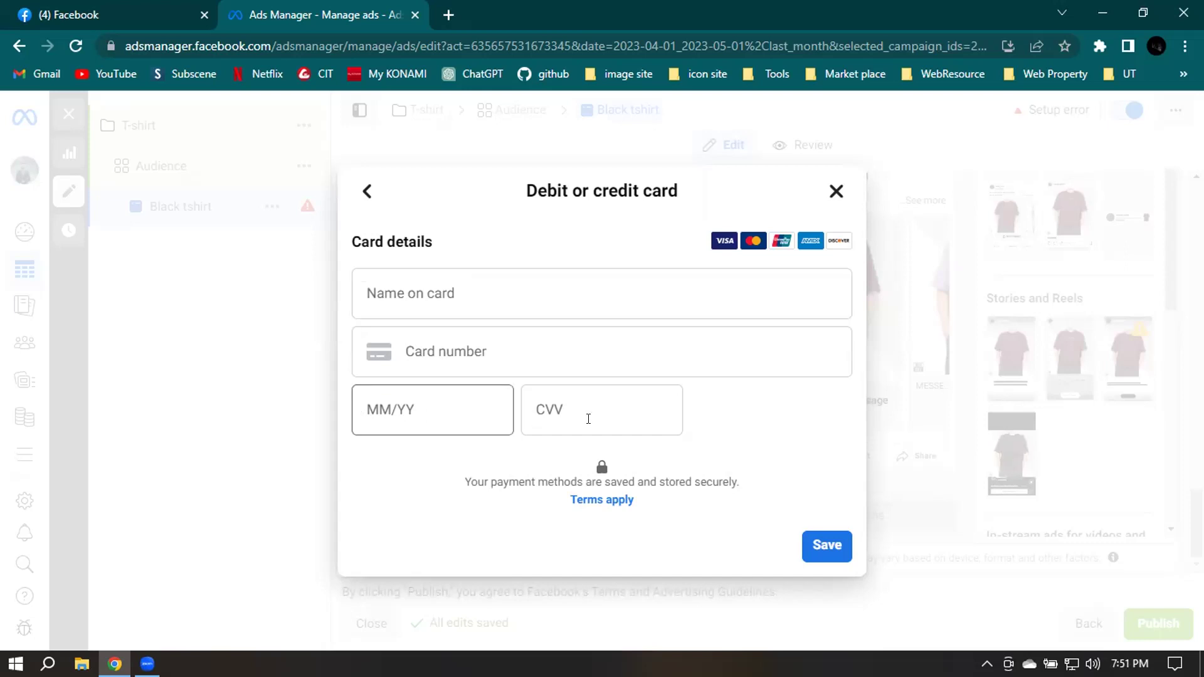
left_click(569, 410)
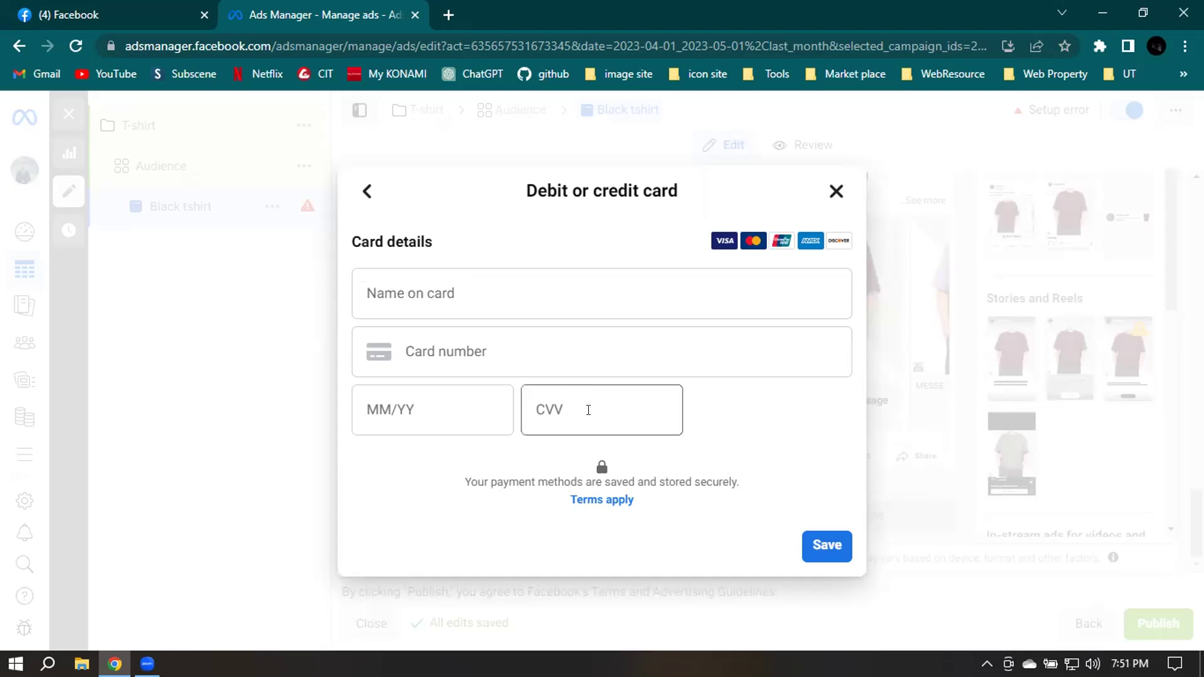
left_click(588, 296)
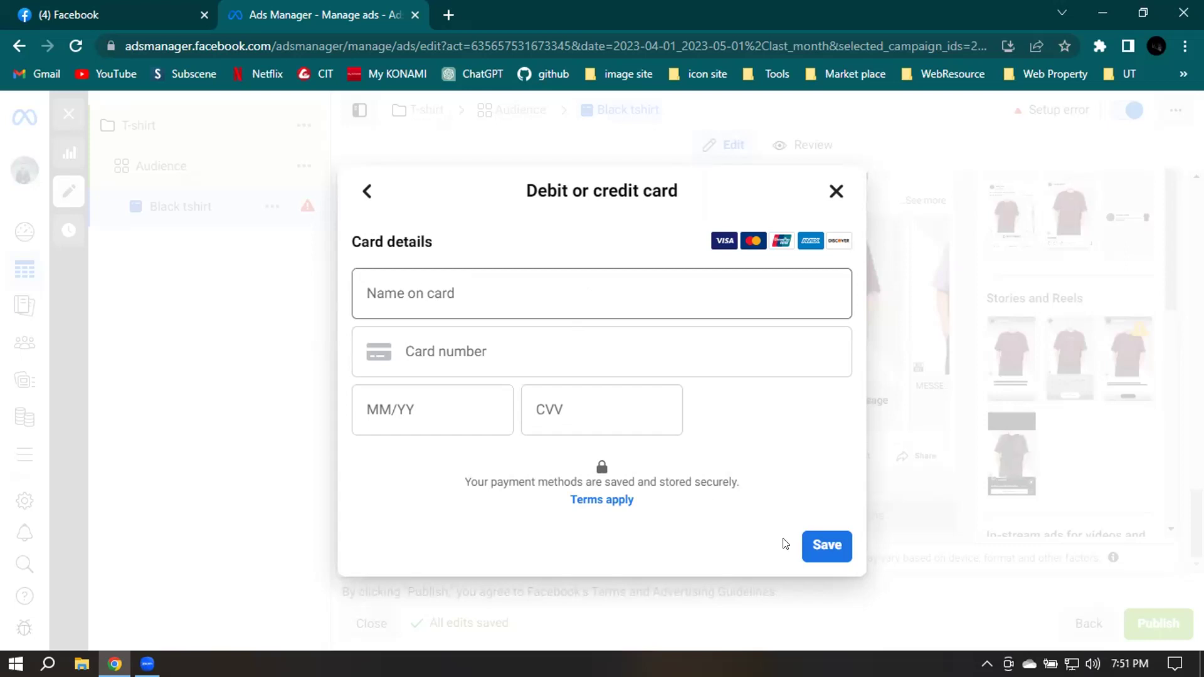
left_click(700, 181)
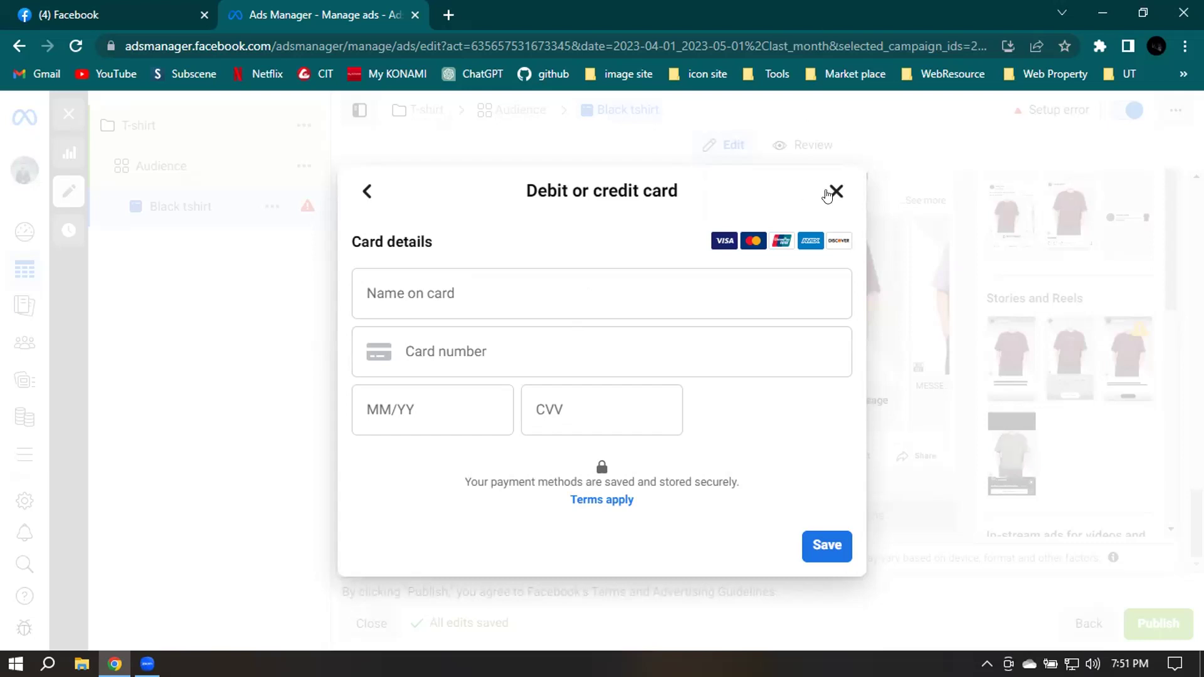
left_click(1155, 626)
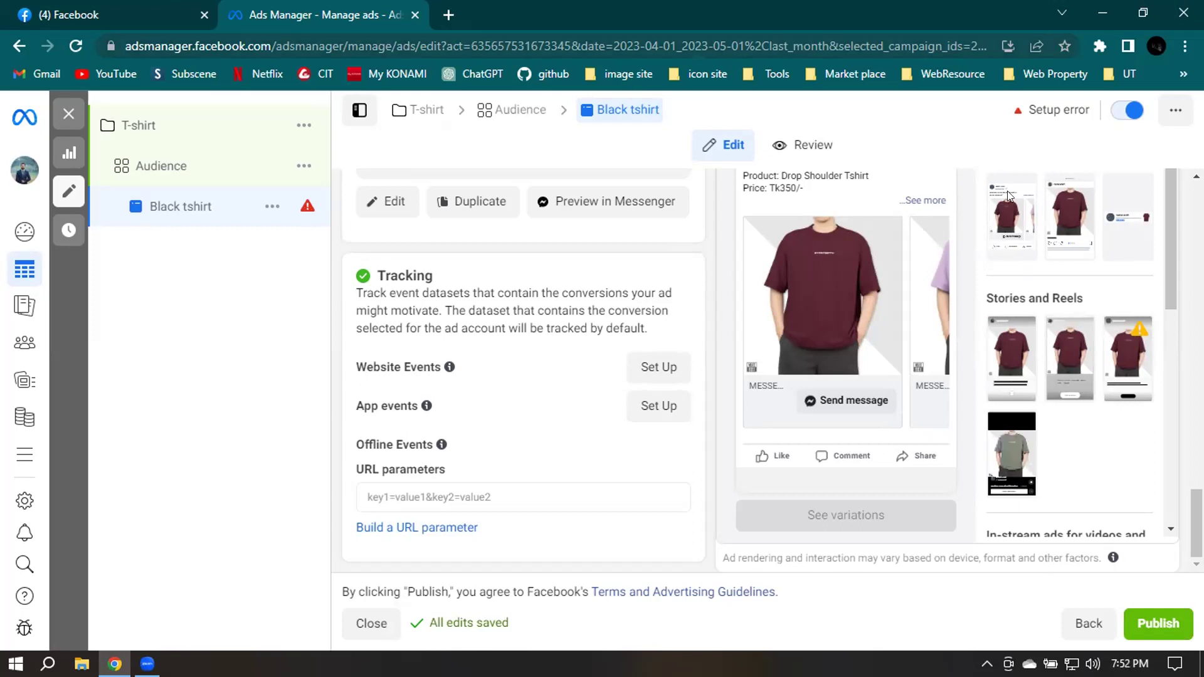
scroll(752, 370, "up", 2)
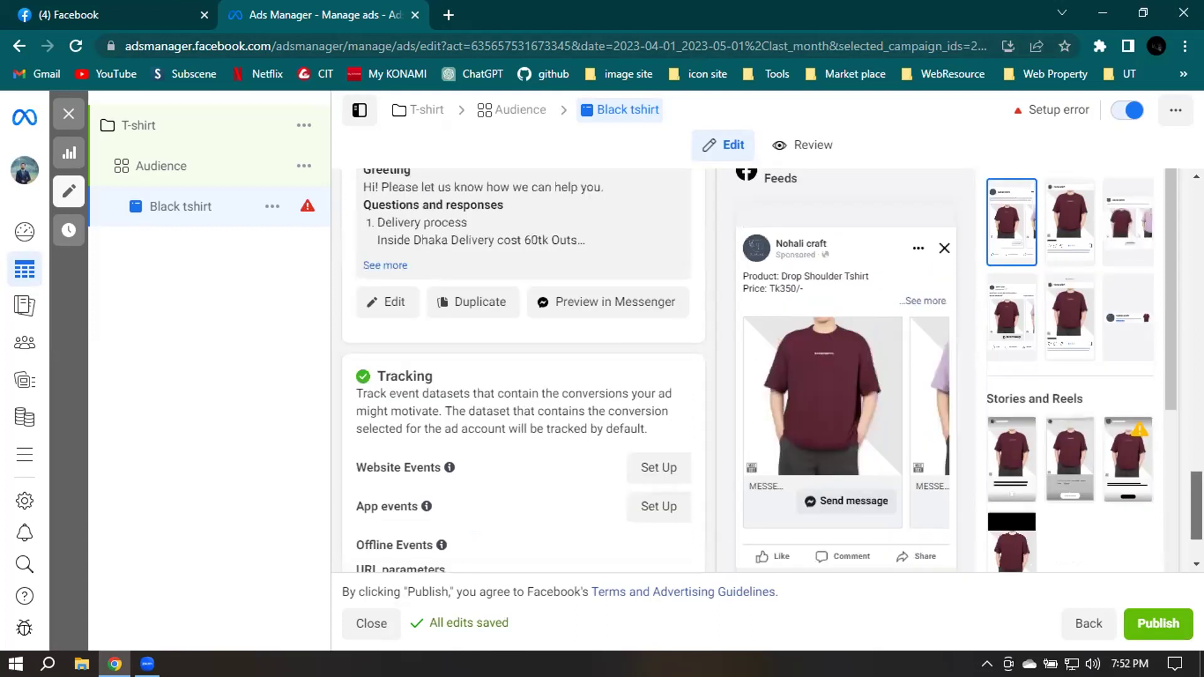
scroll(521, 369, "up", 10)
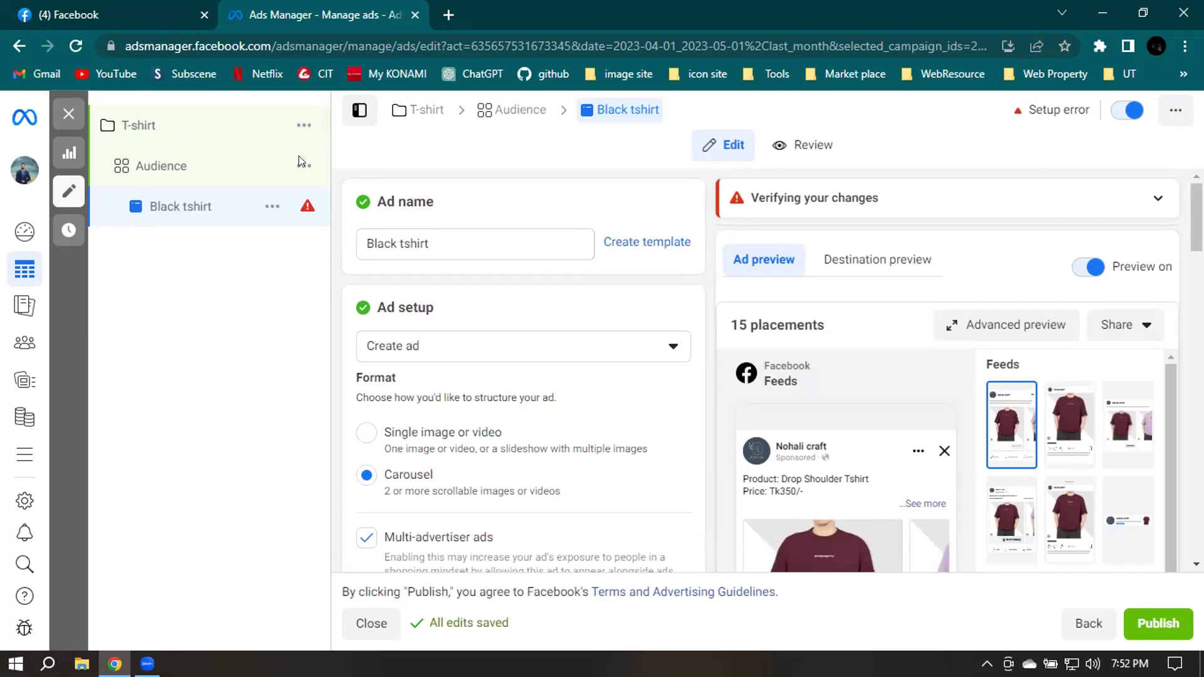
left_click(161, 132)
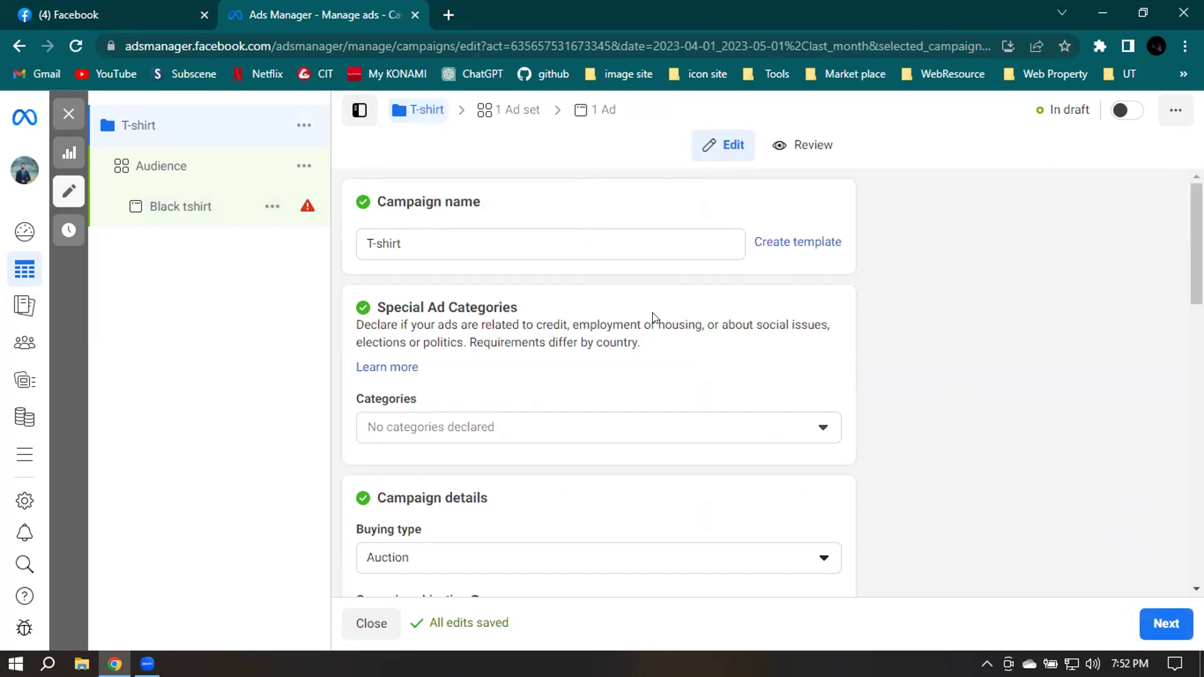
- Confirm the Leads objective in the warning dialog, then open the Audience ad set
scroll(655, 318, "down", 3)
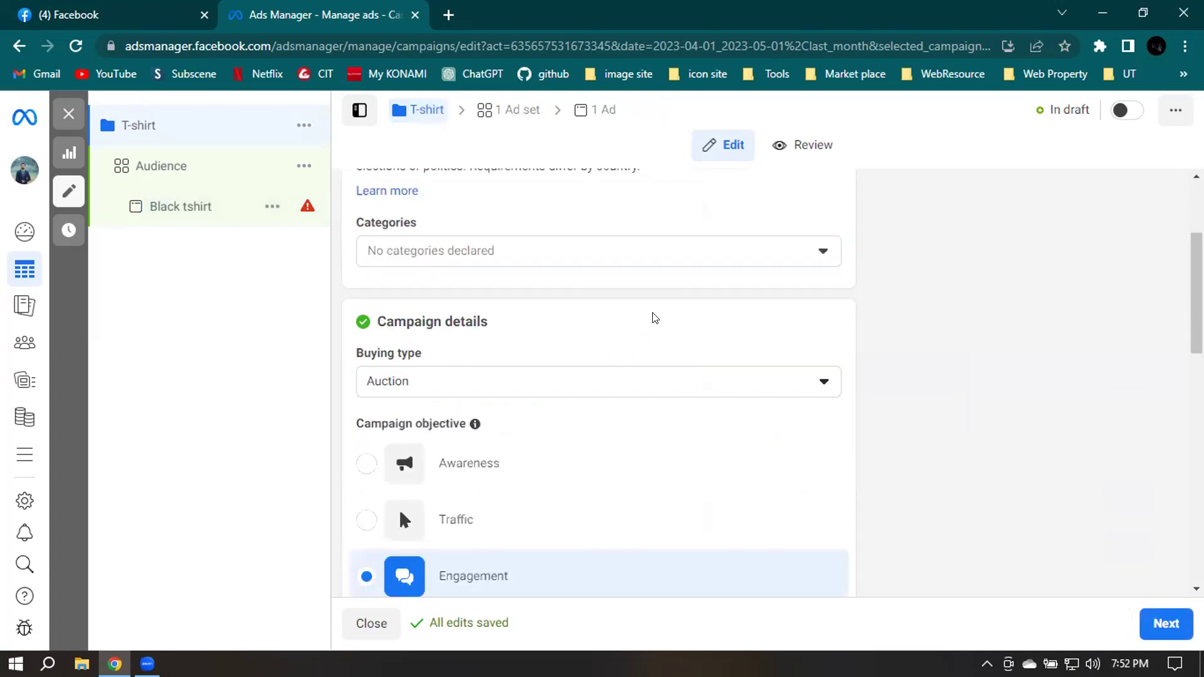
scroll(758, 408, "down", 3)
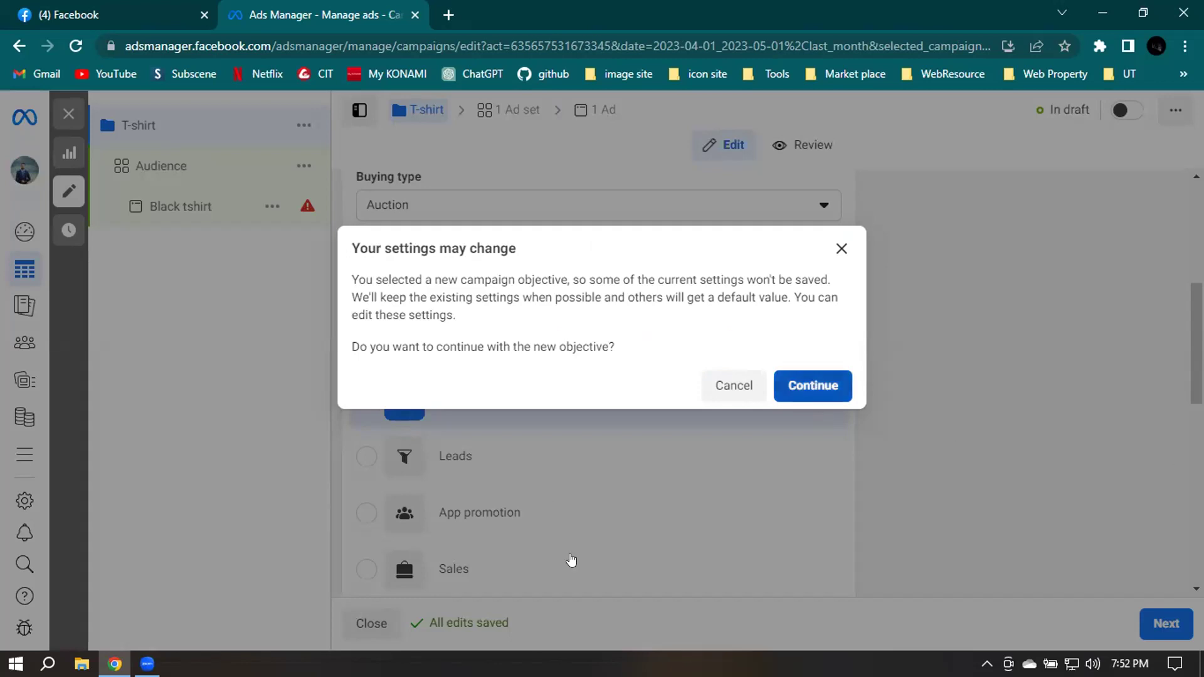
left_click(840, 394)
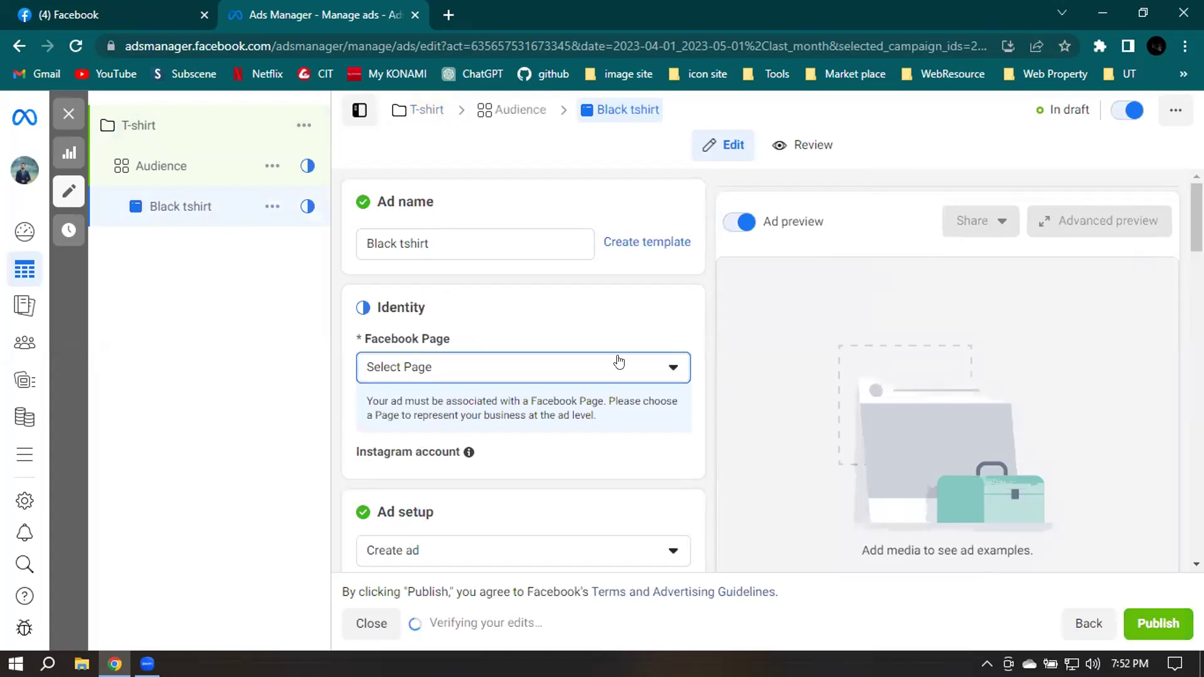
left_click(140, 161)
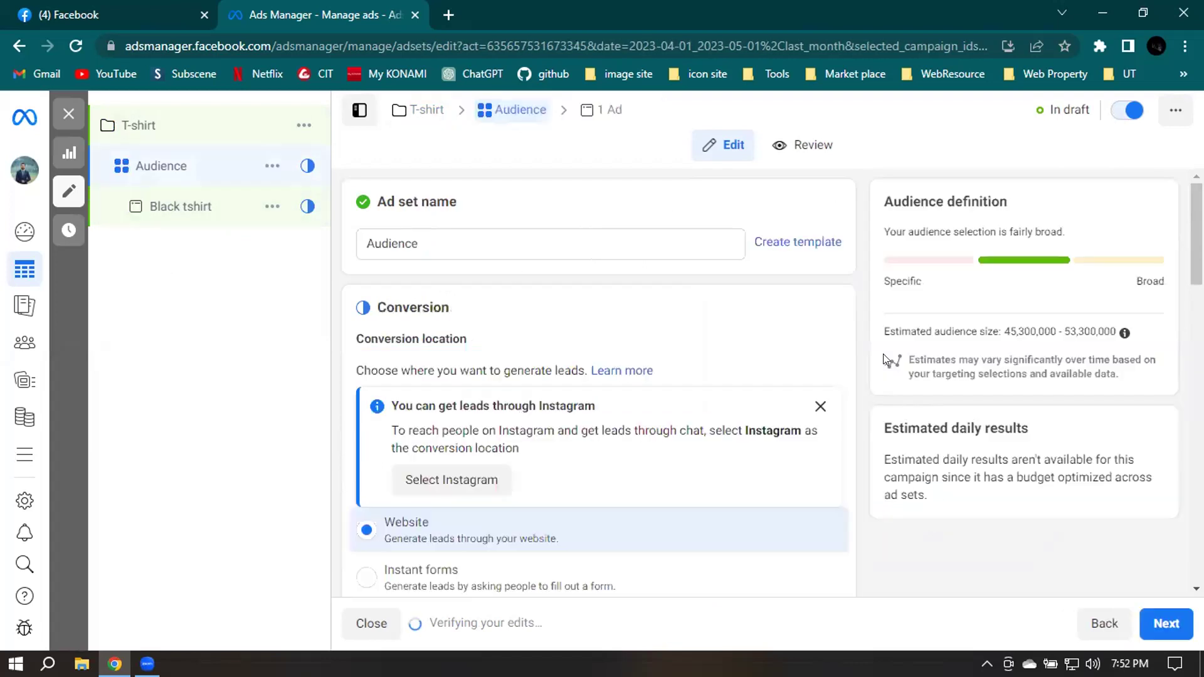
- Enable an end date for the Audience ad set and set it to June 30, 2023
scroll(865, 324, "down", 4)
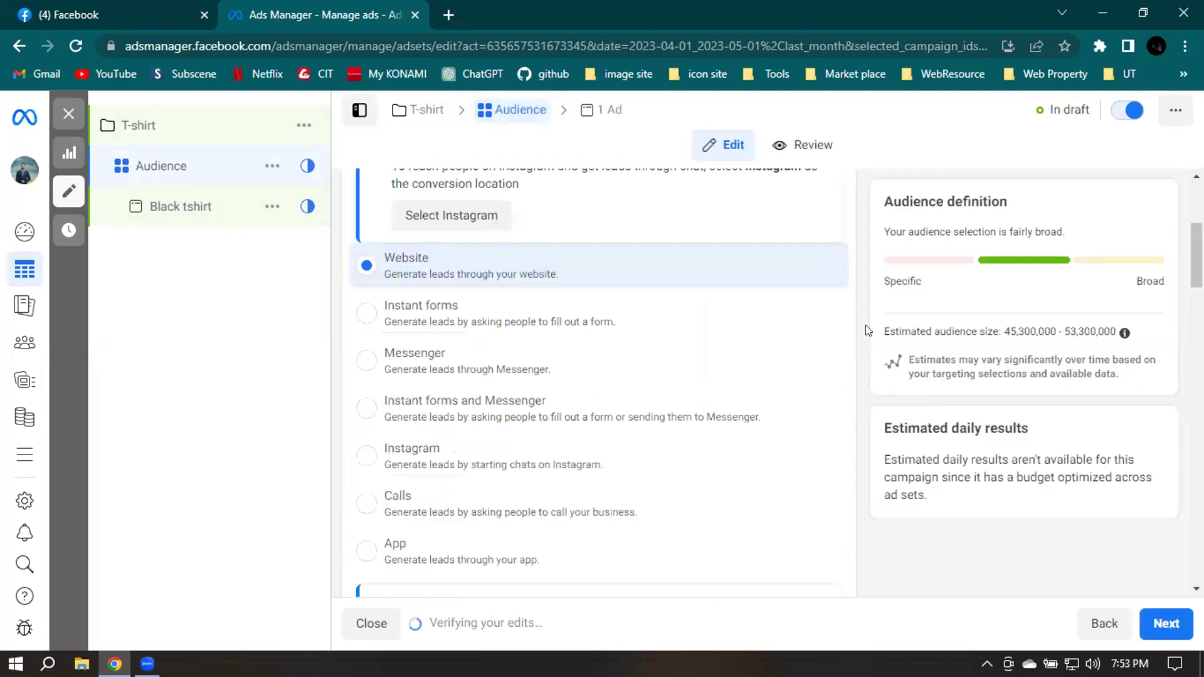
scroll(863, 325, "down", 4)
scroll(859, 326, "down", 4)
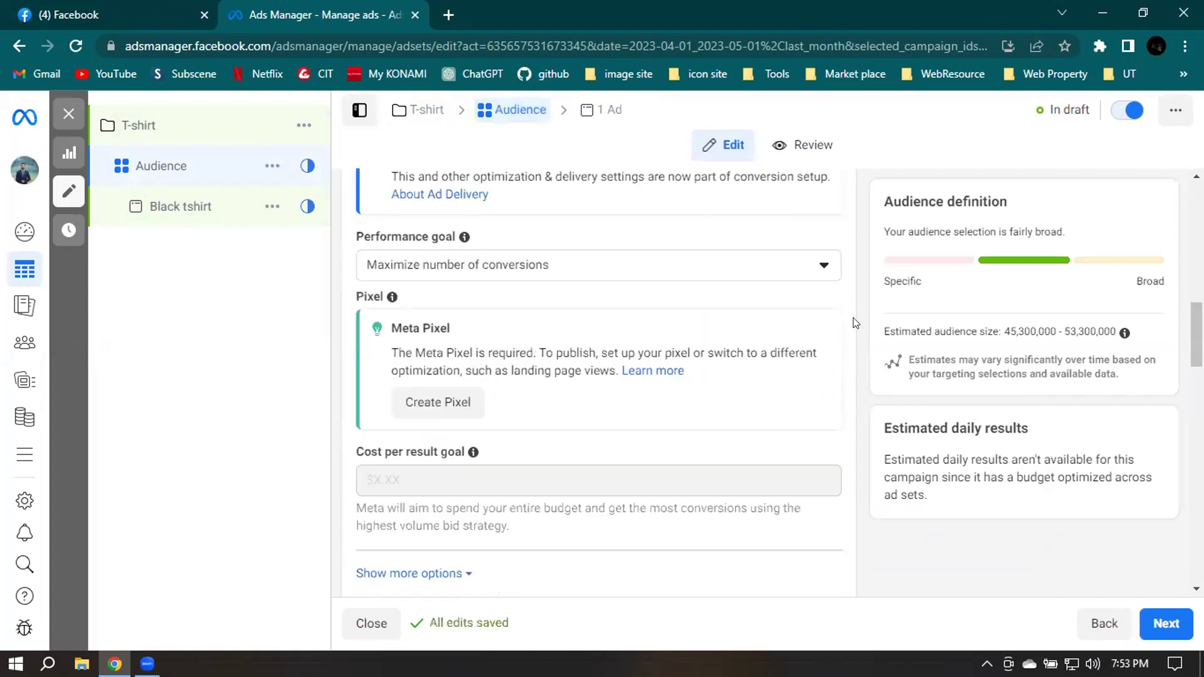
scroll(855, 323, "down", 4)
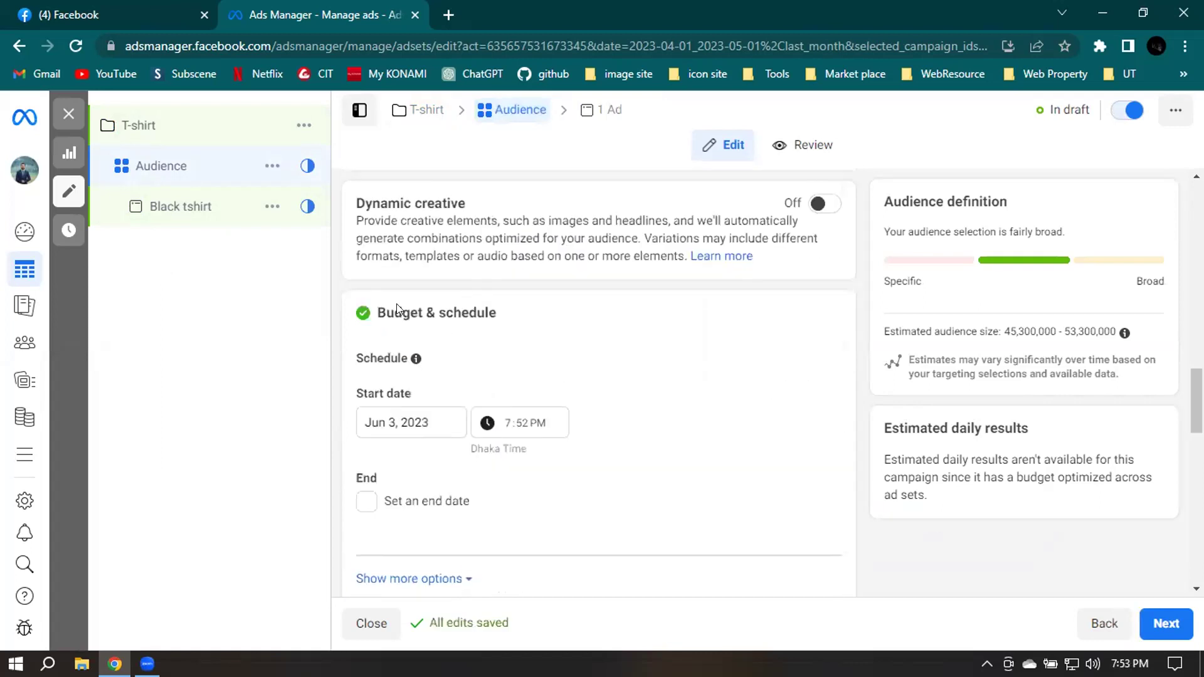
scroll(502, 336, "down", 1)
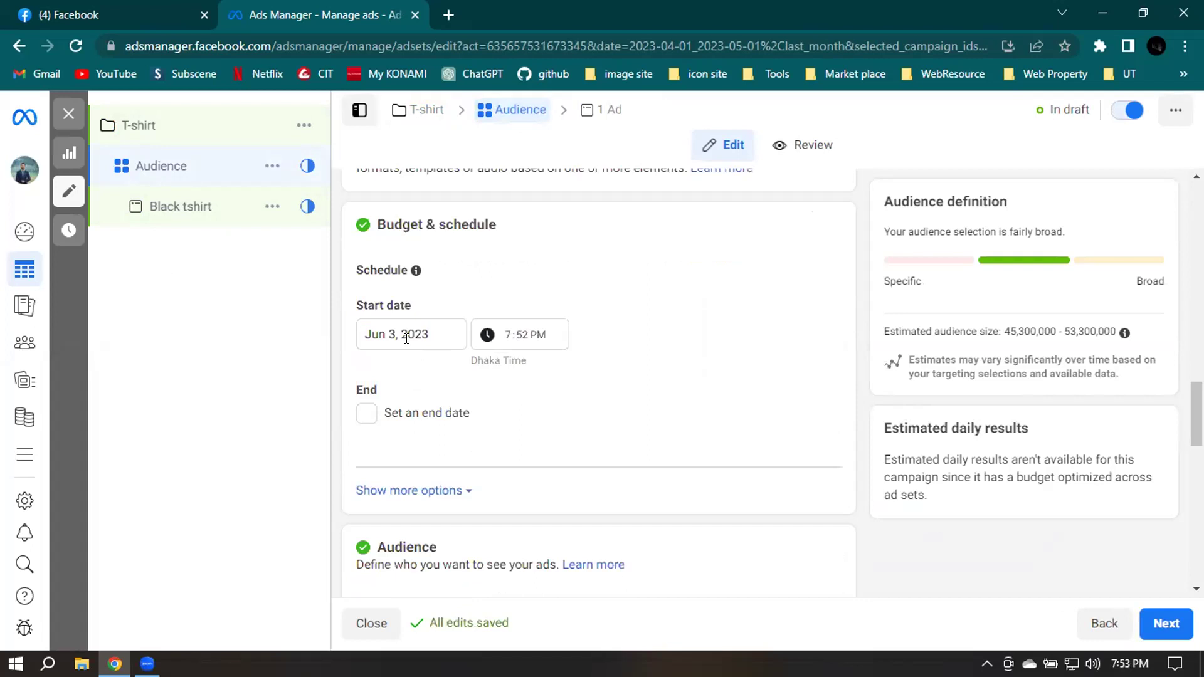
left_click(367, 413)
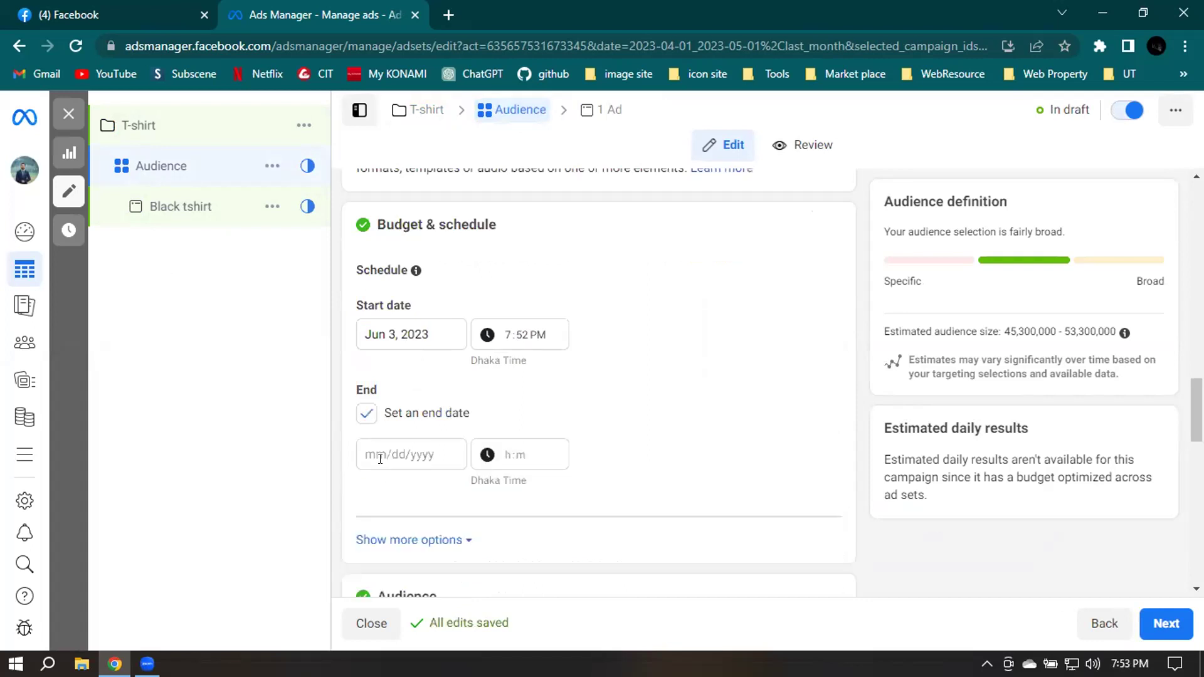
left_click(401, 455)
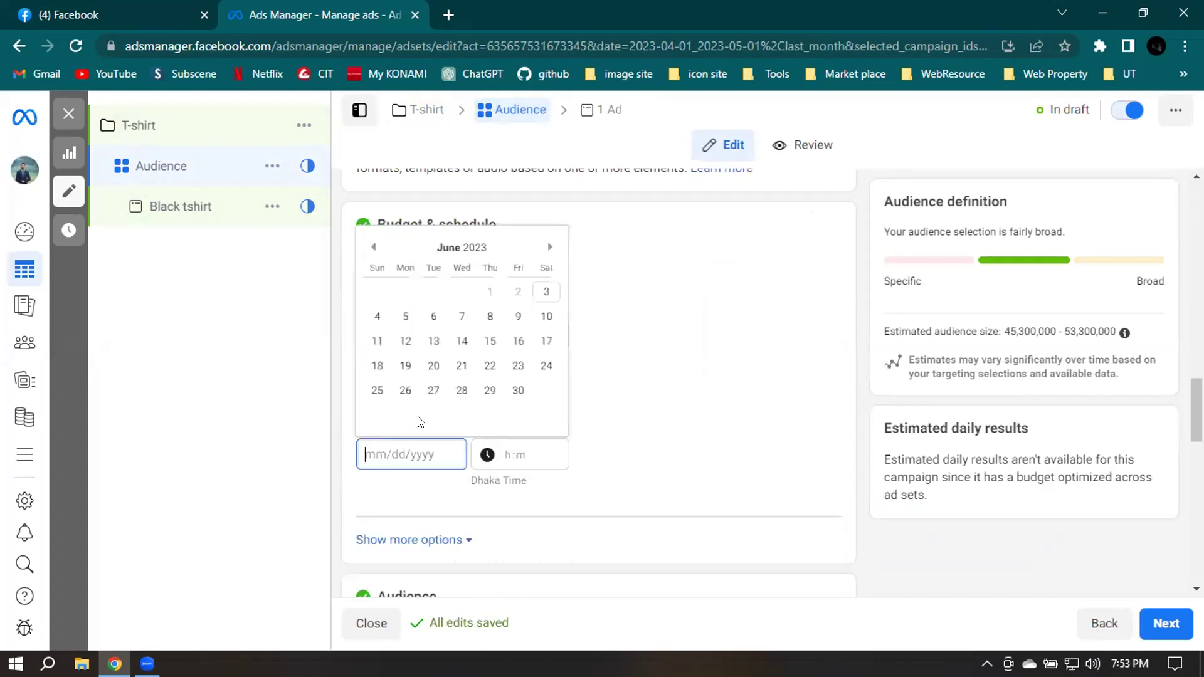
left_click(741, 363)
- Bring up the list of saved audiences in the ad set's audience section
scroll(739, 365, "down", 4)
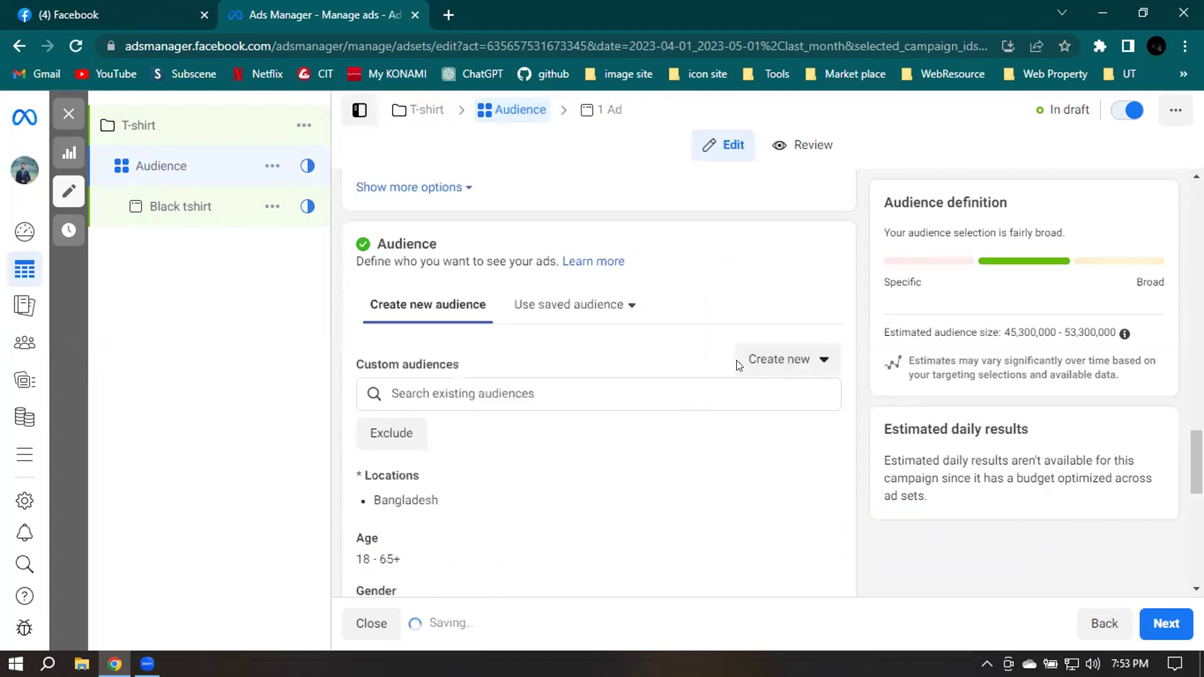
scroll(739, 365, "down", 2)
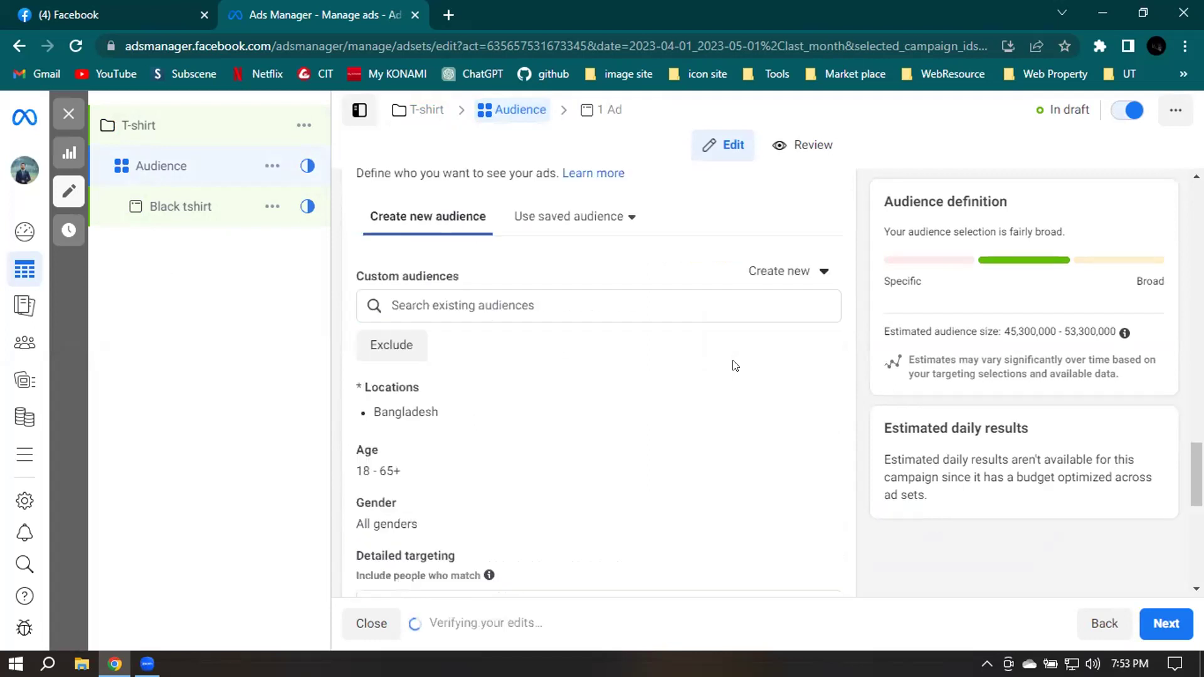
left_click(590, 217)
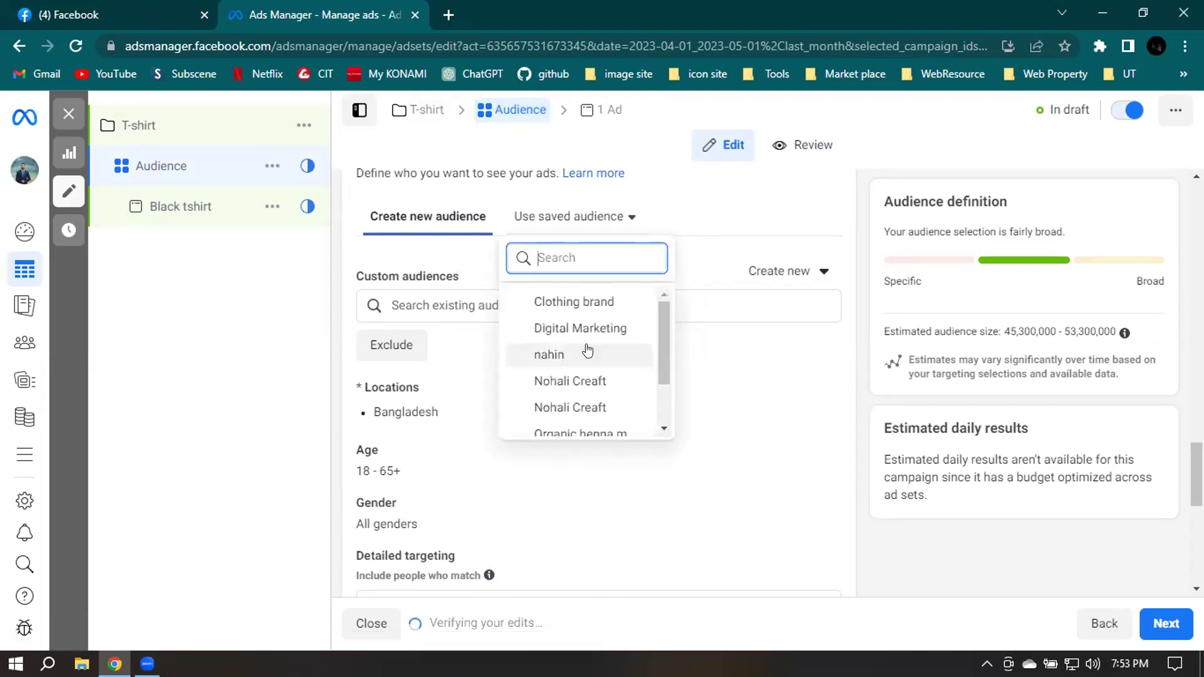
- Apply the saved audience covering Noakhali and Dhaka, ages 18–55, to the ad set
scroll(602, 381, "down", 2)
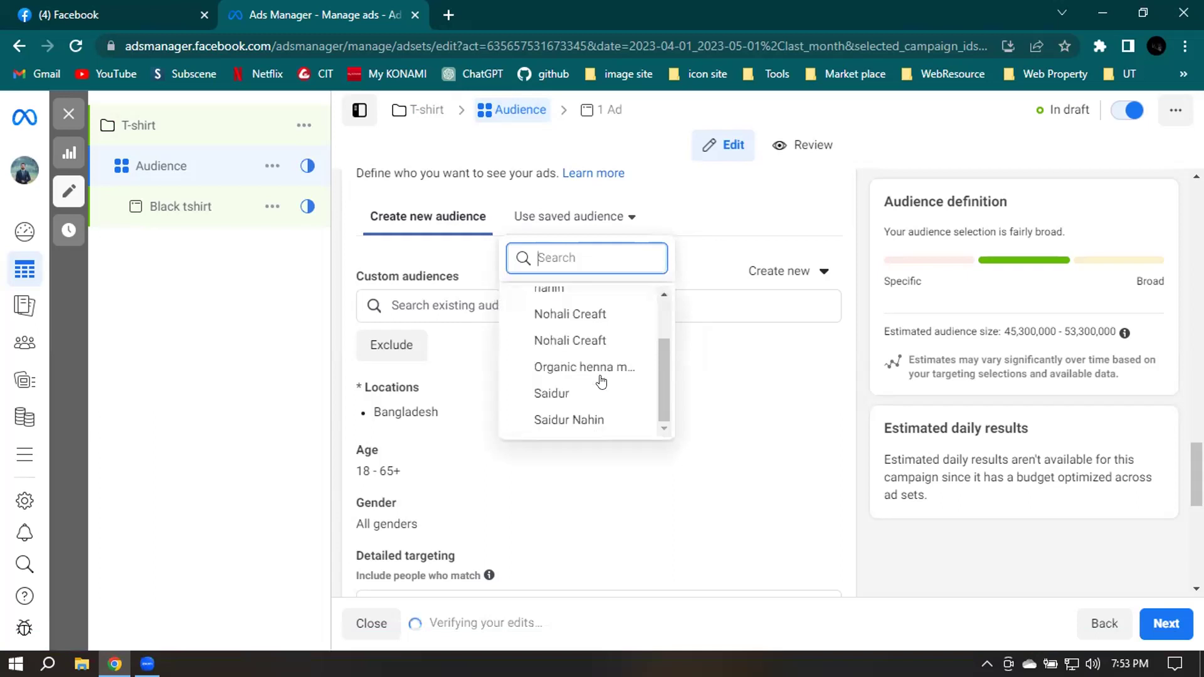
scroll(602, 321, "up", 2)
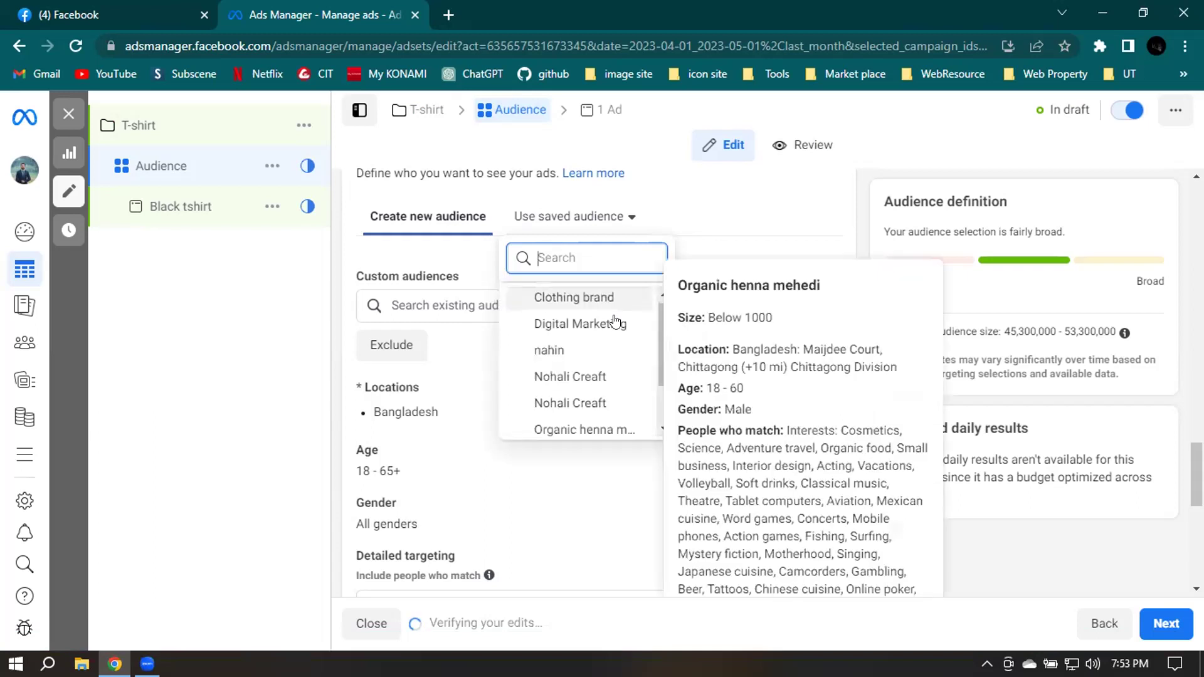
key("Escape")
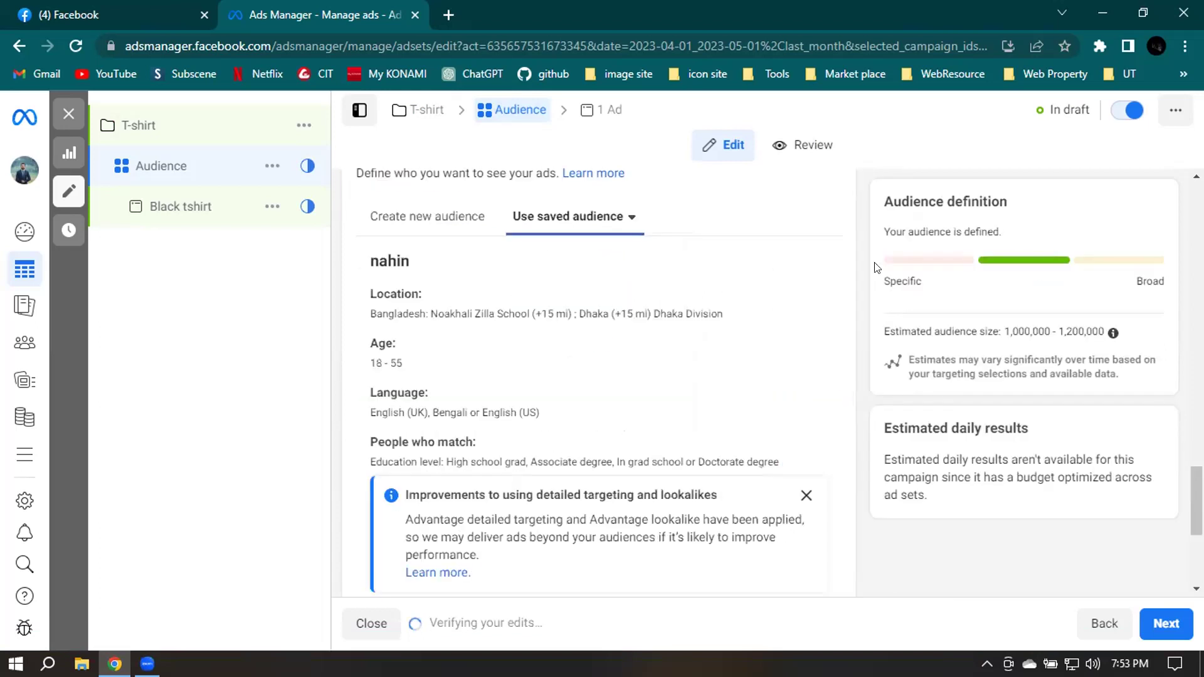
scroll(875, 267, "up", 5)
scroll(866, 273, "down", 3)
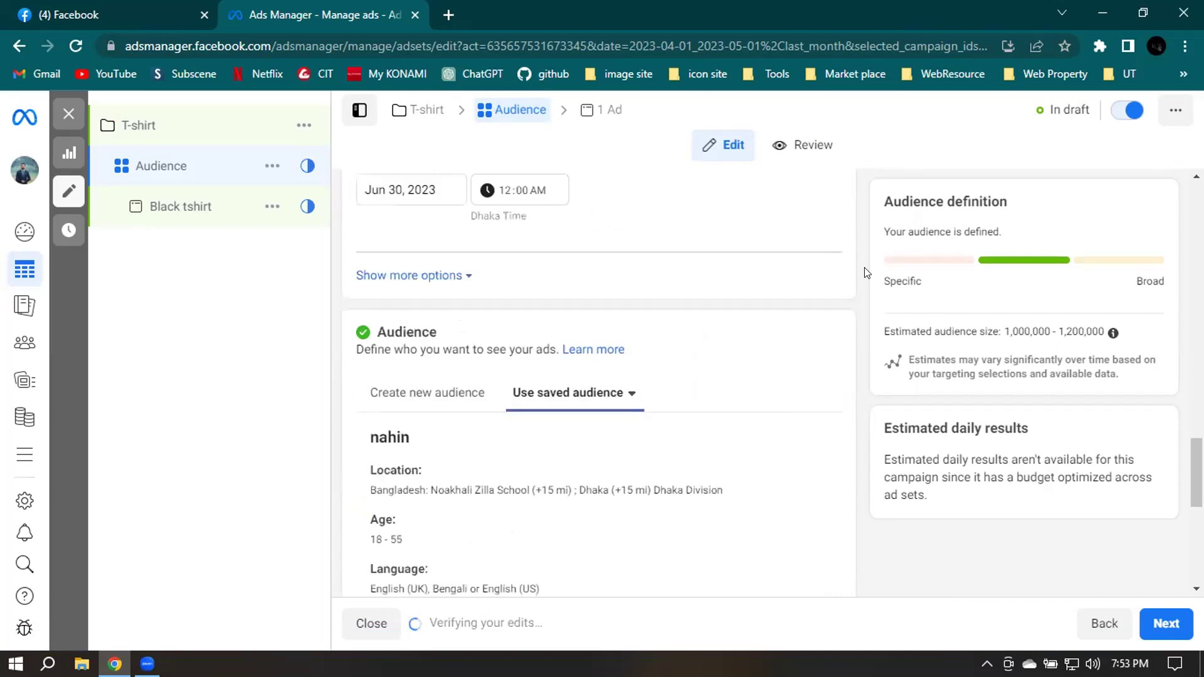
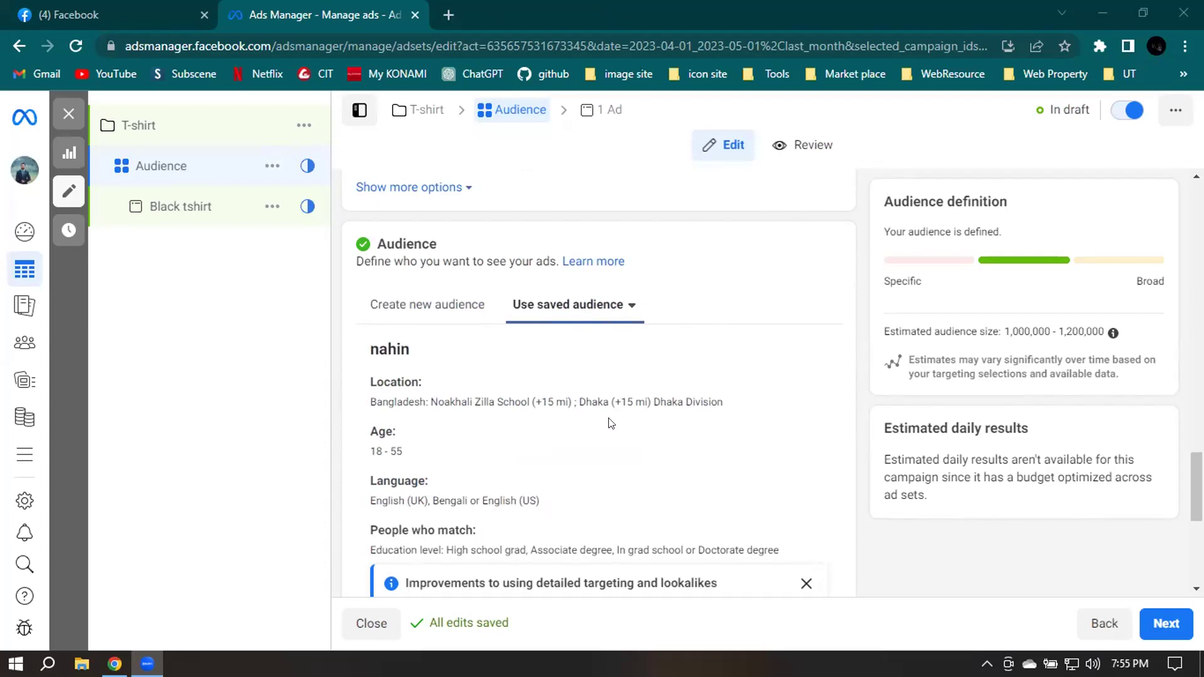
- Scroll back up through the ad set settings and select the Black tshirt ad in the campaign tree
scroll(849, 363, "down", 6)
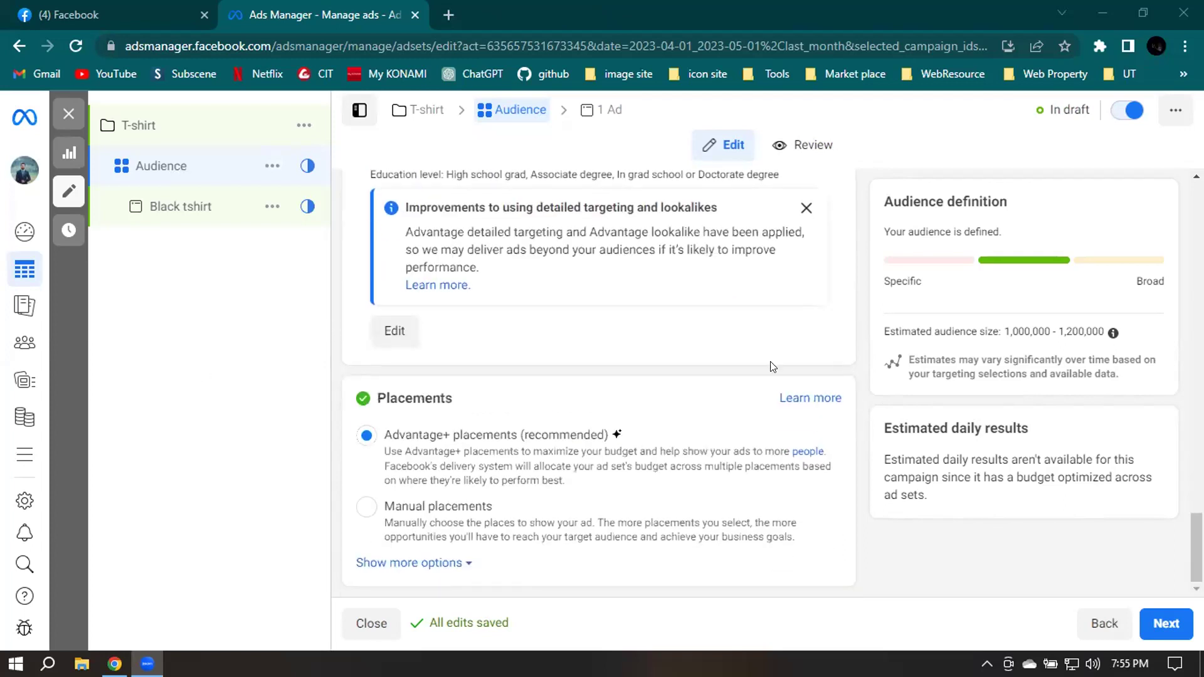
scroll(715, 362, "up", 7)
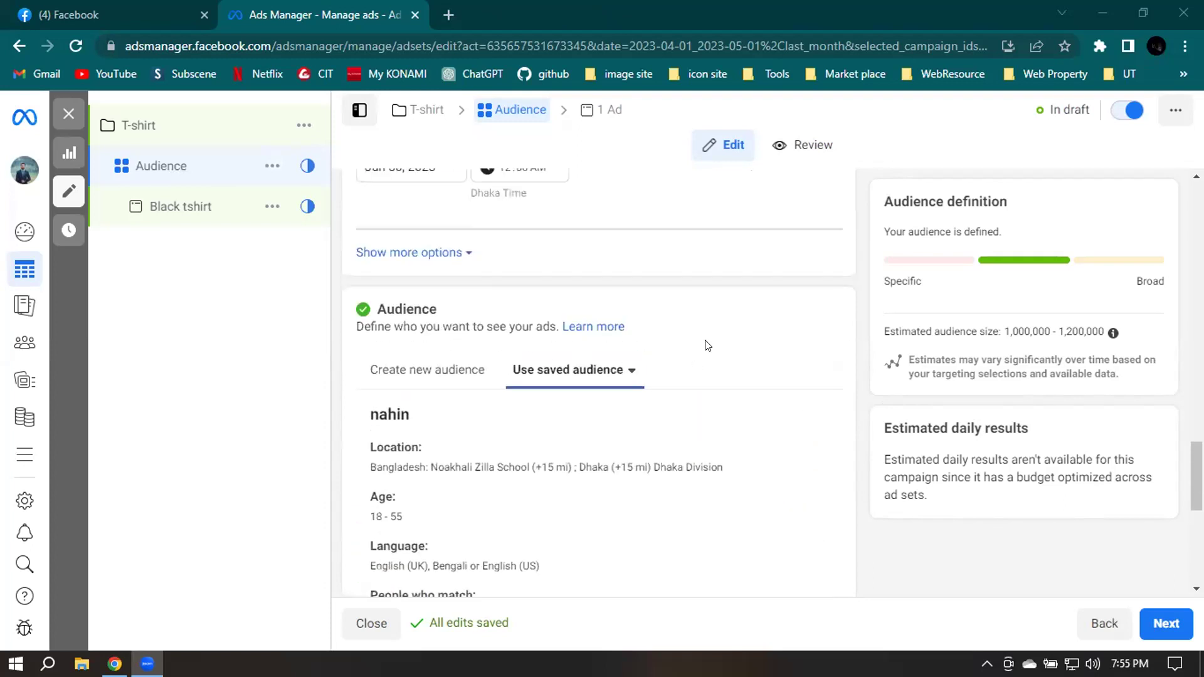
scroll(703, 348, "up", 5)
scroll(683, 338, "up", 5)
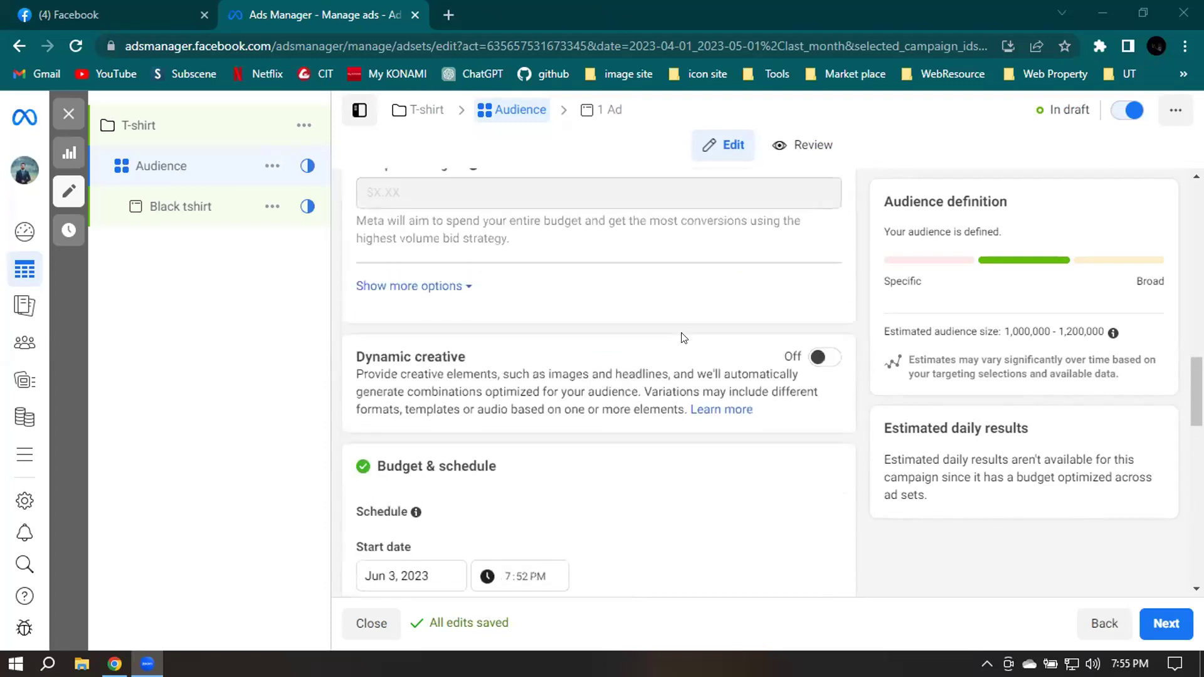
scroll(569, 326, "up", 3)
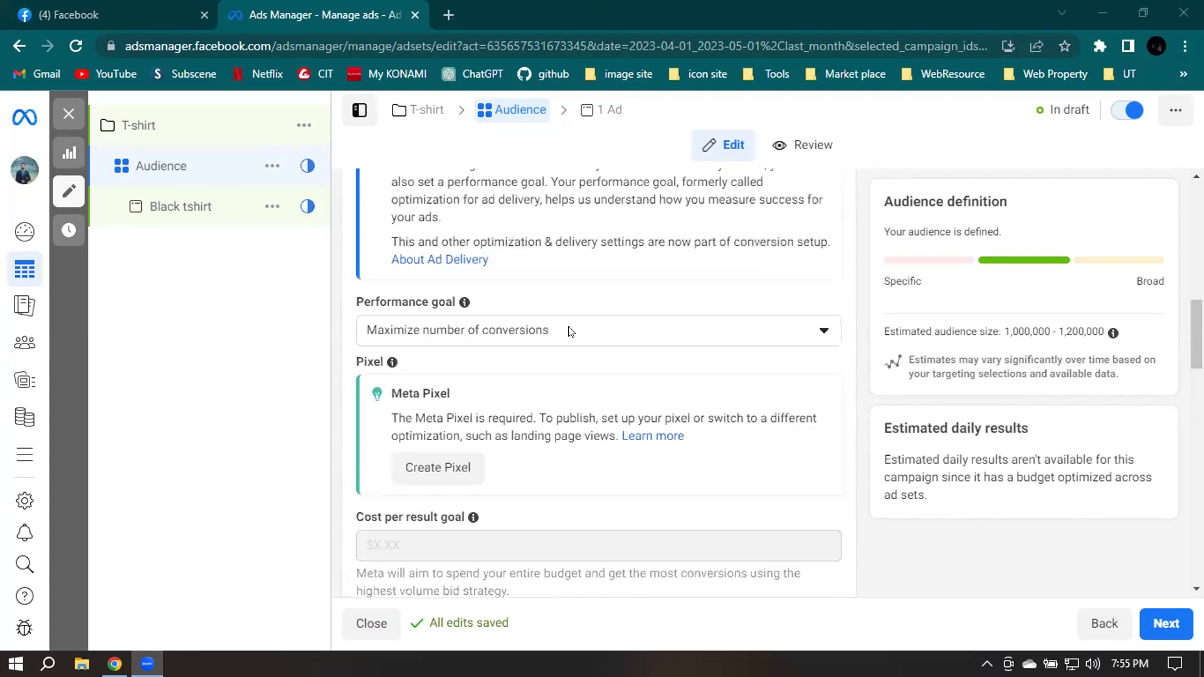
scroll(649, 370, "up", 2)
scroll(468, 350, "up", 4)
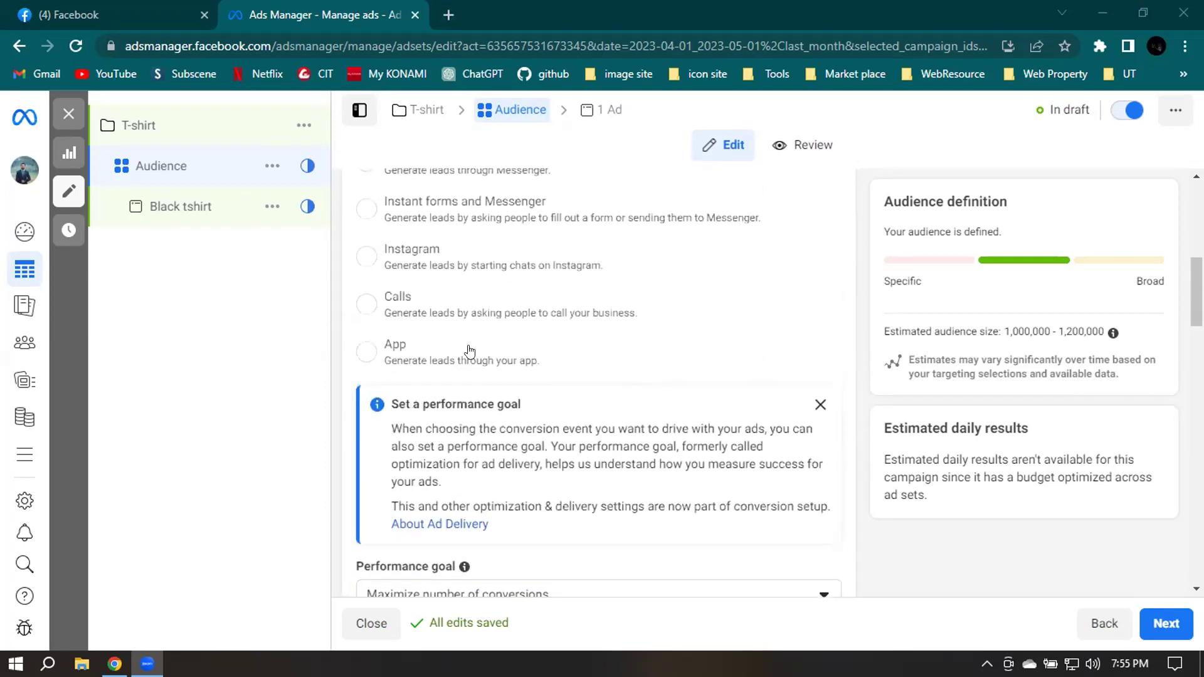
scroll(721, 313, "up", 3)
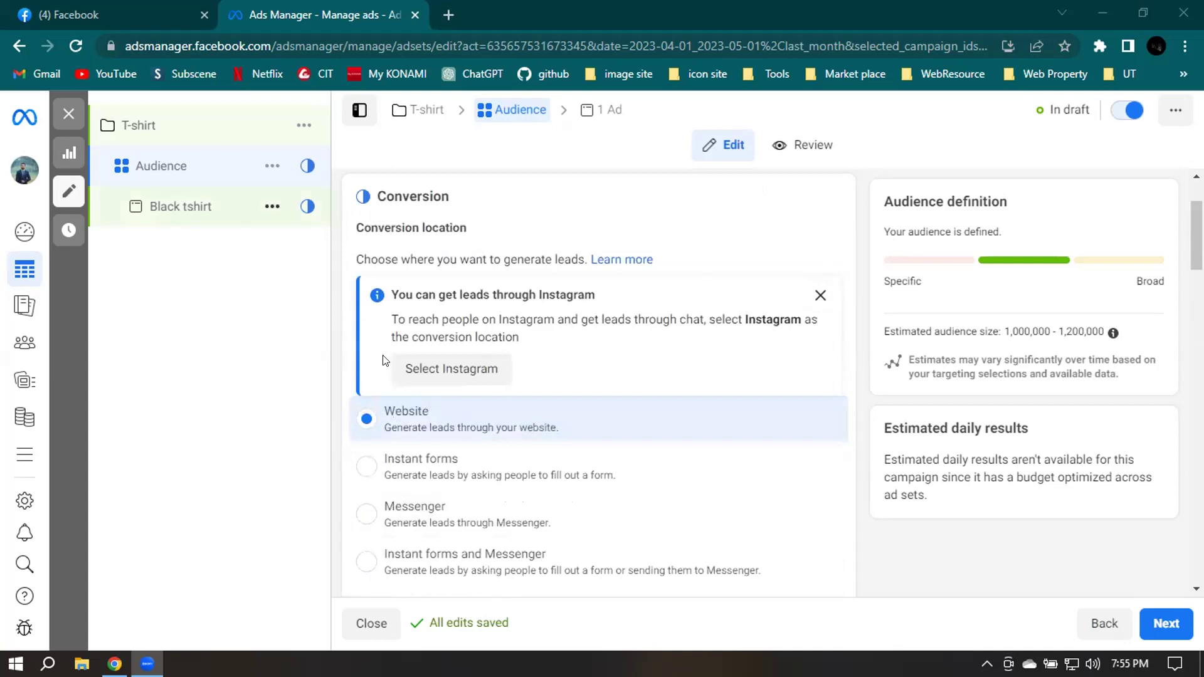
left_click(168, 212)
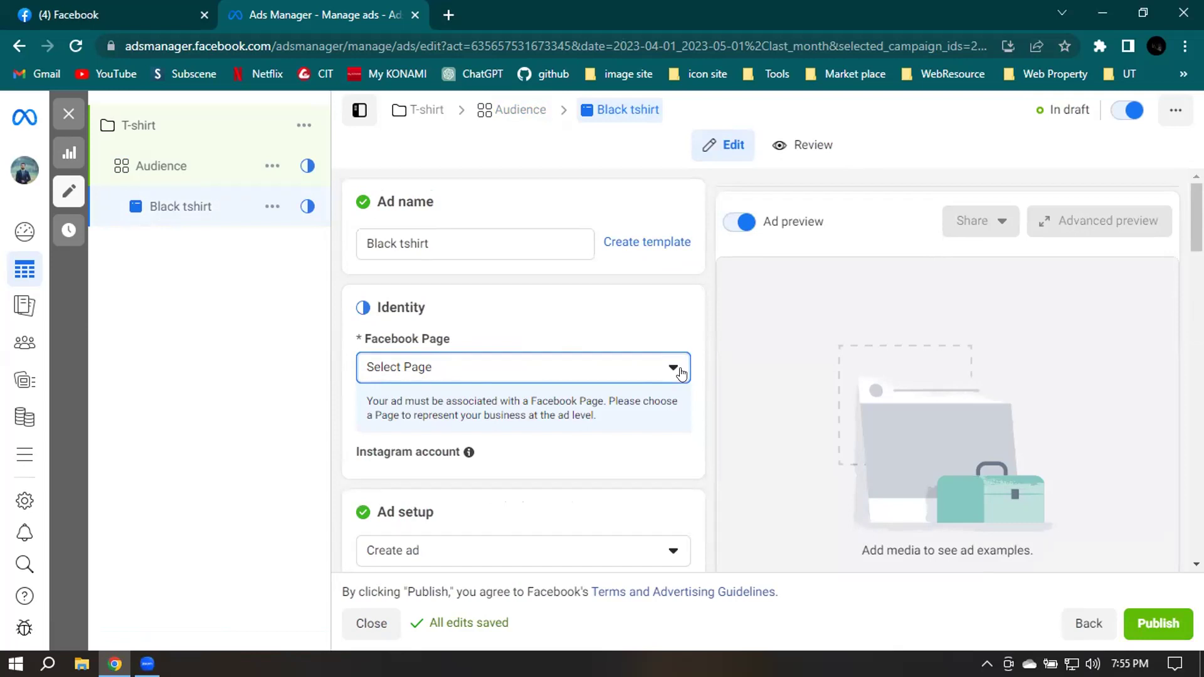
- Set the ad's Facebook Page to Nohali craft from the Personal pages
left_click(476, 375)
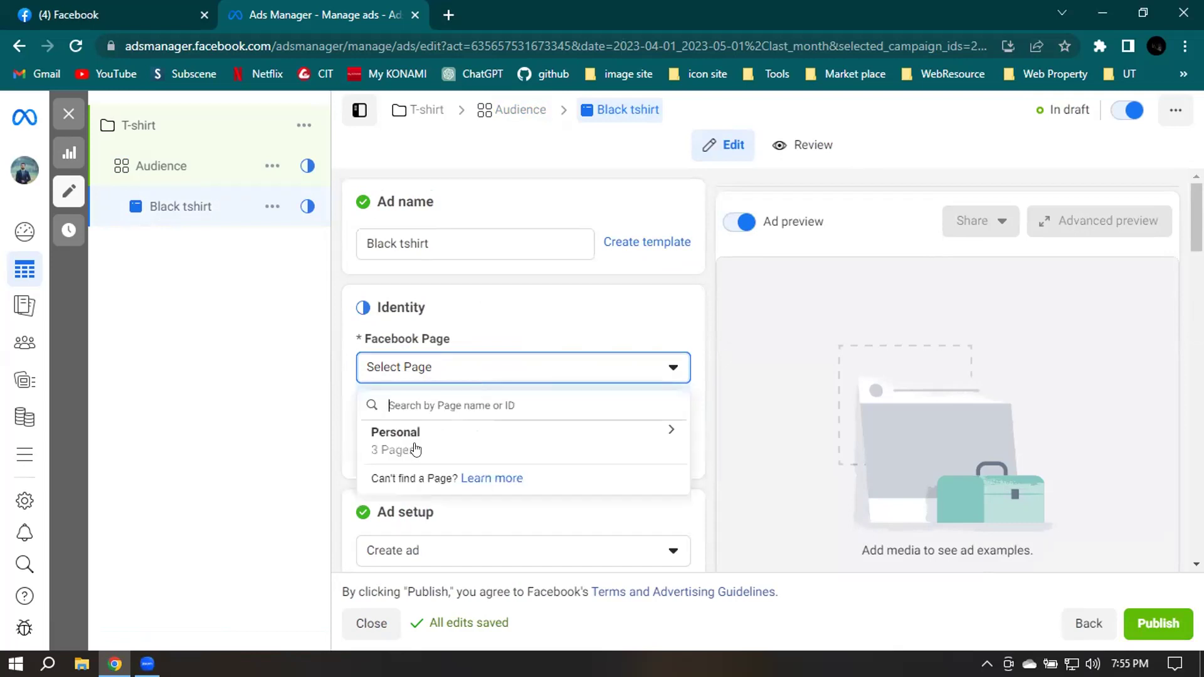
left_click(513, 447)
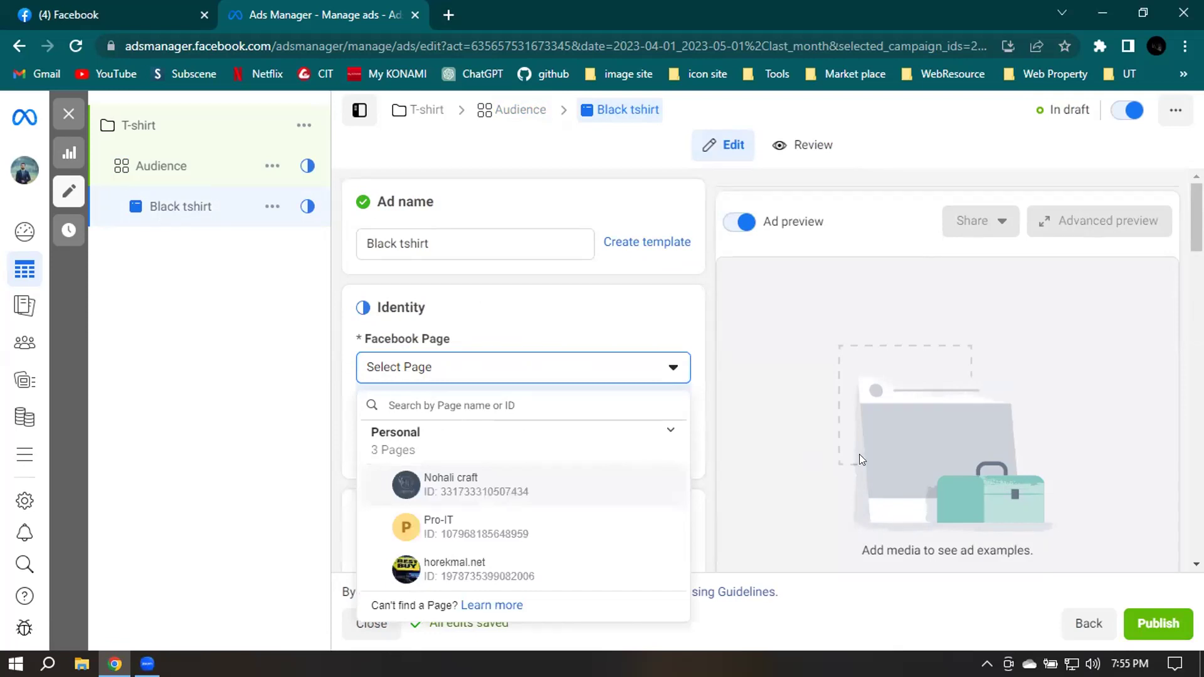
left_click(452, 484)
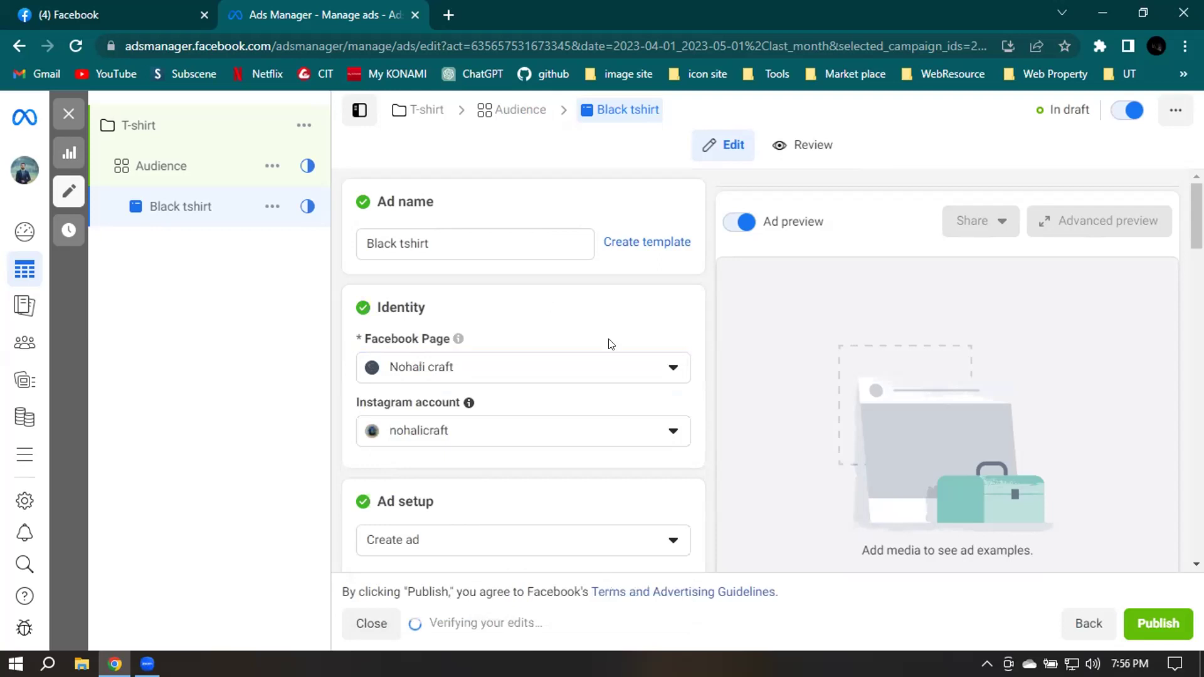
- Change Ad setup to Use existing post and scroll down to Message template
scroll(696, 342, "down", 3)
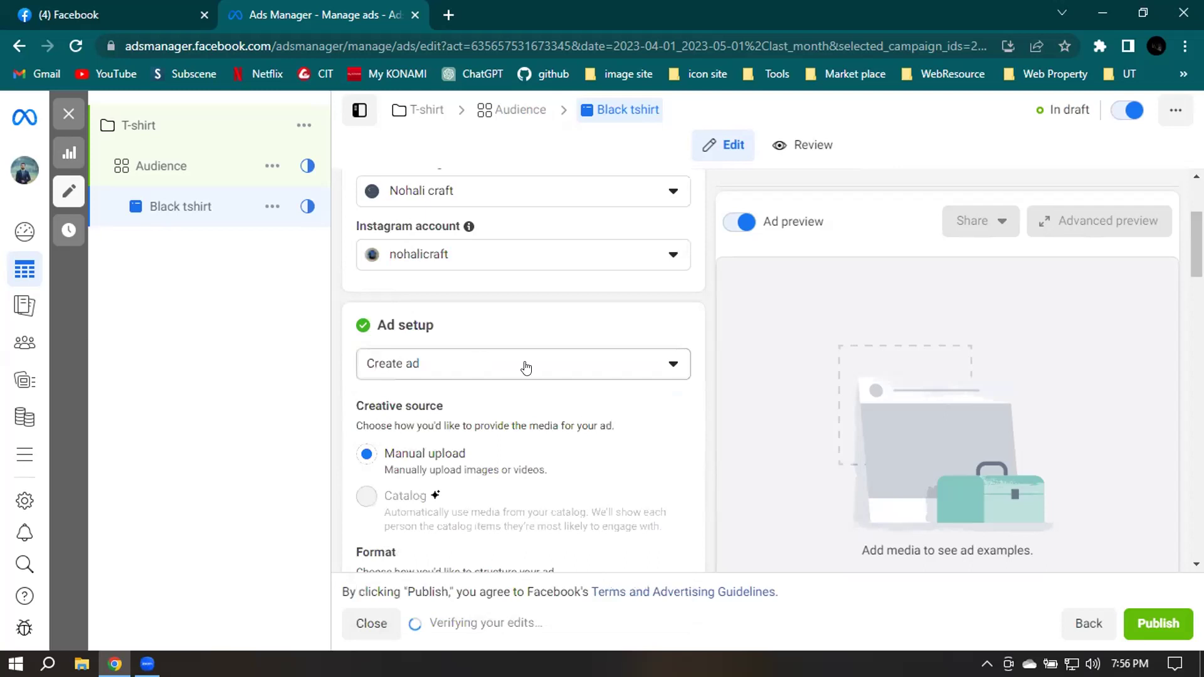
left_click(489, 375)
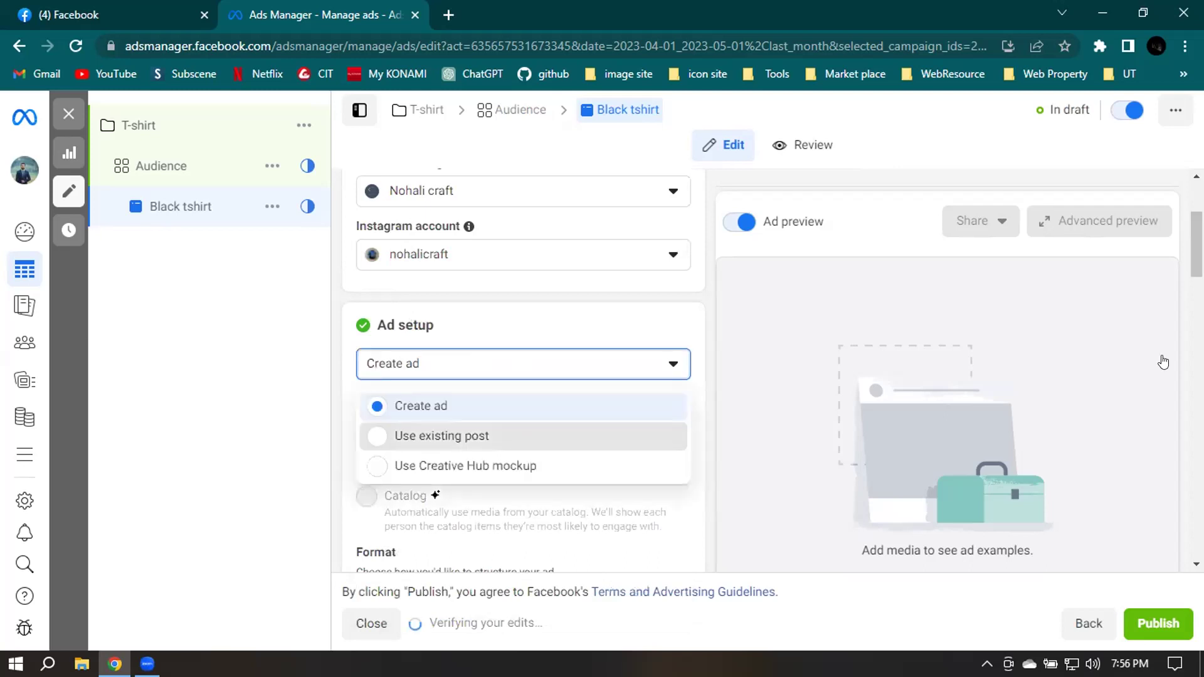
left_click(442, 436)
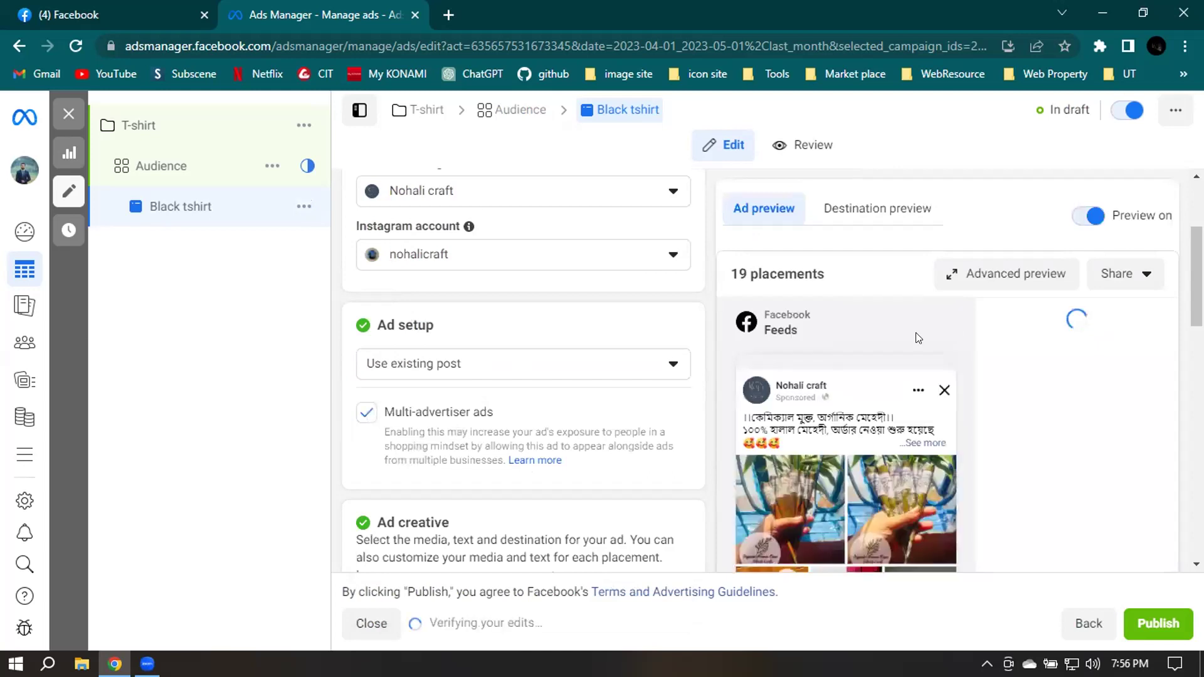
scroll(959, 314, "down", 2)
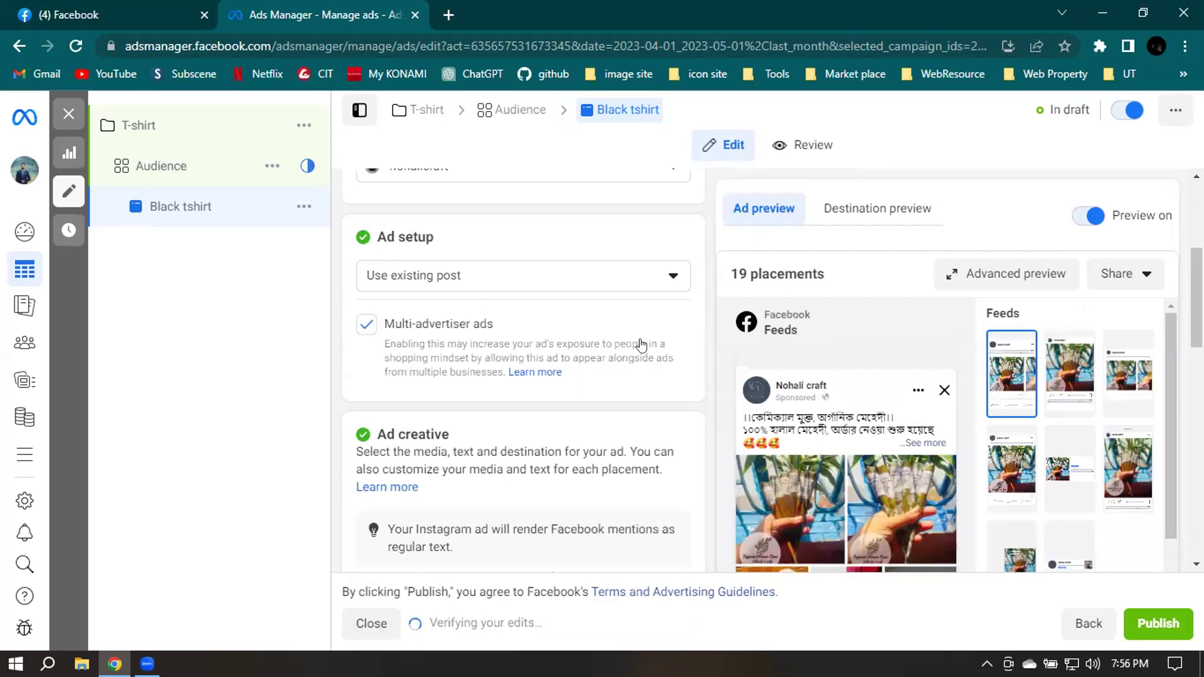
scroll(677, 335, "down", 4)
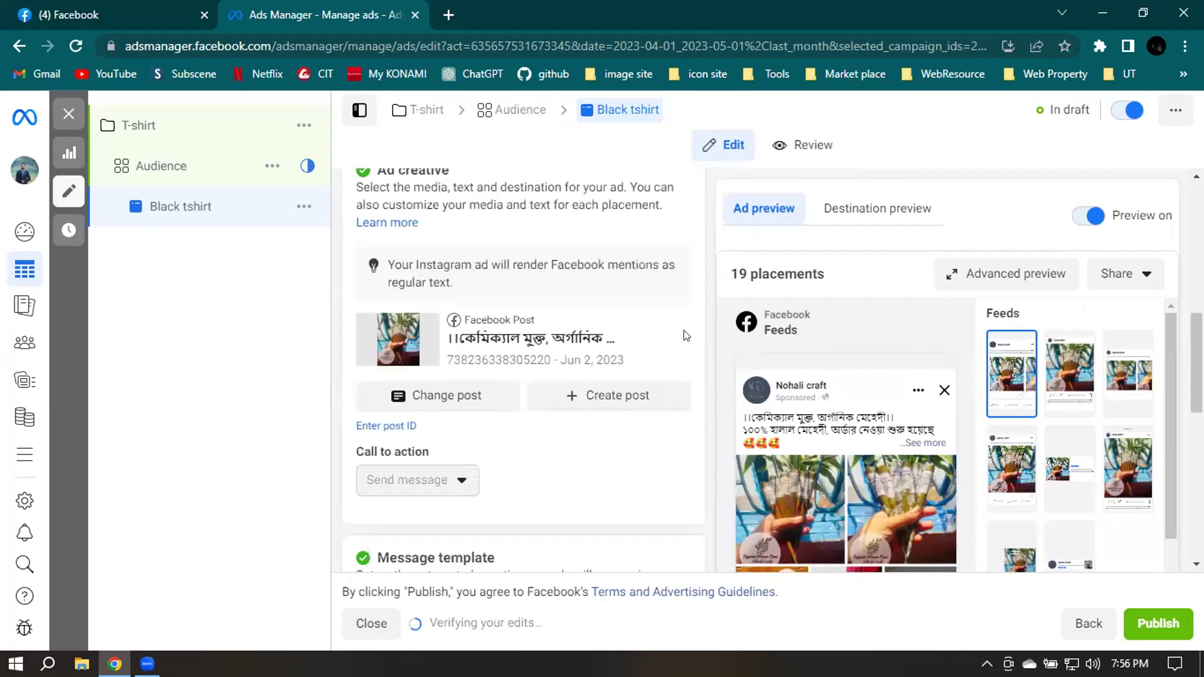
scroll(685, 335, "down", 4)
scroll(686, 336, "down", 1)
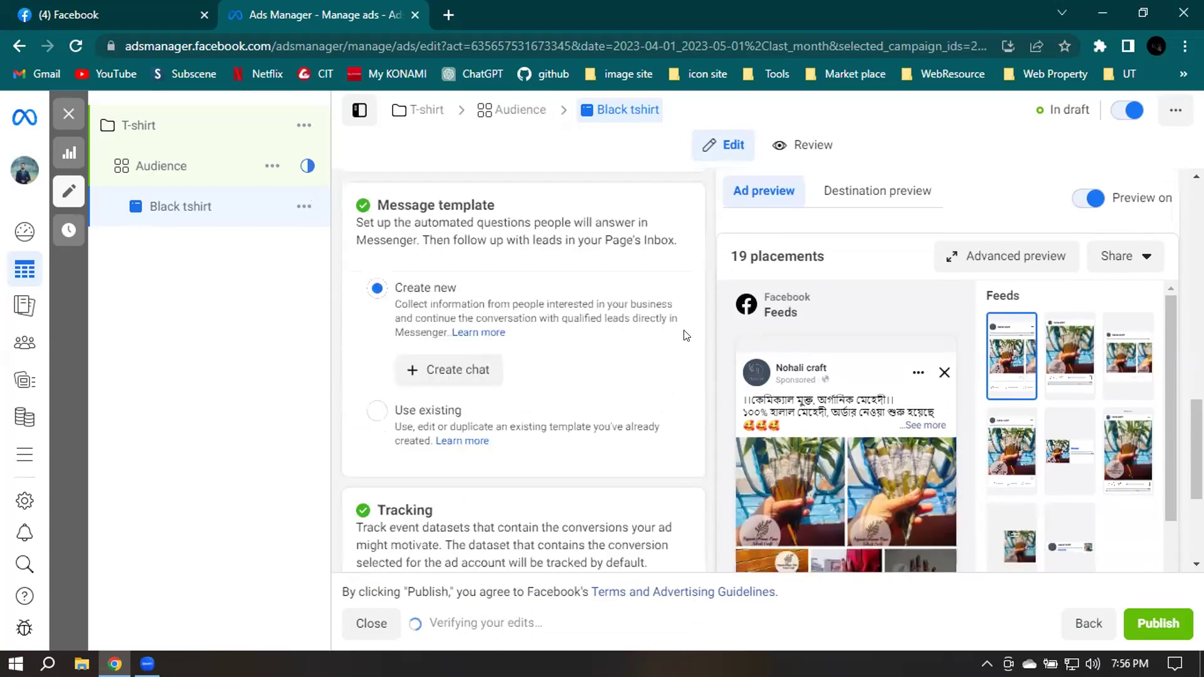
scroll(686, 335, "down", 2)
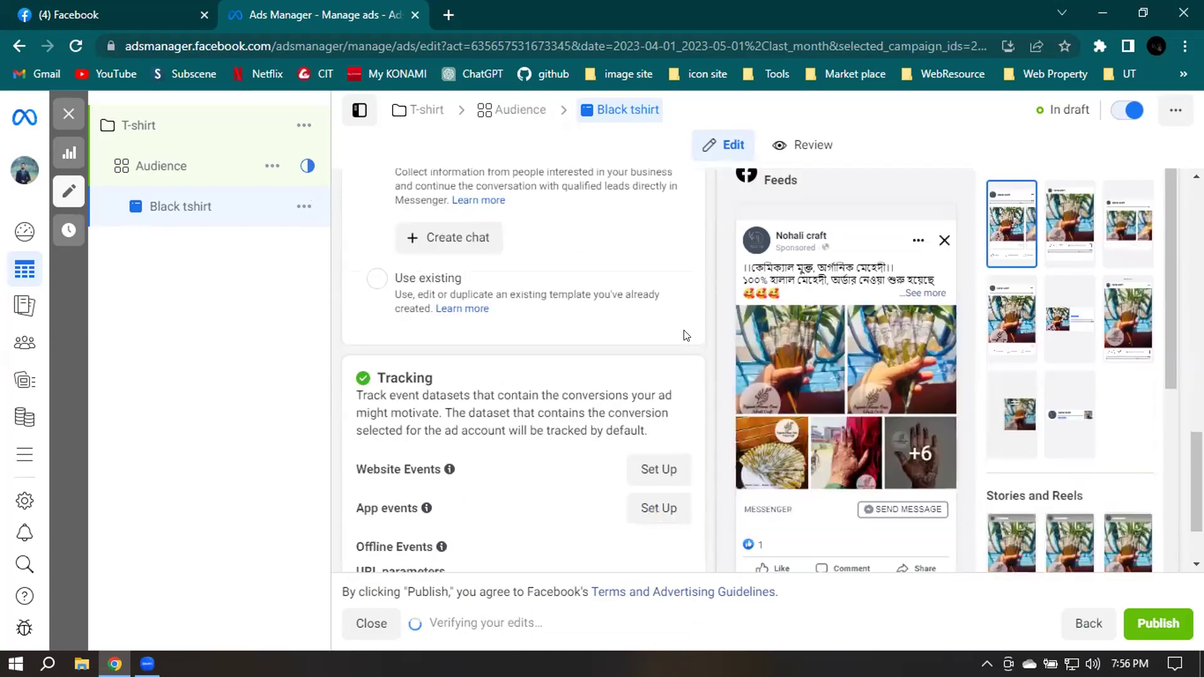
scroll(686, 335, "down", 1)
scroll(455, 334, "up", 2)
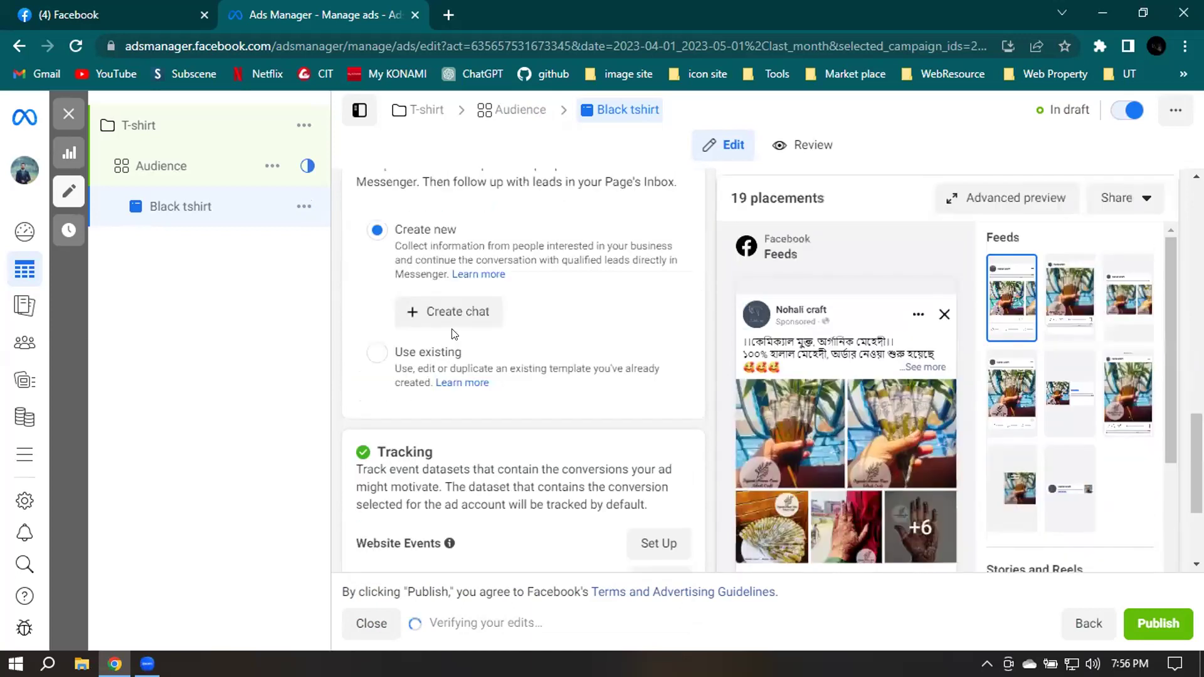
scroll(436, 250, "up", 1)
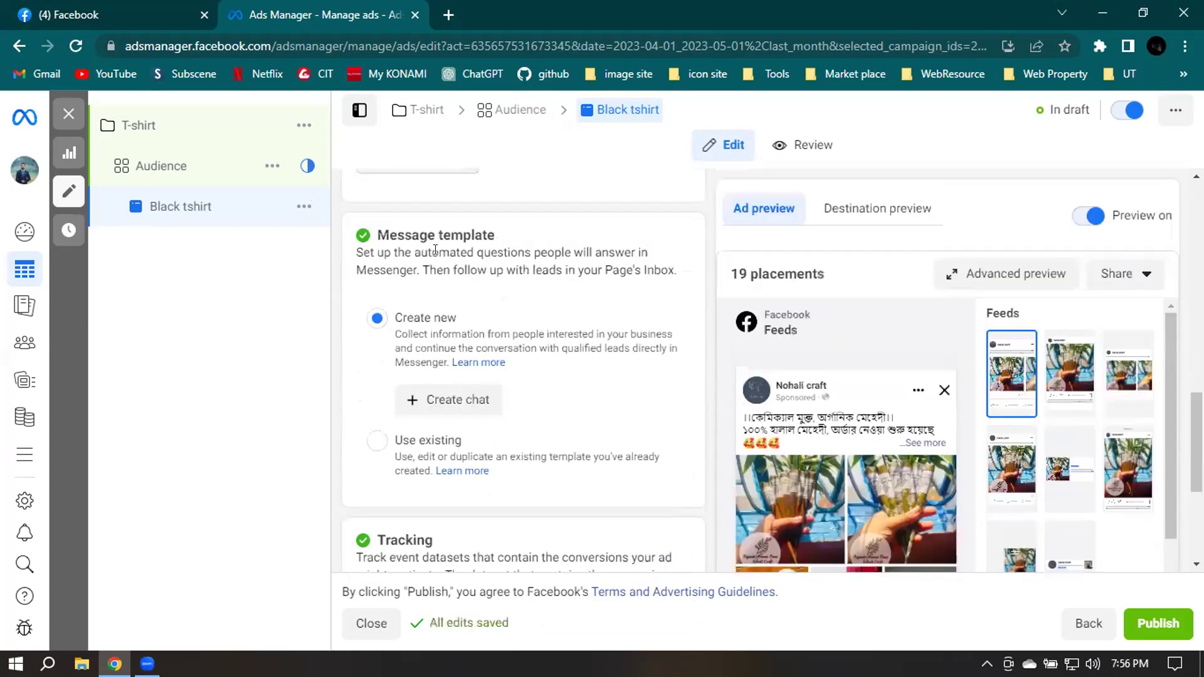
- Create a new chat template under Message template and review its default Welcome message
left_click(474, 405)
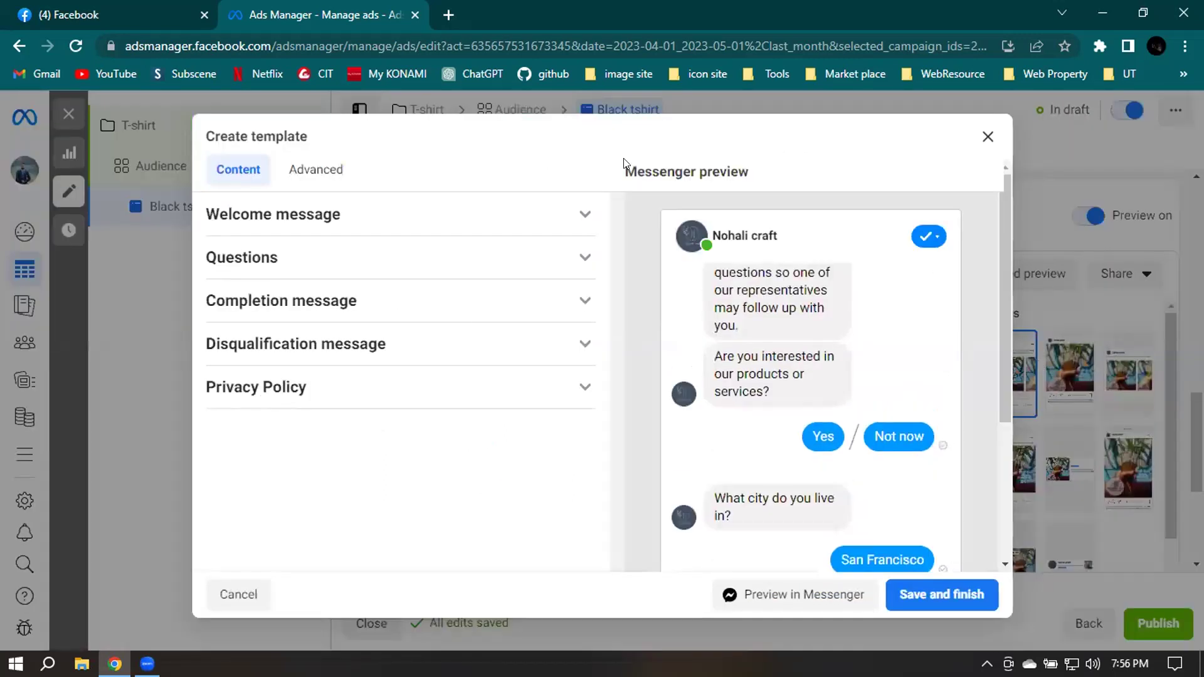
scroll(809, 278, "down", 1)
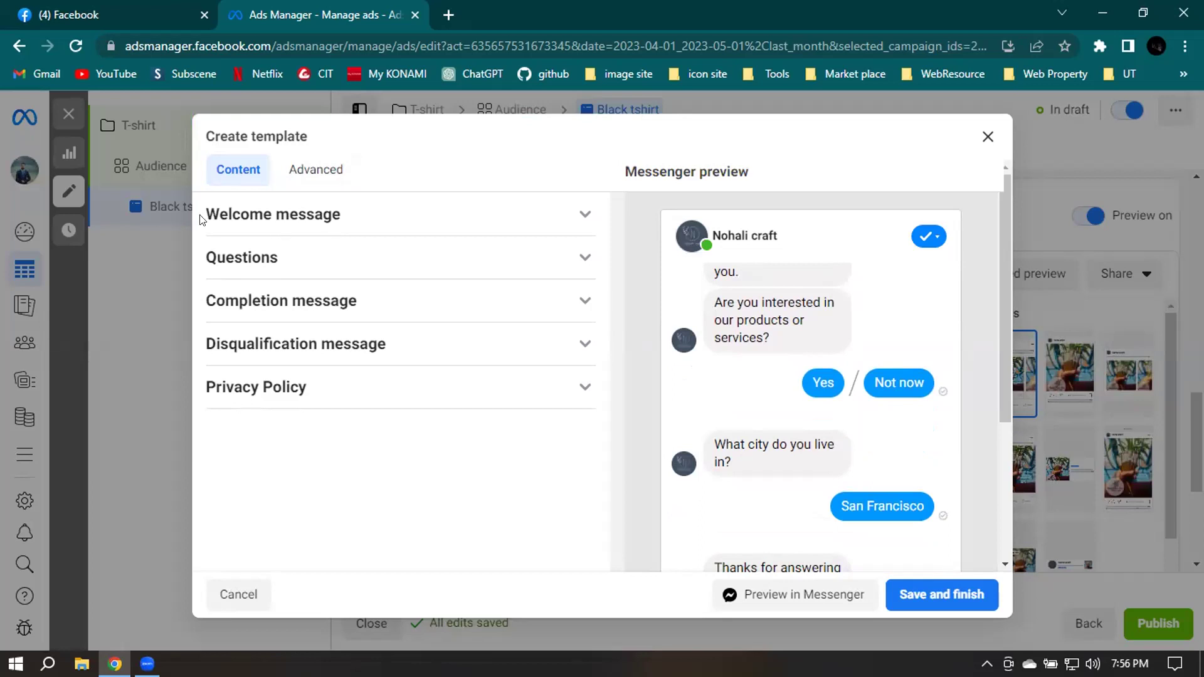
left_click(583, 216)
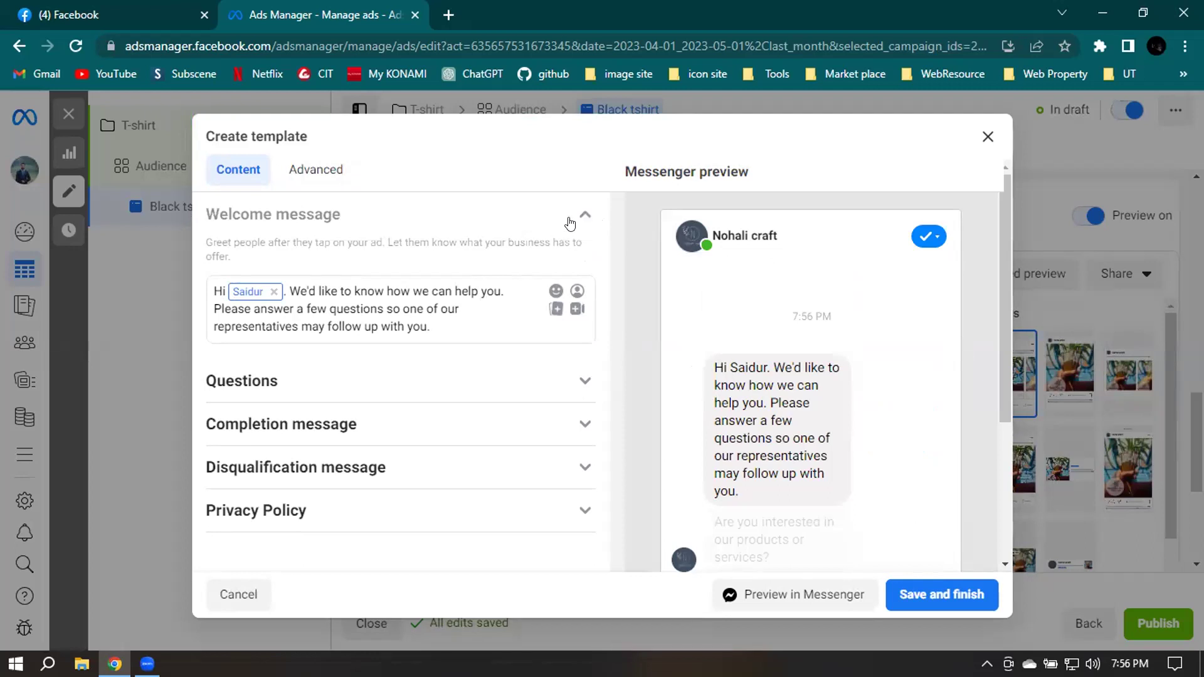
key("ctrl+a")
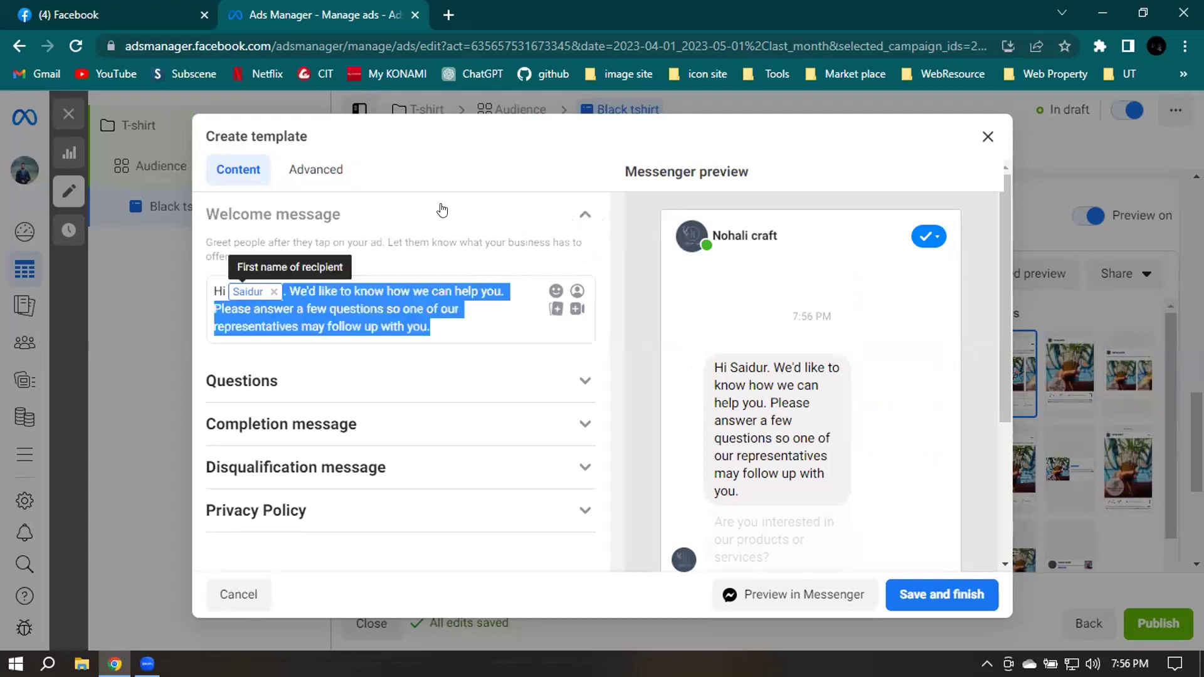
left_click(583, 213)
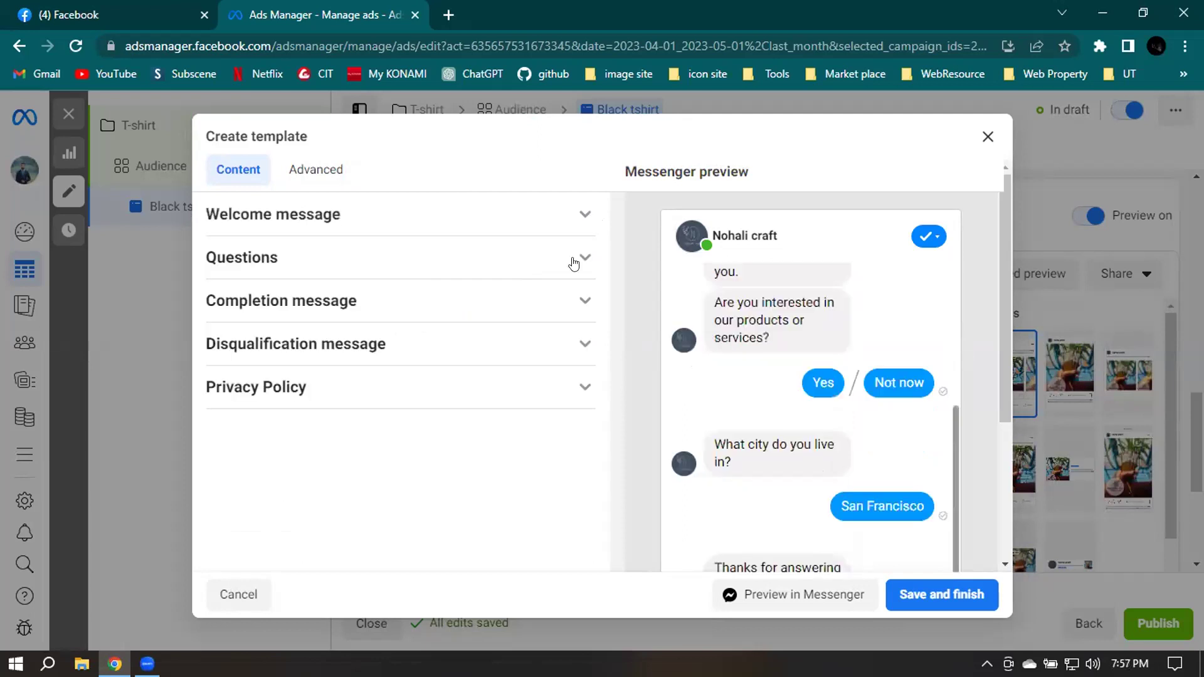
- Expand the template's questions and collapse the products-or-services interest question into a summary
left_click(575, 259)
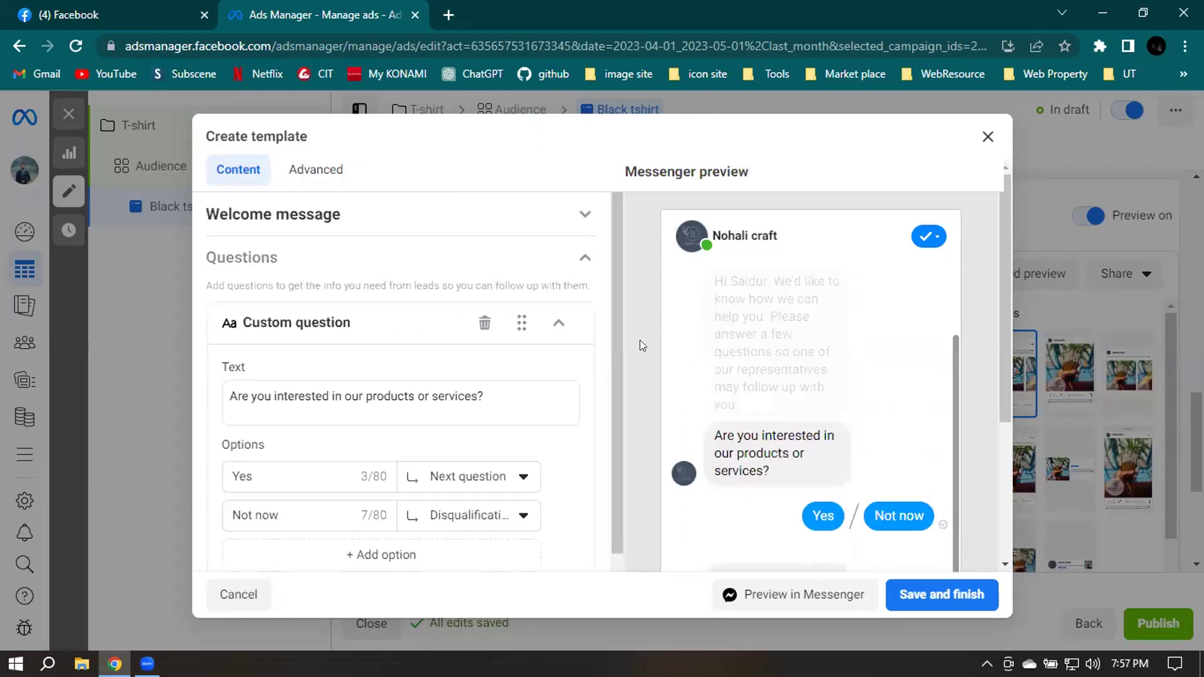
scroll(615, 301, "down", 1)
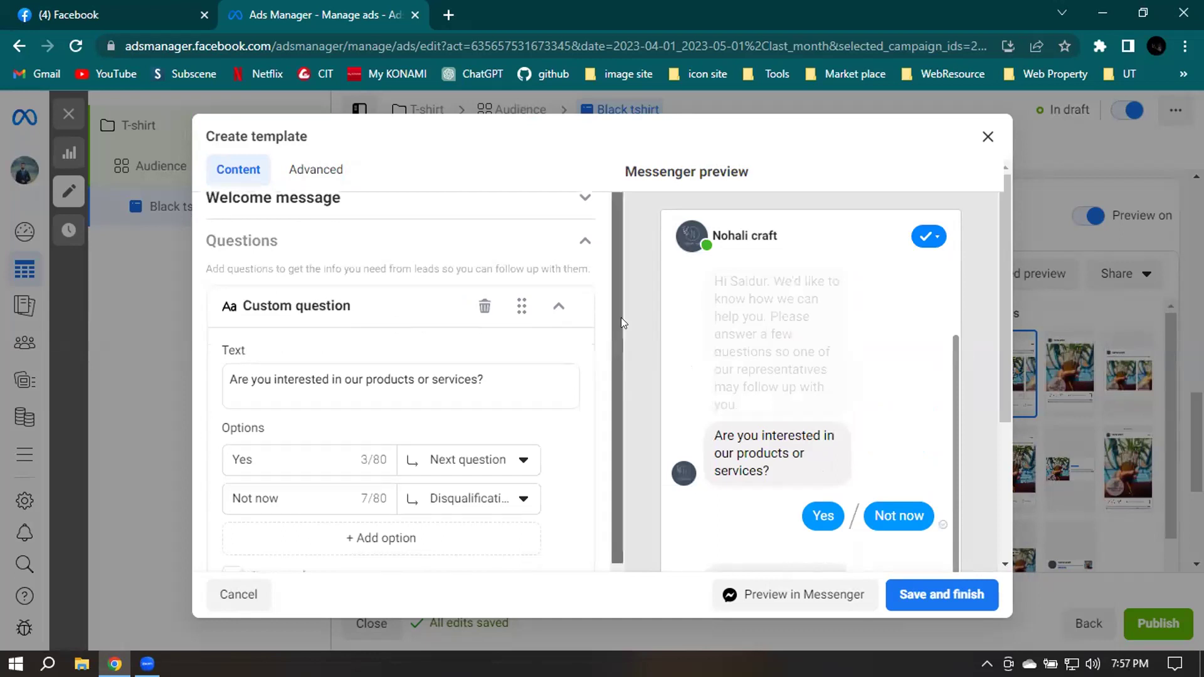
scroll(623, 354, "down", 2)
scroll(621, 358, "down", 1)
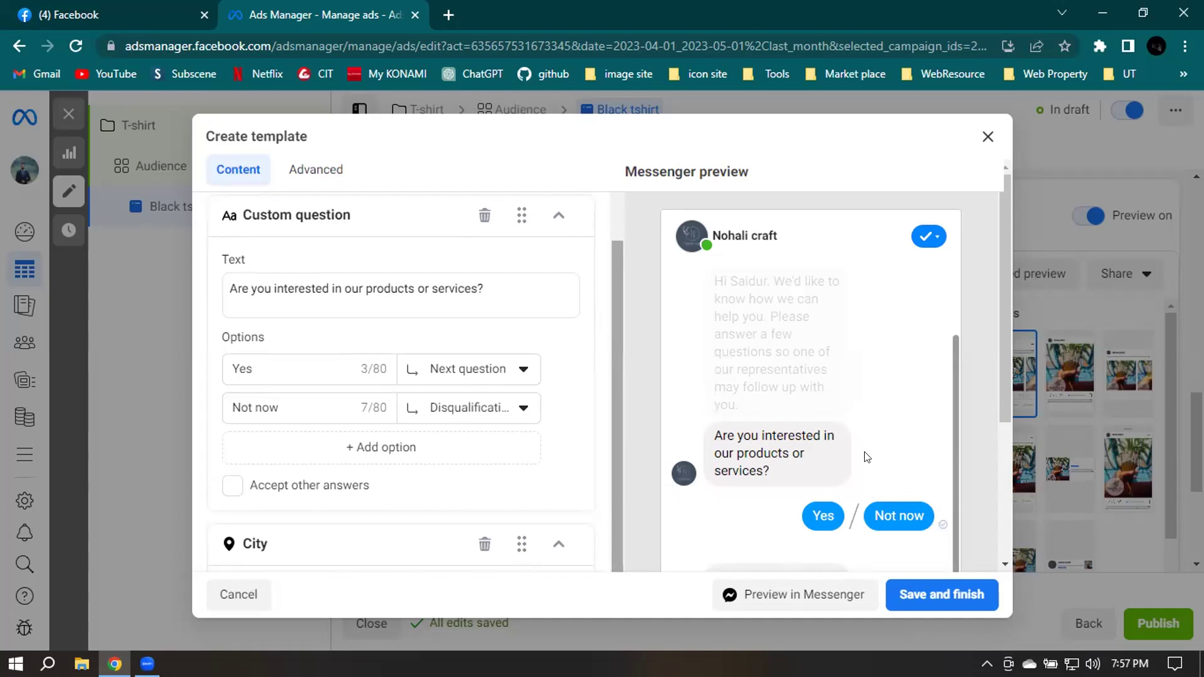
scroll(521, 398, "down", 1)
scroll(481, 394, "up", 1)
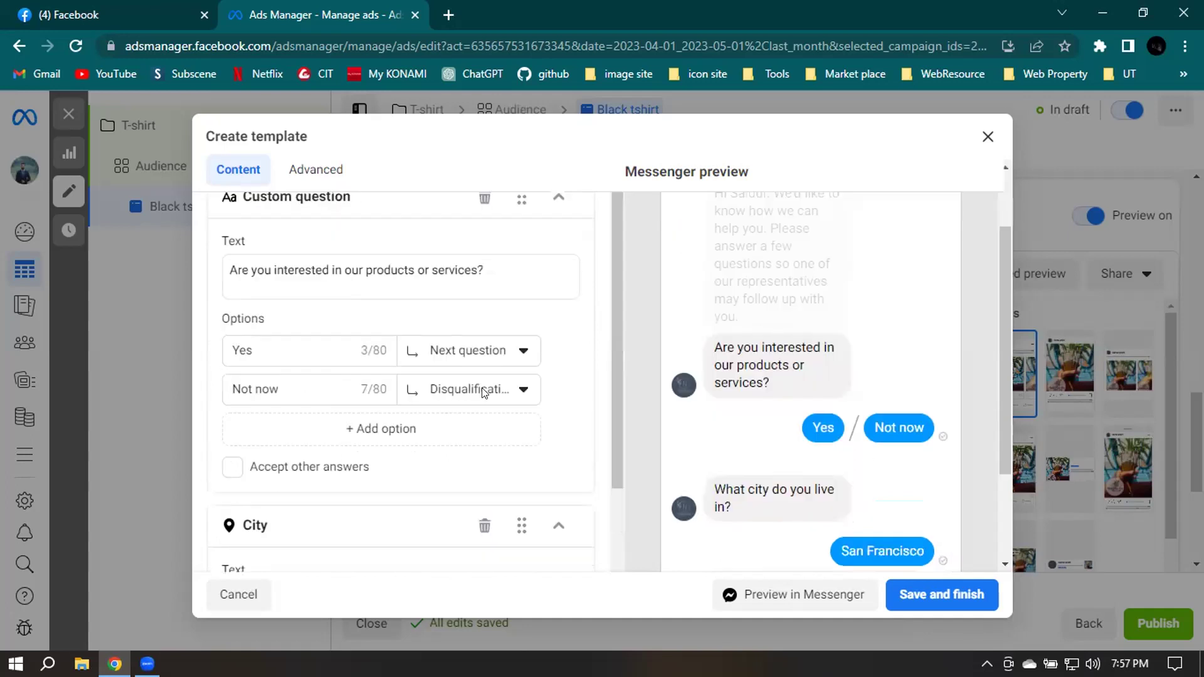
scroll(502, 258, "up", 1)
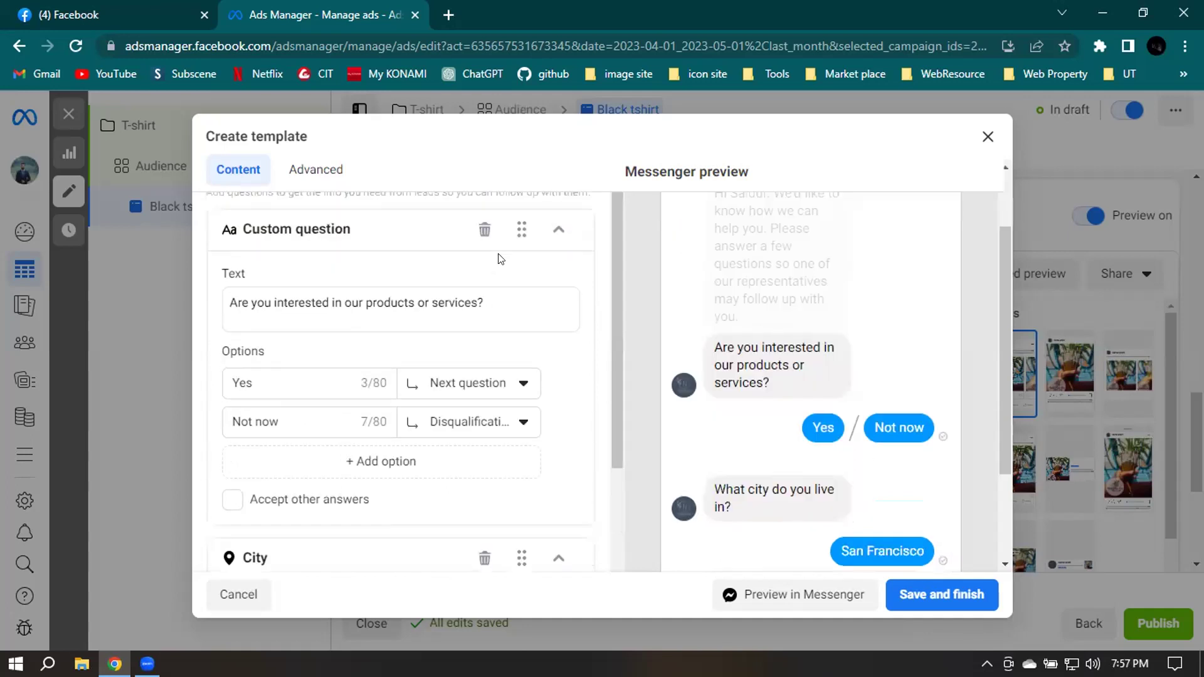
left_click(558, 238)
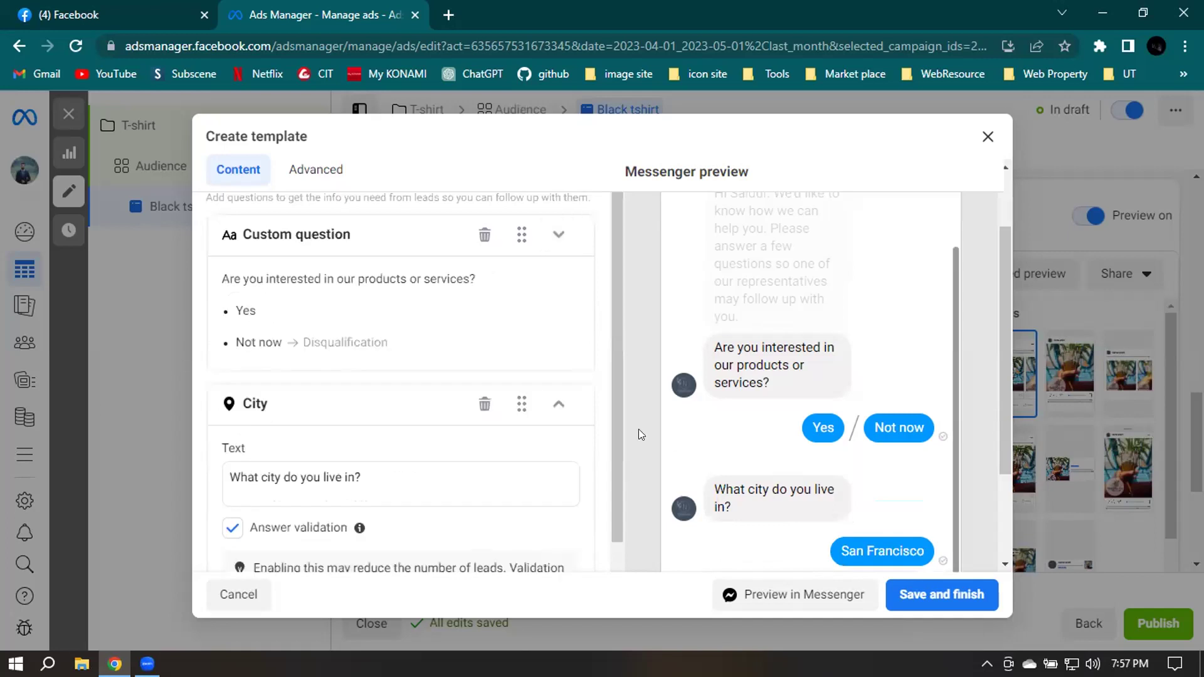
- Collapse the 'What city do you live in?' question card as well
scroll(608, 459, "down", 2)
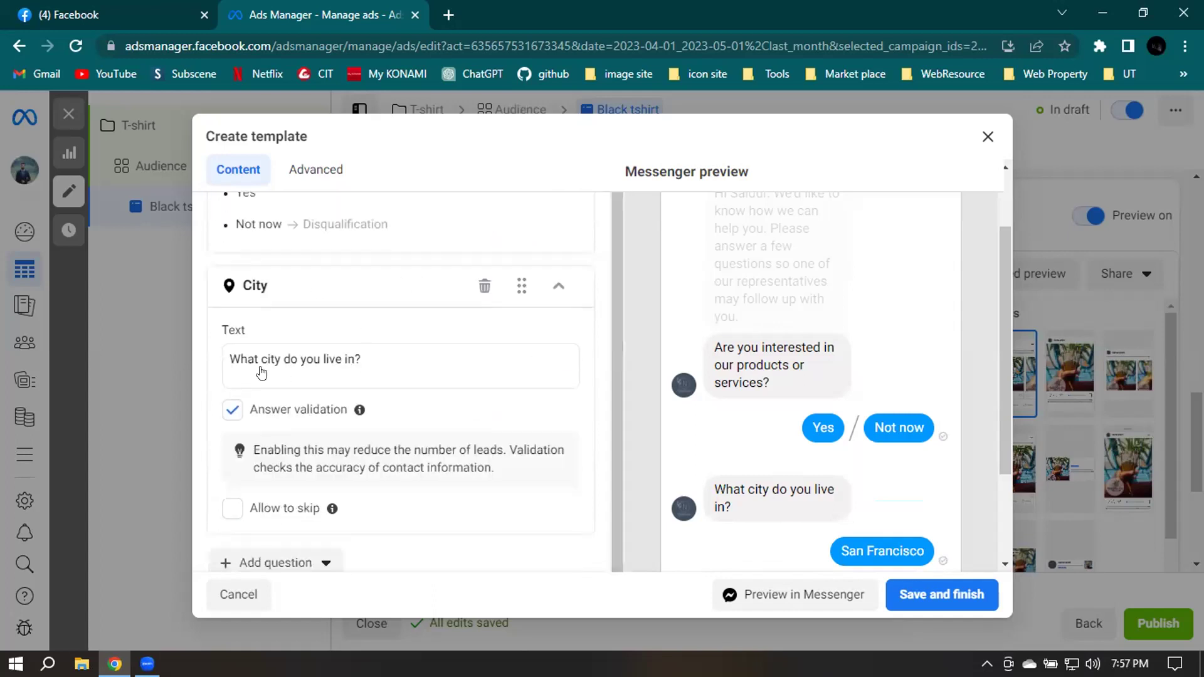
scroll(566, 377, "down", 2)
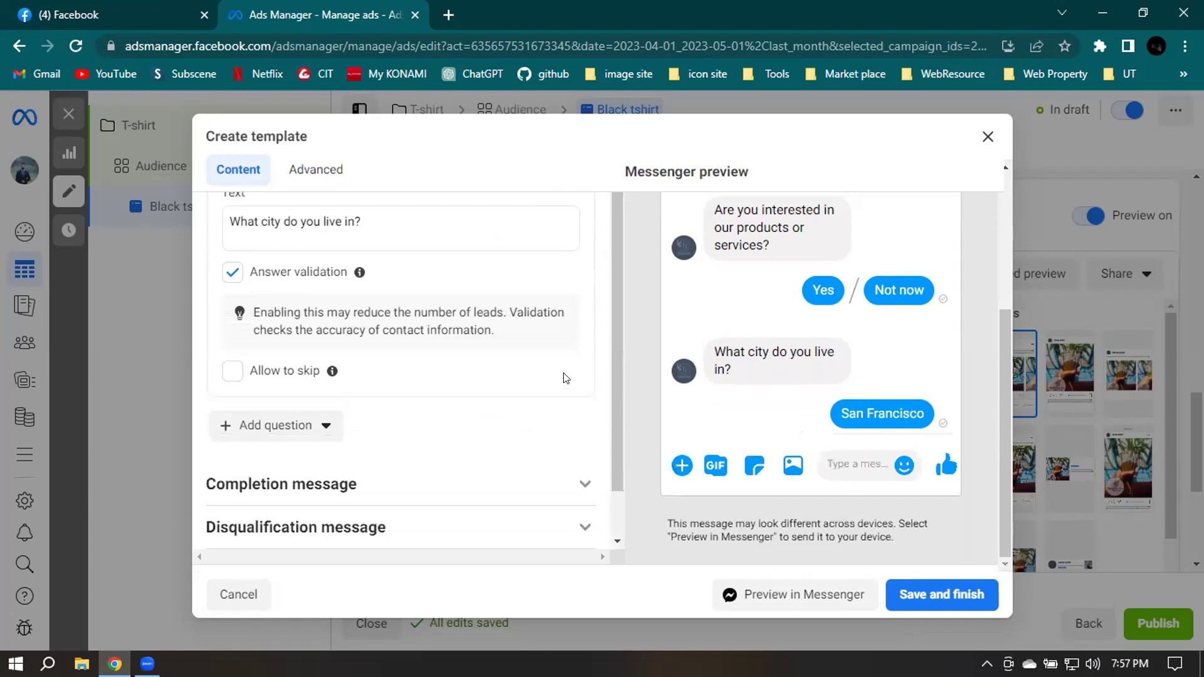
scroll(566, 377, "up", 1)
scroll(566, 376, "up", 1)
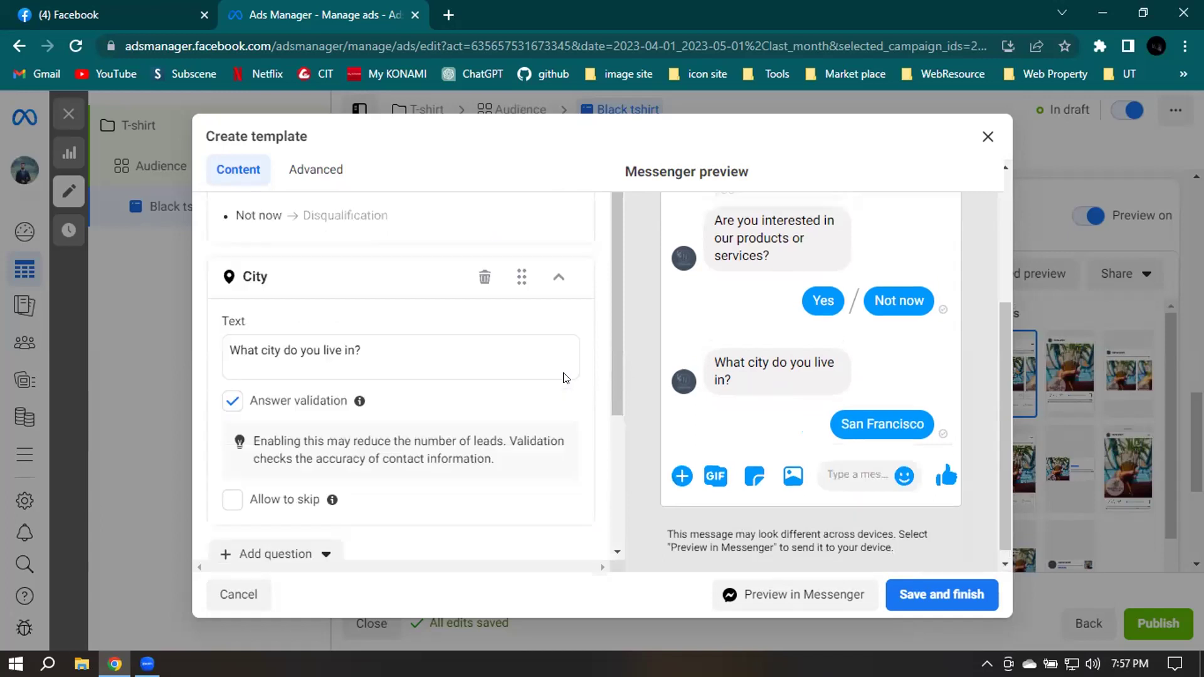
scroll(567, 355, "up", 2)
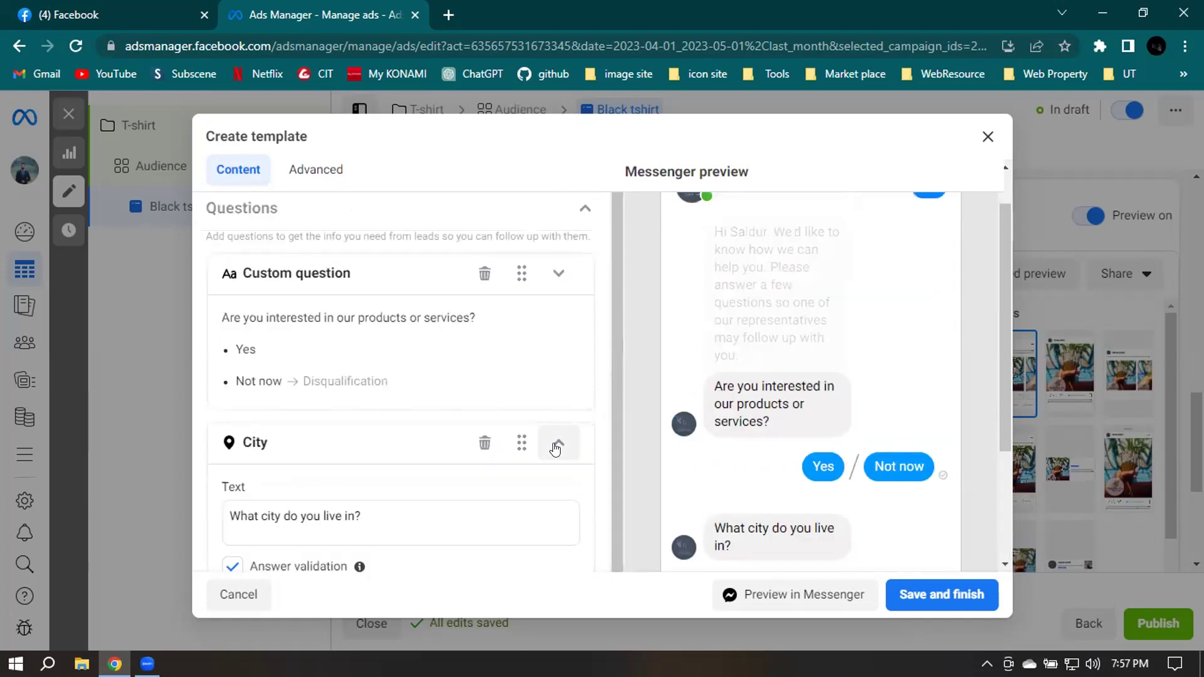
left_click(556, 447)
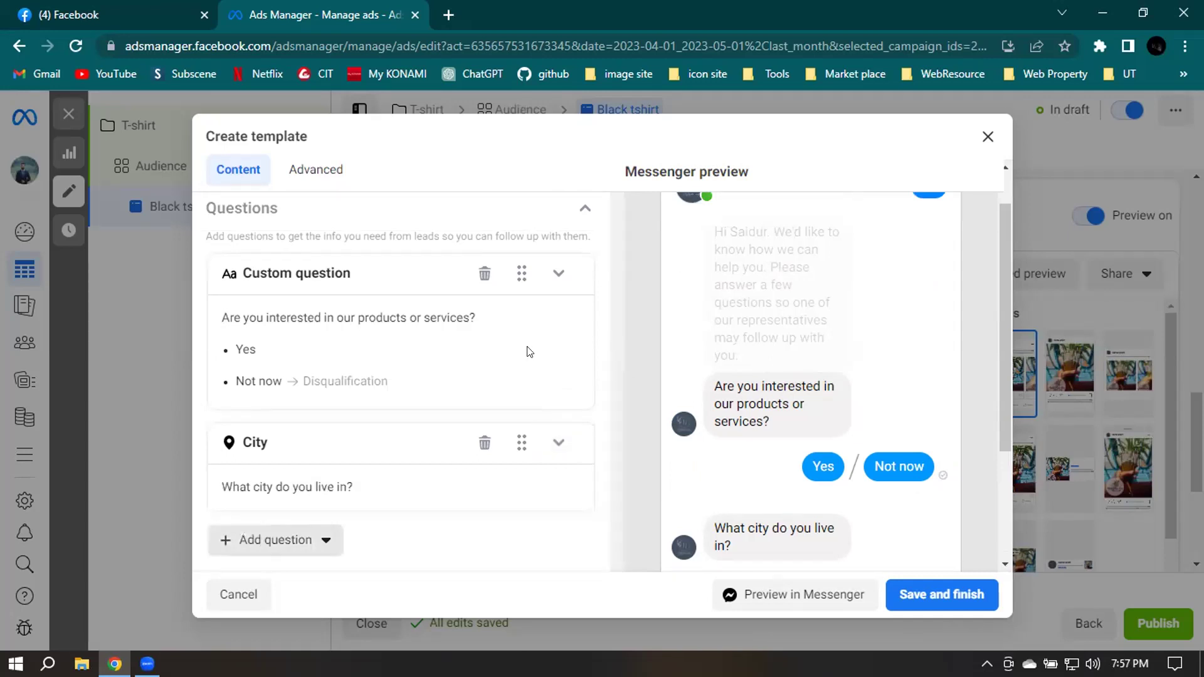
- Collapse Questions, attach a Website link to the completion message, and select its URL field
left_click(584, 207)
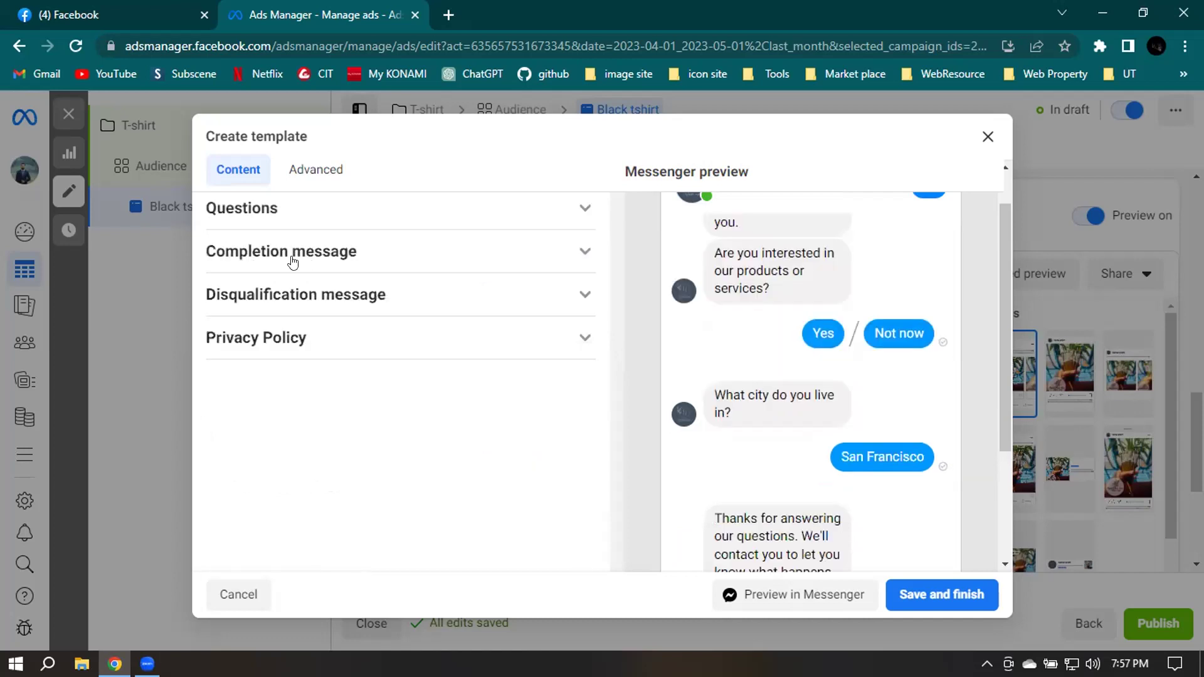
left_click(321, 262)
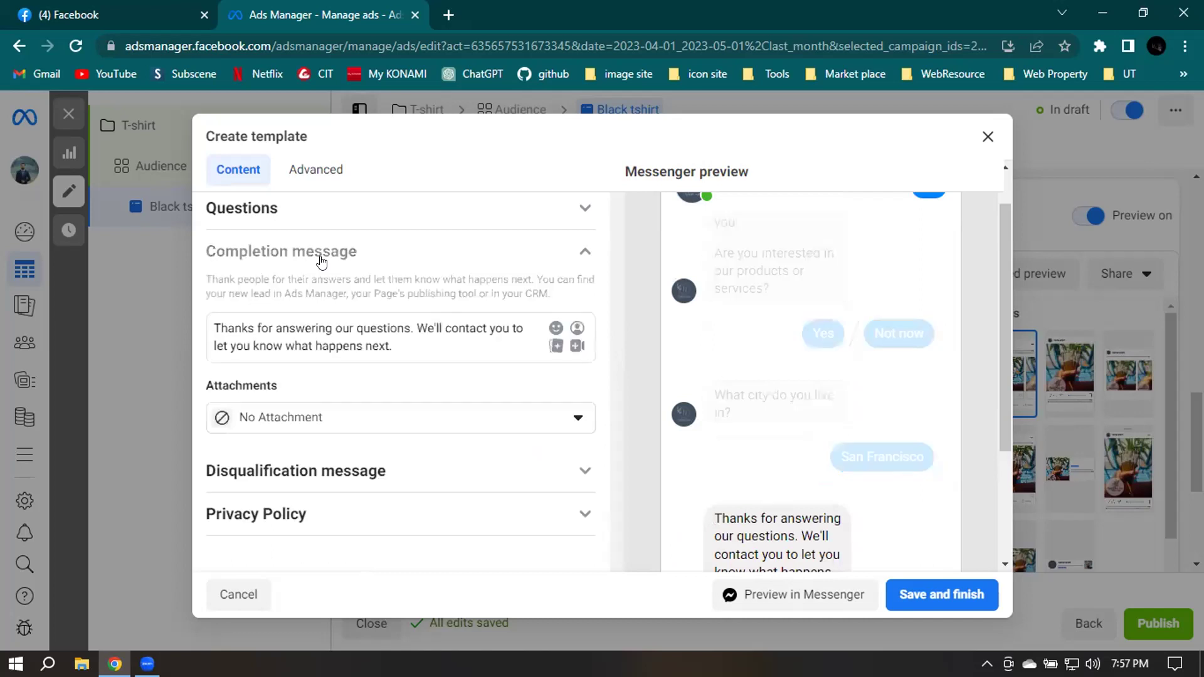
left_click(570, 417)
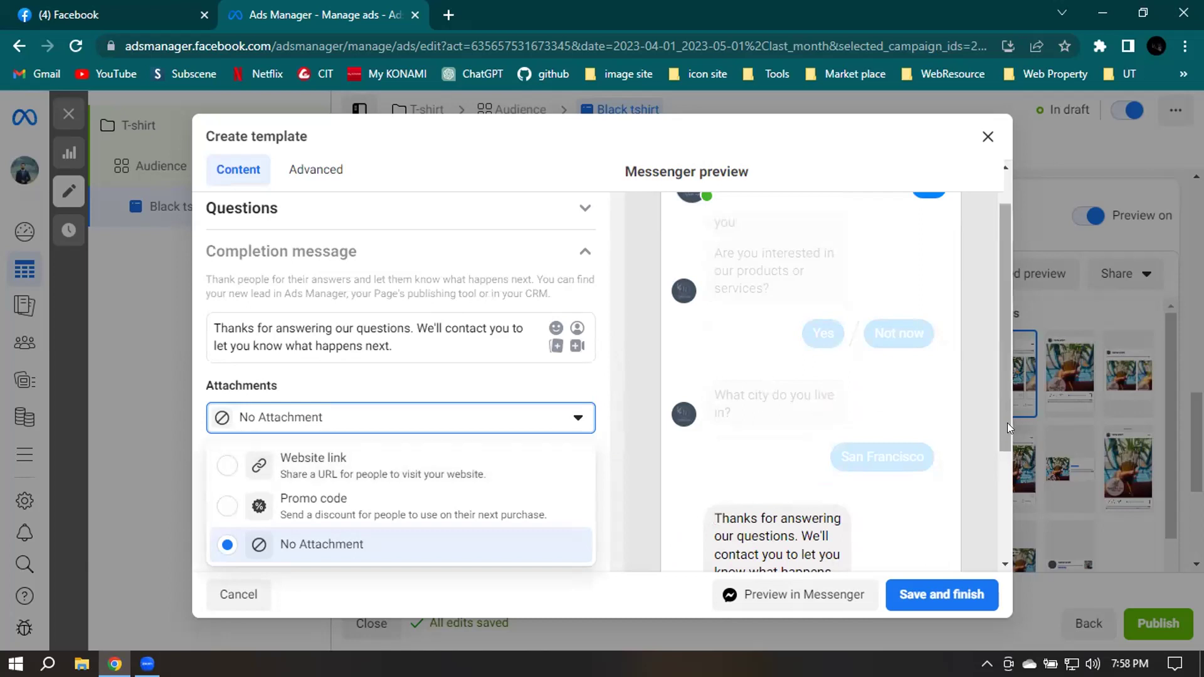
scroll(396, 357, "down", 1)
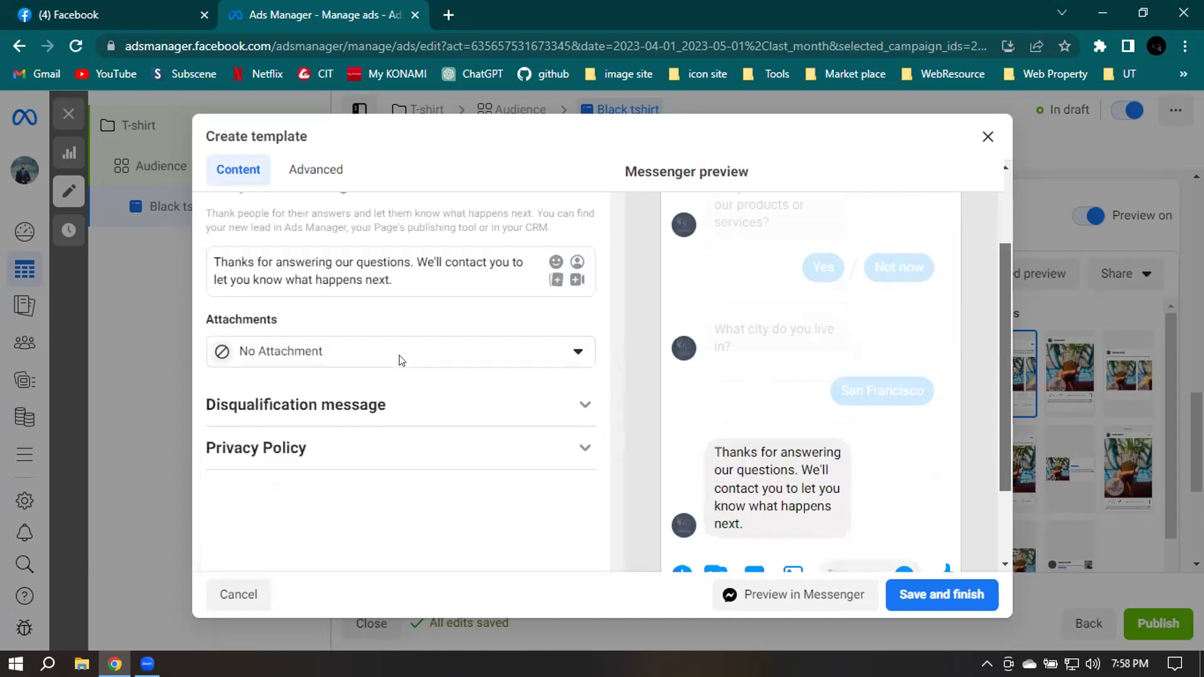
left_click(570, 347)
left_click(570, 348)
left_click(570, 347)
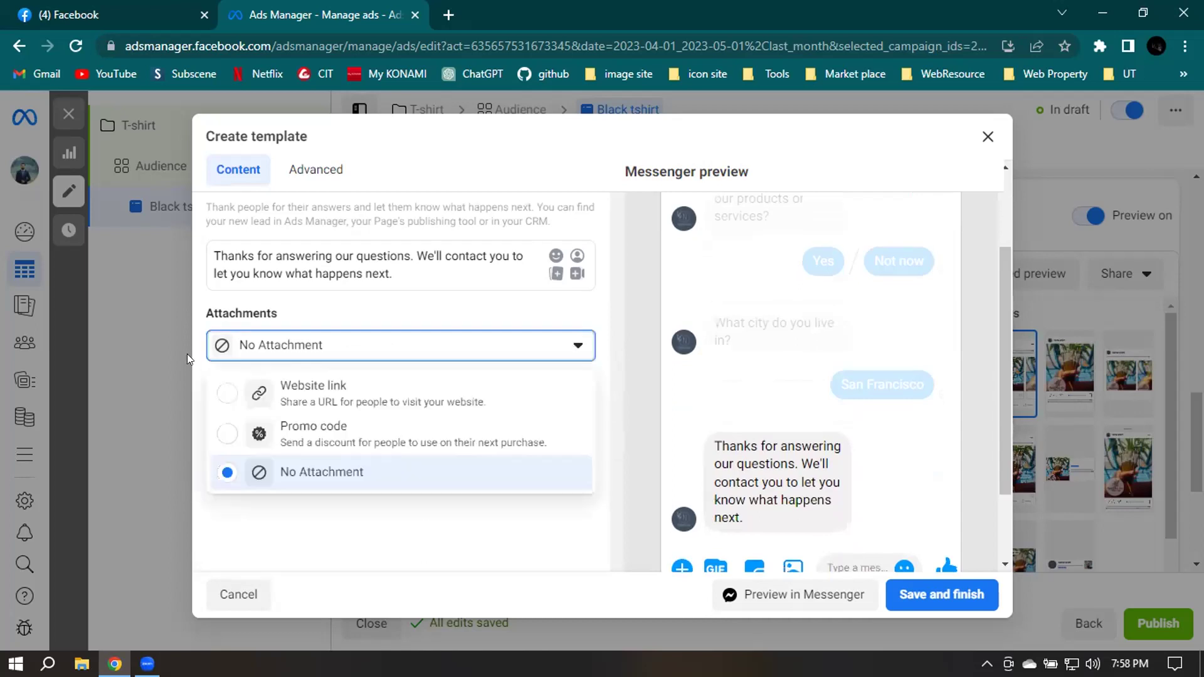
left_click(346, 403)
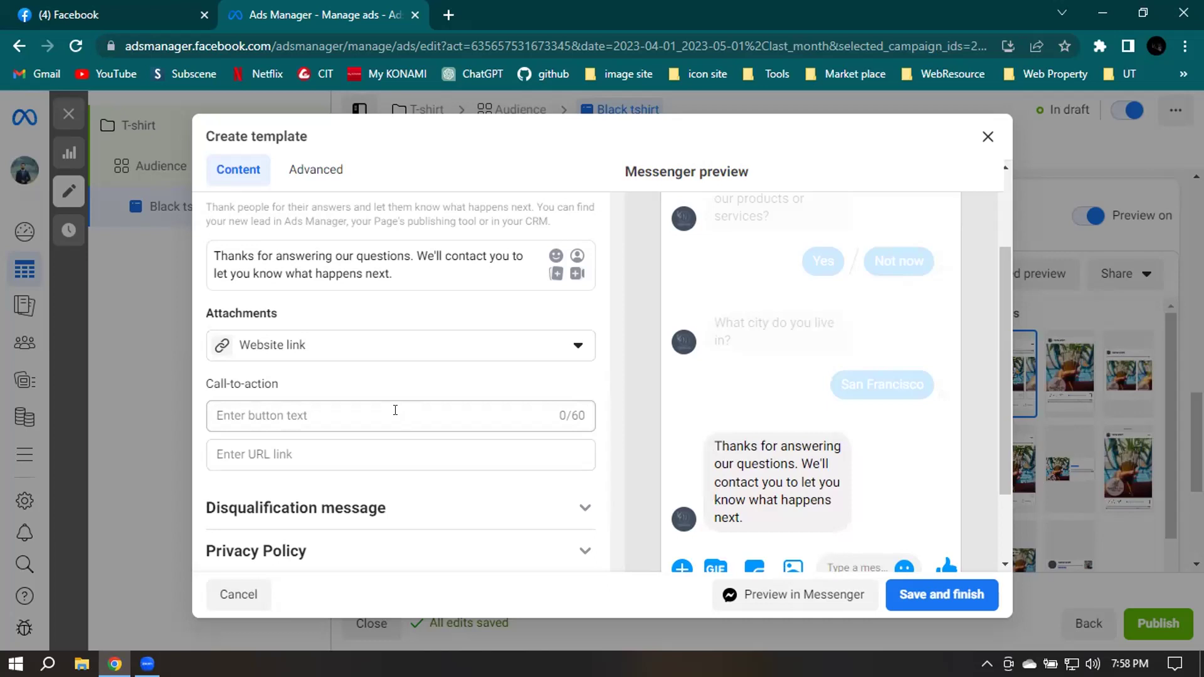
left_click(288, 452)
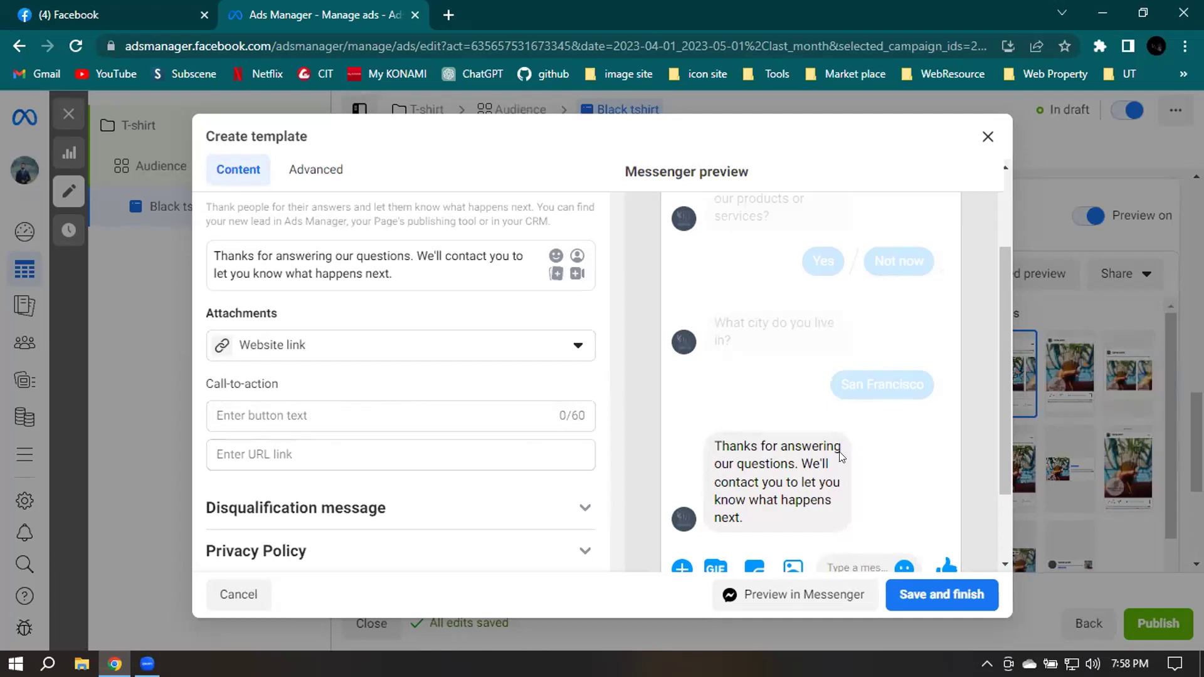
scroll(555, 281, "up", 2)
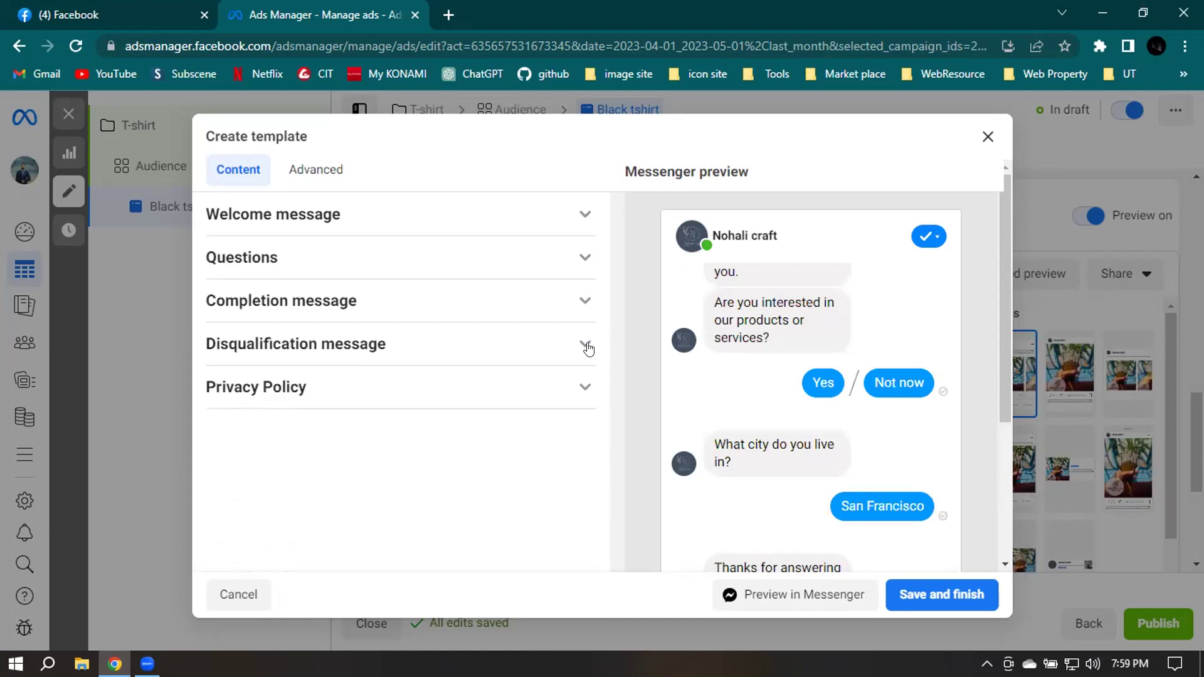
- Review the default Disqualification message and dismiss the Lead Ads terms notice under Privacy Policy
left_click(549, 351)
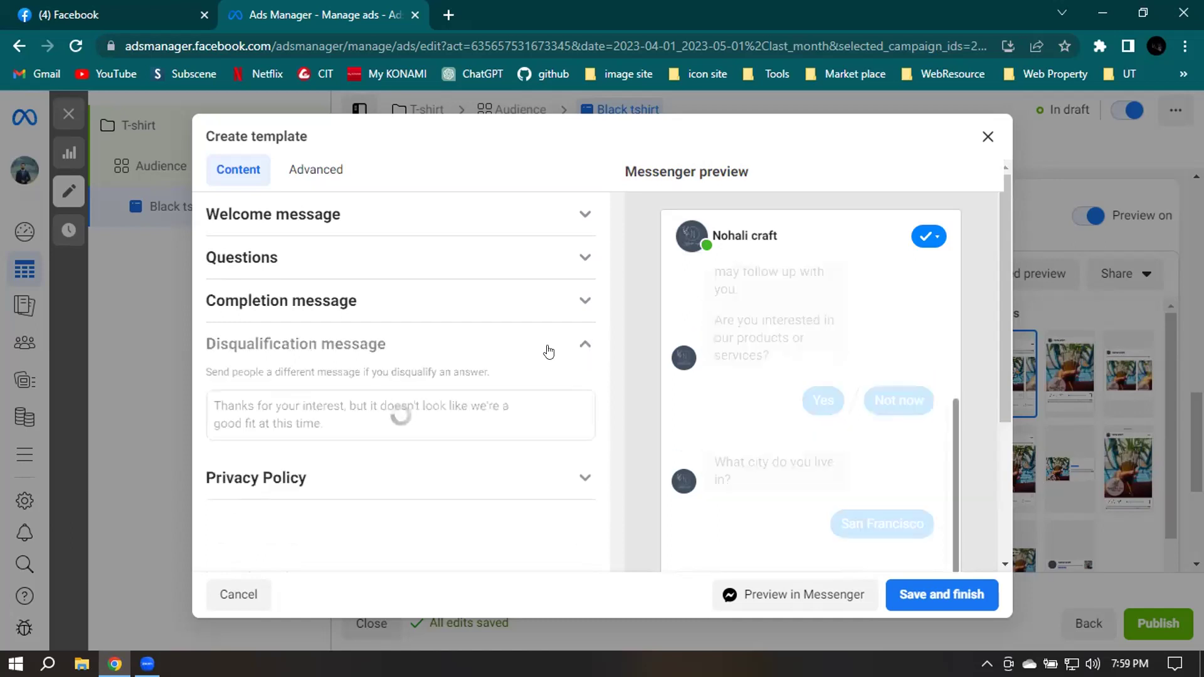
scroll(360, 317, "down", 2)
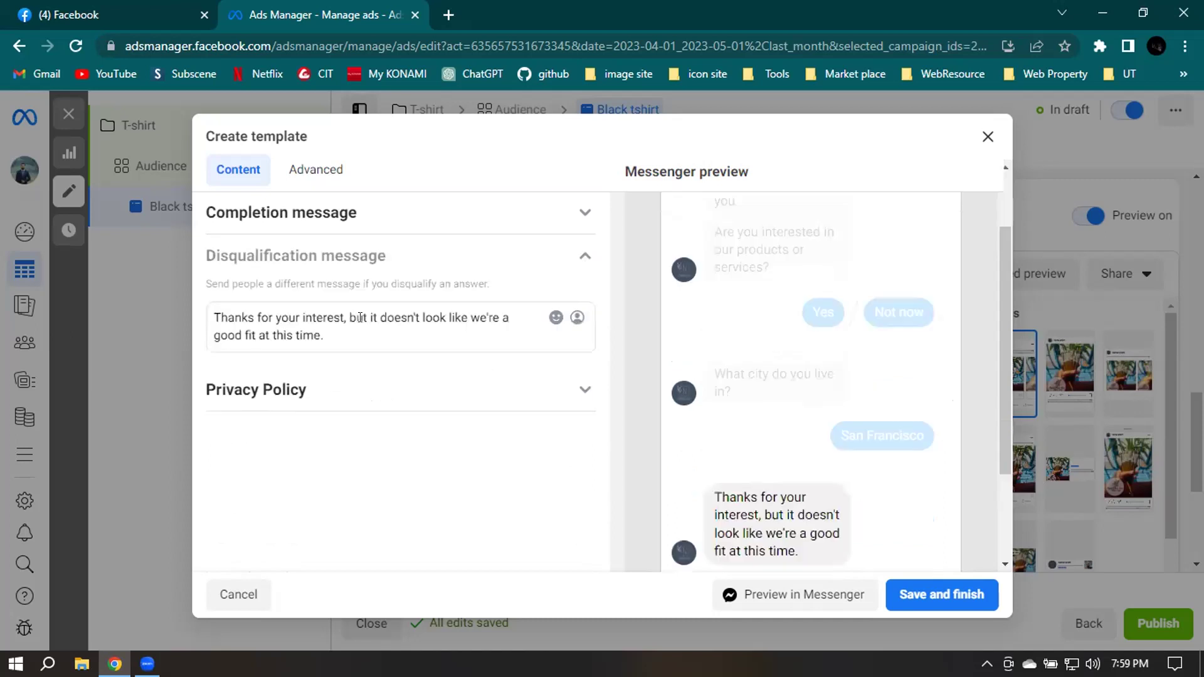
left_click(583, 392)
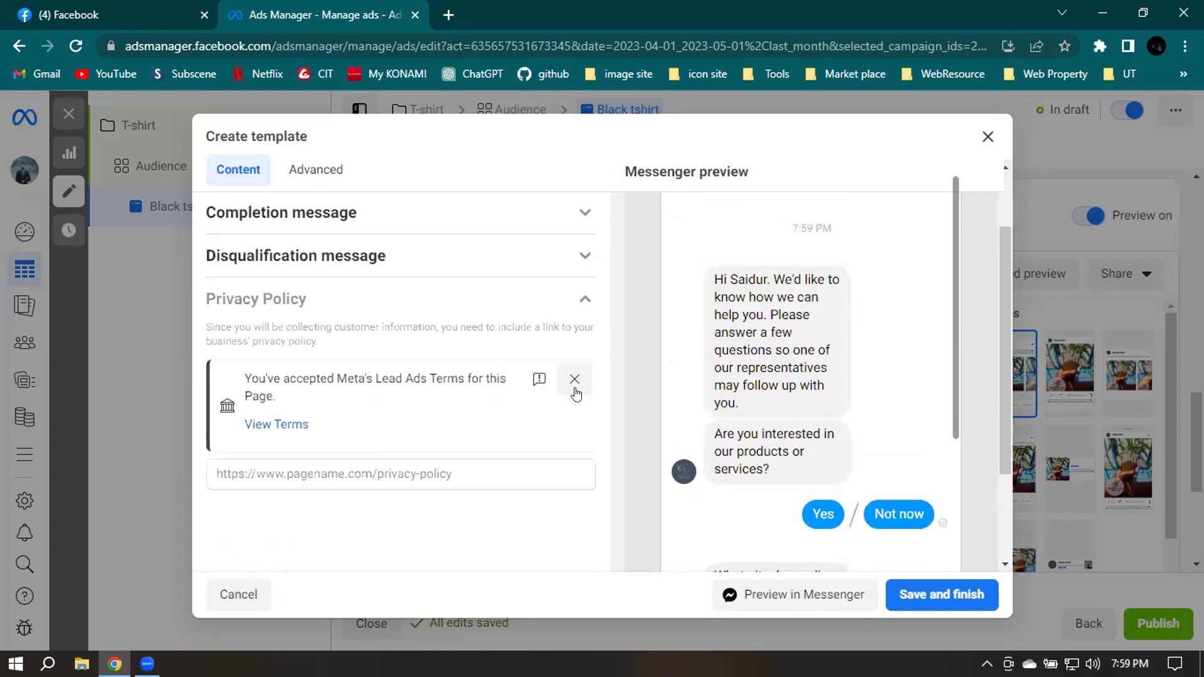
left_click(574, 379)
scroll(587, 405, "up", 2)
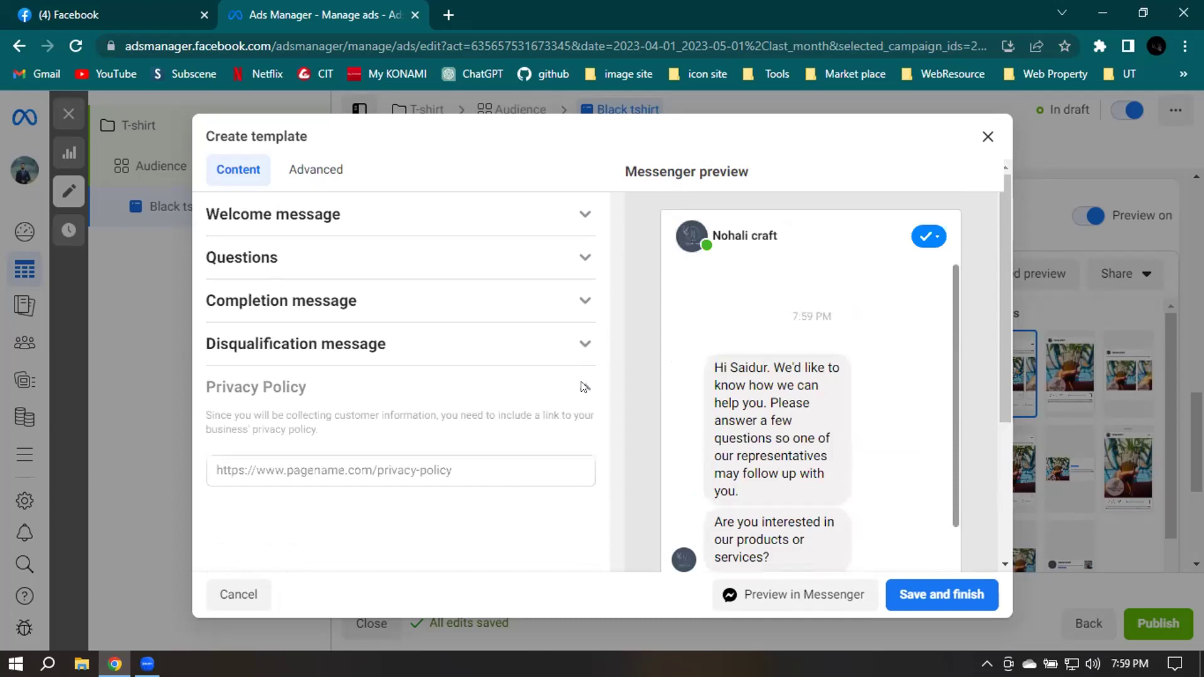
left_click(585, 344)
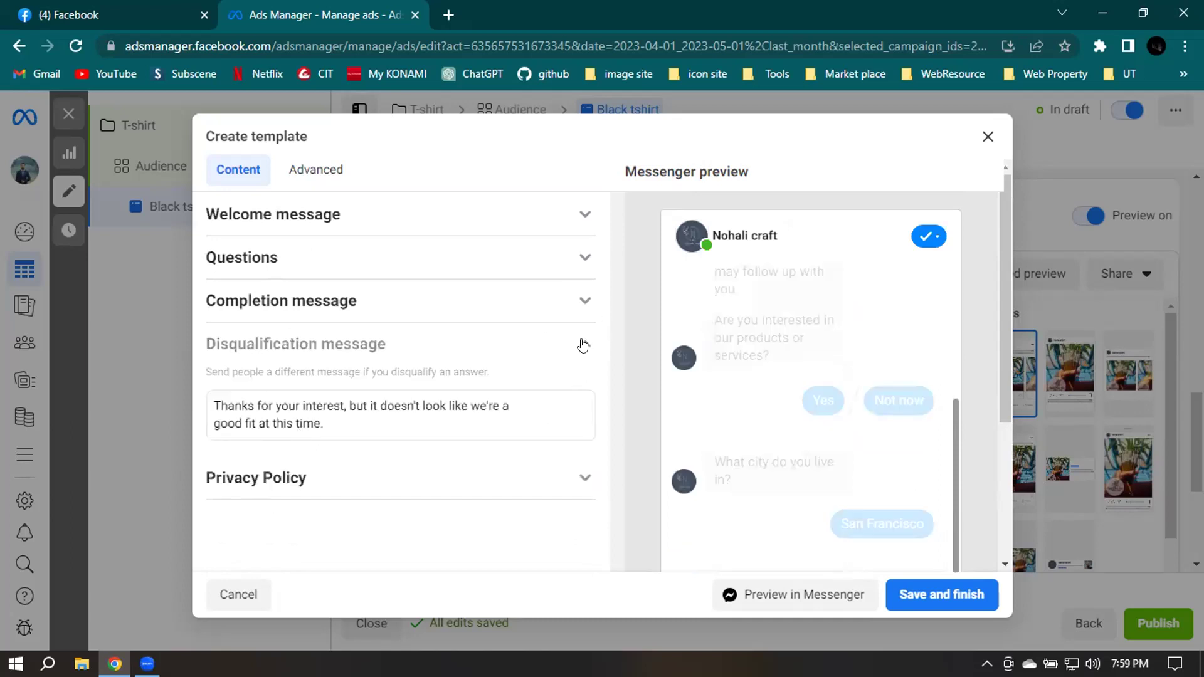
left_click(583, 262)
- Change the custom question's text to 'Your Name'
left_click(583, 262)
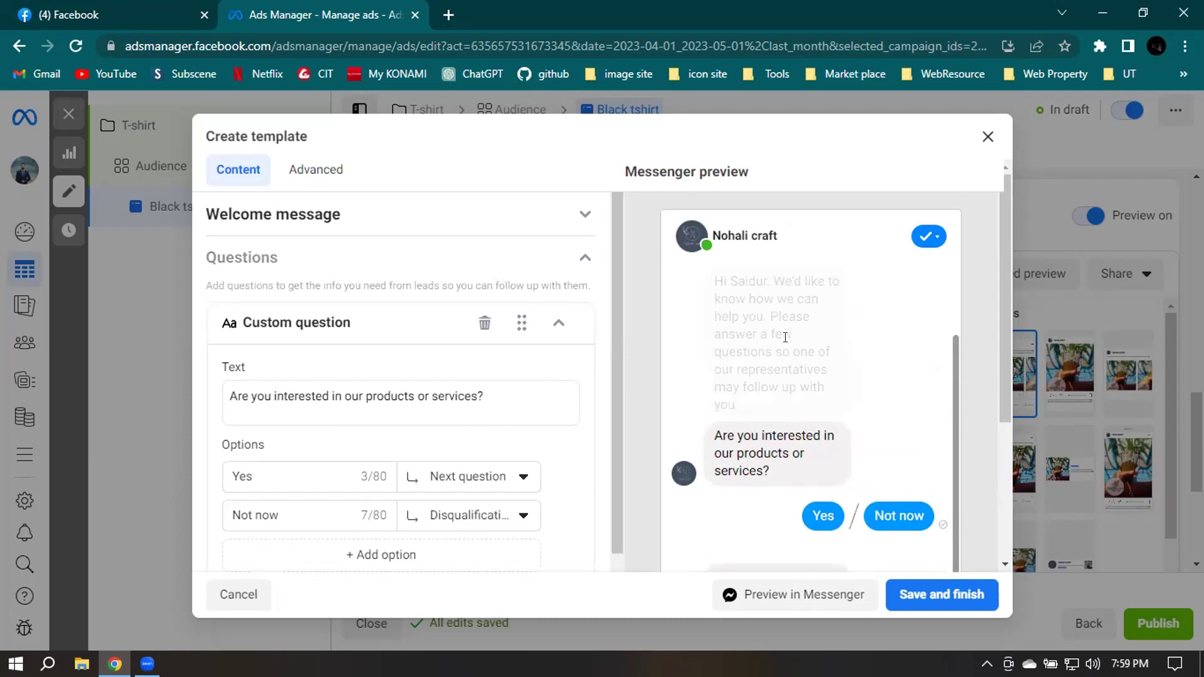
scroll(1003, 404, "down", 1)
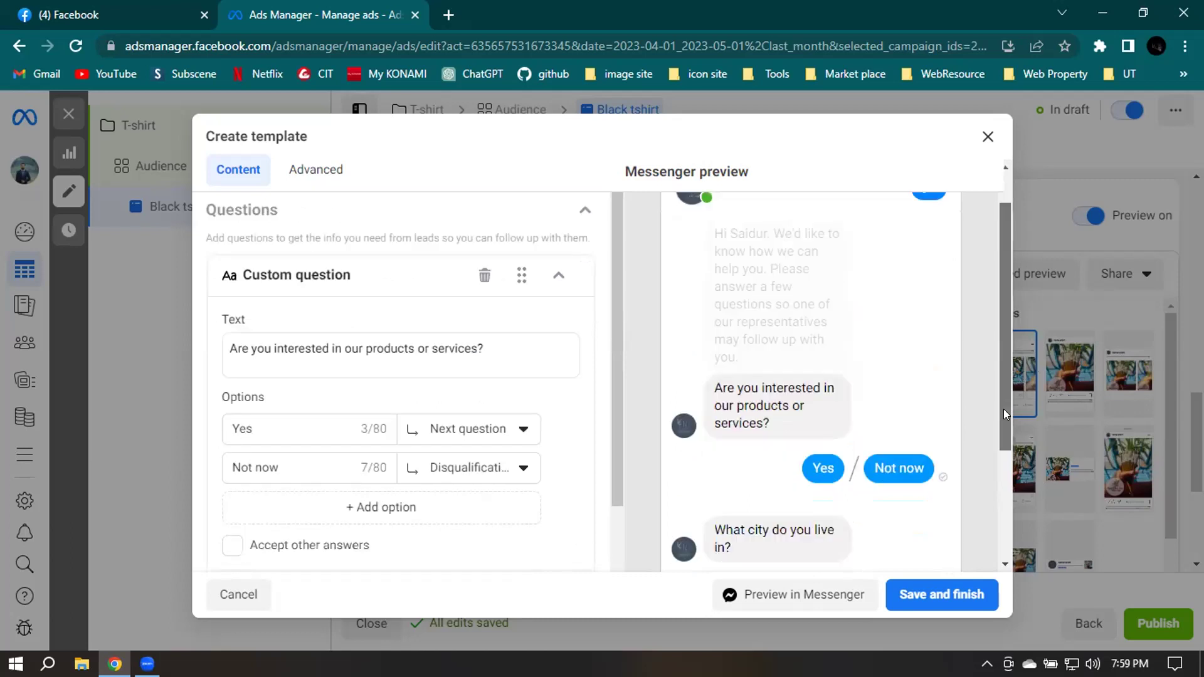
scroll(1003, 428, "down", 1)
scroll(1003, 456, "down", 1)
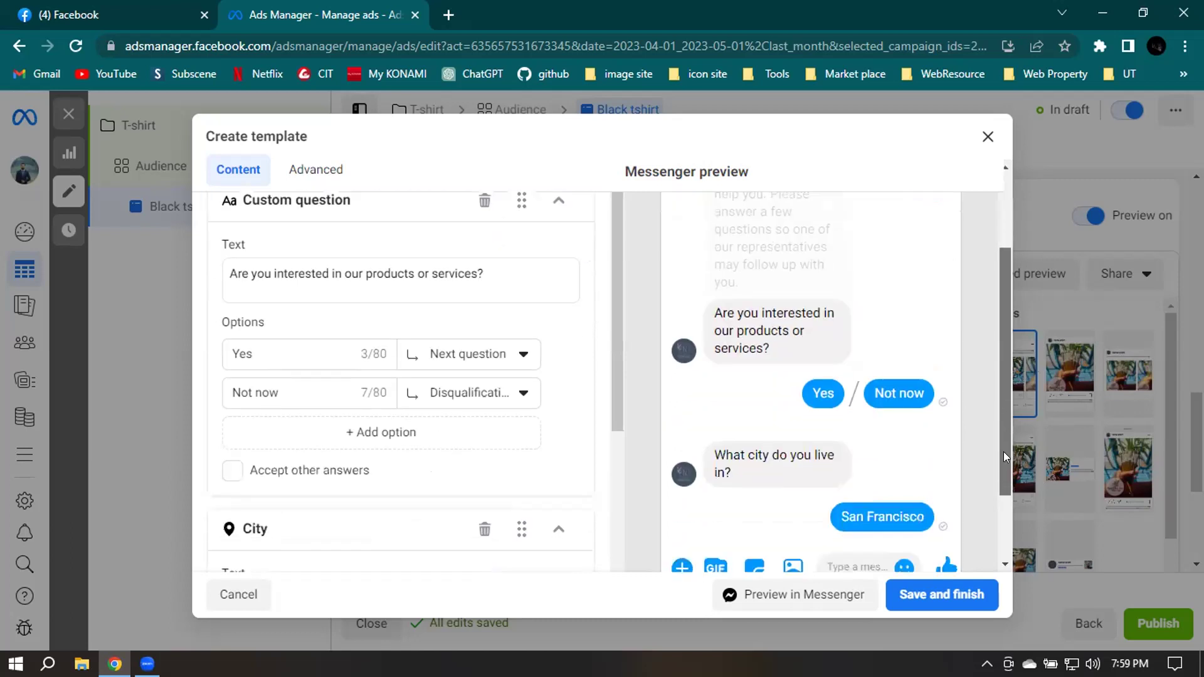
left_click(490, 269)
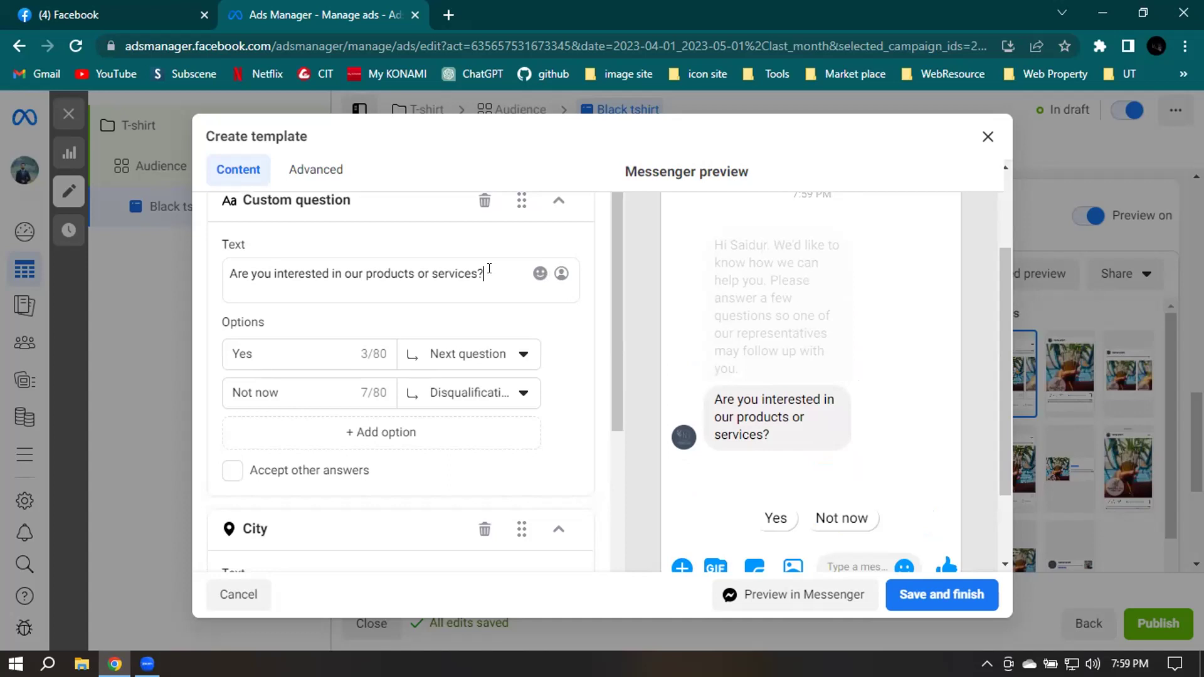
key("BackSpace")
key("BackSpace")
key("BackSpace")
key("BackSpace")
key("BackSpace")
key("BackSpace")
key("BackSpace")
key("BackSpace")
key("BackSpace")
key("BackSpace")
key("BackSpace")
key("BackSpace")
key("BackSpace")
key("BackSpace")
key("BackSpace")
key("BackSpace")
key("BackSpace")
key("BackSpace")
key("BackSpace")
key("BackSpace")
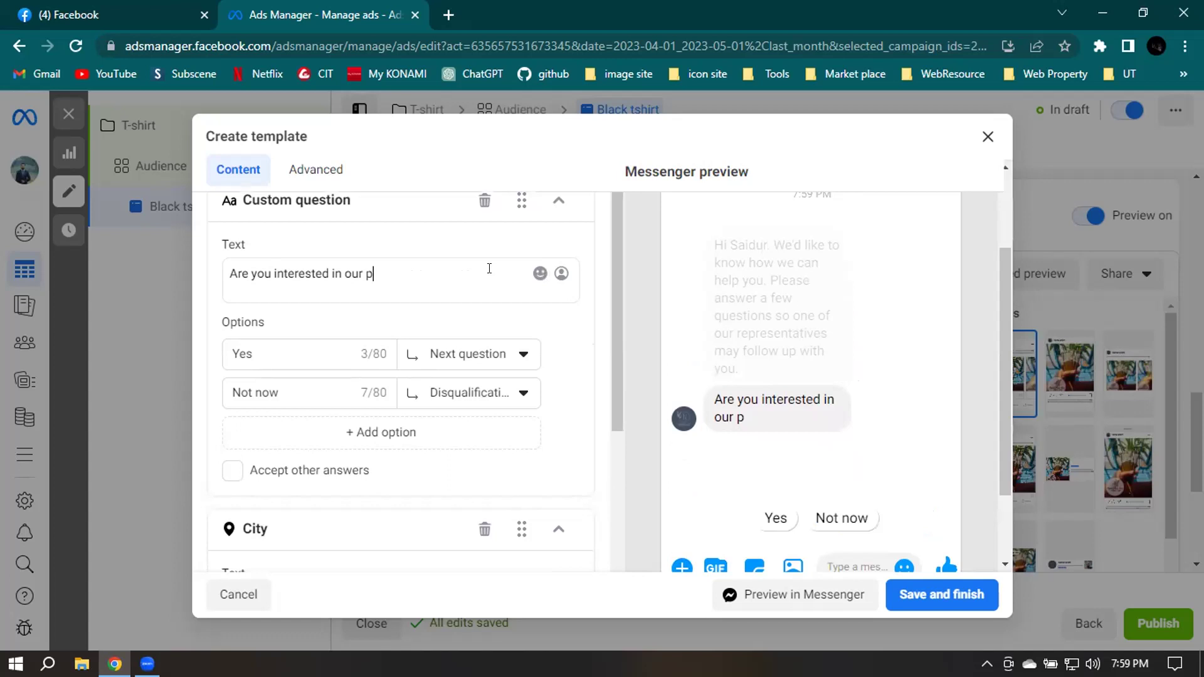
key("BackSpace")
key("BackSpace")
key("BackSpace")
key("BackSpace")
key("BackSpace")
key("BackSpace")
key("BackSpace")
key("BackSpace")
key("BackSpace")
key("BackSpace")
key("BackSpace")
key("BackSpace")
key("BackSpace")
key("BackSpace")
key("BackSpace")
key("BackSpace")
key("BackSpace")
key("BackSpace")
key("BackSpace")
key("BackSpace")
type("Yo")
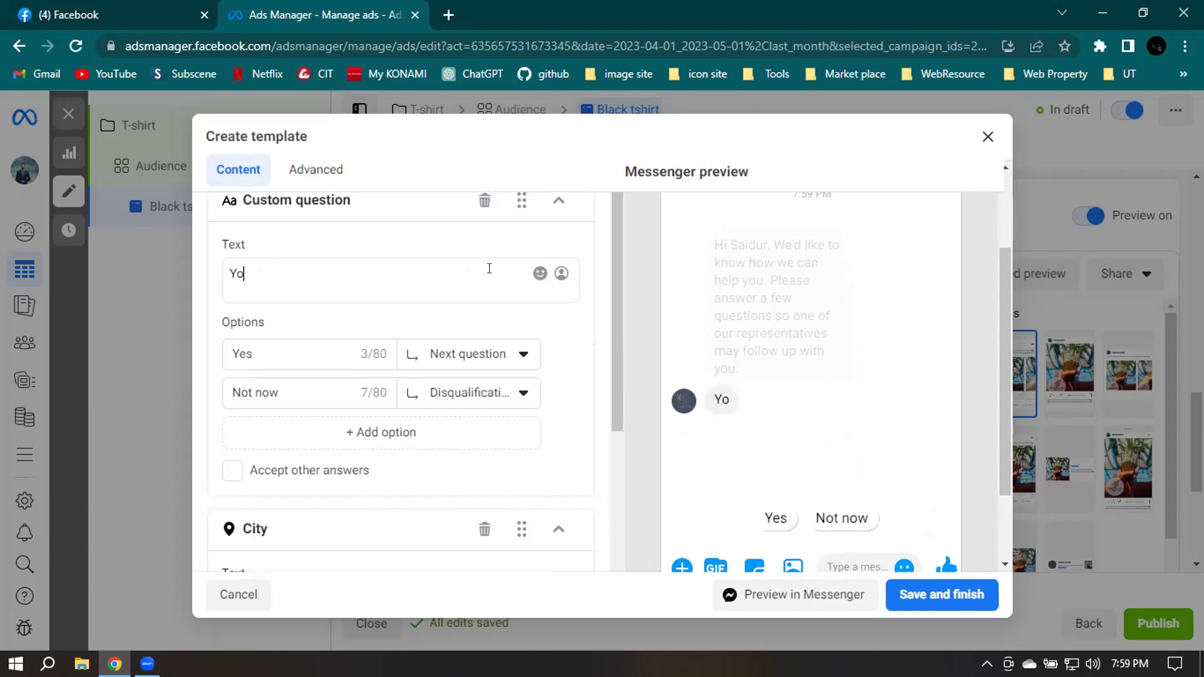
type("ur Name")
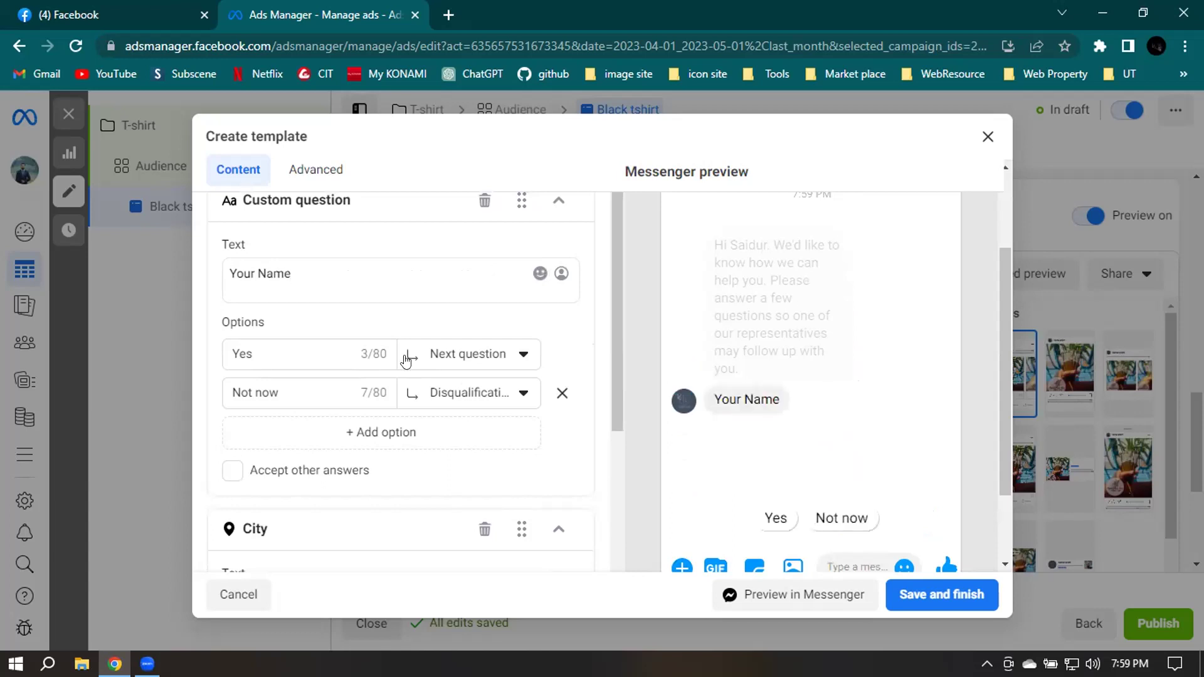
- Replace its Yes/Not now answers with one blank option routed to Next question, and reorder the card
left_click(562, 355)
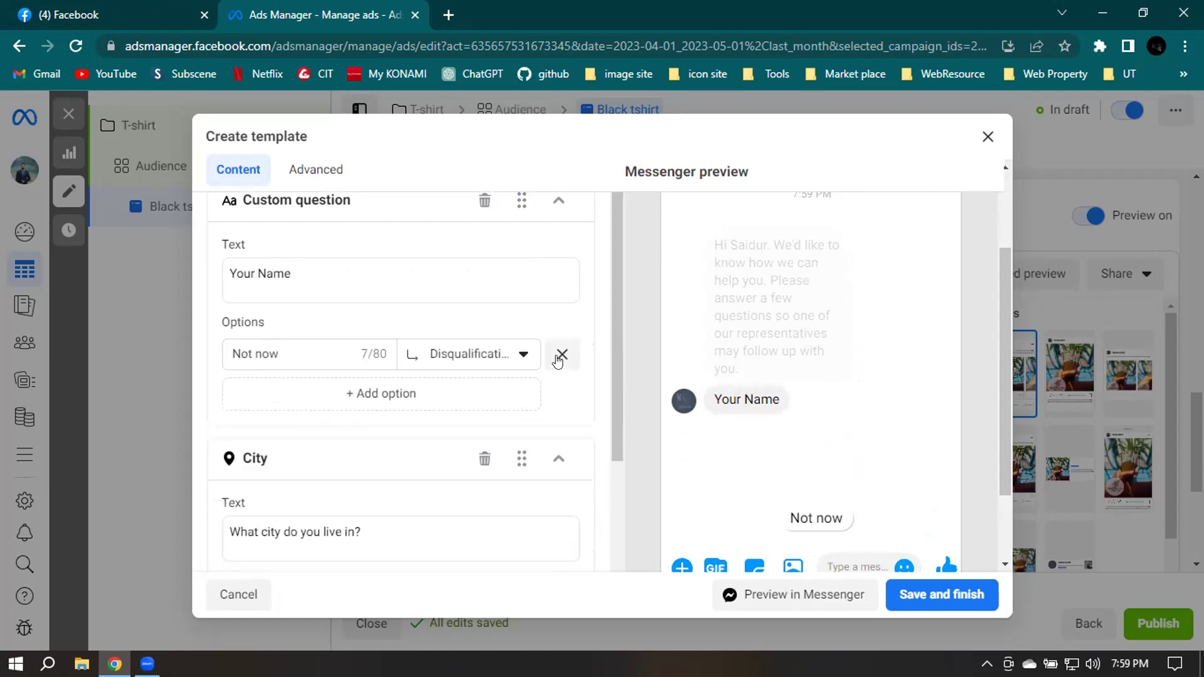
left_click(424, 360)
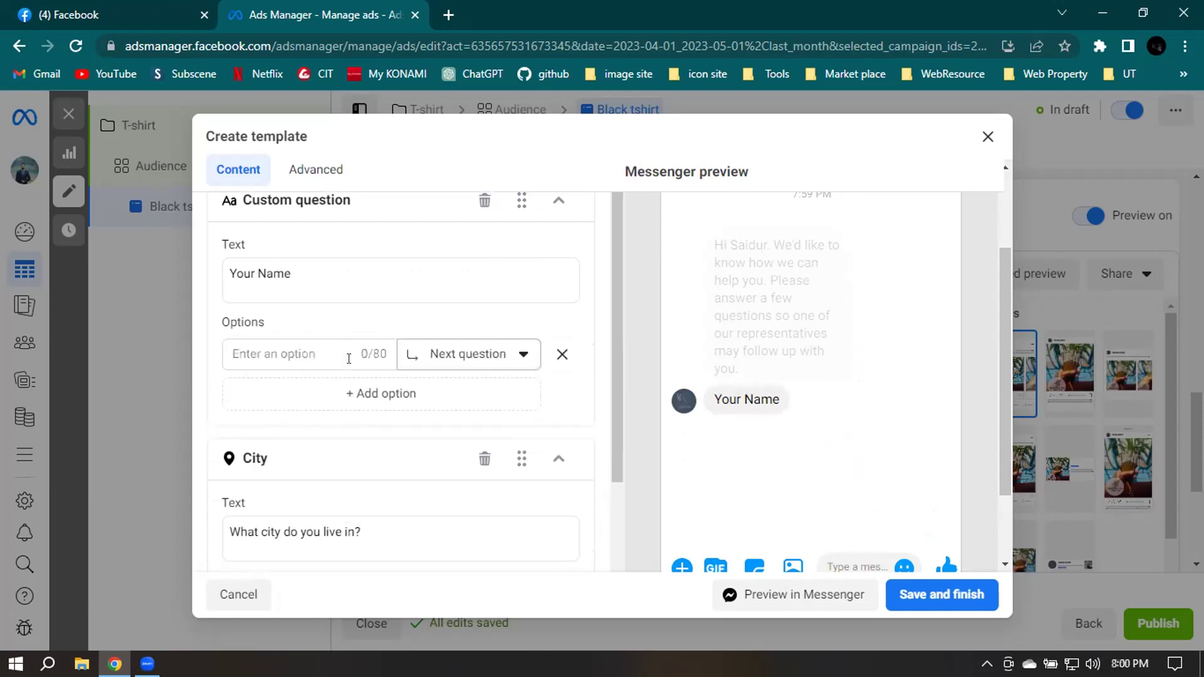
left_click(503, 362)
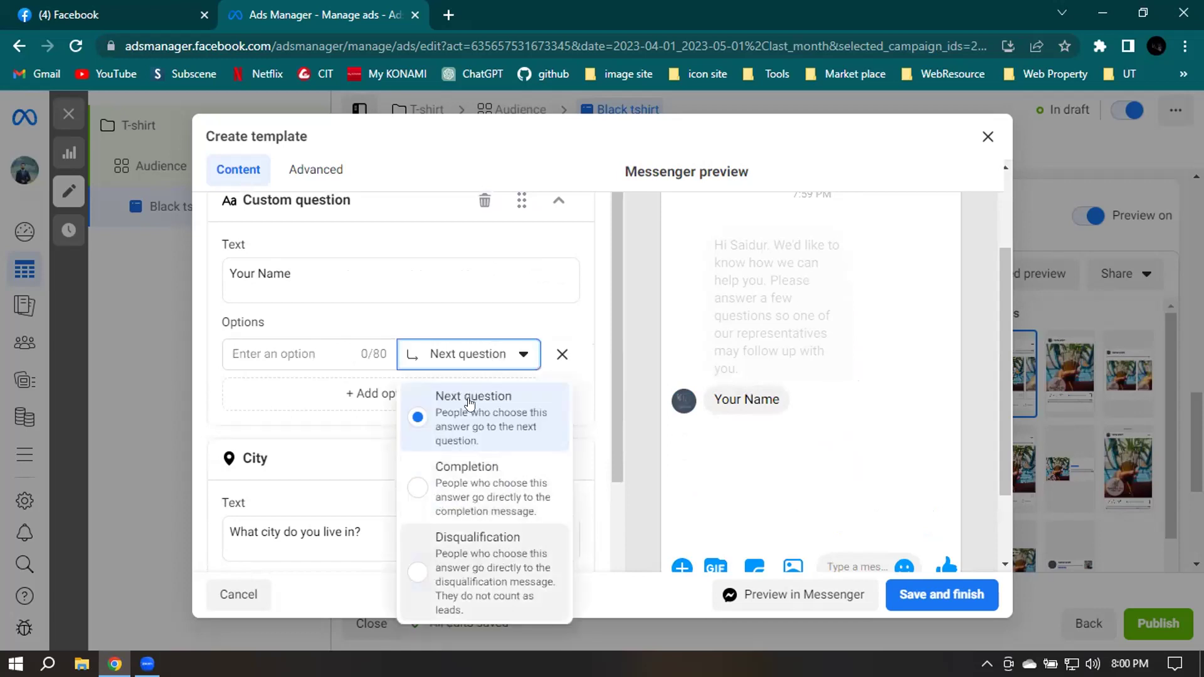
left_click(317, 347)
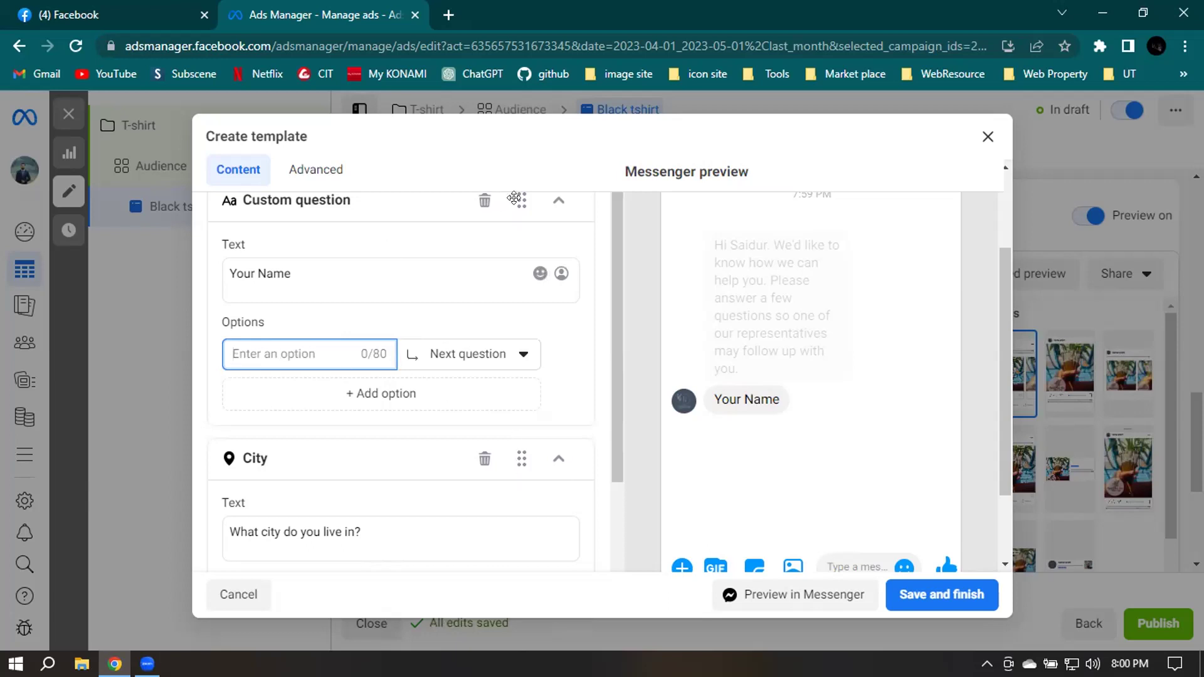
scroll(518, 282, "up", 2)
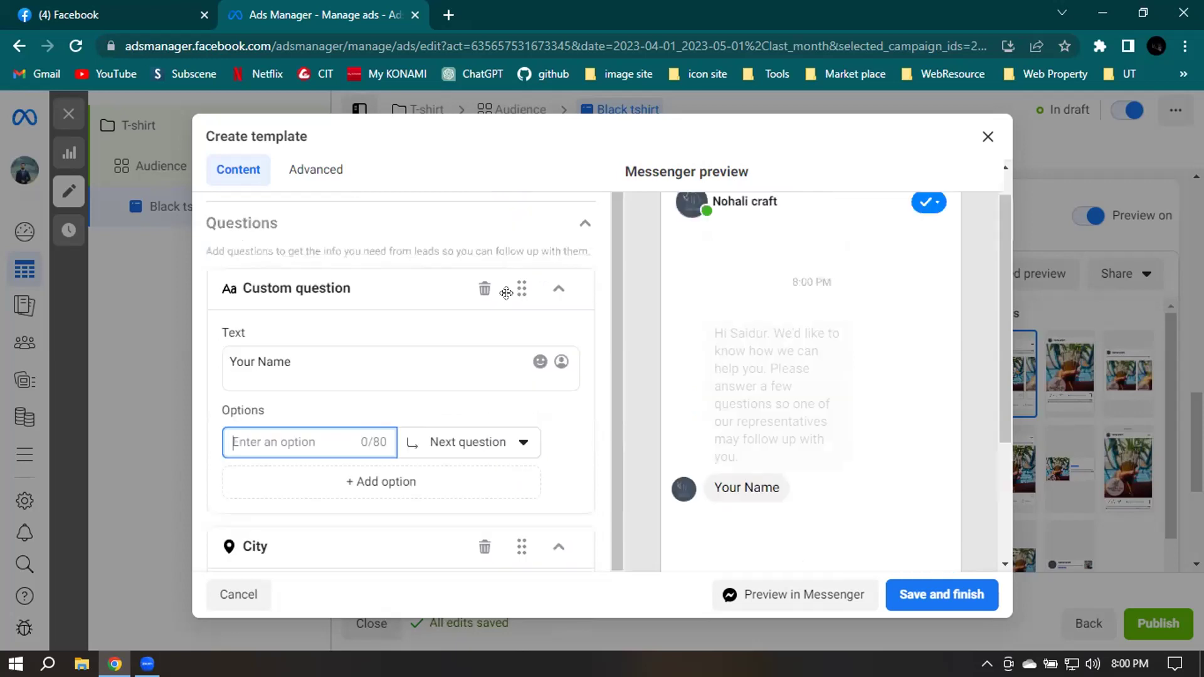
left_click_drag(517, 281, 619, 386)
scroll(615, 400, "down", 1)
scroll(610, 428, "down", 1)
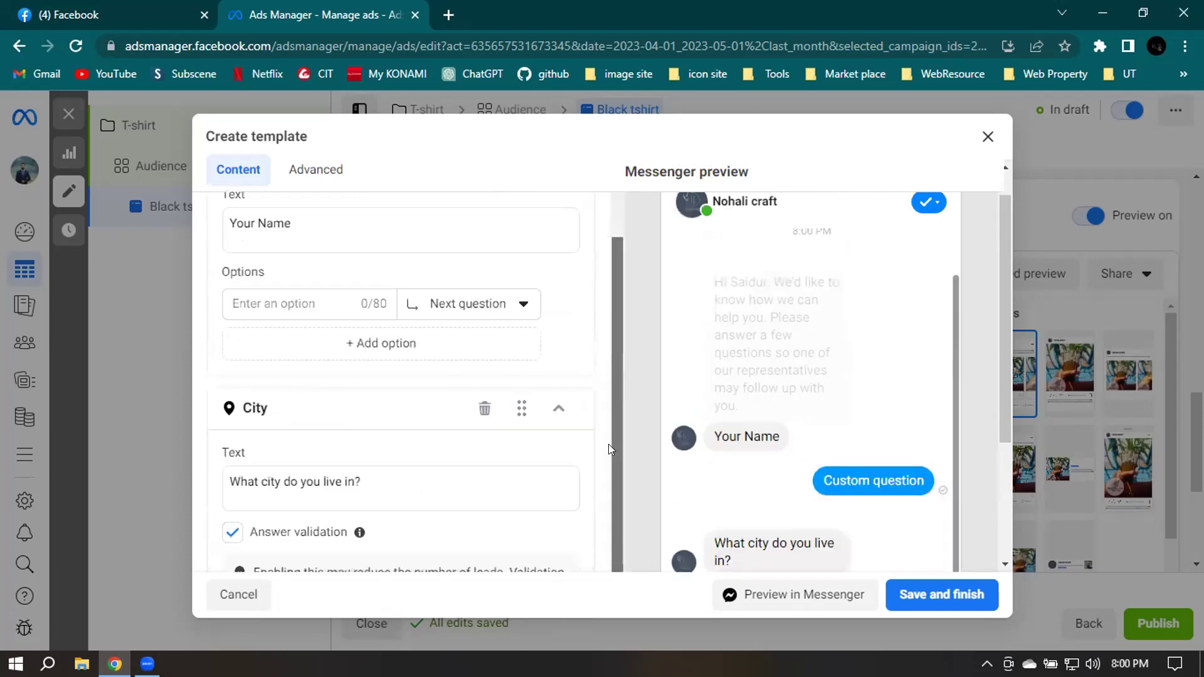
scroll(606, 483, "down", 1)
scroll(608, 523, "down", 1)
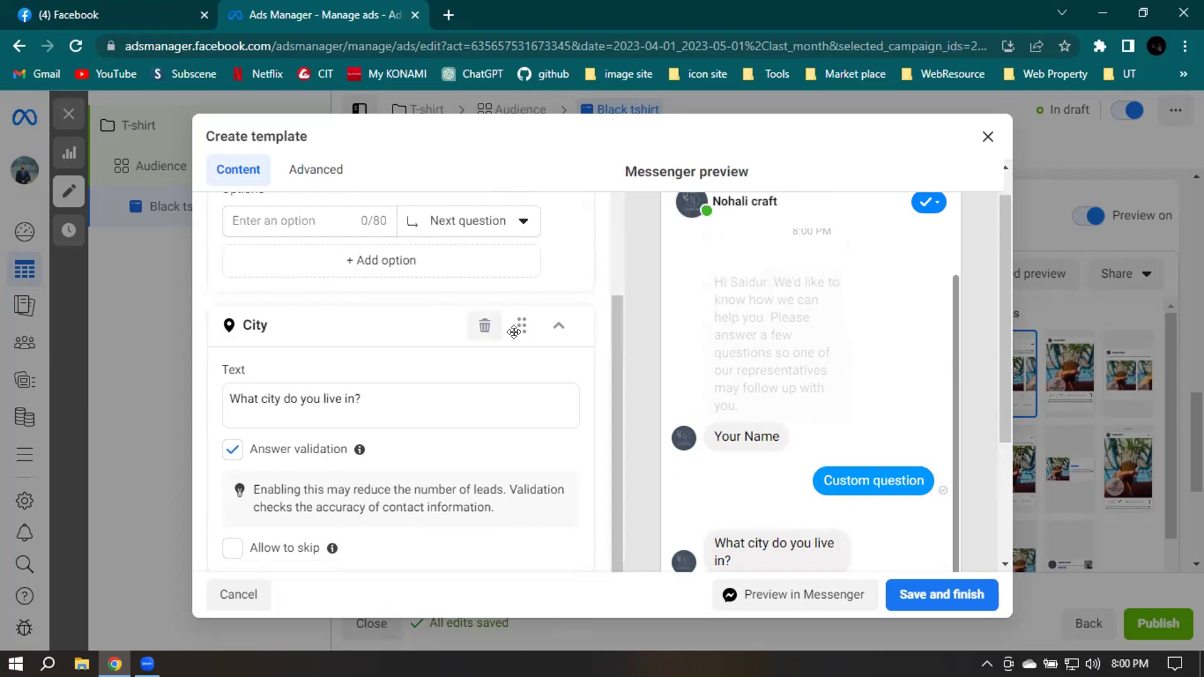
- Delete the City question and reopen the Your Name question card
left_click(485, 327)
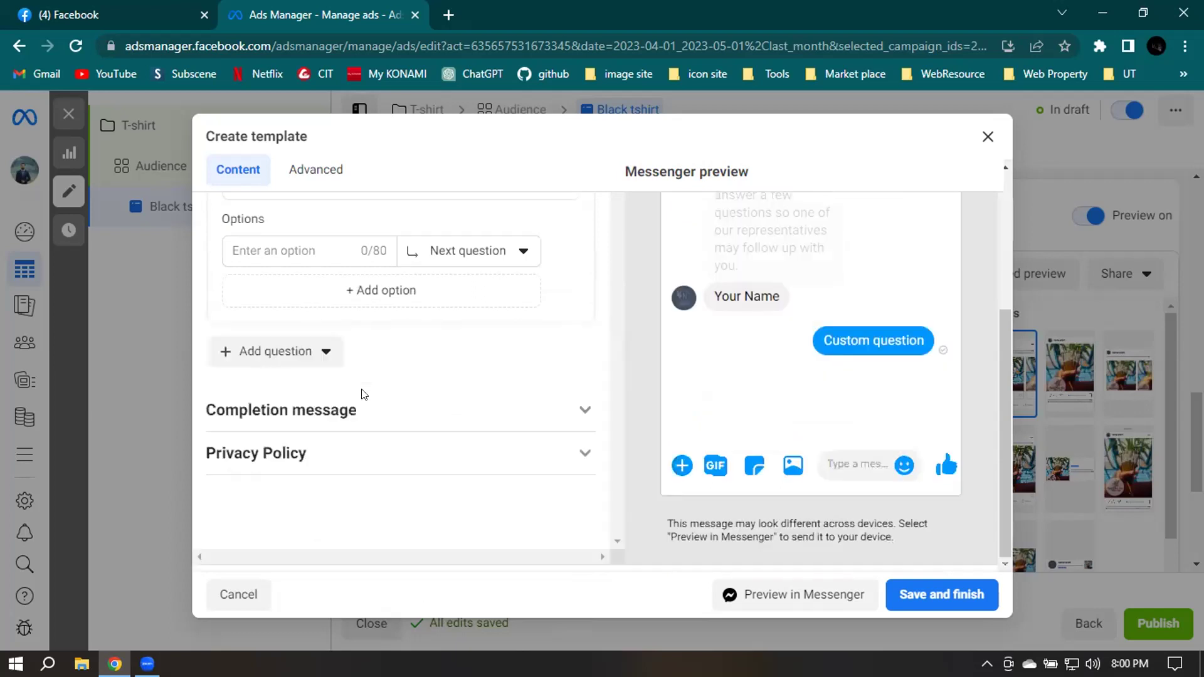
left_click(261, 355)
left_click(261, 354)
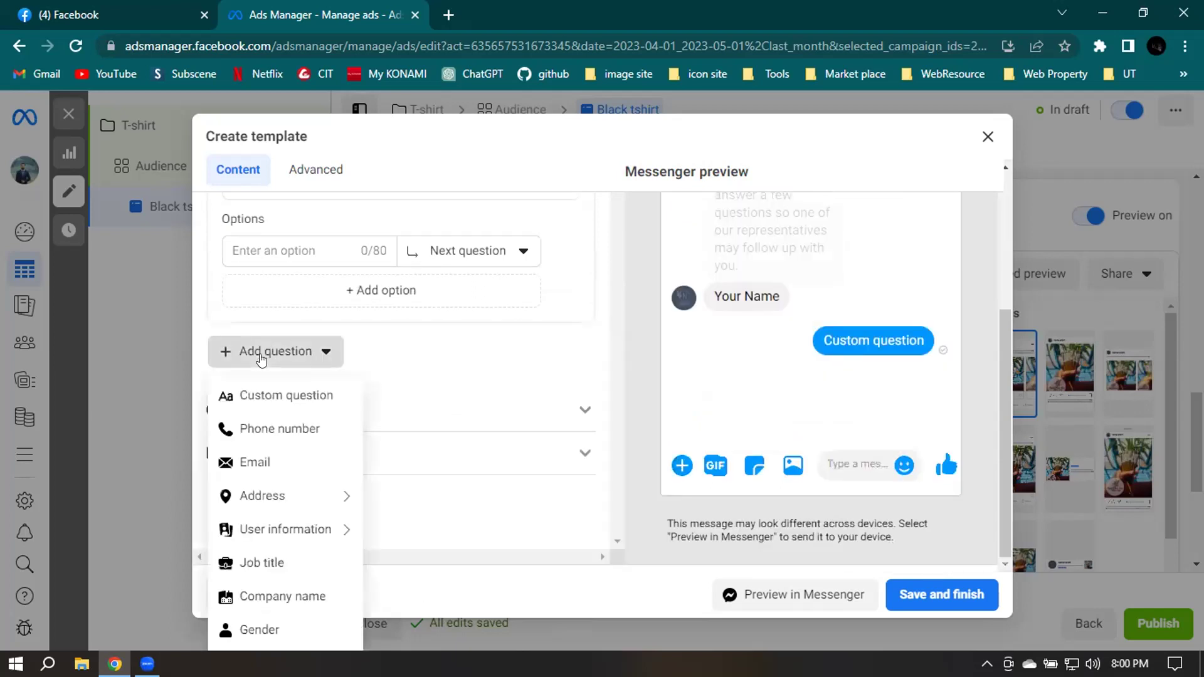
left_click(378, 333)
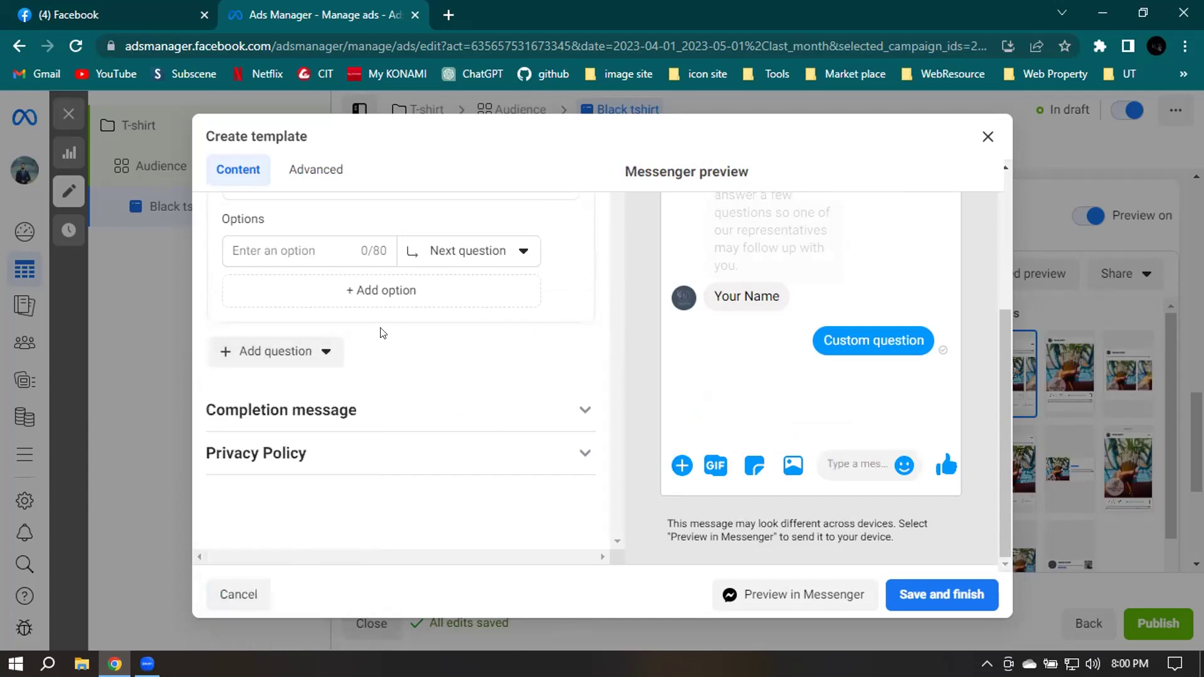
scroll(483, 290, "up", 2)
scroll(560, 331, "up", 2)
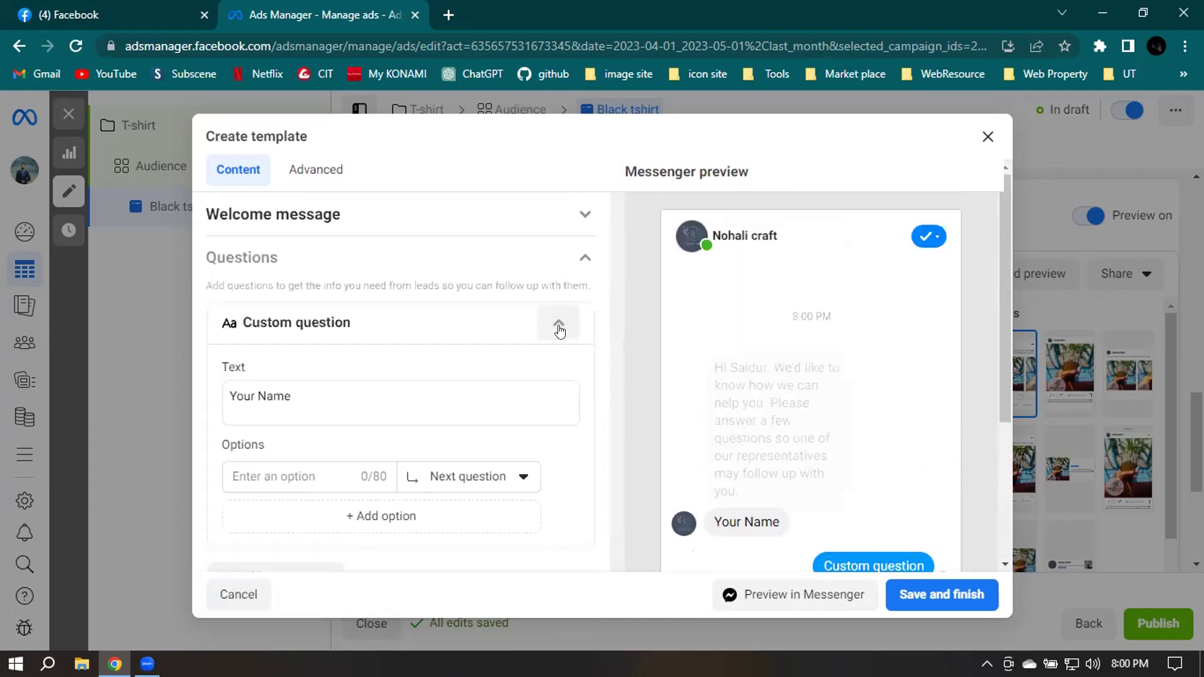
left_click(559, 326)
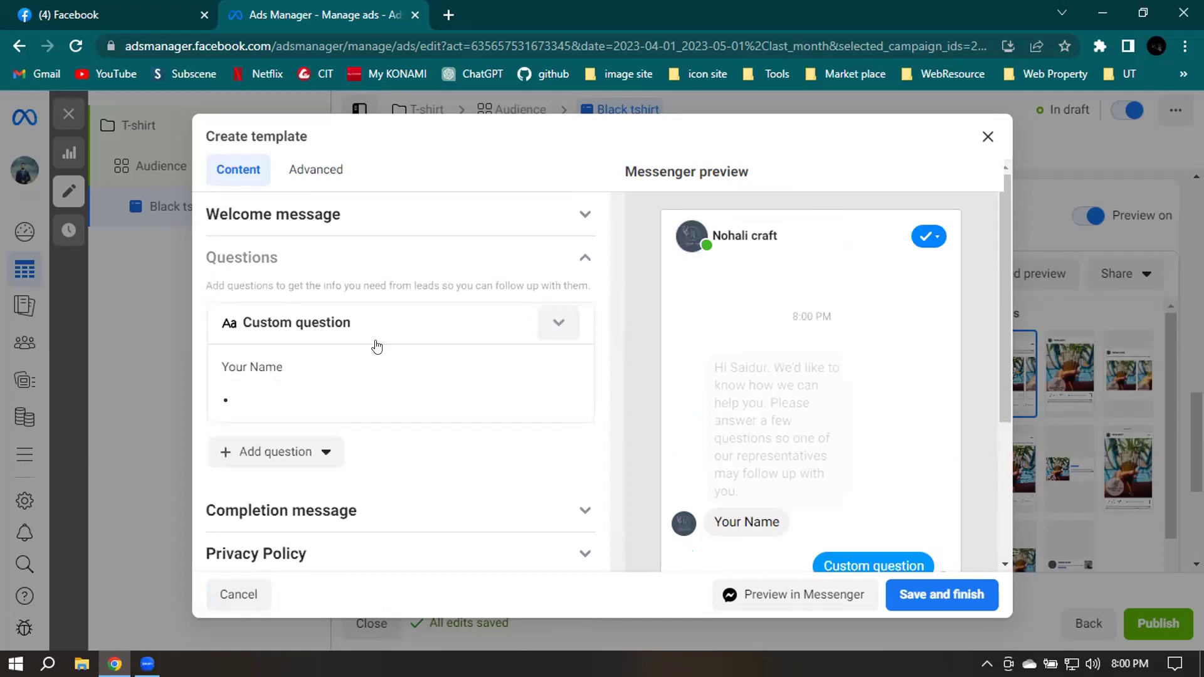
left_click(313, 392)
left_click(317, 395)
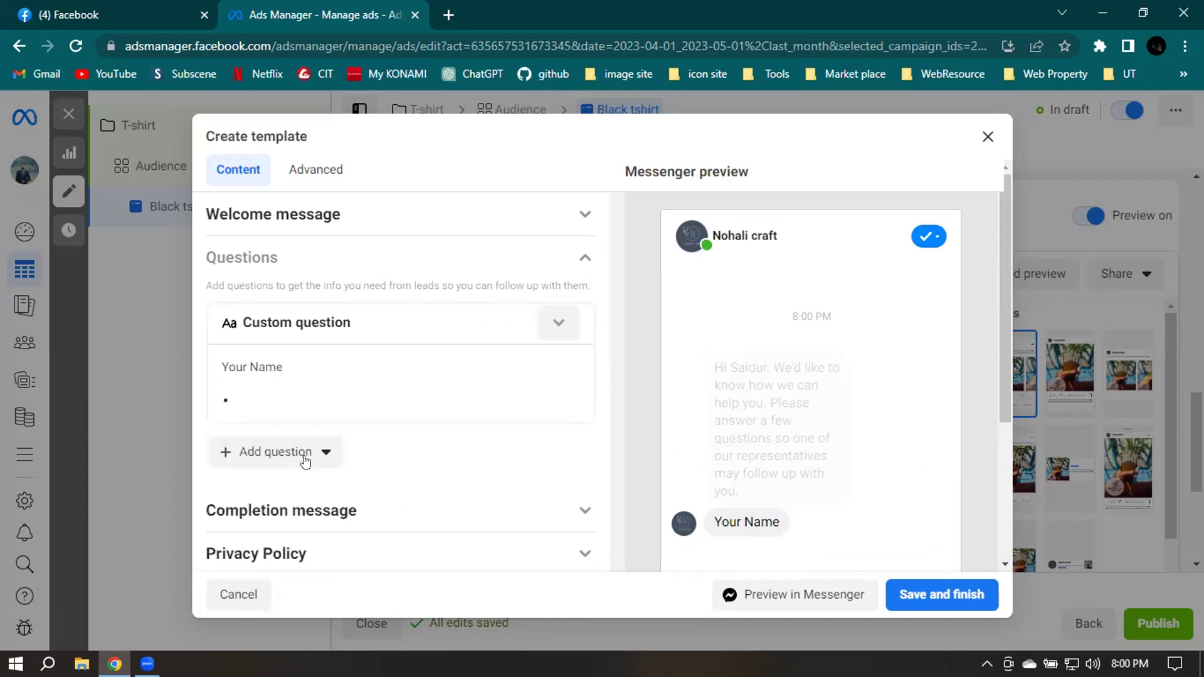
- Add a Phone number question that cannot be skipped, with Answer validation turned on
left_click(291, 452)
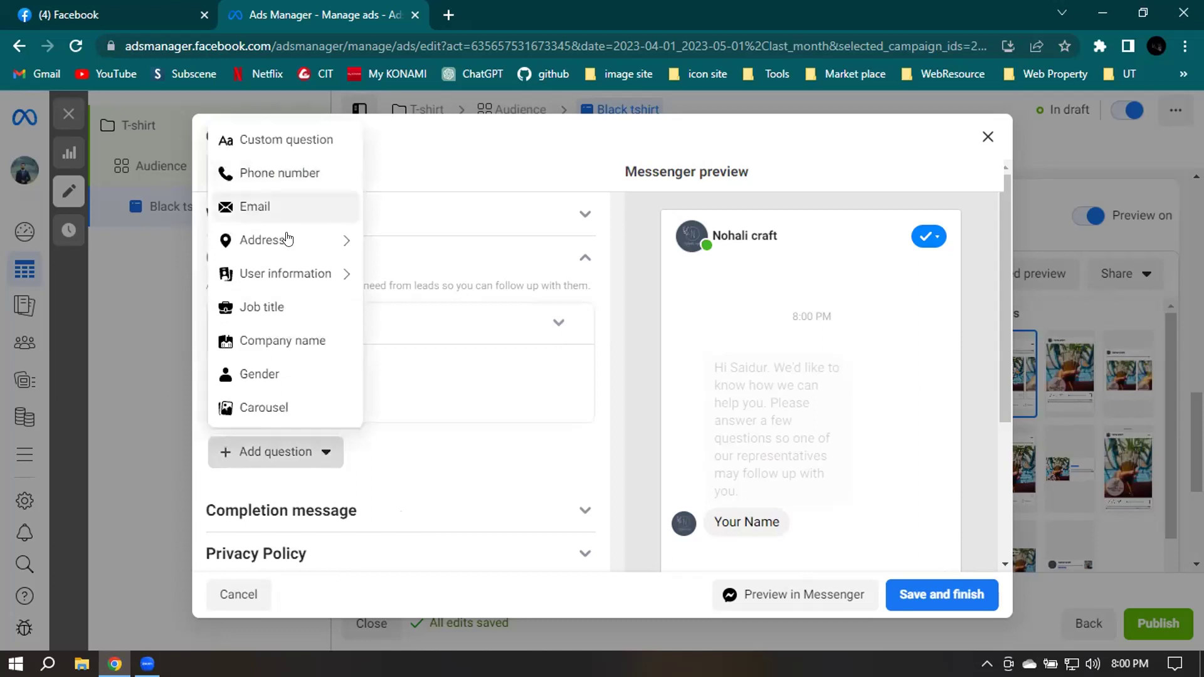
mouse_move(276, 237)
left_click(280, 180)
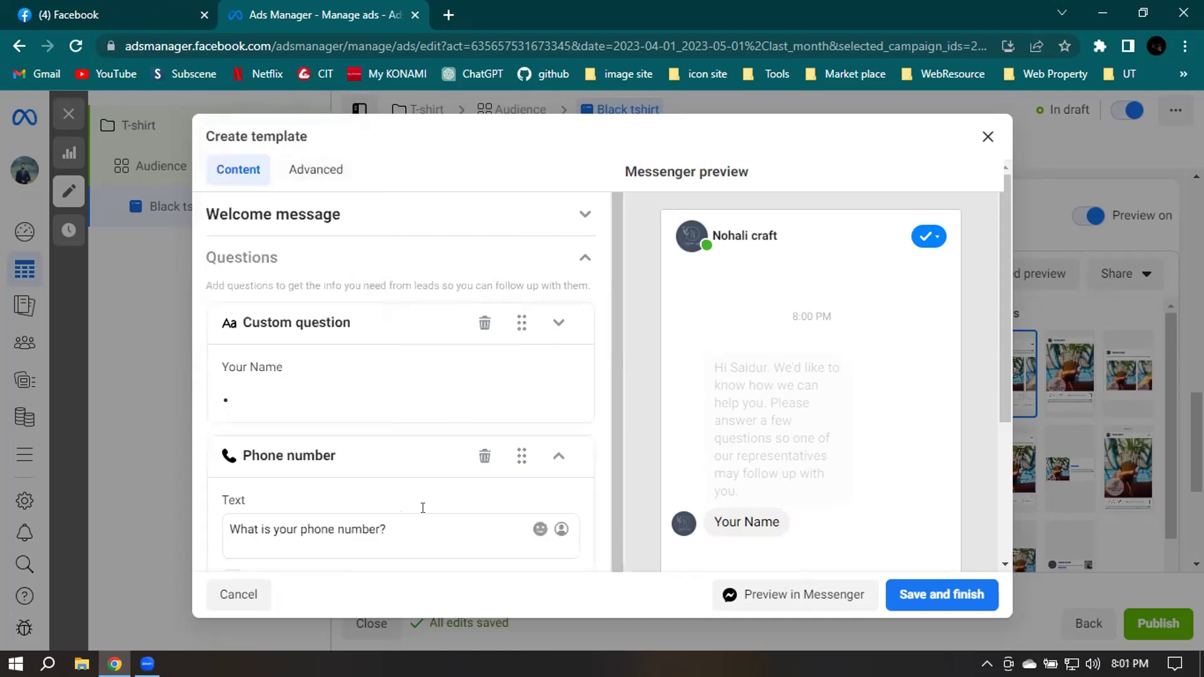
scroll(508, 437, "down", 1)
scroll(386, 520, "down", 2)
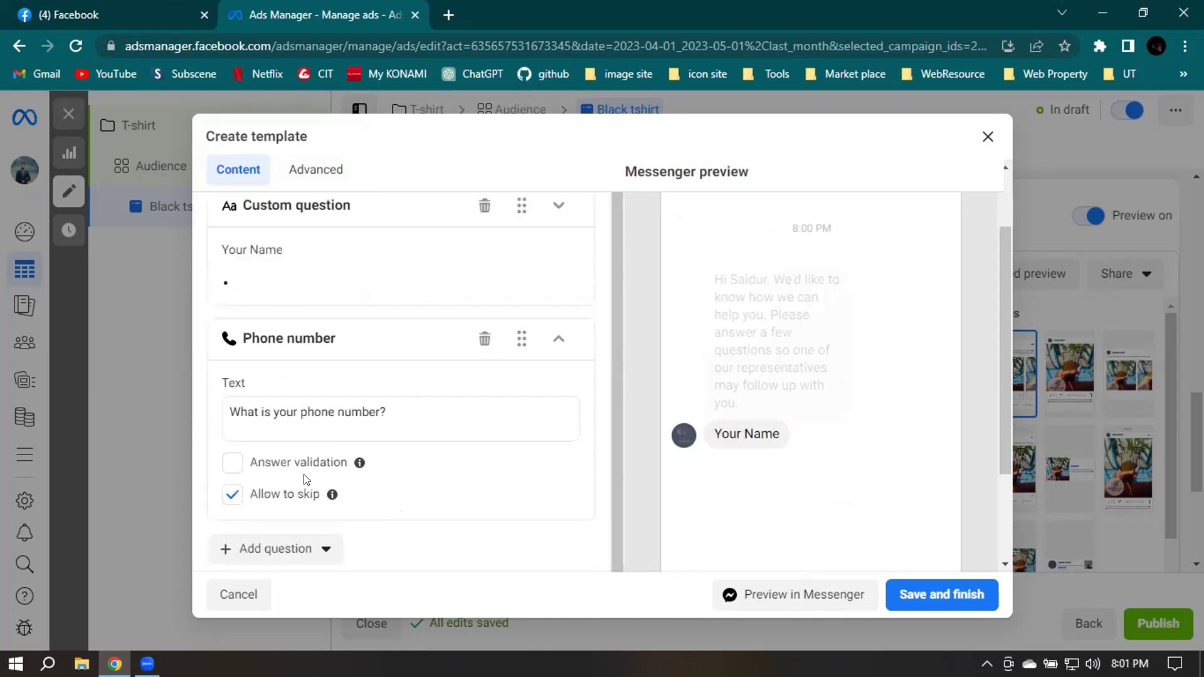
left_click(232, 464)
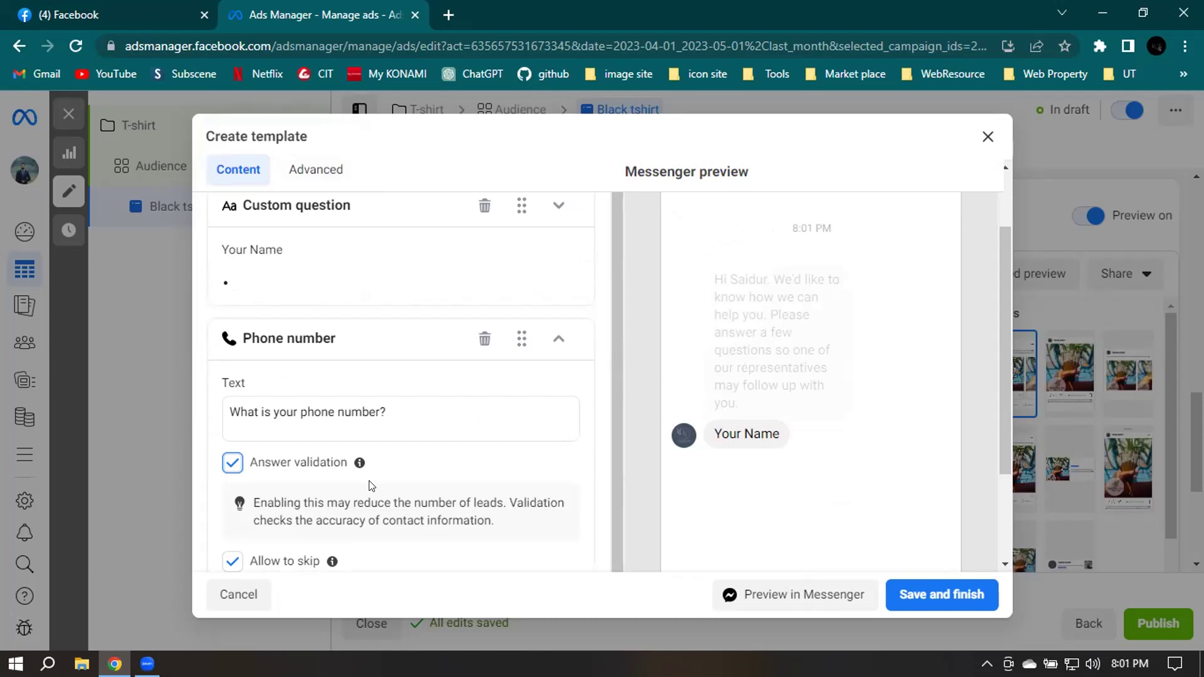
left_click(232, 462)
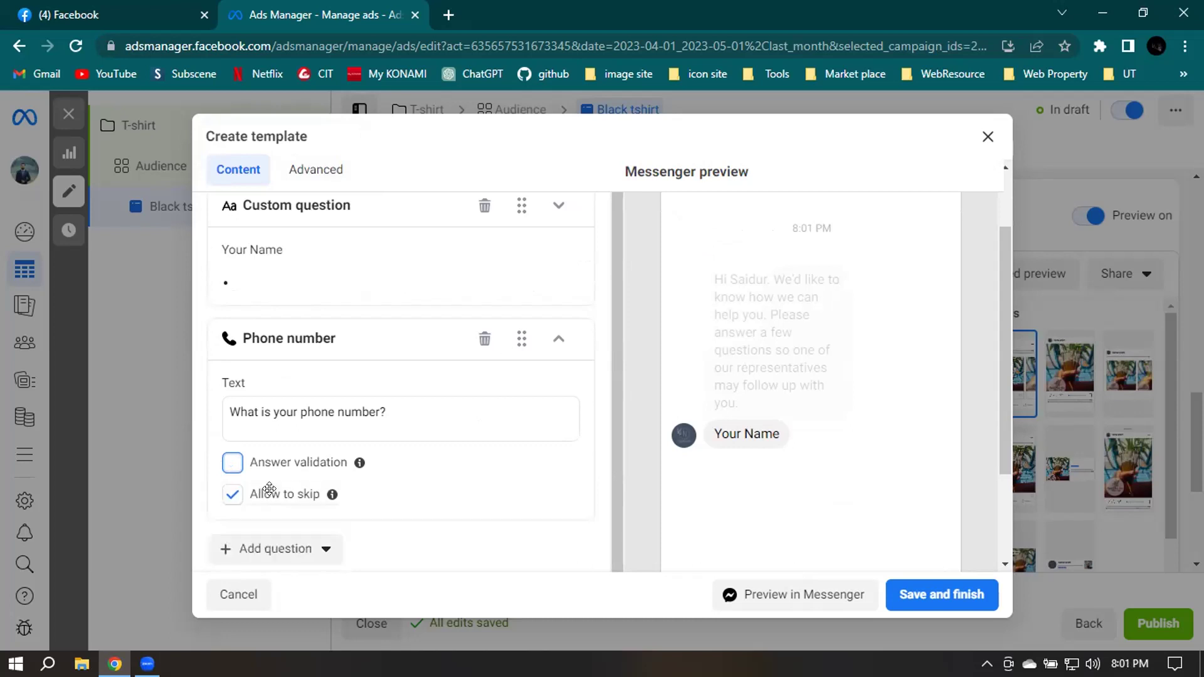
key("Tab")
key("space")
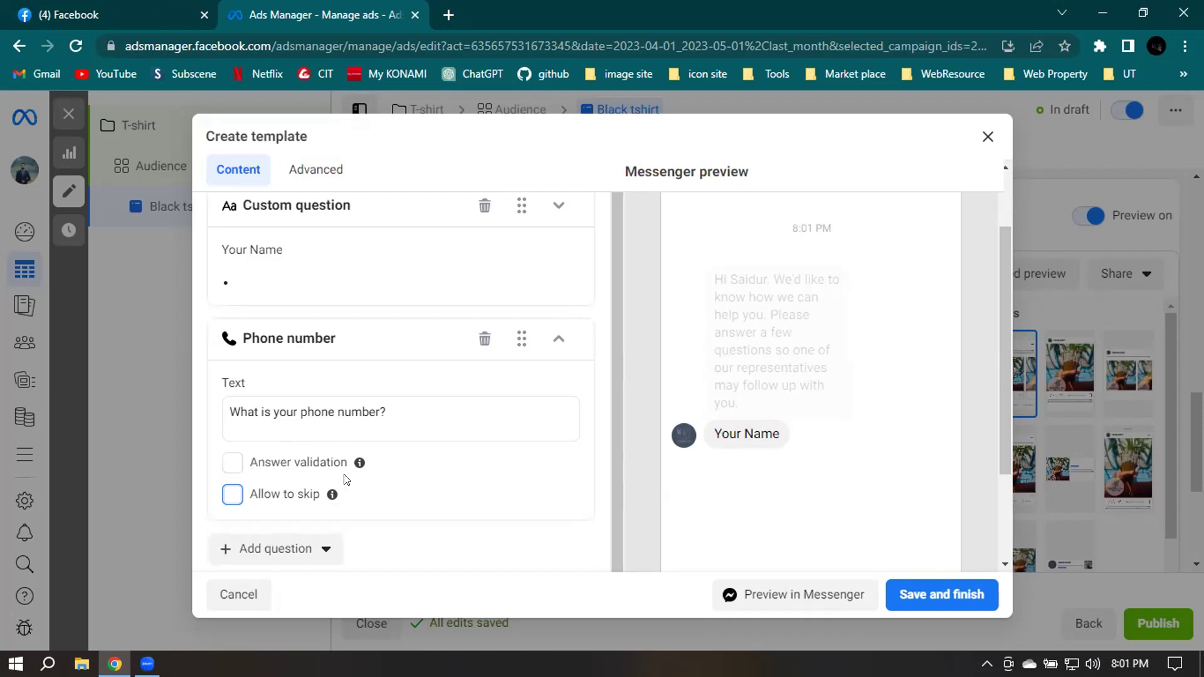
left_click(226, 470)
left_click(226, 470)
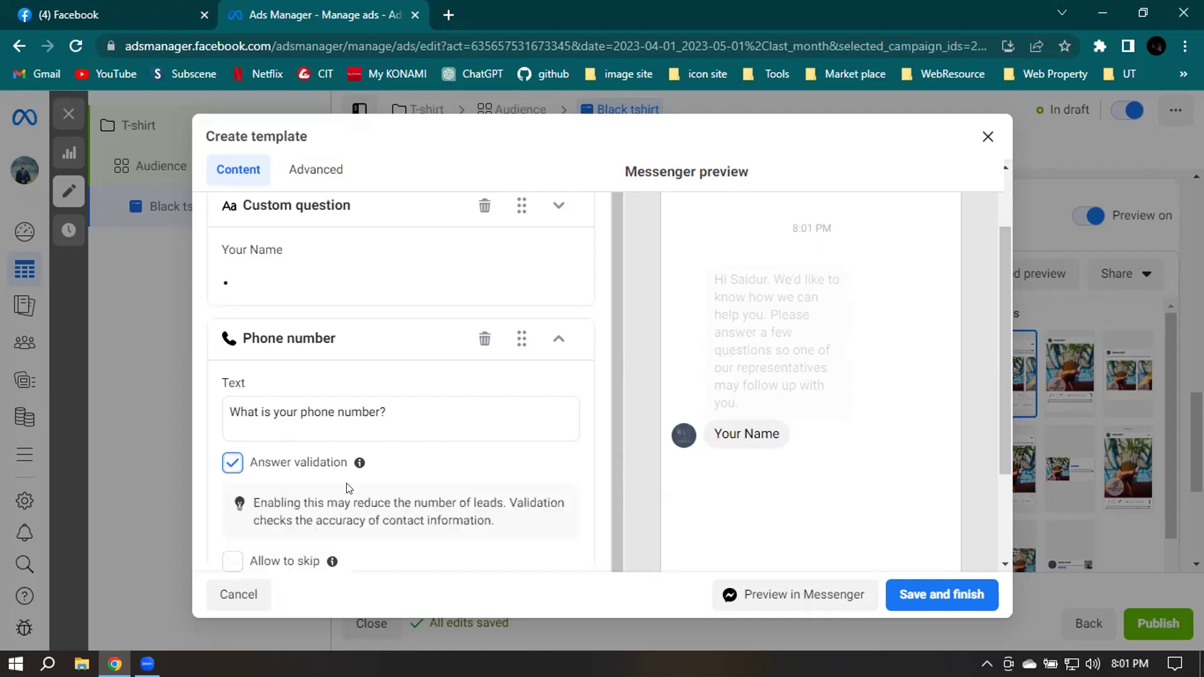
scroll(392, 443, "down", 1)
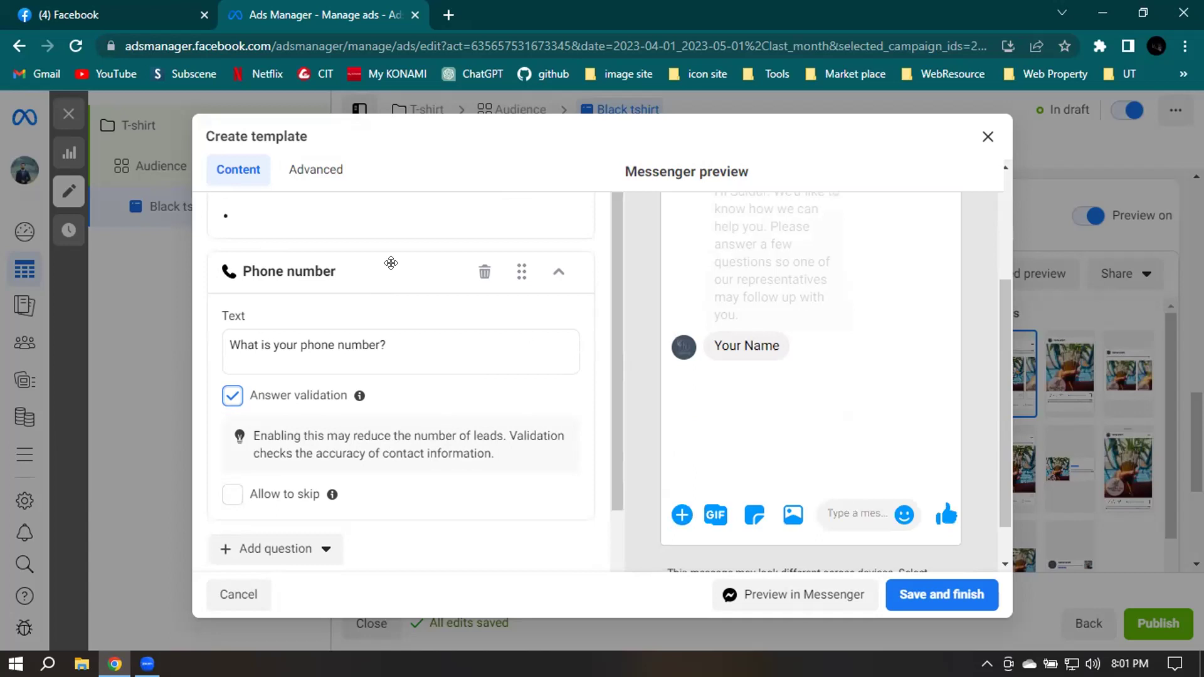
- Add an Email question and scroll down to the template's Privacy Policy section
left_click(251, 549)
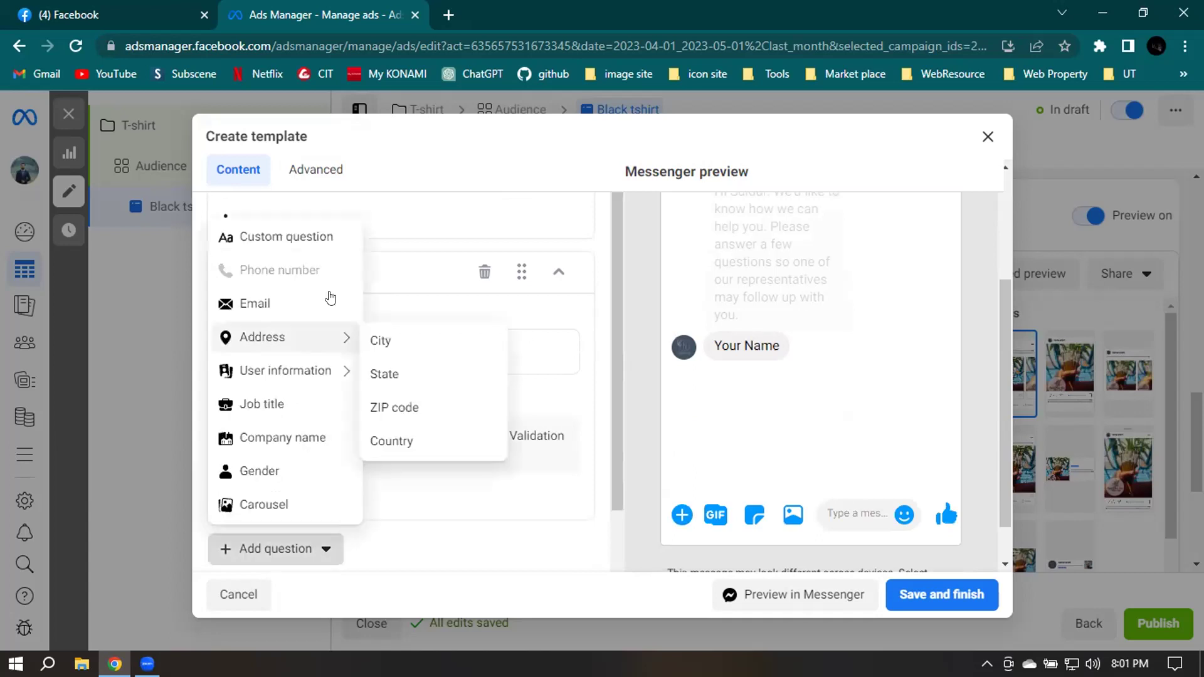
left_click(267, 303)
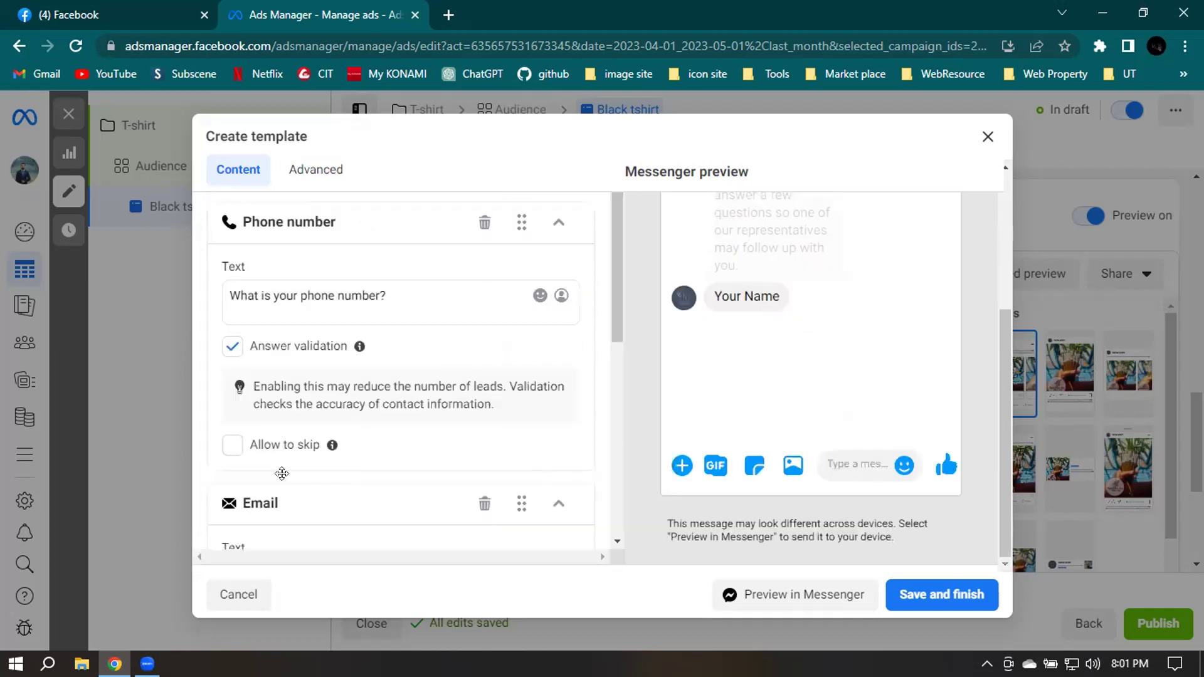
scroll(409, 445, "down", 1)
scroll(418, 395, "down", 2)
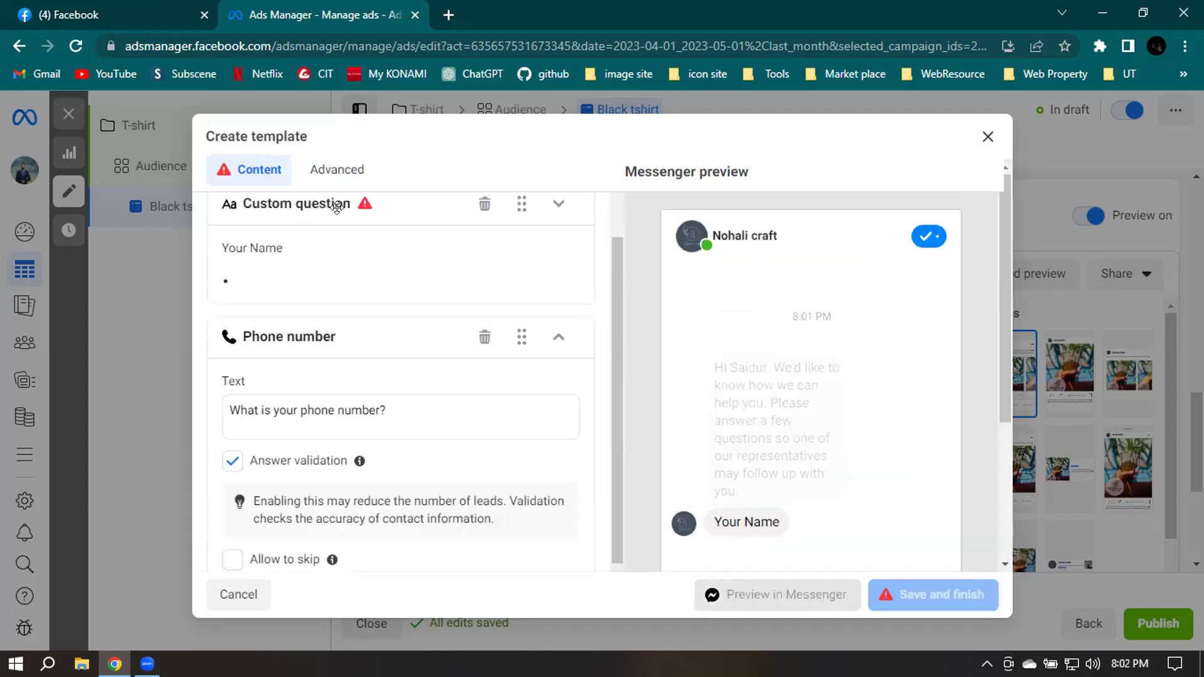
scroll(342, 336, "up", 2)
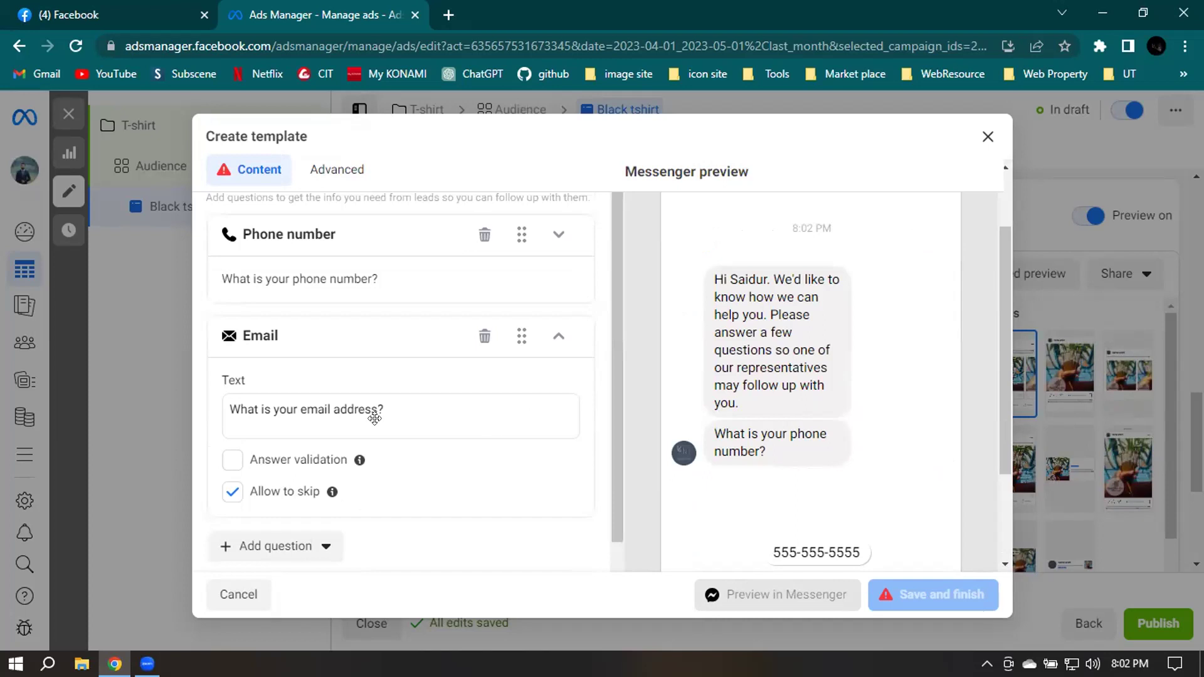
scroll(376, 411, "up", 2)
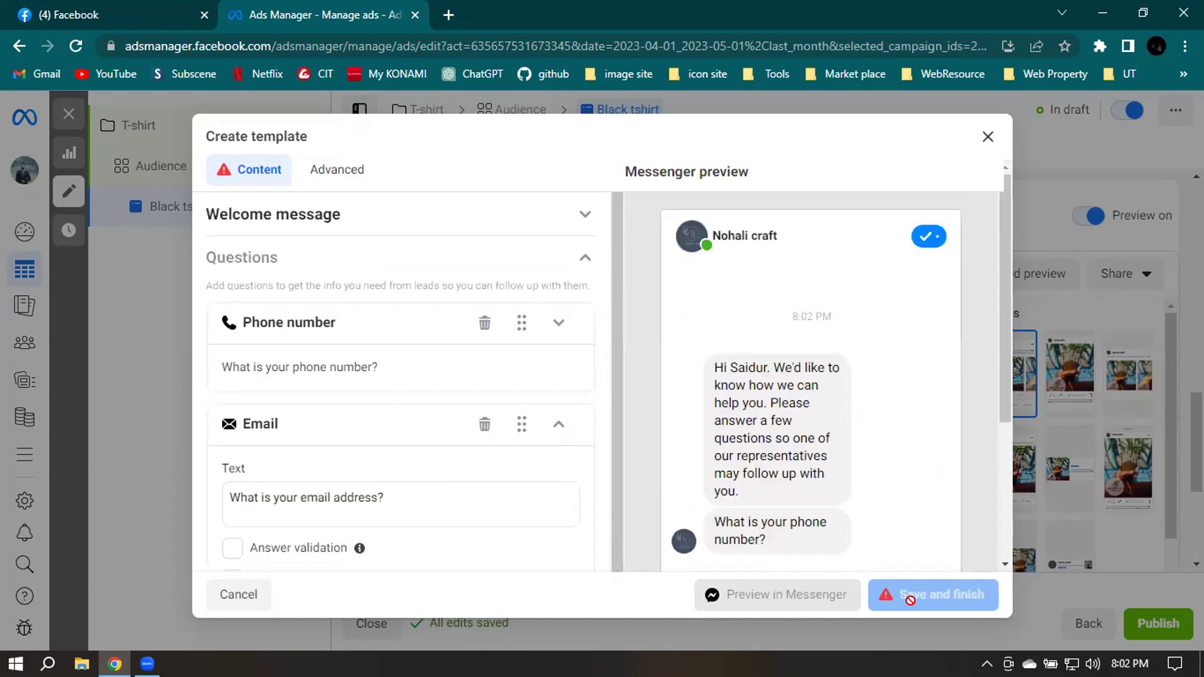
scroll(332, 355, "down", 3)
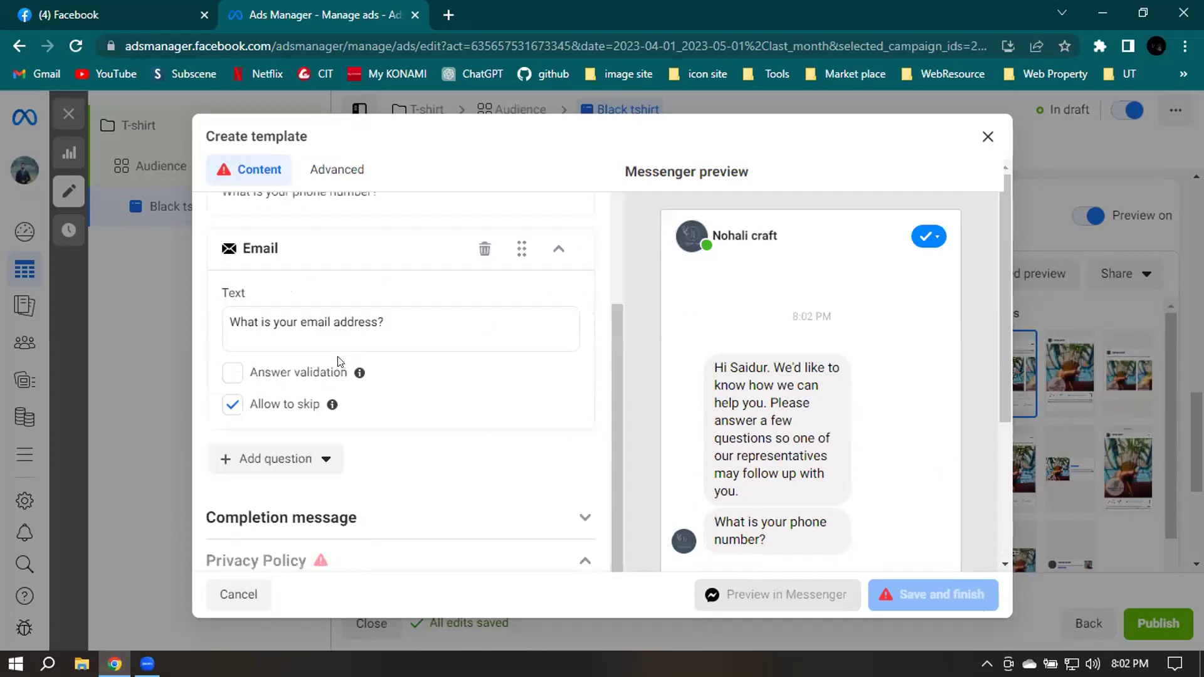
scroll(341, 363, "down", 2)
scroll(351, 360, "down", 1)
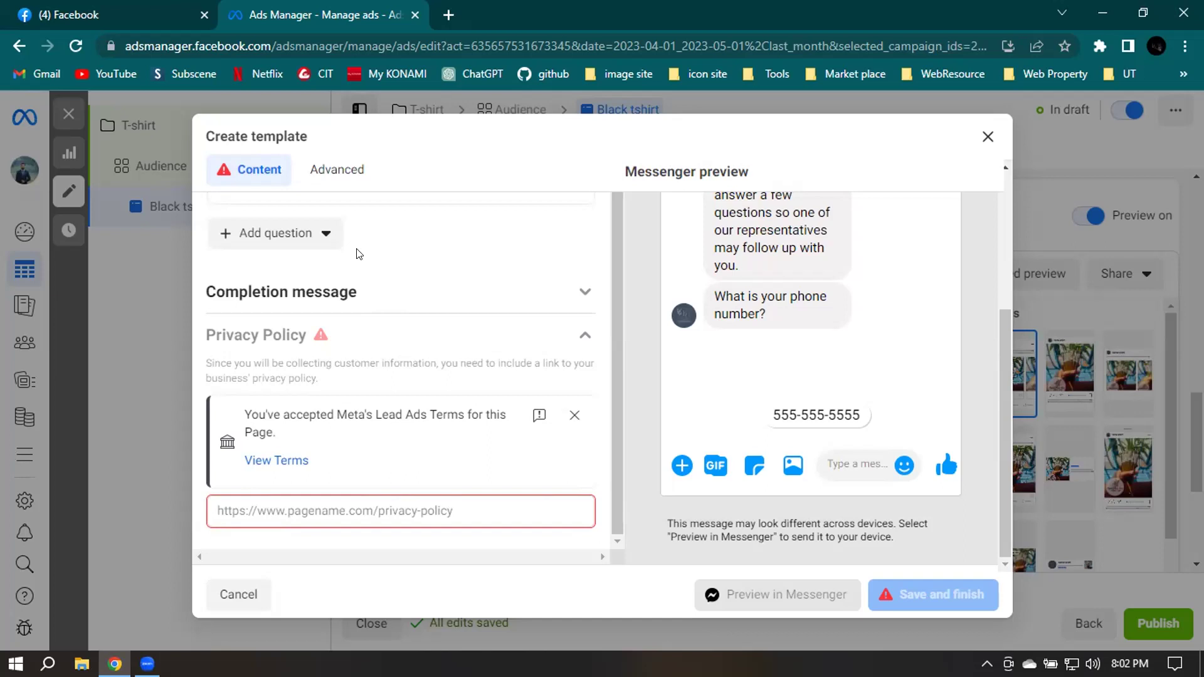
- Check Meta's Lead Ad Terms for the Nohali craft Page in a new tab, then return to Ads Manager
left_click(273, 467)
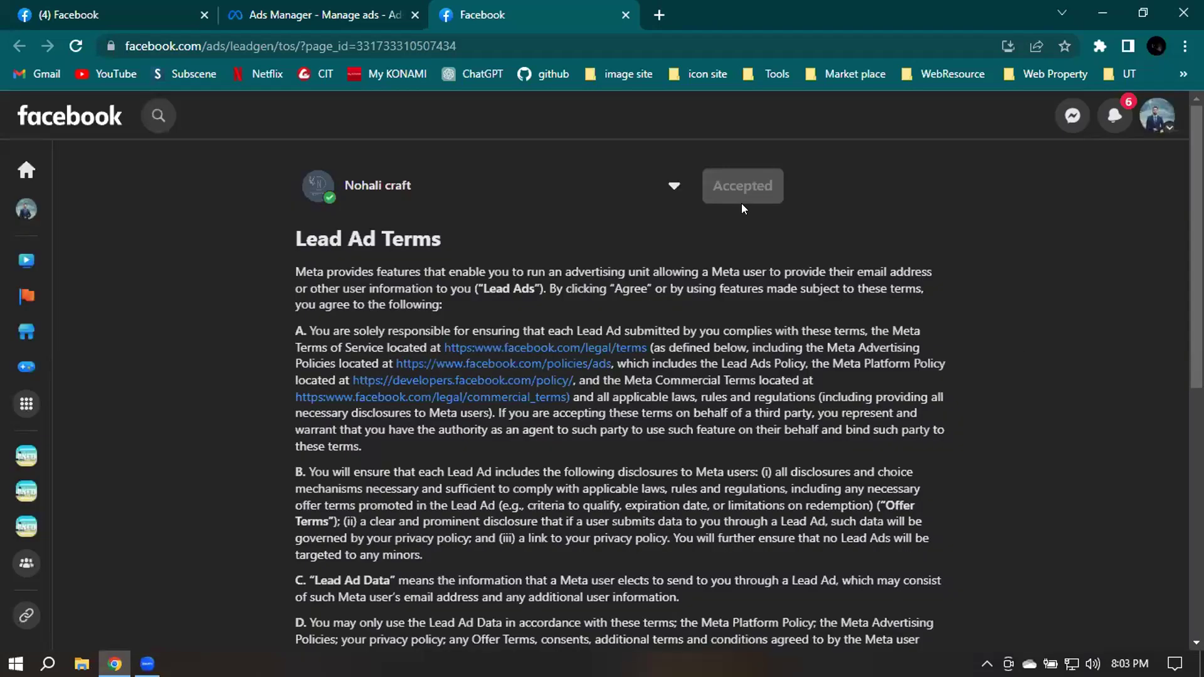
scroll(734, 275, "down", 1)
scroll(621, 378, "down", 6)
scroll(671, 191, "up", 8)
left_click(673, 188)
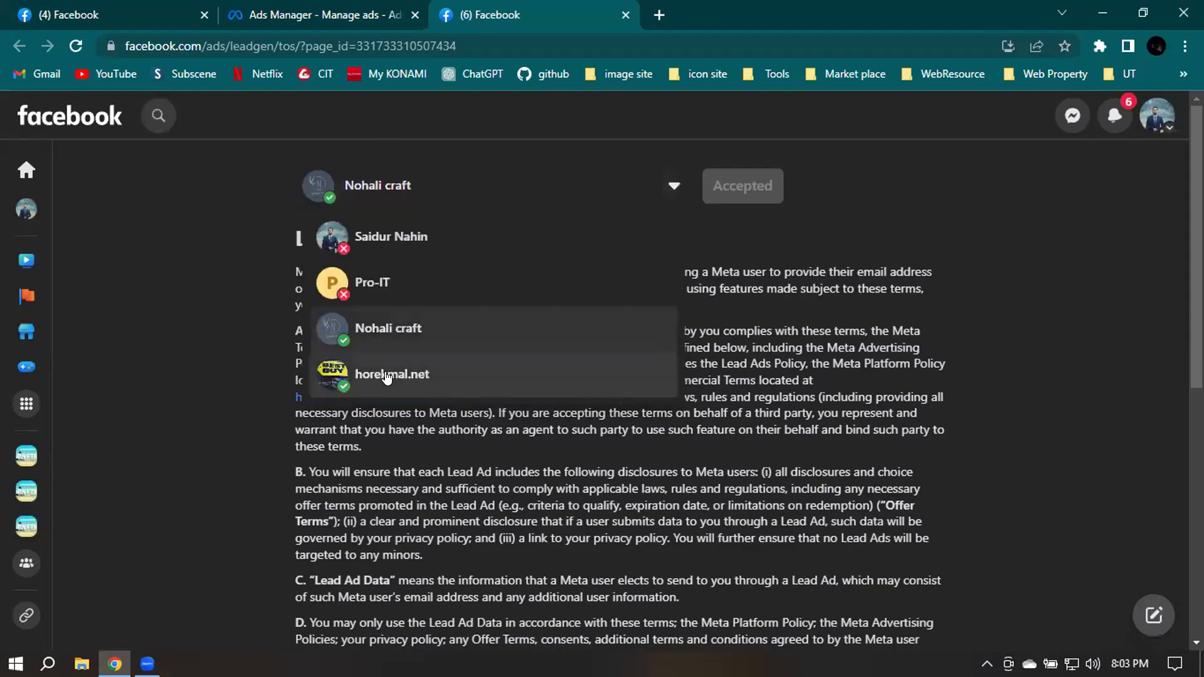
left_click(746, 188)
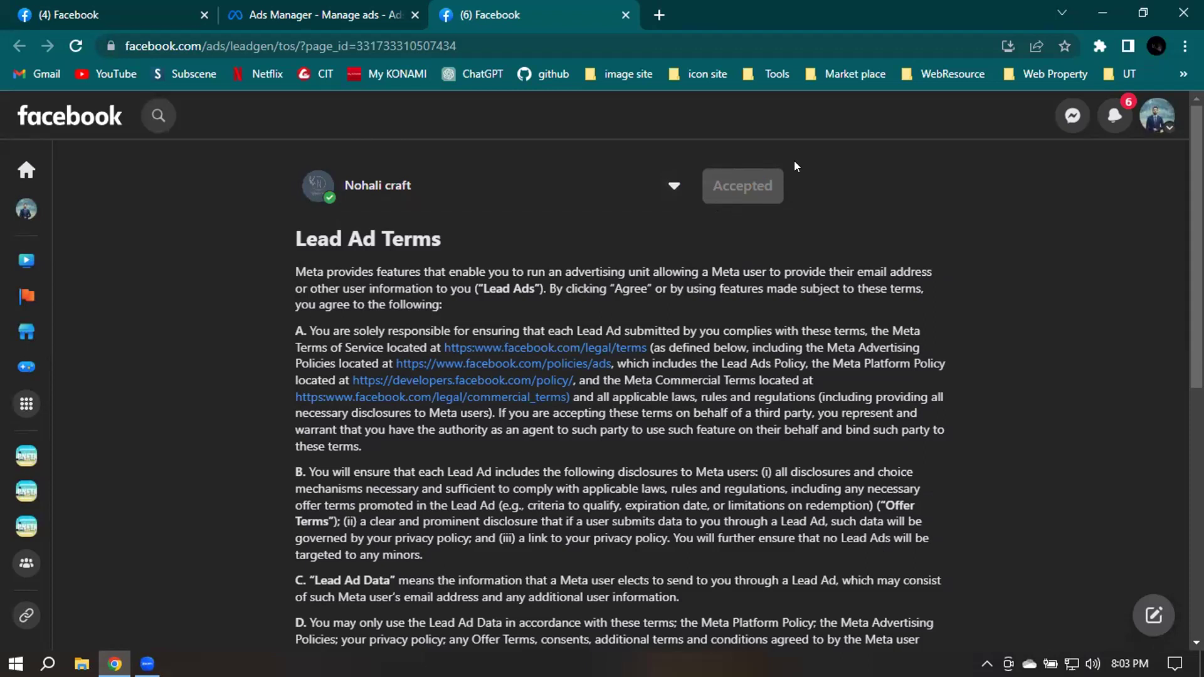
left_click(322, 9)
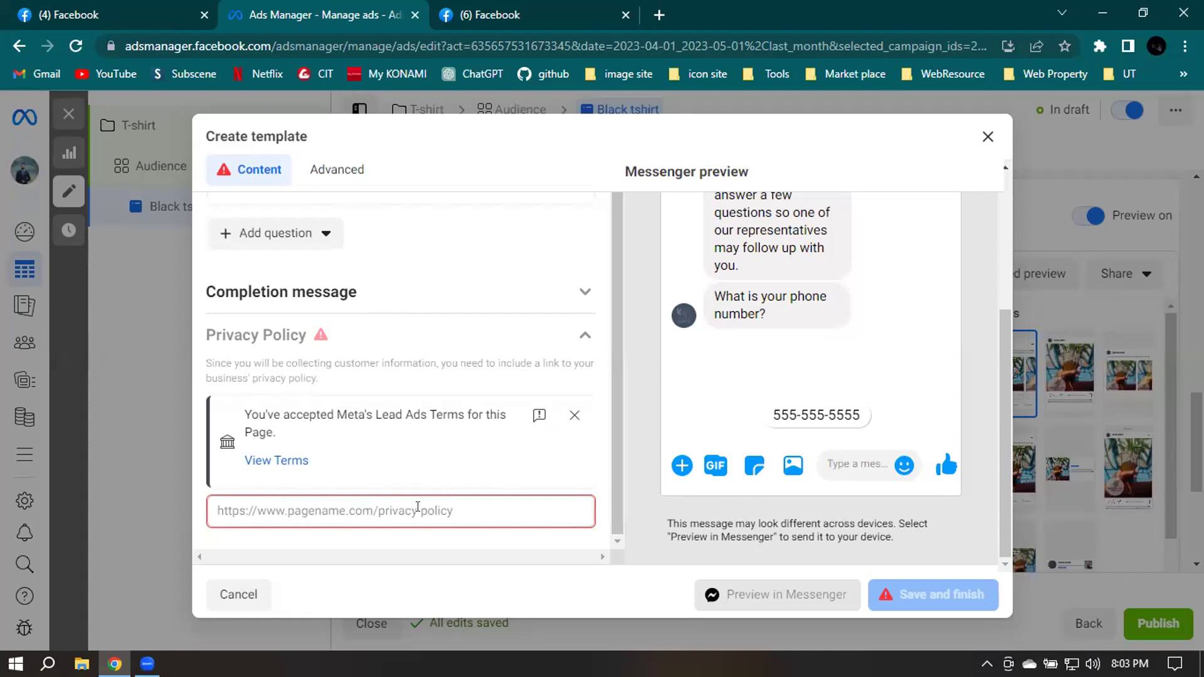
- Type 'nohali craft' into the Privacy Policy URL field
left_click(436, 513)
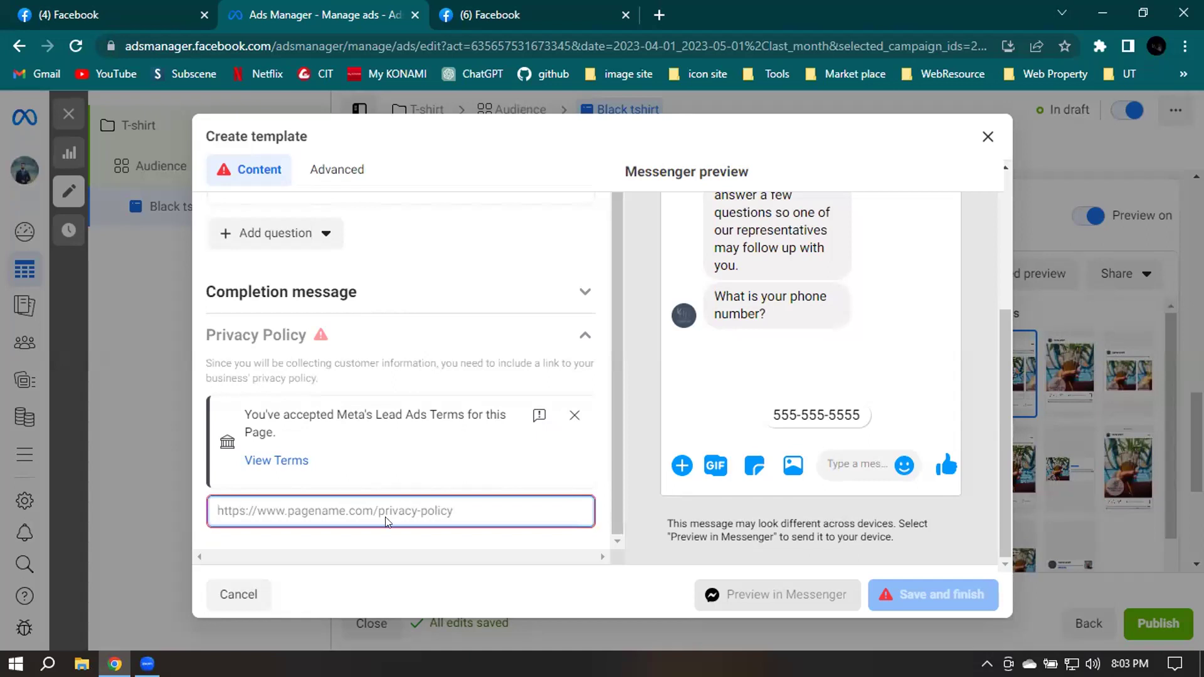
type("no")
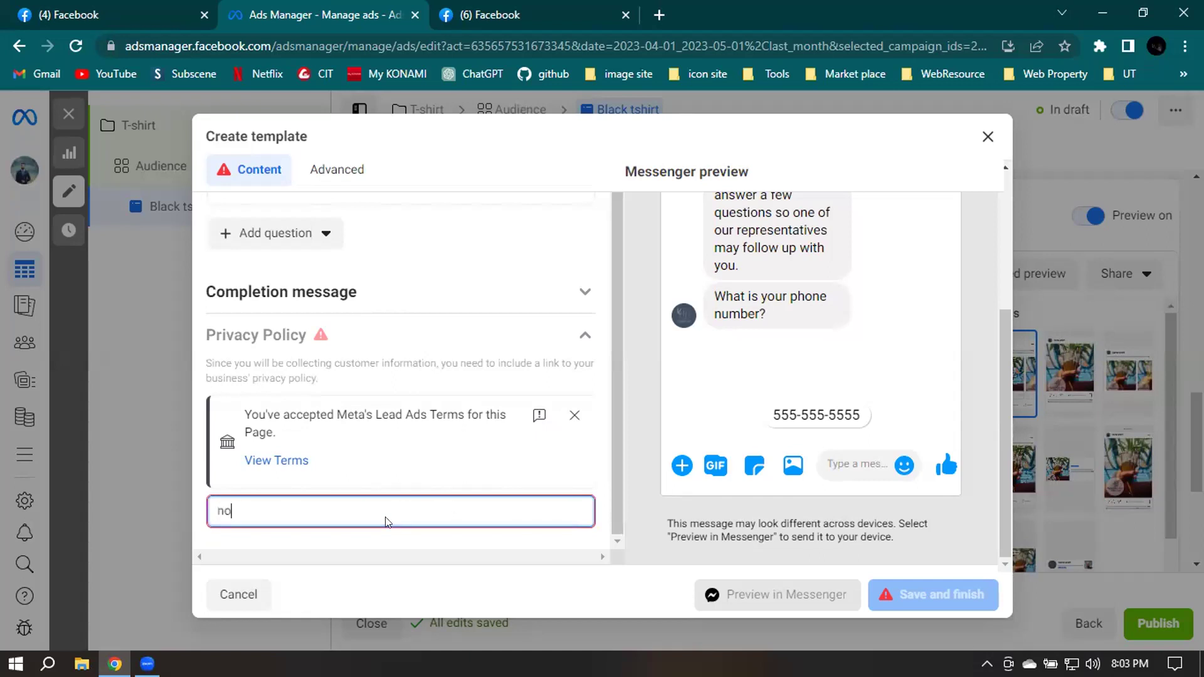
type("hali craft")
key("Left")
key("Left")
key("Left")
key("Left")
key("Left")
left_click(620, 542)
- Copy the Nohali craft Page's web address from the Facebook tab
key("ctrl+shift+Tab")
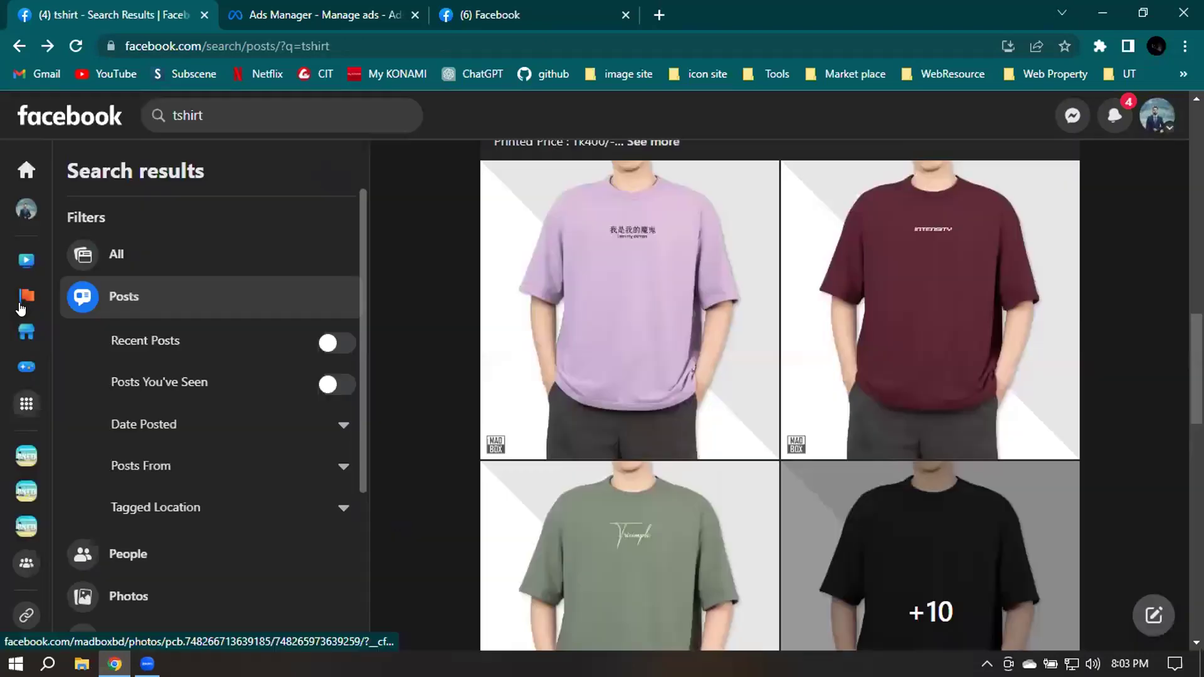
key("Escape")
left_click(26, 295)
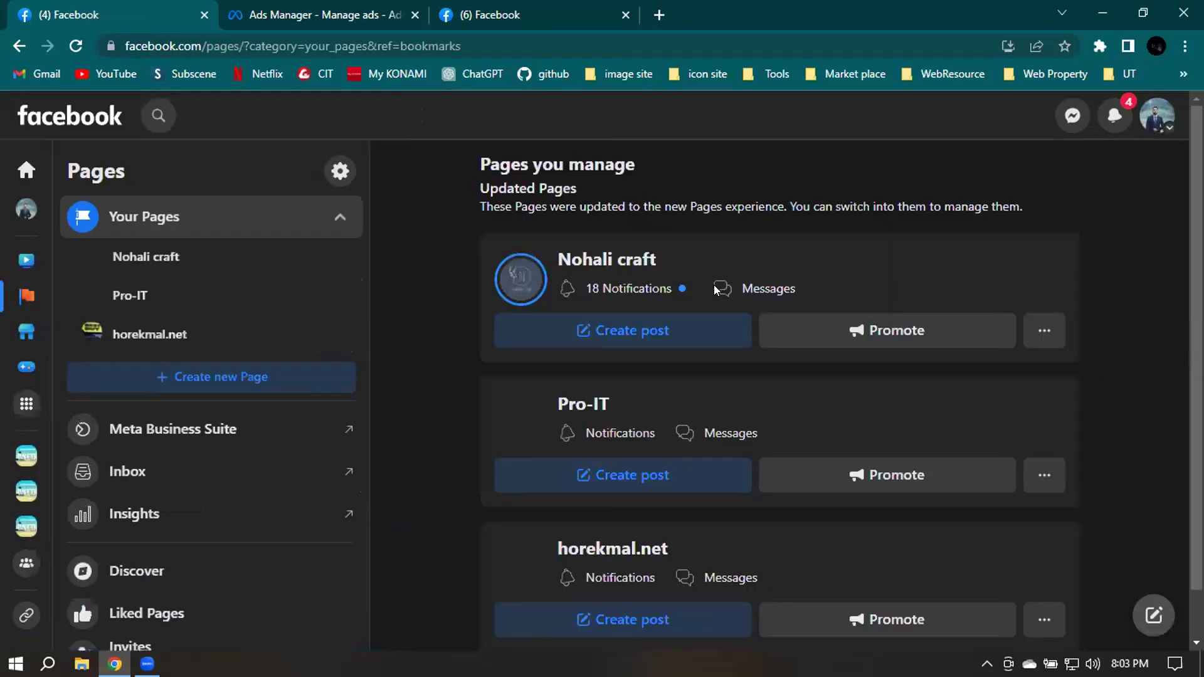
left_click(601, 419)
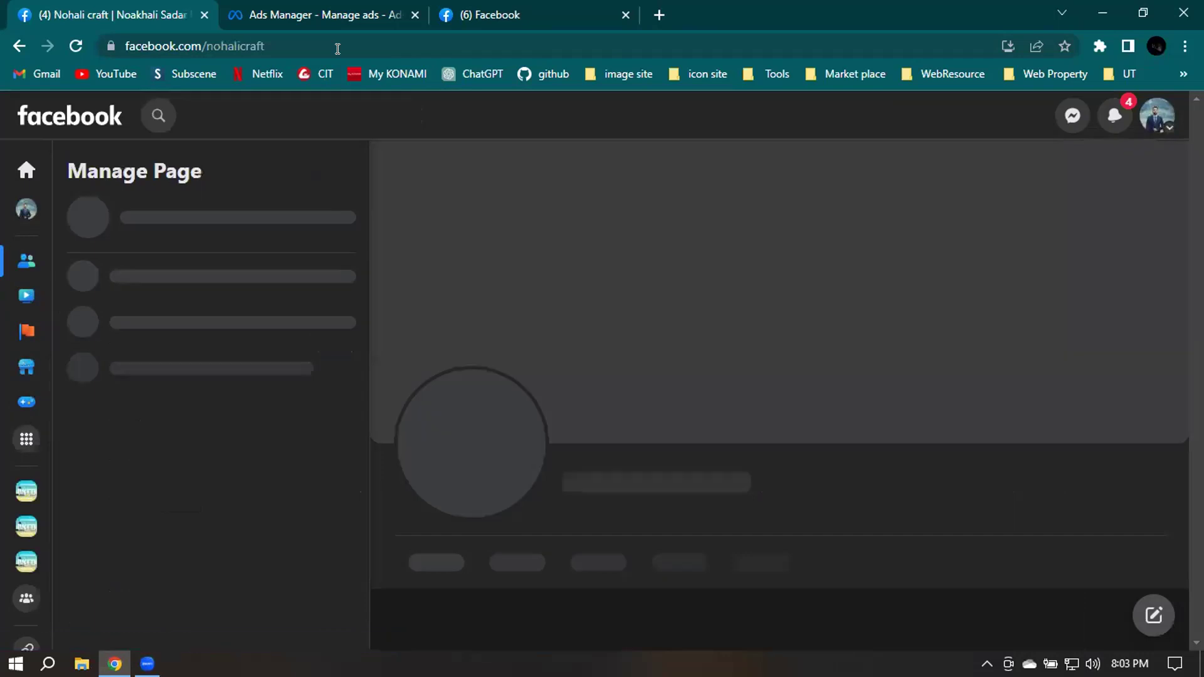
double_click(404, 43)
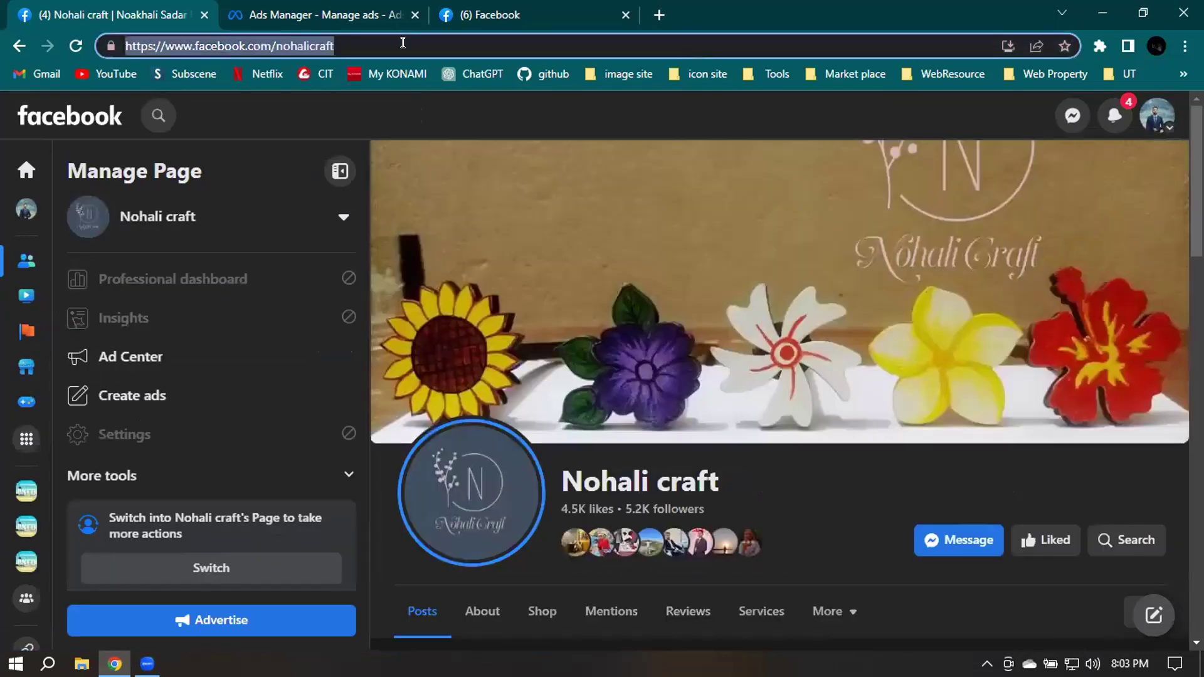
key("ctrl+Tab")
left_click(307, 504)
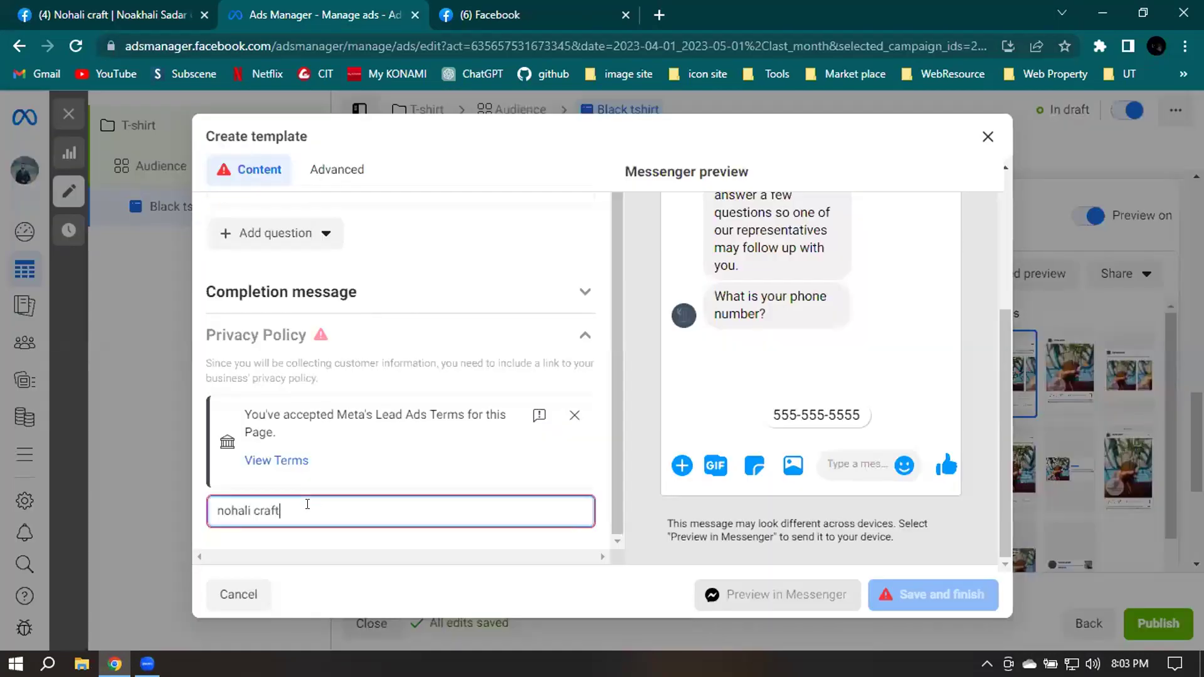
key("ctrl+a")
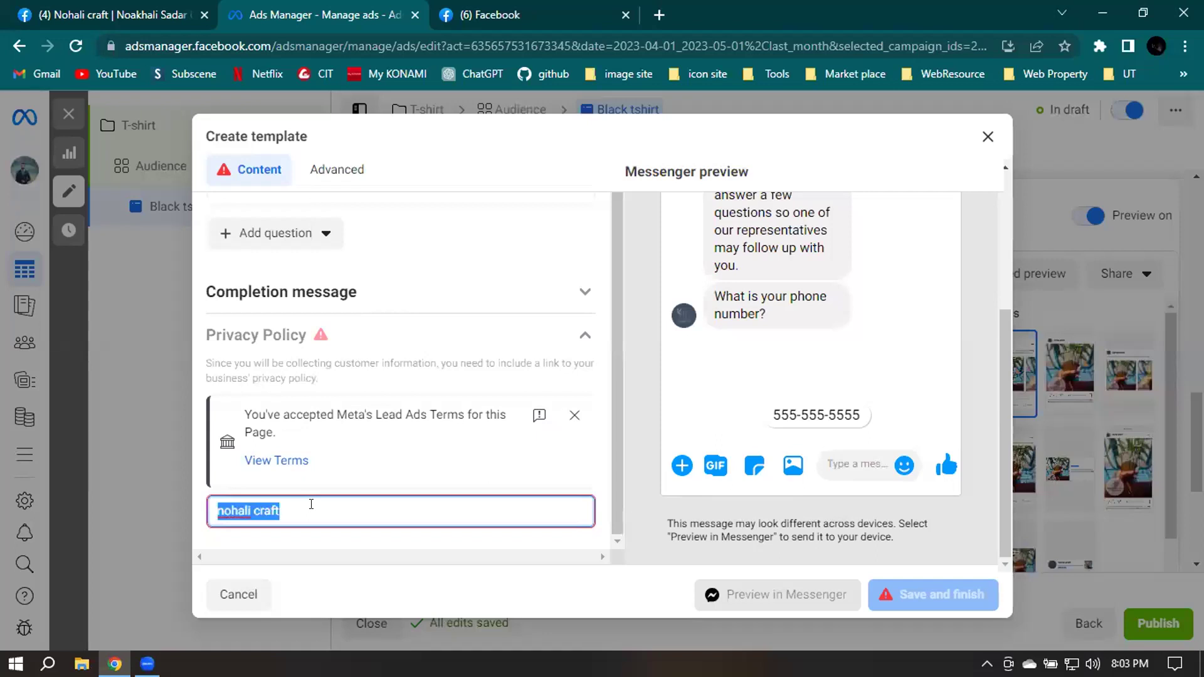
type("https://www.facebook.com/nohalicraft")
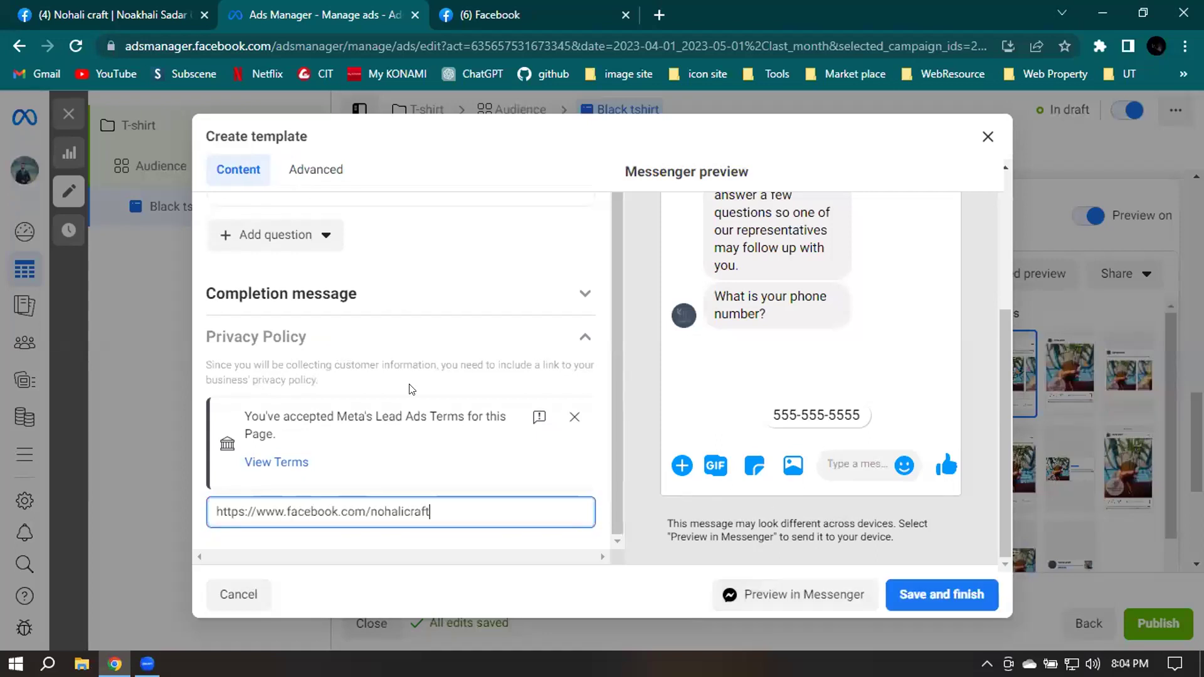
left_click(944, 603)
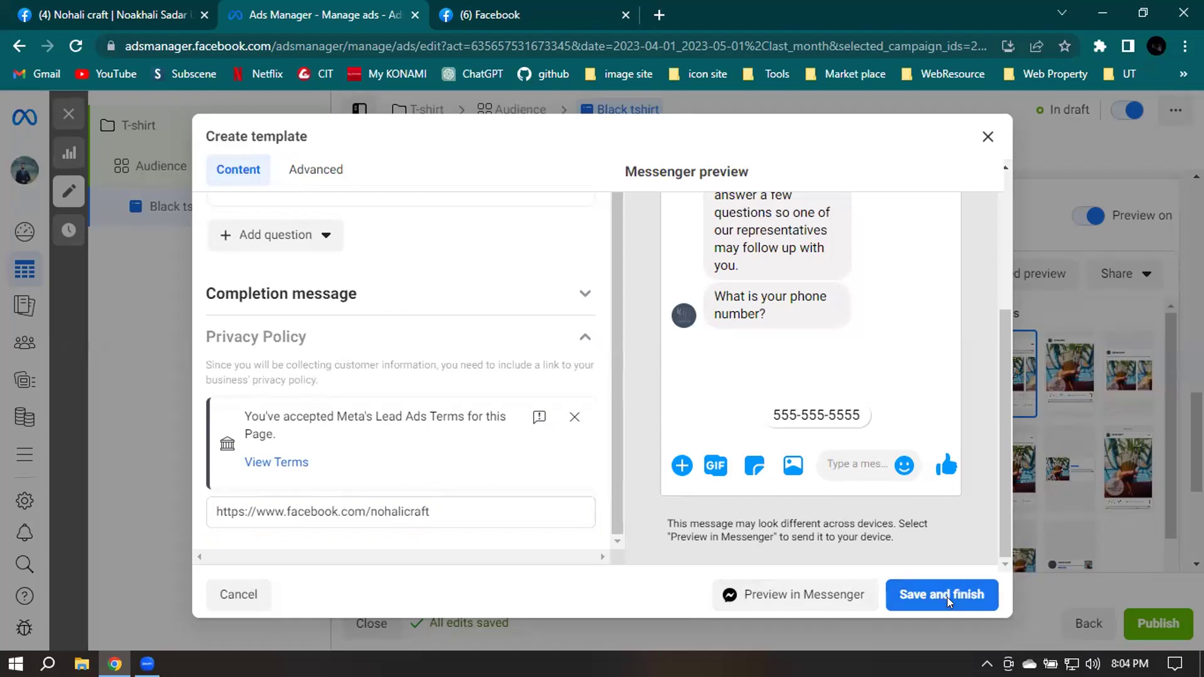
- Confirm Got it to finish the Automated chat 06-03-23 template and dismiss the Messenger preview notice
left_click(946, 597)
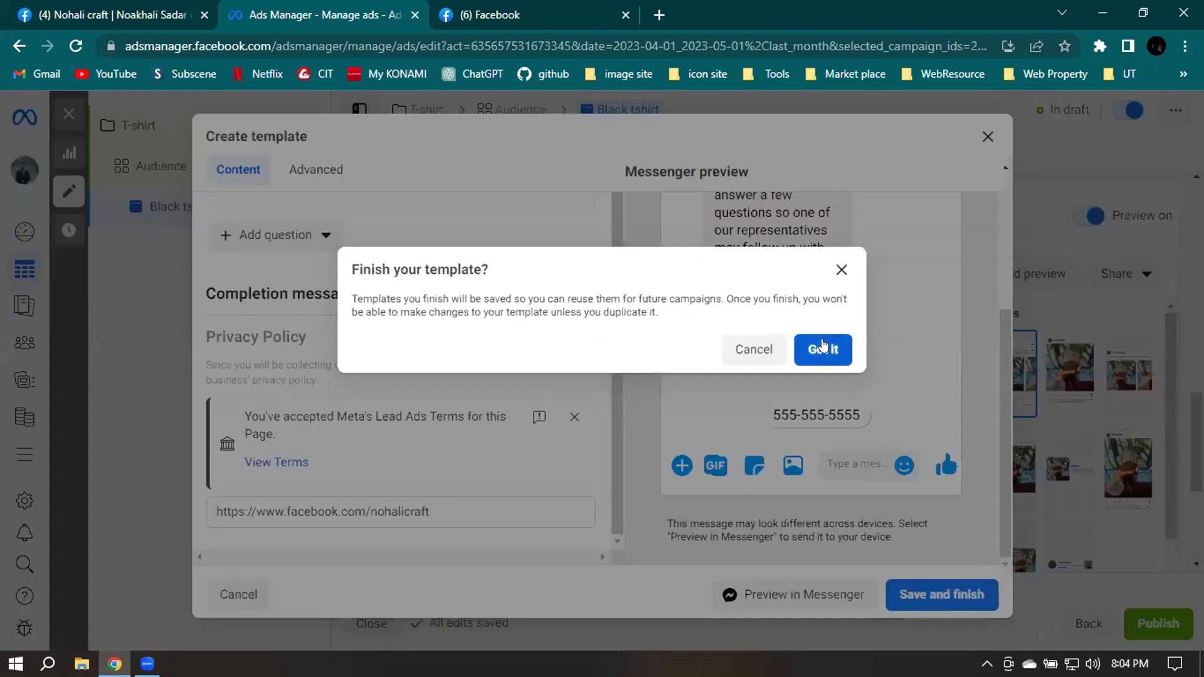
left_click(828, 346)
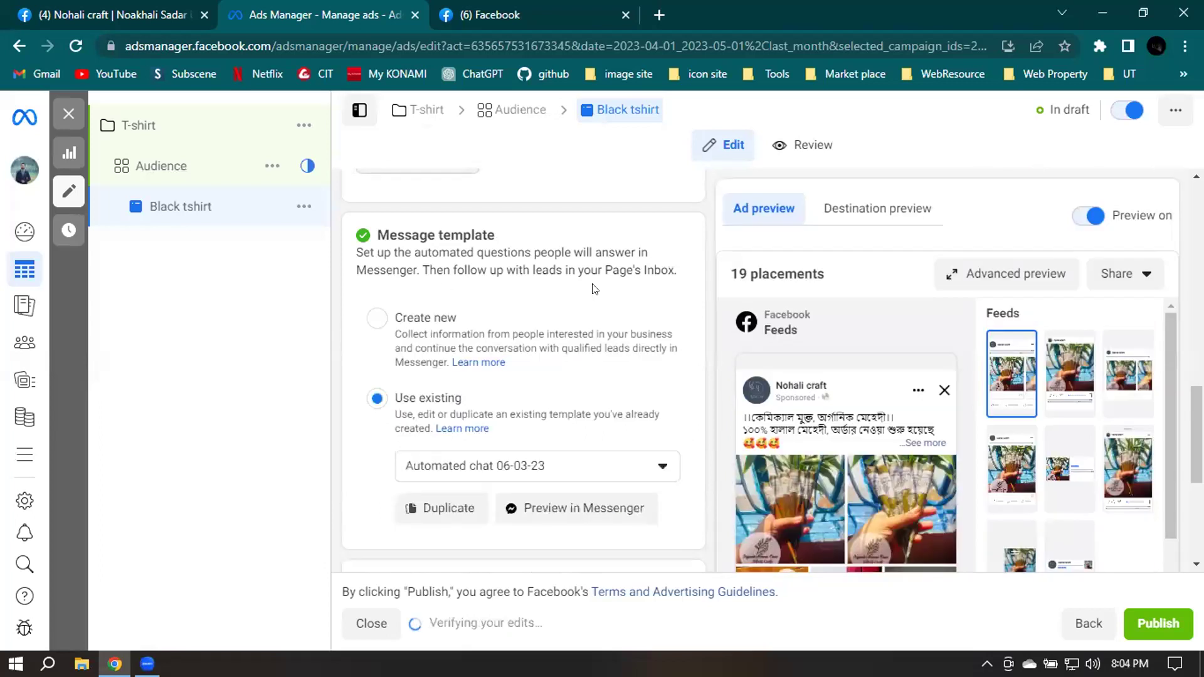
scroll(618, 287, "down", 2)
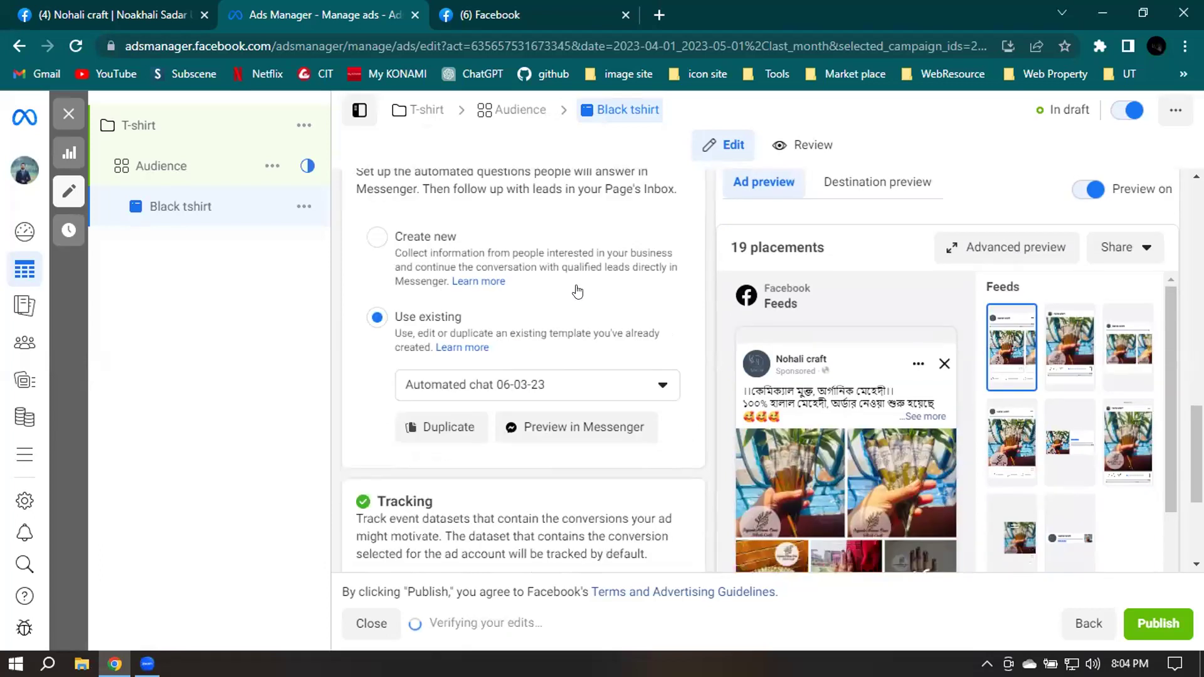
scroll(573, 277, "down", 4)
scroll(578, 287, "up", 3)
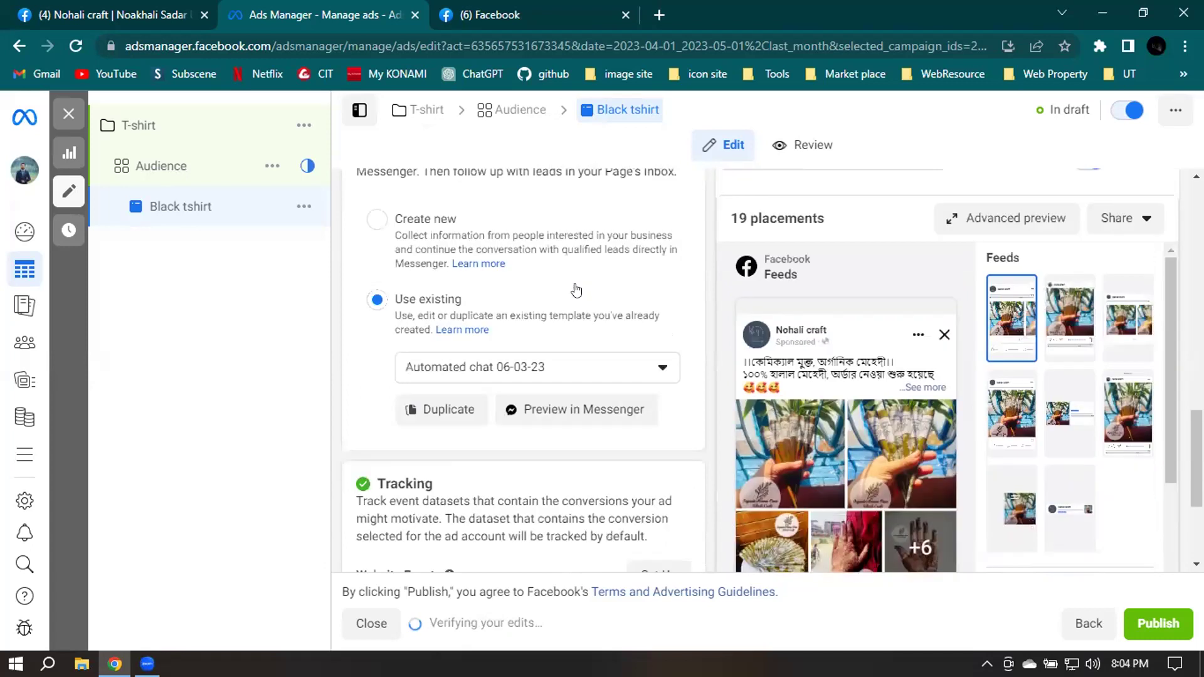
scroll(577, 286, "up", 2)
scroll(575, 280, "up", 4)
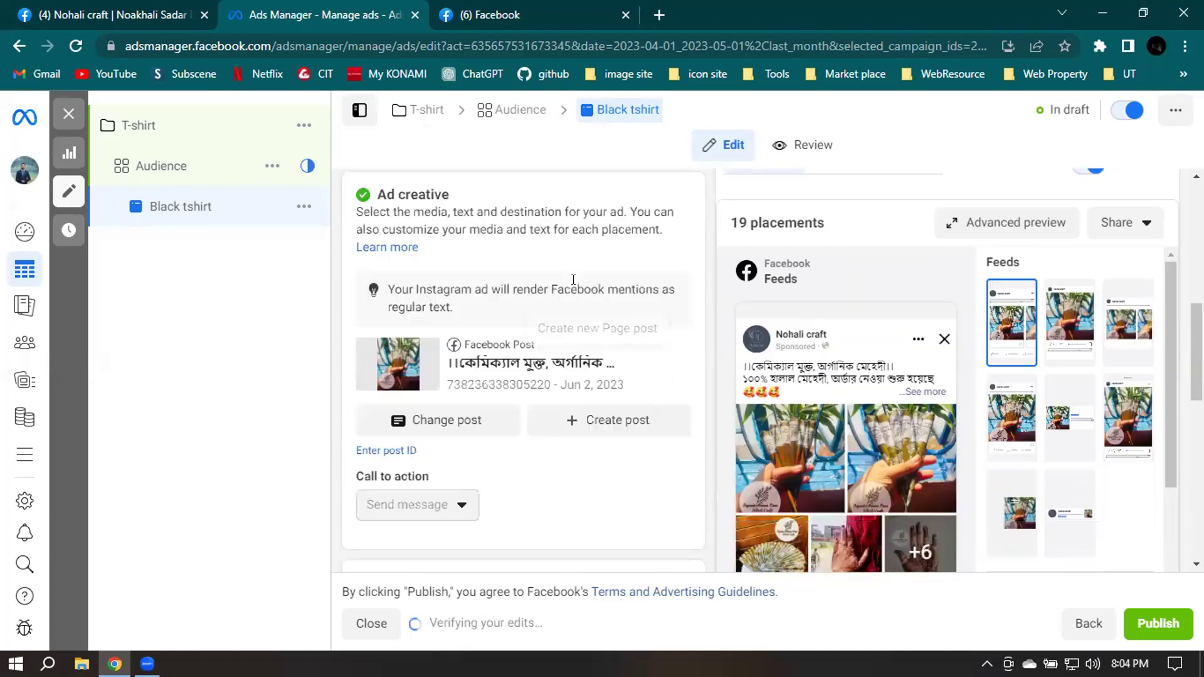
scroll(575, 289, "up", 4)
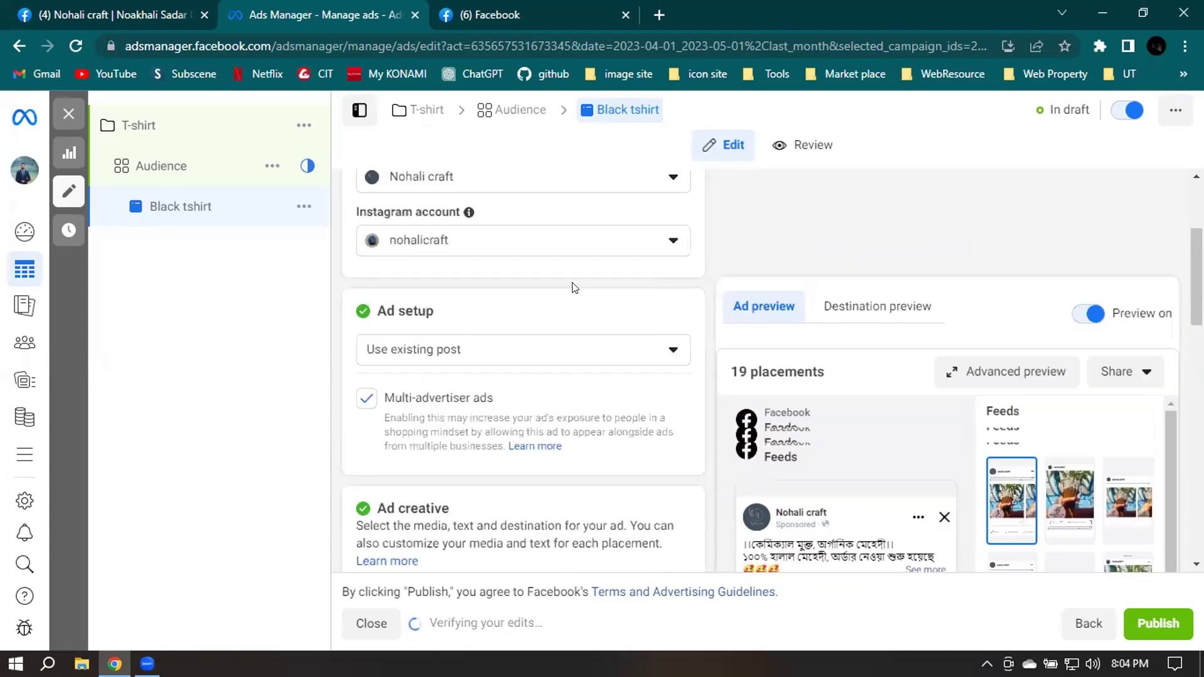
scroll(574, 288, "down", 5)
scroll(572, 288, "down", 4)
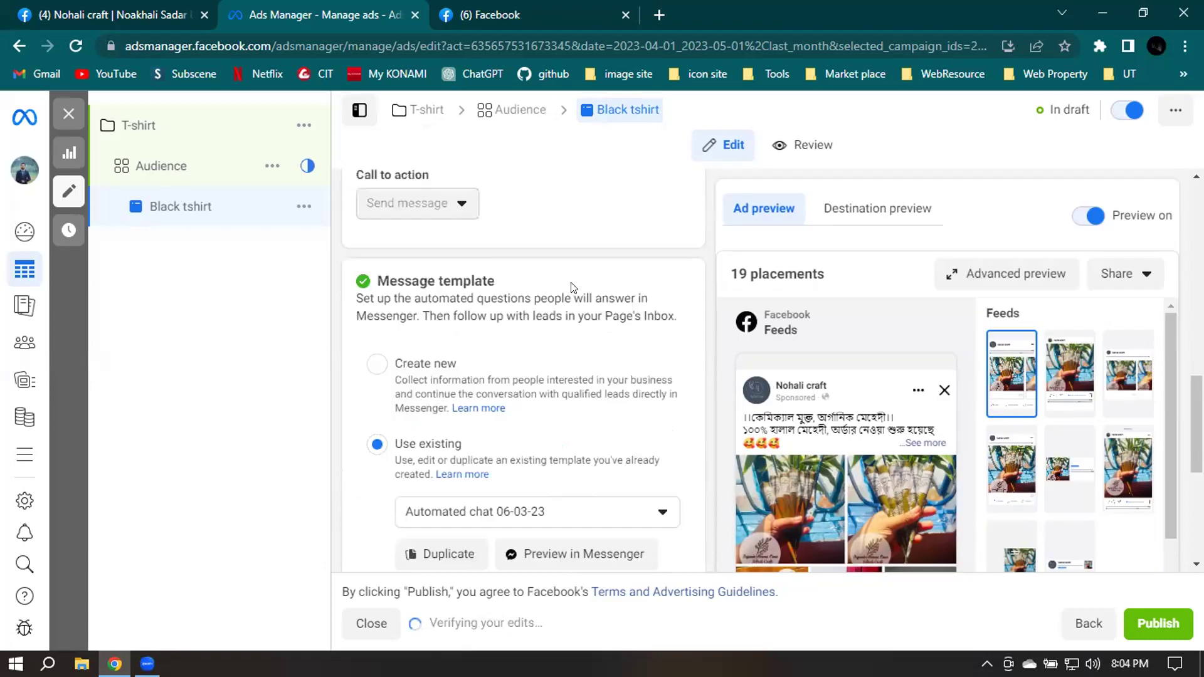
scroll(383, 281, "down", 1)
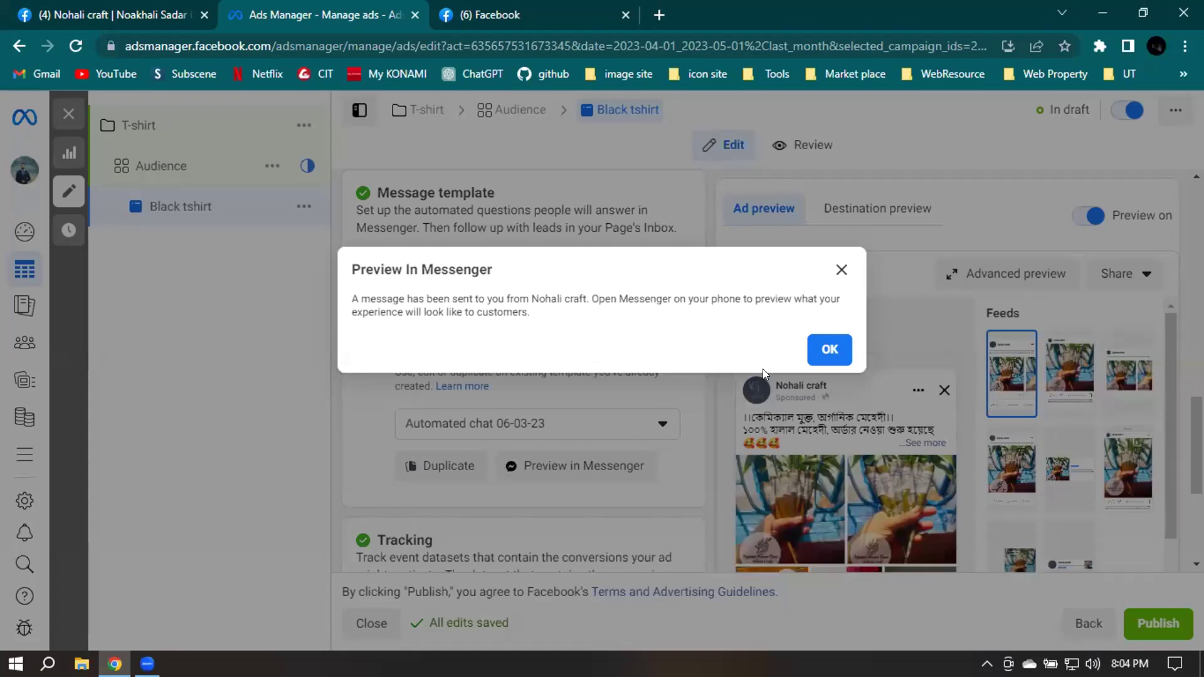
left_click(446, 181)
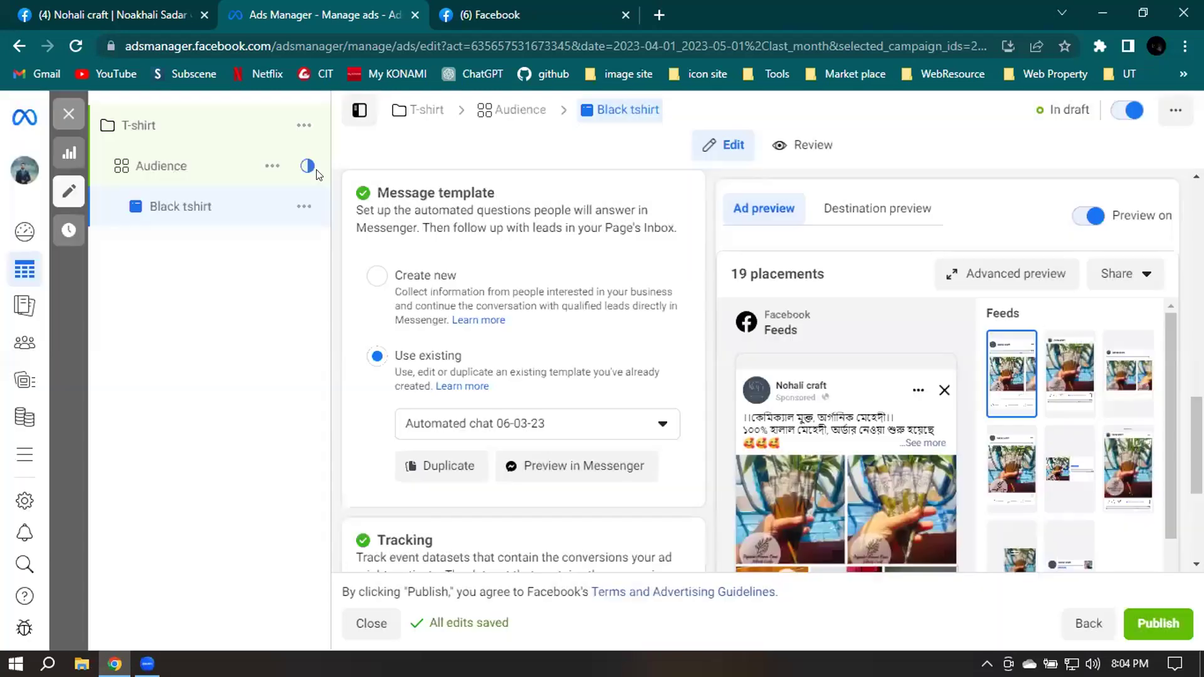
left_click(445, 470)
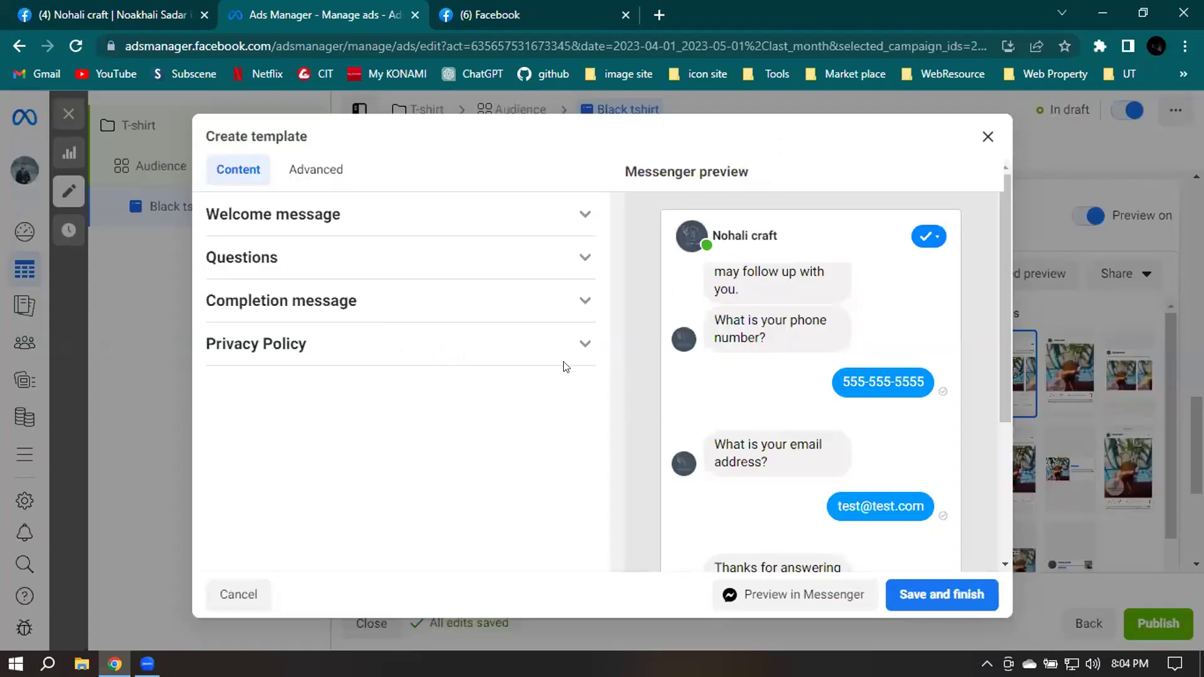
left_click(293, 266)
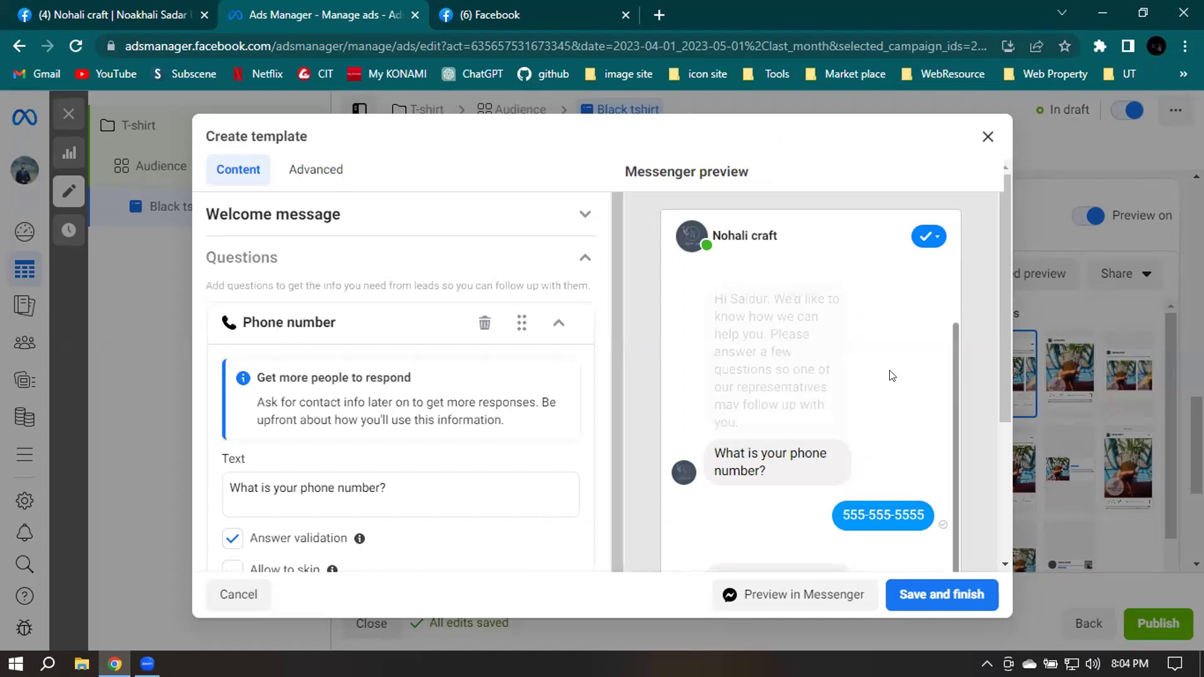
left_click_drag(1009, 416, 1004, 409)
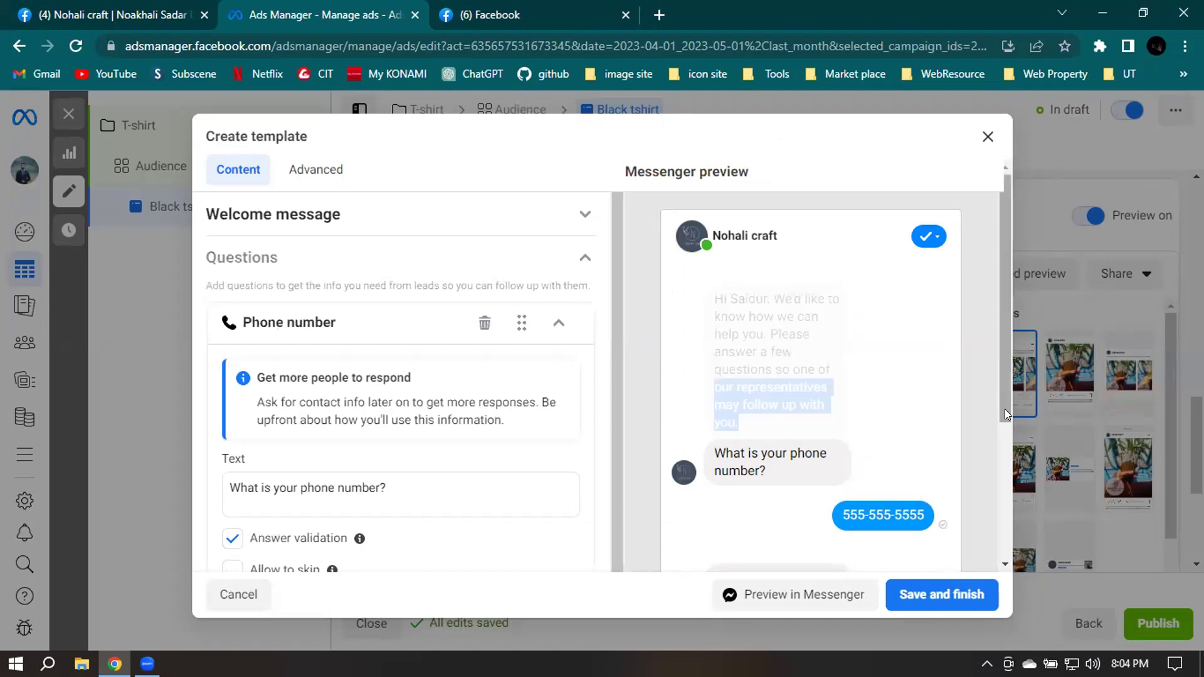
scroll(1007, 509, "down", 3)
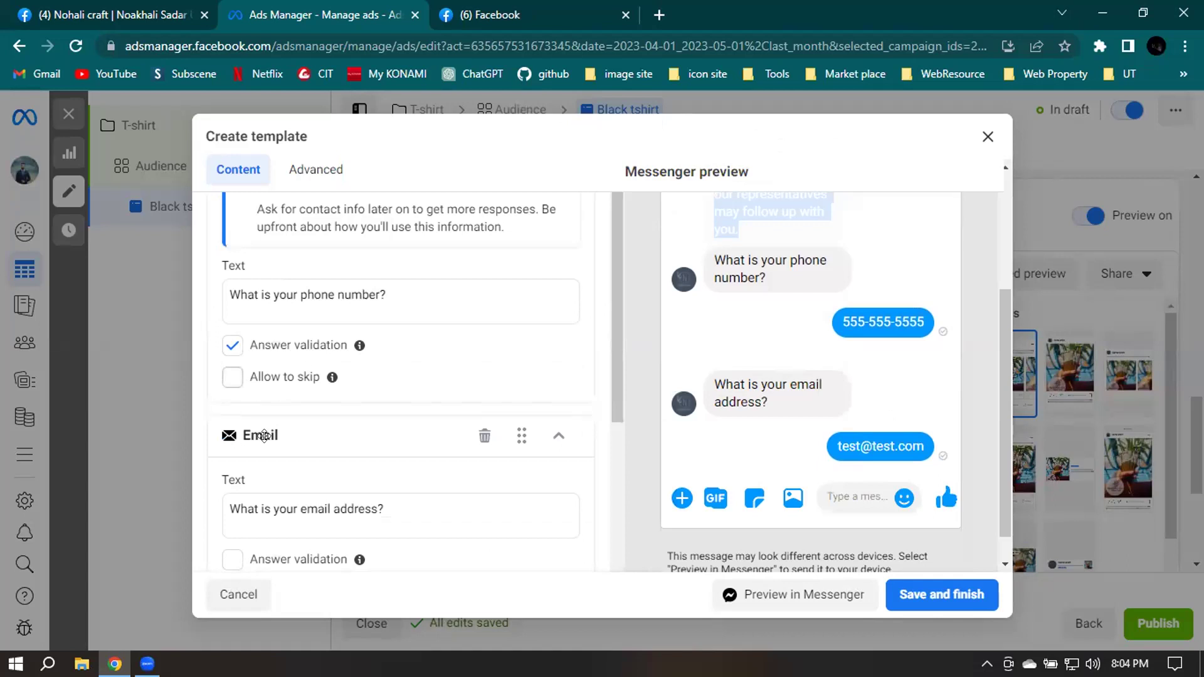
scroll(344, 467, "down", 2)
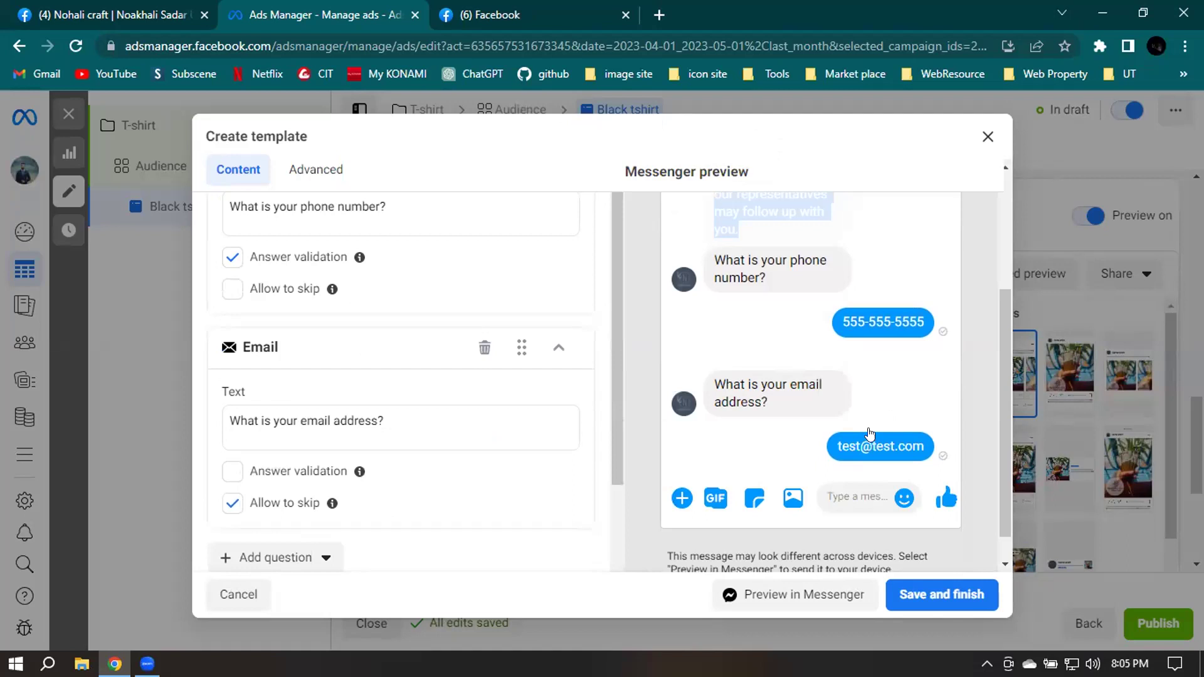
scroll(370, 447, "down", 2)
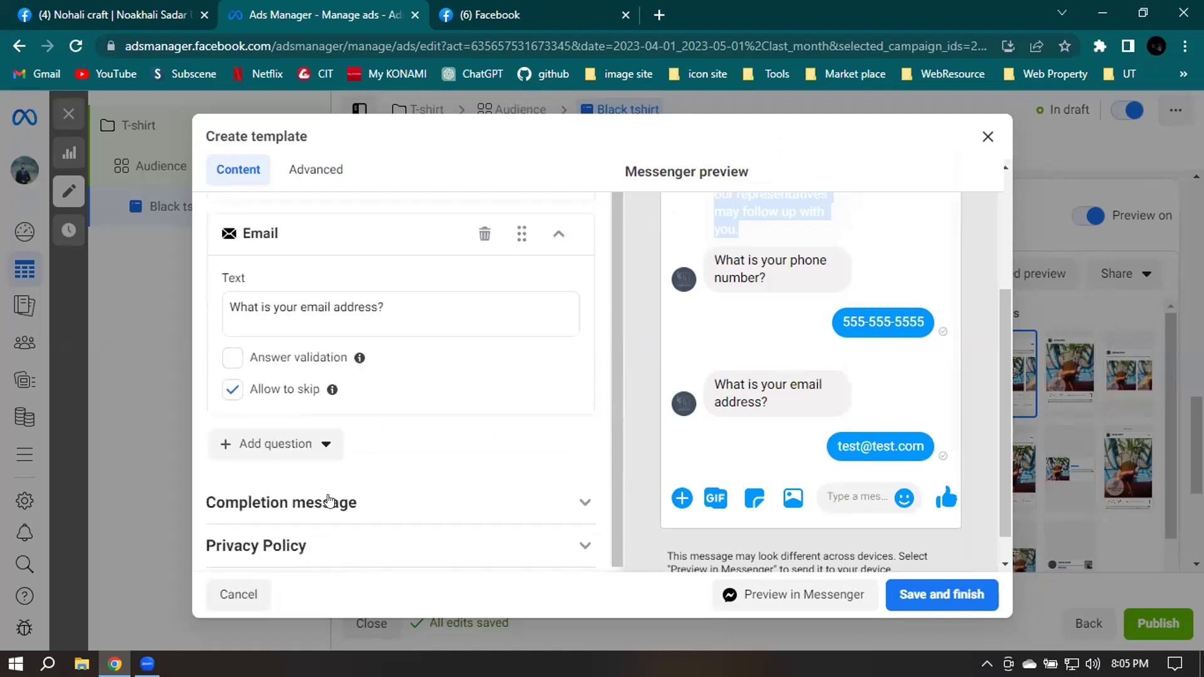
left_click(278, 447)
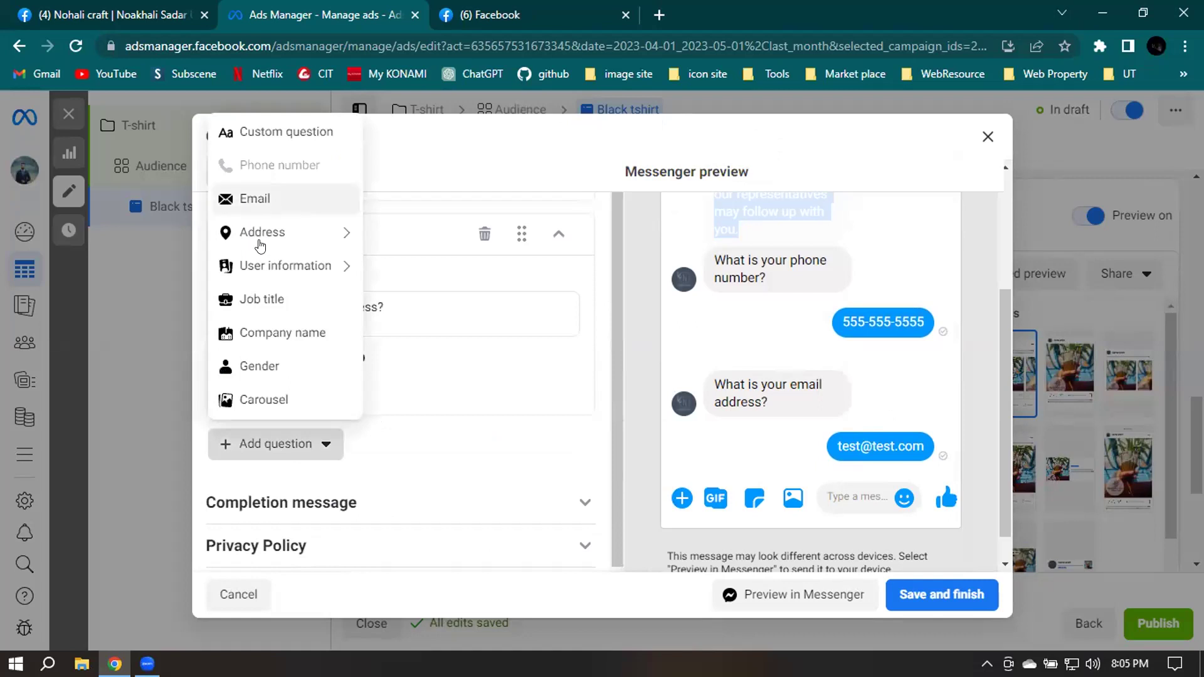
mouse_move(317, 237)
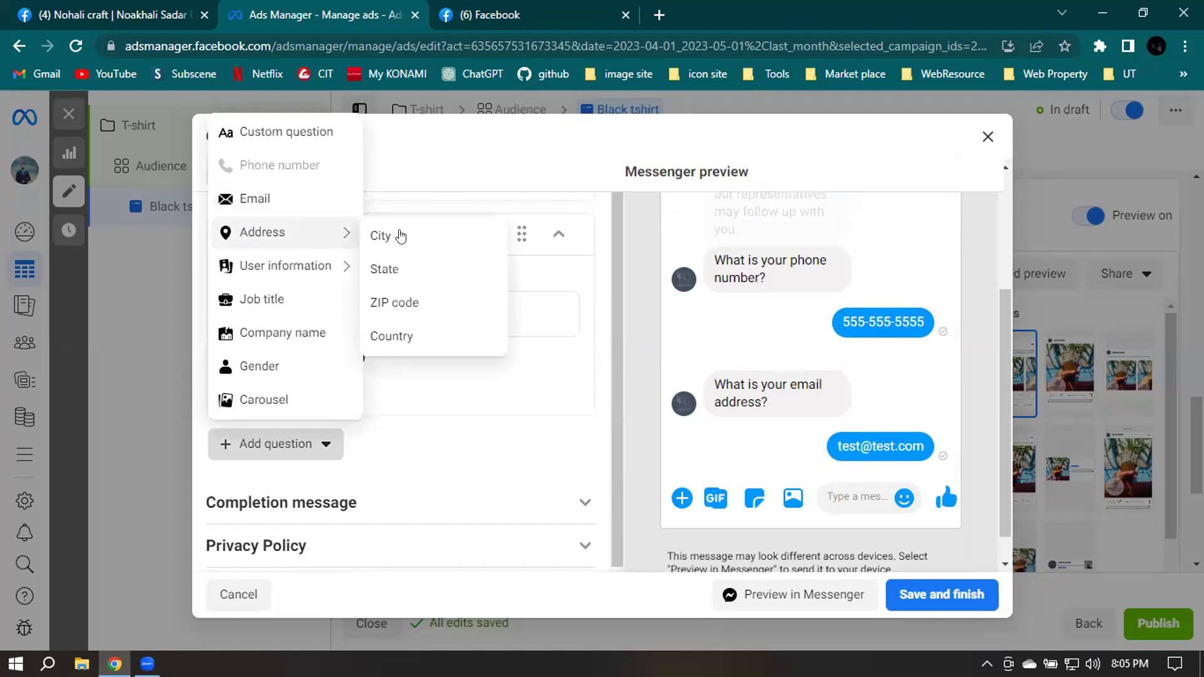
left_click(409, 226)
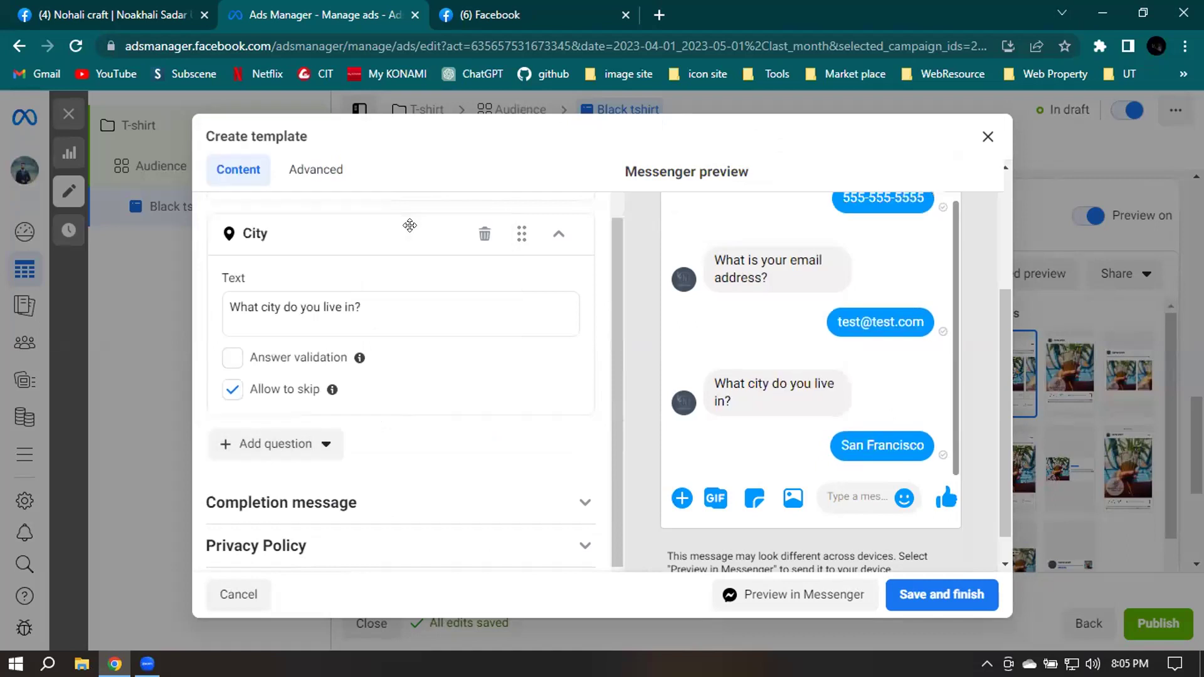
scroll(384, 400, "down", 1)
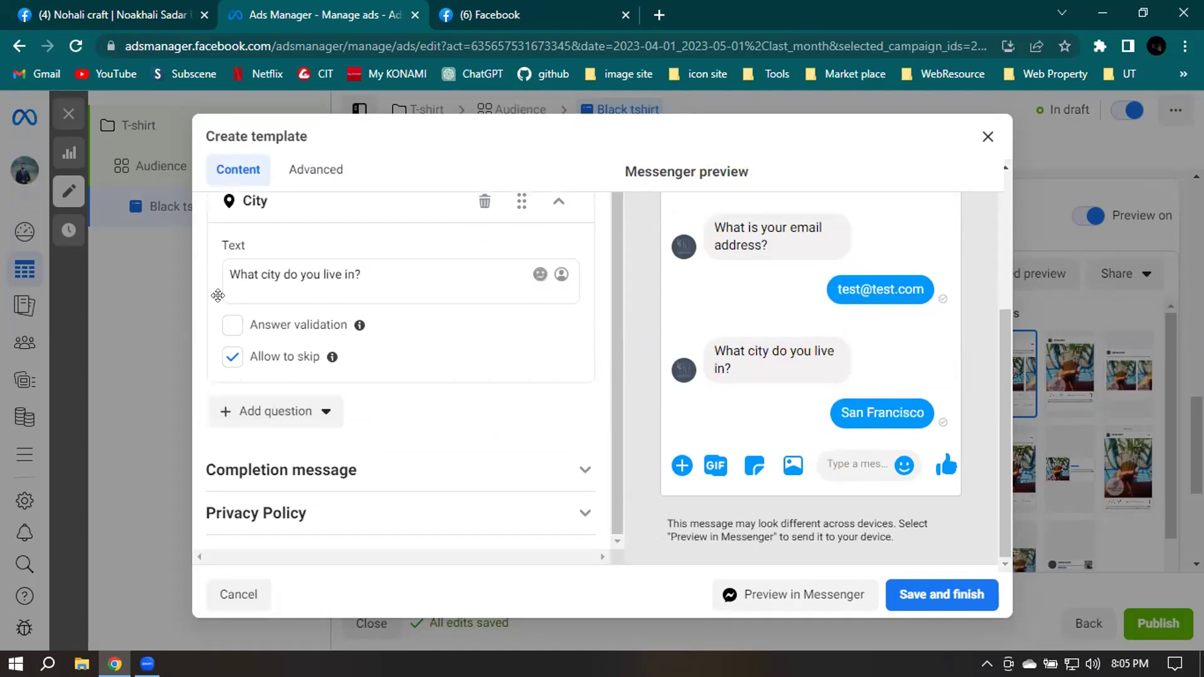
scroll(351, 332, "up", 1)
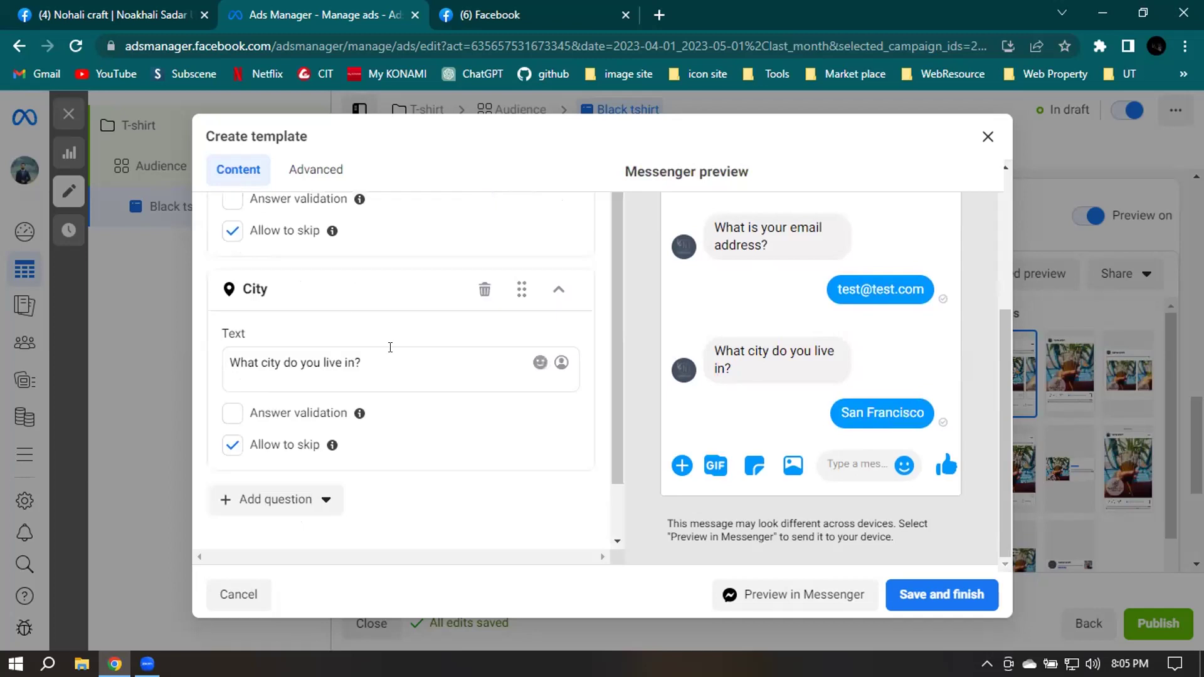
scroll(392, 348, "down", 1)
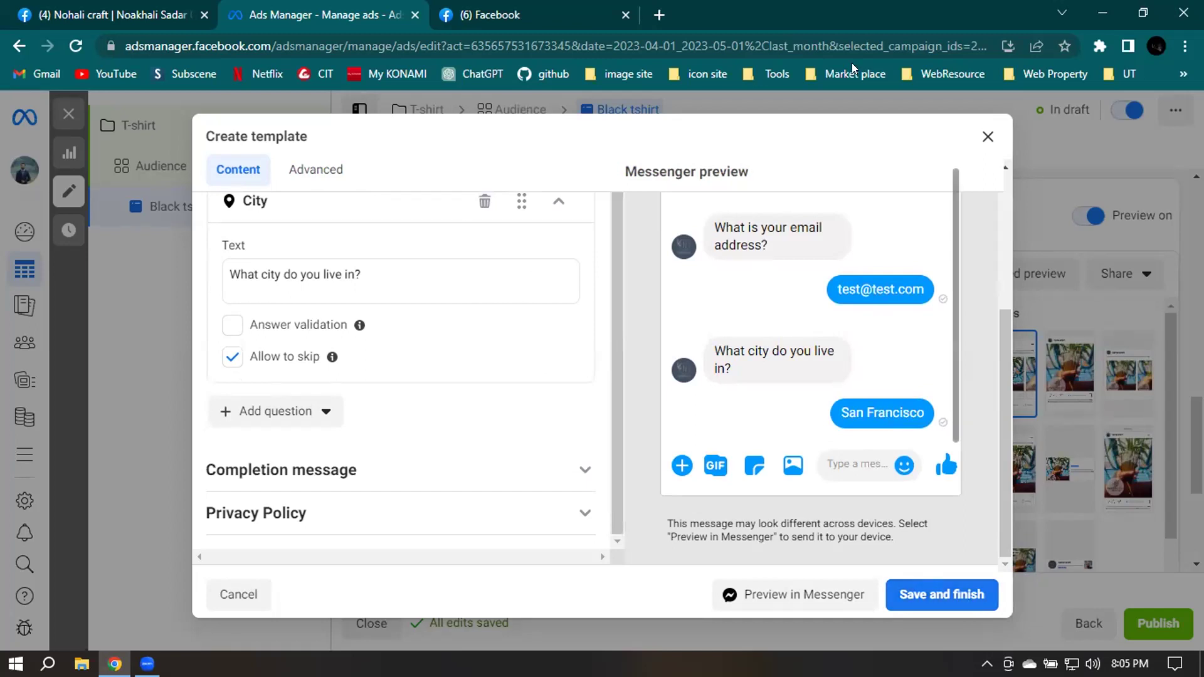
left_click(989, 142)
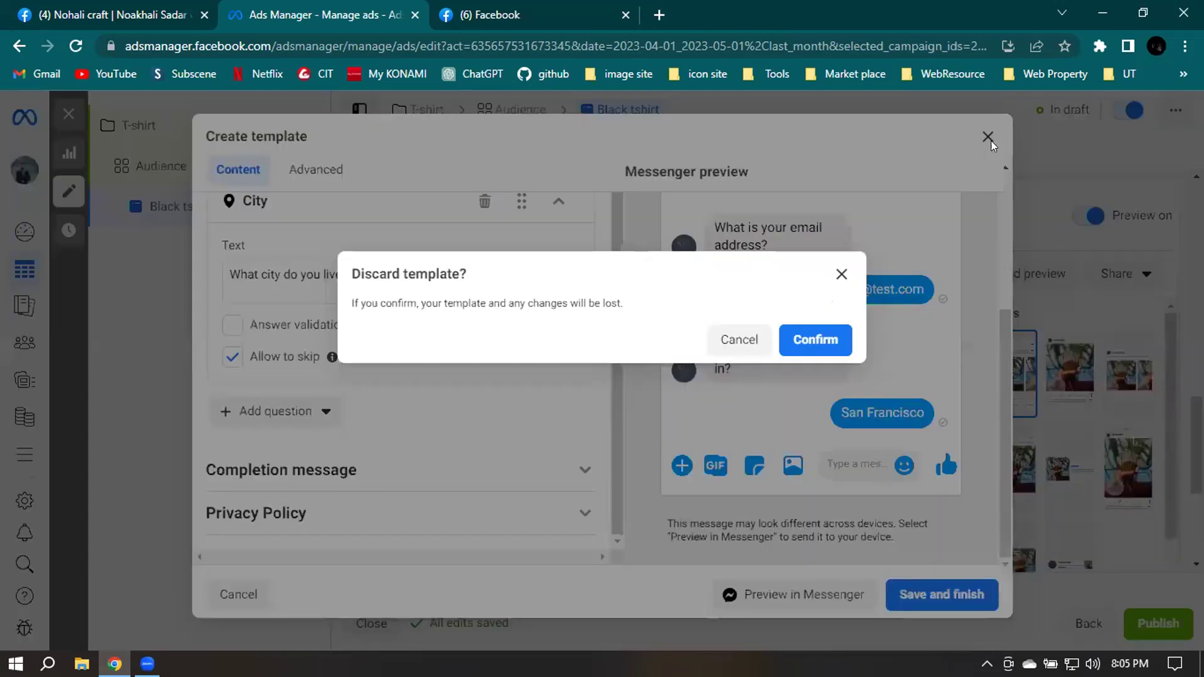
left_click(809, 339)
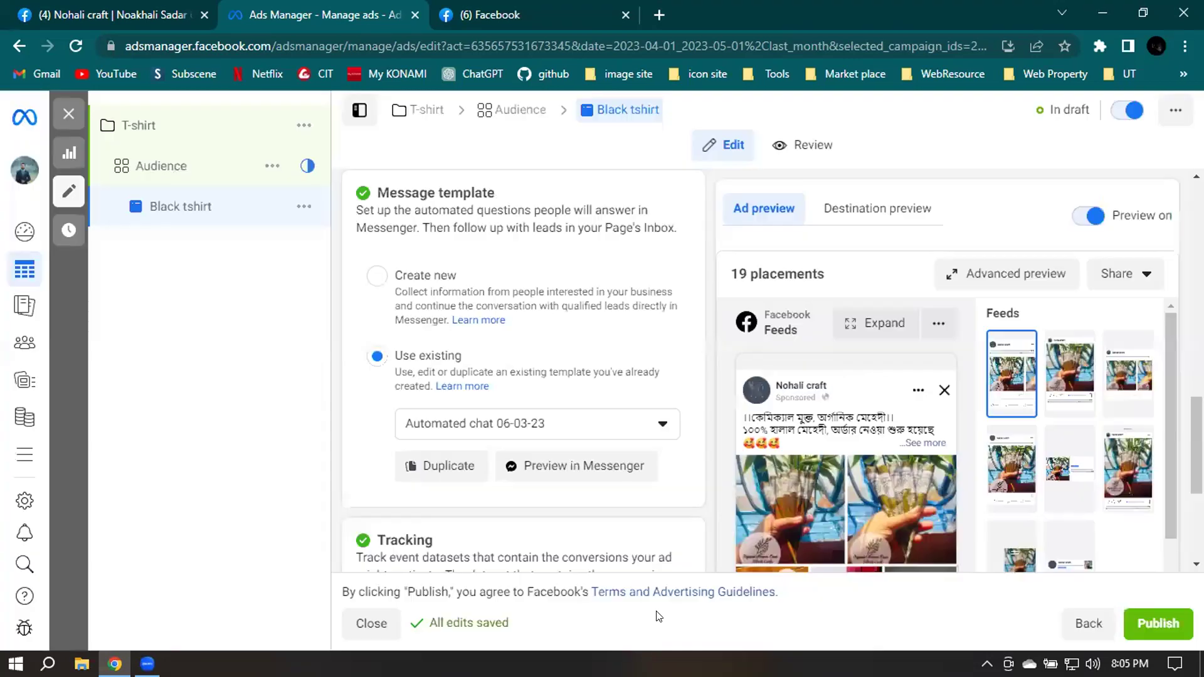
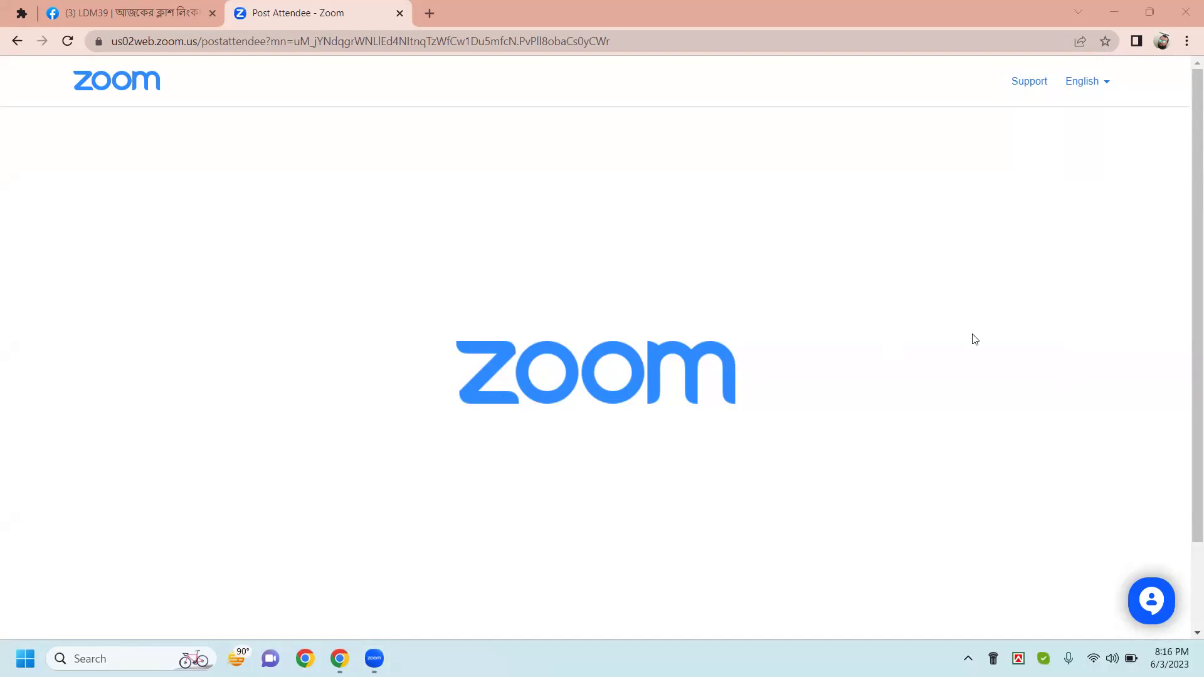
- Load ads.facebook.com in the current Chrome tab using the address bar's autocomplete suggestion
left_click(387, 41)
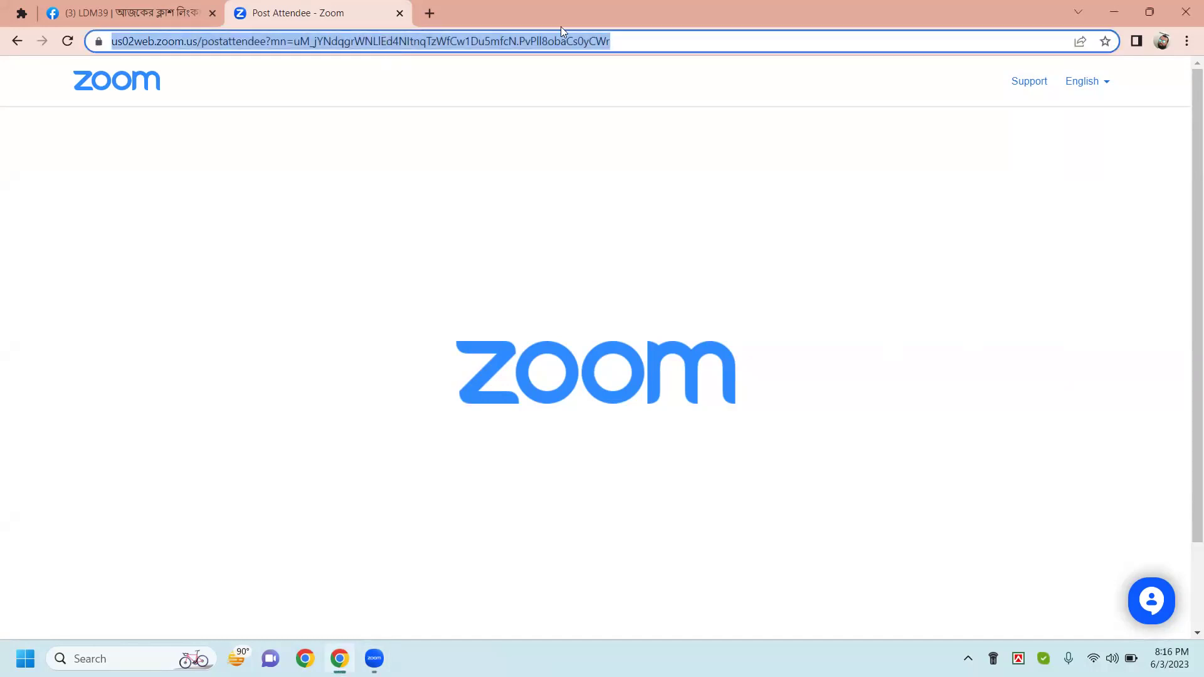
type("ads")
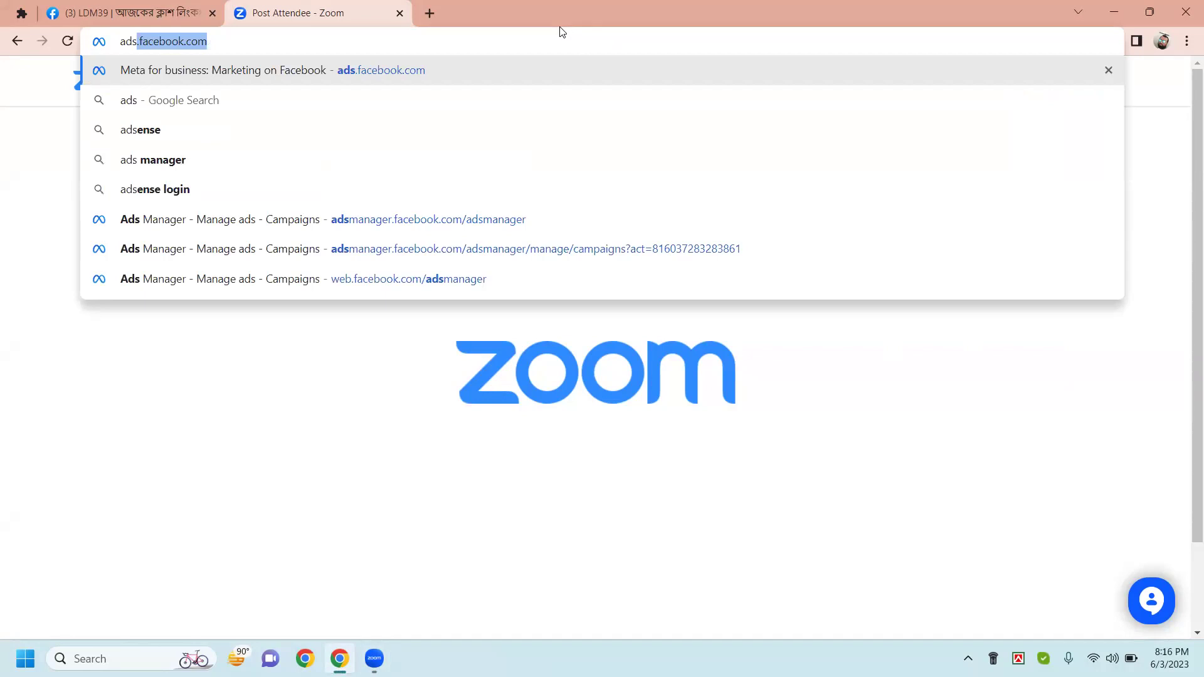
type(".face")
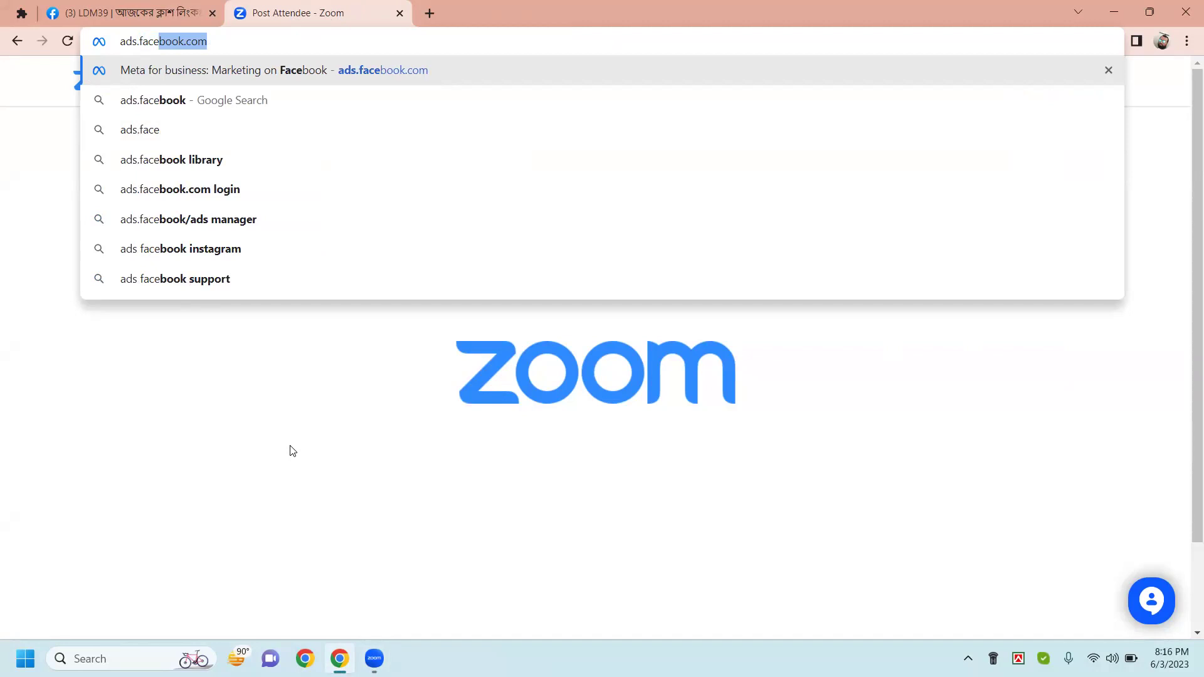
key("Right")
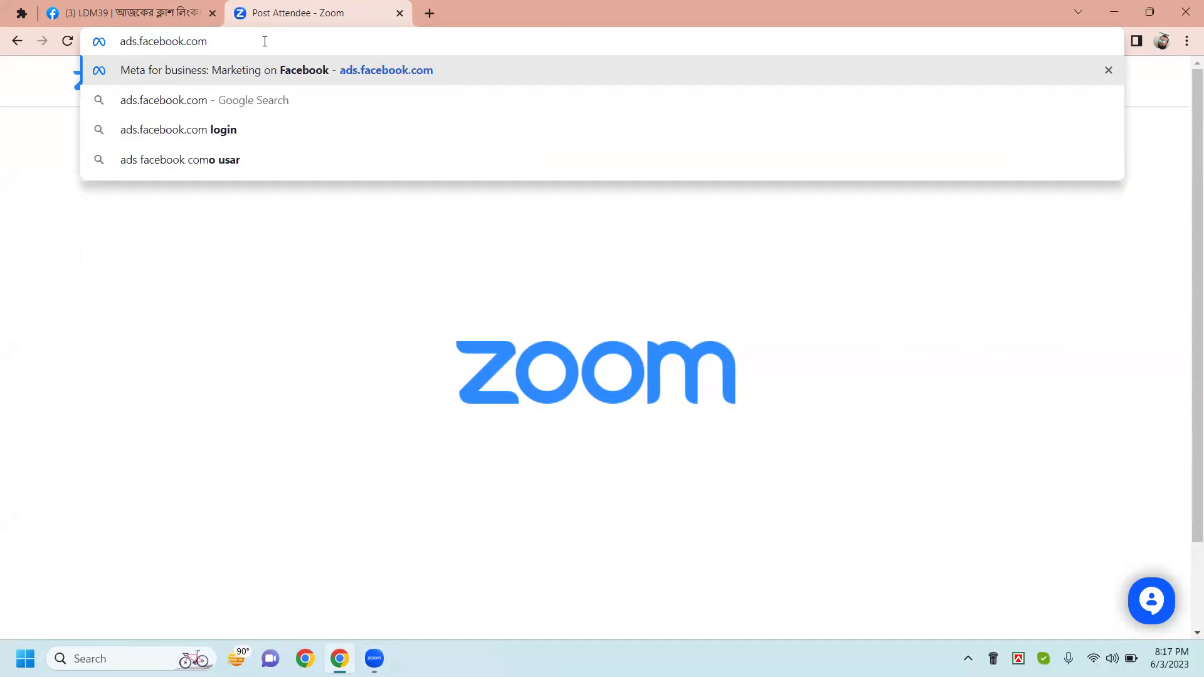
key("Return")
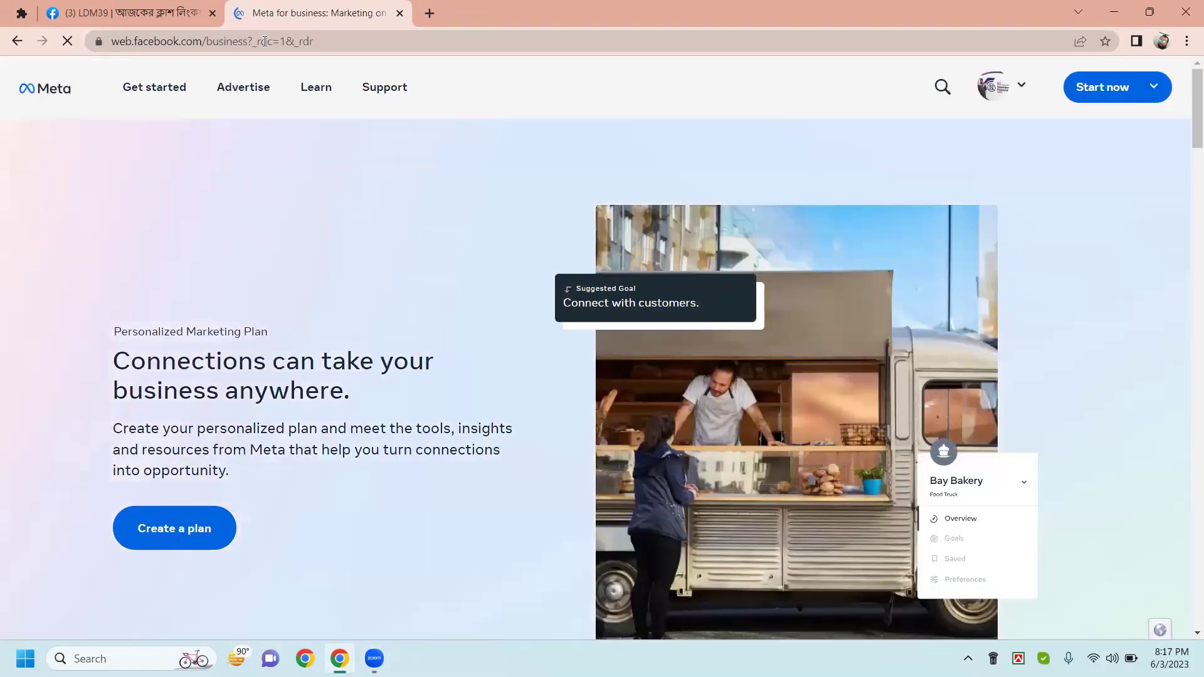
- Enter Ads Manager with Start now and dismiss the 'Add payment method' notice
left_click(1097, 91)
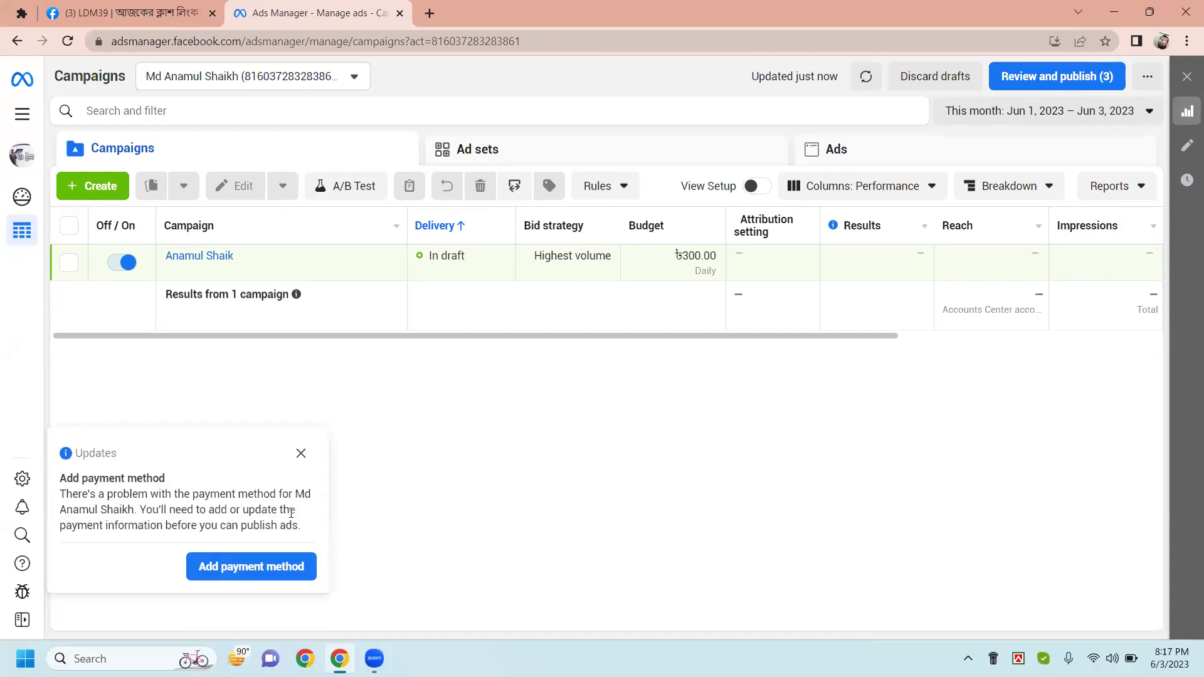
left_click(300, 453)
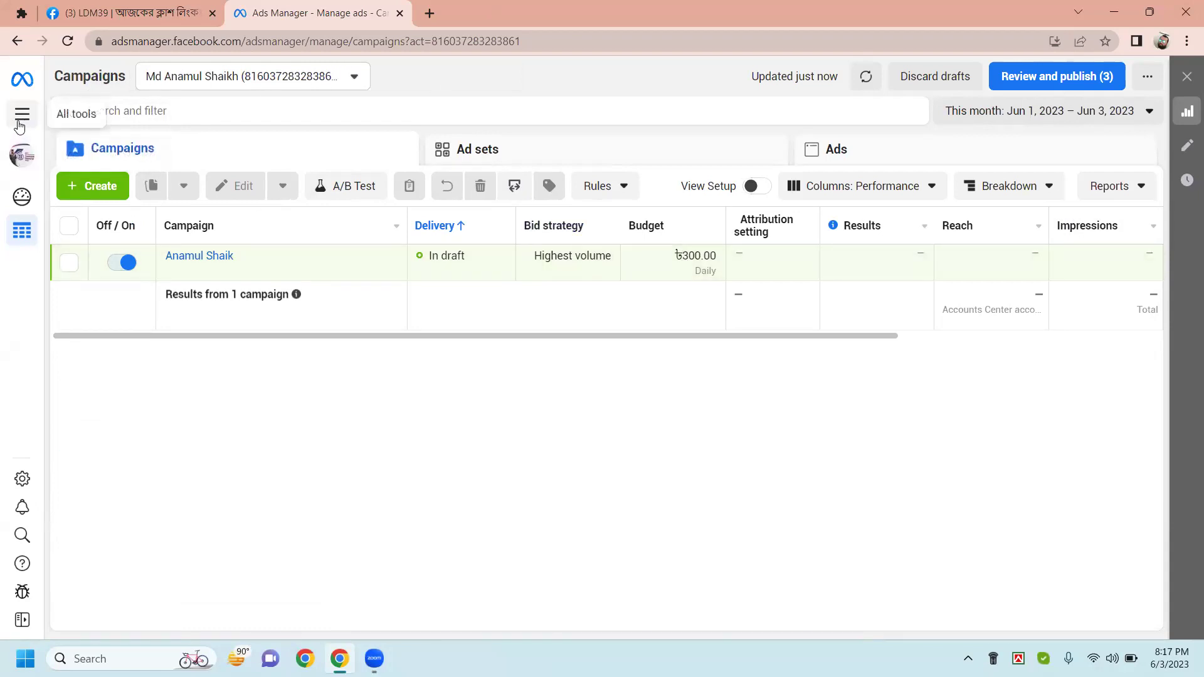
- Go through All tools > Billing to Payment settings and open Business info for editing
left_click(26, 153)
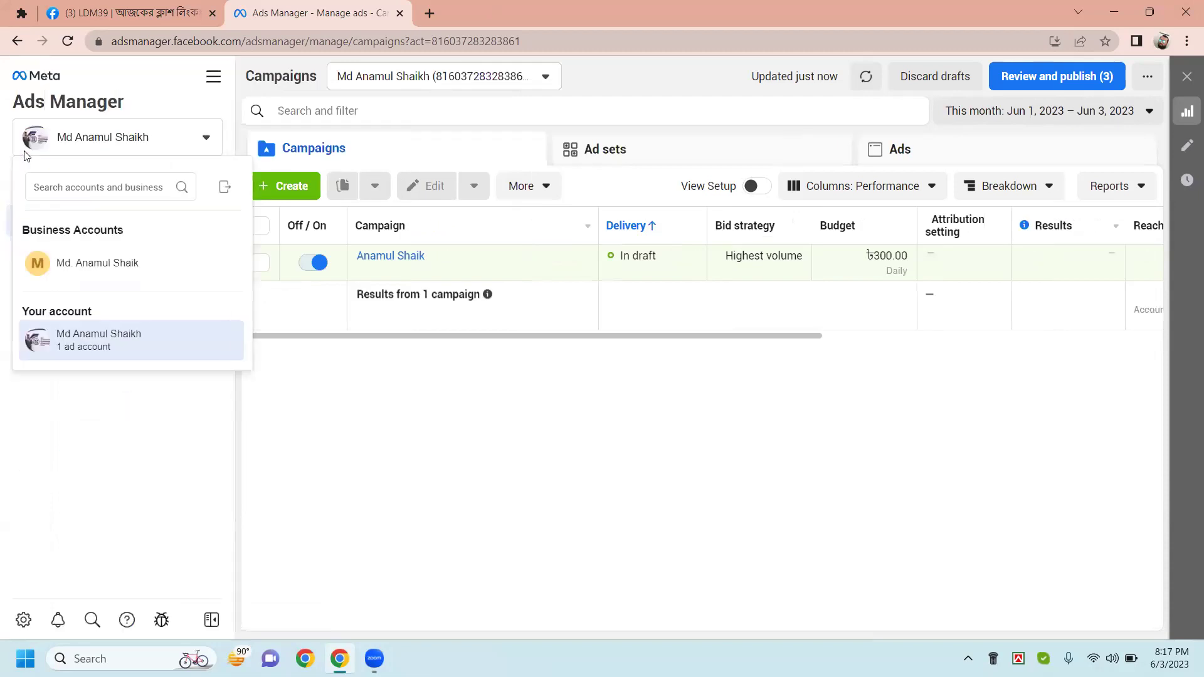
left_click(210, 88)
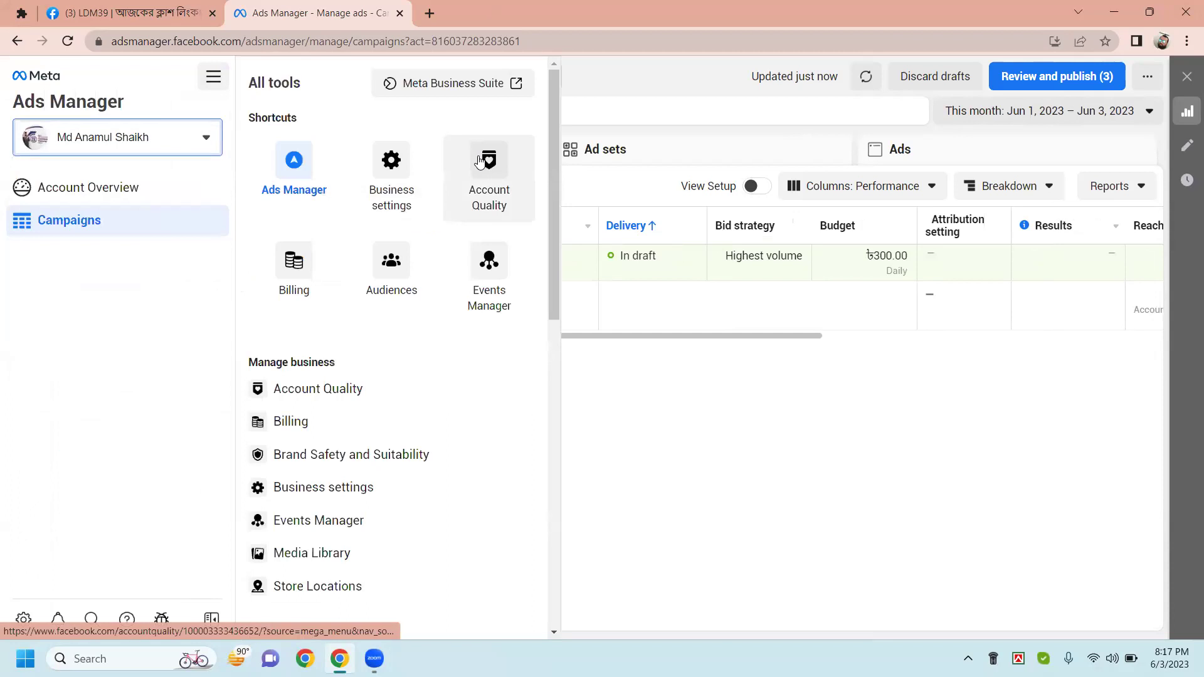
left_click(294, 269)
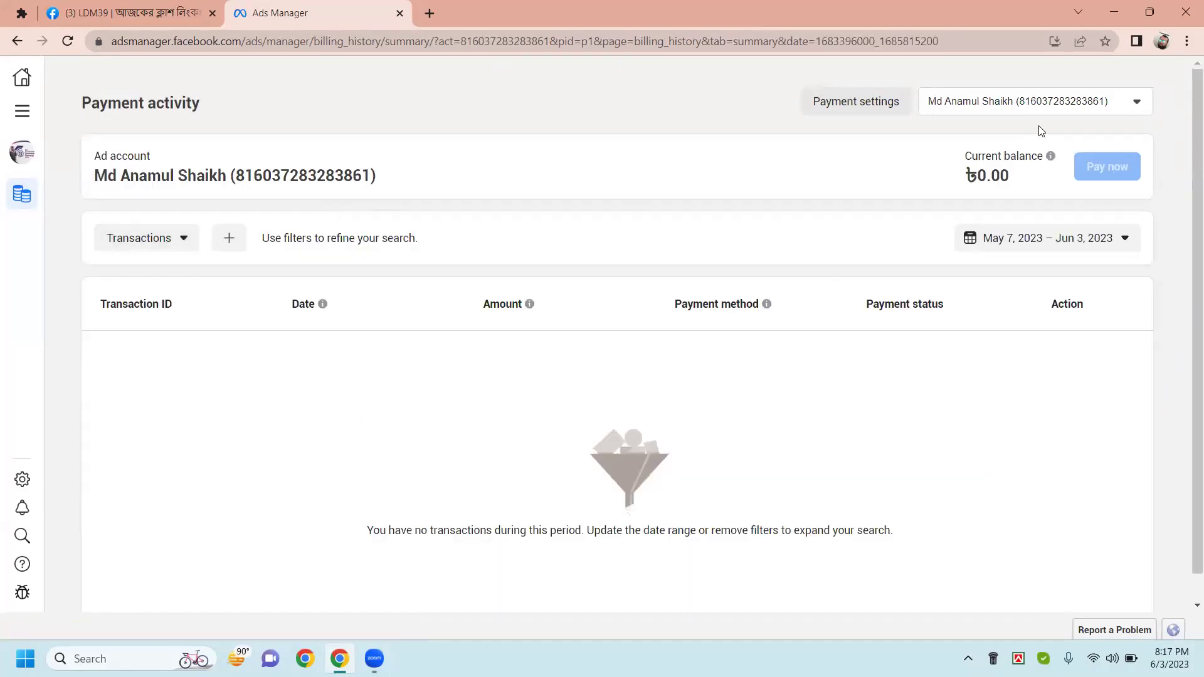
left_click(857, 103)
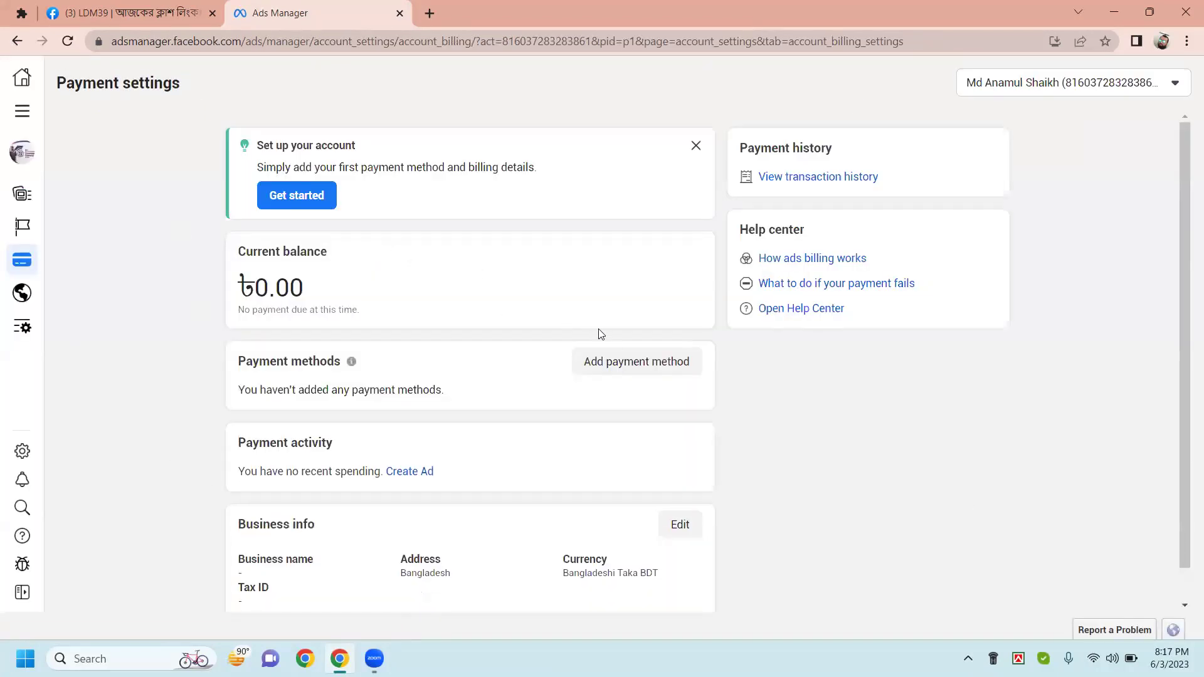
left_click(674, 530)
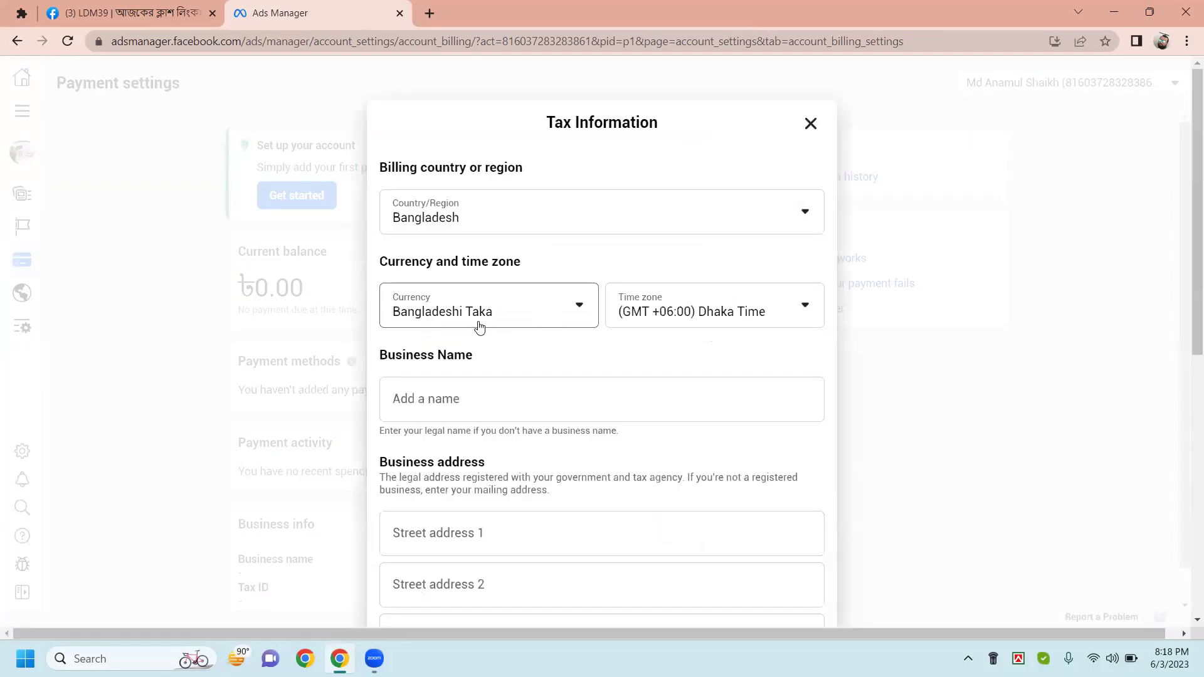
- Pick US Dollars from the Tax Information currency list
left_click(525, 315)
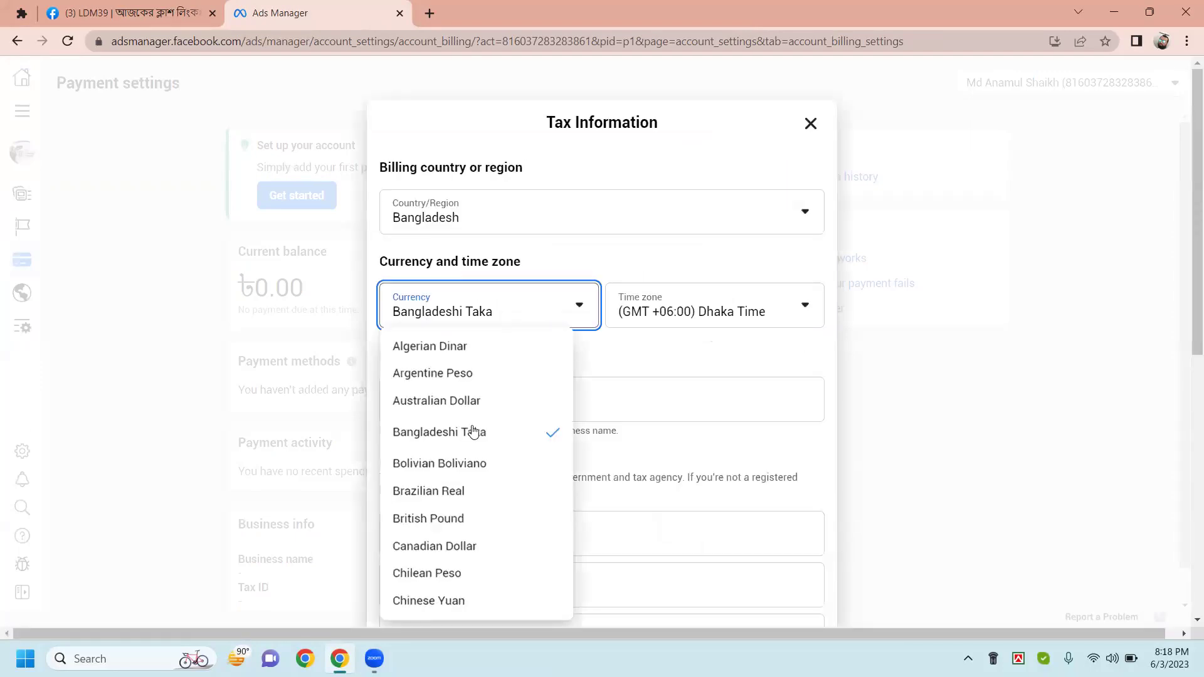
scroll(473, 431, "down", 5)
scroll(473, 431, "down", 5)
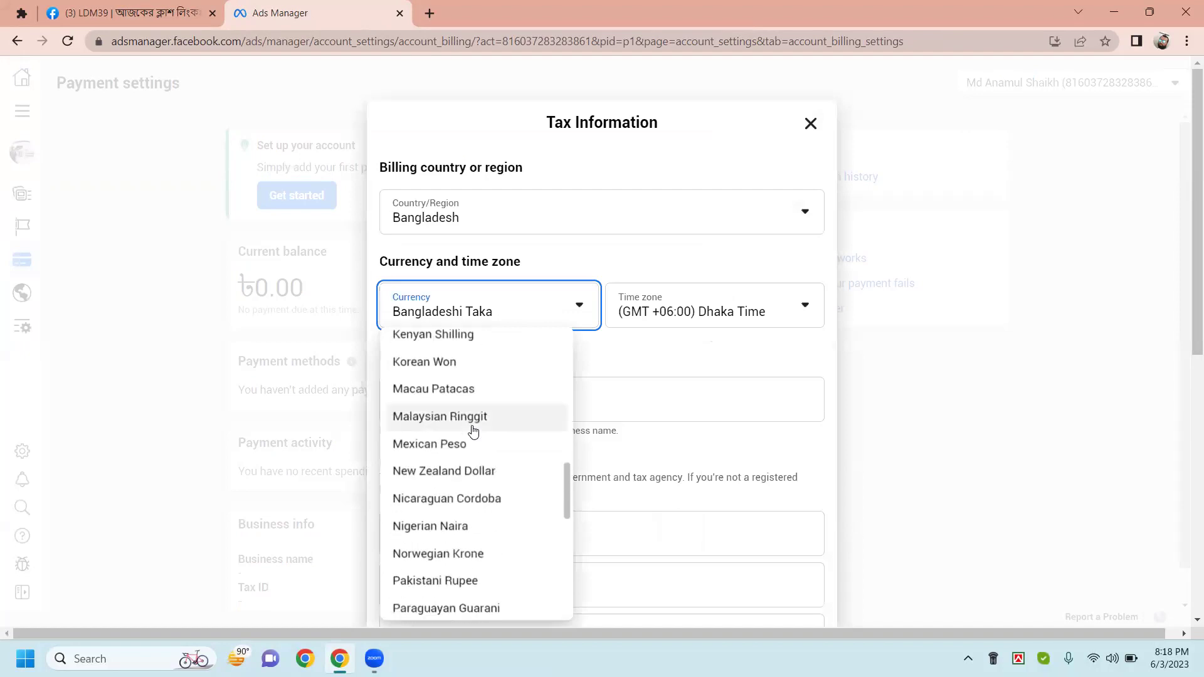
scroll(473, 431, "down", 8)
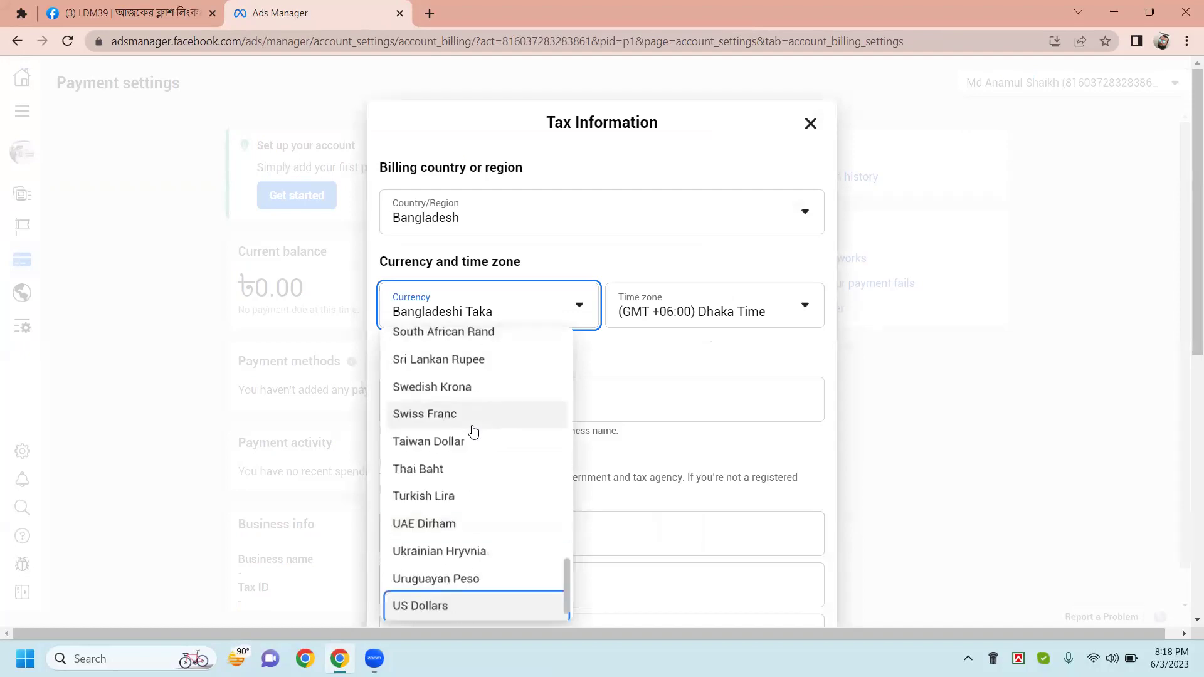
left_click(426, 612)
scroll(631, 439, "down", 4)
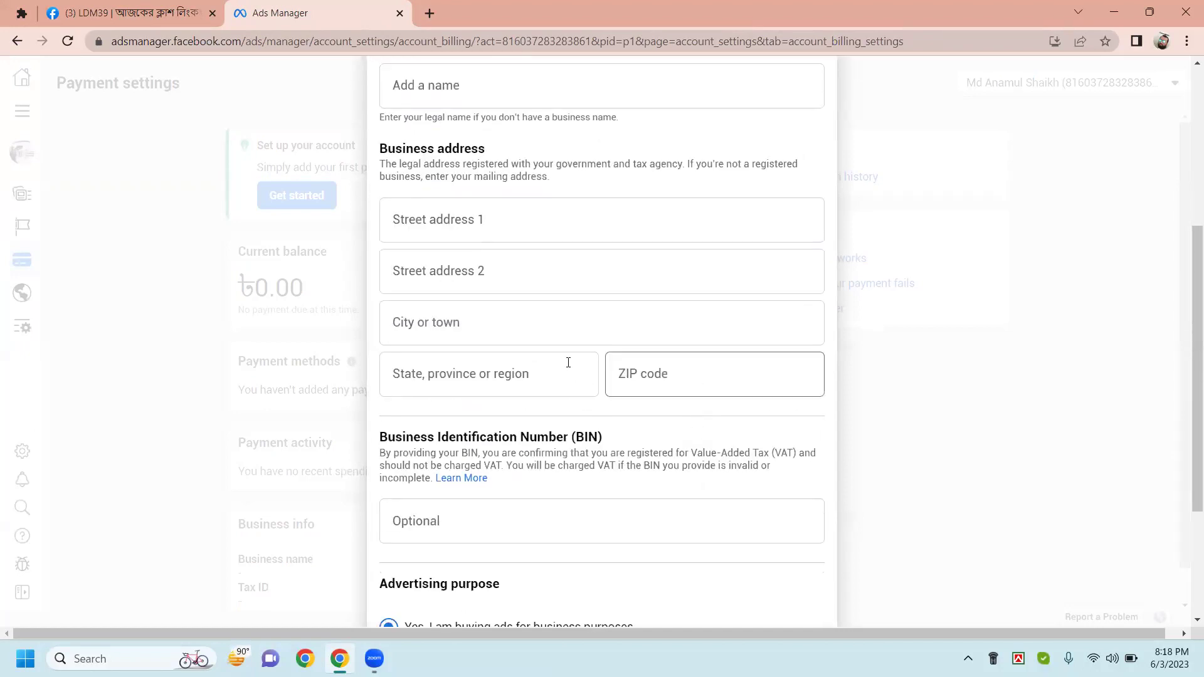
scroll(544, 275, "up", 1)
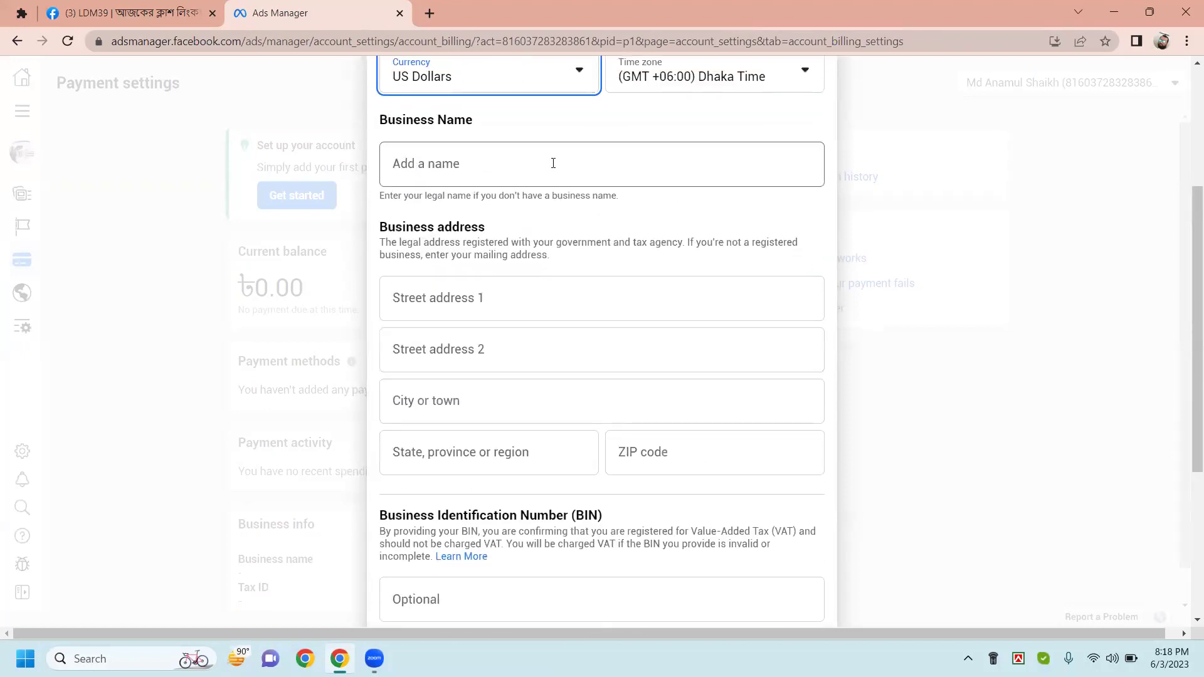
- Check the business name, street address and identification number fields, then close without saving
left_click(622, 163)
left_click(477, 296)
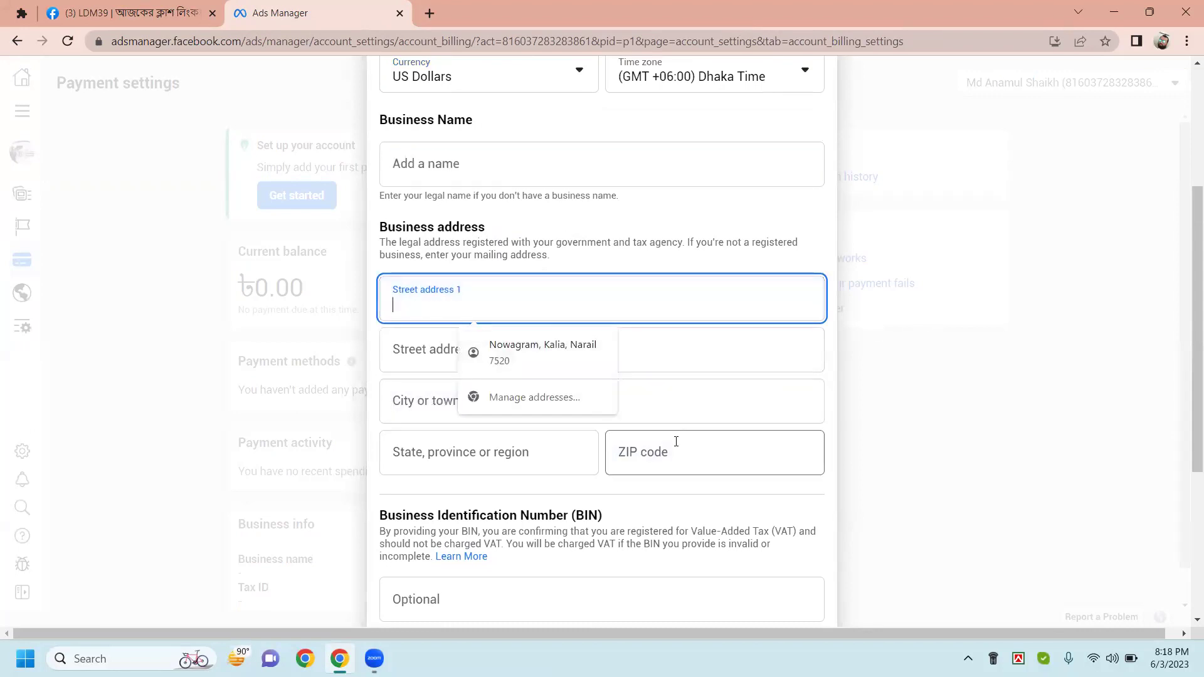
scroll(683, 445, "down", 2)
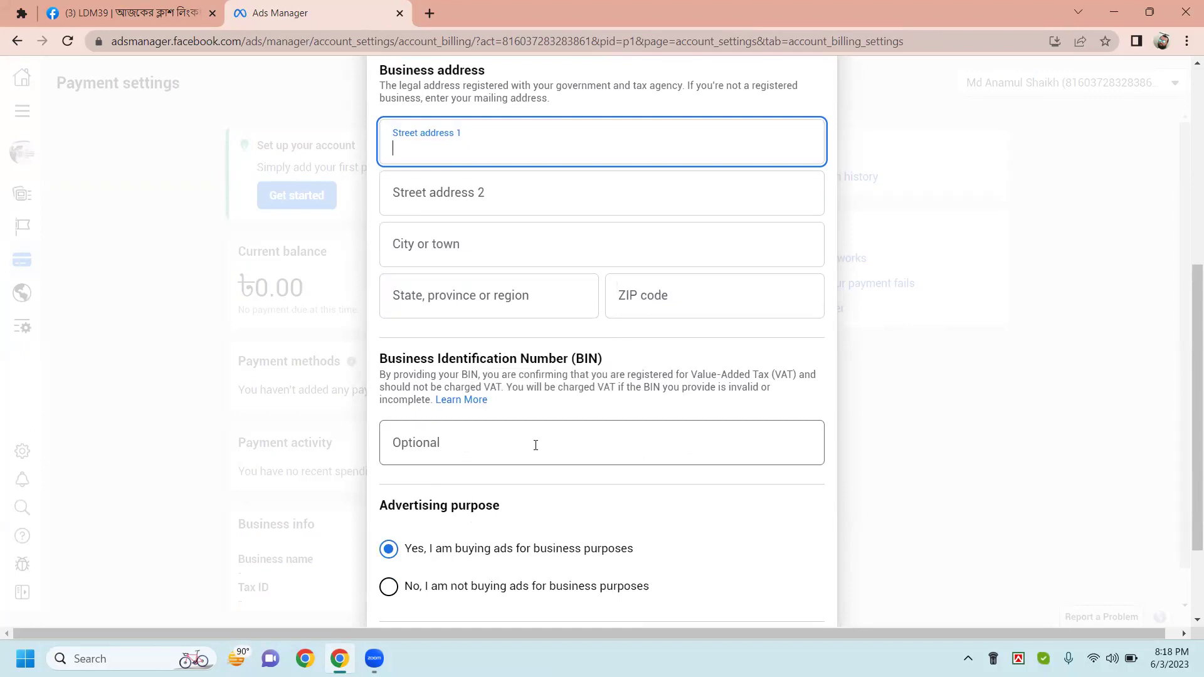
left_click(592, 442)
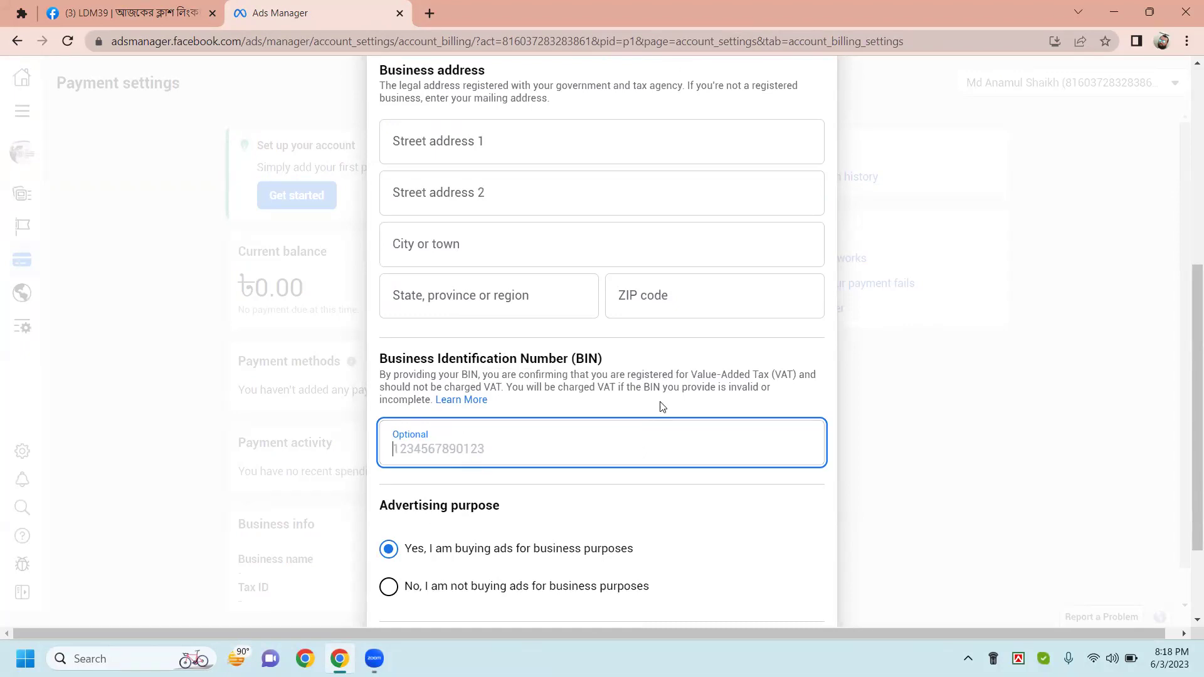
scroll(658, 403, "down", 2)
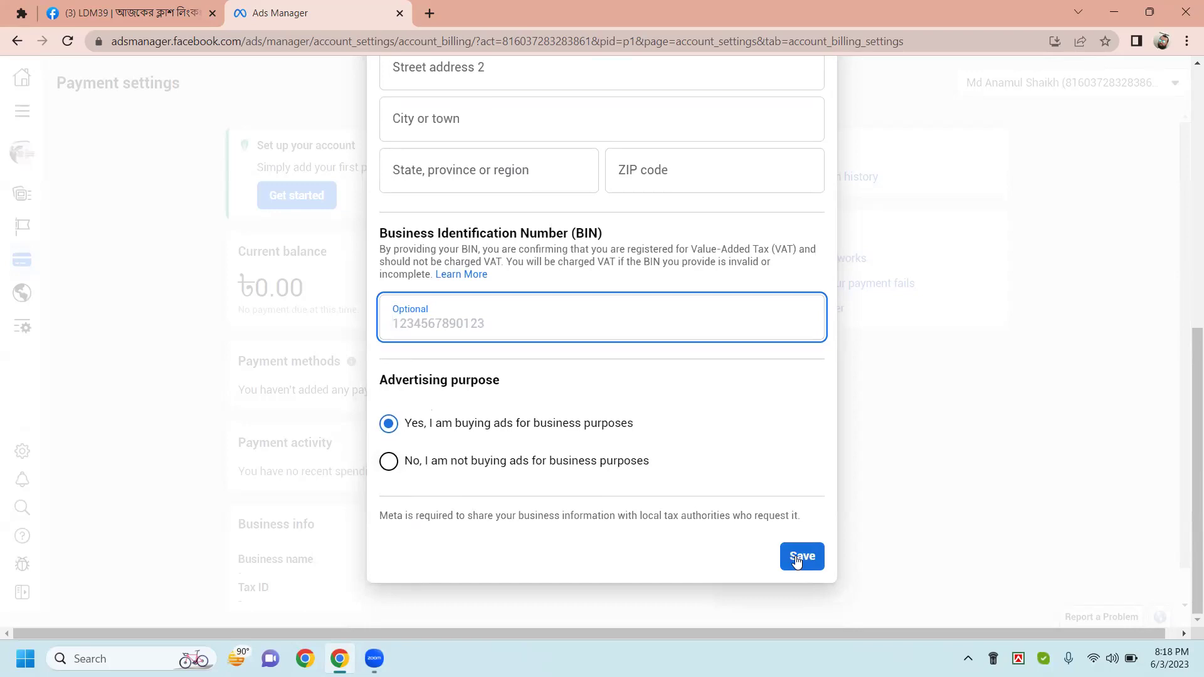
scroll(553, 169, "up", 6)
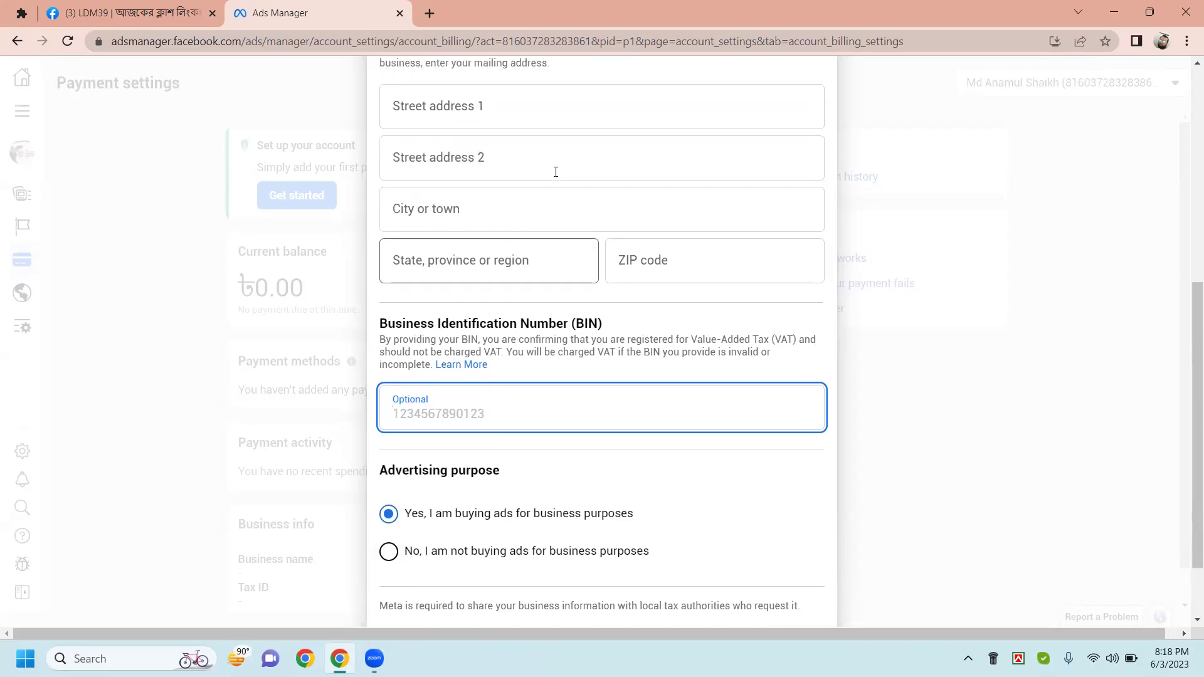
scroll(583, 181, "up", 2)
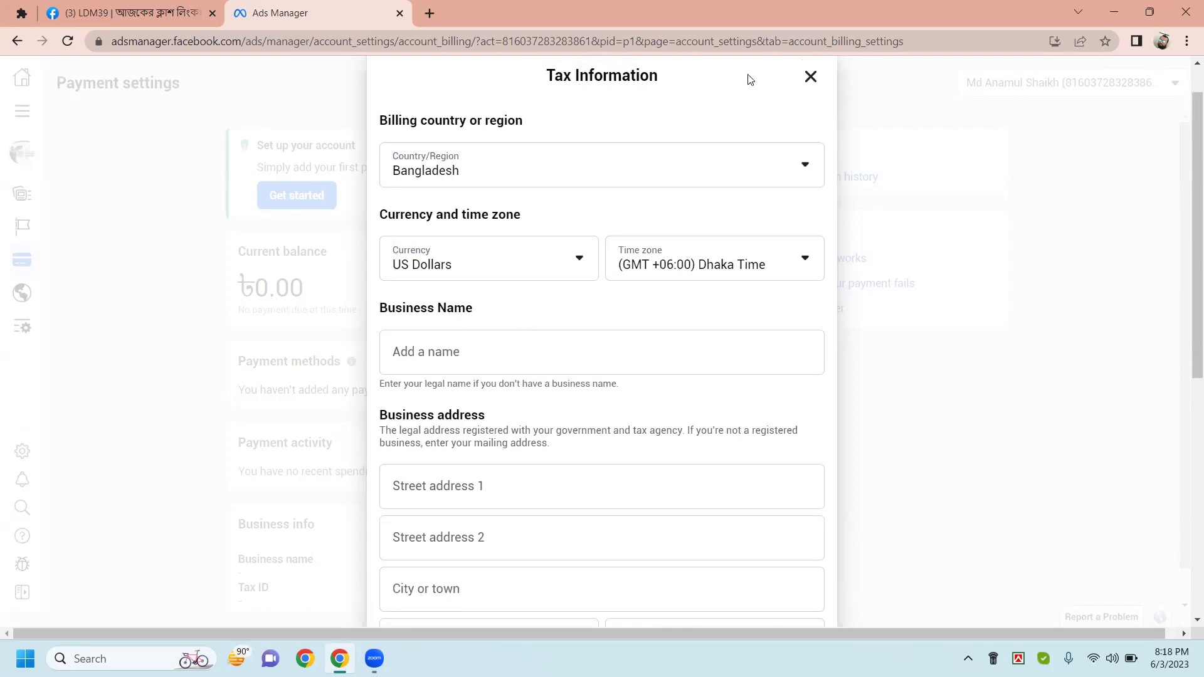
left_click(811, 76)
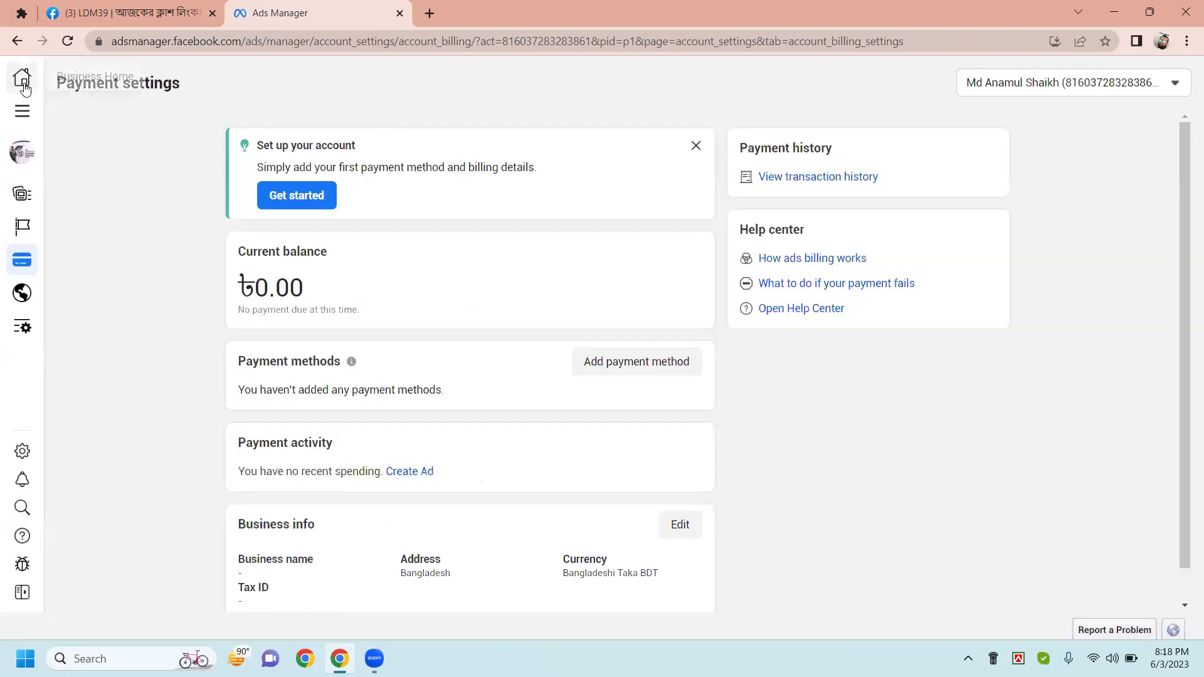
- Go back, then reopen Payment settings via All tools > Billing and edit Business info
left_click(14, 42)
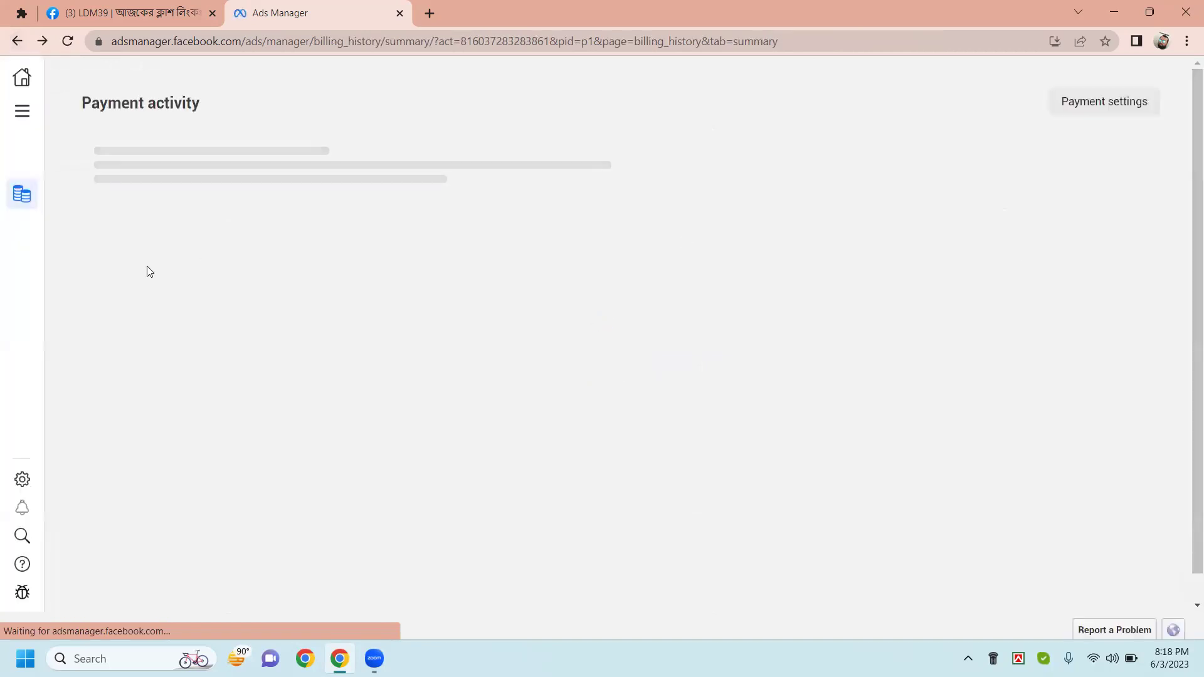
mouse_move(44, 177)
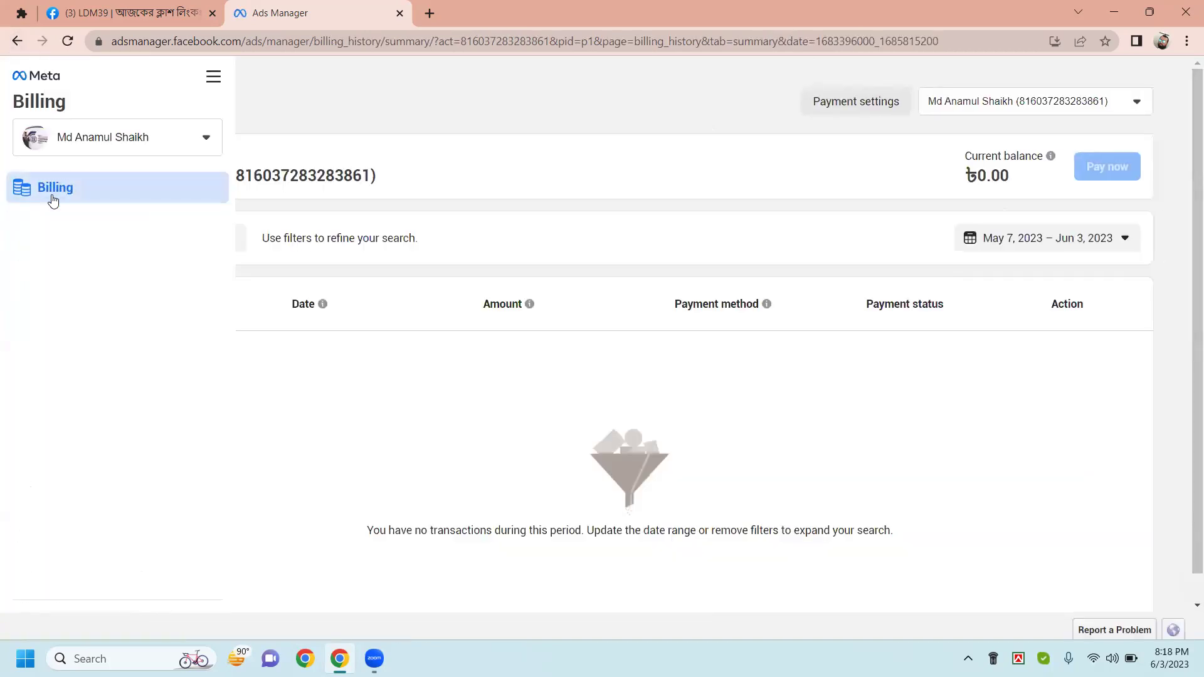
left_click(213, 79)
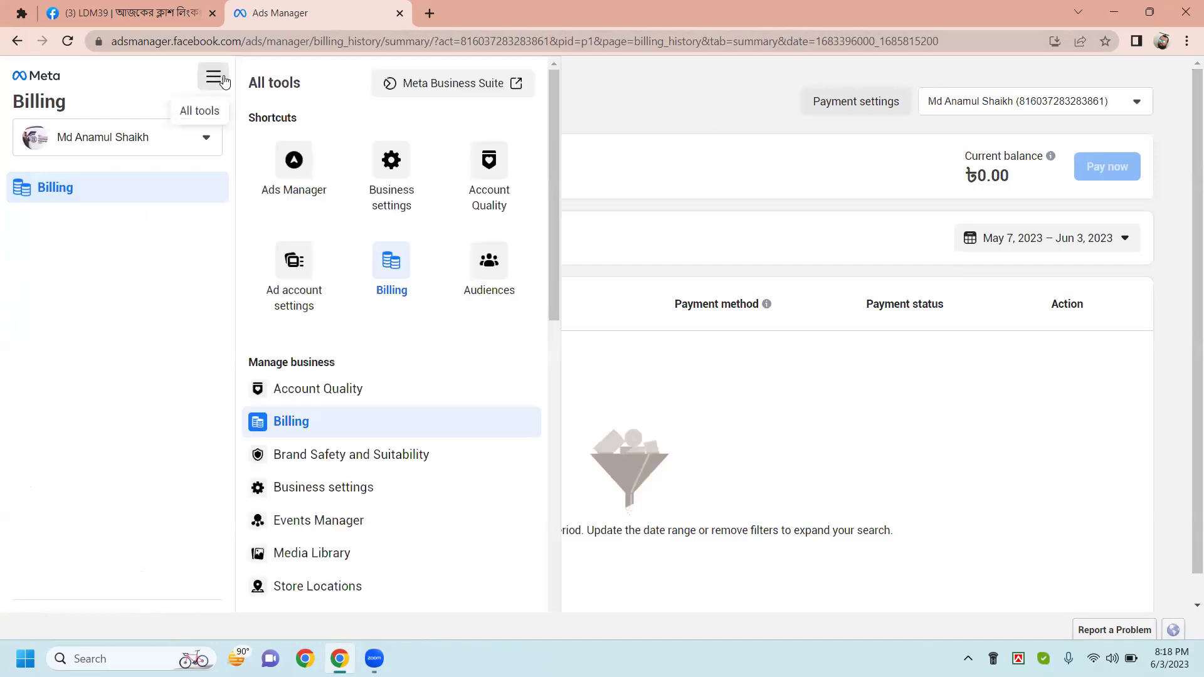
left_click(391, 266)
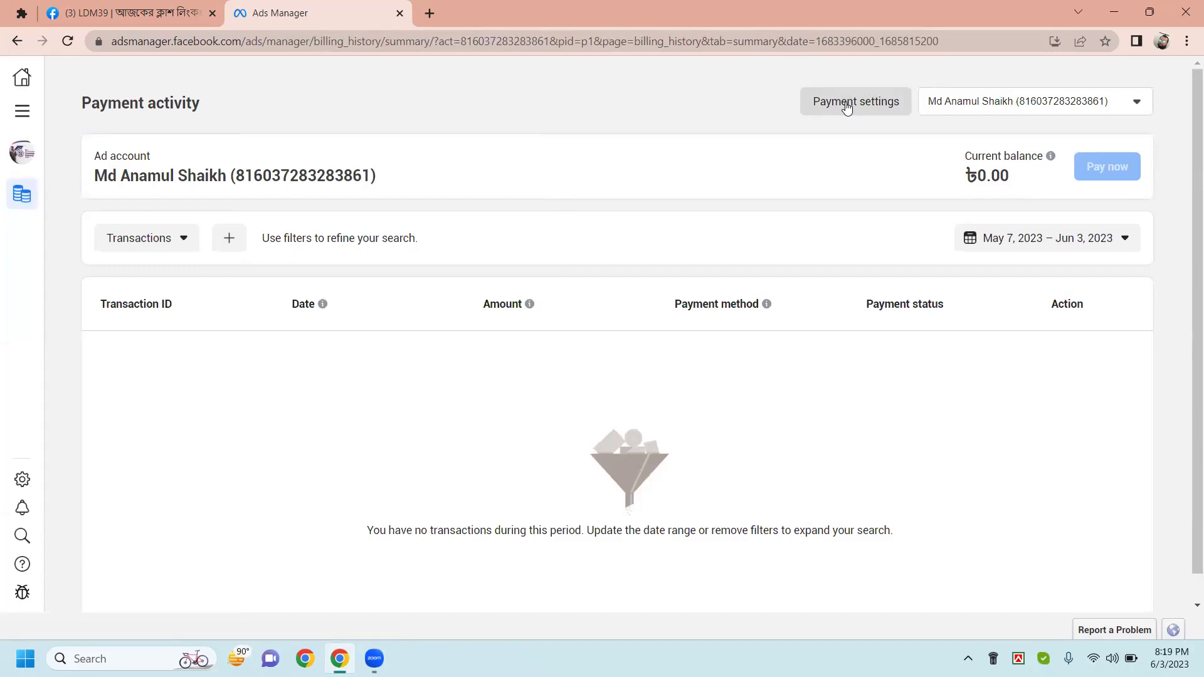
left_click(846, 103)
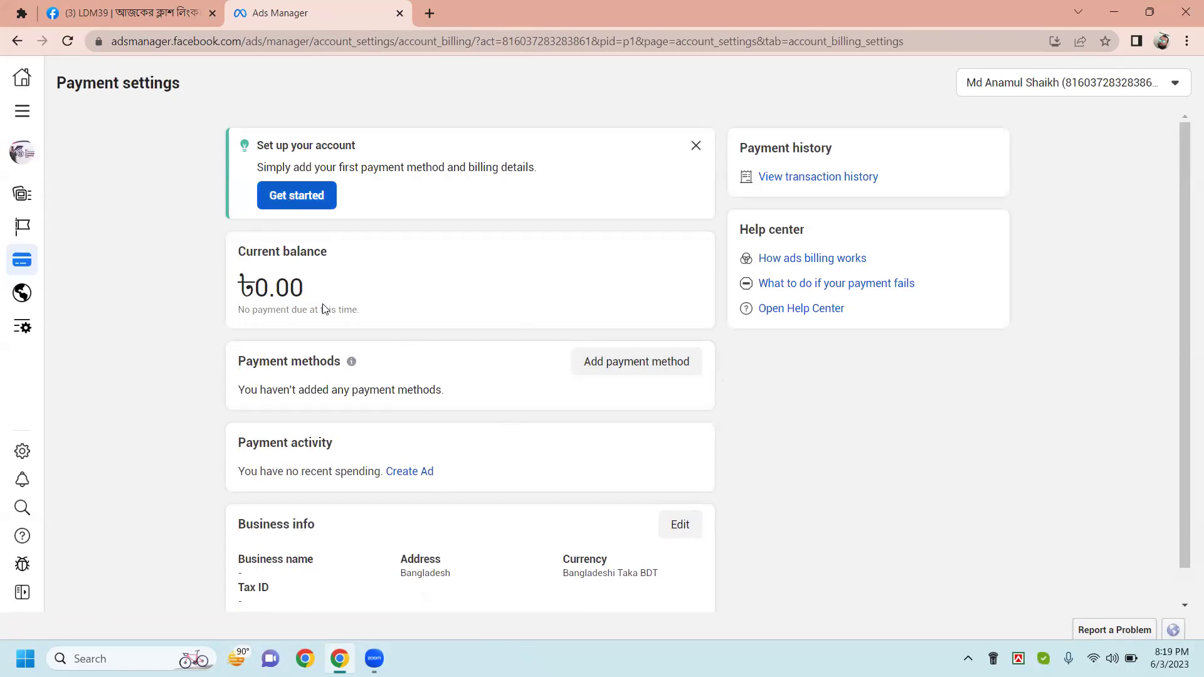
left_click(682, 527)
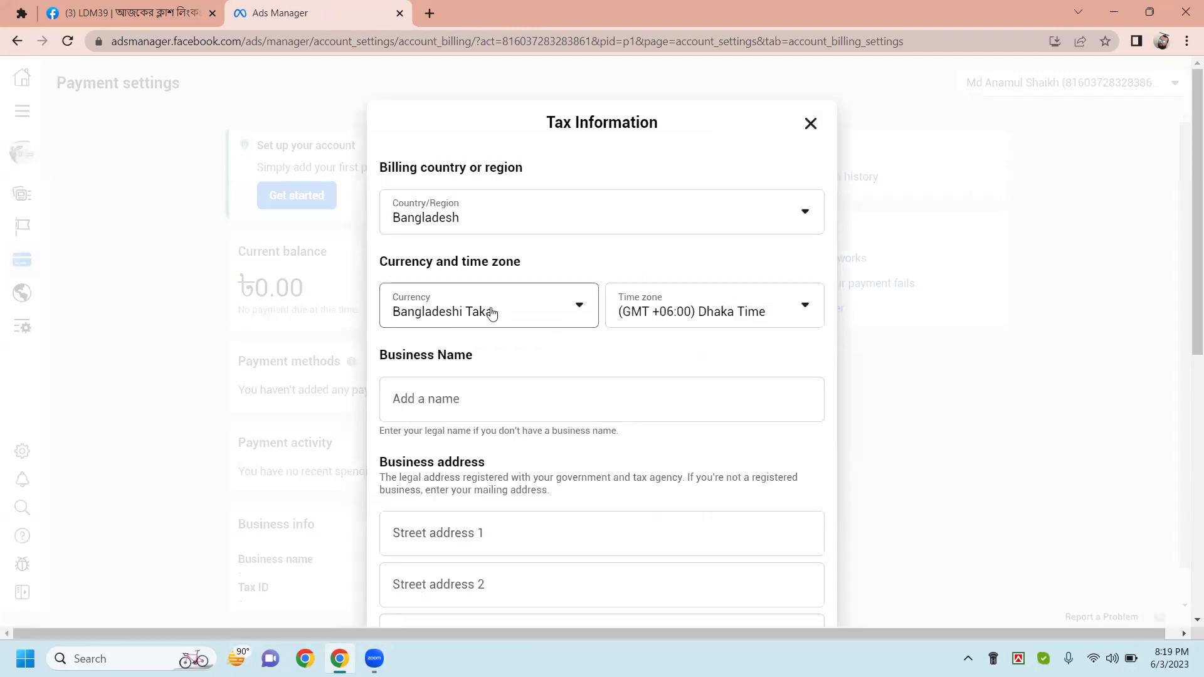
- Select US Dollars in the Currency dropdown, replacing Bangladeshi Taka
left_click(493, 314)
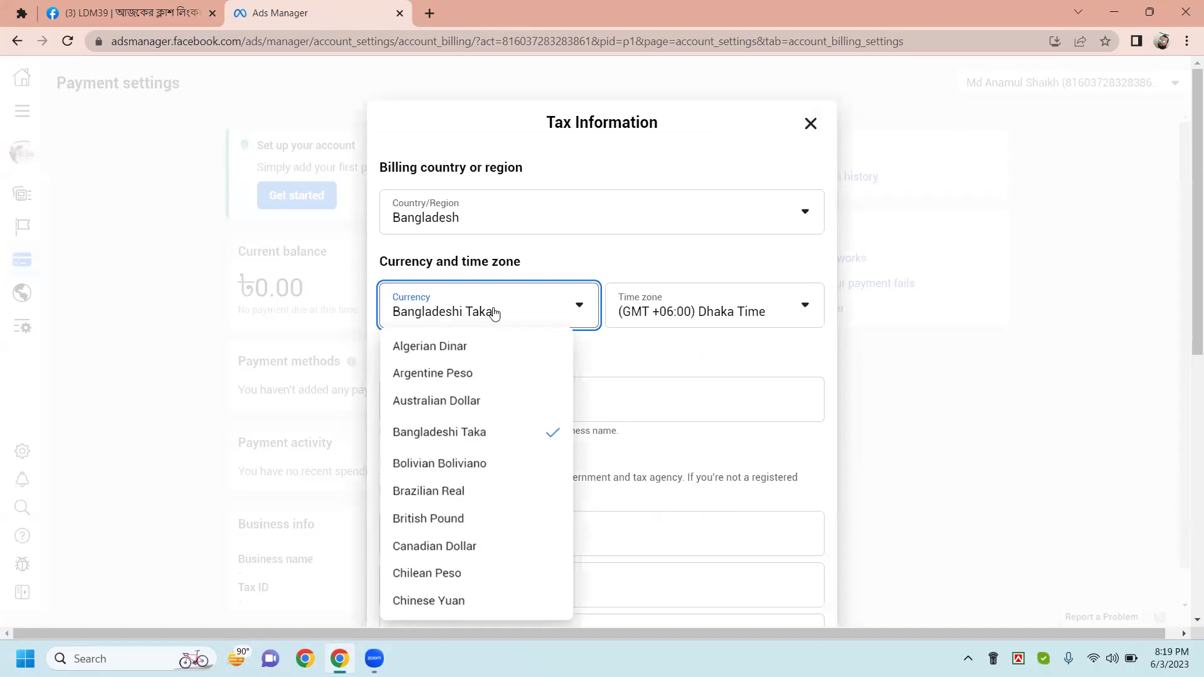
key("u")
key("s")
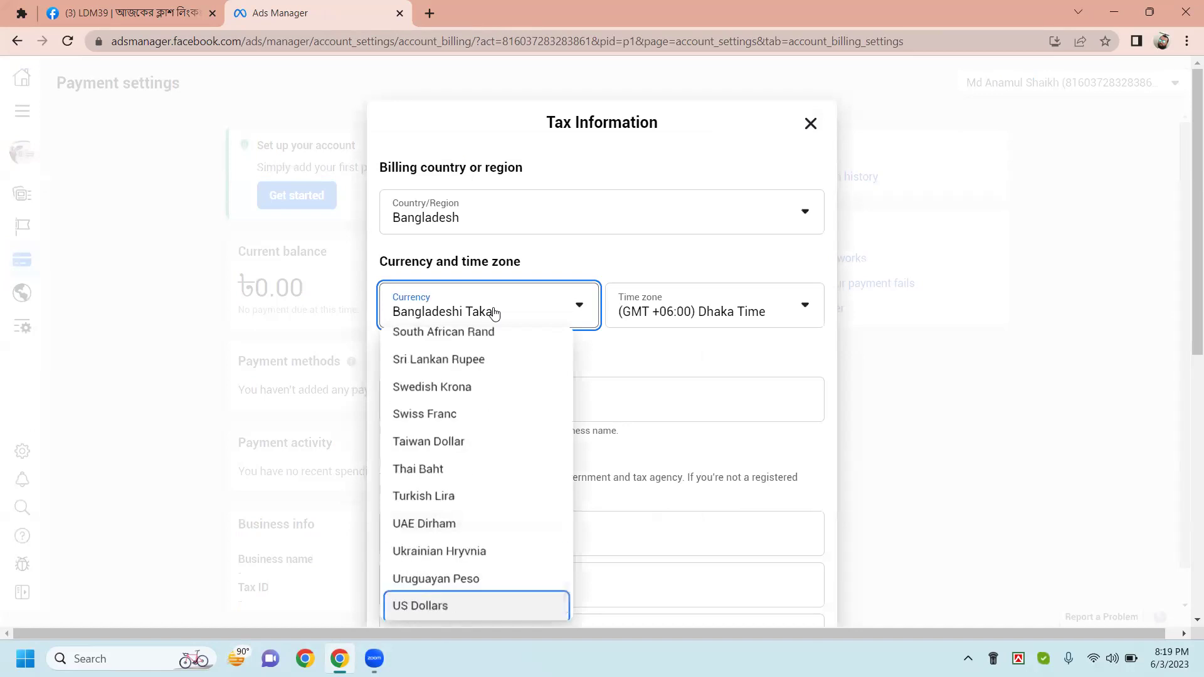
left_click(420, 603)
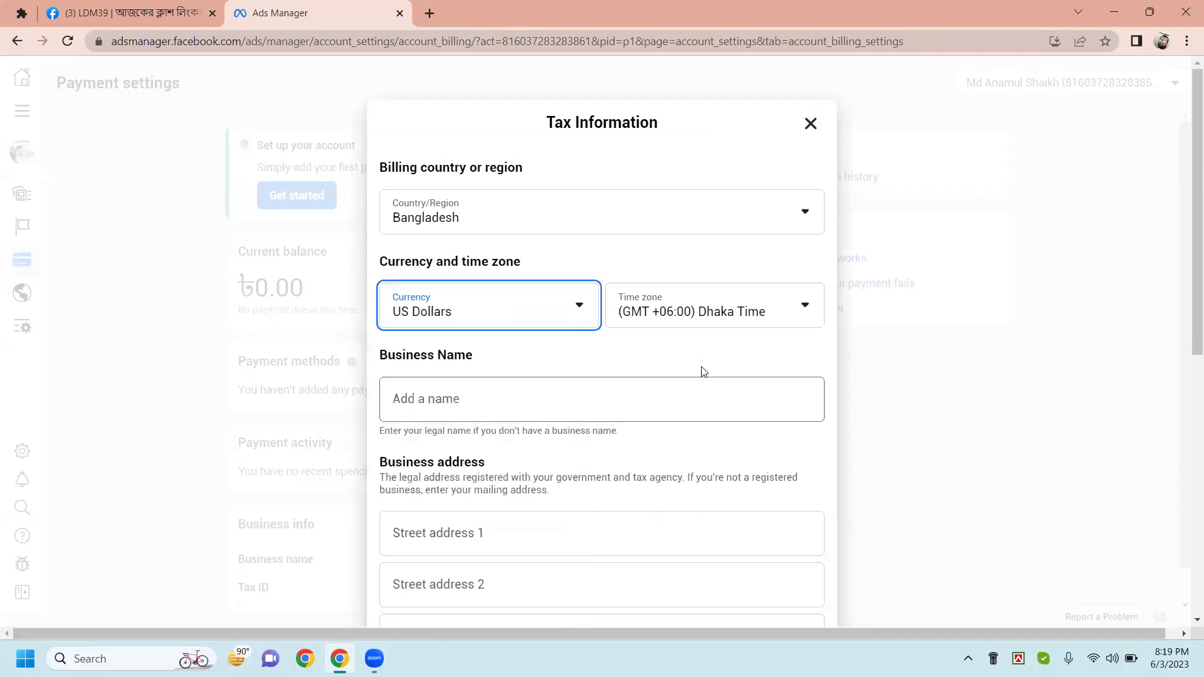
scroll(607, 368, "down", 2)
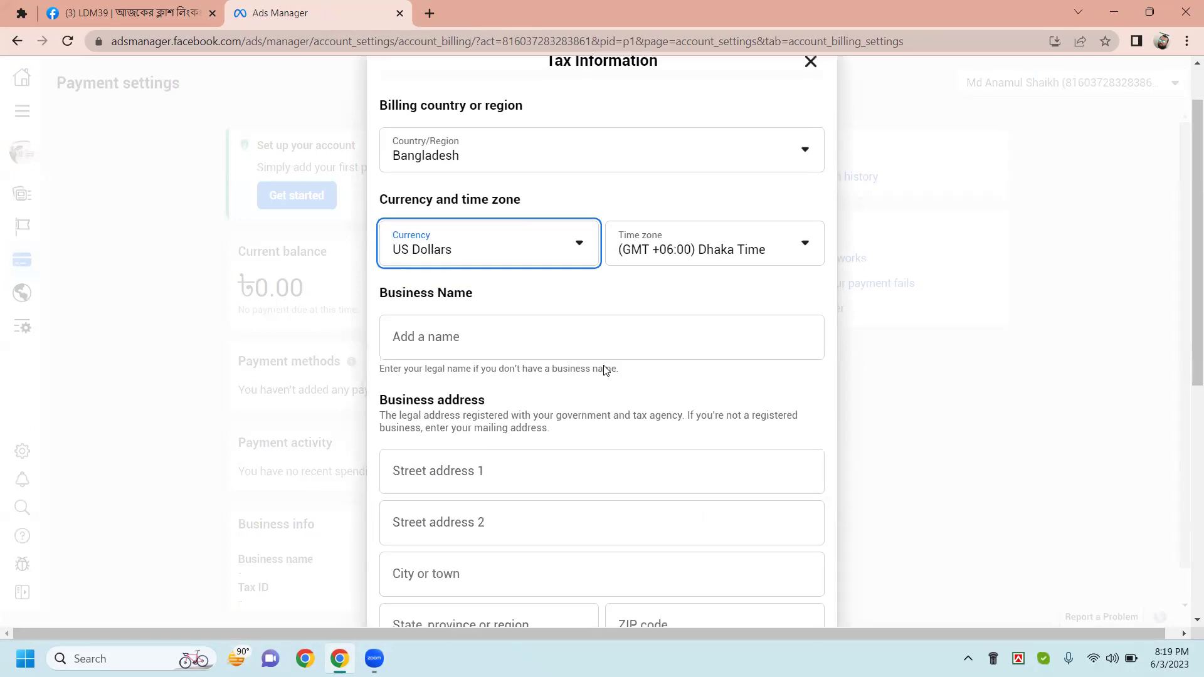
- Focus the empty Business Name field and scroll down through the rest of the form
left_click(657, 327)
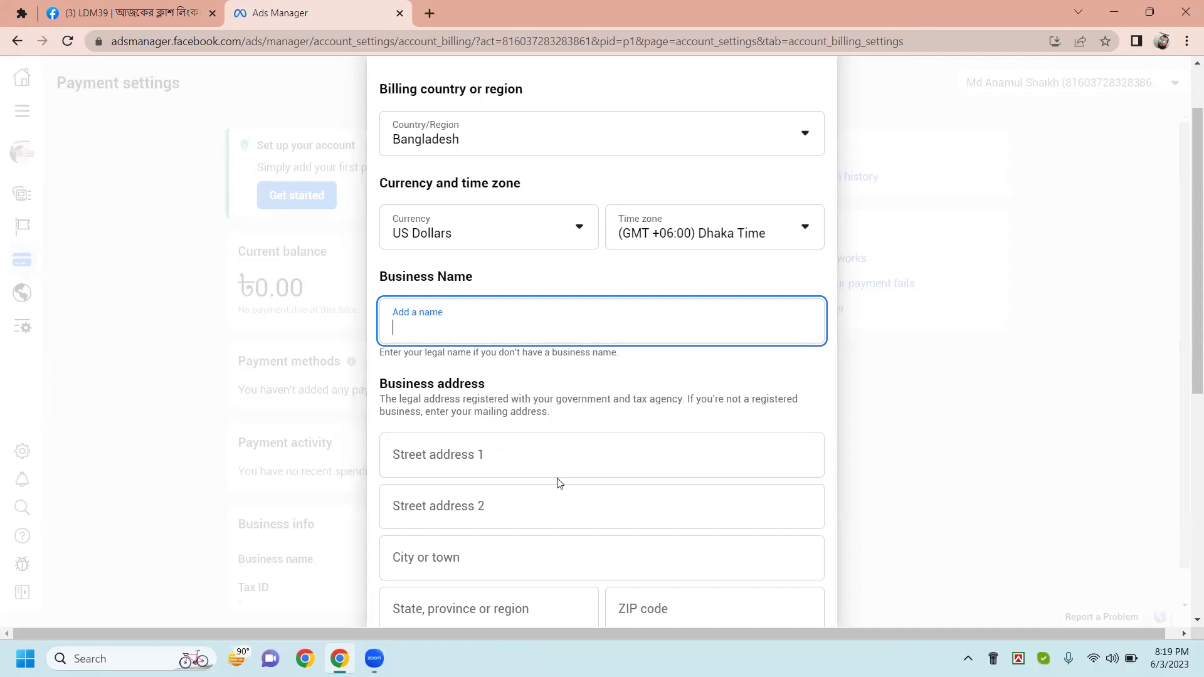
scroll(556, 483, "down", 1)
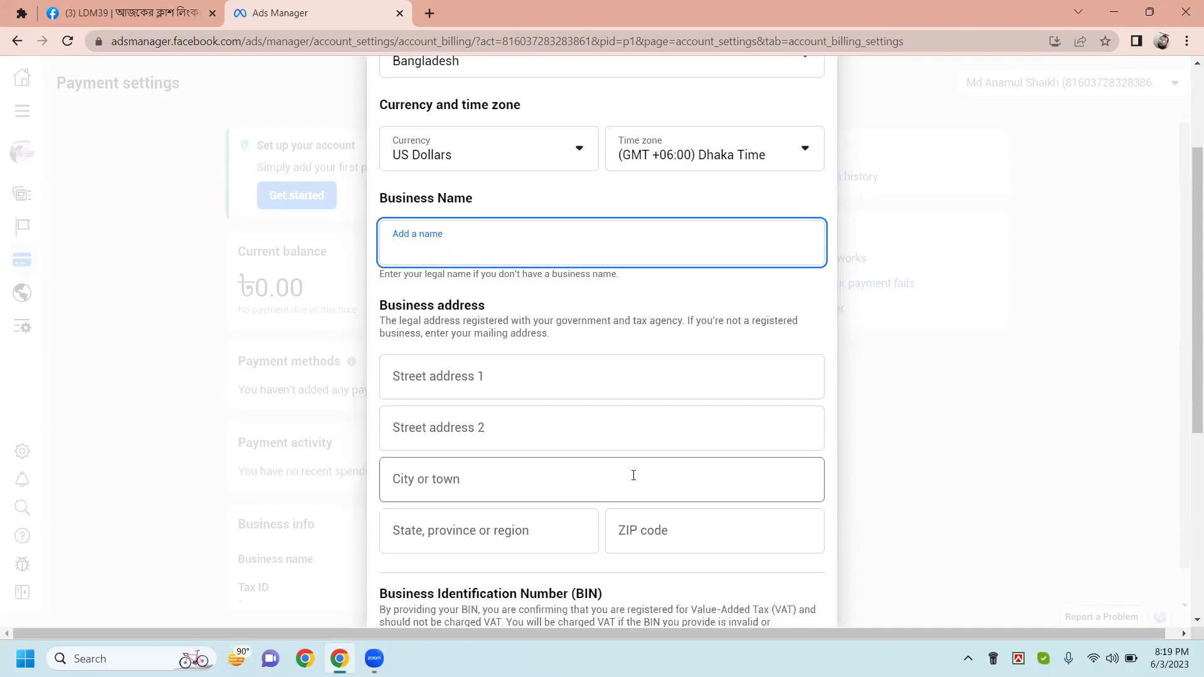
scroll(633, 478, "down", 1)
scroll(439, 577, "down", 1)
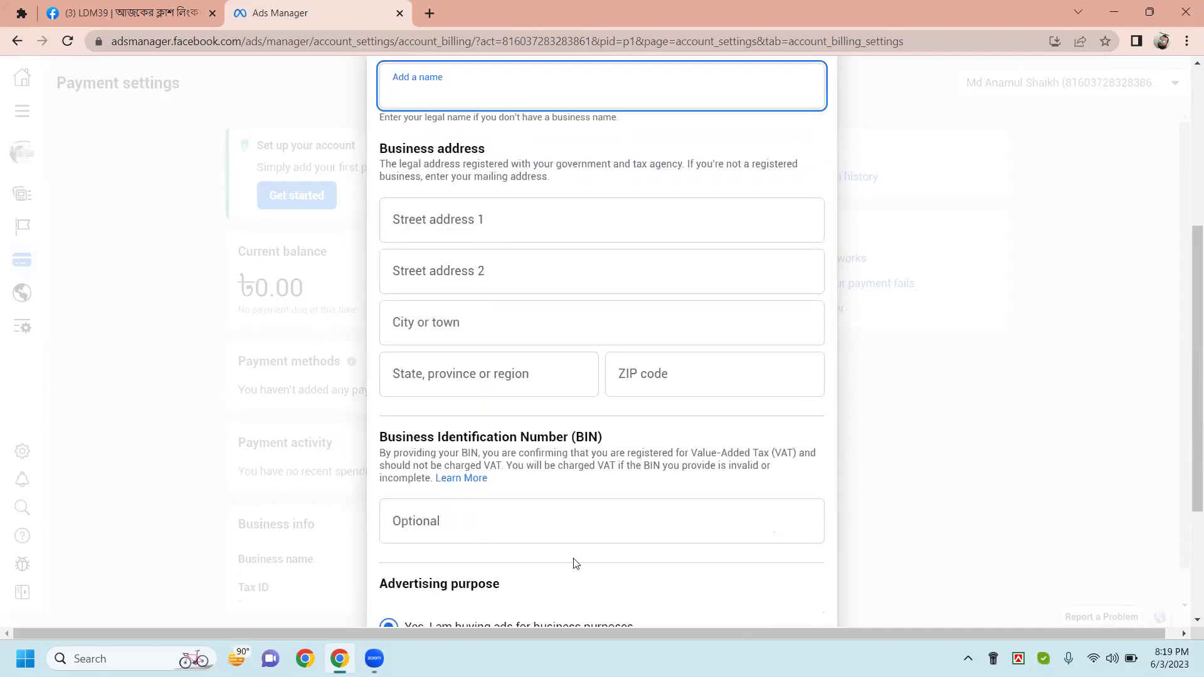
scroll(715, 497, "down", 1)
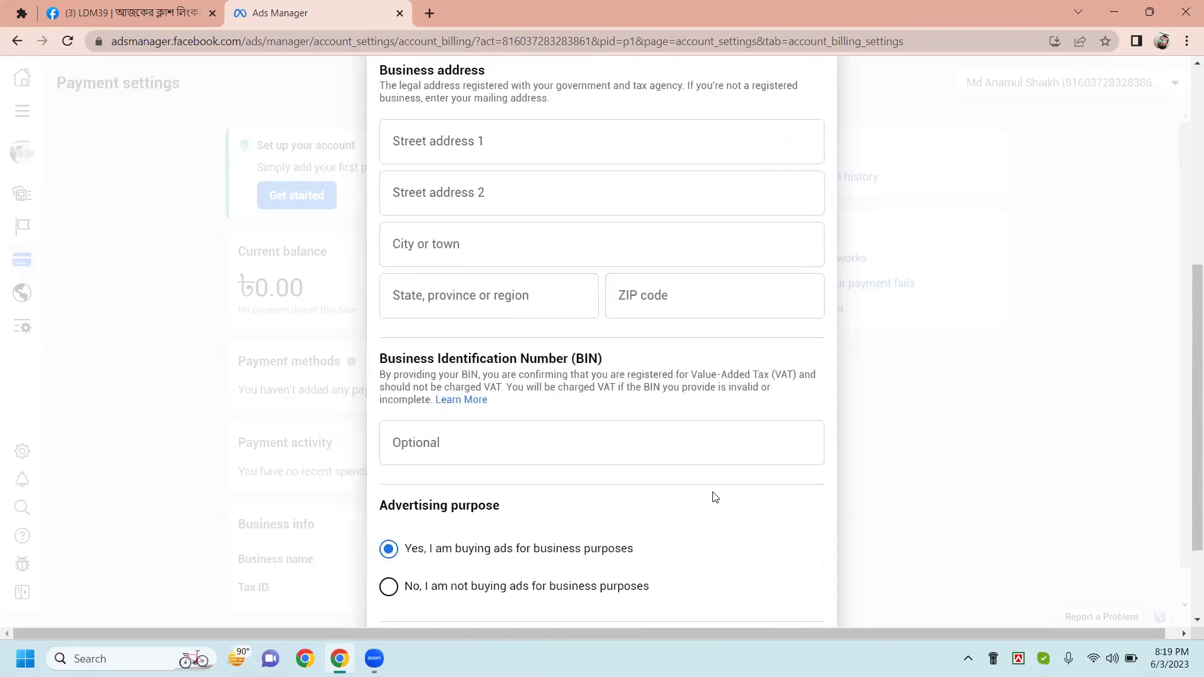
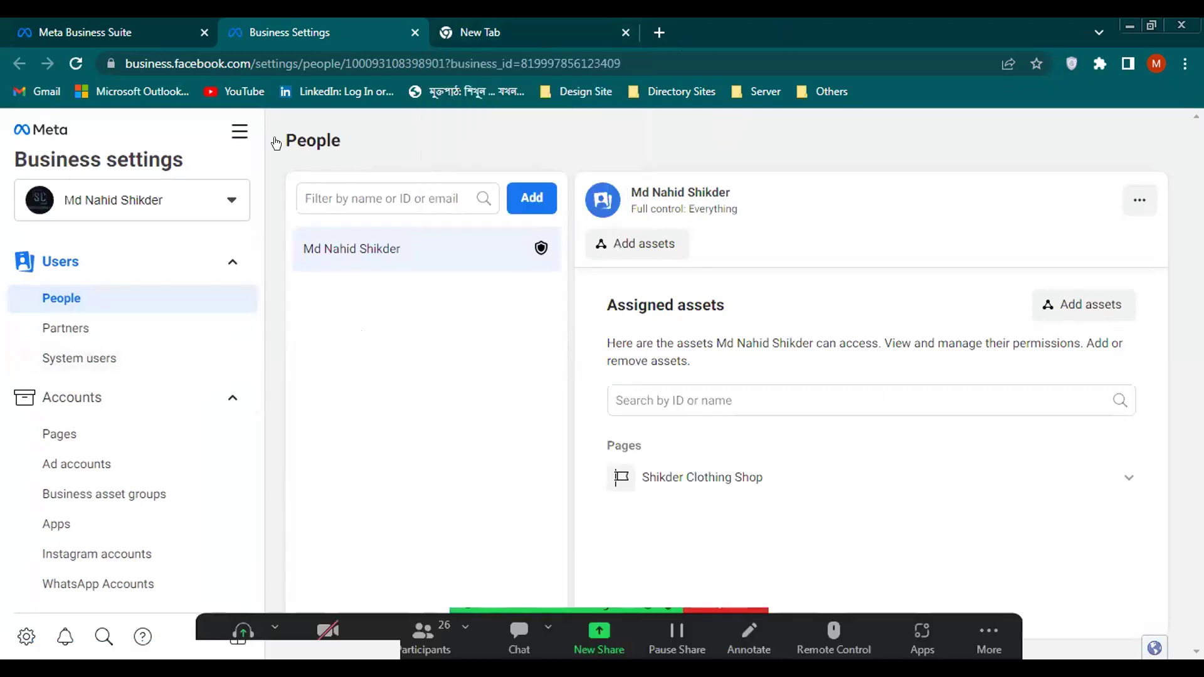
- Open Account Quality from the All tools panel to see the business account's restriction
left_click(240, 132)
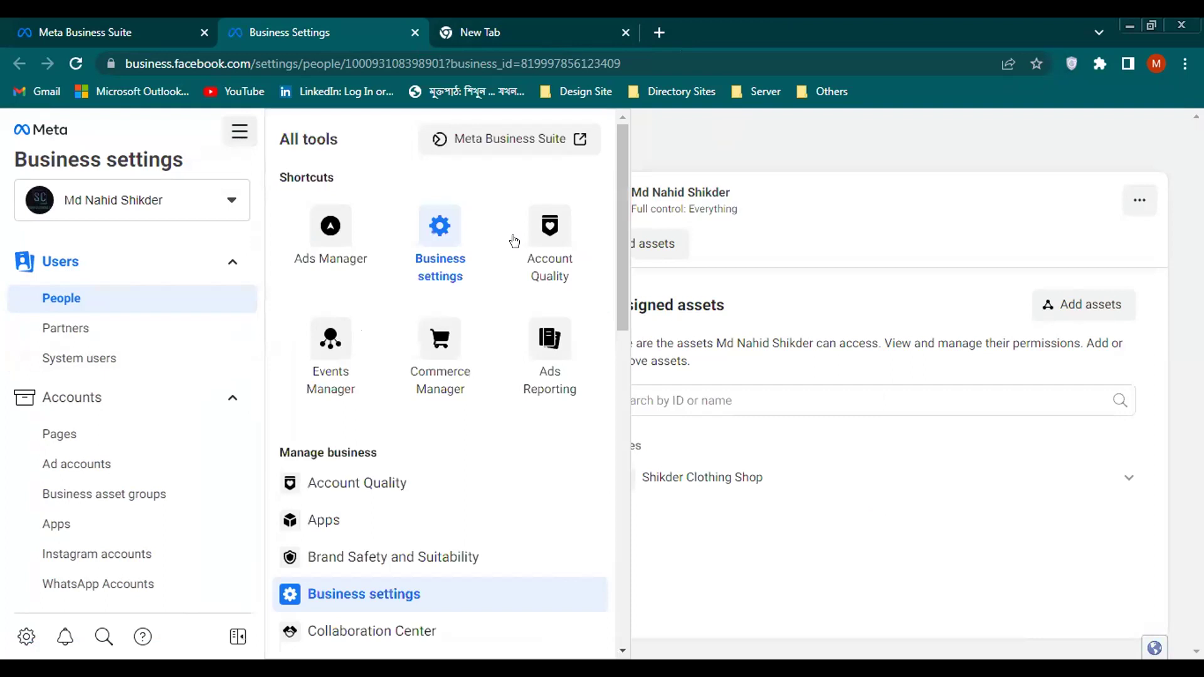
left_click(541, 232)
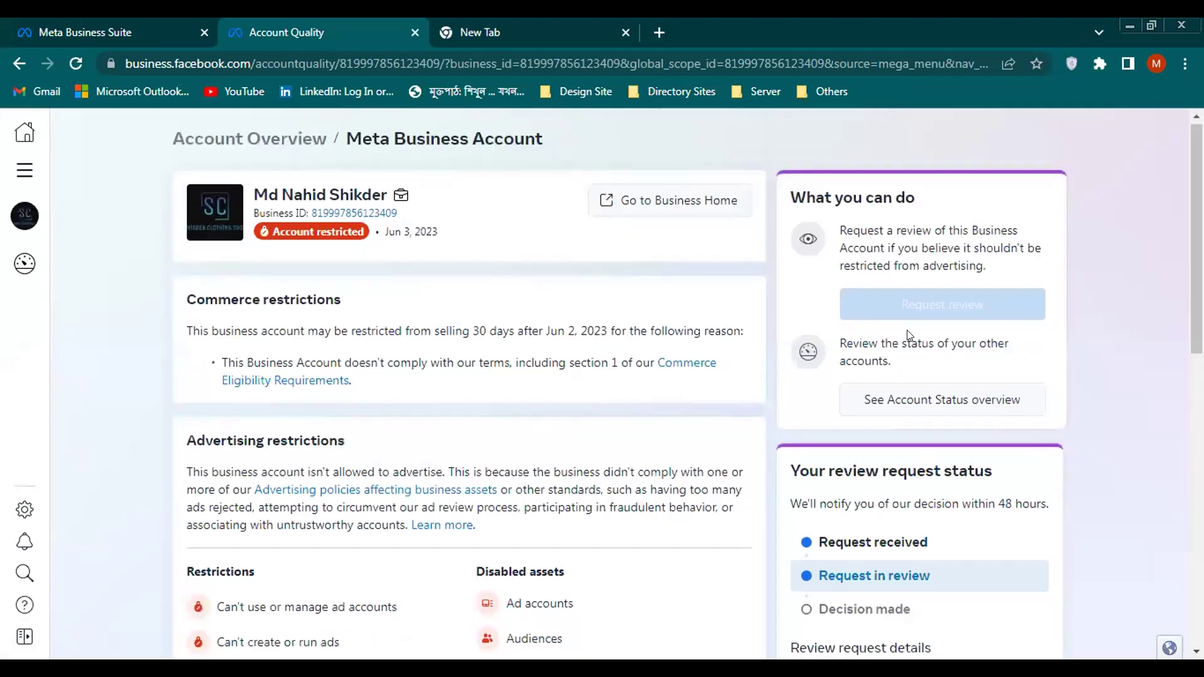
- Review the commerce and advertising restrictions and the review request status, then minimize the browser
scroll(908, 335, "down", 1)
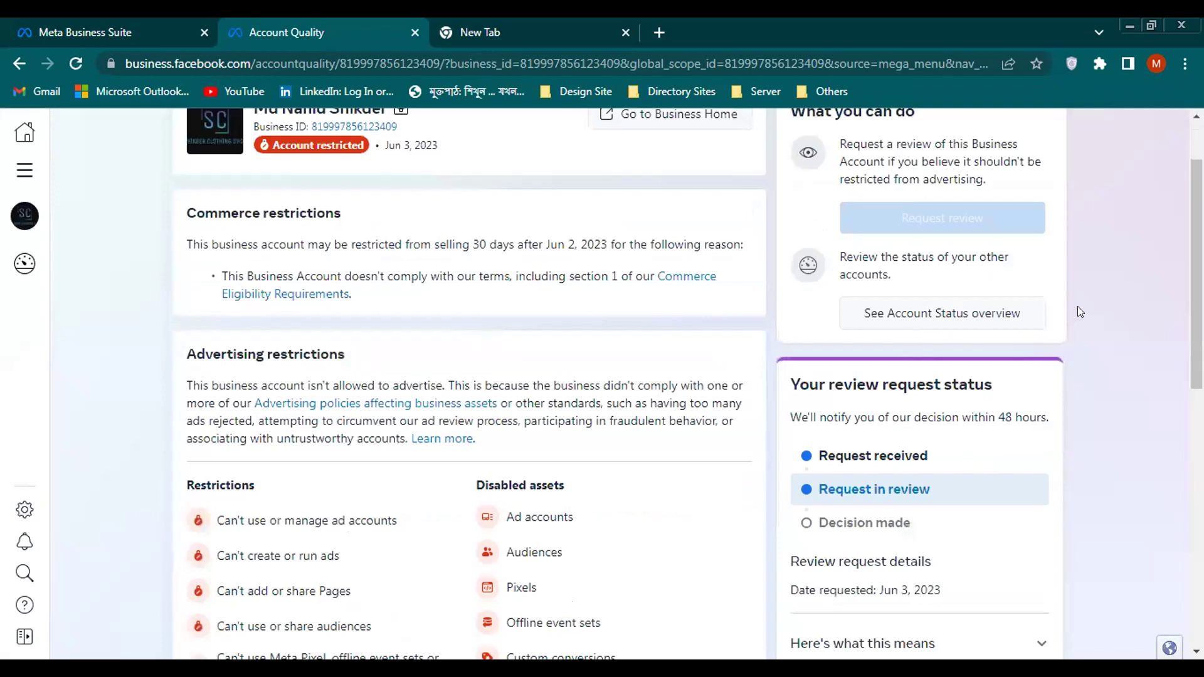
scroll(1077, 307, "up", 1)
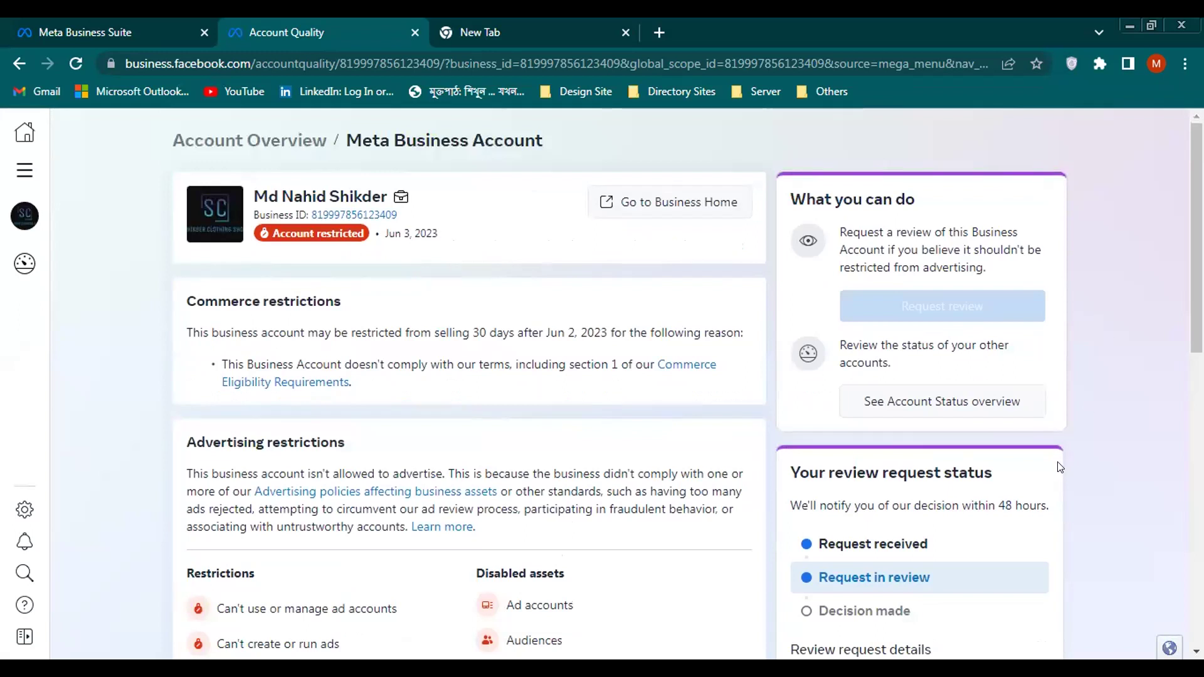
scroll(1061, 461, "down", 3)
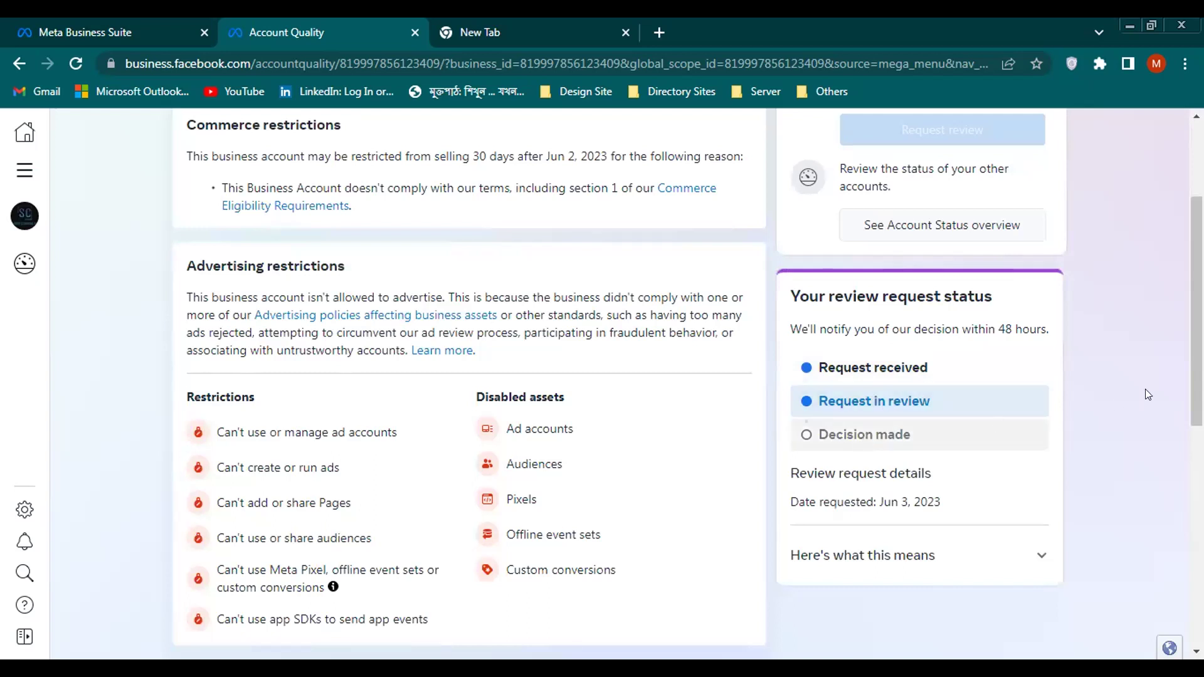
left_click_drag(1196, 311, 1196, 326)
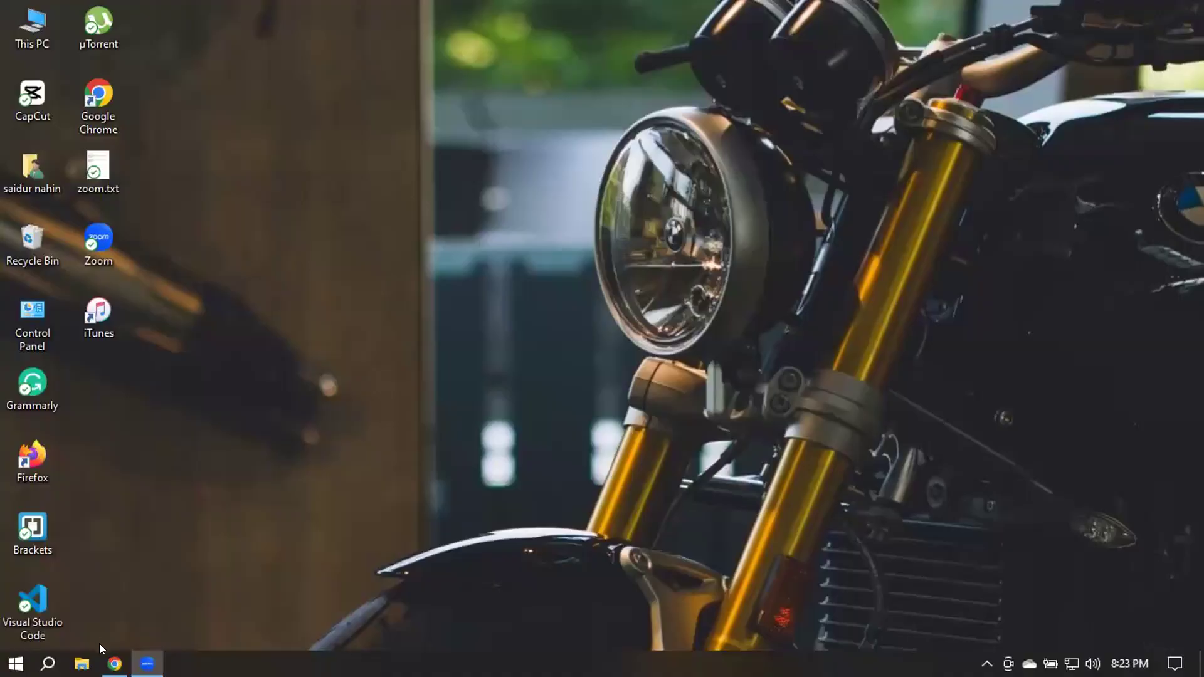
- Go to ads.facebook.com in a new Chrome tab and start Ads Manager's Campaigns list
key("alt+Tab")
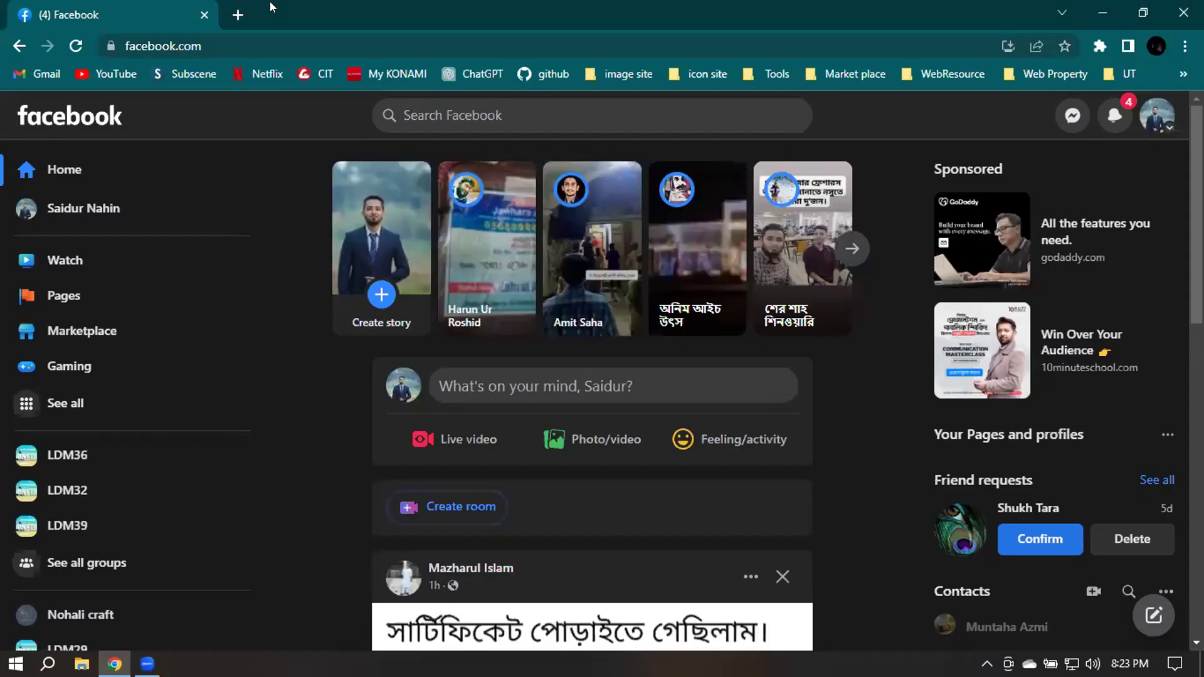
key("ctrl+t")
type("ads.facebook.com")
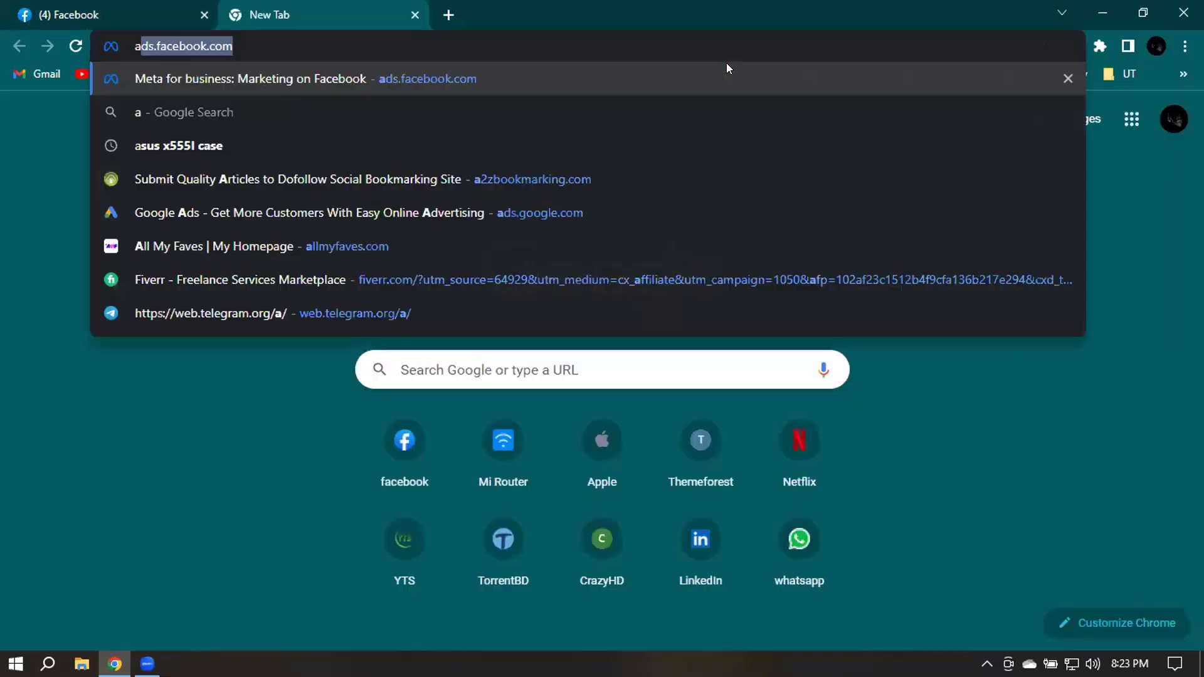
key("Return")
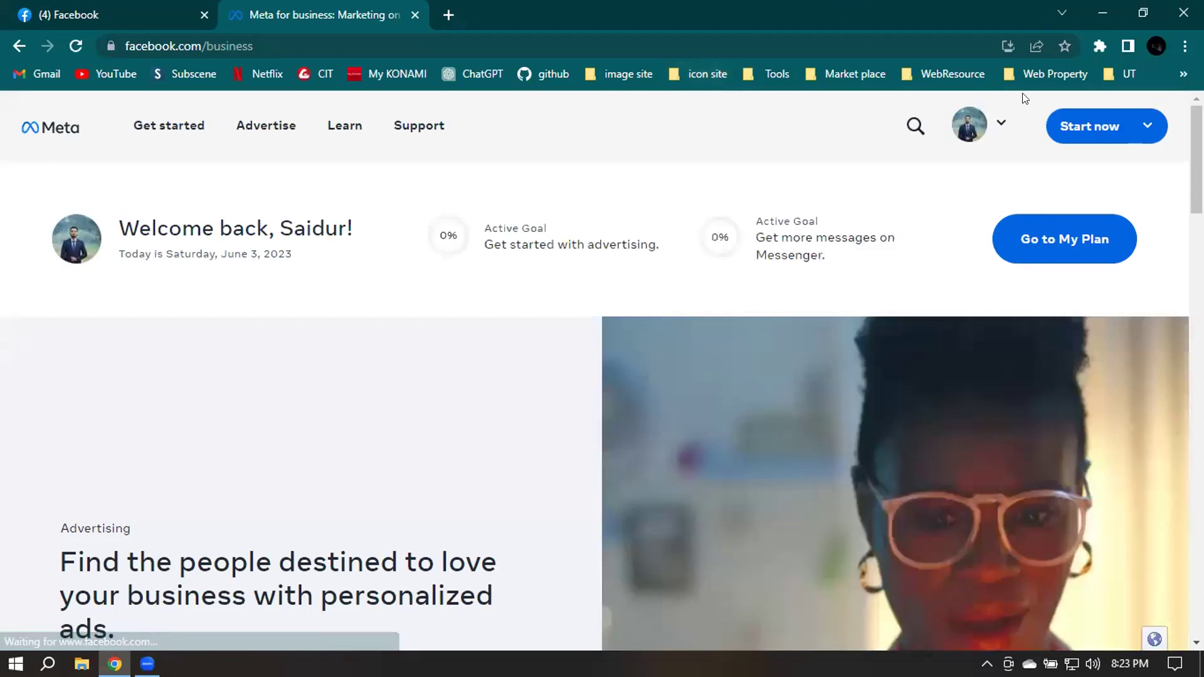
left_click(1071, 125)
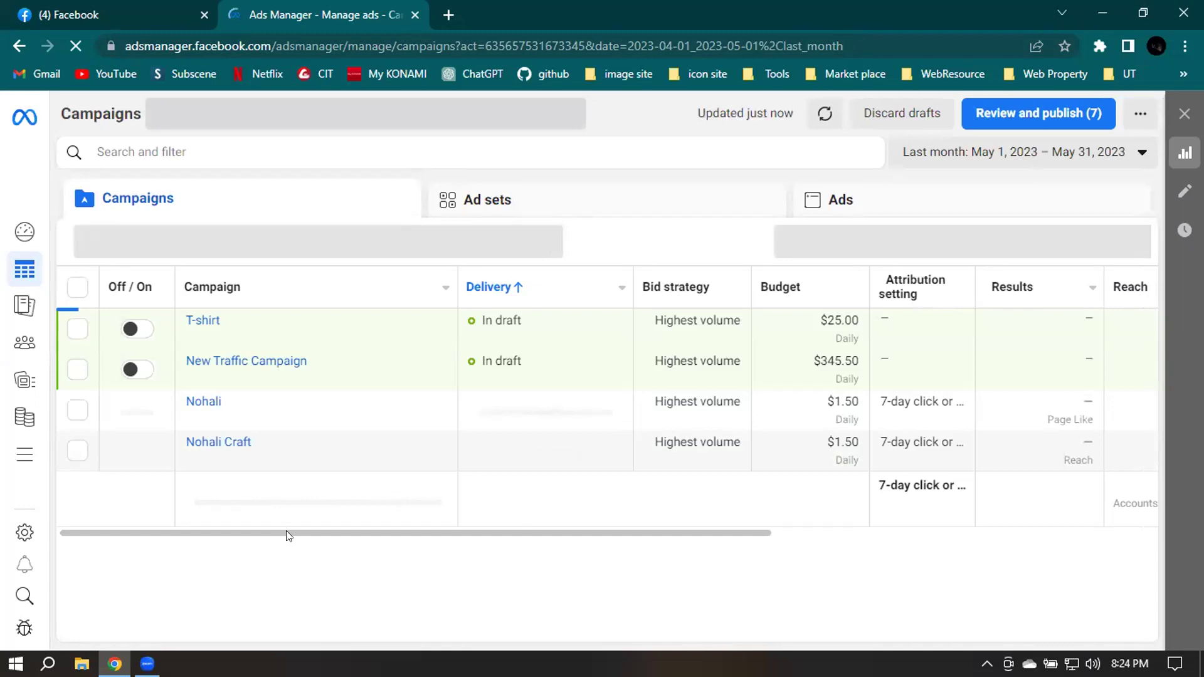
- Start the campaign report's date range on April 1, 2023 and apply it, checking the table's spend columns
left_click_drag(300, 528, 372, 526)
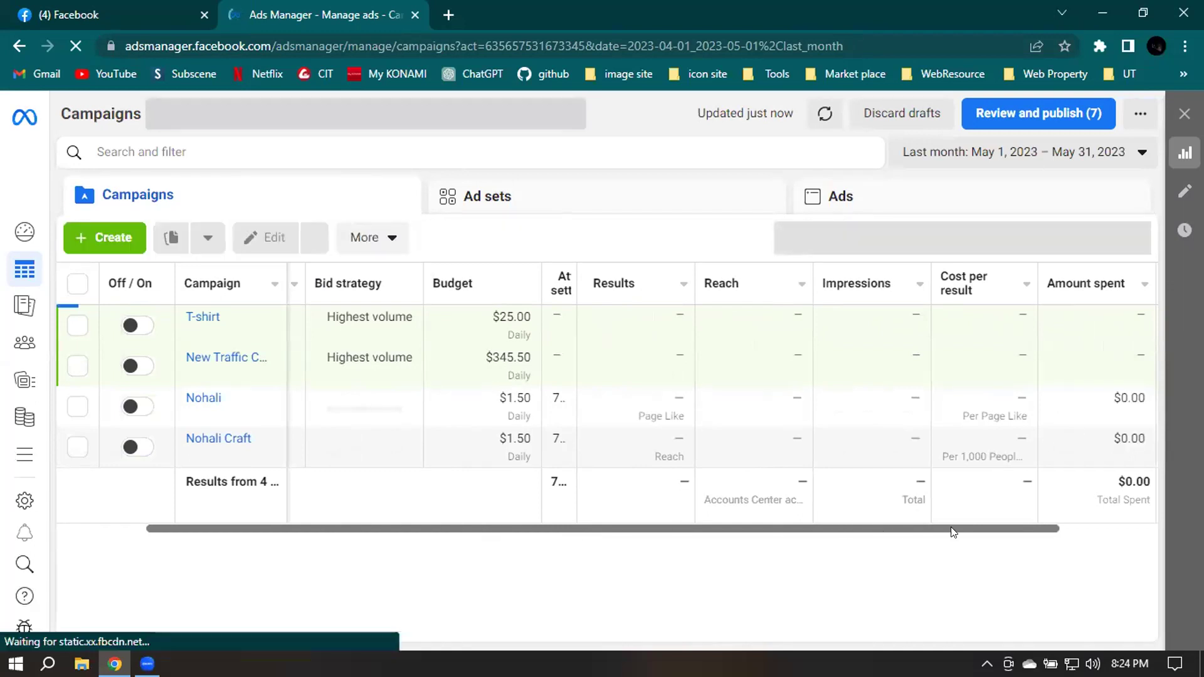
left_click(1016, 532)
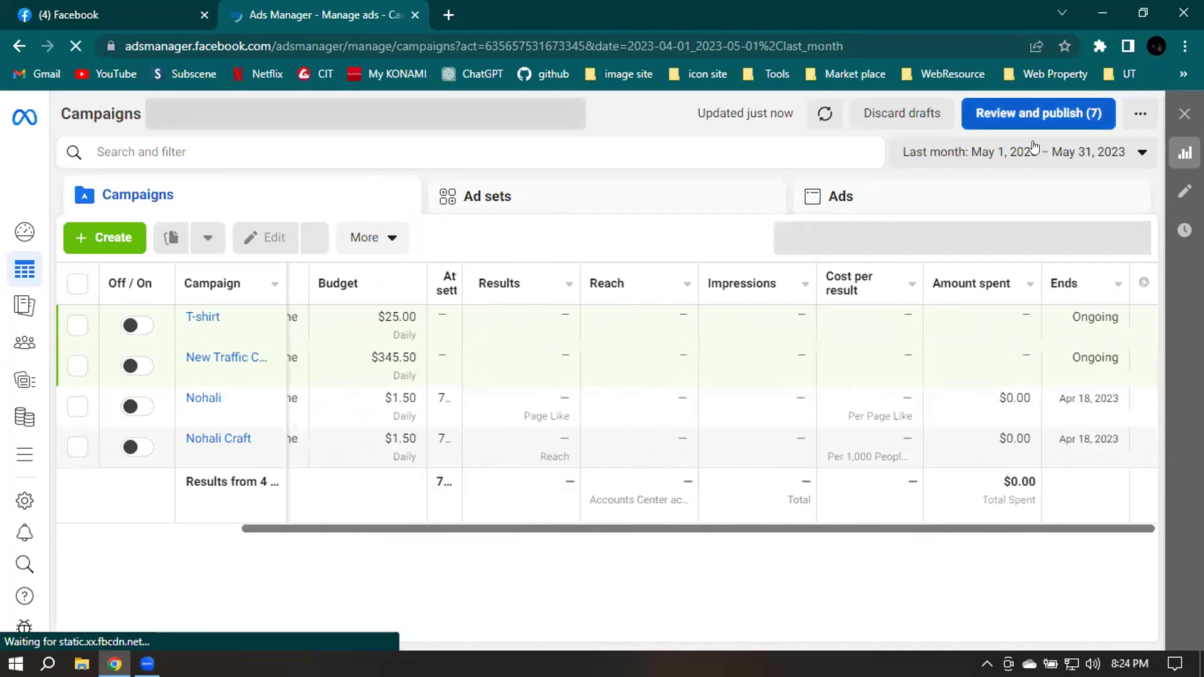
left_click(1014, 156)
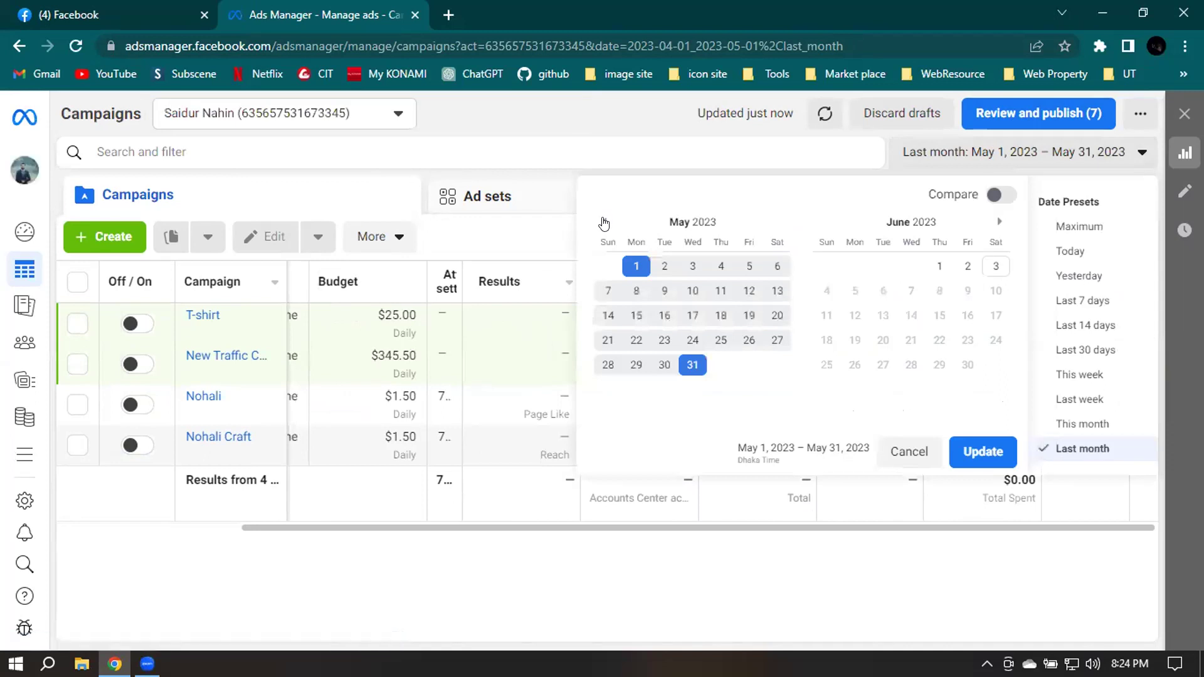
left_click(603, 222)
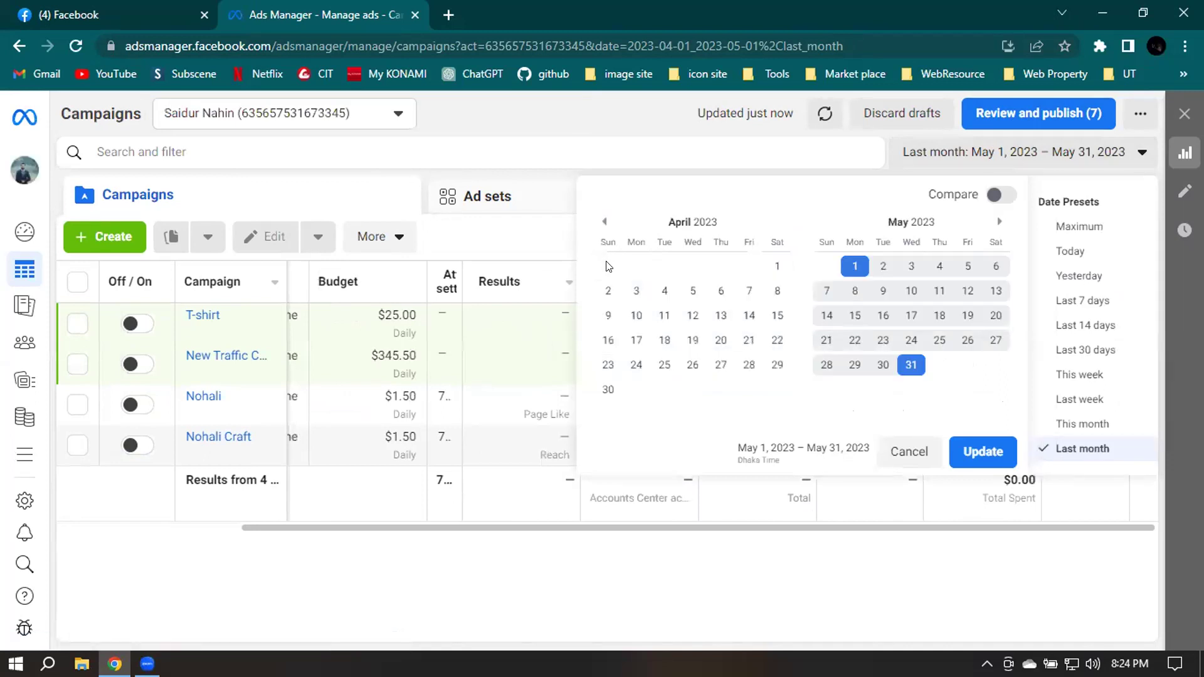
left_click(770, 273)
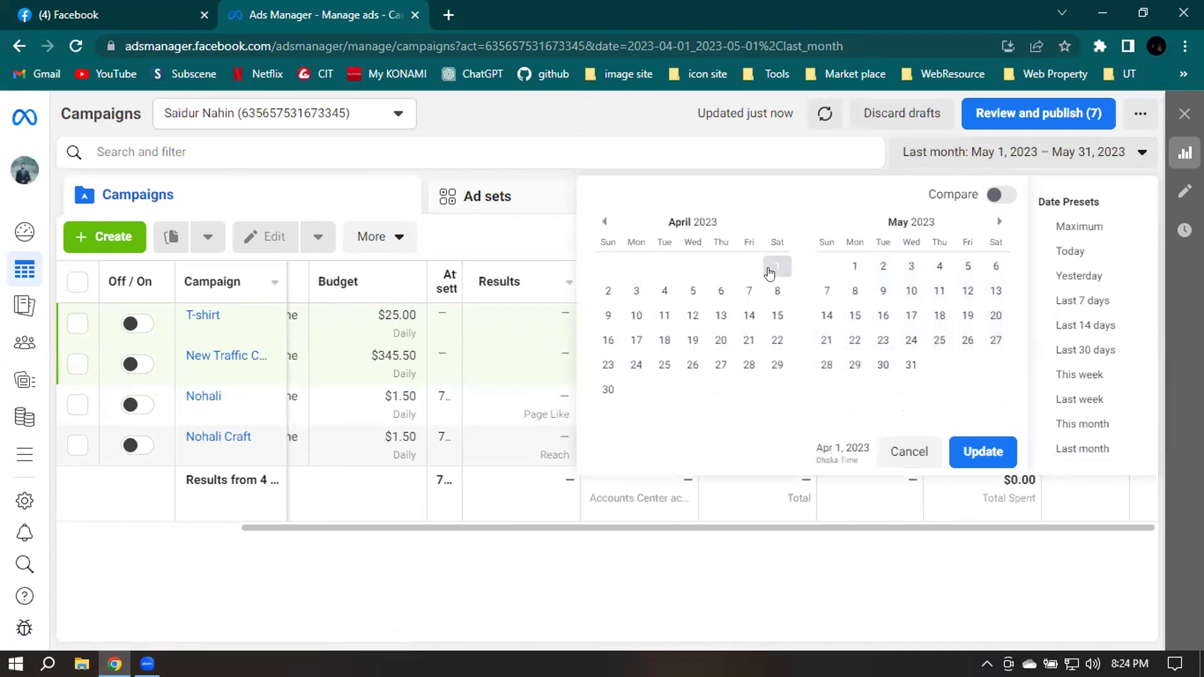
left_click(978, 456)
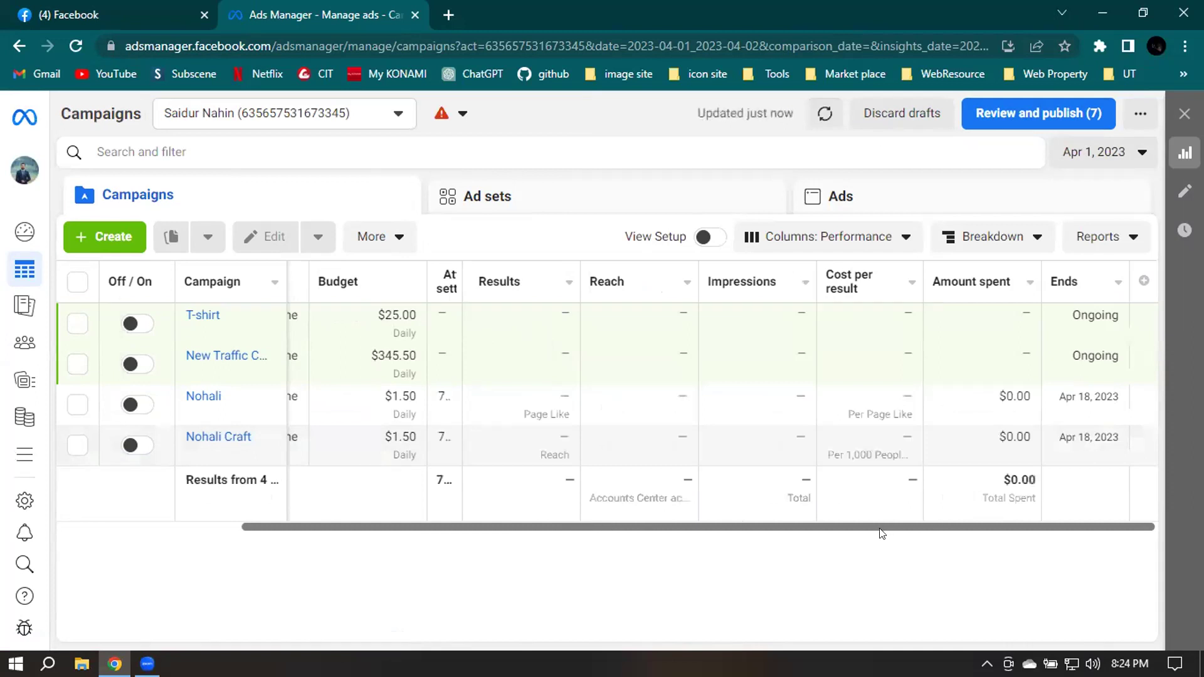
left_click_drag(989, 533, 1061, 514)
left_click_drag(655, 523, 476, 524)
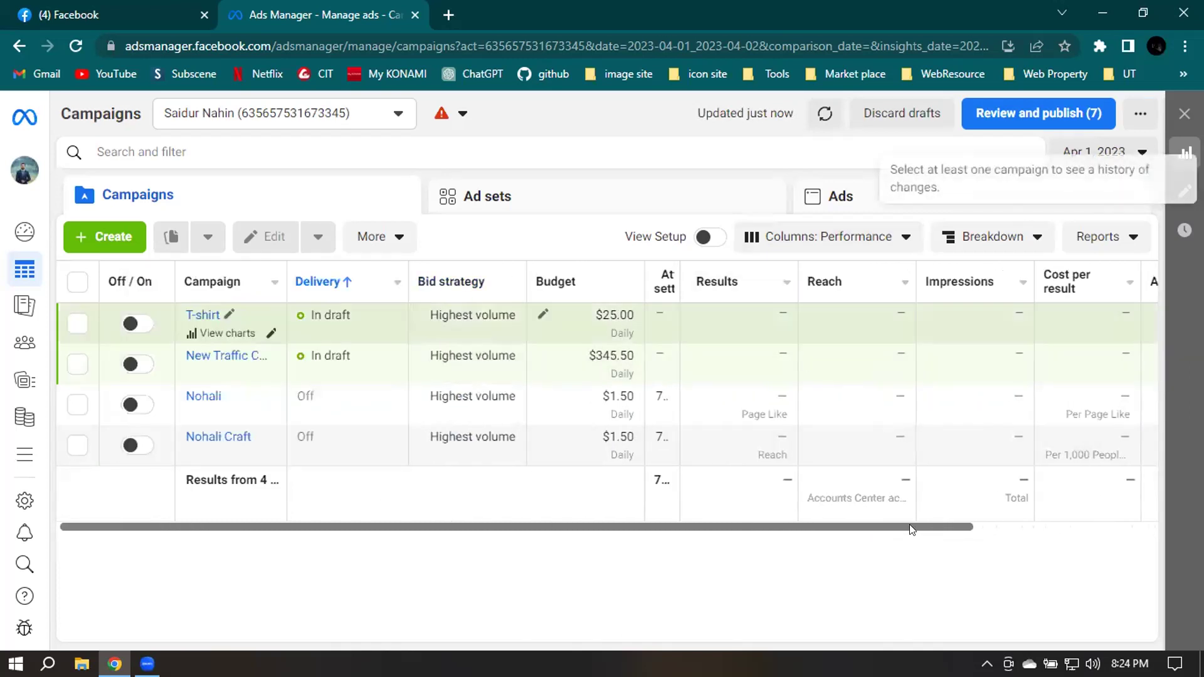
- End the date range on April 30, 2023 and apply it
left_click(1098, 152)
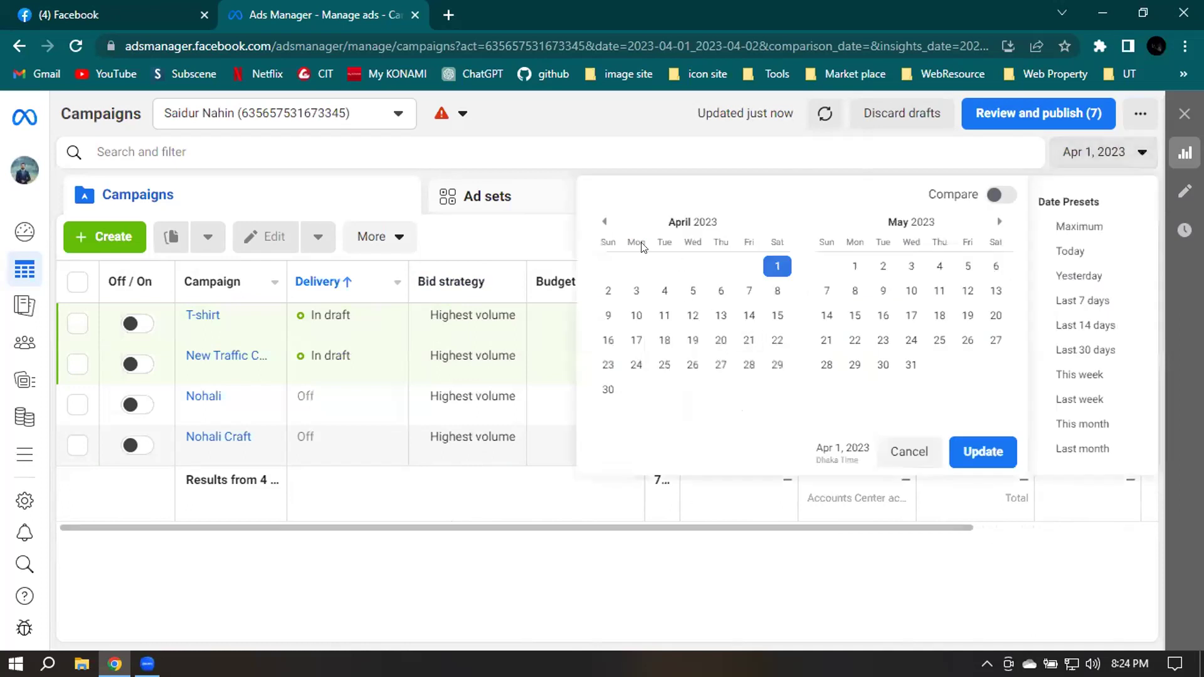
left_click(608, 390)
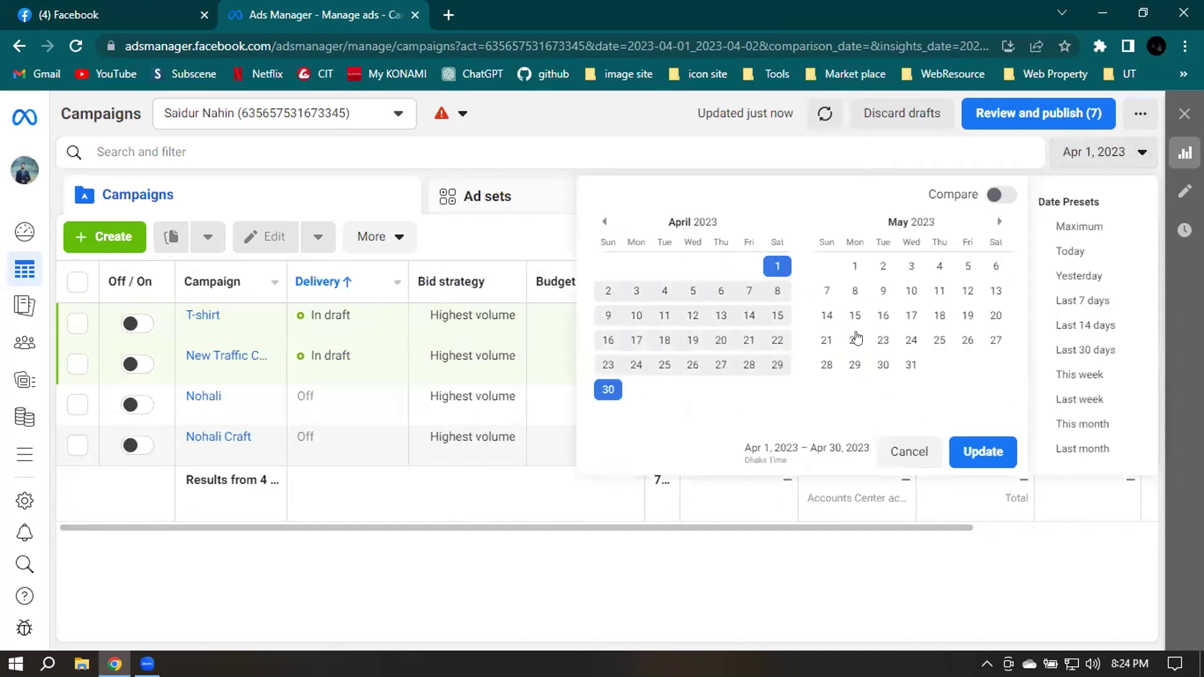
left_click(982, 453)
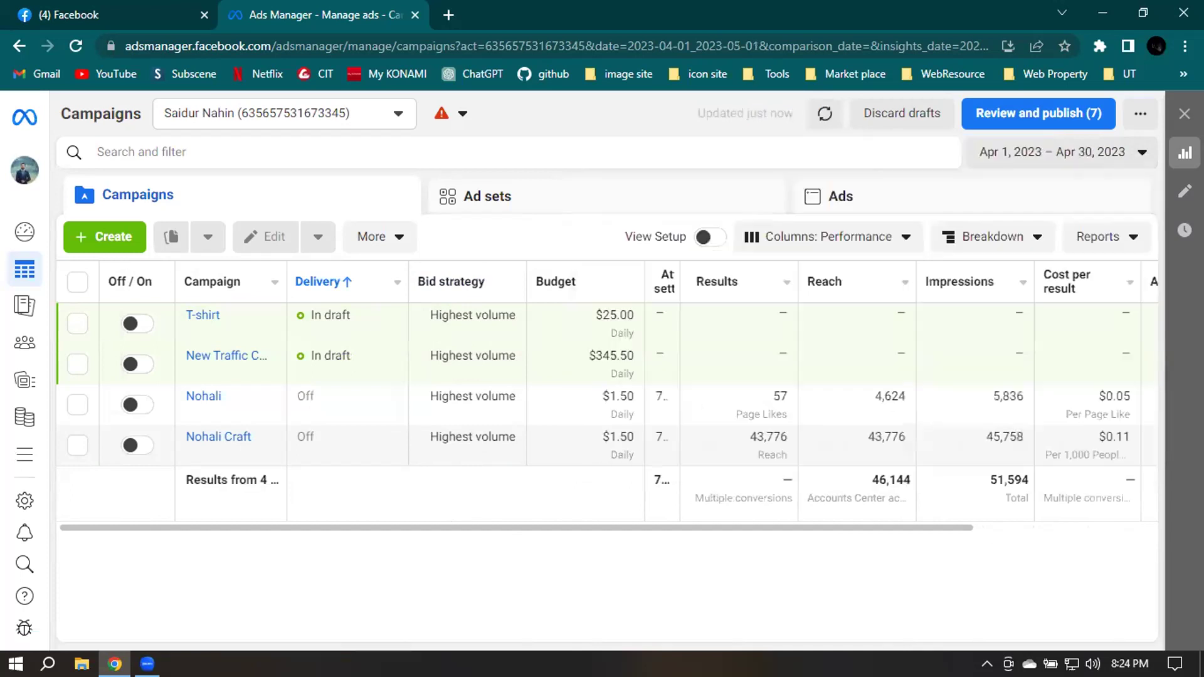
- Scroll across the table to review Nohali's 57 page likes and Nohali Craft's 43,776 reach
left_click_drag(819, 528, 991, 534)
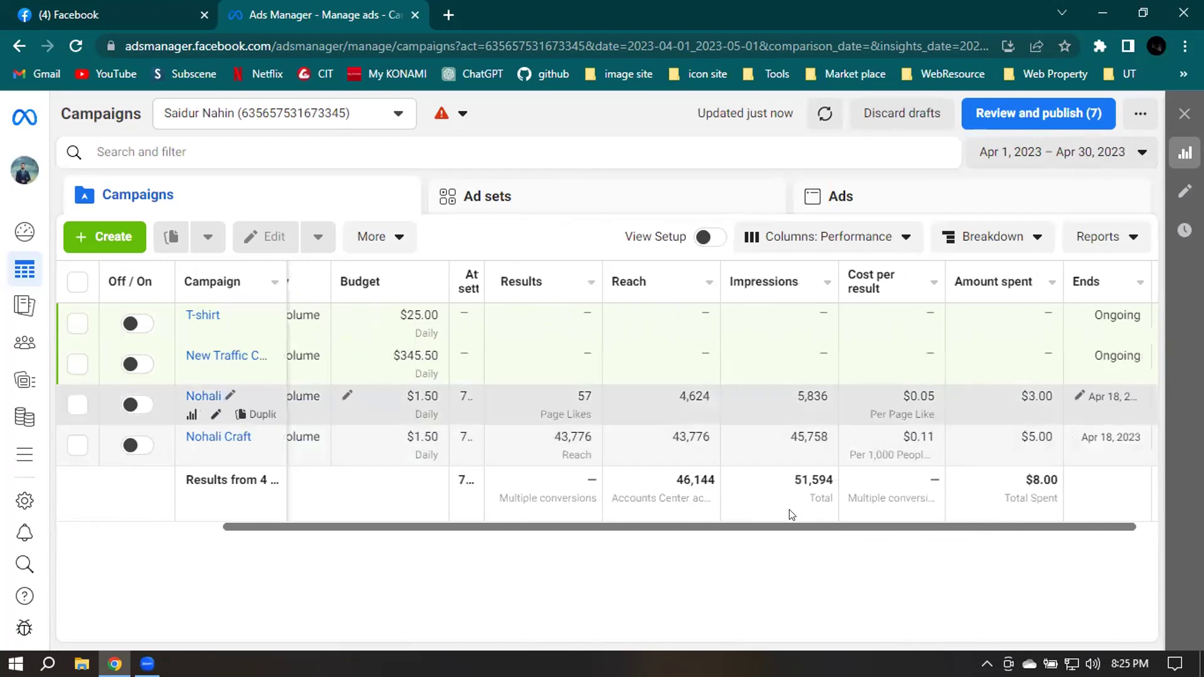
left_click_drag(775, 527, 811, 527)
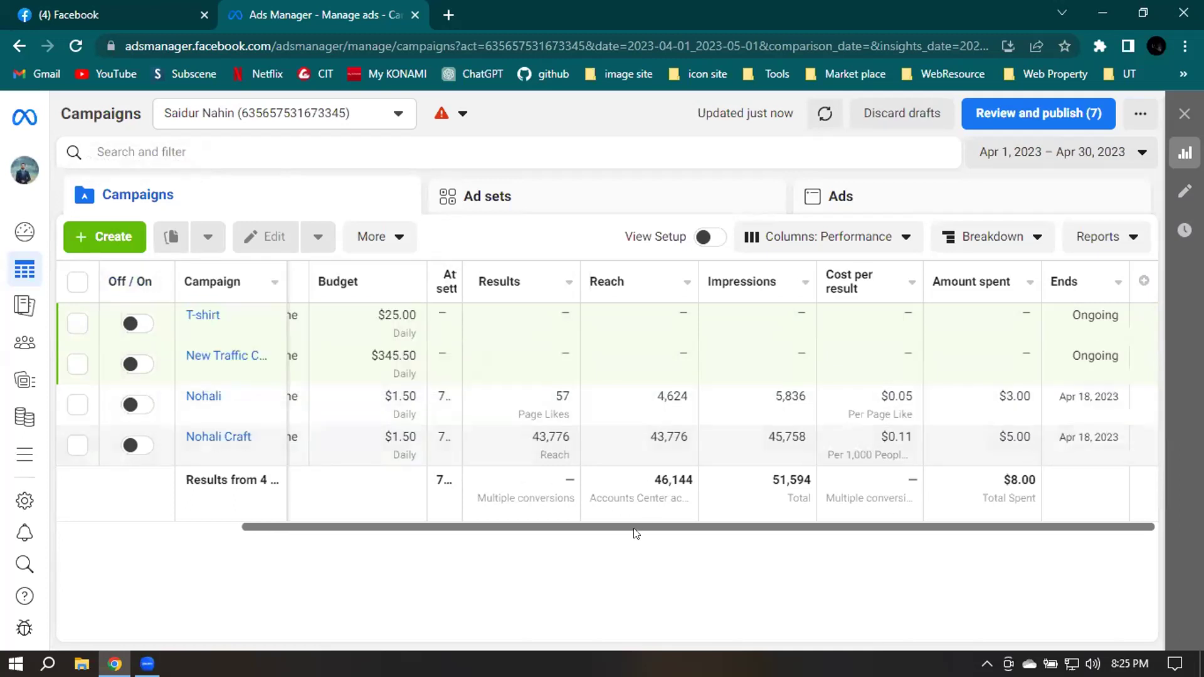
left_click_drag(607, 526, 255, 501)
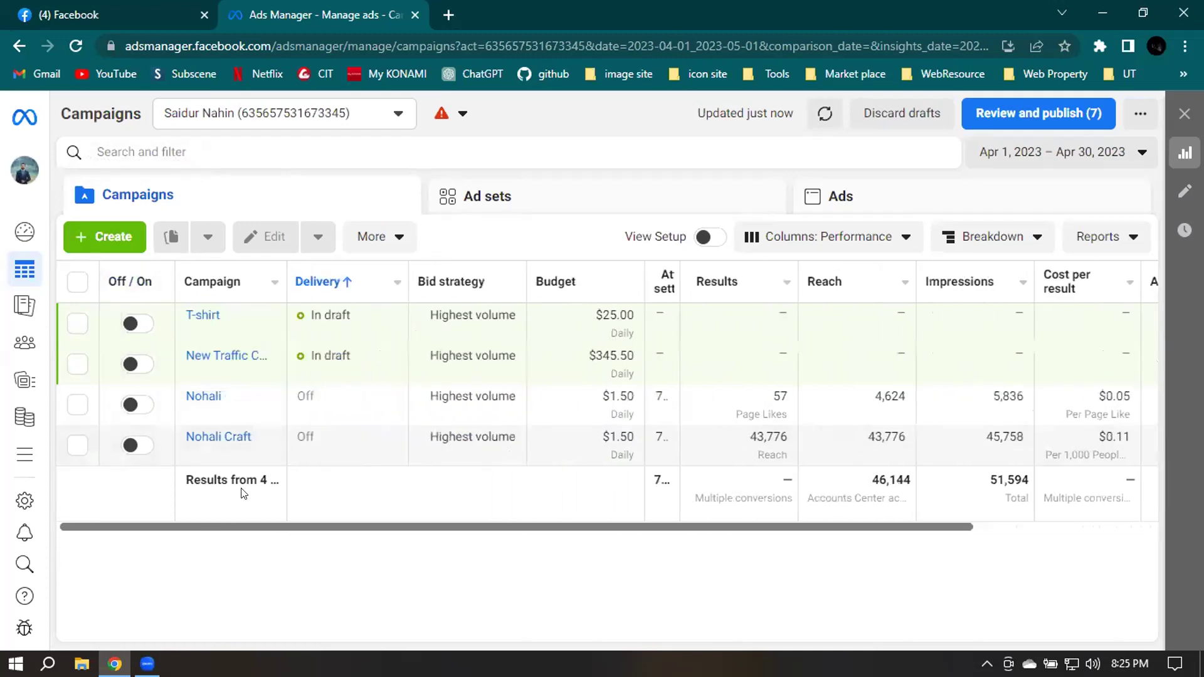
left_click_drag(338, 529, 1069, 532)
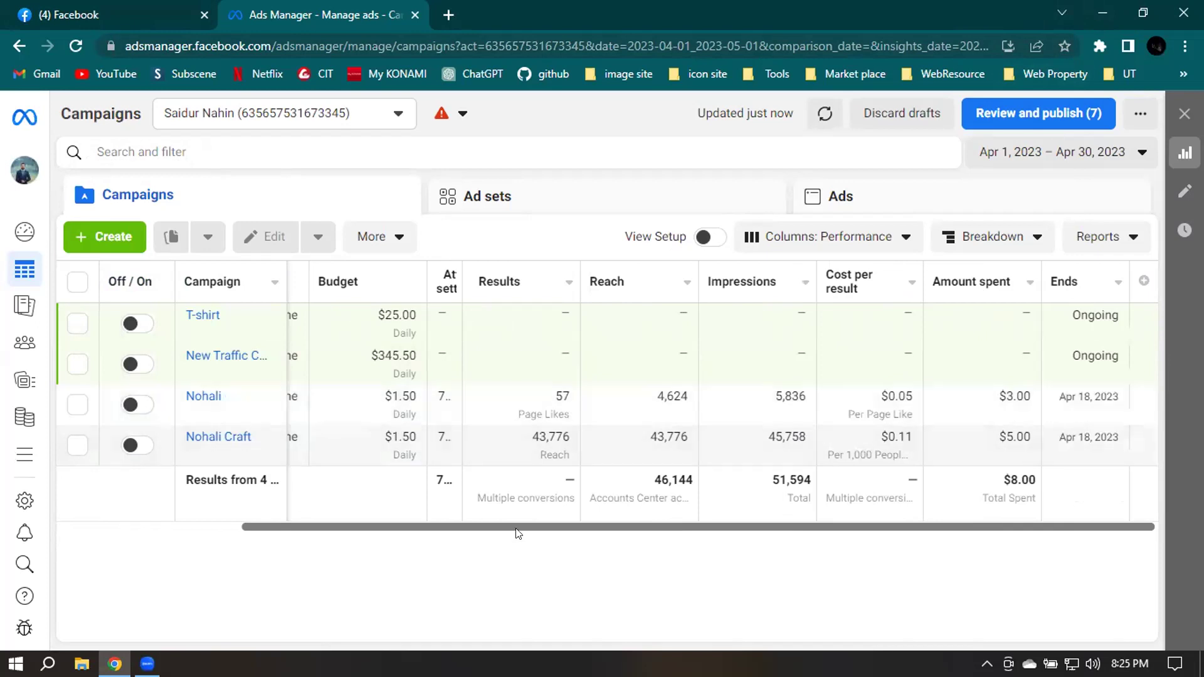
left_click_drag(492, 532, 304, 514)
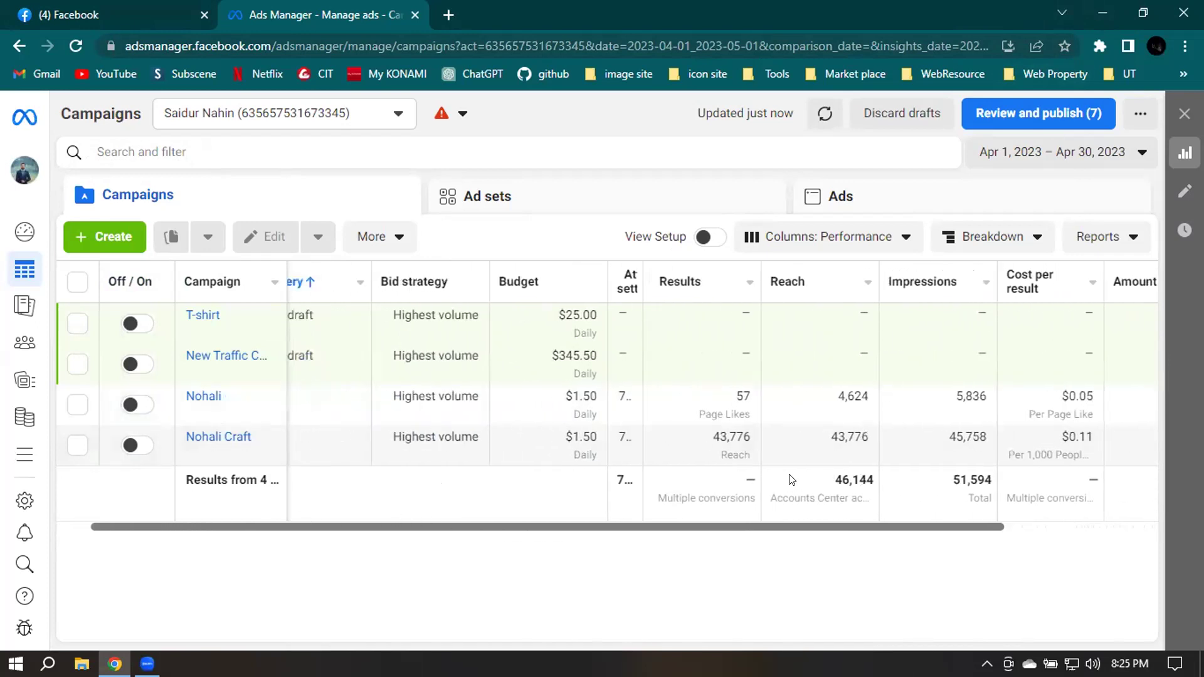
left_click_drag(706, 526, 868, 532)
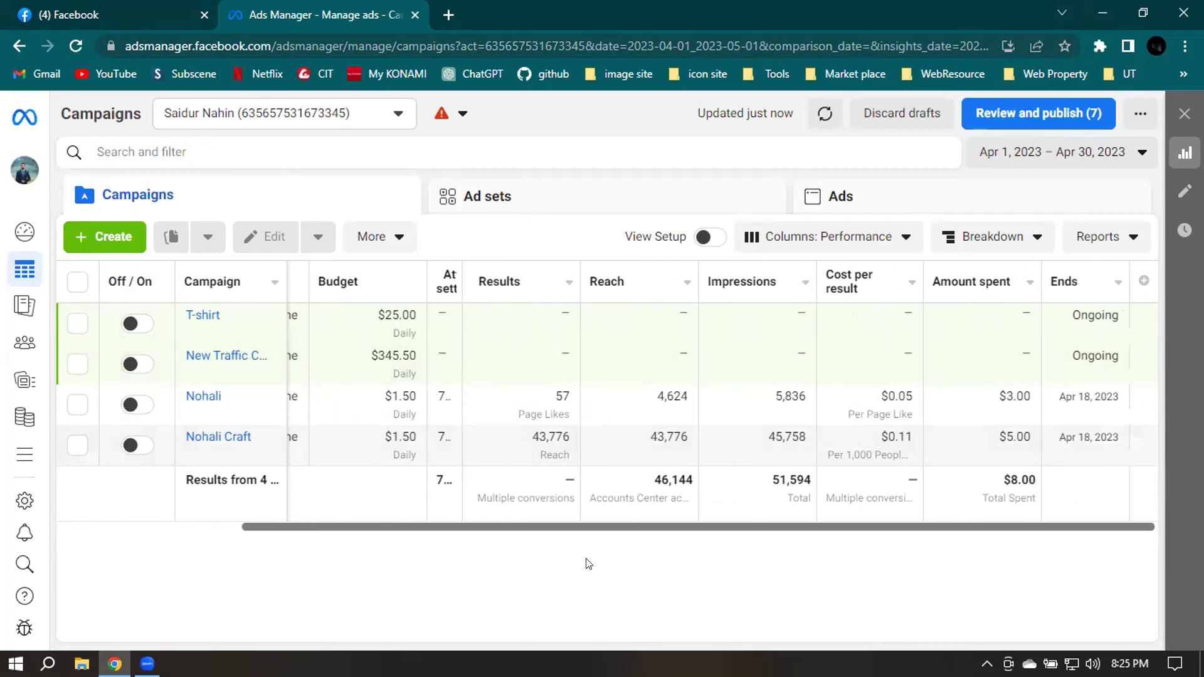
left_click(461, 119)
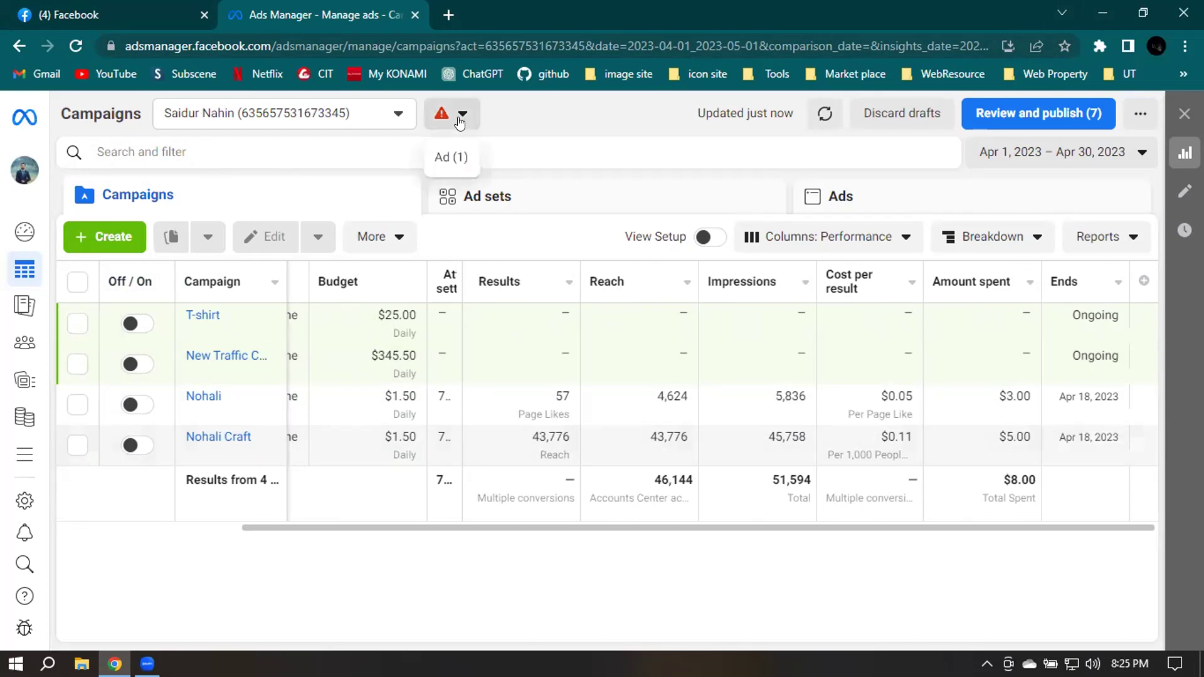
left_click(461, 117)
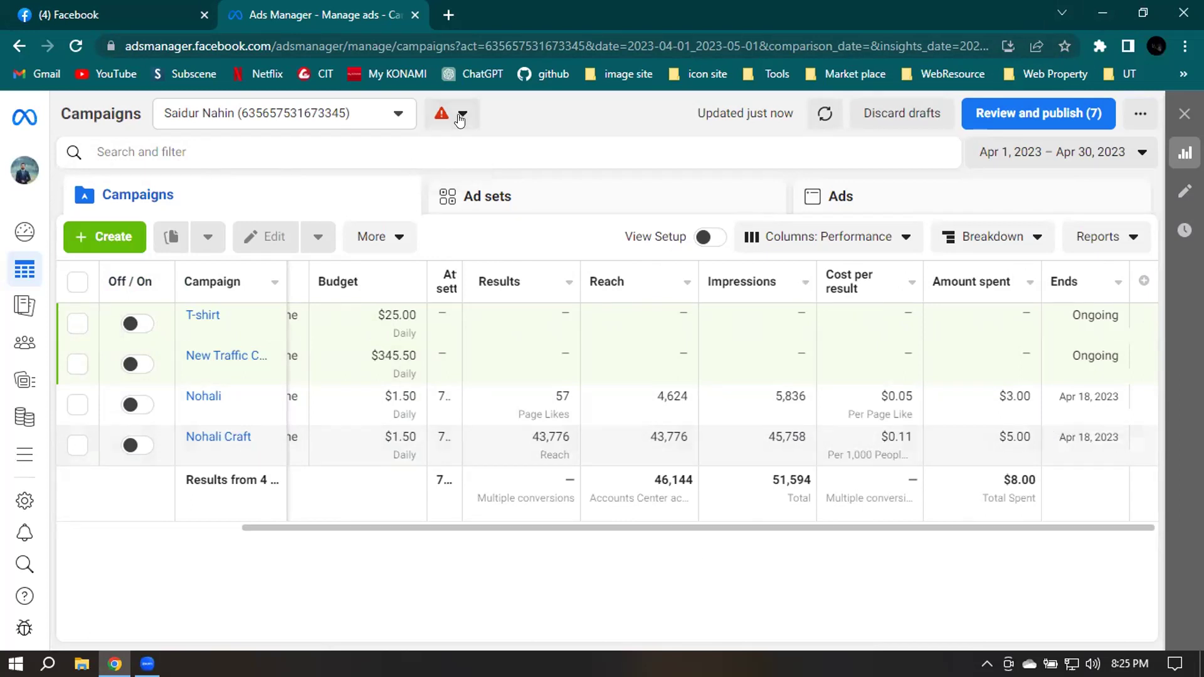
left_click(390, 117)
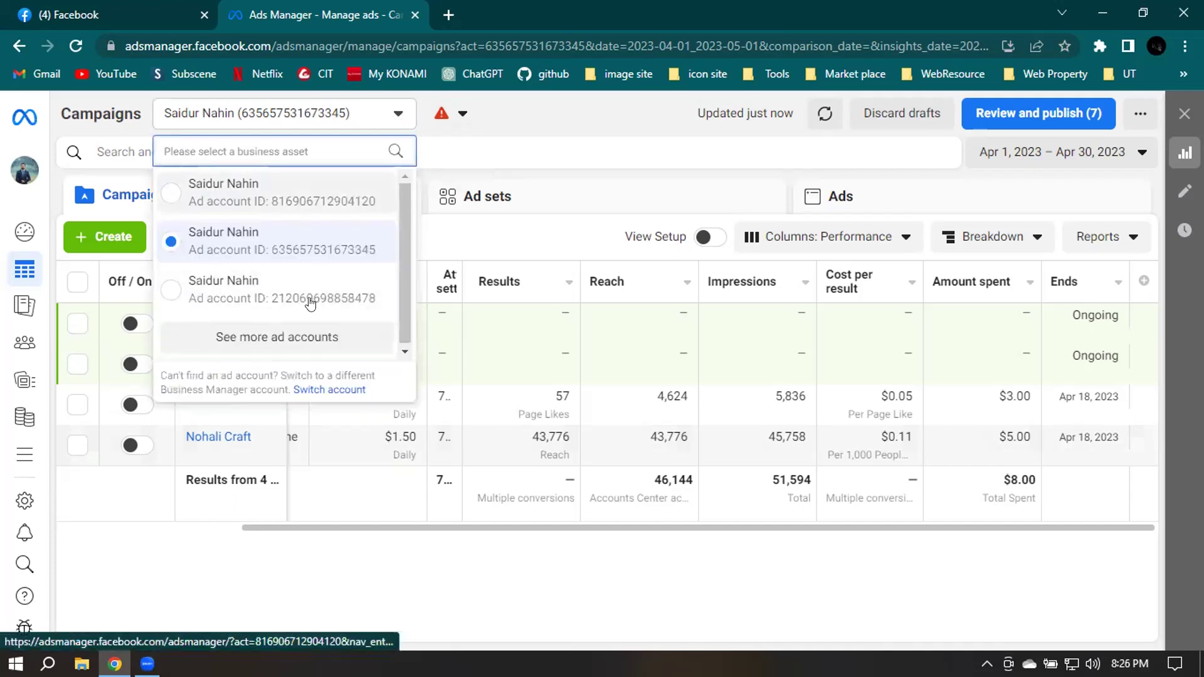
left_click(284, 333)
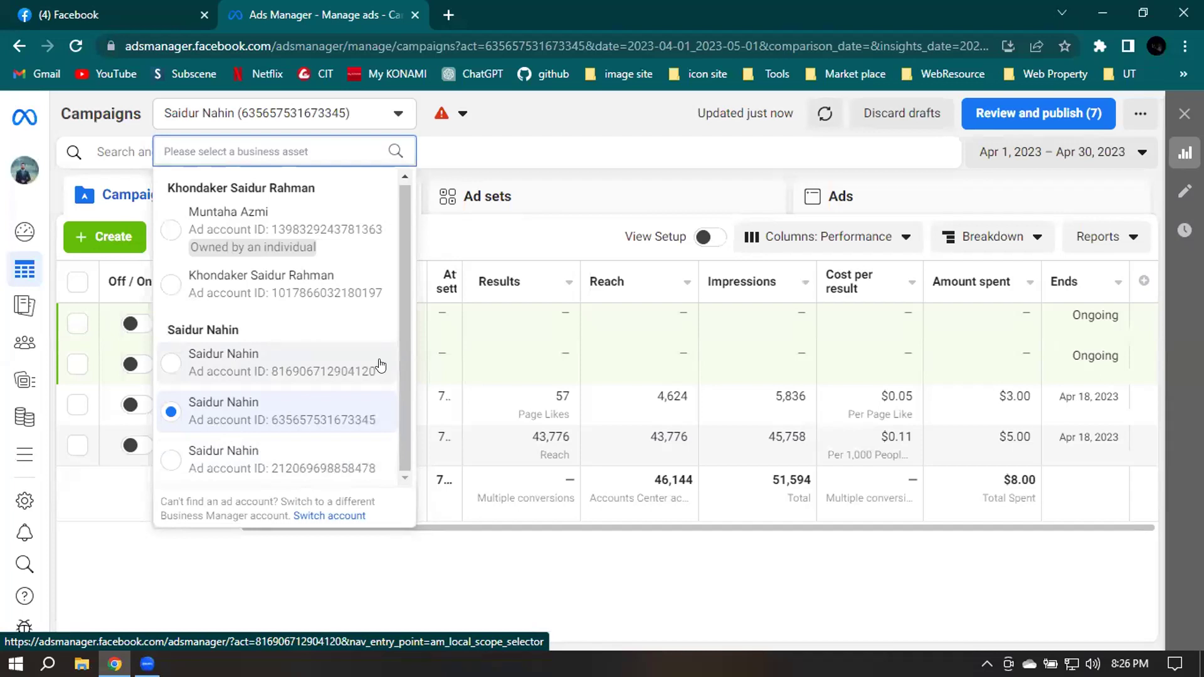
left_click(540, 105)
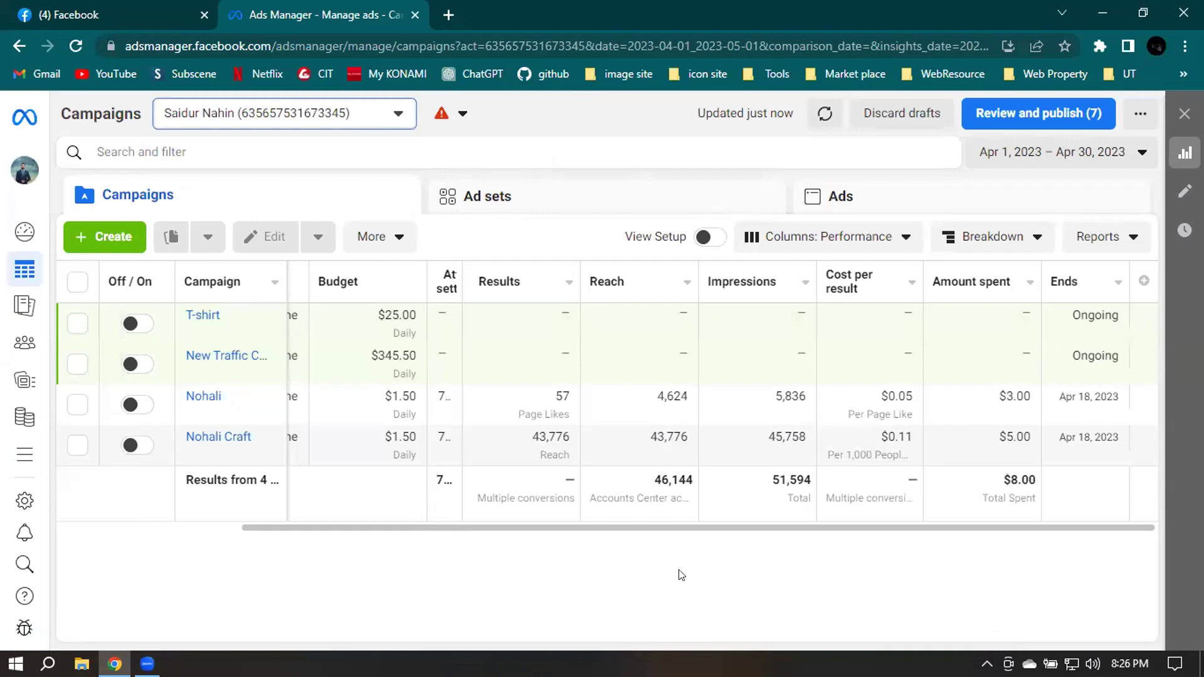